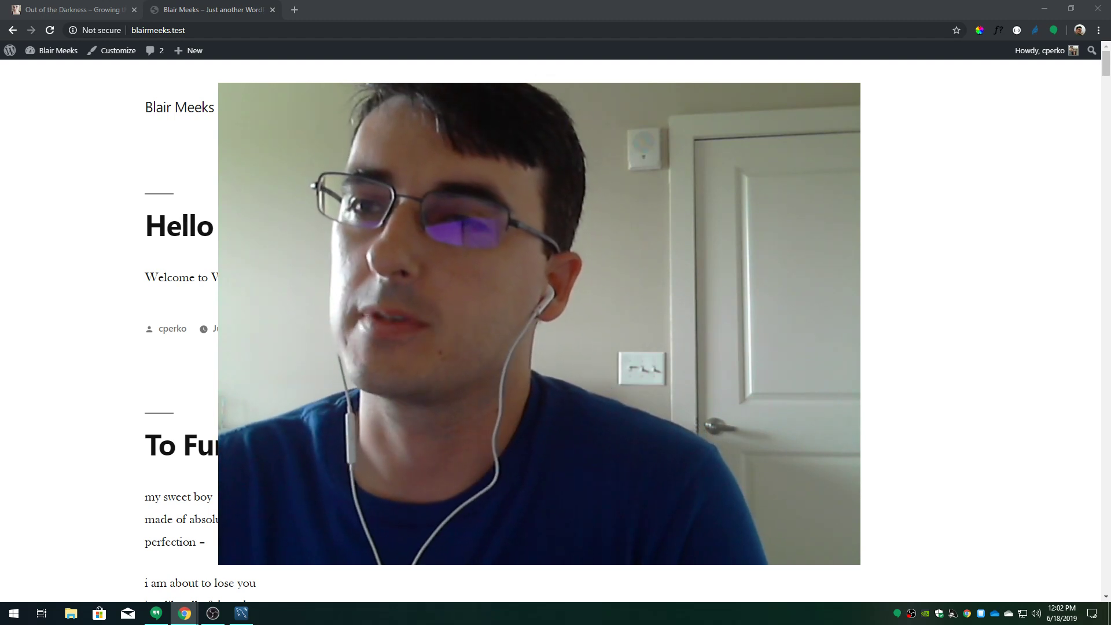
Bring up the Out of the Darkness blog at the top of 'To Furio.' and collapse the ad banner
click(87, 10)
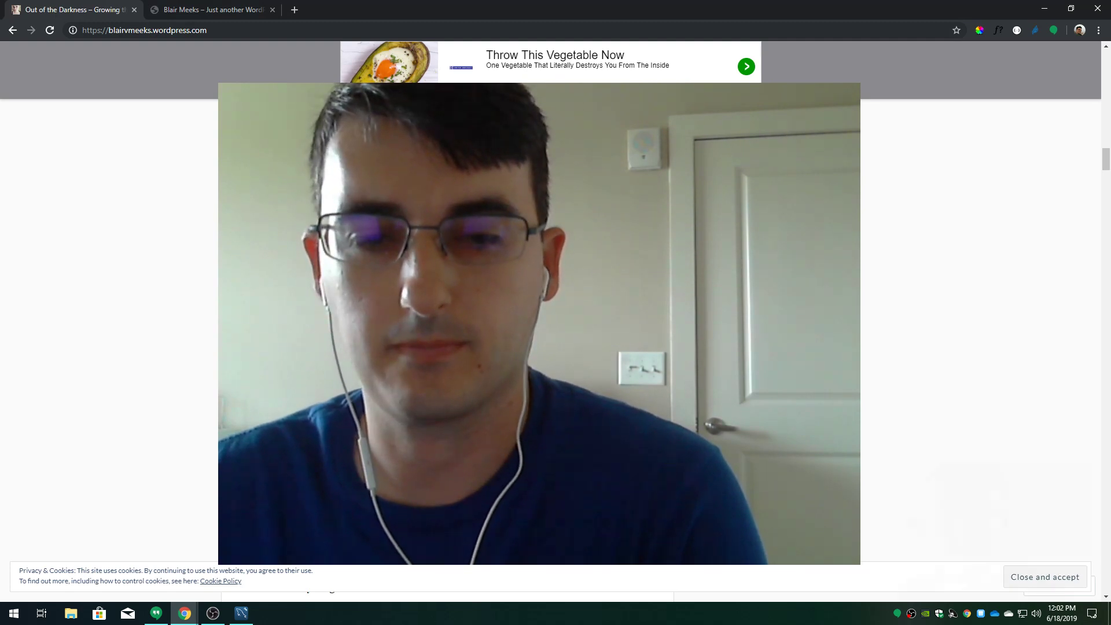
scroll(122, 311, up, 10)
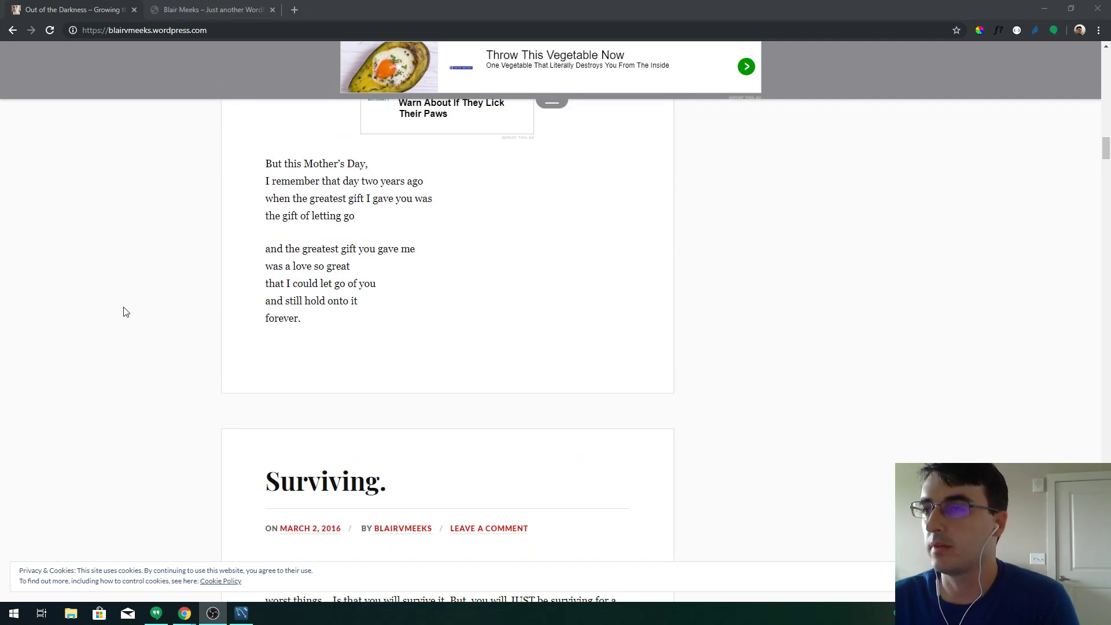
scroll(845, 110, up, 10)
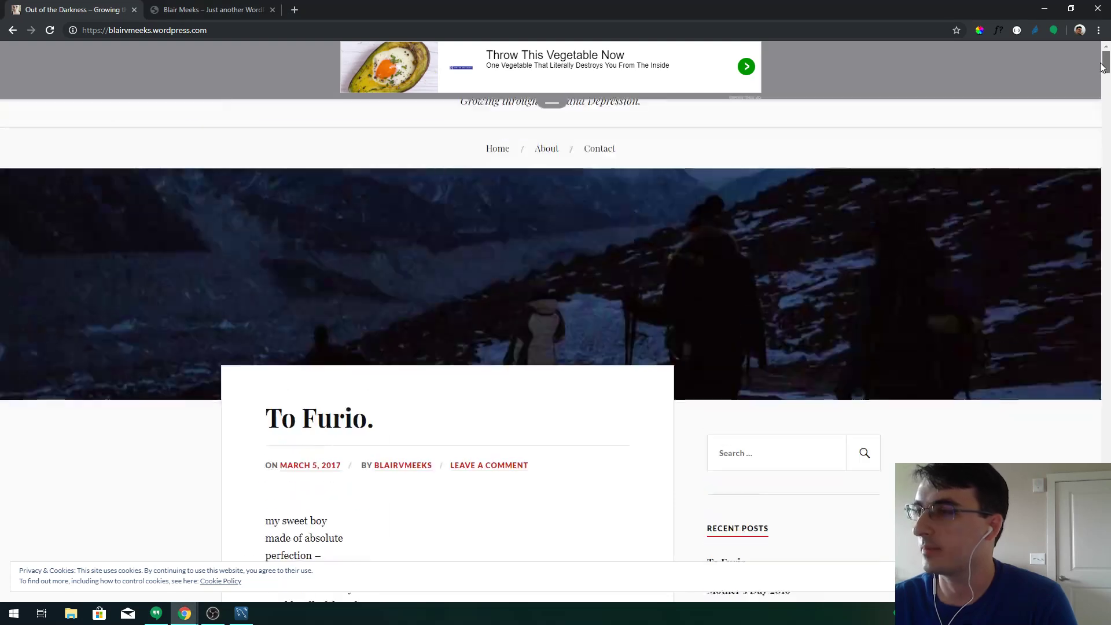
click(562, 105)
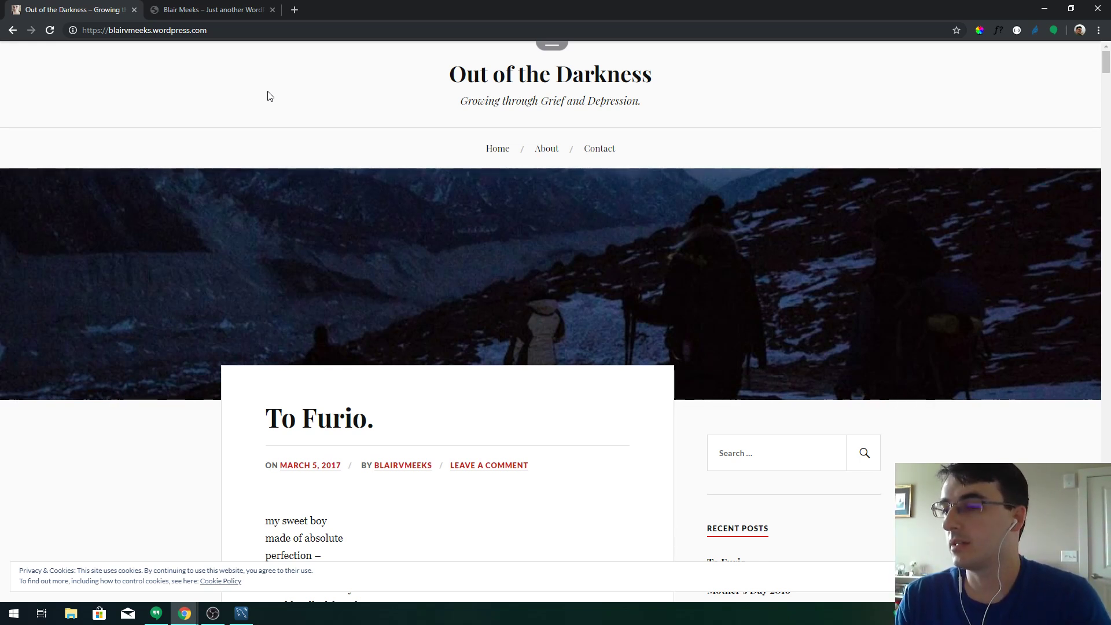
click(226, 7)
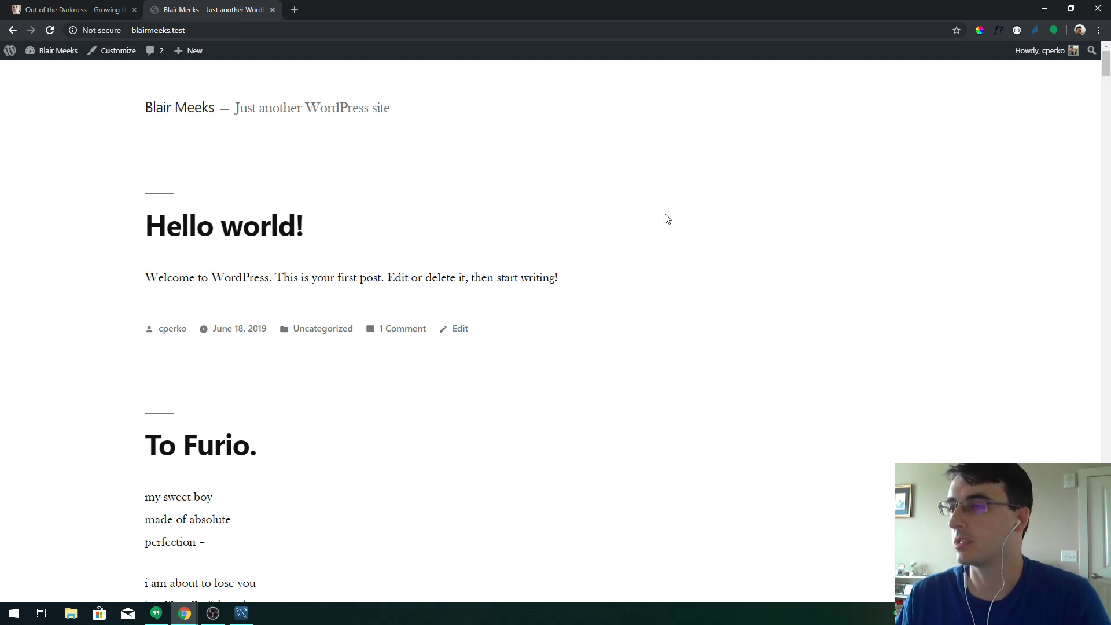
scroll(615, 228, down, 1)
scroll(615, 229, down, 15)
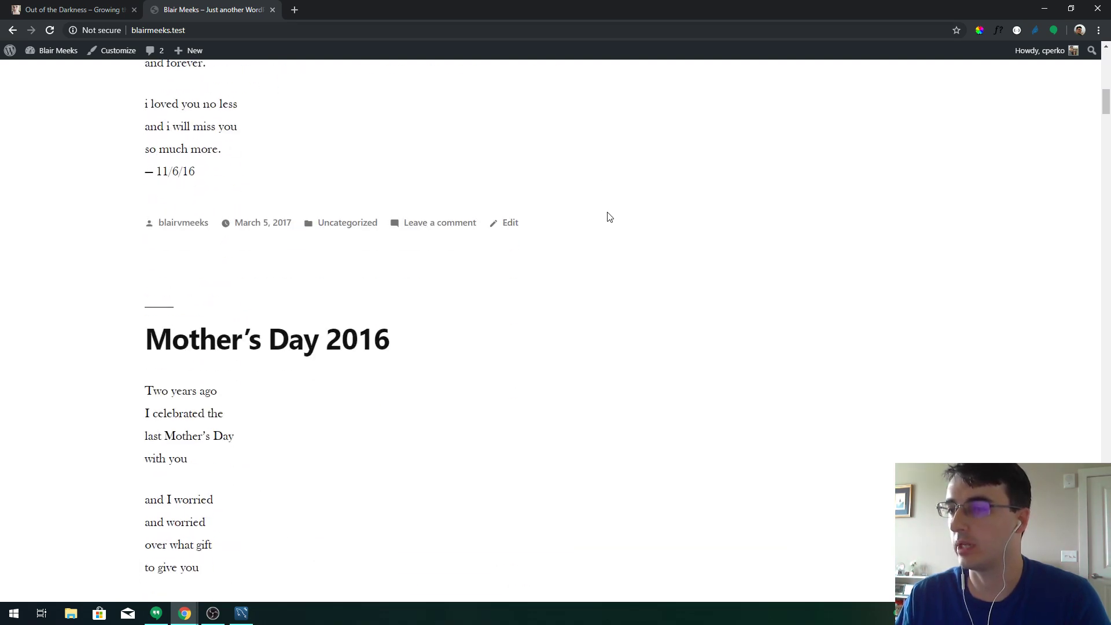
scroll(609, 217, up, 15)
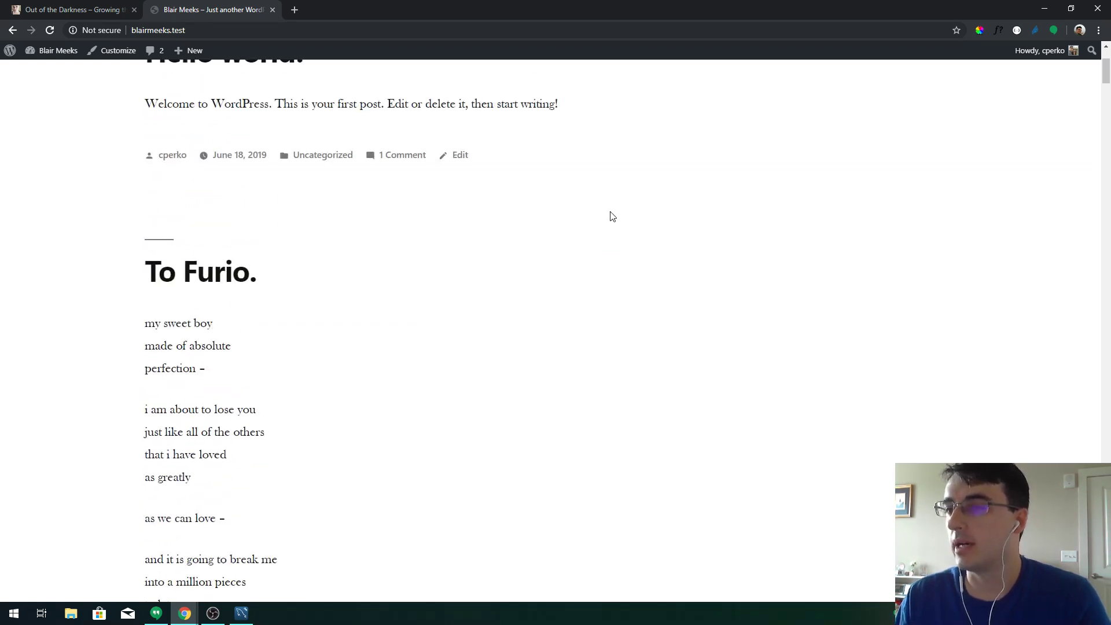
scroll(612, 217, up, 1)
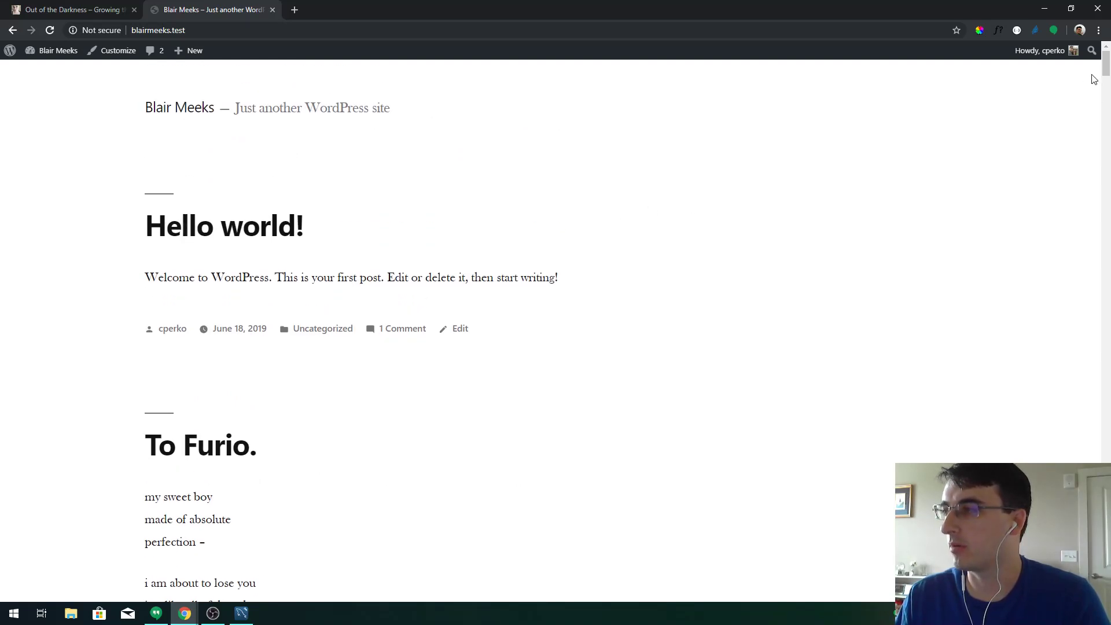
Highlight and compare lines of the Surviving. poem, including 'I finally realized that I had worried'
drag(1106, 69, 1107, 182)
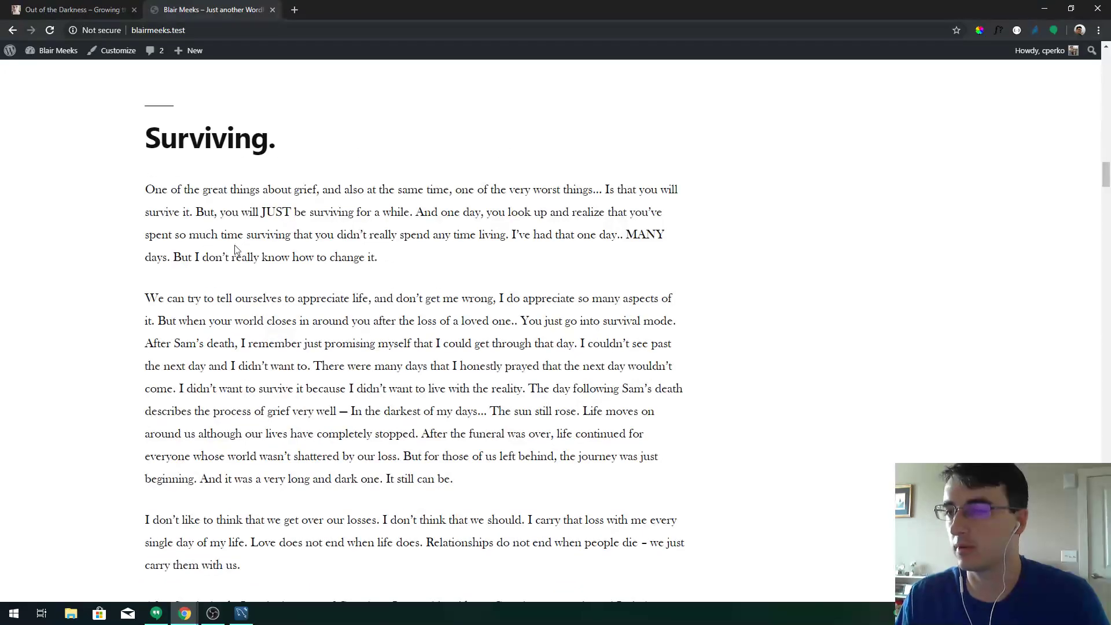
drag(152, 194, 513, 320)
click(418, 320)
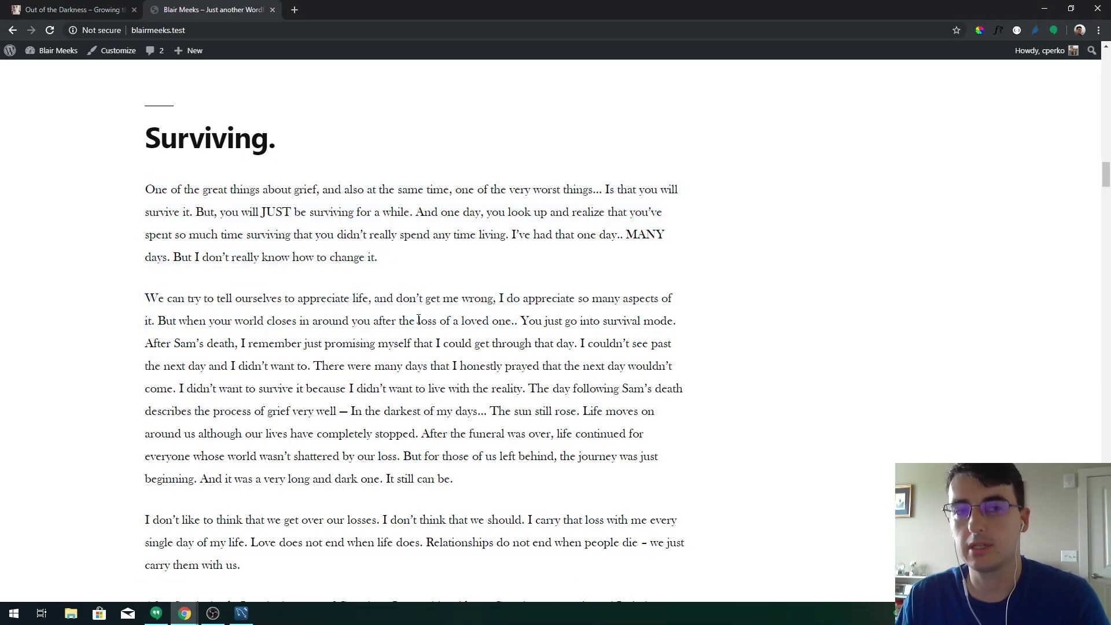
drag(1105, 186, 1101, 157)
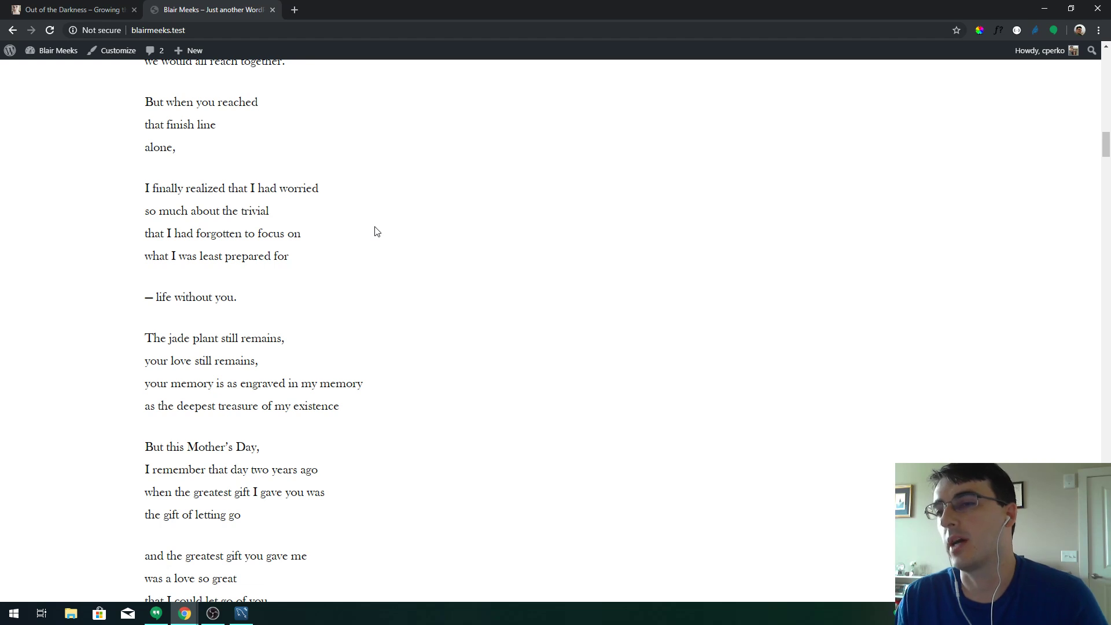
drag(146, 189, 323, 191)
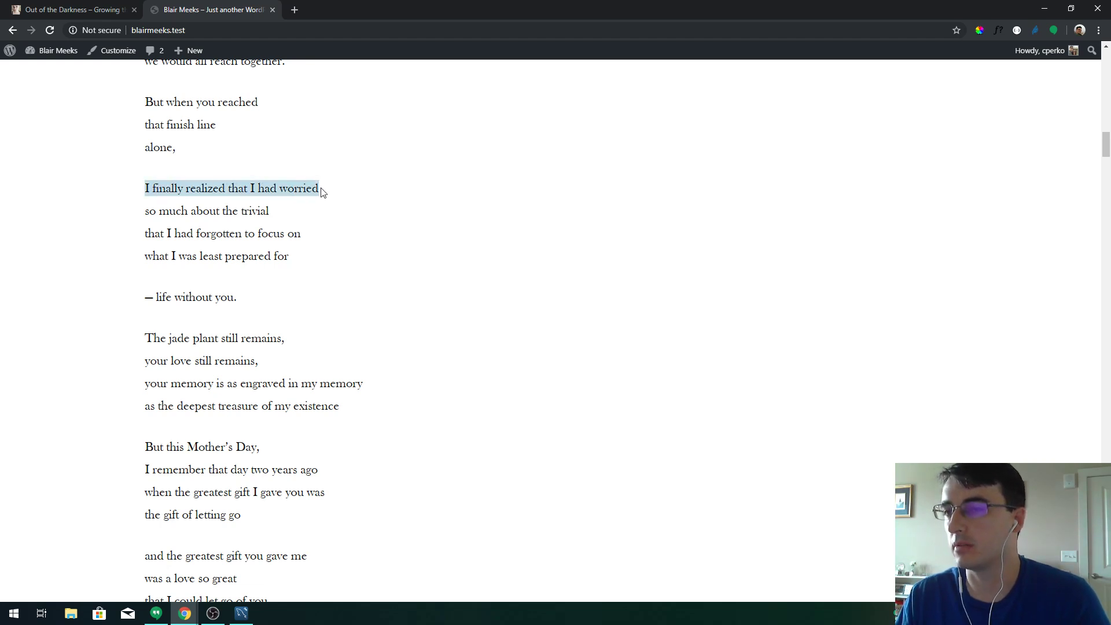
click(335, 195)
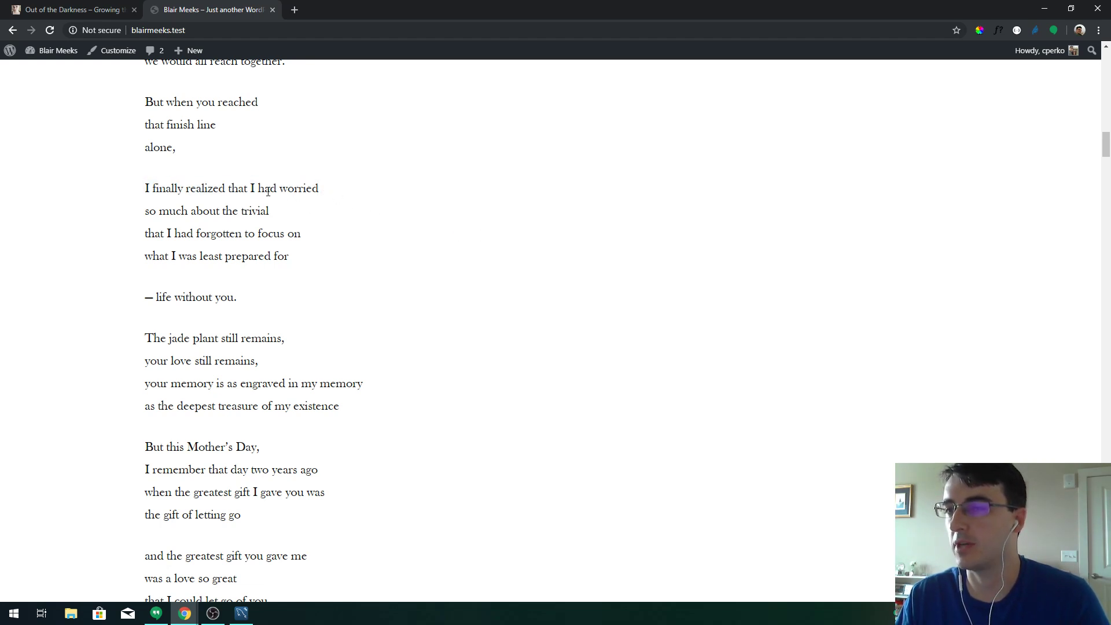
drag(143, 194, 342, 198)
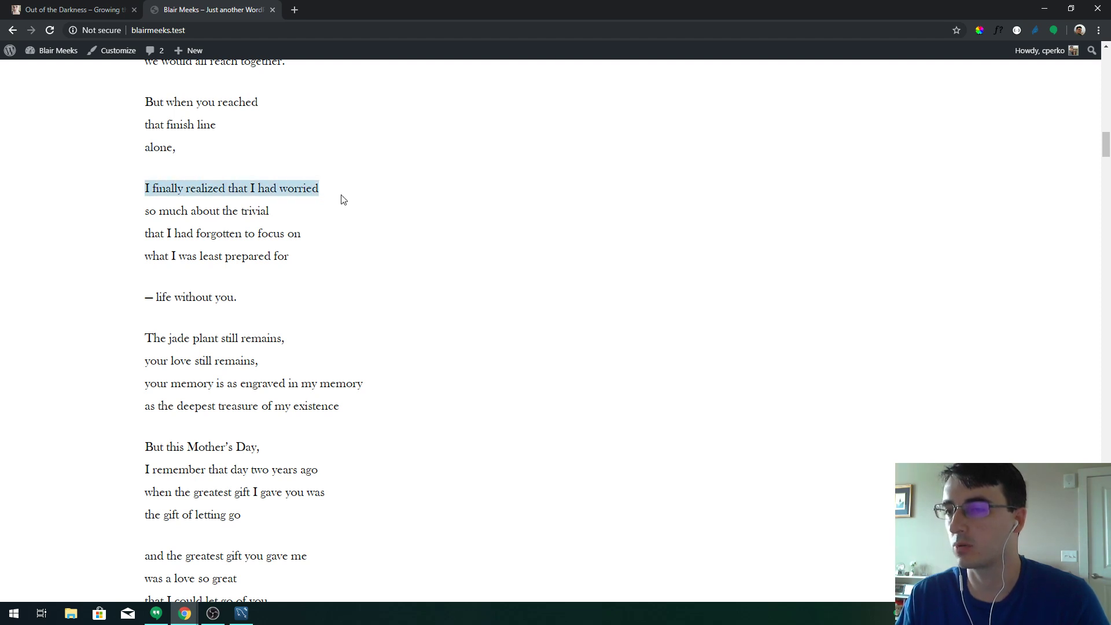
scroll(390, 201, down, 5)
scroll(391, 202, down, 6)
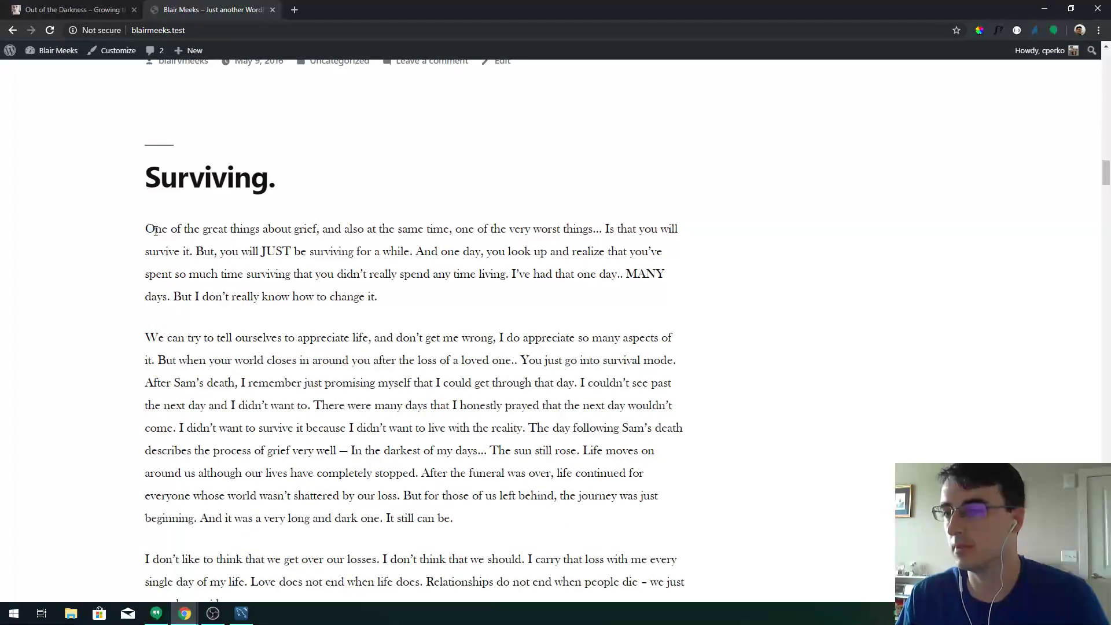
drag(145, 229, 680, 233)
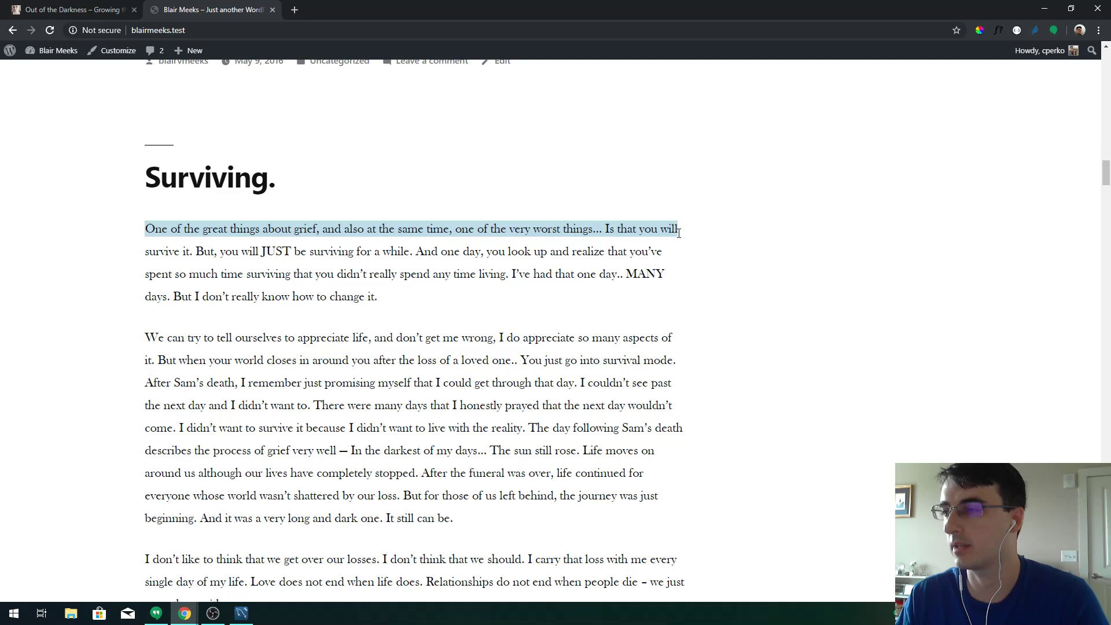
click(435, 217)
Scroll back up to the top of the home page
scroll(460, 243, up, 6)
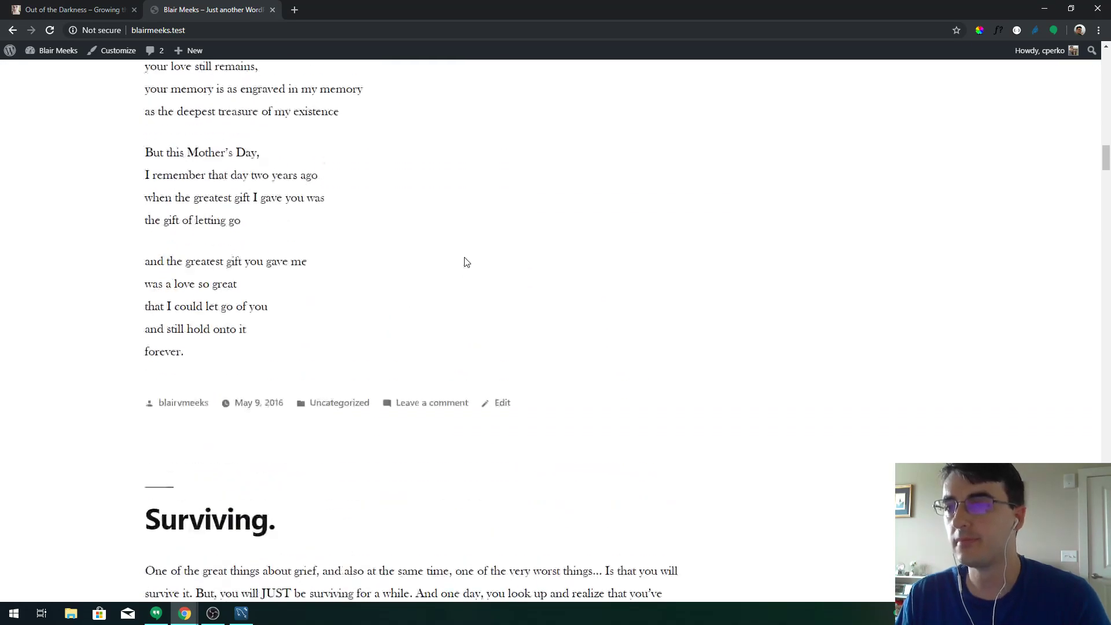
scroll(464, 258, down, 3)
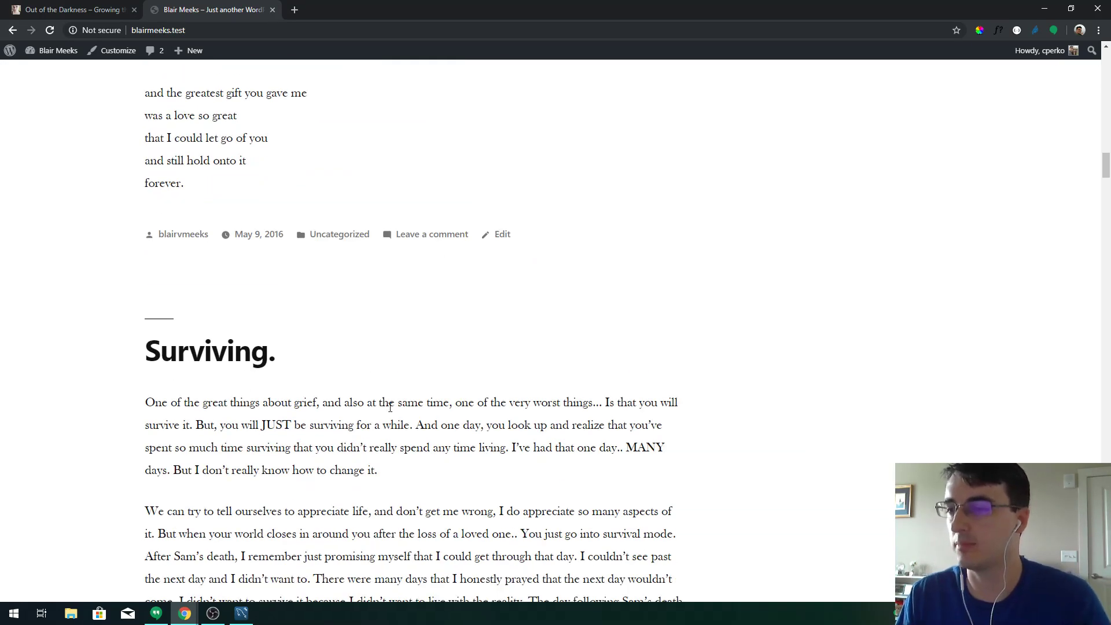
scroll(358, 260, up, 5)
scroll(269, 240, up, 6)
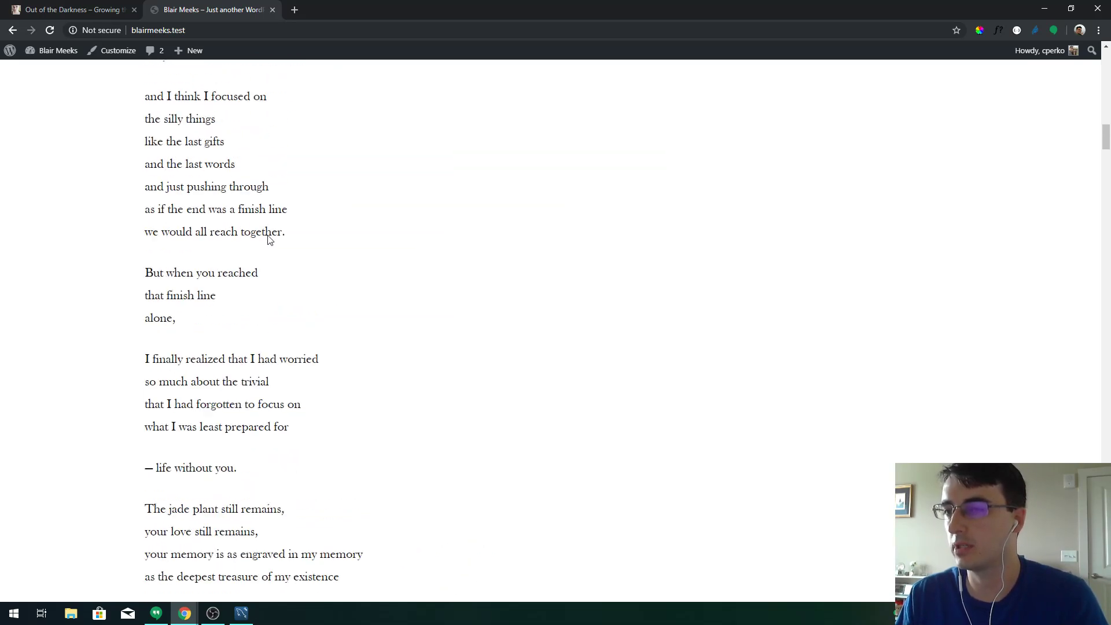
scroll(269, 240, up, 20)
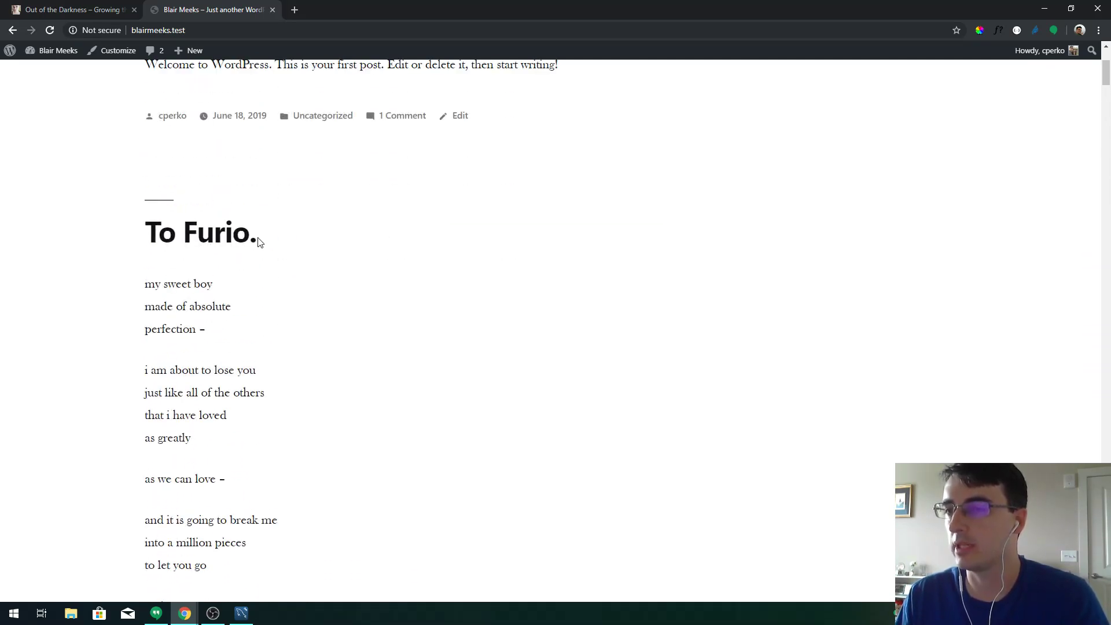
scroll(258, 241, up, 4)
scroll(238, 243, down, 4)
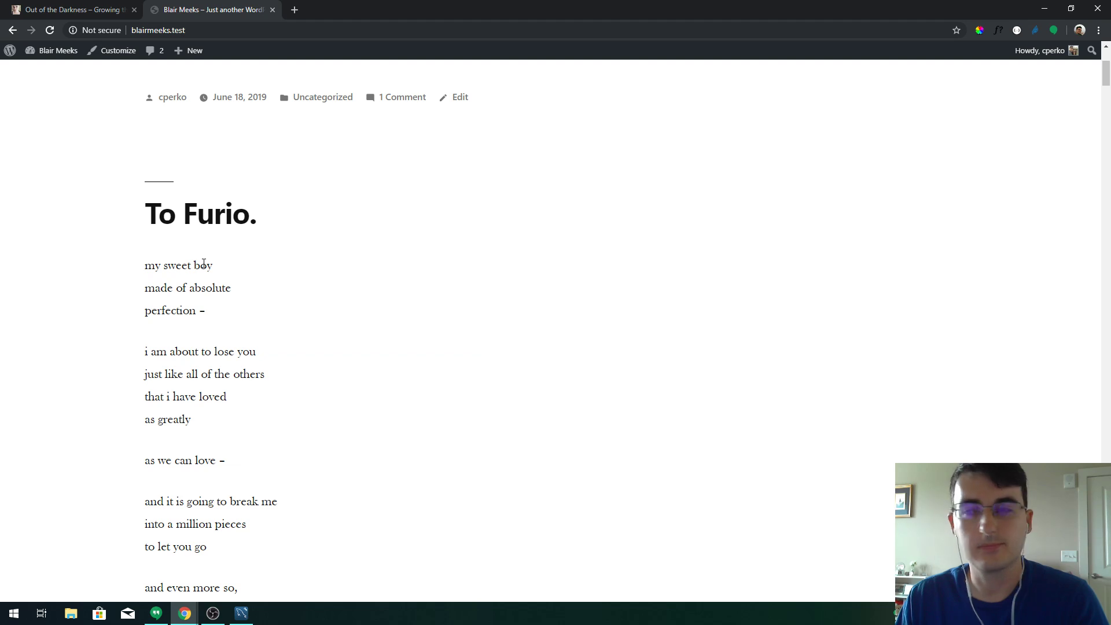
scroll(210, 258, up, 4)
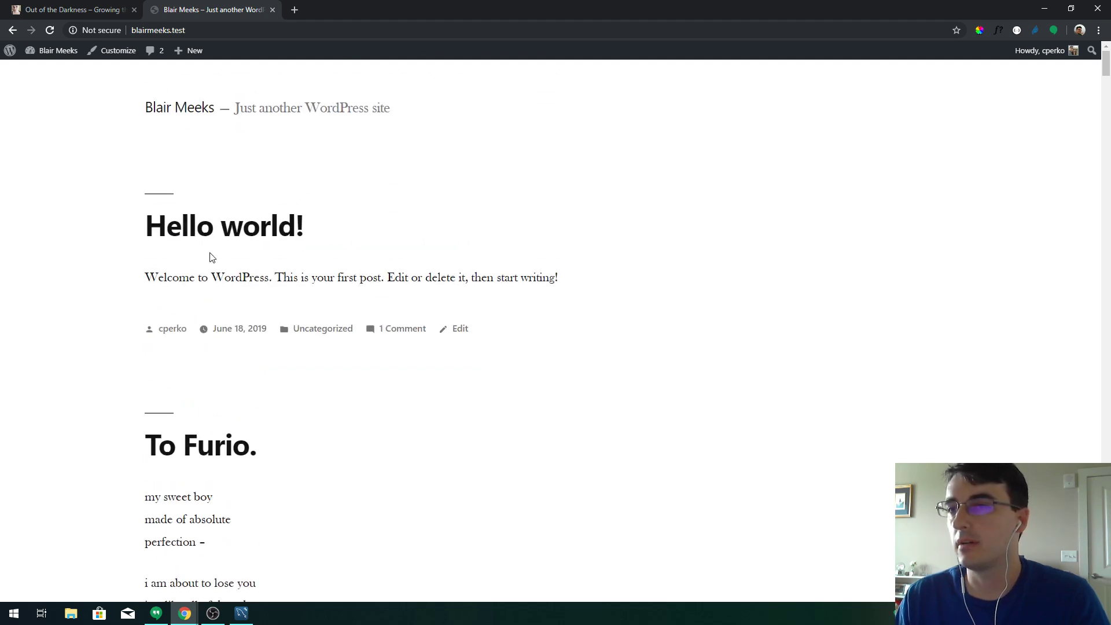
Trash the default 'Hello world!' post from the Posts list, then view the installed plugins
click(58, 71)
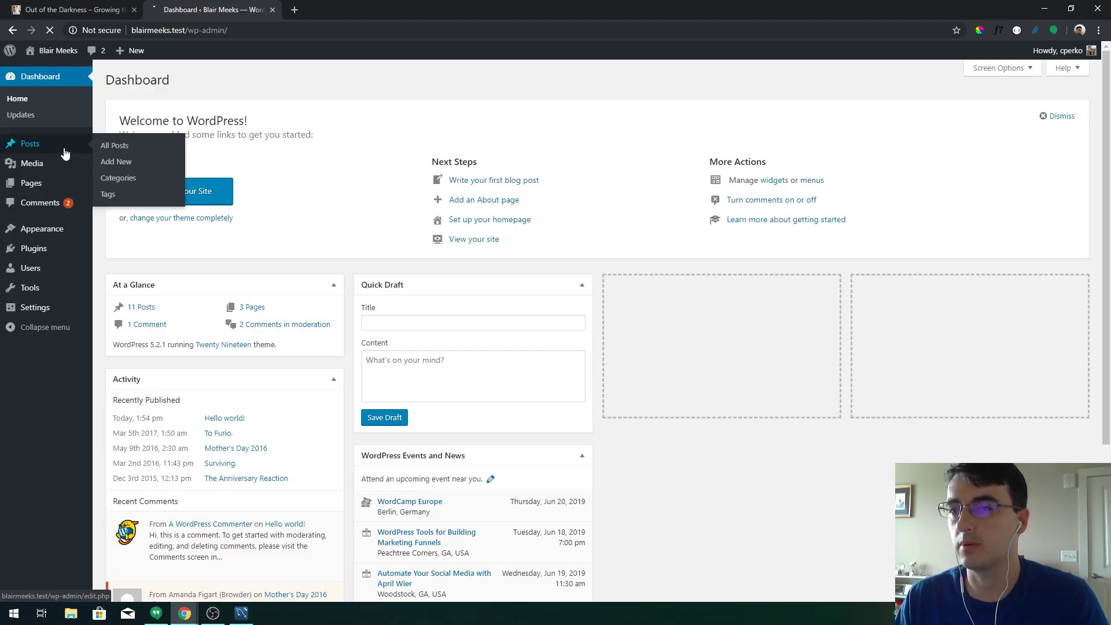
click(63, 145)
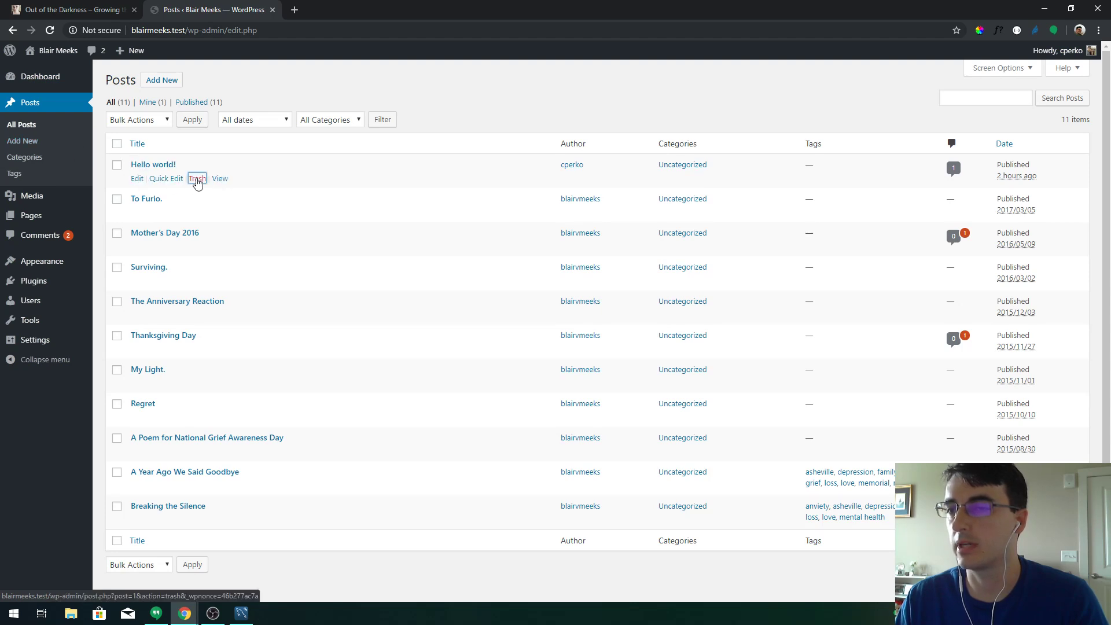
click(197, 180)
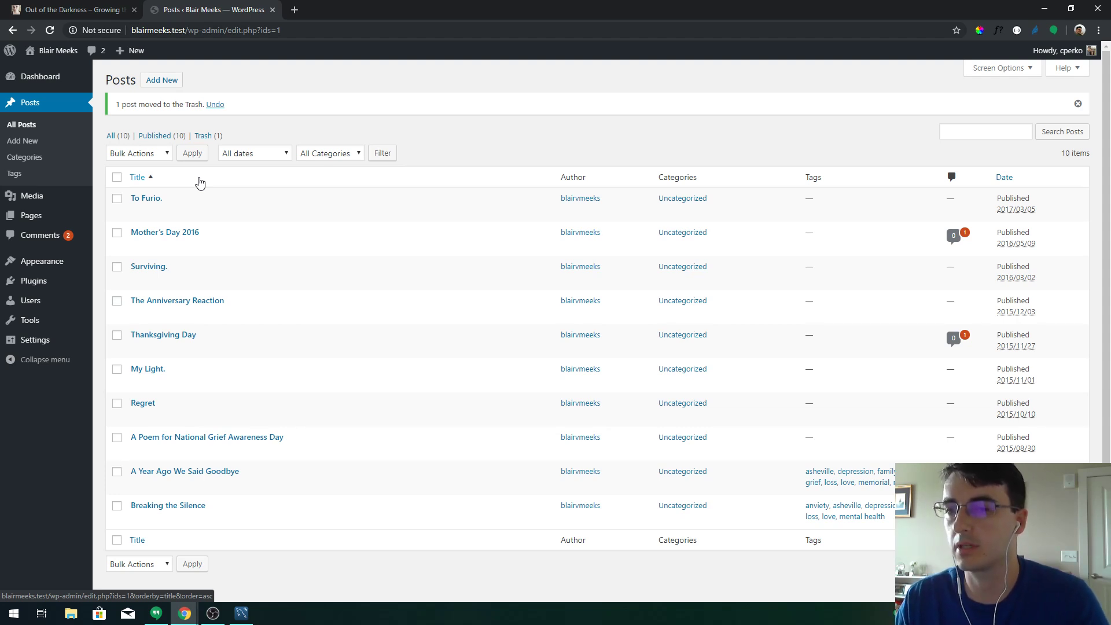
click(57, 281)
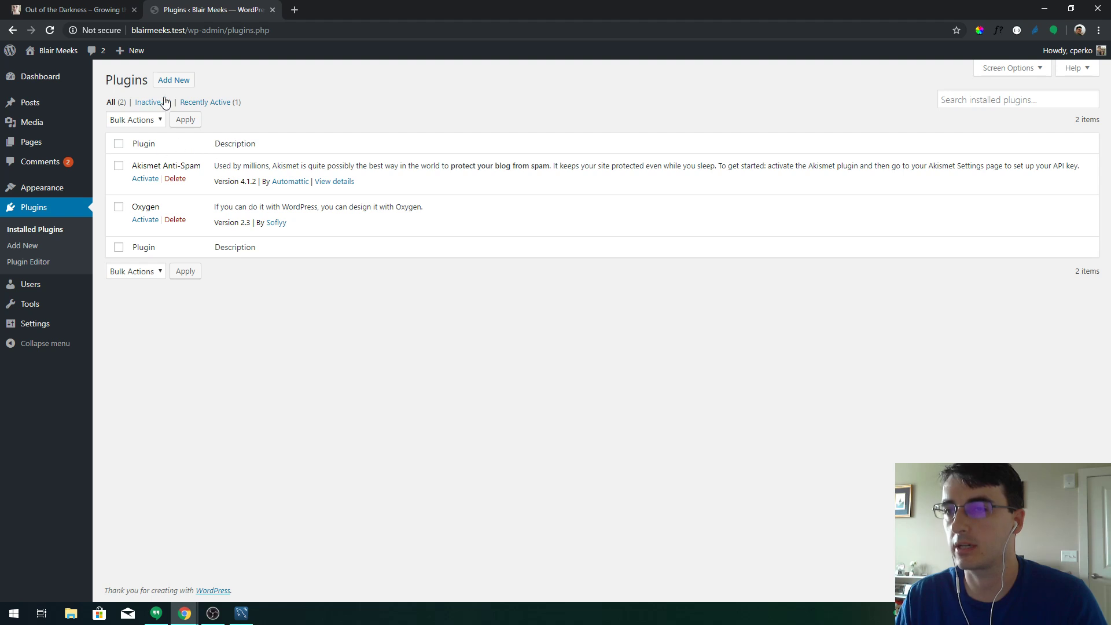
Search Add Plugins for 'cpt ui', then install and activate Custom Post Type UI
click(177, 83)
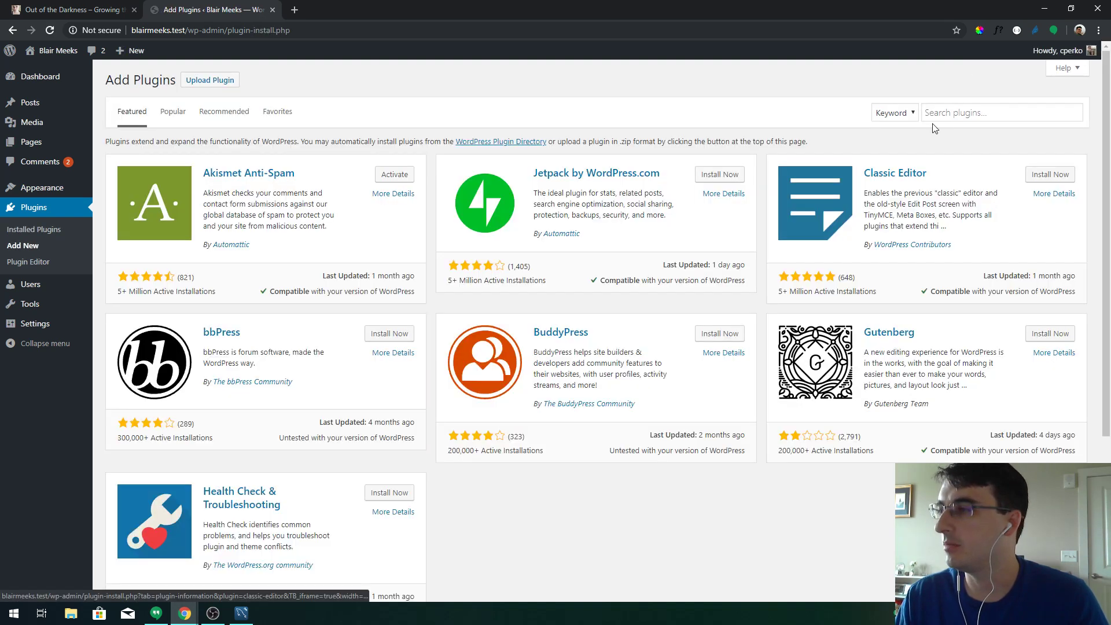
click(938, 113)
text(cpt ui)
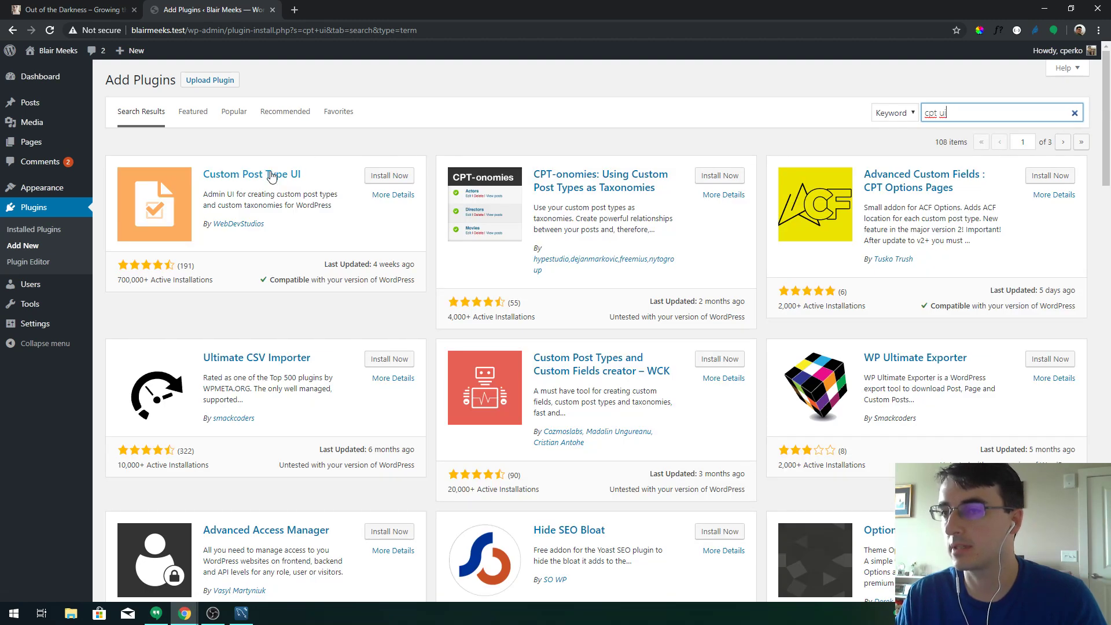
click(382, 180)
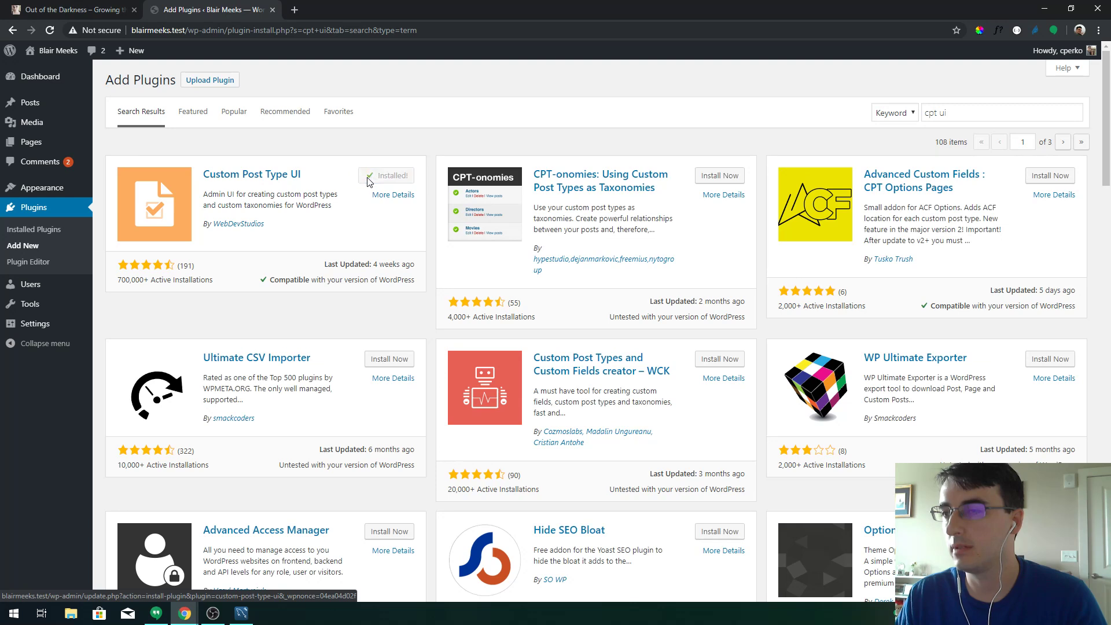
click(387, 181)
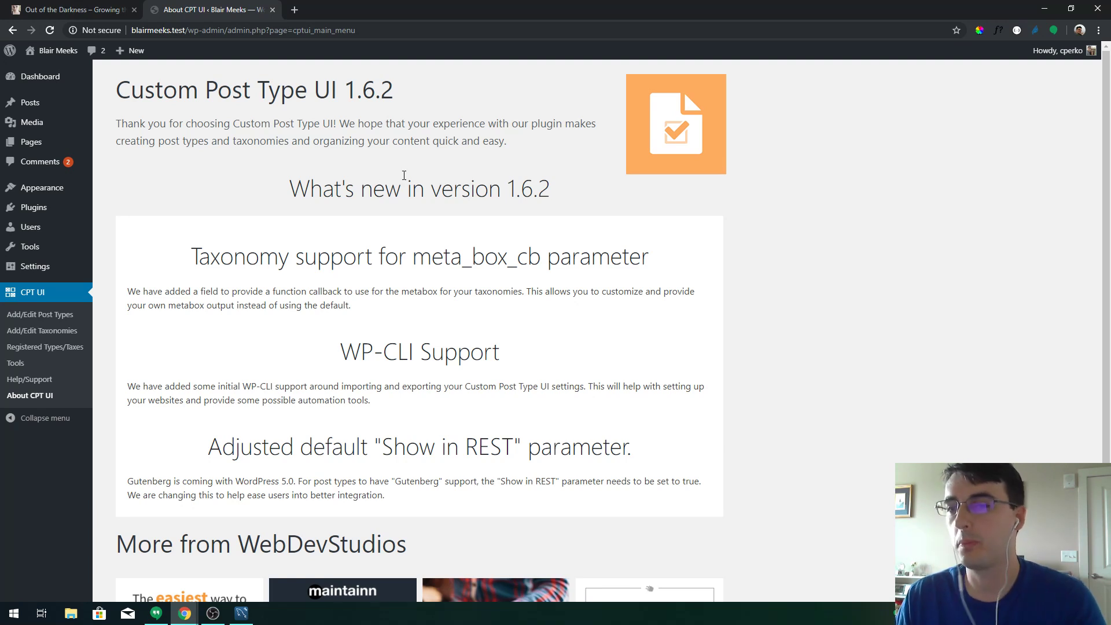
Start a new CPT UI post type with slug 'poetry', plural 'Poems' and singular 'Poem'
click(40, 314)
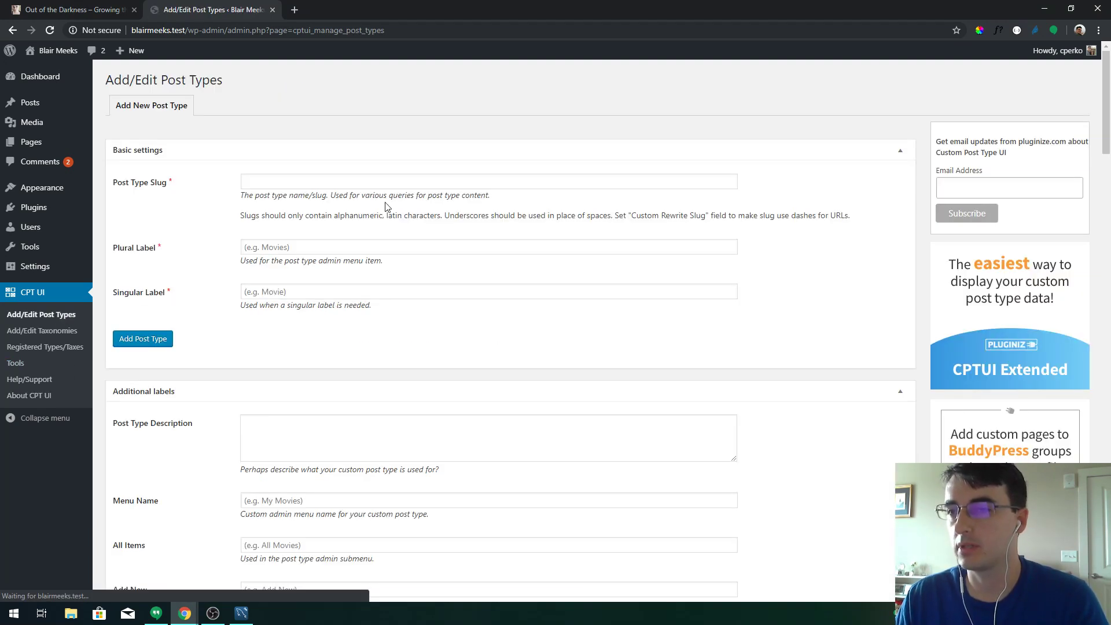
click(355, 180)
text(poetry)
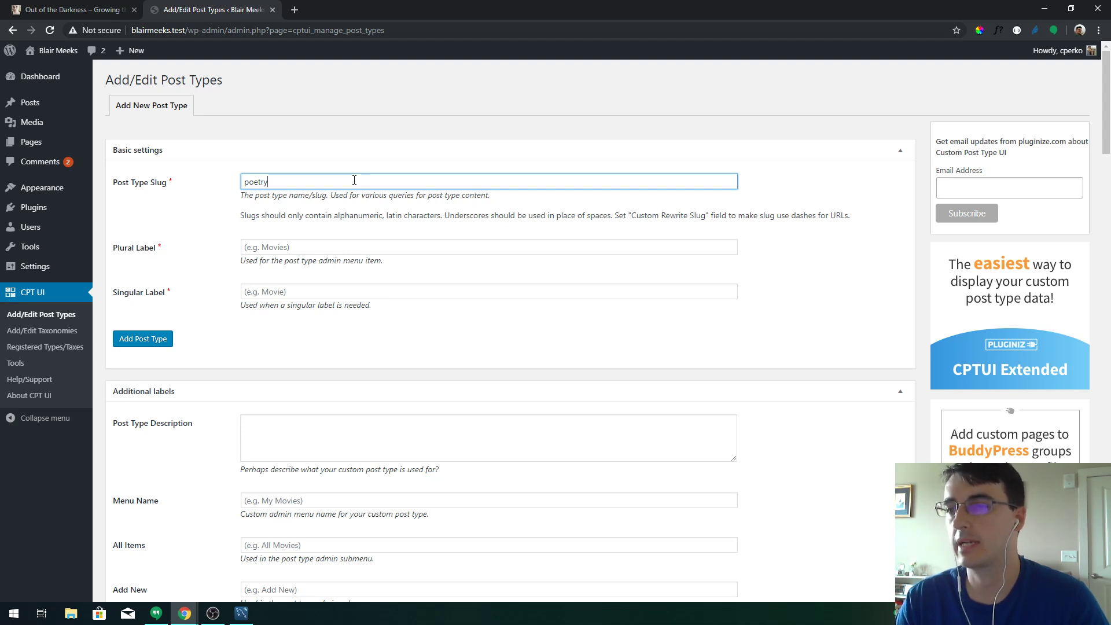
key(Tab)
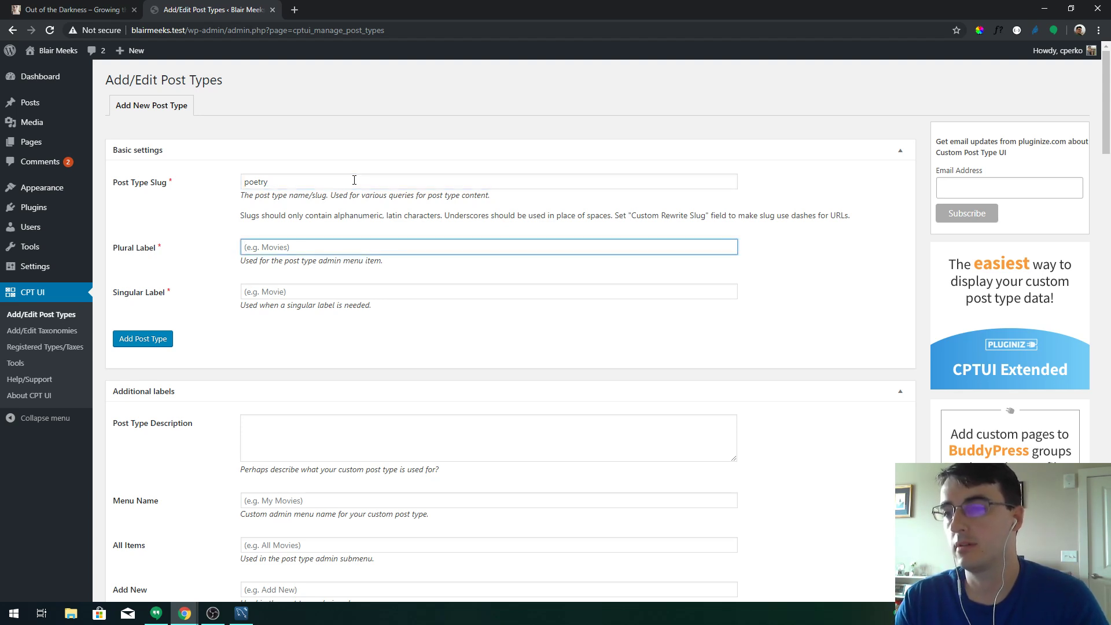
text(Poems)
key(Tab)
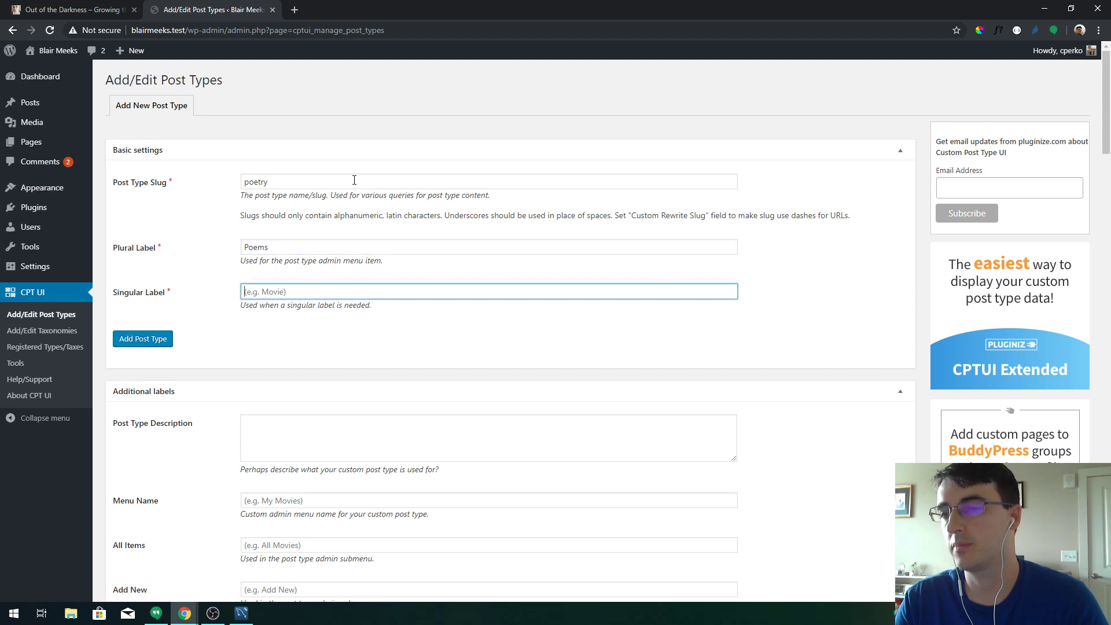
text(Poem)
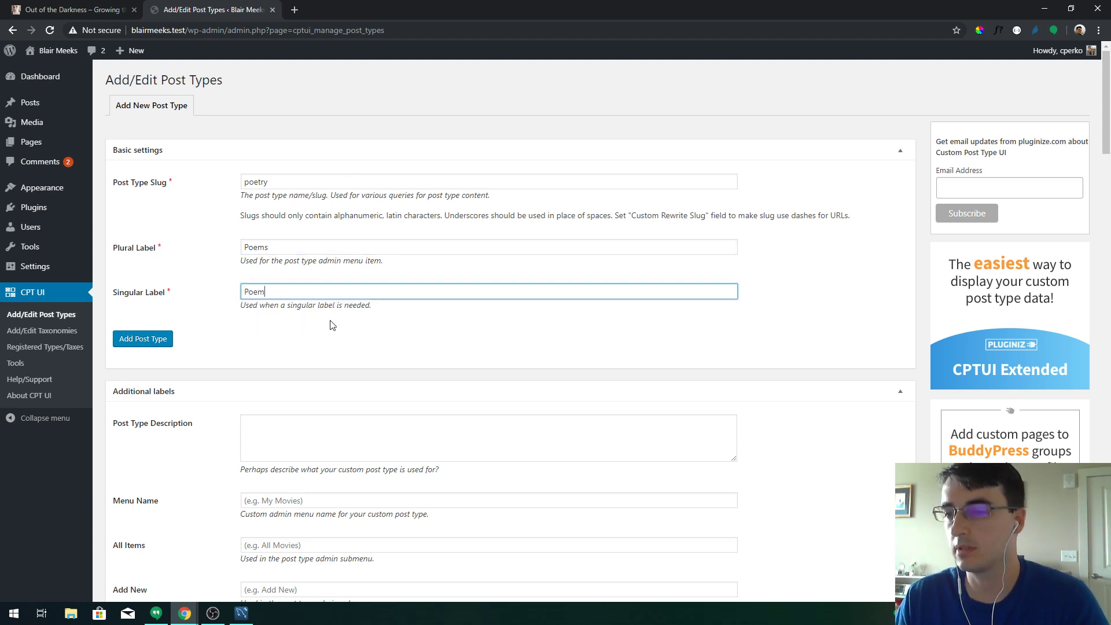
Describe the post type as a poem post type
scroll(333, 325, down, 1)
click(316, 327)
click(307, 335)
click(341, 382)
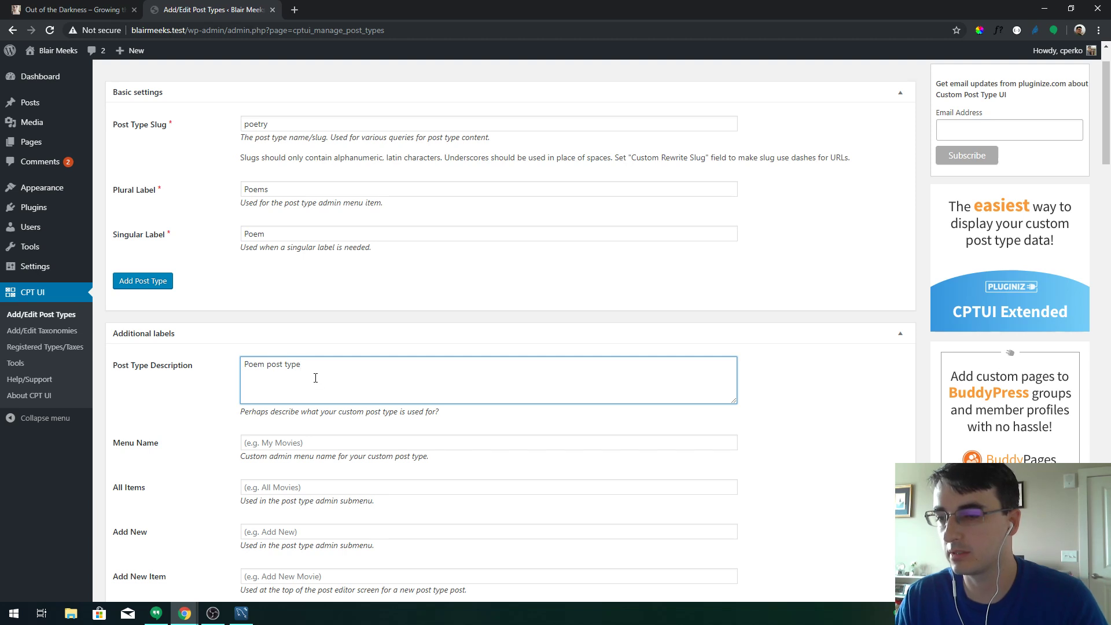
scroll(255, 371, down, 3)
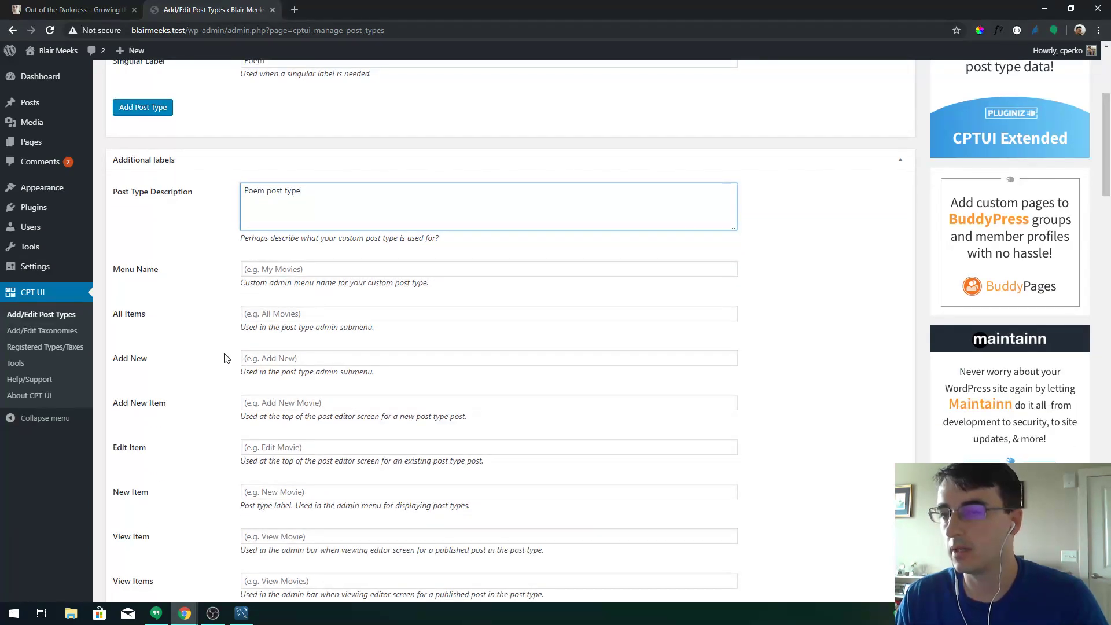
scroll(225, 358, down, 9)
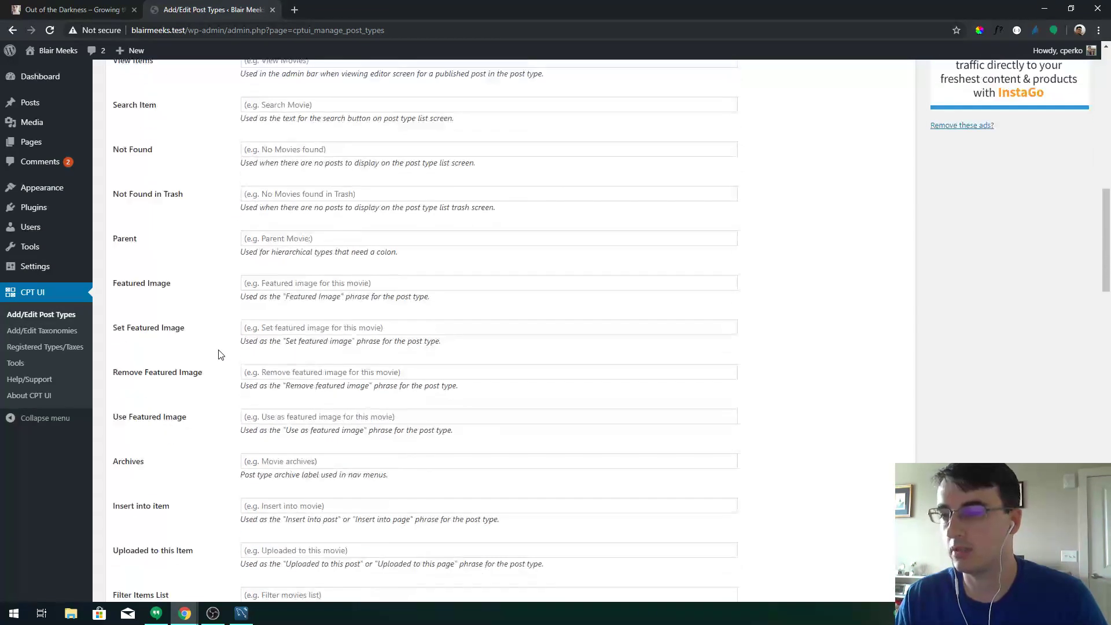
scroll(221, 355, down, 5)
scroll(219, 354, down, 6)
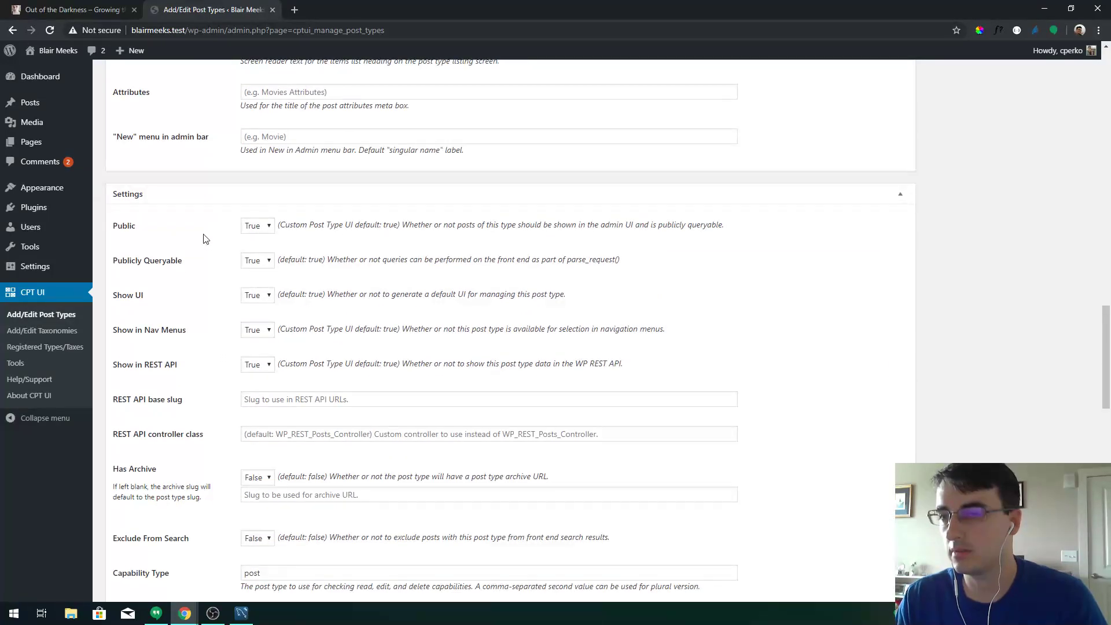
scroll(215, 380, down, 4)
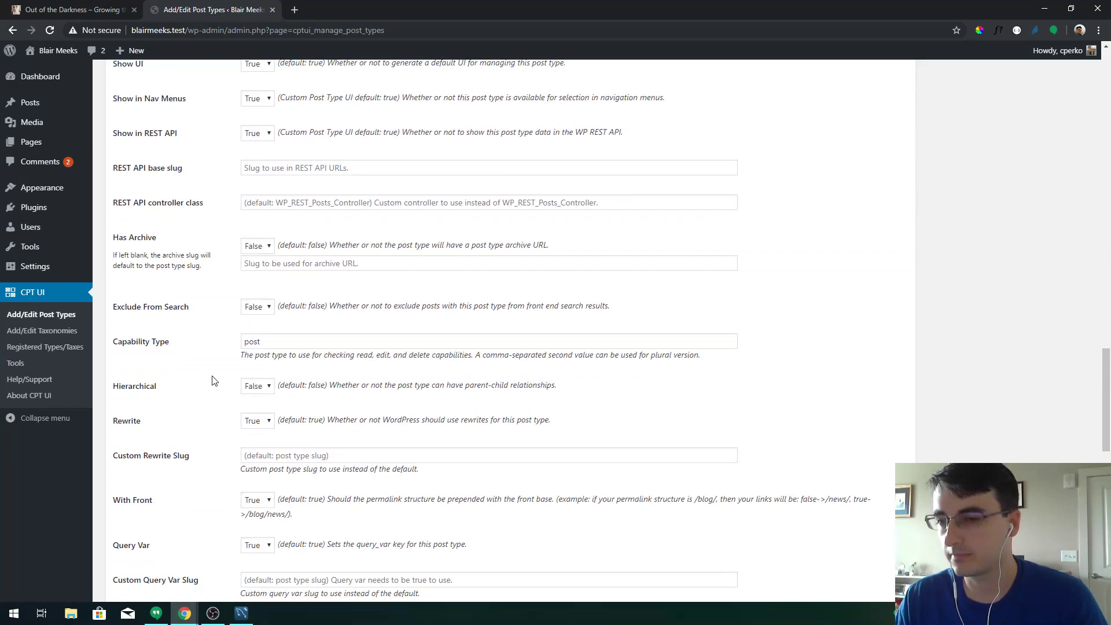
scroll(212, 381, down, 2)
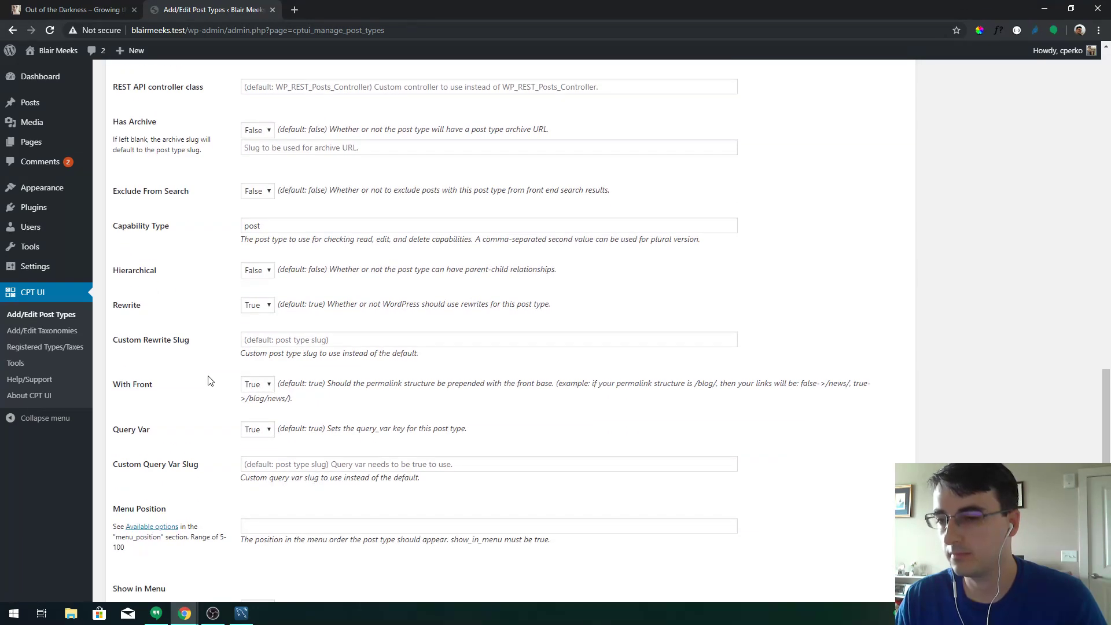
scroll(210, 380, down, 2)
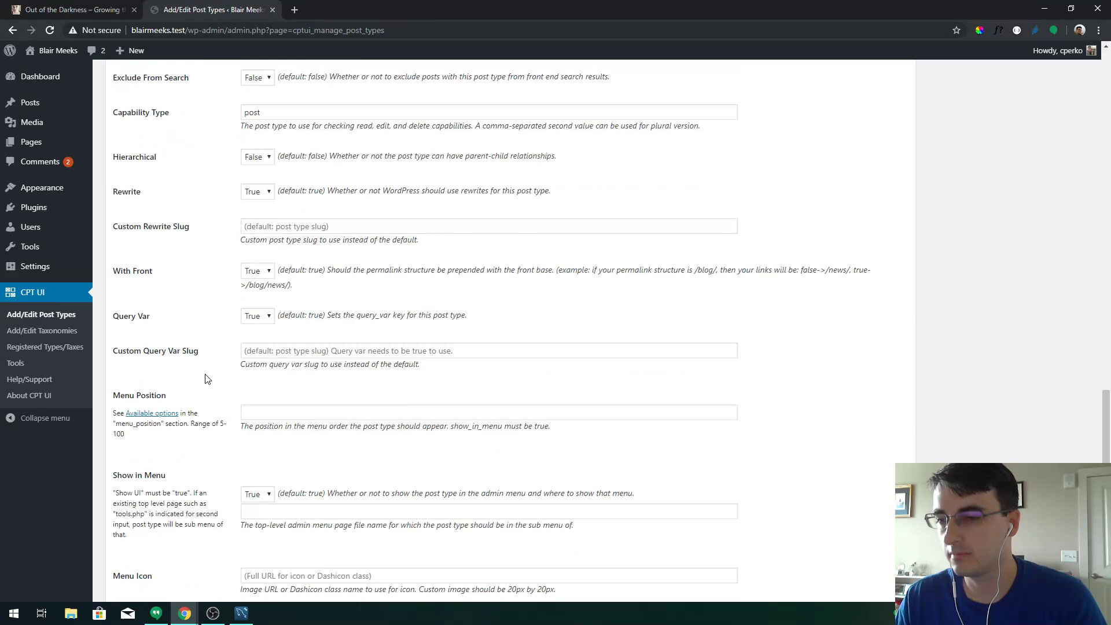
Set menu position 6, add the post type, and open its empty Poems list
click(260, 411)
text(6)
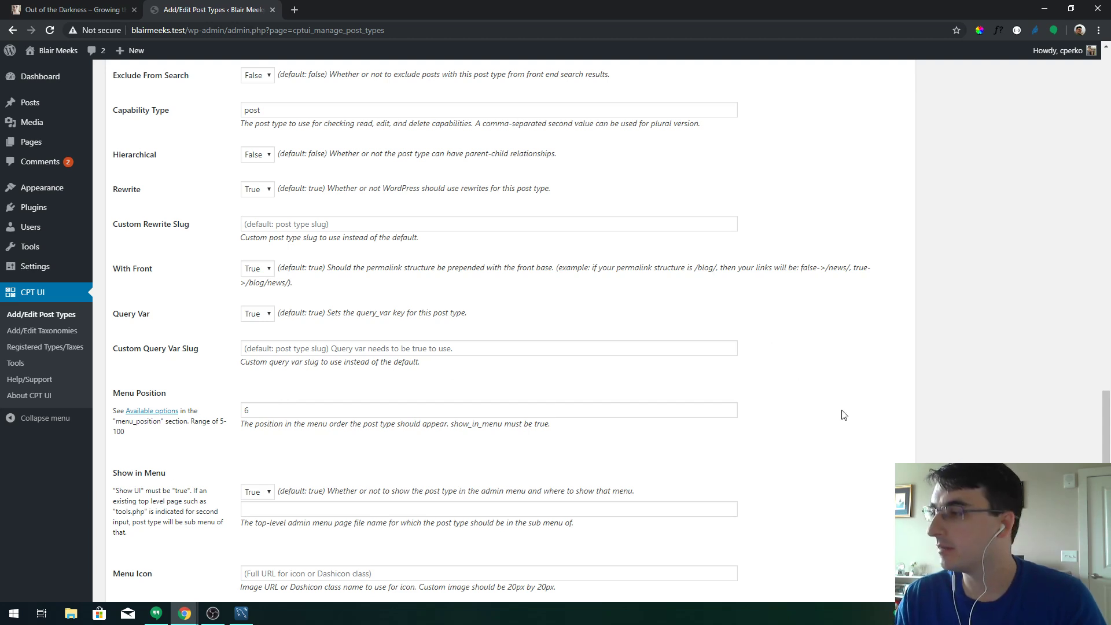
scroll(843, 415, down, 9)
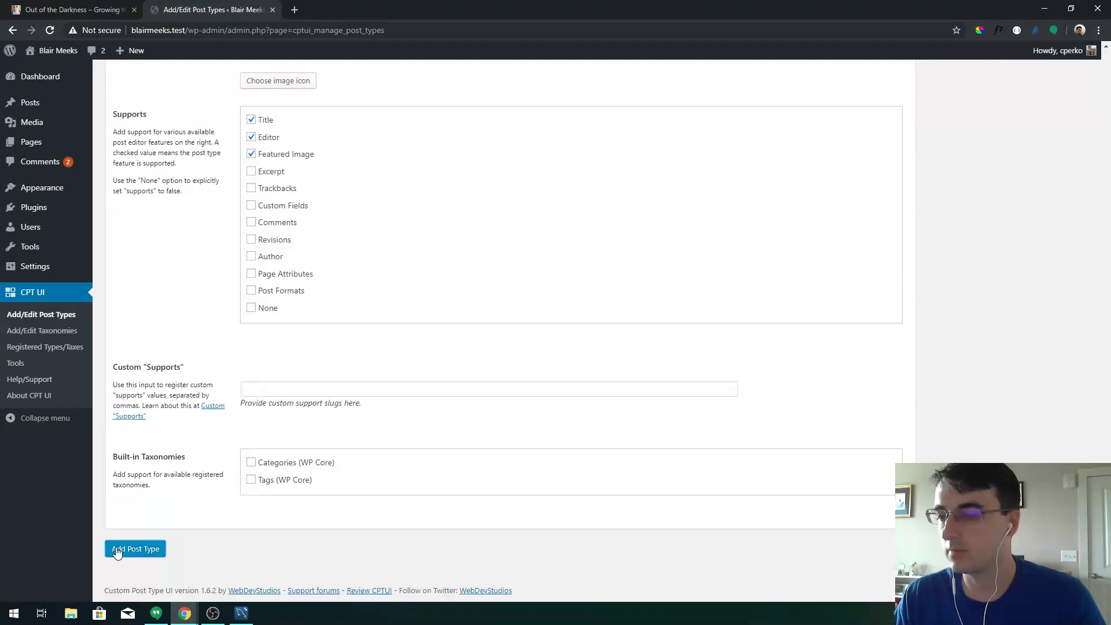
click(117, 549)
click(51, 107)
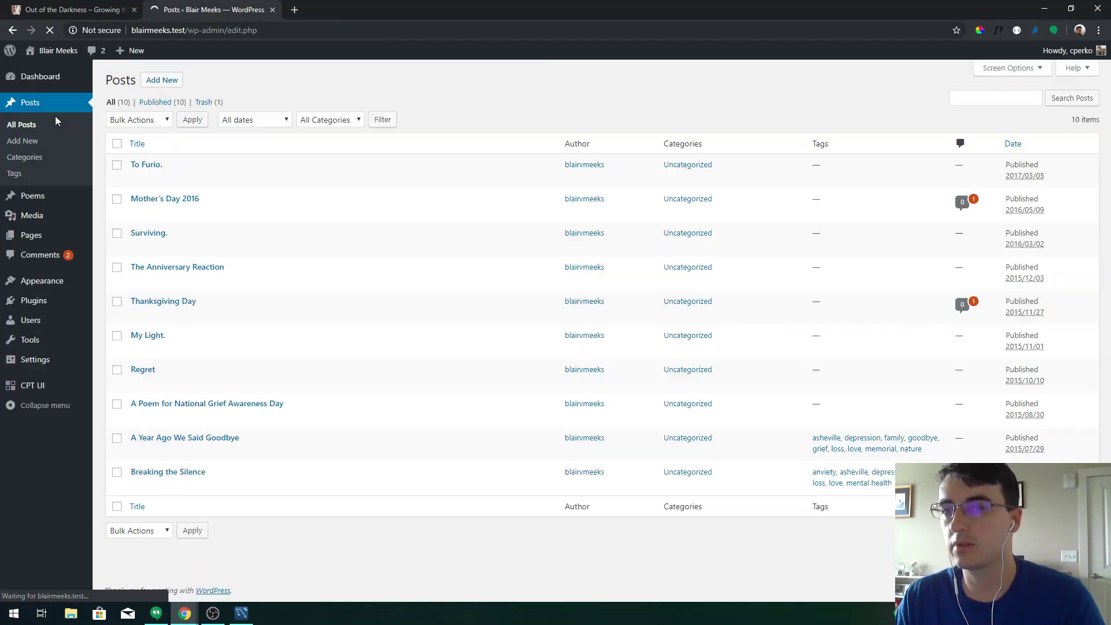
Compare the Posts list with the live 'To Furio.' poem, then maximize MySQL Workbench
click(50, 195)
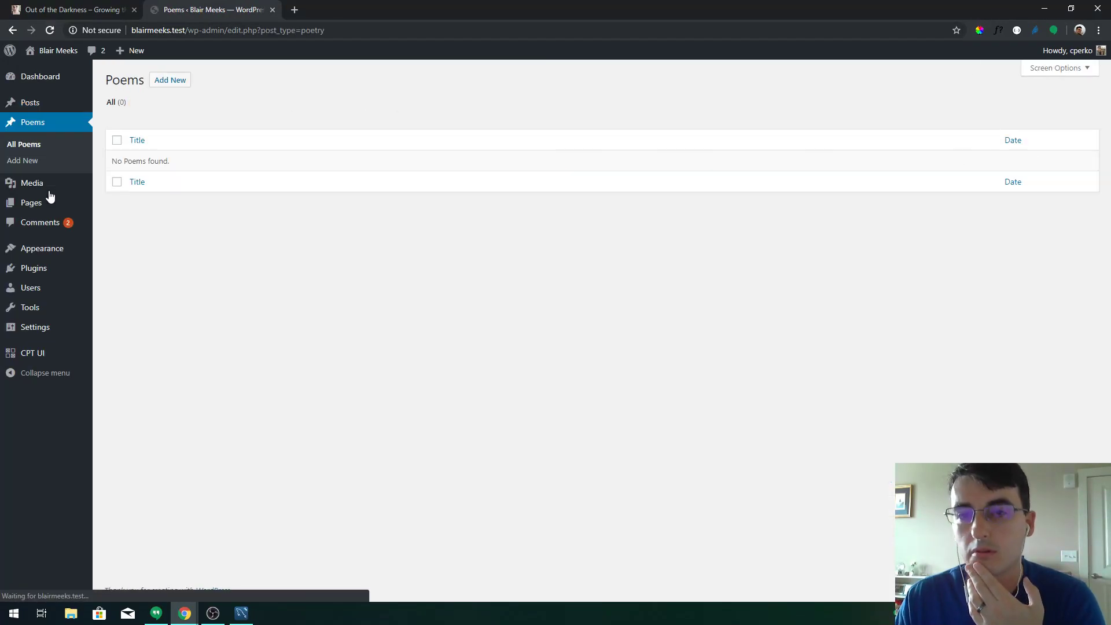
mouse_move(53, 189)
click(61, 105)
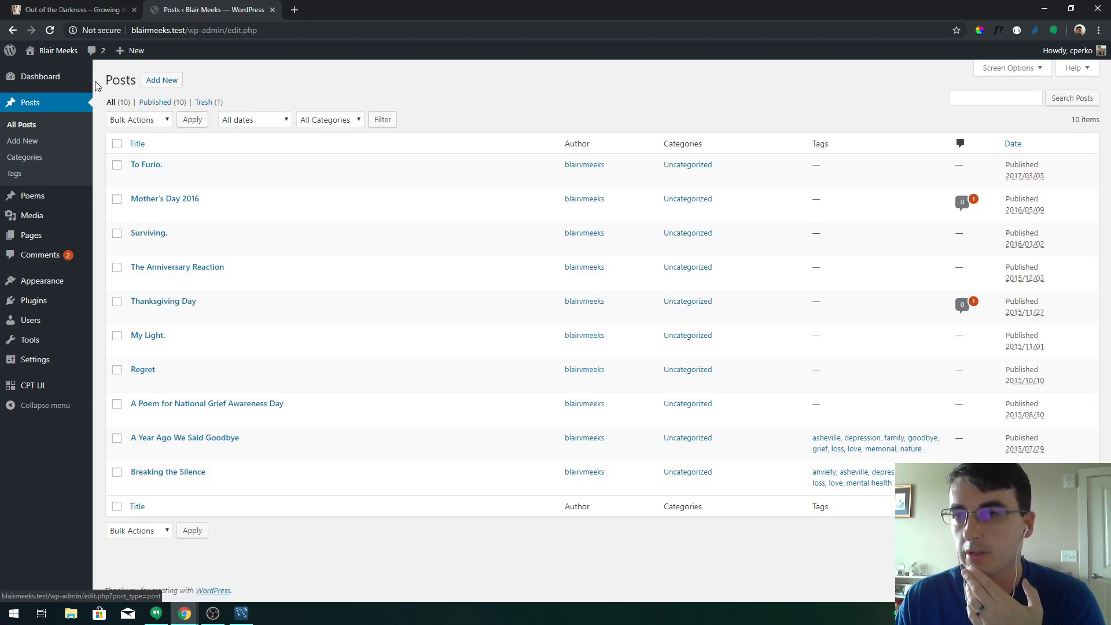
click(70, 7)
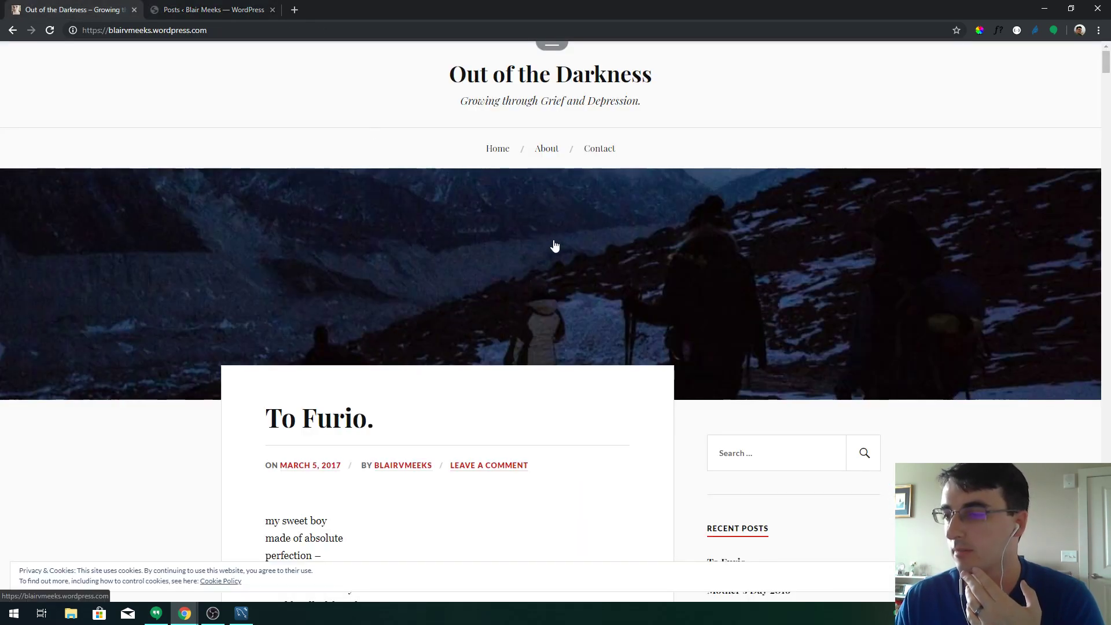
scroll(570, 247, down, 5)
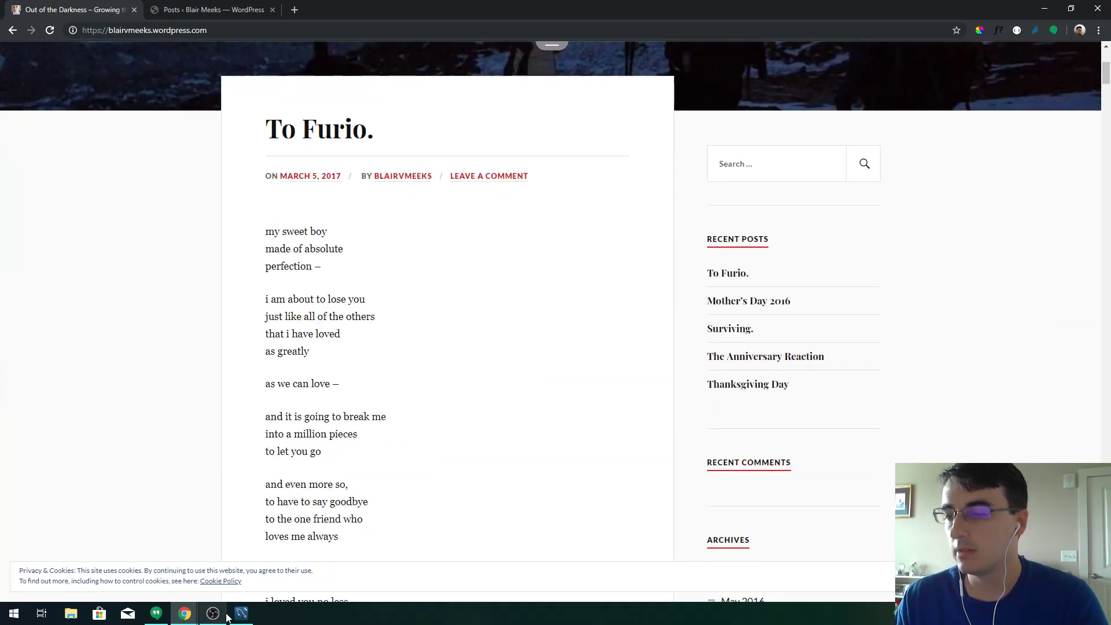
click(241, 614)
double_click(327, 75)
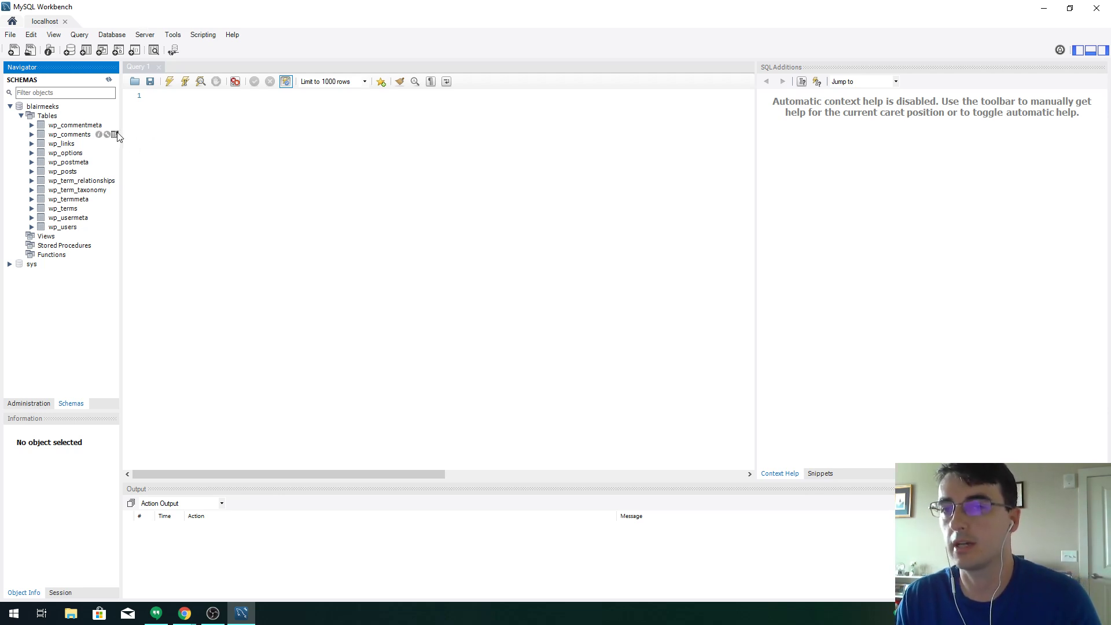
Load the first 1000 rows of wp_posts into an enlarged result grid
drag(122, 132, 169, 133)
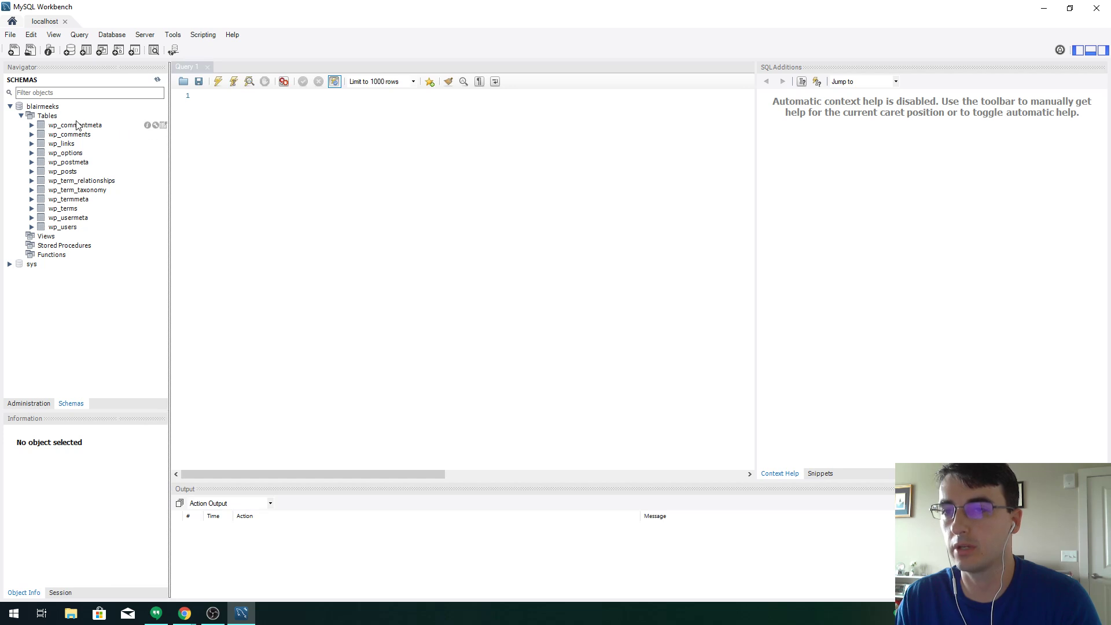
click(32, 172)
double_click(55, 174)
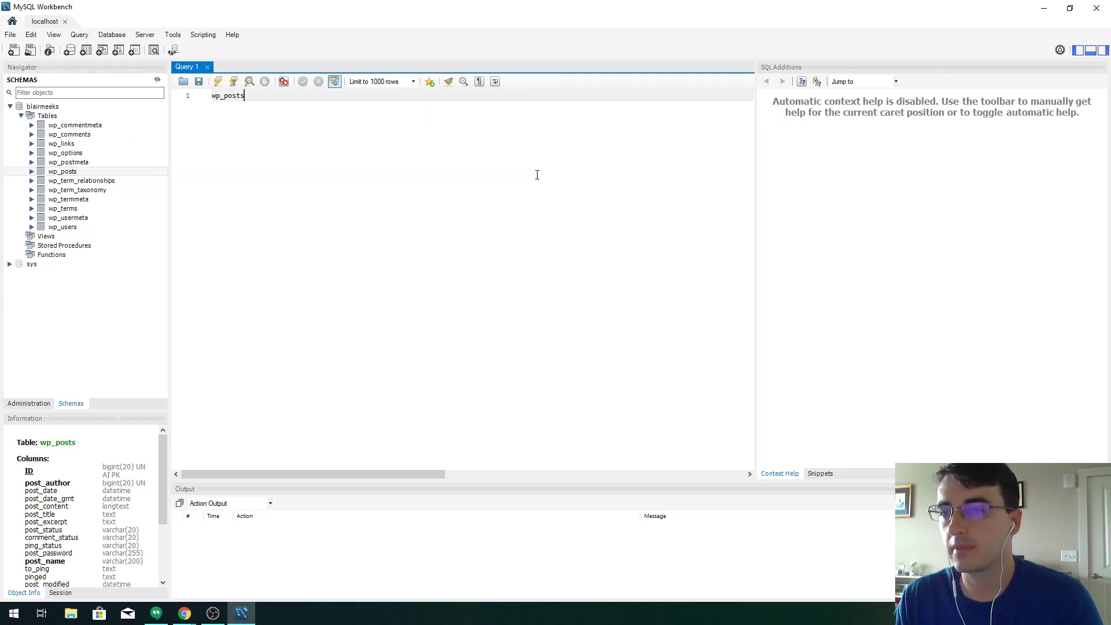
double_click(242, 96)
key(BackSpace)
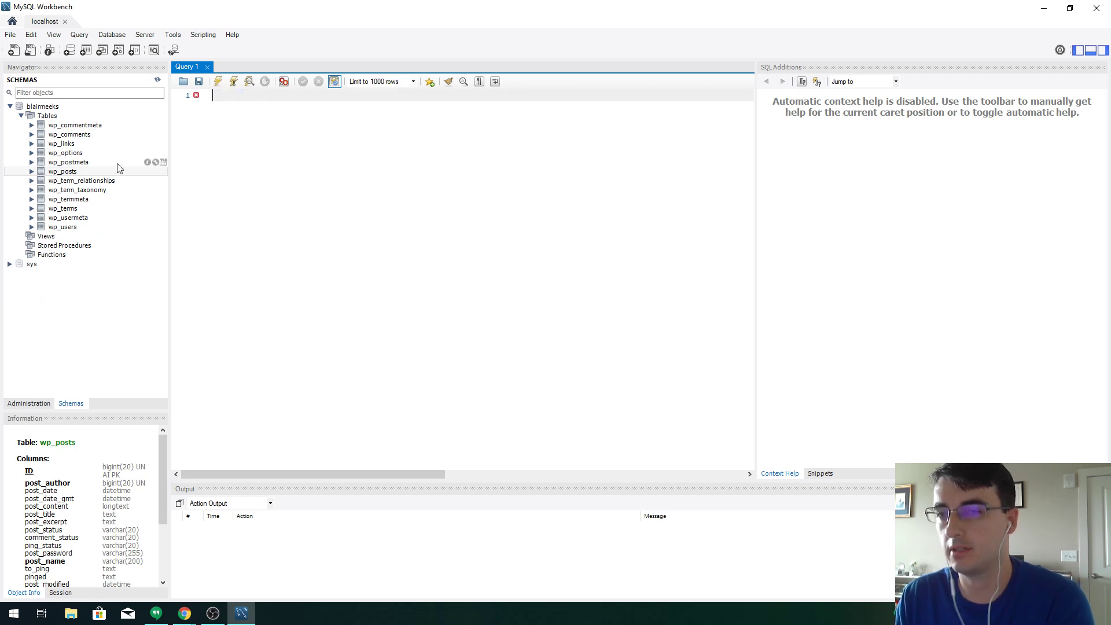
right_click(102, 171)
click(139, 176)
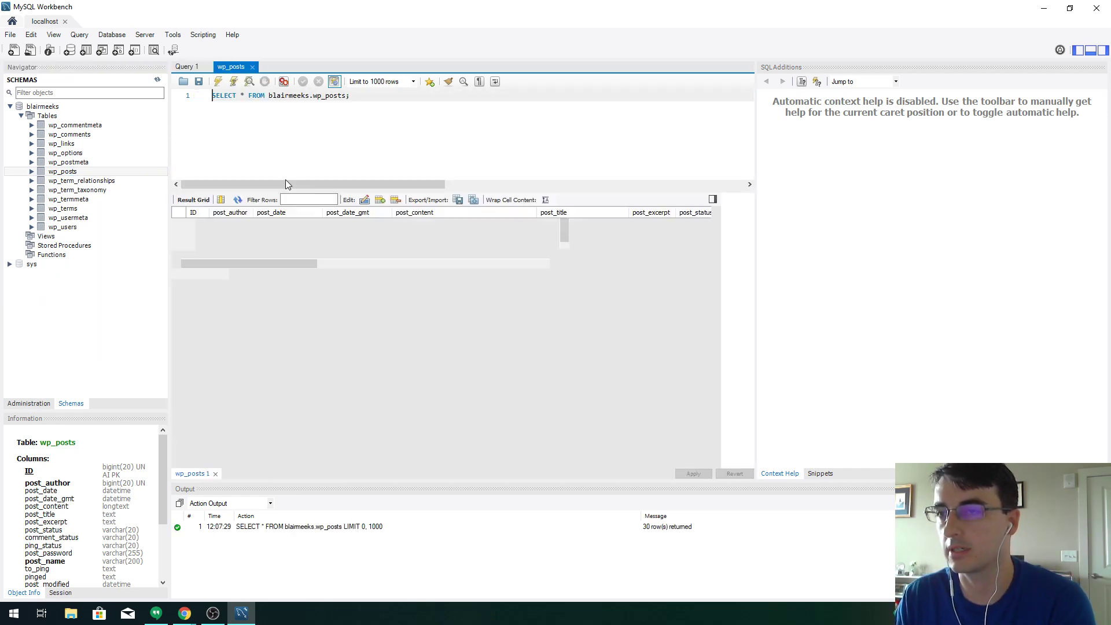
drag(468, 191, 471, 162)
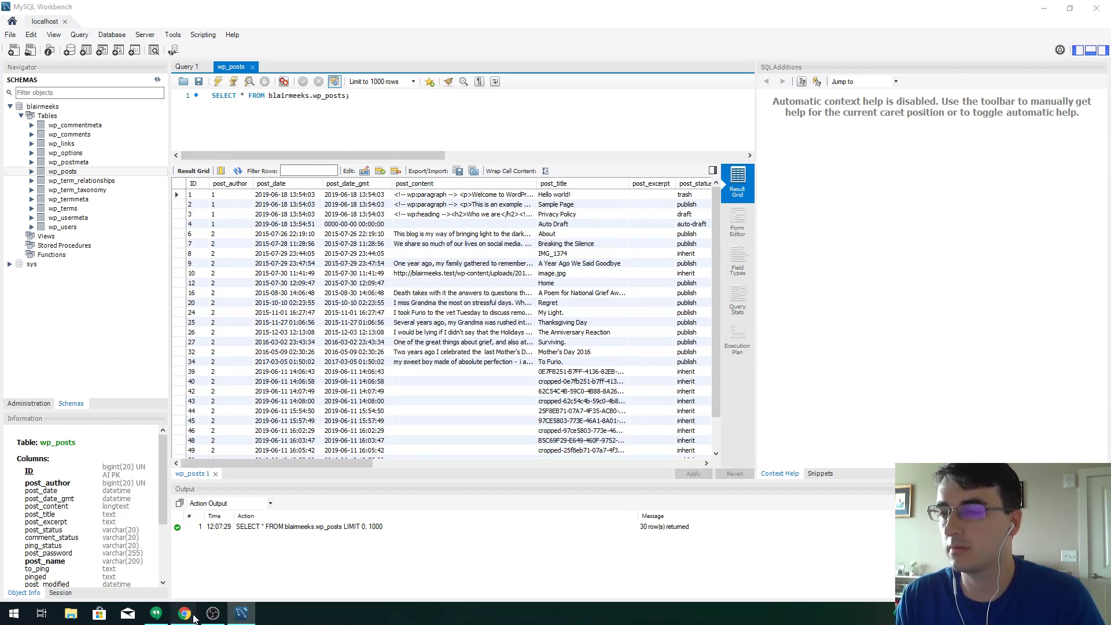
Cross-check the live 'To Furio.' post and select its row in the wp_posts results
click(185, 613)
click(146, 559)
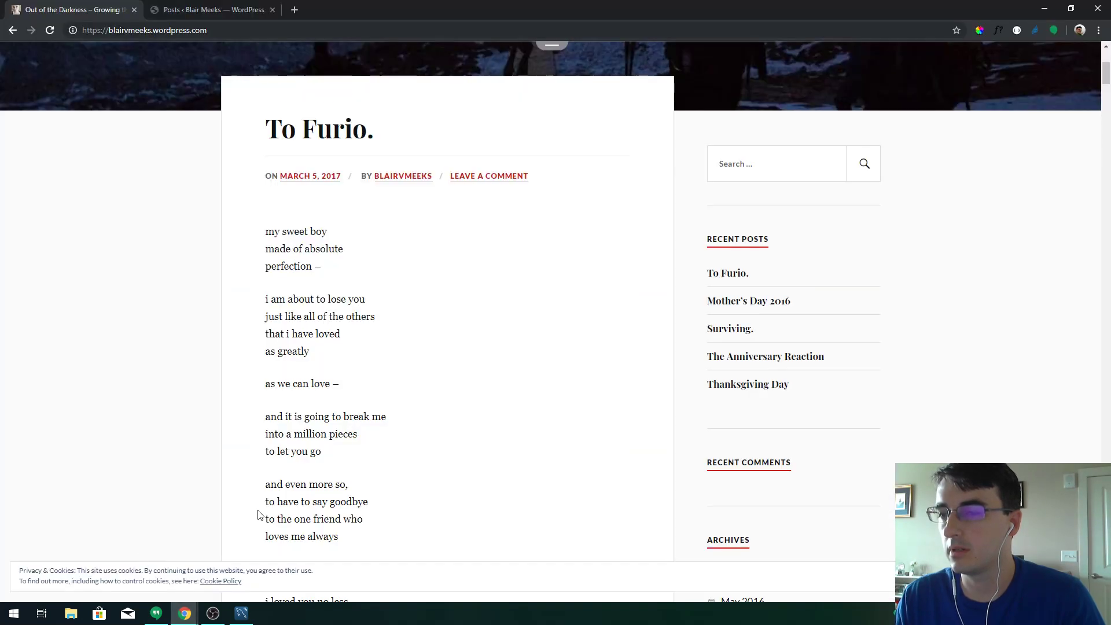
key(alt+Tab)
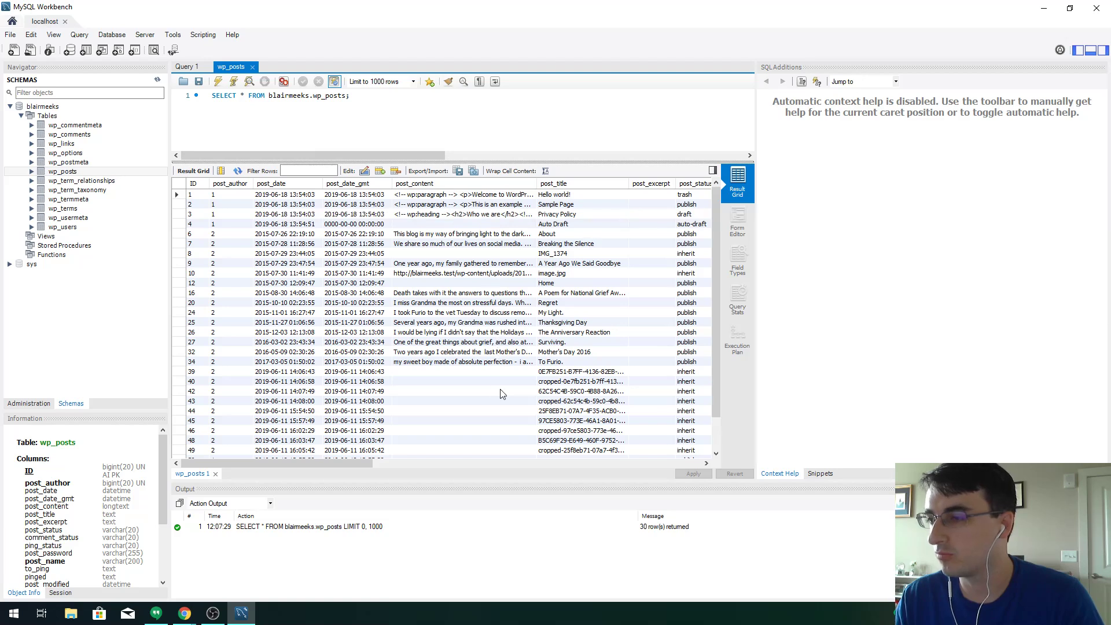
click(560, 363)
click(181, 362)
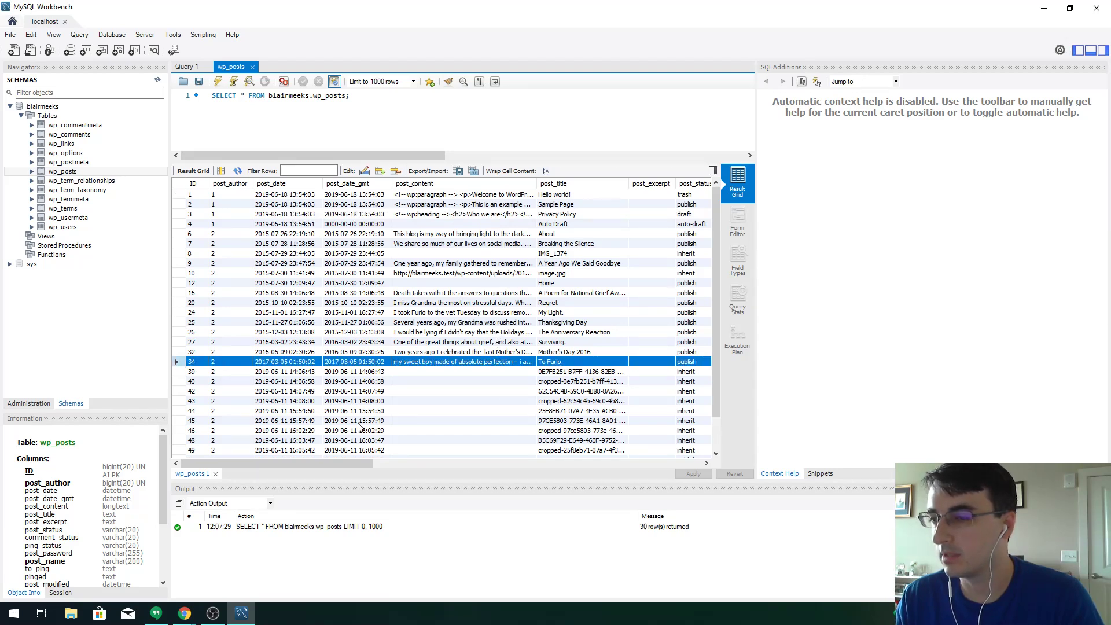
drag(349, 461, 684, 454)
Change the 'To Furio.' row's post_type to poetry and apply the update
click(585, 362)
click(580, 361)
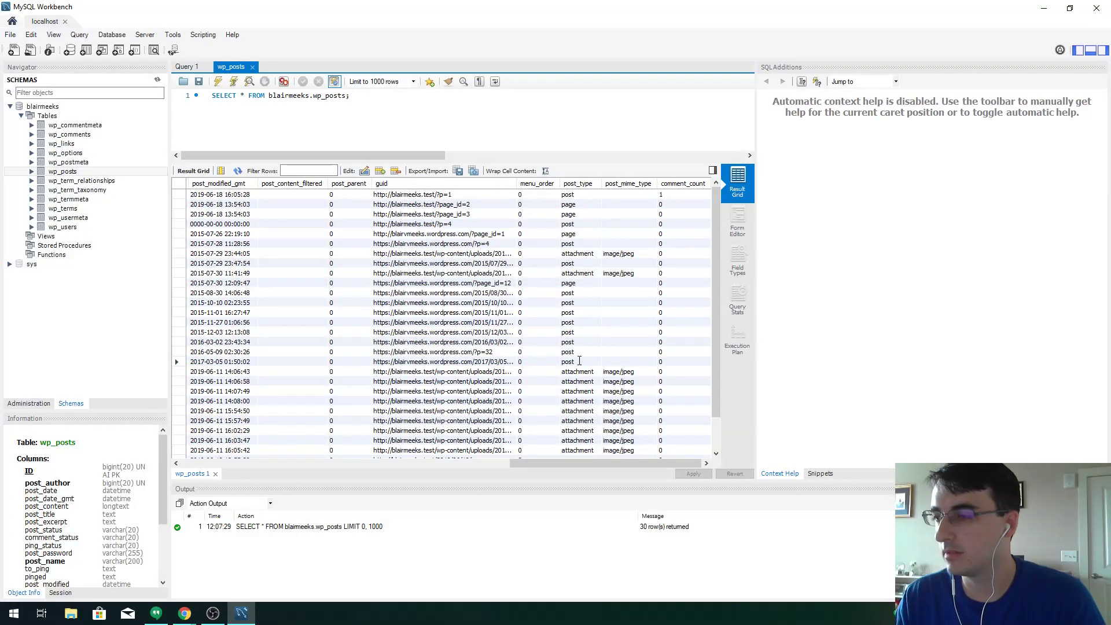
double_click(579, 361)
text(poetry)
key(Return)
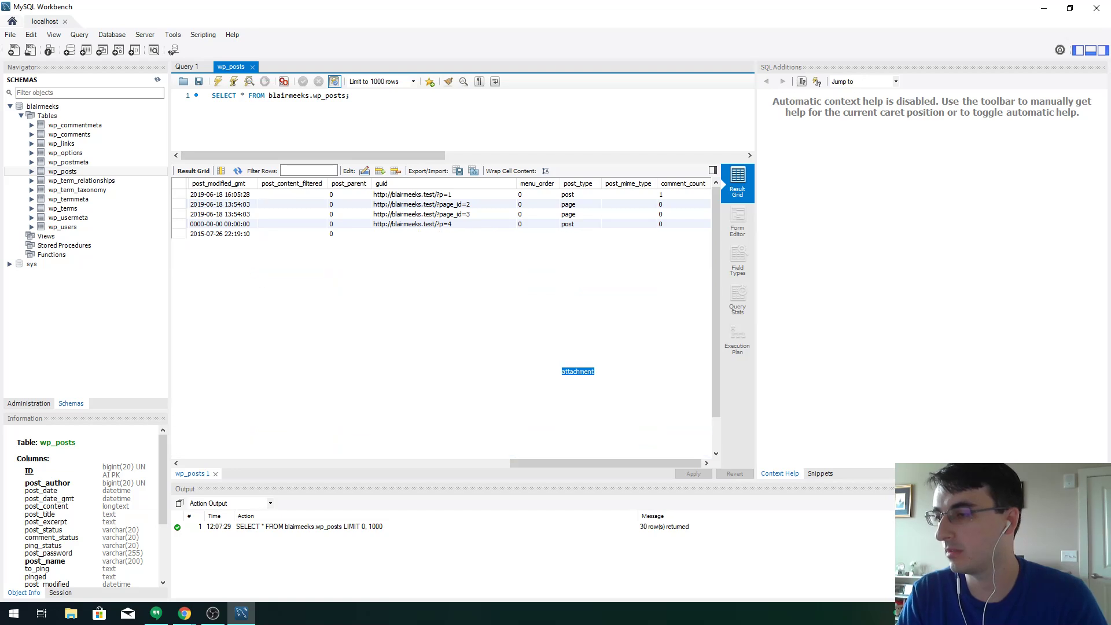
click(693, 474)
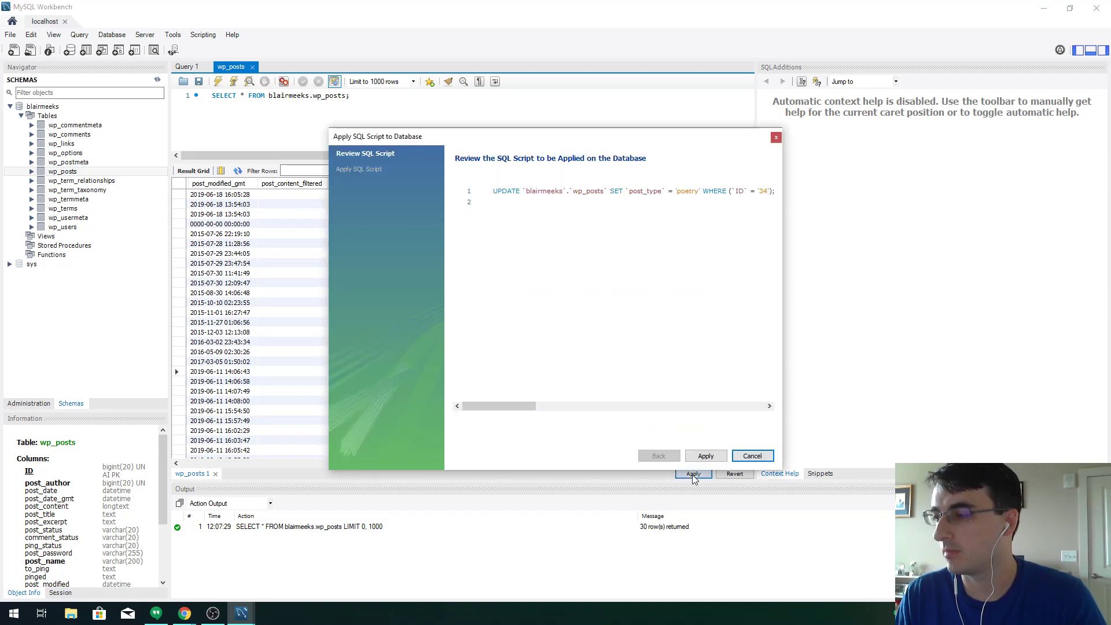
click(706, 456)
click(723, 458)
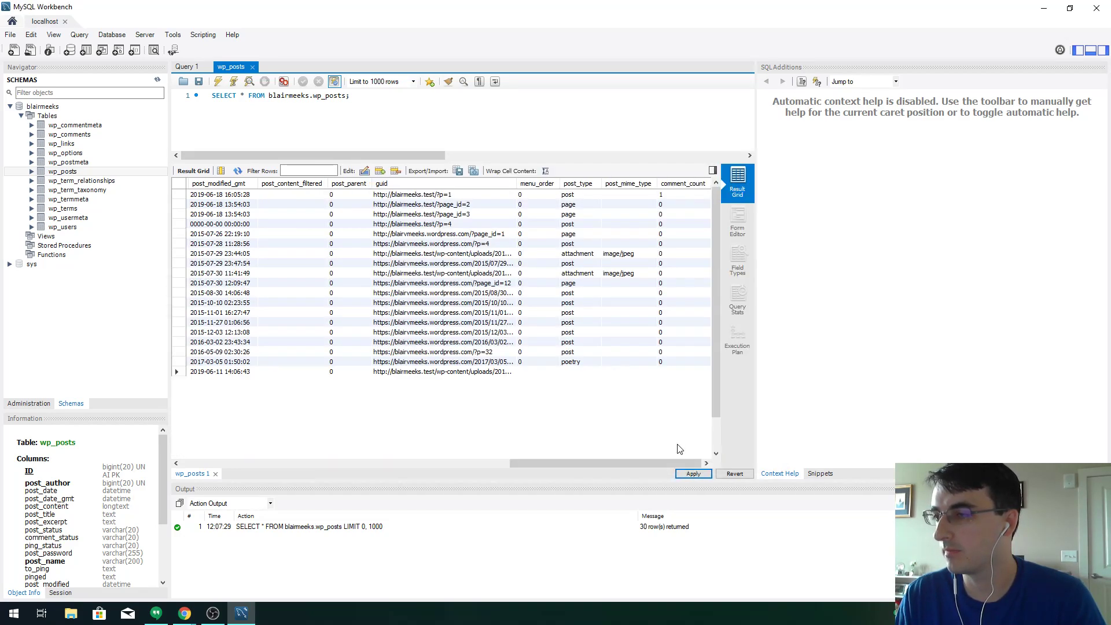
Reload the WordPress Posts list and open the Poems list
key(alt+Tab)
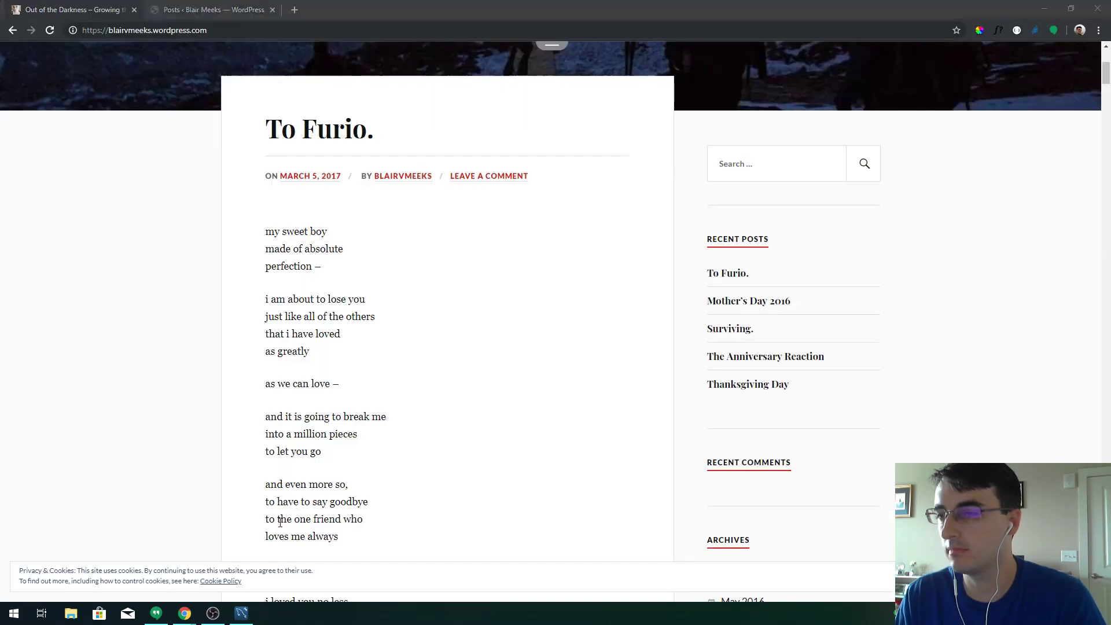
click(232, 9)
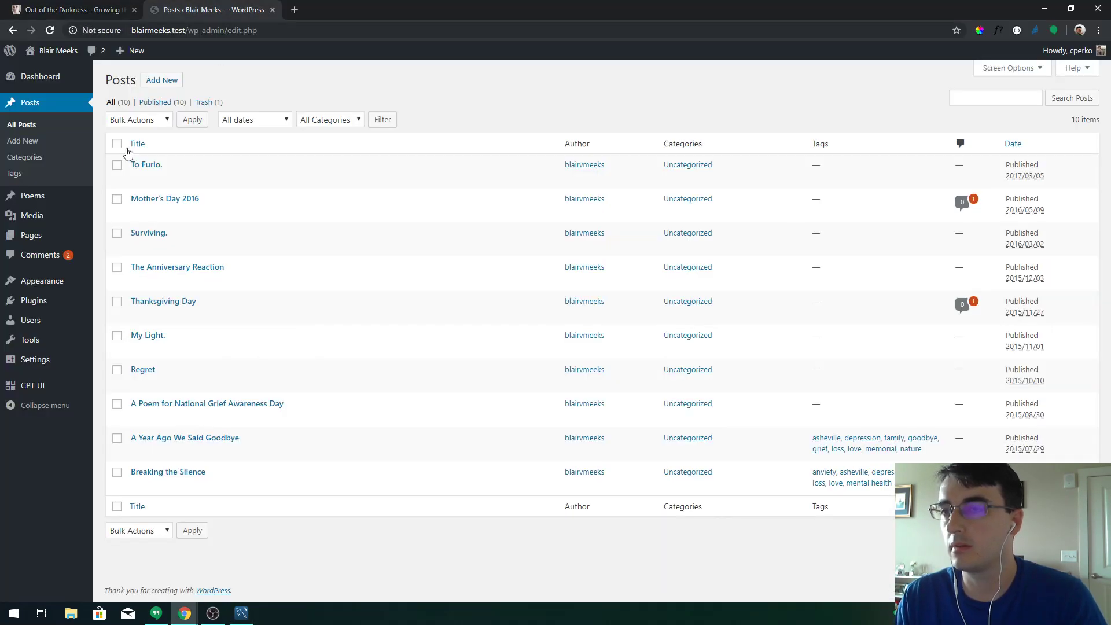
click(44, 110)
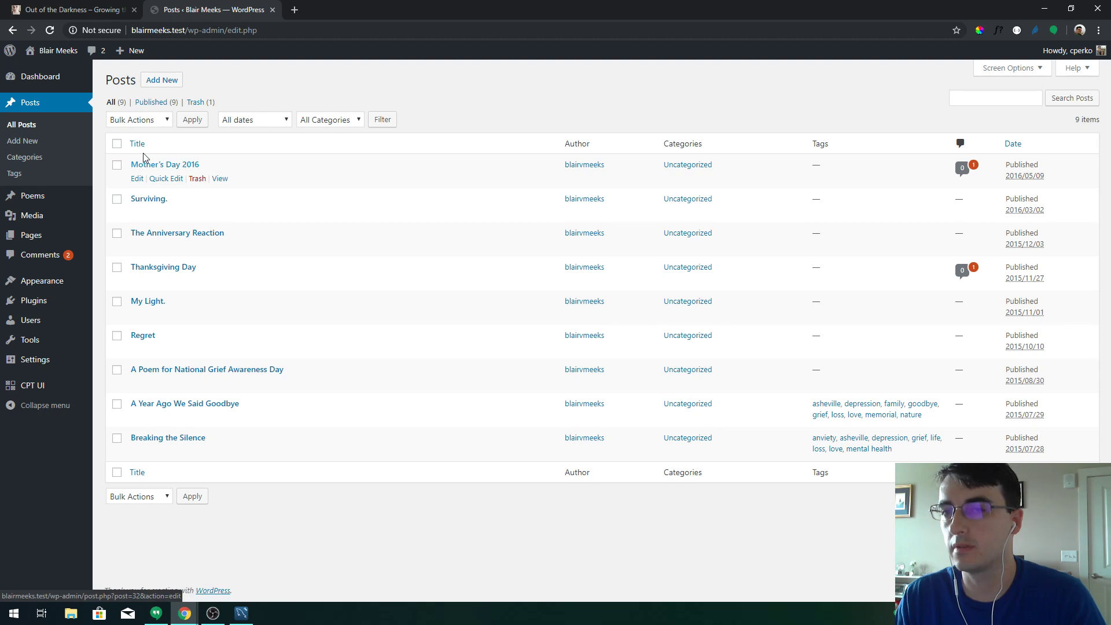
click(33, 196)
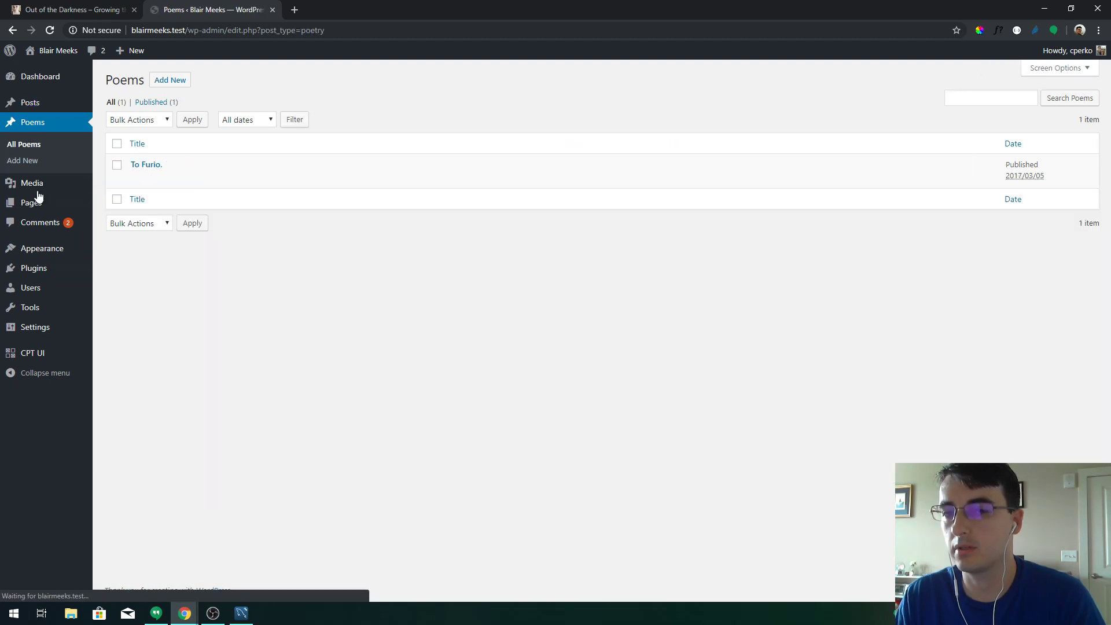
Open 'To Furio.' in the editor as a Poem and inspect its content block
click(155, 166)
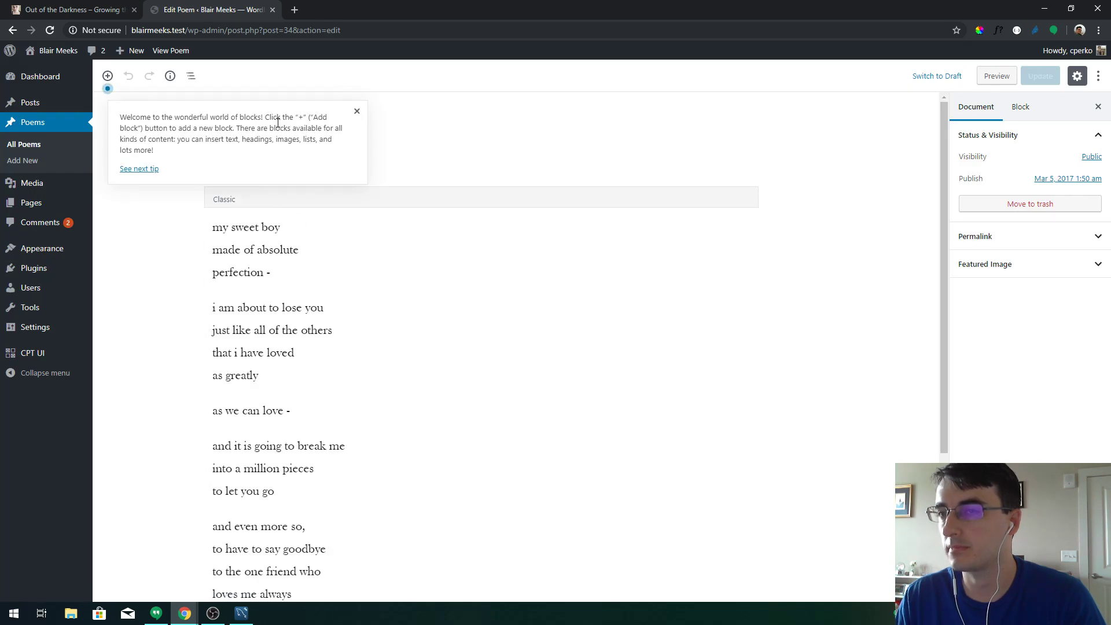
click(357, 112)
scroll(289, 342, down, 3)
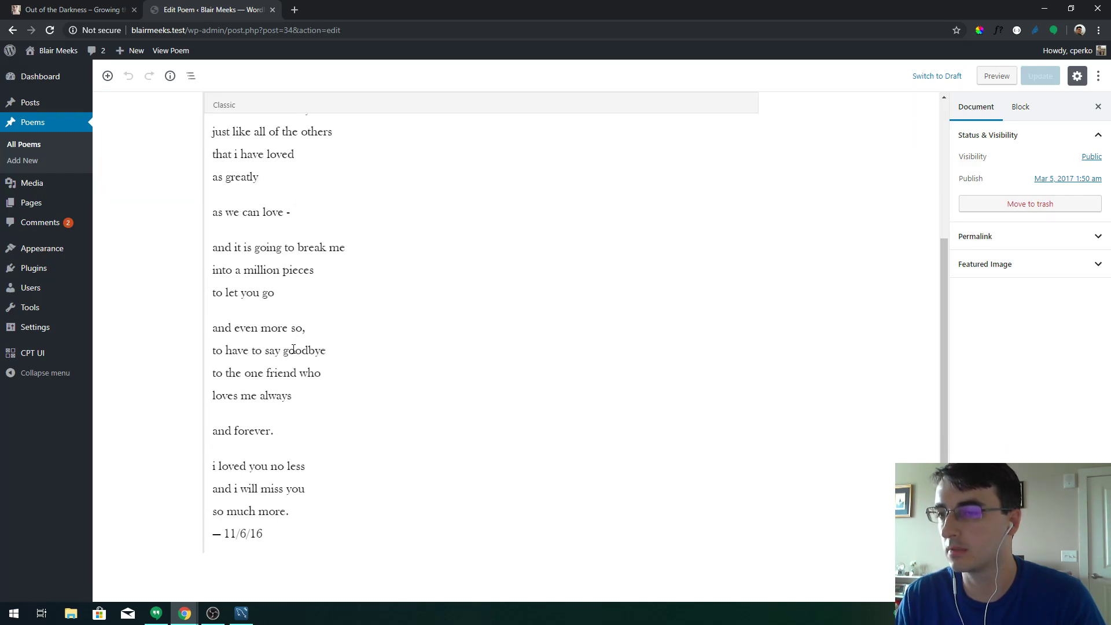
scroll(244, 256, up, 3)
click(544, 199)
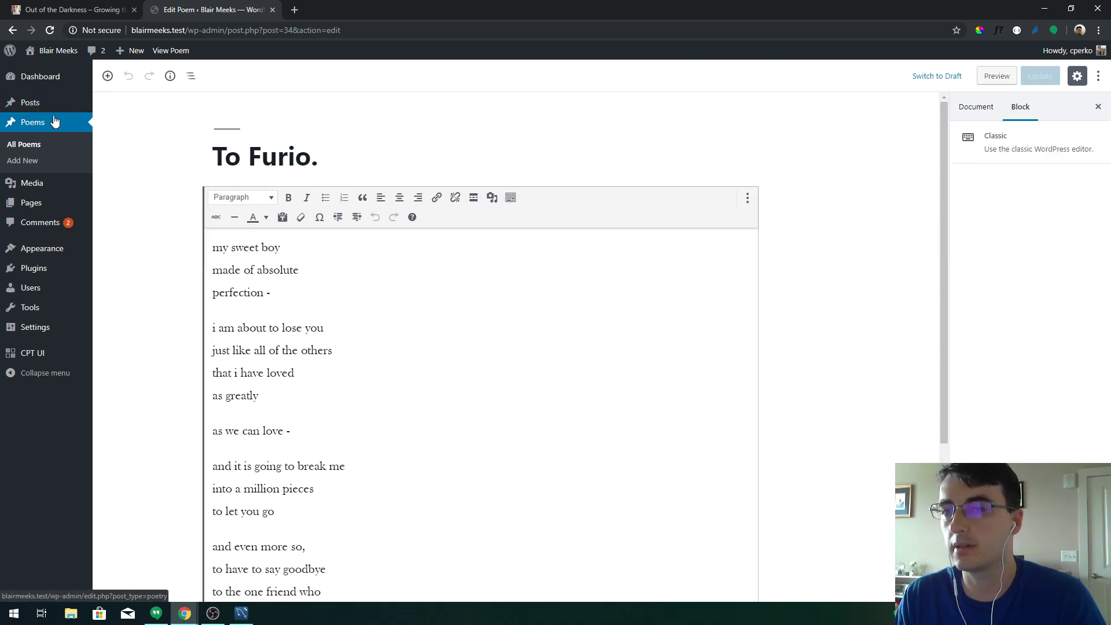
Leave the editor for the Posts list, glance at the live blog, and return to Workbench
click(36, 102)
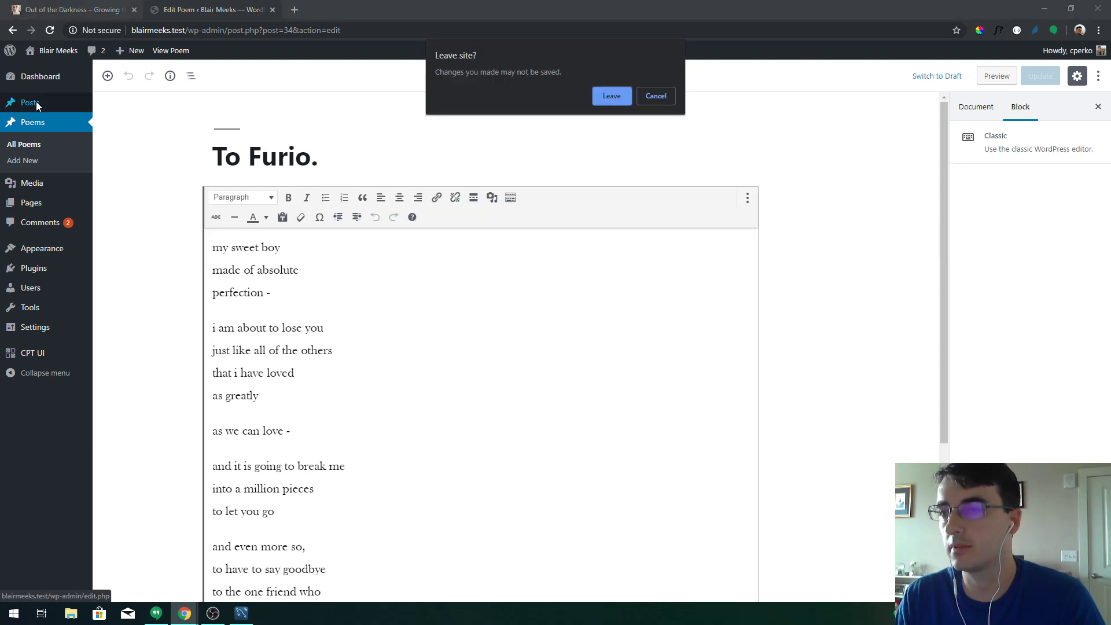
click(596, 97)
click(73, 9)
scroll(405, 232, down, 15)
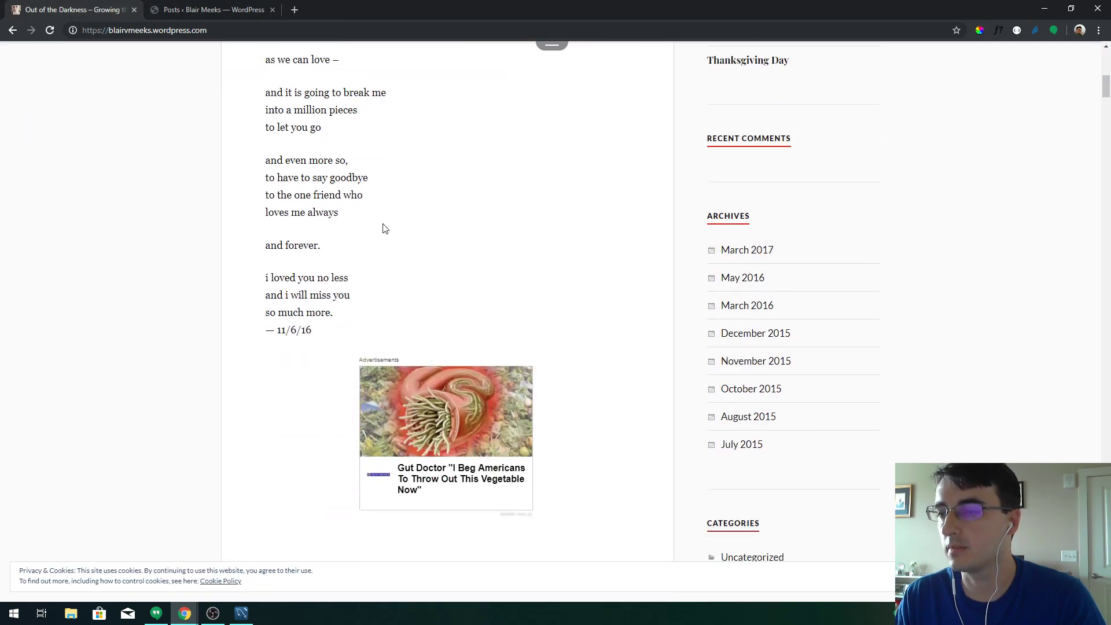
key(alt+Tab)
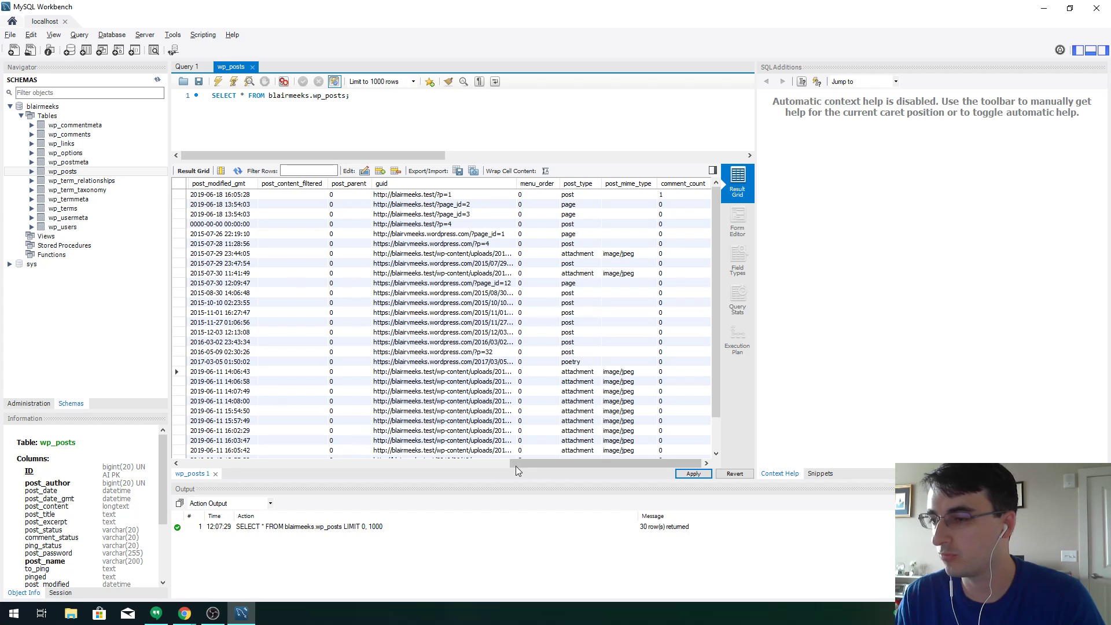
Set the 'Mother's Day 2016' row's post_type to poetry
drag(515, 464, 178, 435)
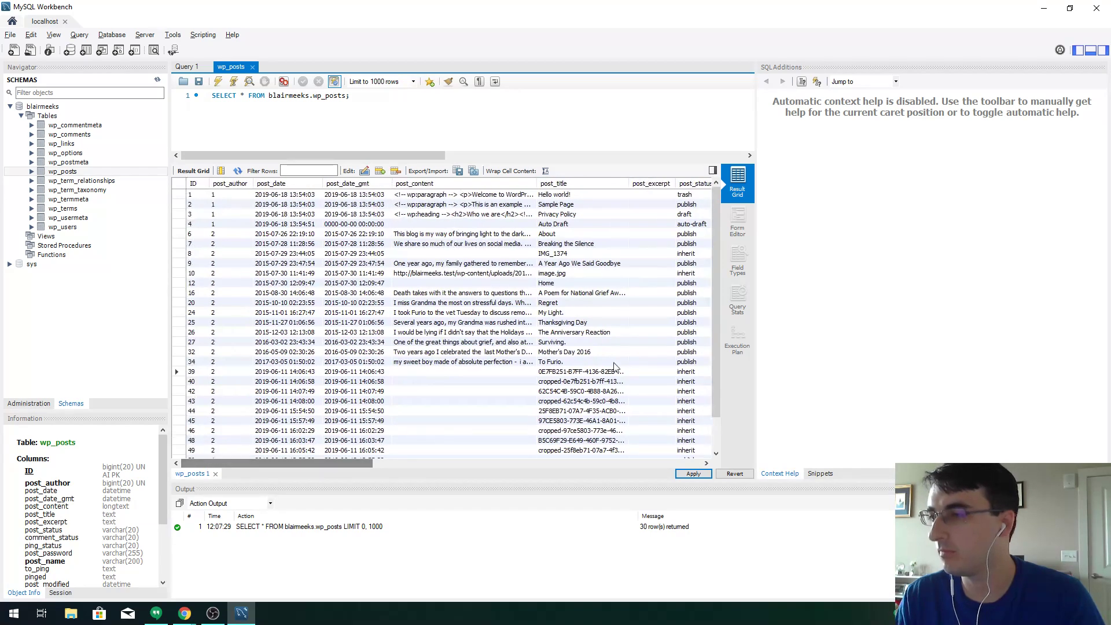
double_click(584, 352)
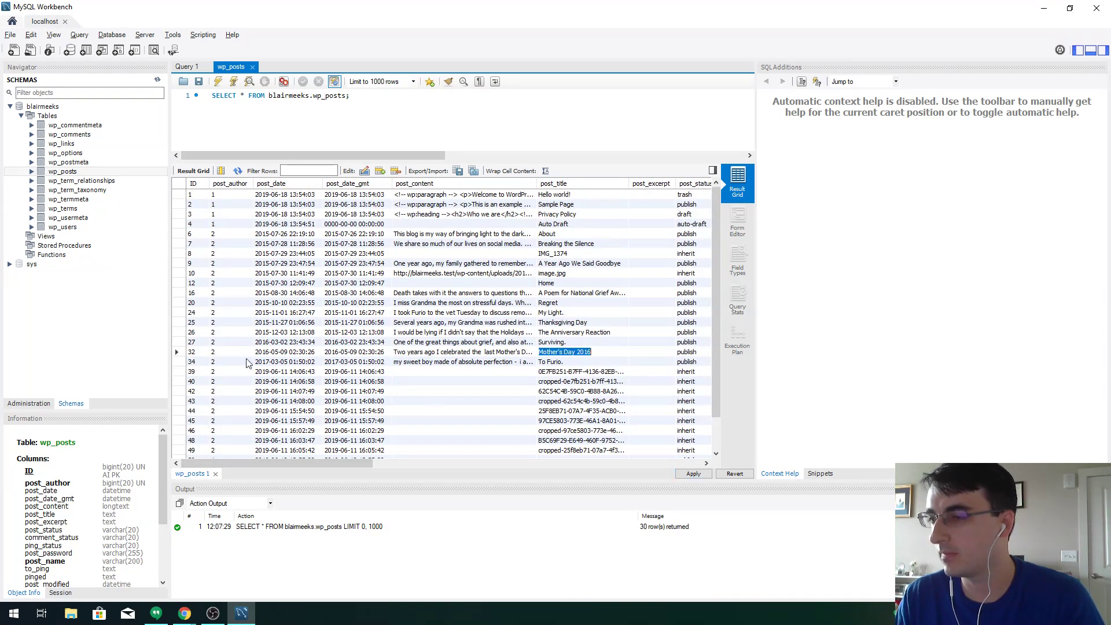
click(183, 354)
drag(328, 463, 663, 450)
double_click(584, 351)
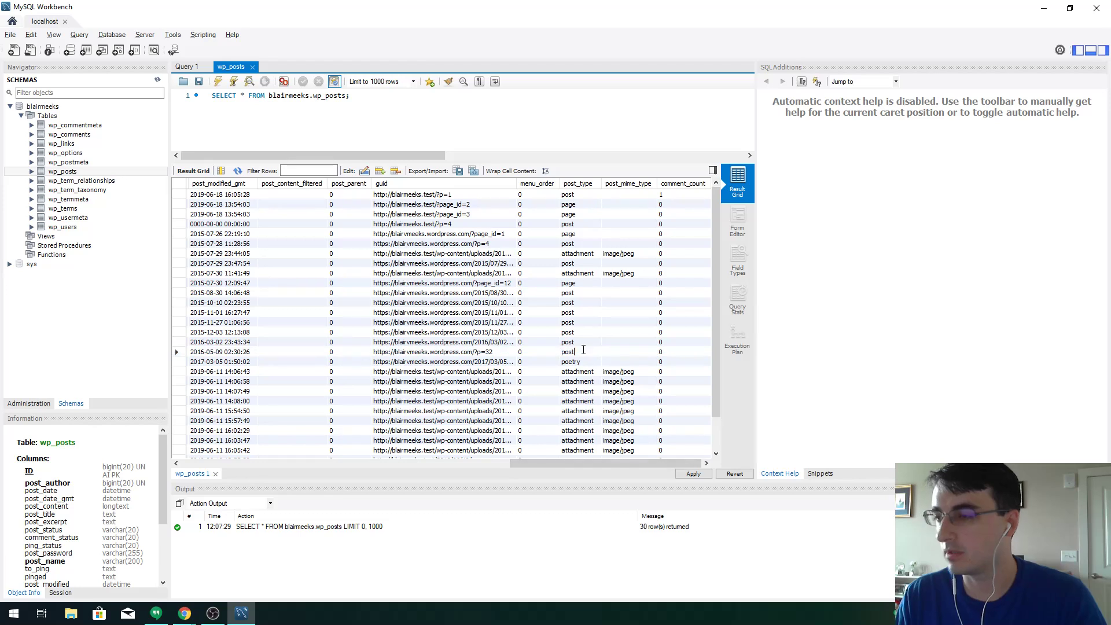
text(poetry)
key(Return)
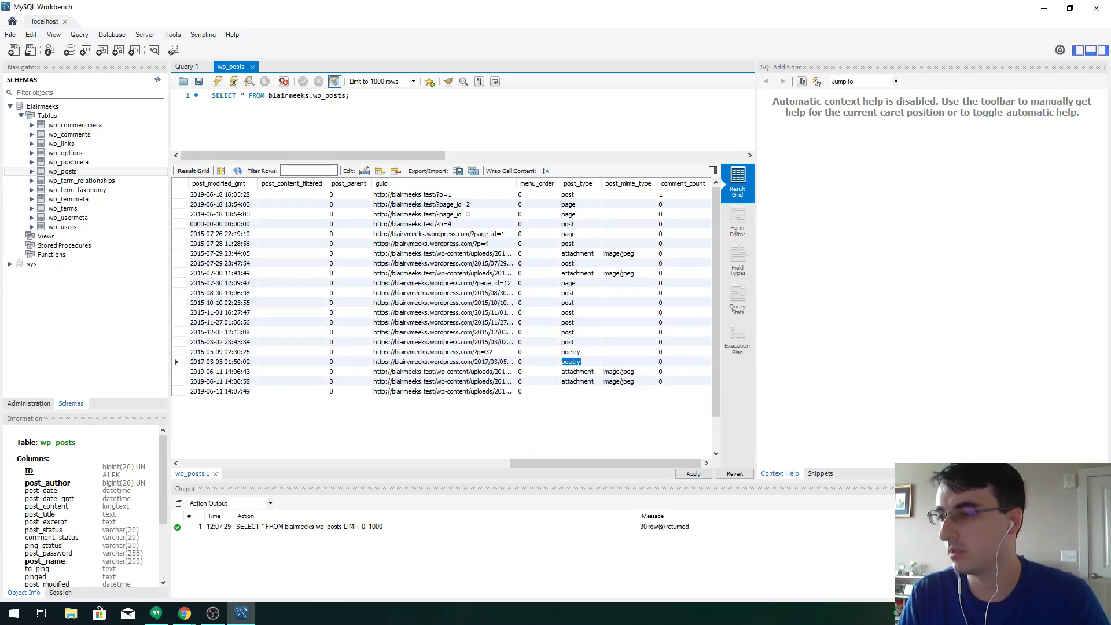
Scroll the live blog to find the next poem post
key(alt+Tab)
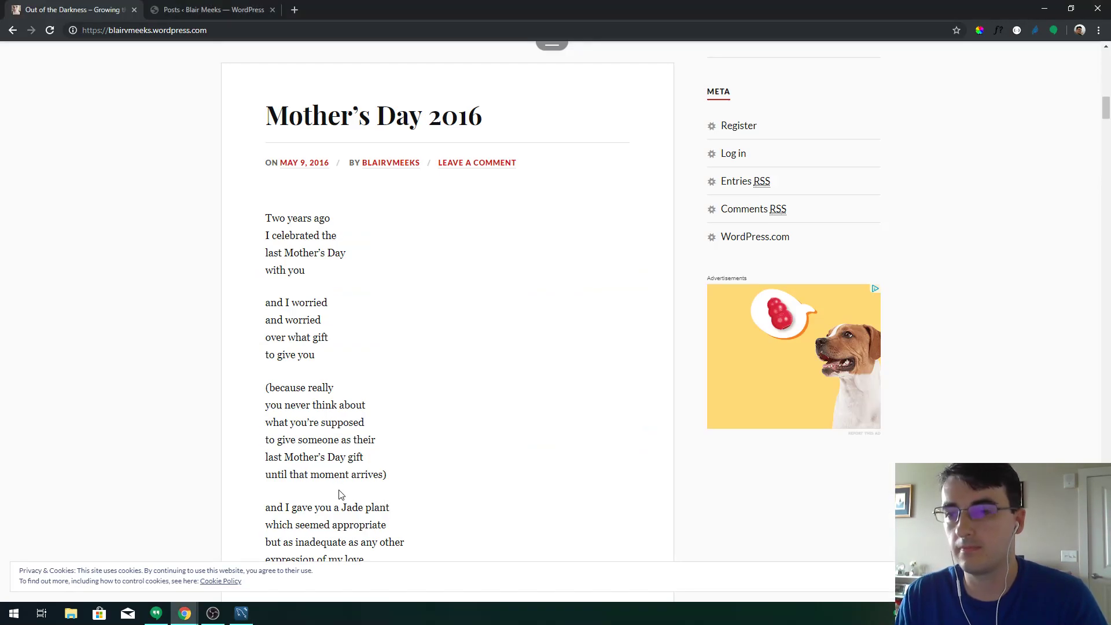
scroll(345, 343, down, 15)
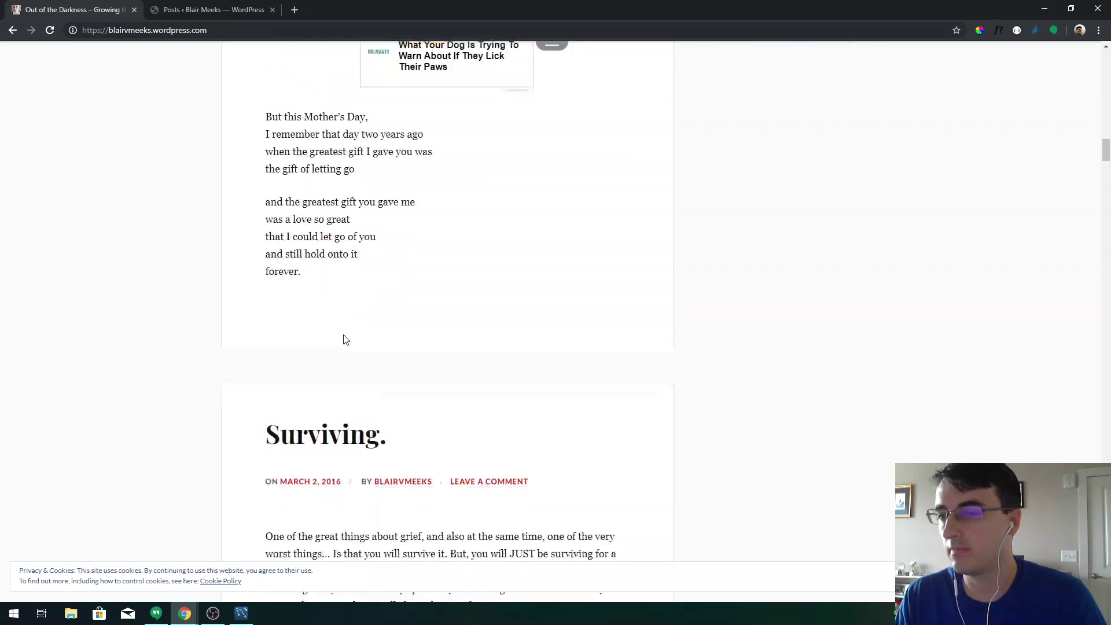
scroll(345, 341, down, 20)
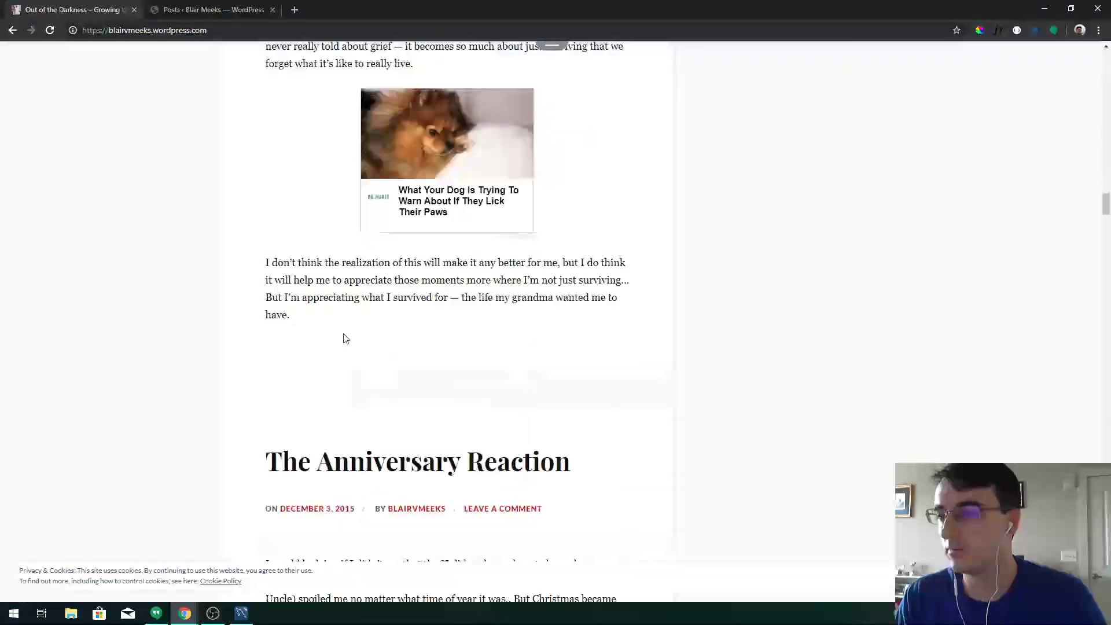
scroll(345, 339, down, 20)
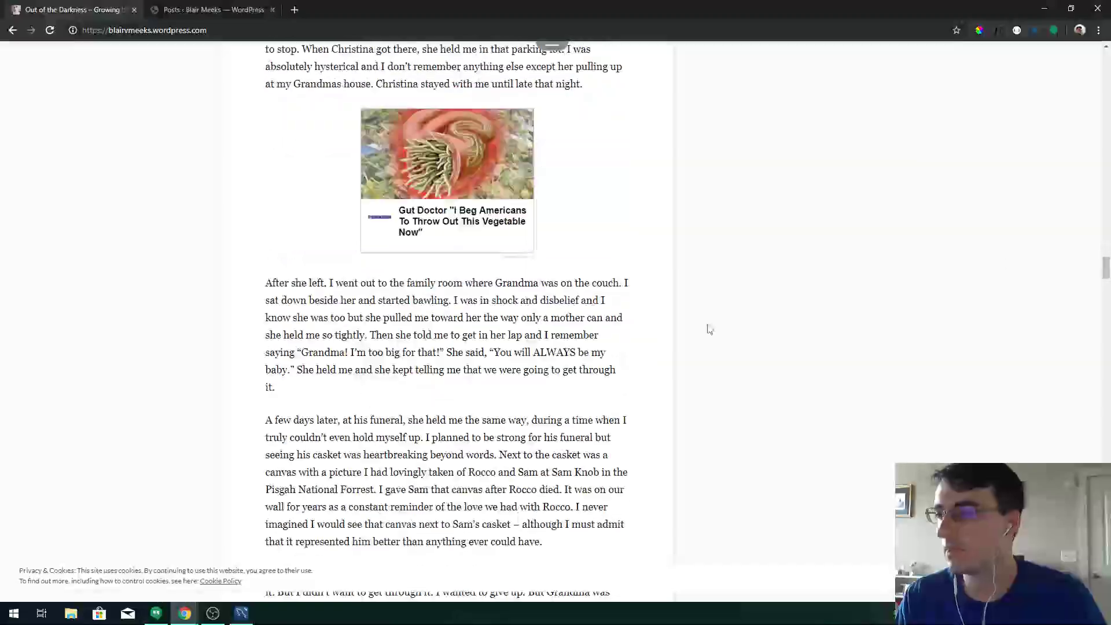
drag(1101, 267, 1101, 426)
key(alt+Tab)
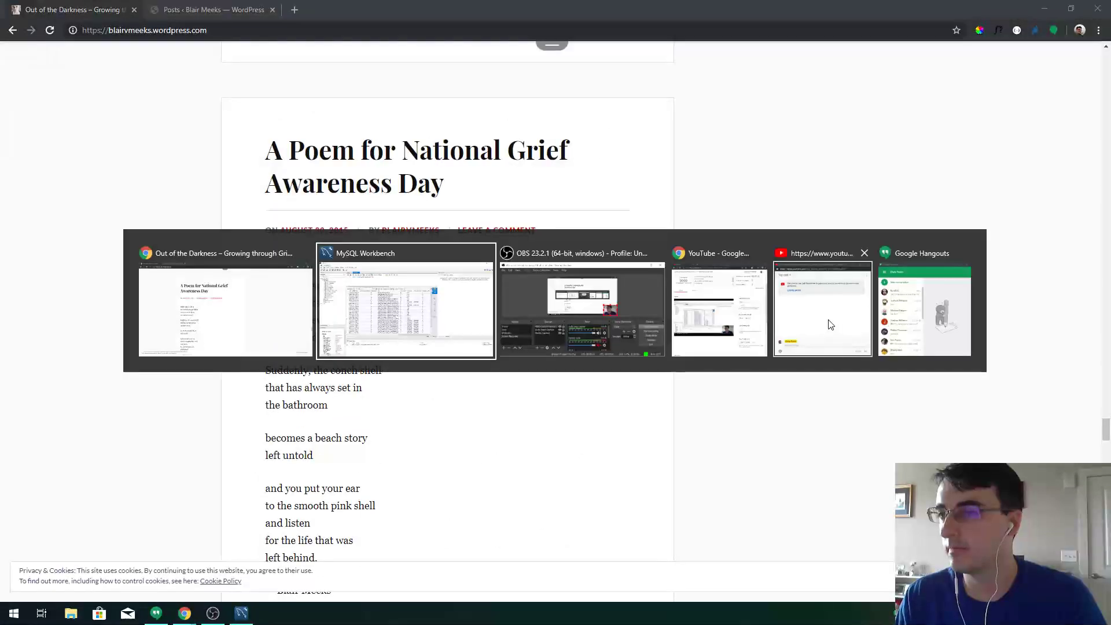
Select the 'A Poem for National Grief Awareness Day' row and edit its post_type
drag(535, 465, 208, 454)
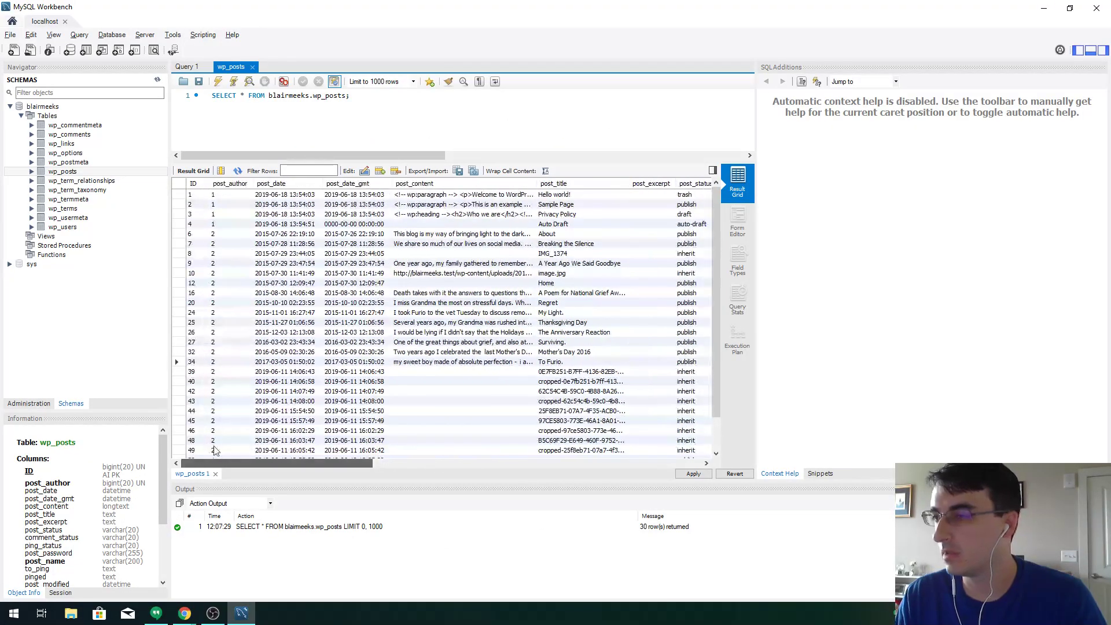
click(179, 293)
drag(216, 462, 547, 461)
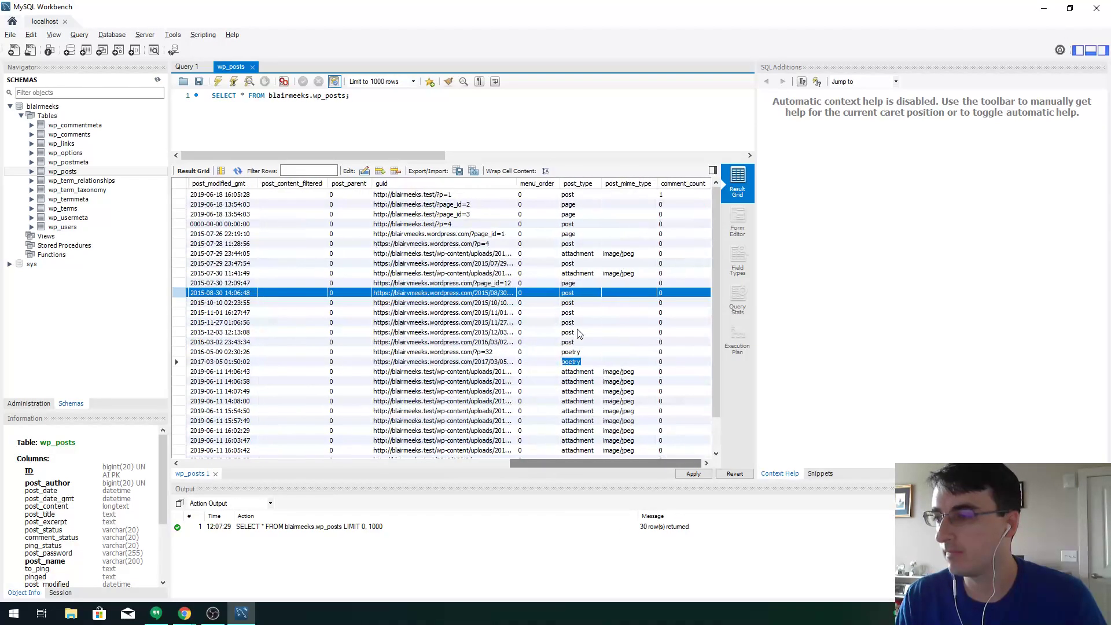
click(570, 293)
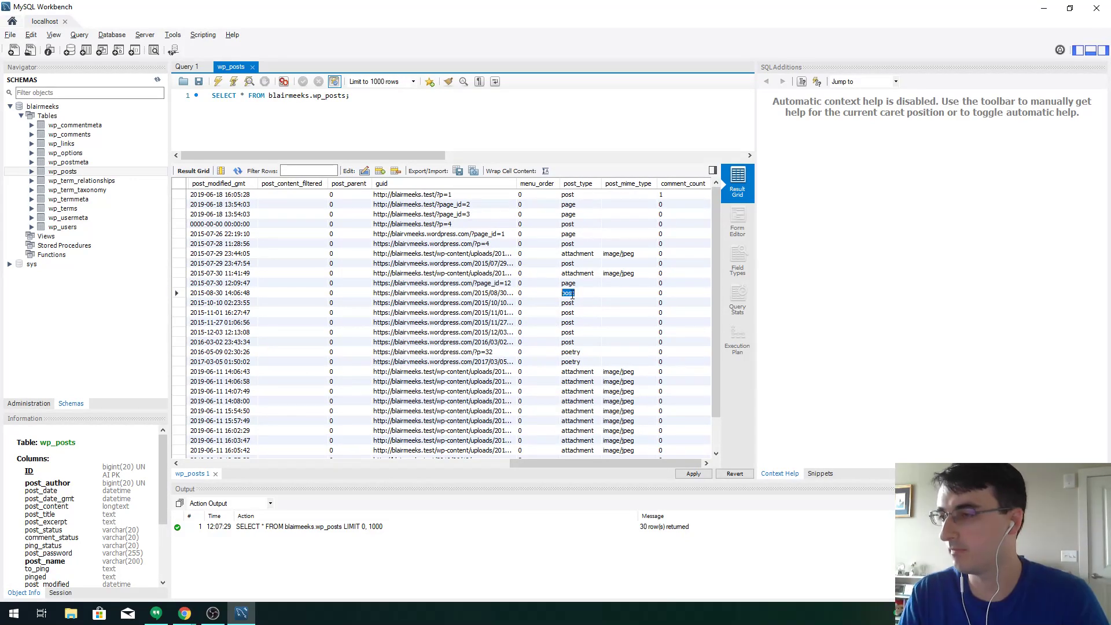
double_click(569, 302)
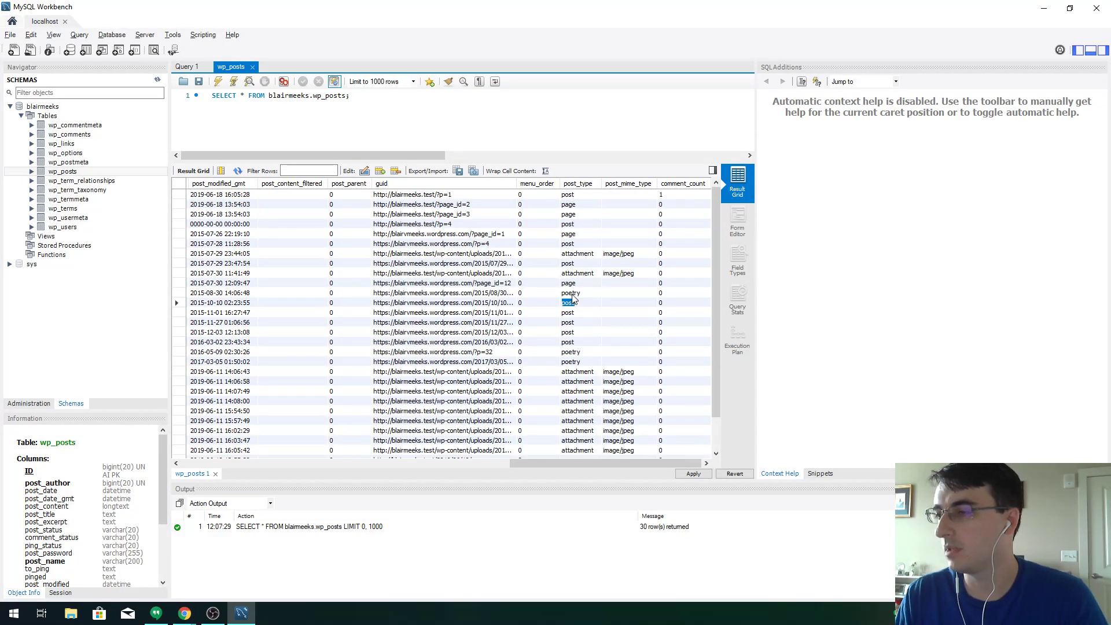
key(alt+Tab)
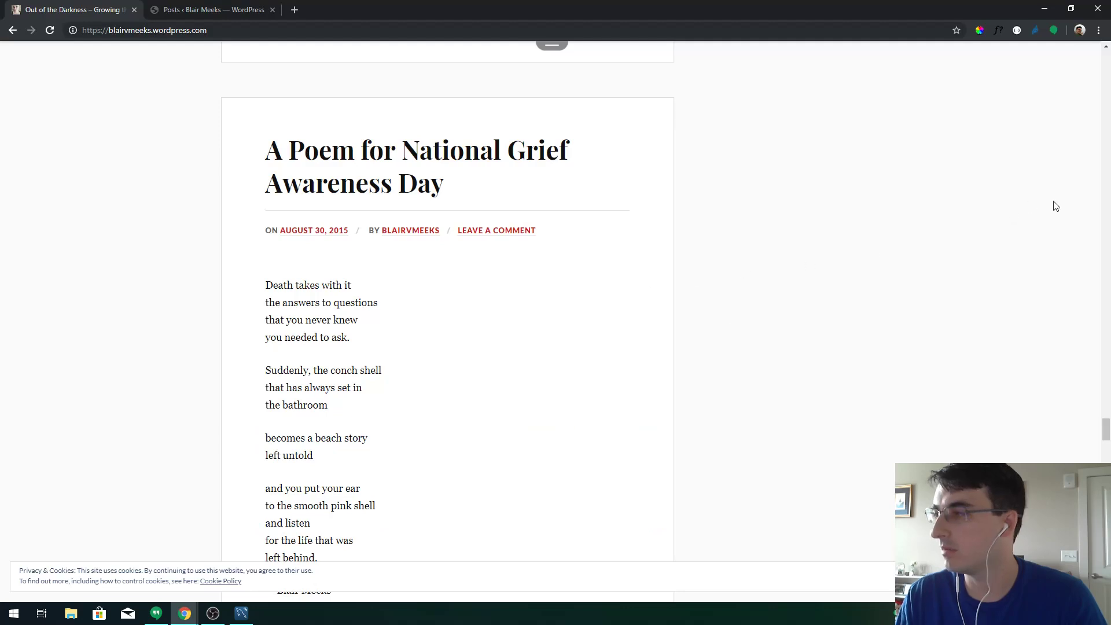
drag(1106, 429, 1106, 587)
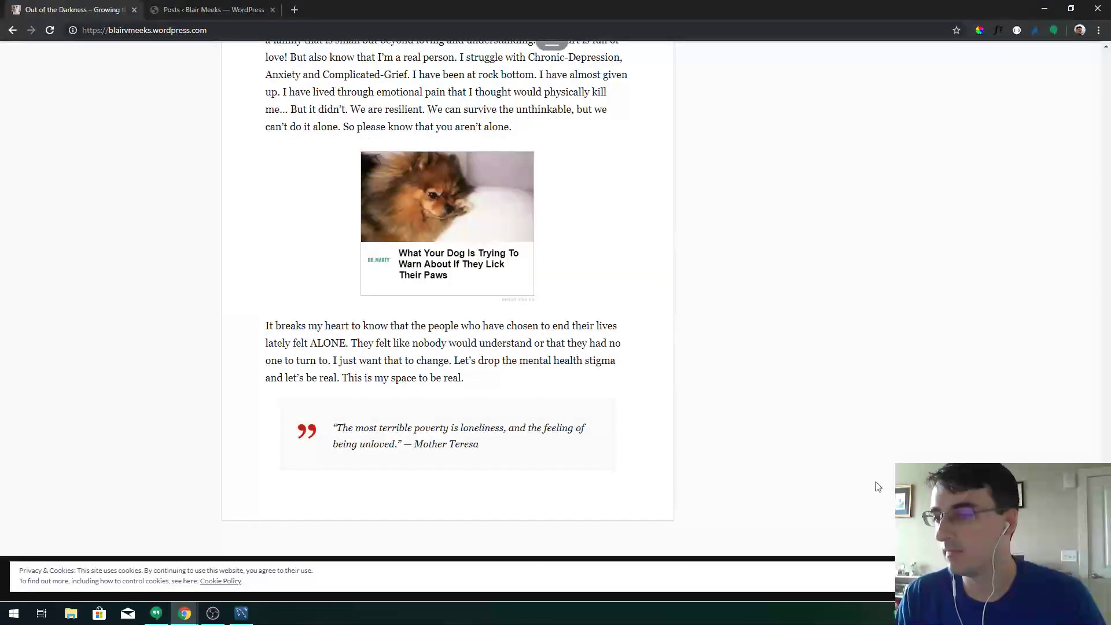
Apply the pending post_type edits to the database through the SQL script dialog
key(alt+Tab)
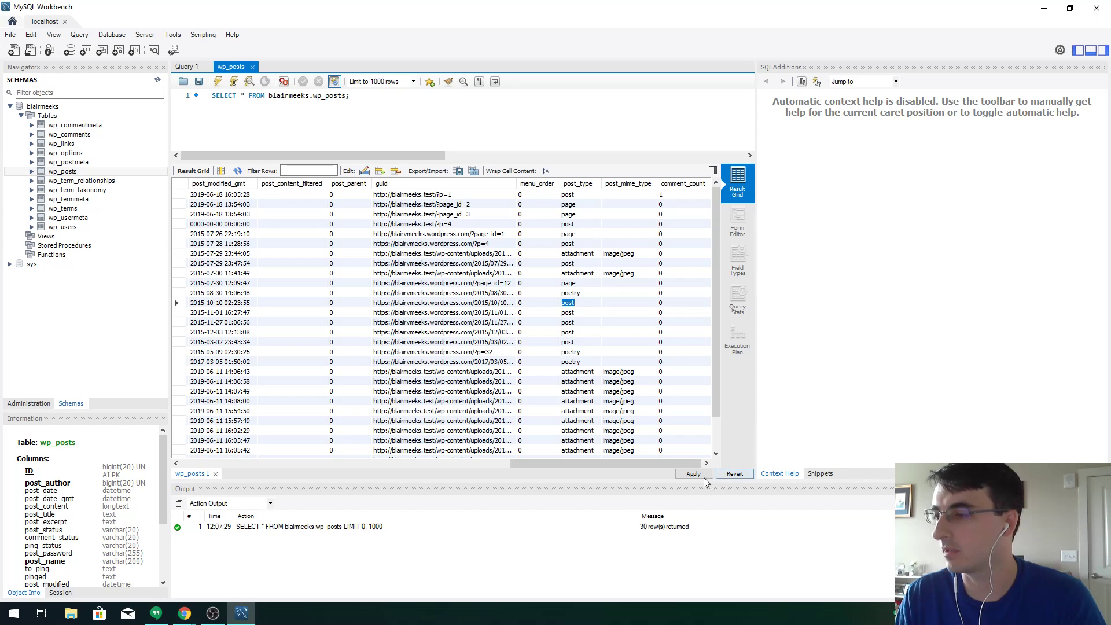
click(700, 475)
click(697, 459)
click(697, 460)
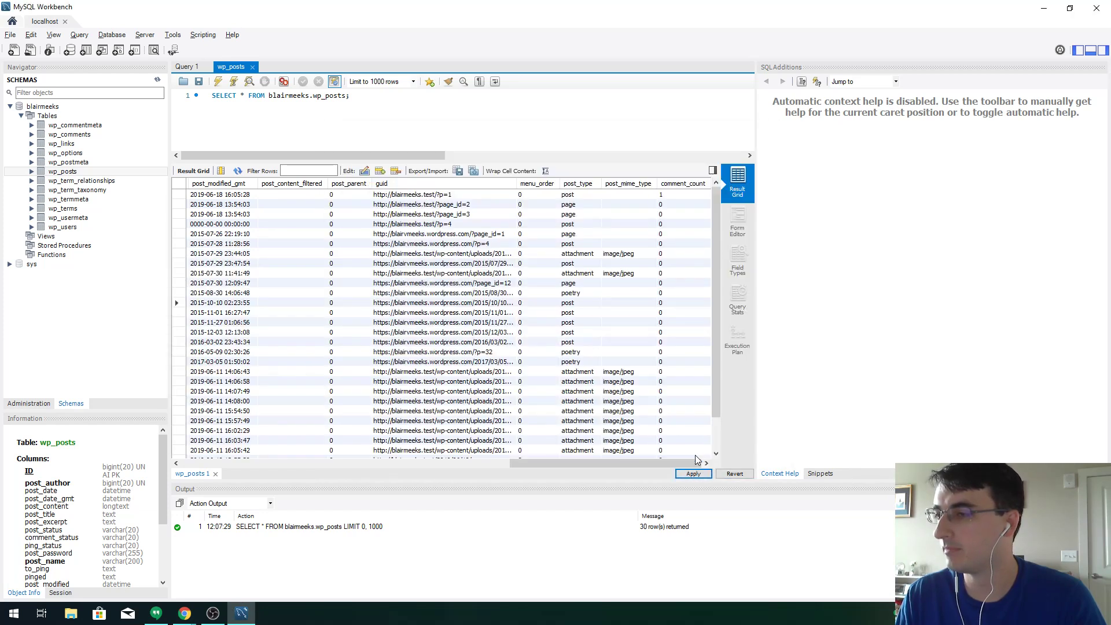
Reload WordPress Posts, confirm three Poems are listed, then open Plugins
key(alt+Tab)
key(ctrl+Tab)
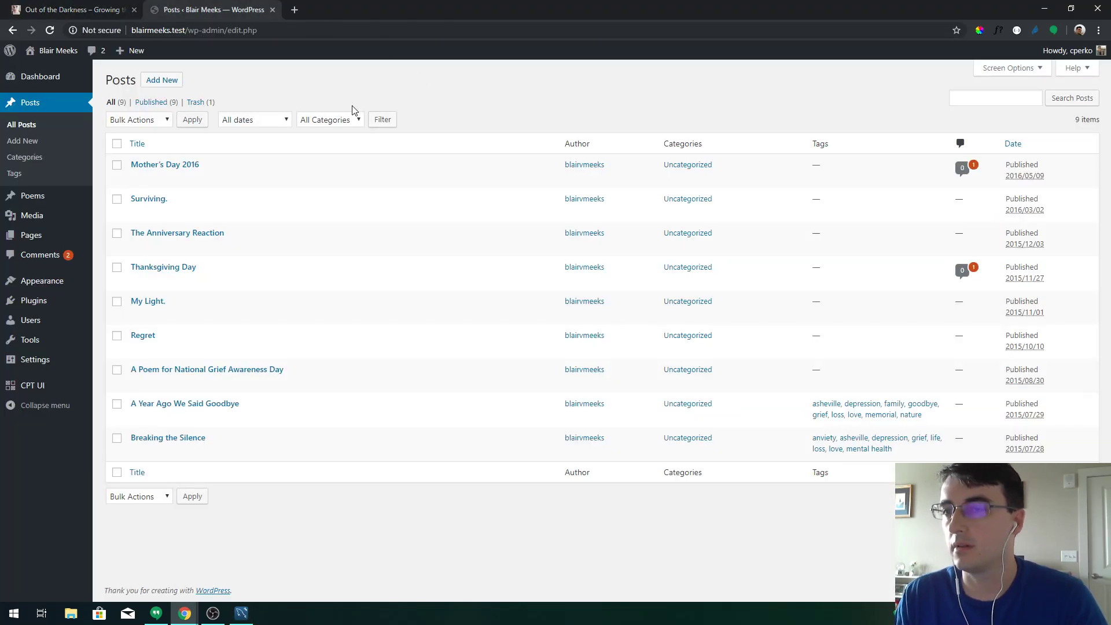
key(F5)
click(48, 197)
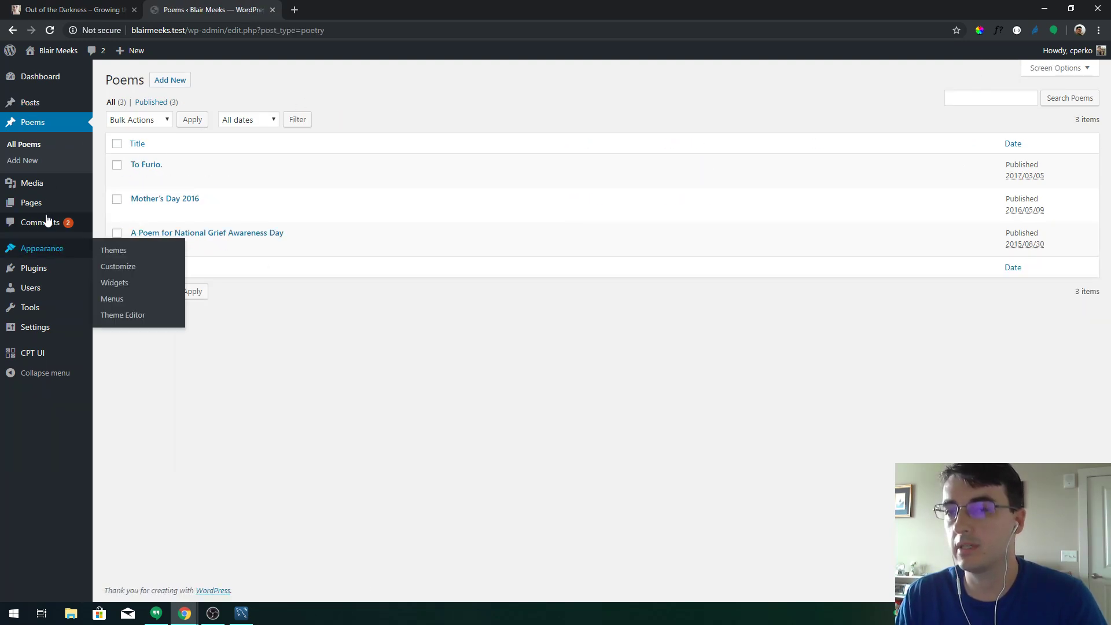
click(46, 269)
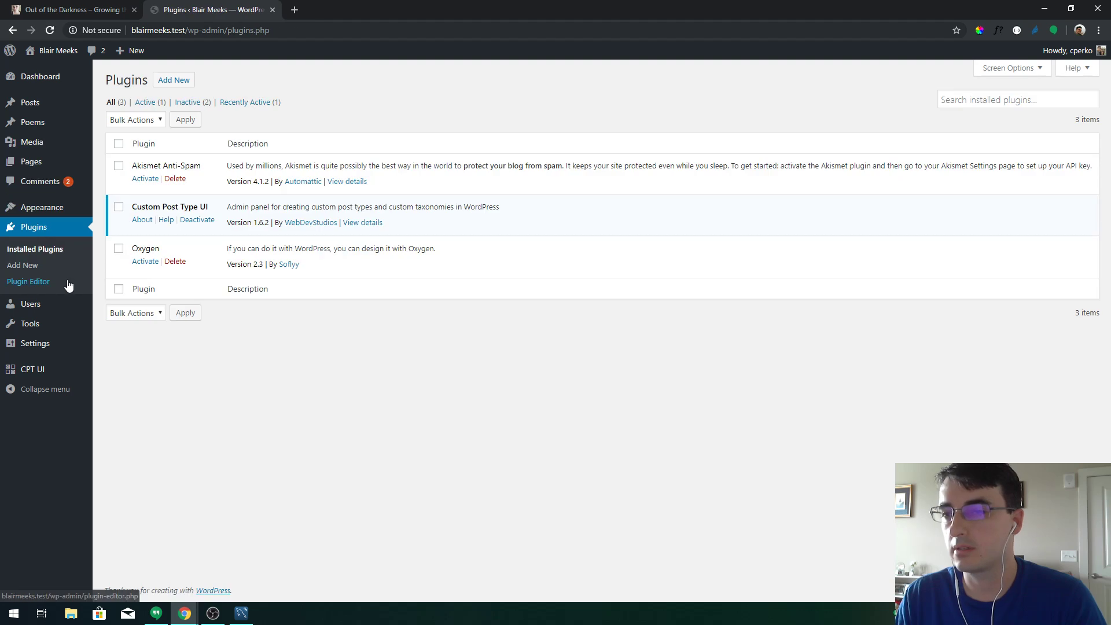
Activate the Oxygen plugin, check the front page in a new tab, then open Oxygen's home page
click(139, 263)
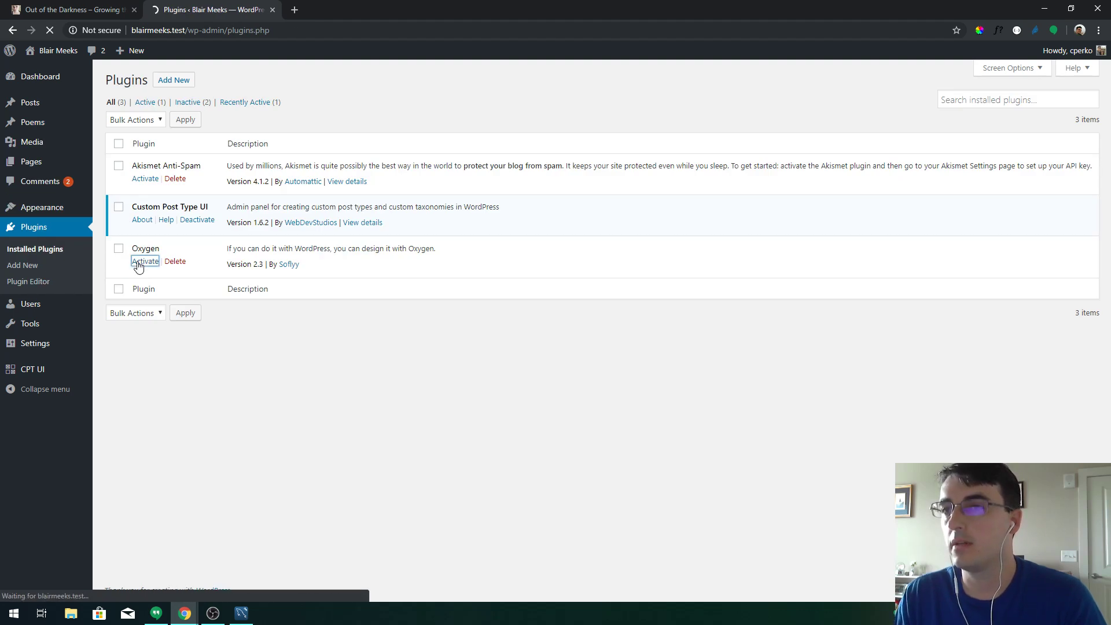
mouse_move(51, 51)
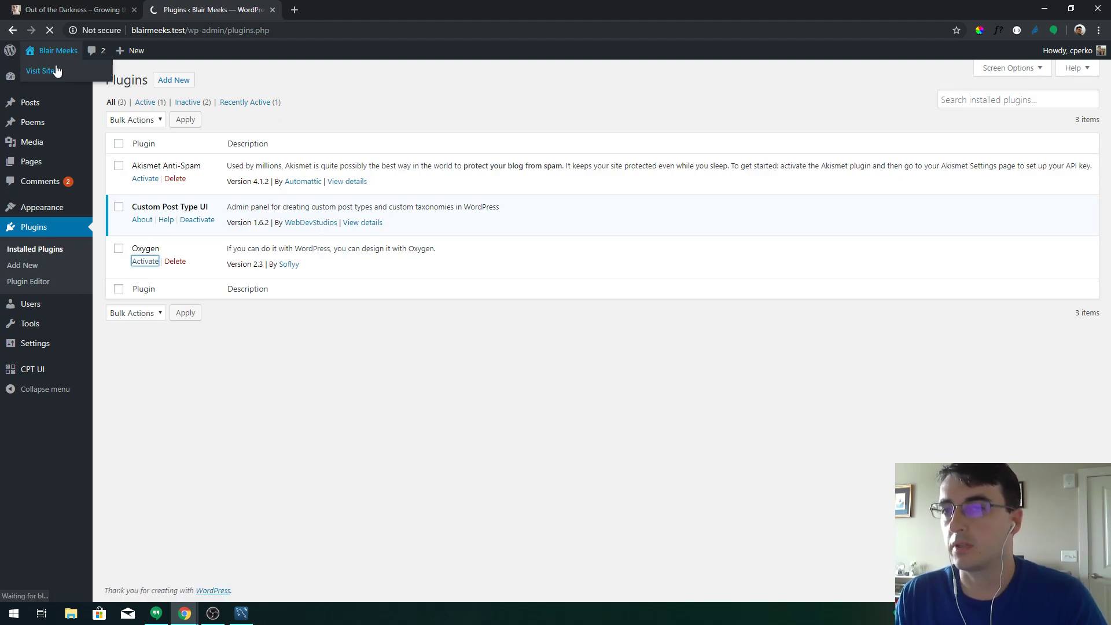
middle_click(56, 70)
click(347, 10)
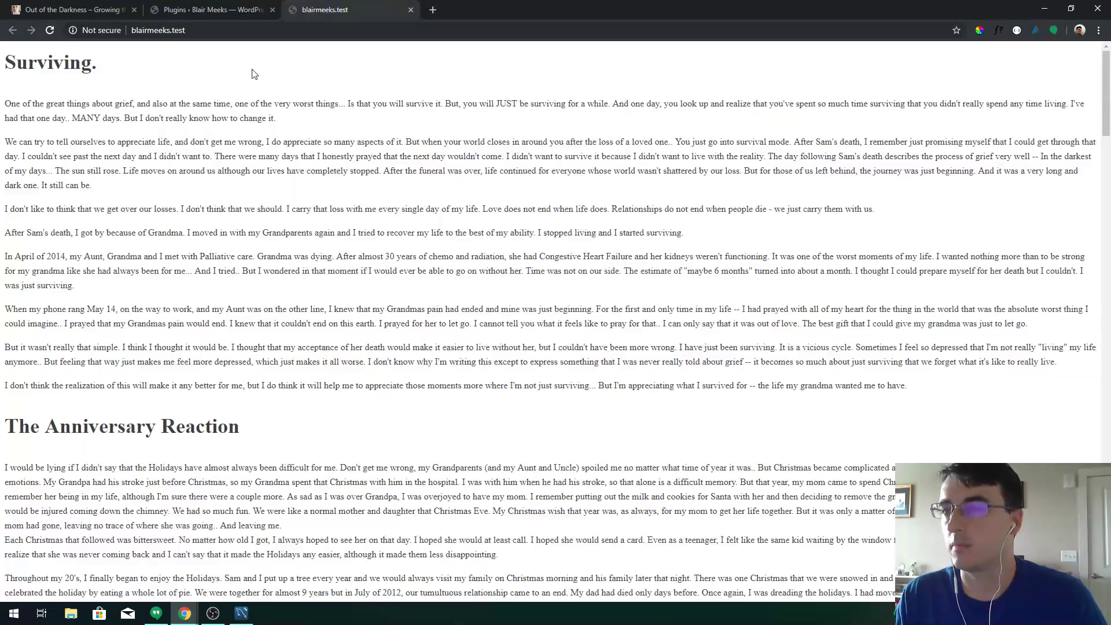
drag(300, 129, 316, 144)
scroll(360, 209, down, 20)
scroll(361, 203, up, 15)
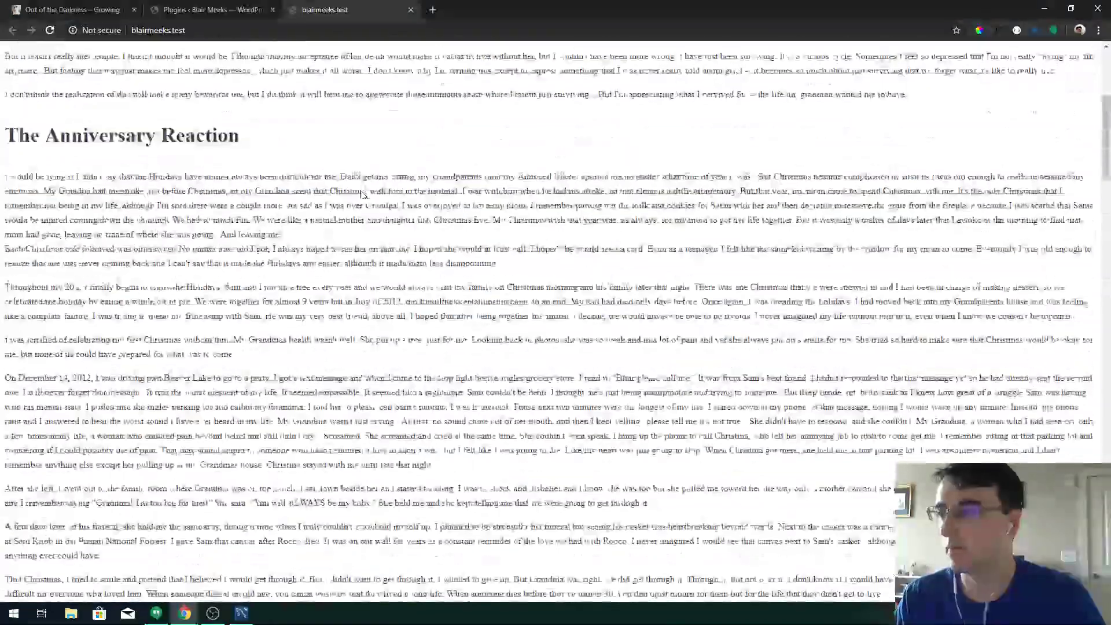
scroll(363, 193, up, 6)
click(211, 10)
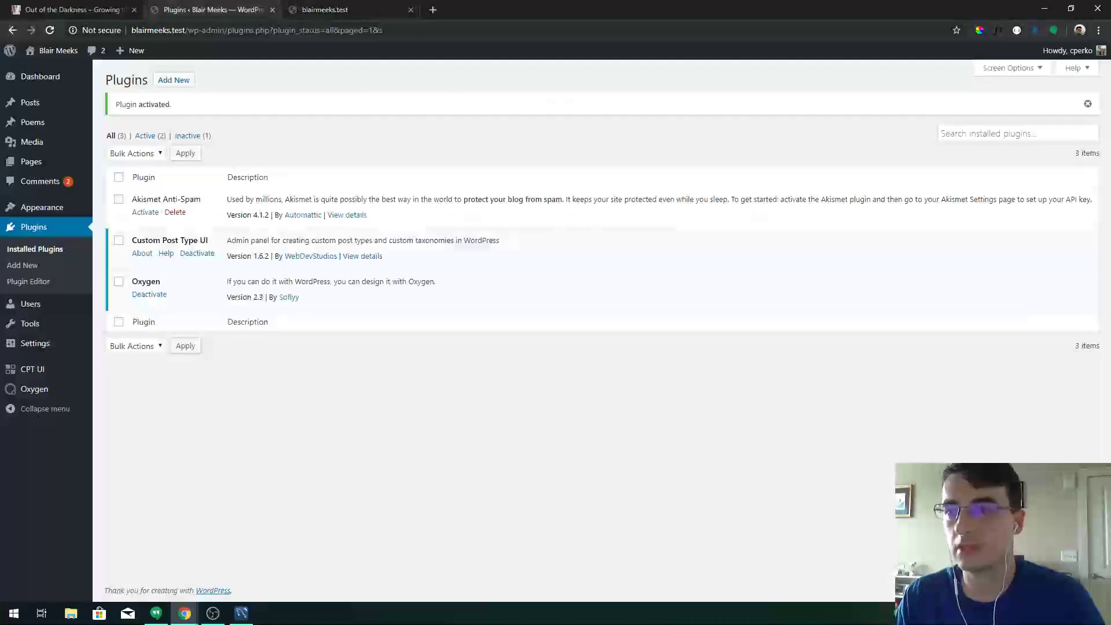
click(66, 388)
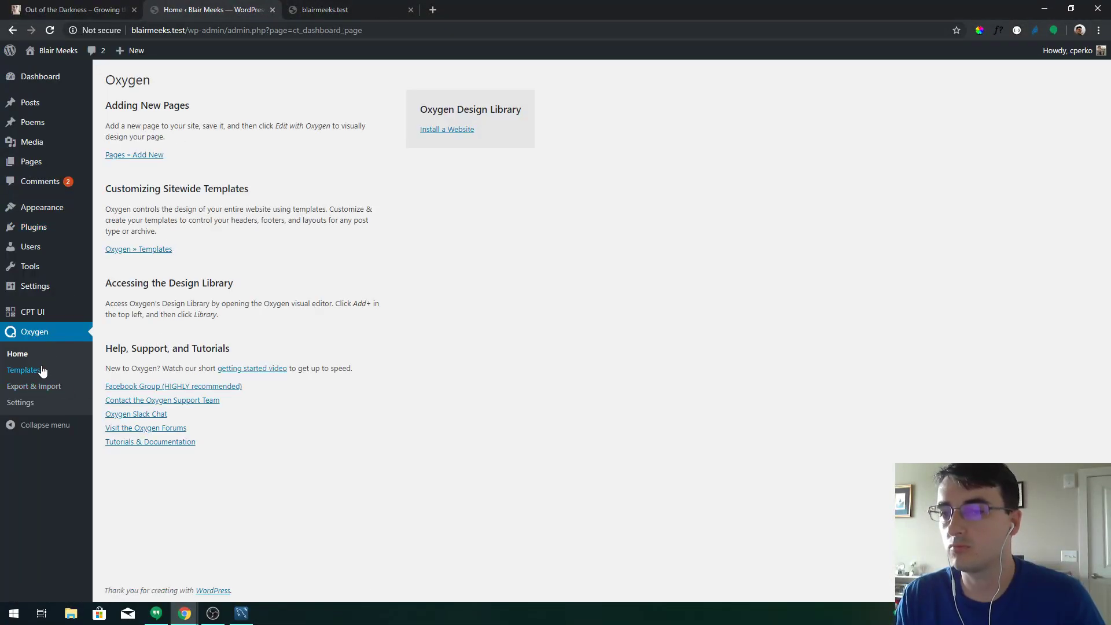
Create a new Oxygen template titled 'Main' and publish it
click(35, 371)
click(196, 79)
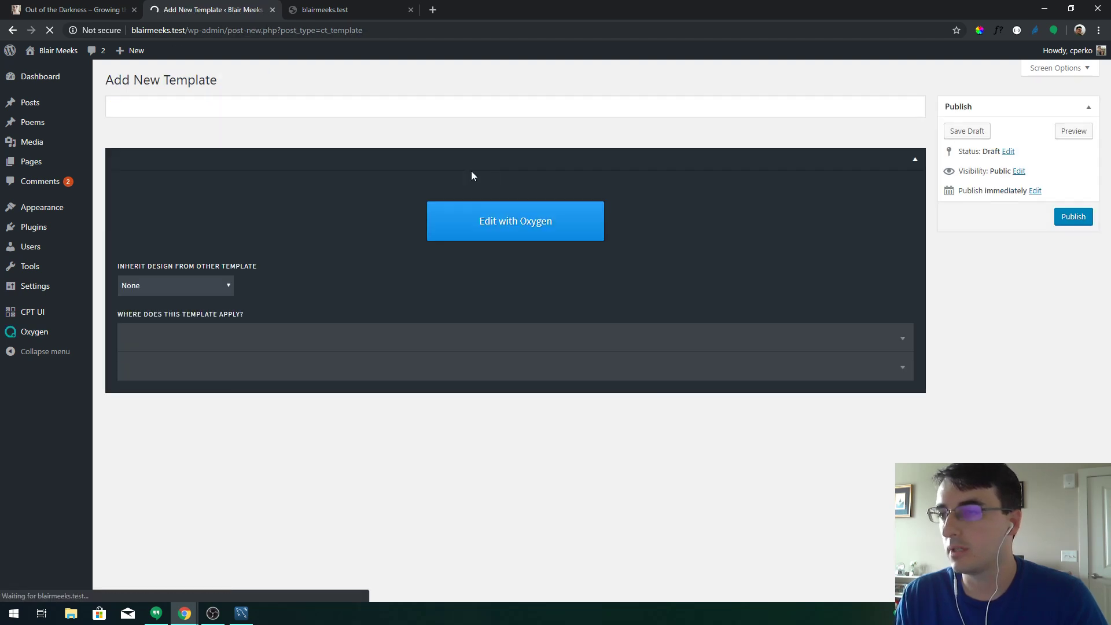
text(Main)
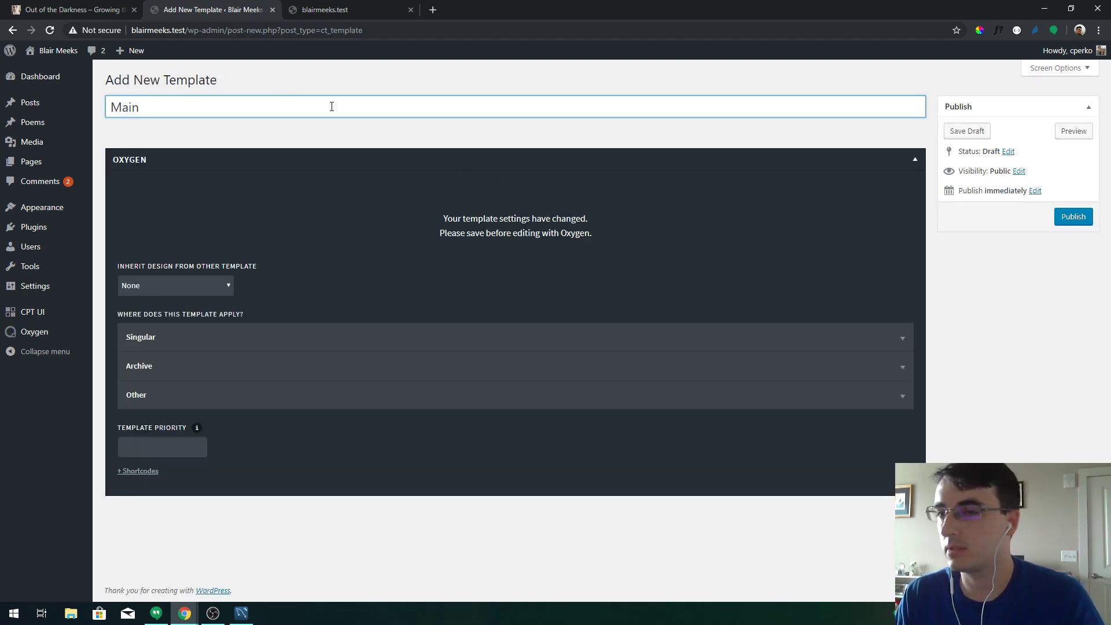
click(1067, 217)
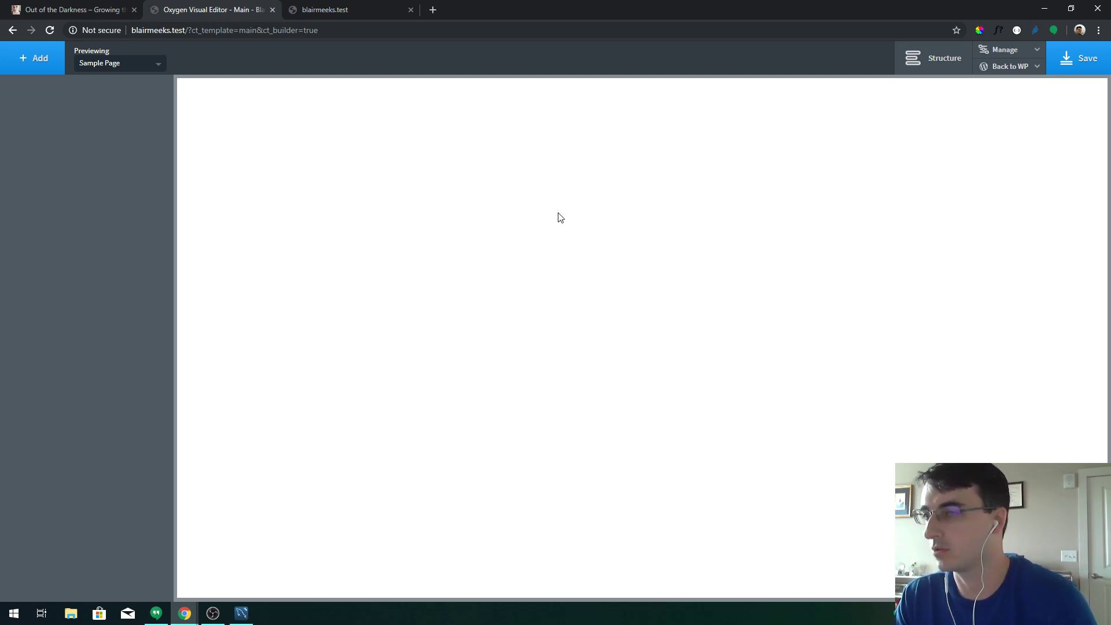
Add a section with the header tag and rename it 'Header' in the structure
click(44, 71)
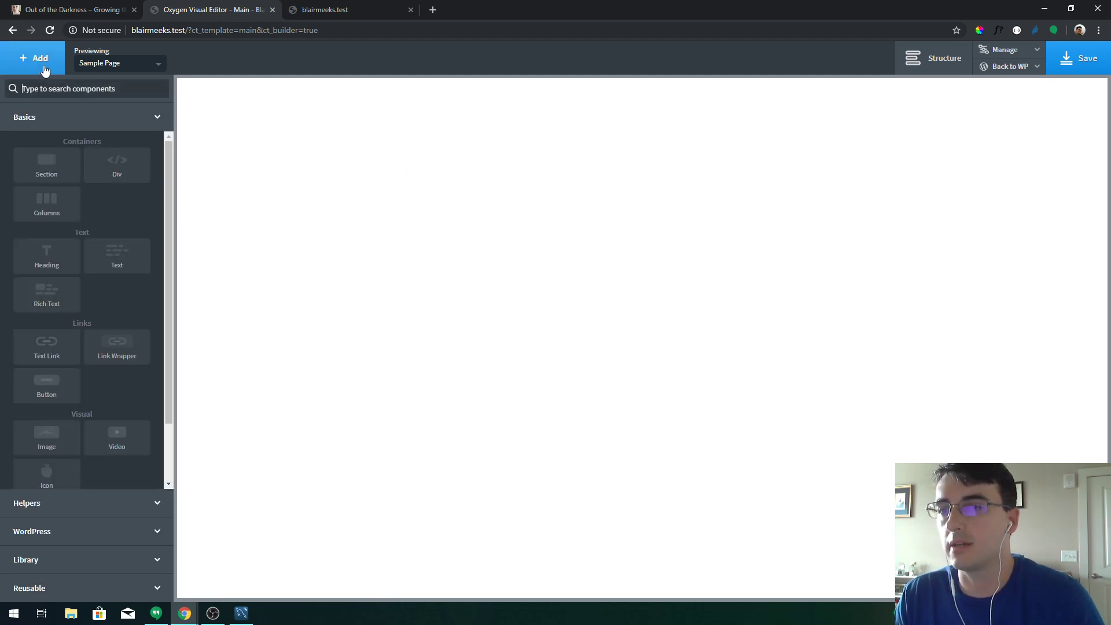
click(933, 58)
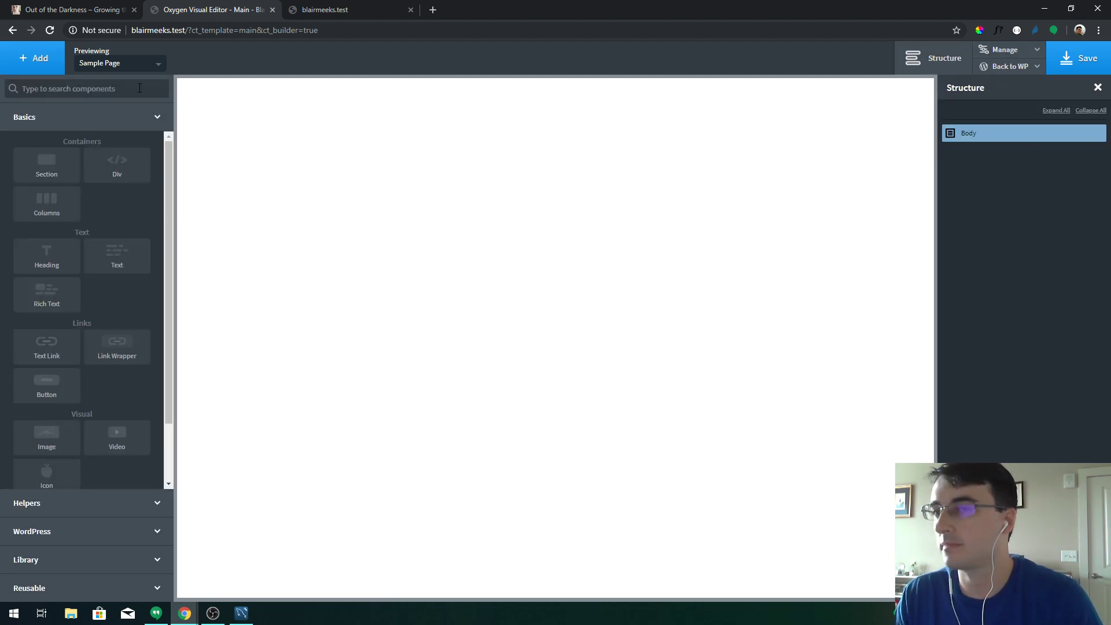
click(58, 166)
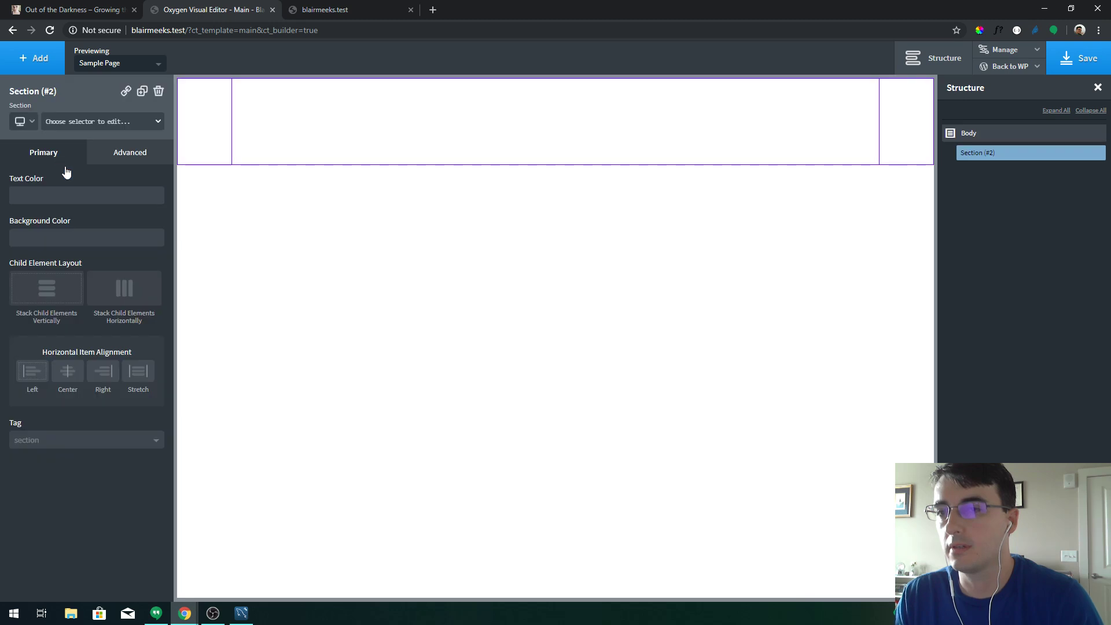
click(114, 438)
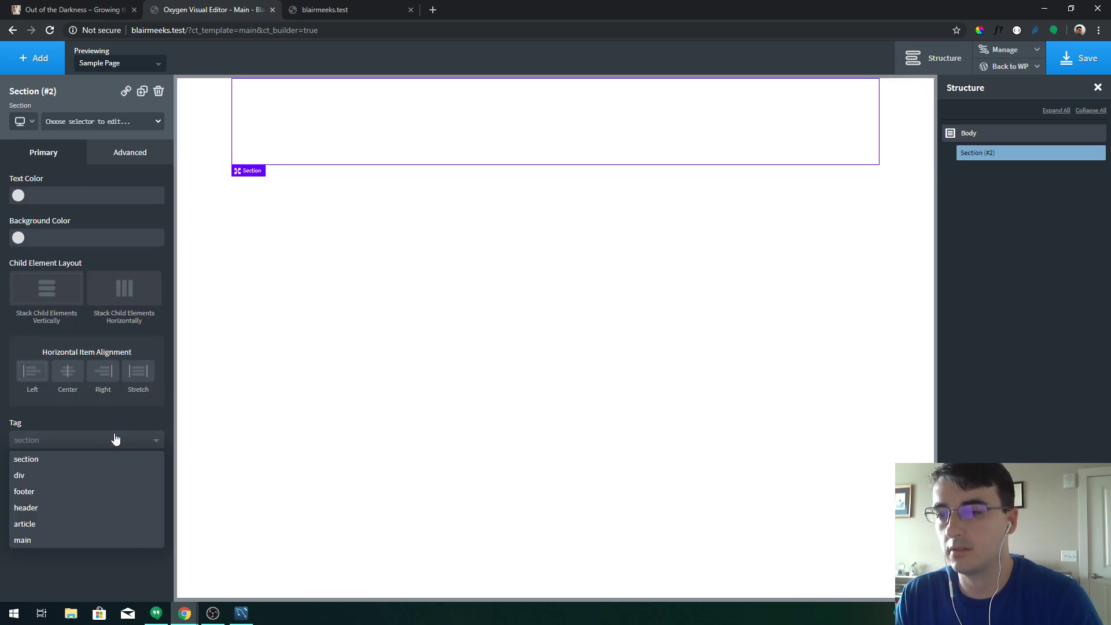
click(62, 497)
mouse_move(995, 155)
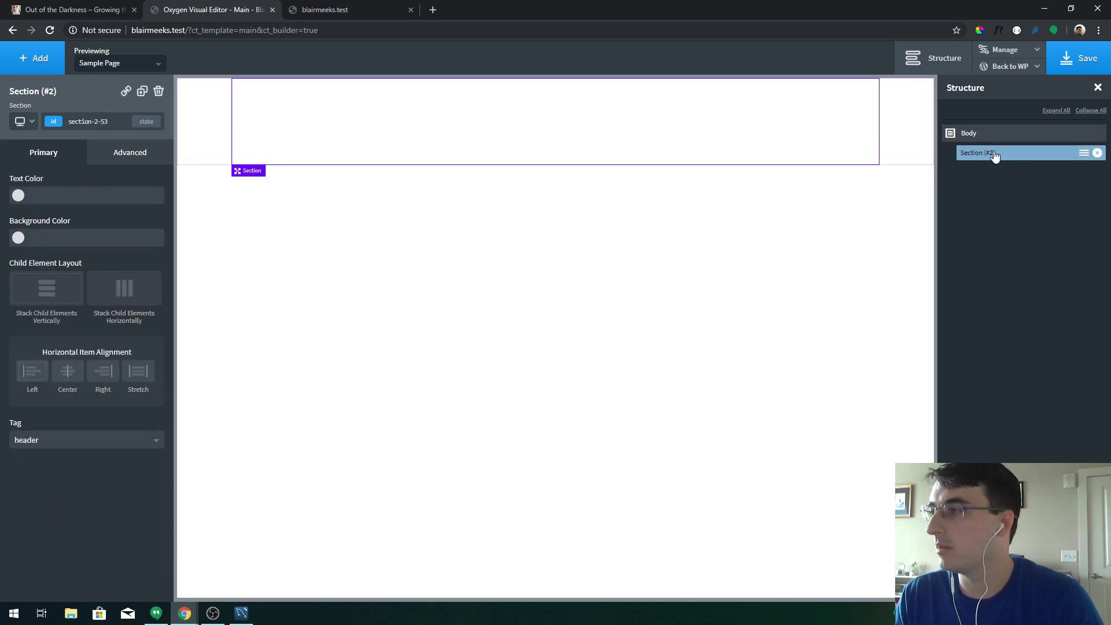
click(1092, 155)
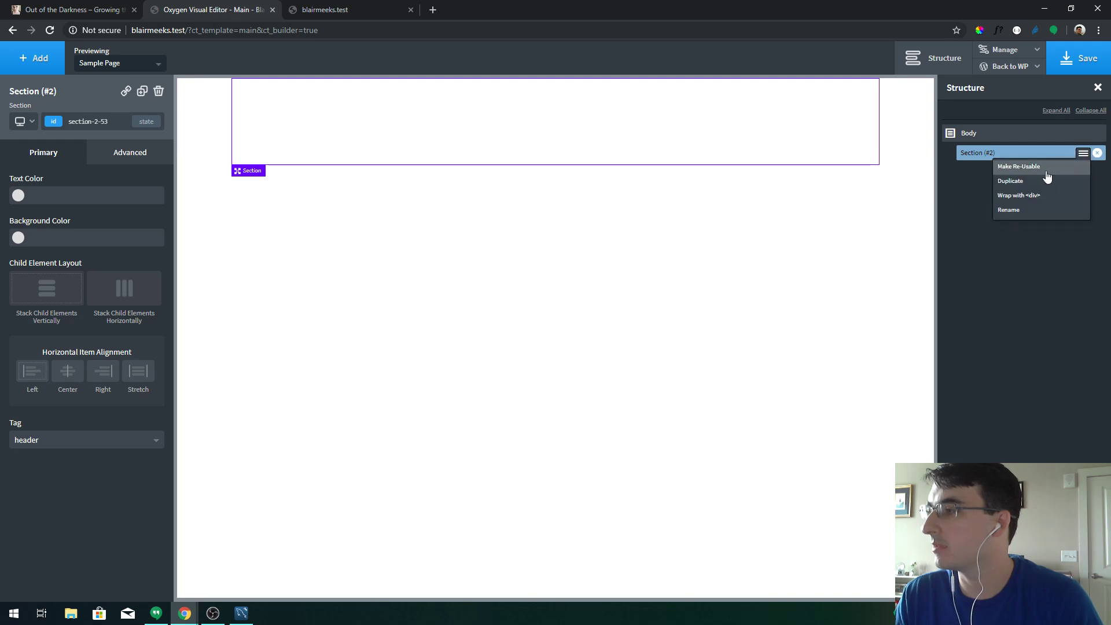
click(1037, 209)
text(H)
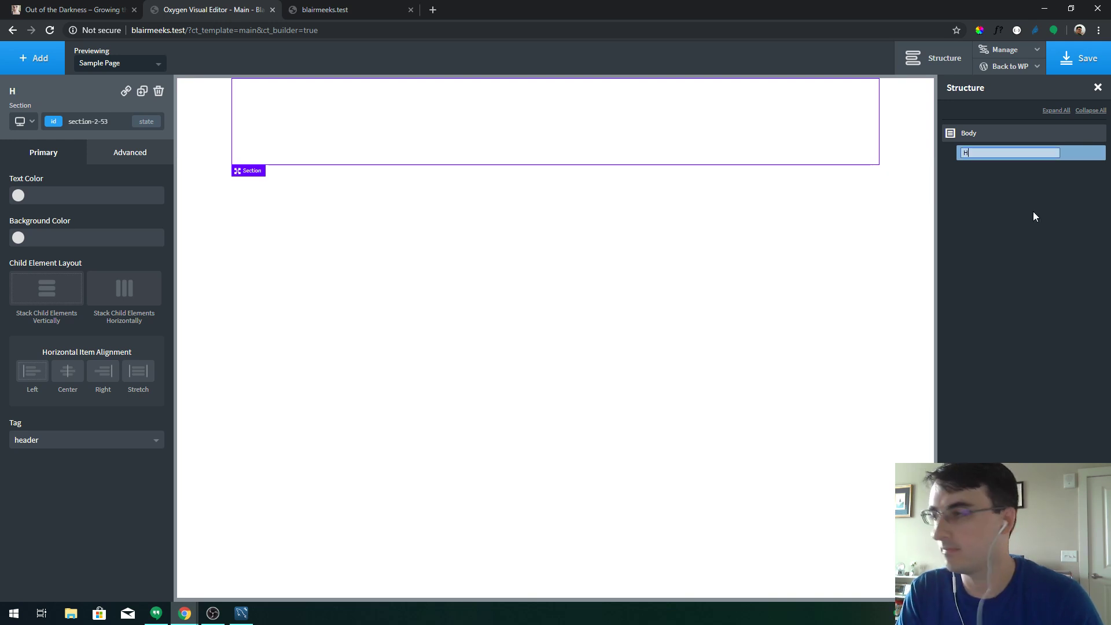
text(eader)
key(Return)
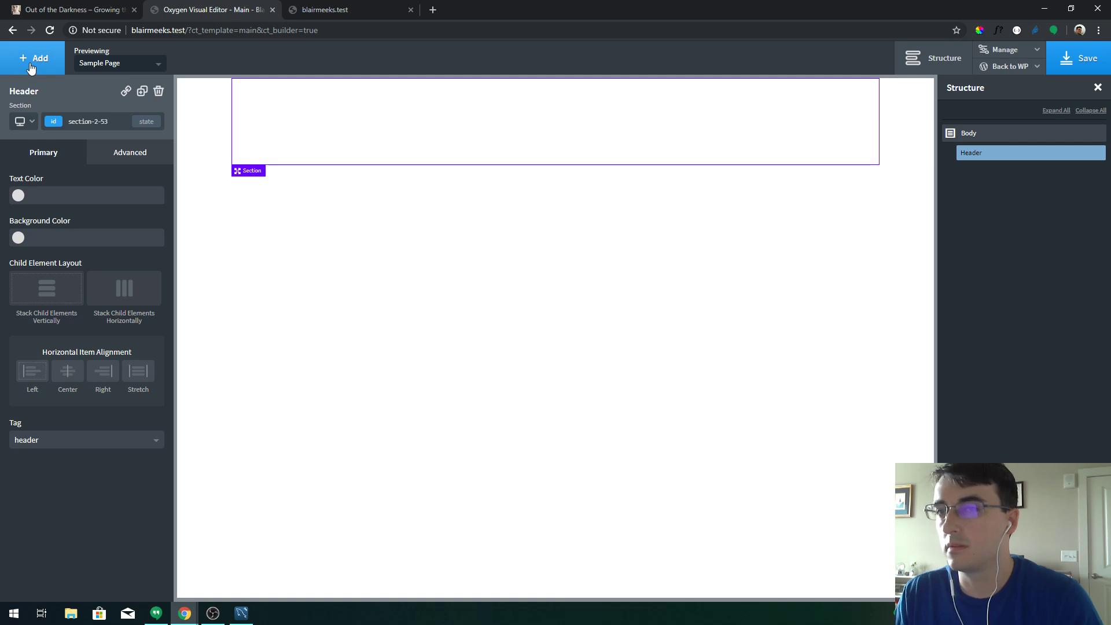
Add a second section with the main tag and rename it 'Main'
click(35, 58)
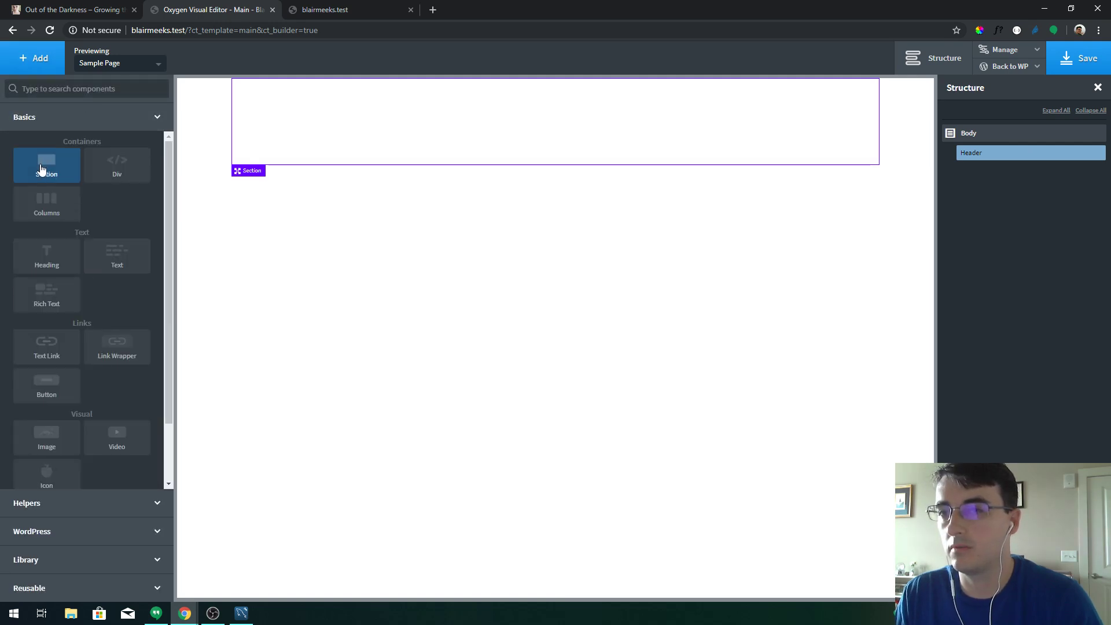
click(47, 165)
click(40, 441)
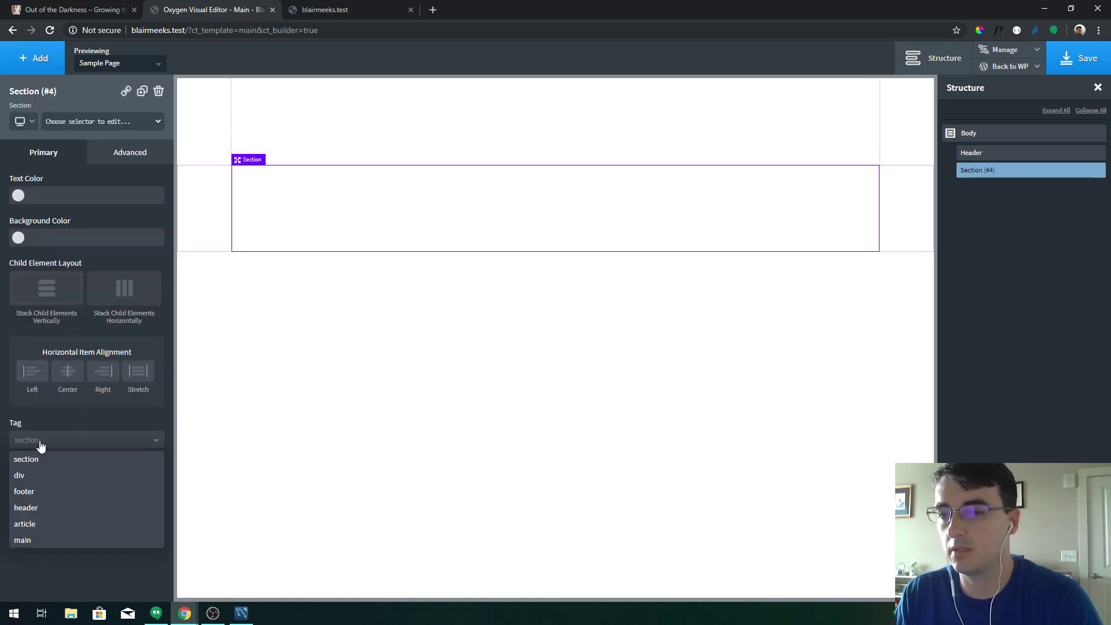
click(40, 539)
click(1084, 171)
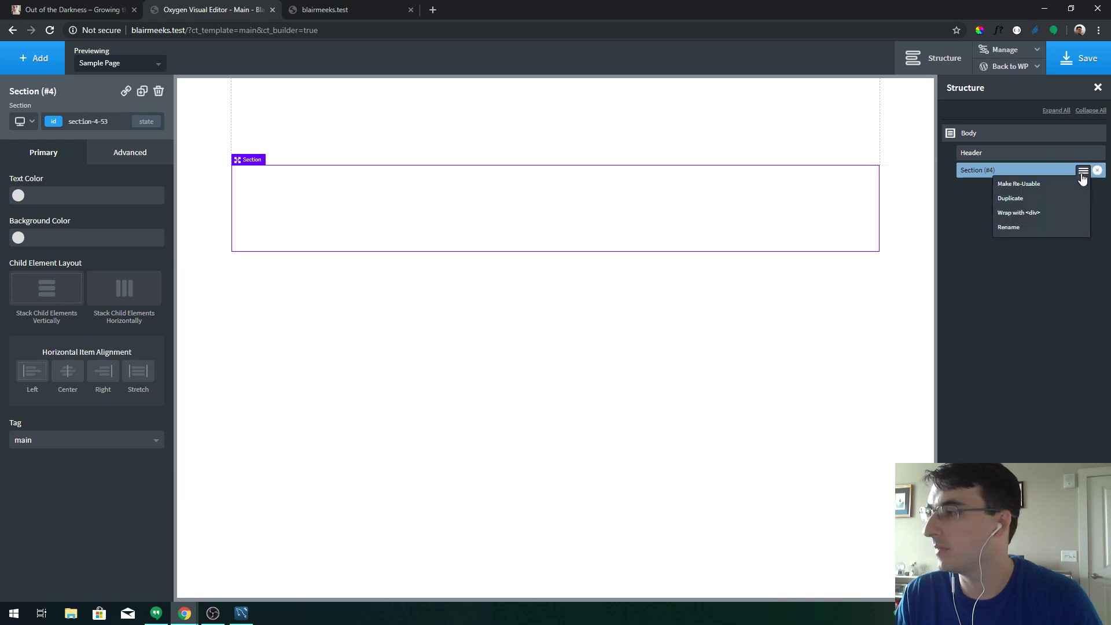
click(1050, 231)
text(Main)
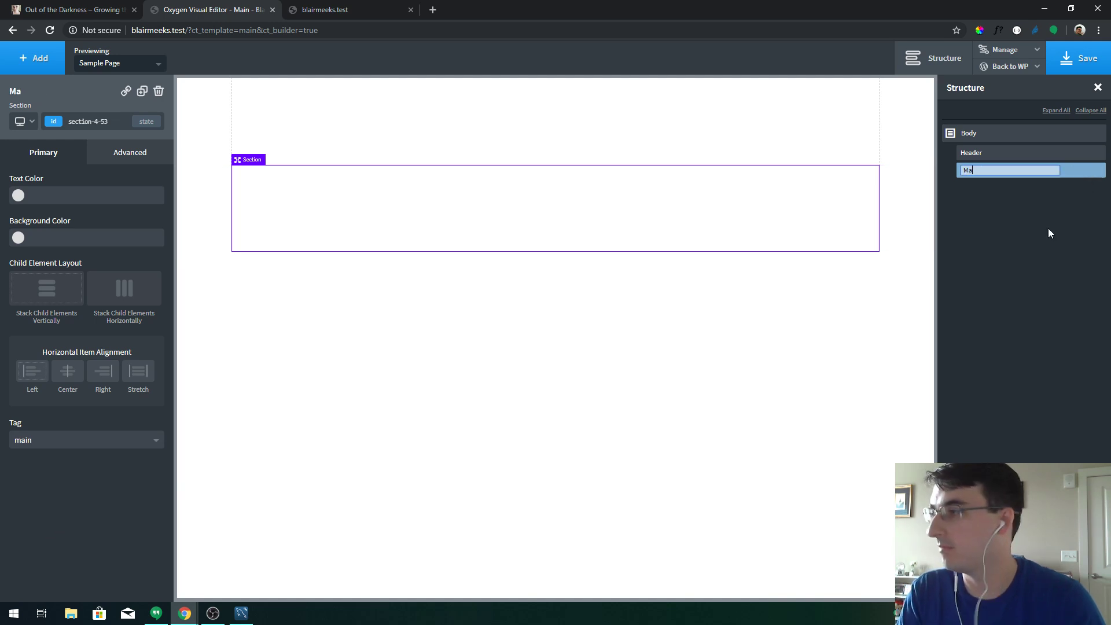
key(Return)
Add a third section with the footer tag and rename it 'Footer'
click(41, 57)
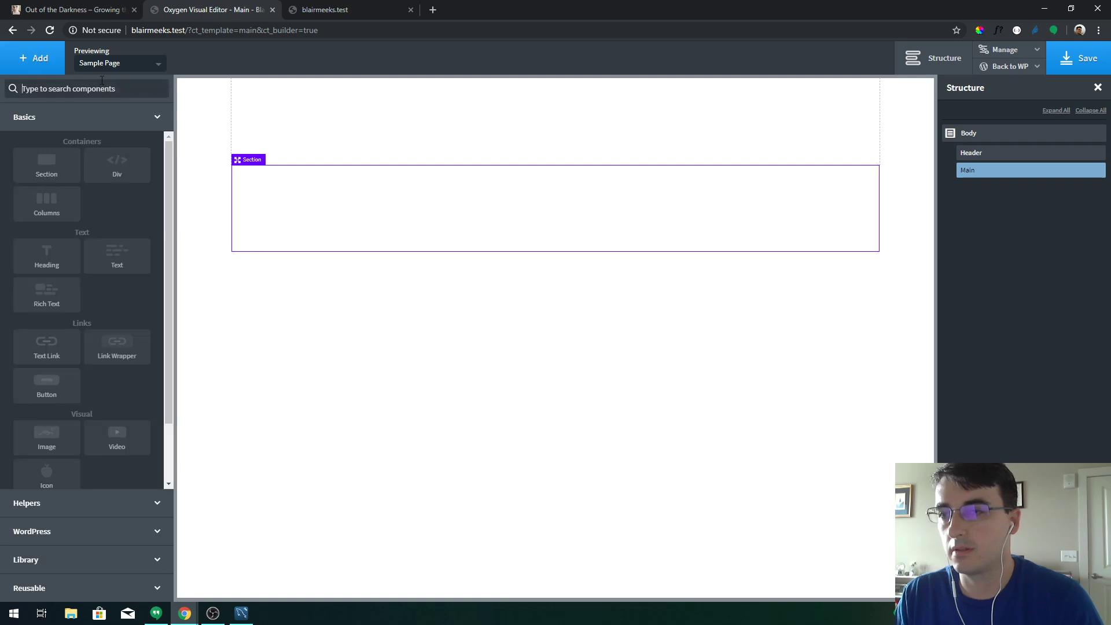
click(64, 163)
click(70, 440)
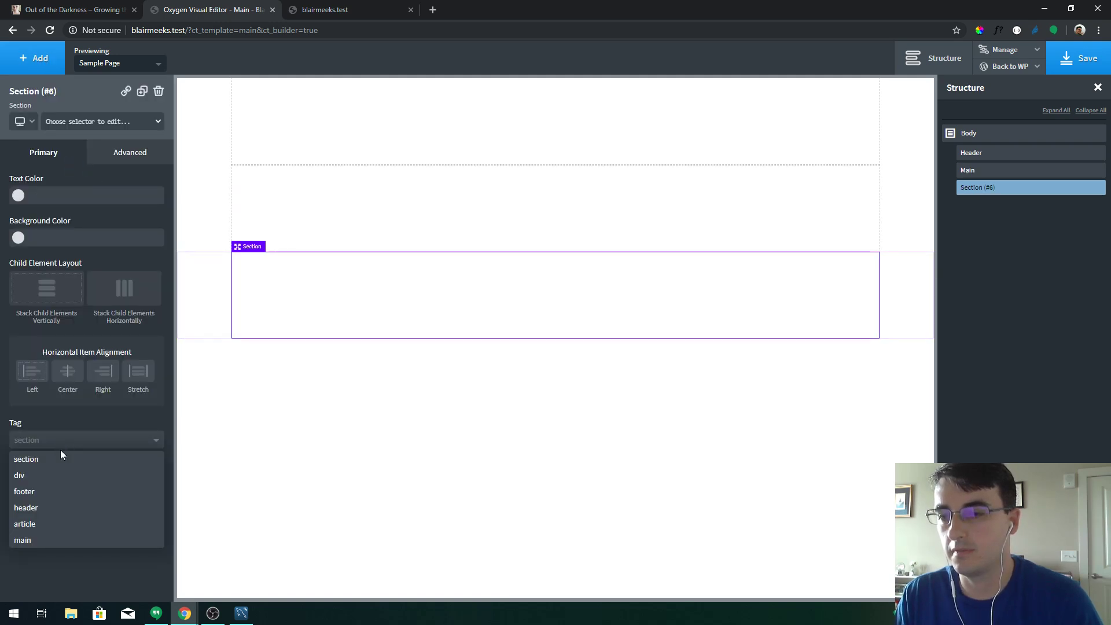
click(48, 507)
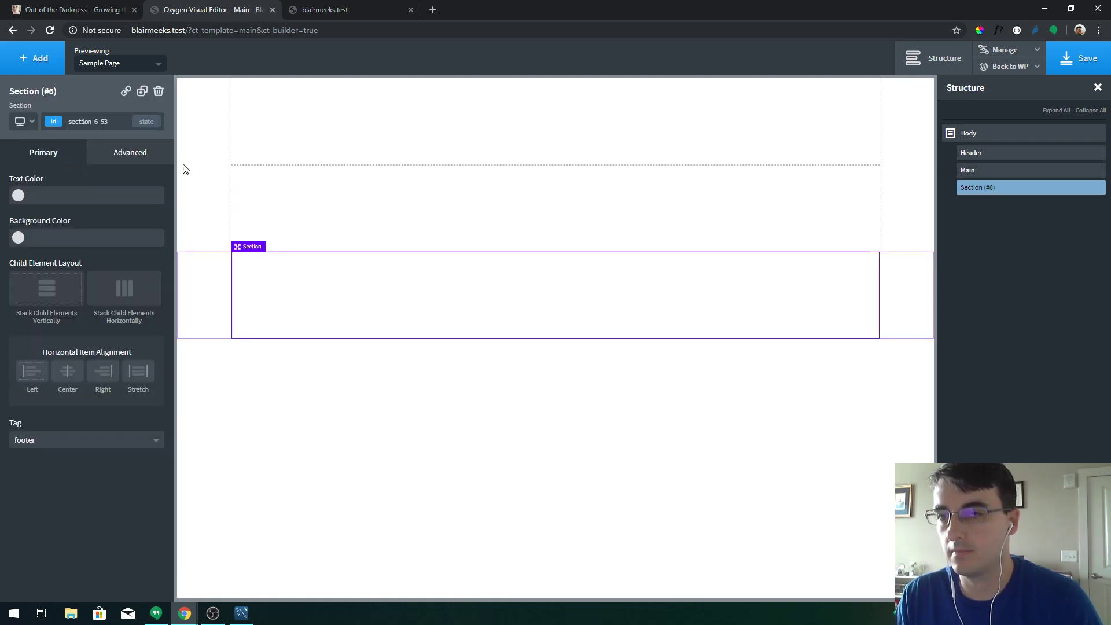
click(1081, 192)
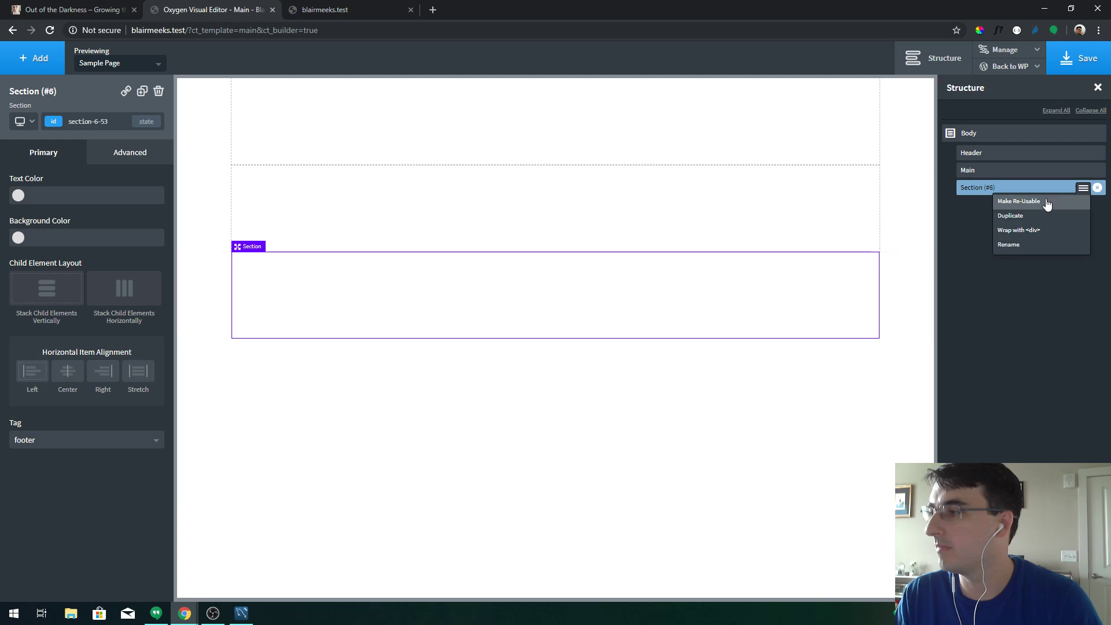
click(1026, 244)
text(Footer)
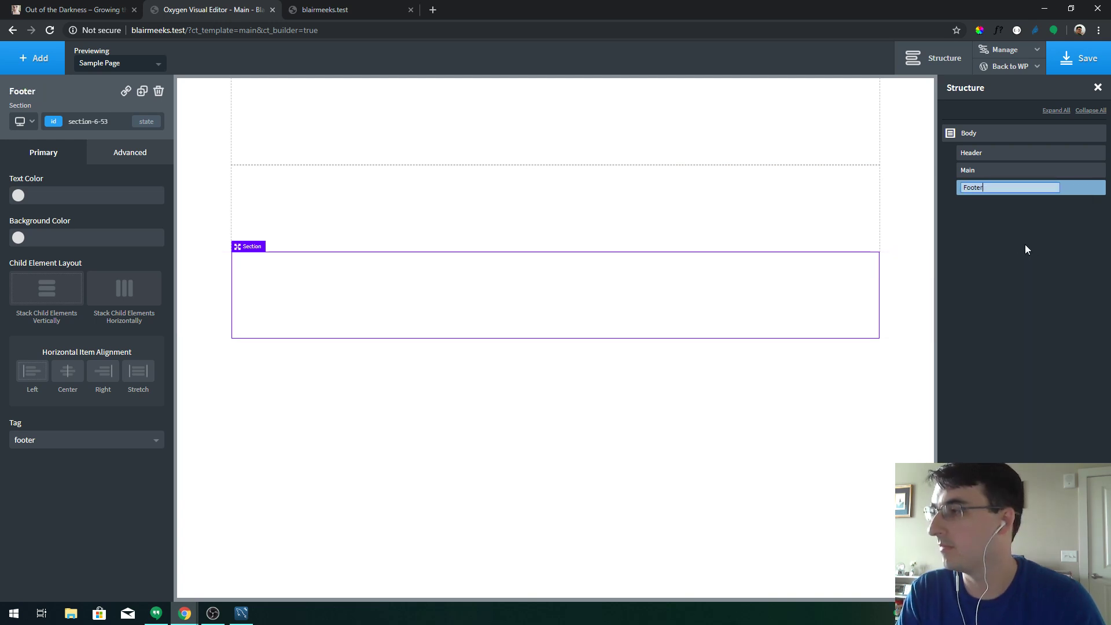
key(Return)
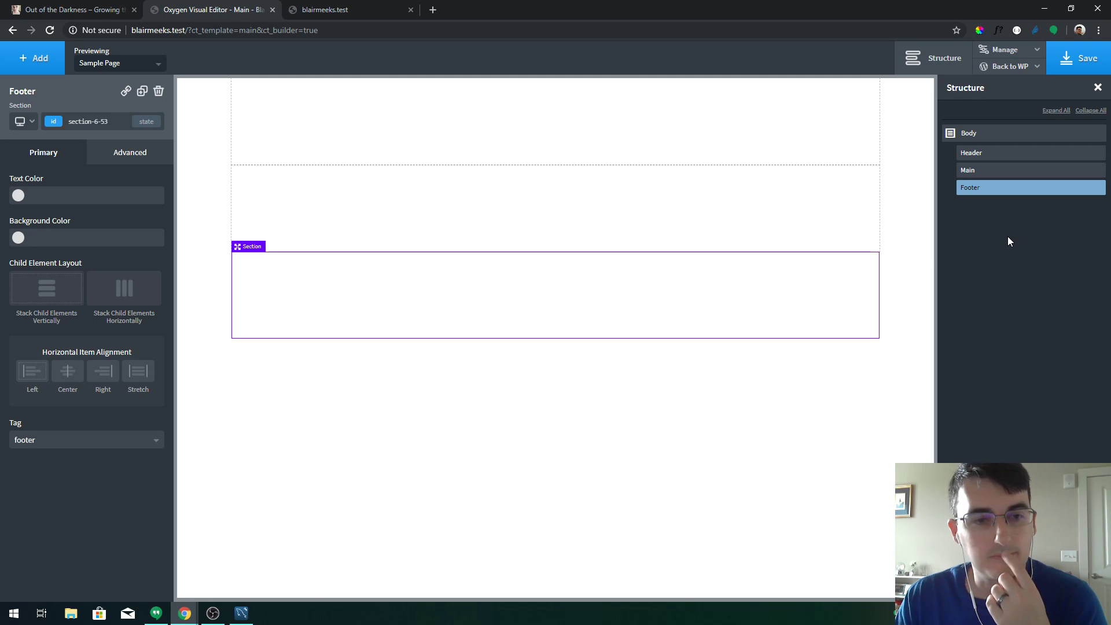
click(404, 204)
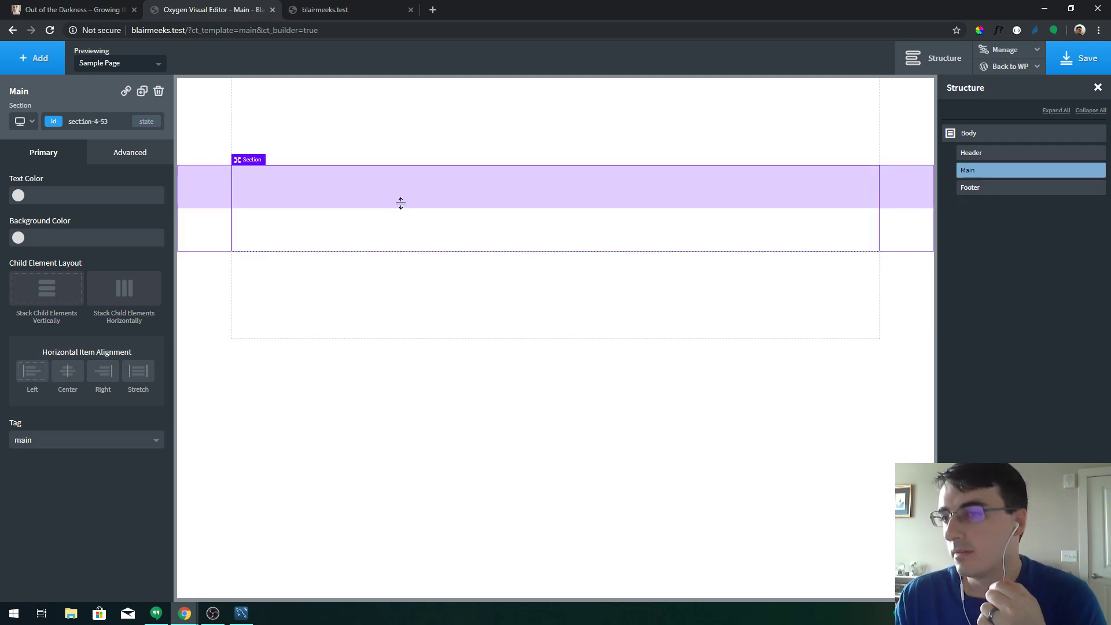
click(41, 63)
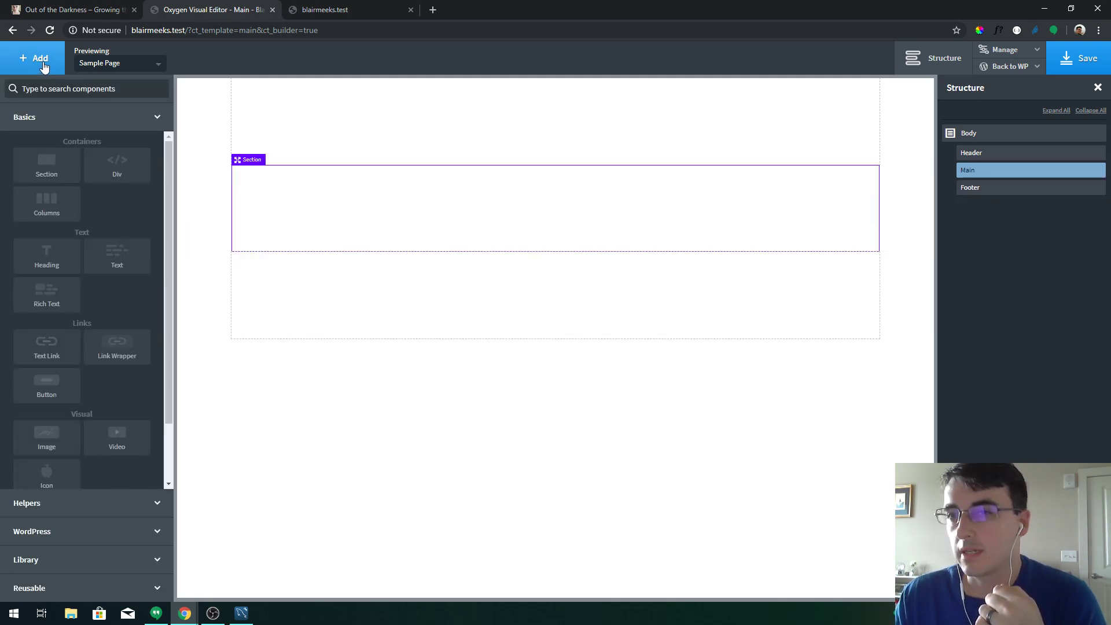
Add an Inner Content element, move it inside the Main section, and save the template
text(inner)
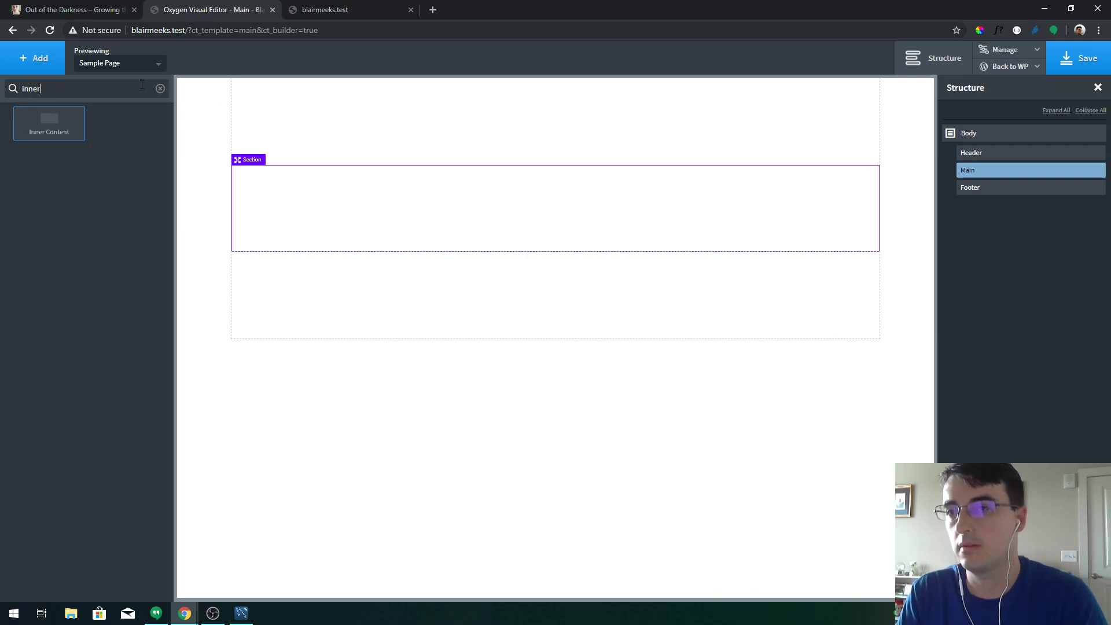
key(Return)
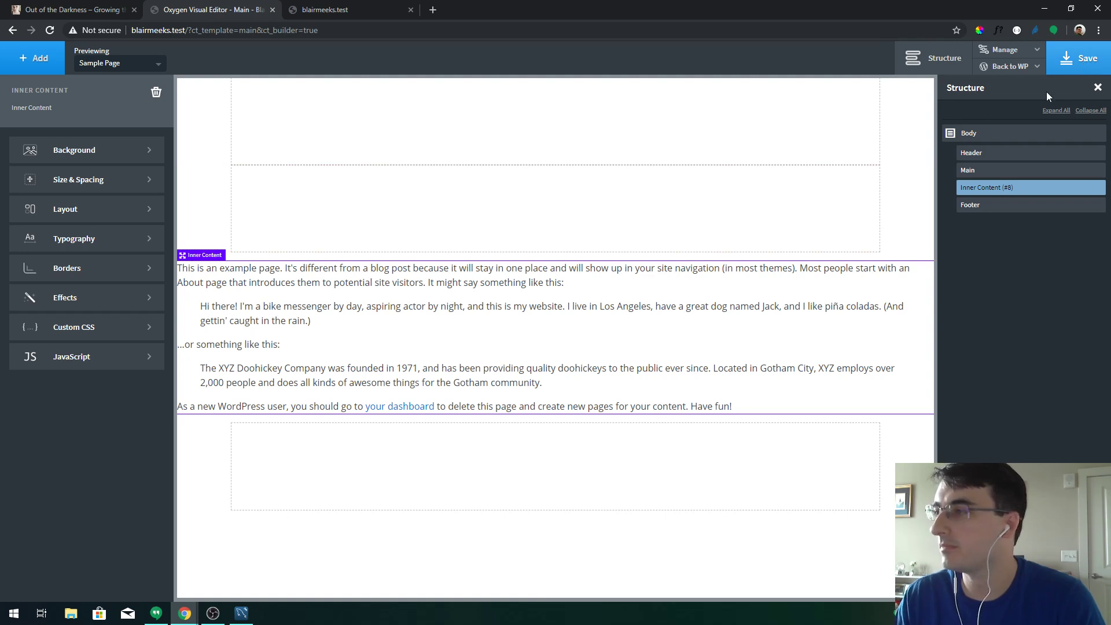
drag(981, 187, 993, 184)
click(1000, 171)
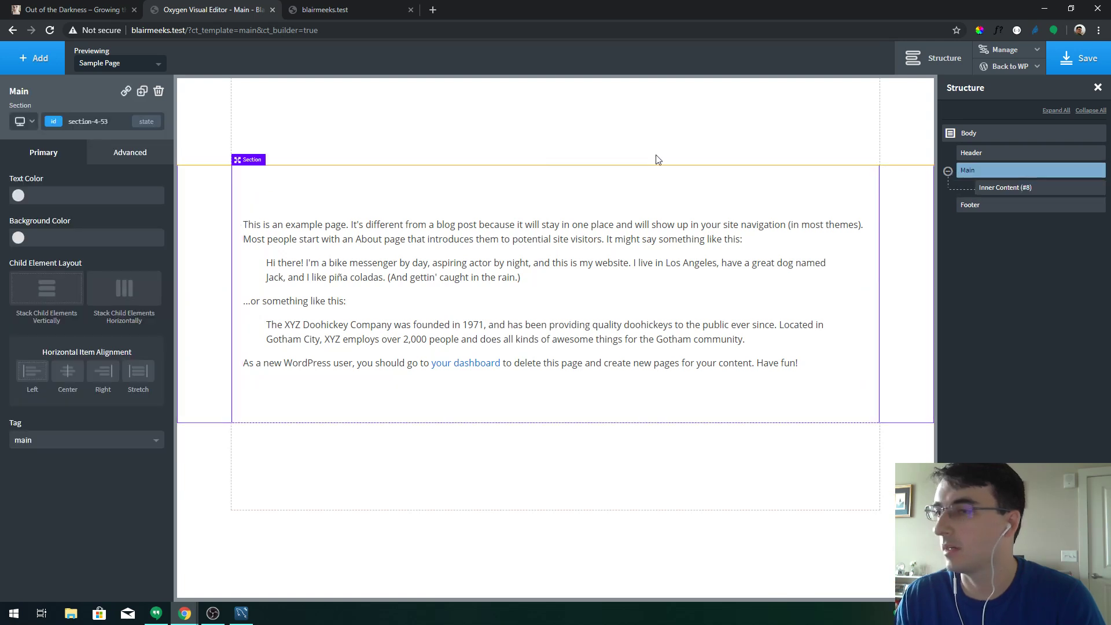
click(1075, 59)
Check the saved template on the live site, then select the Header section
click(350, 8)
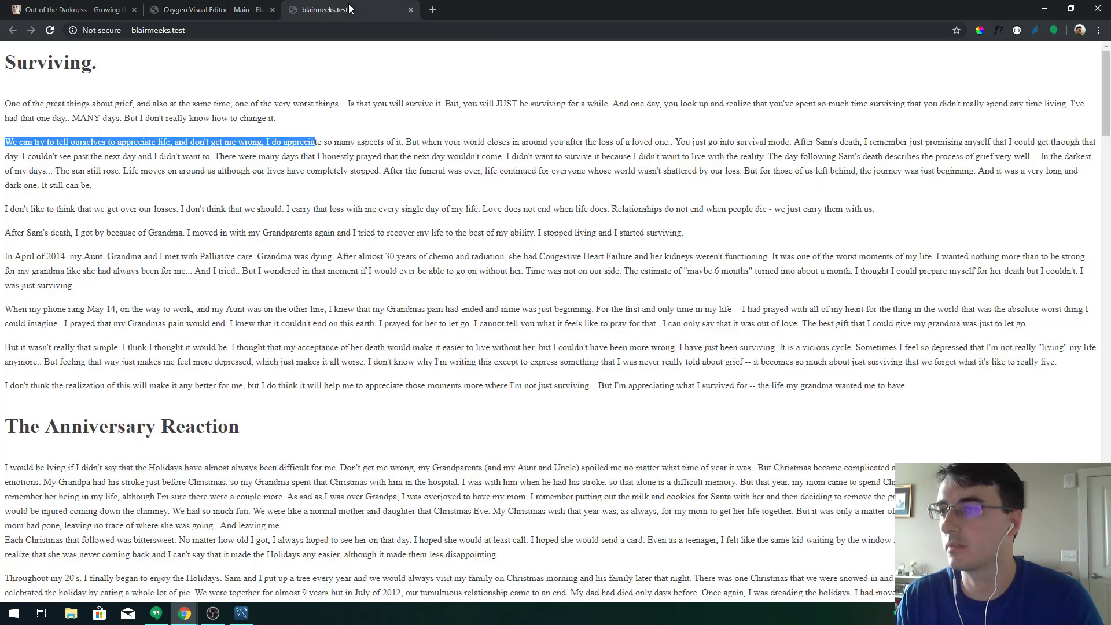
click(213, 10)
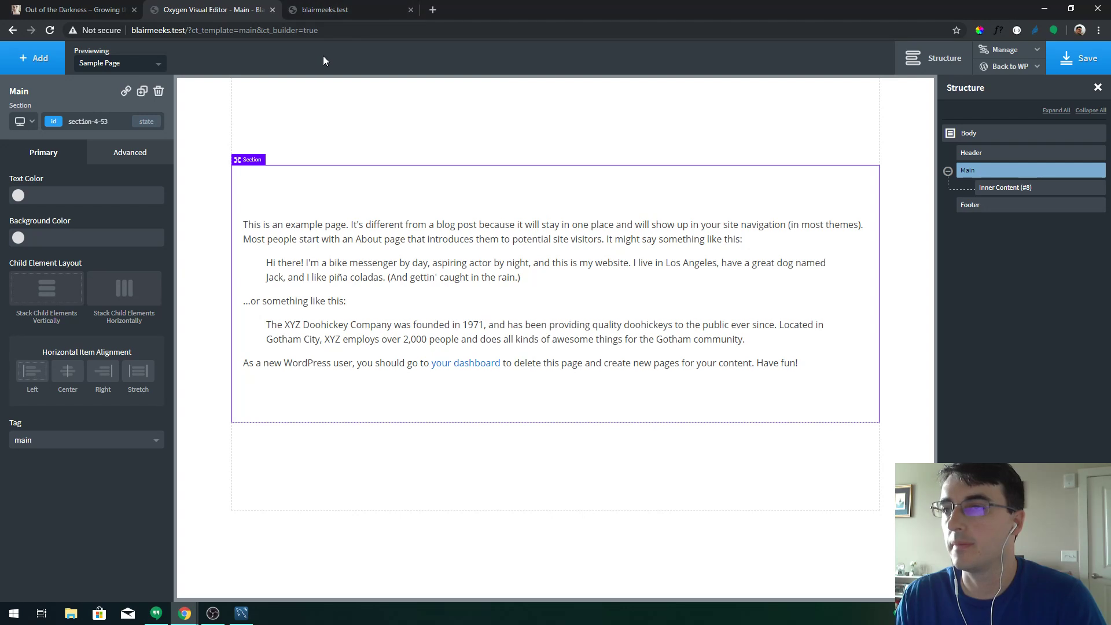
click(330, 113)
click(55, 63)
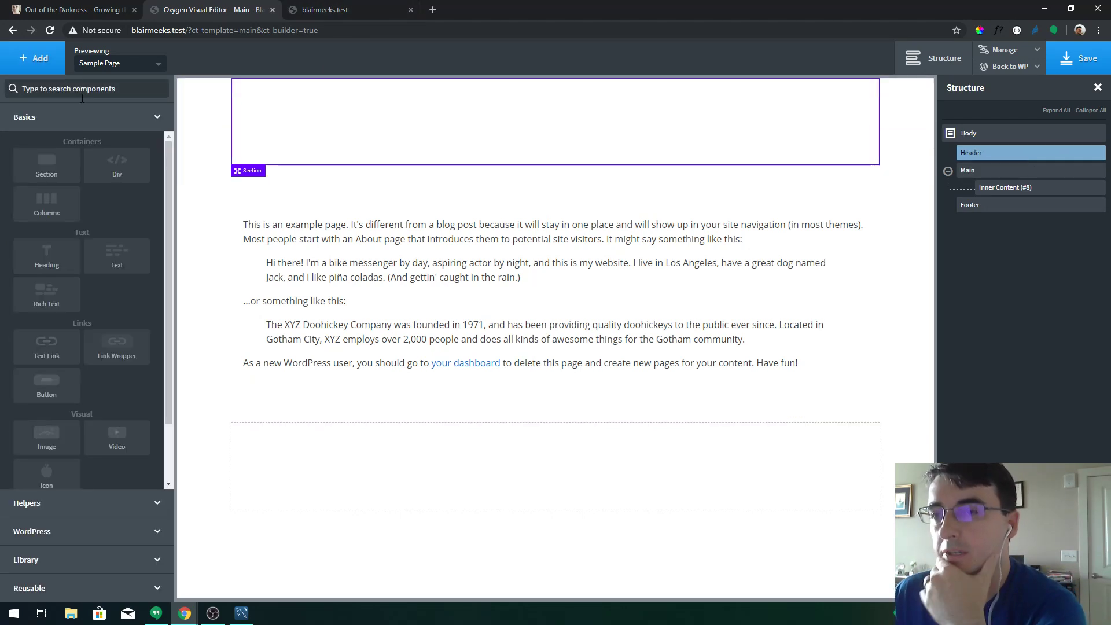
Add a two-column layout inside the Header and select the left column
click(78, 216)
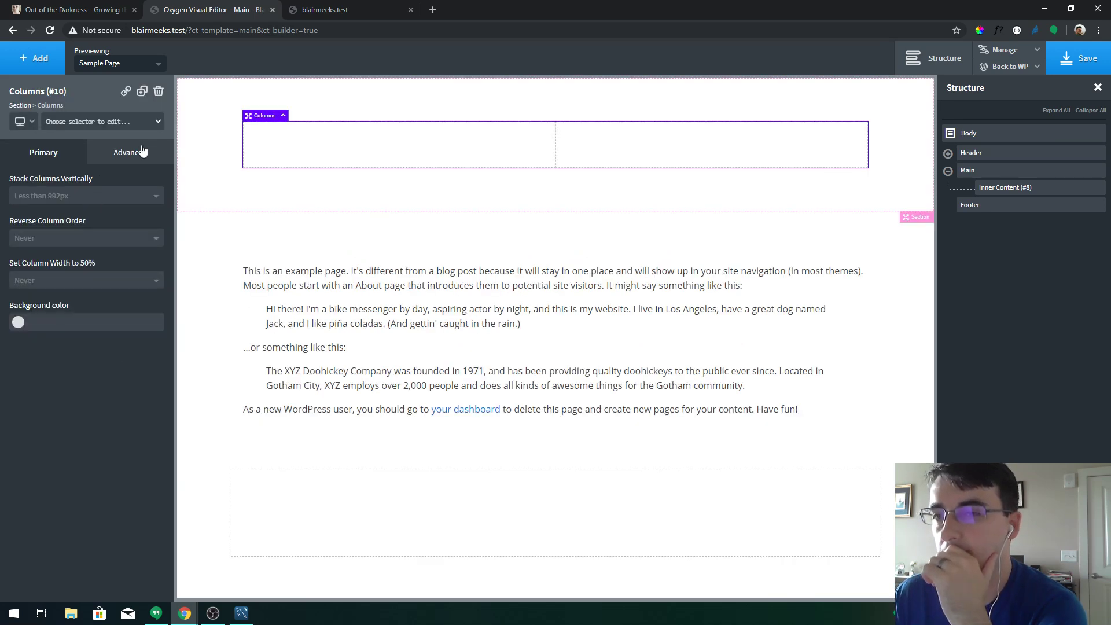
click(948, 153)
click(978, 171)
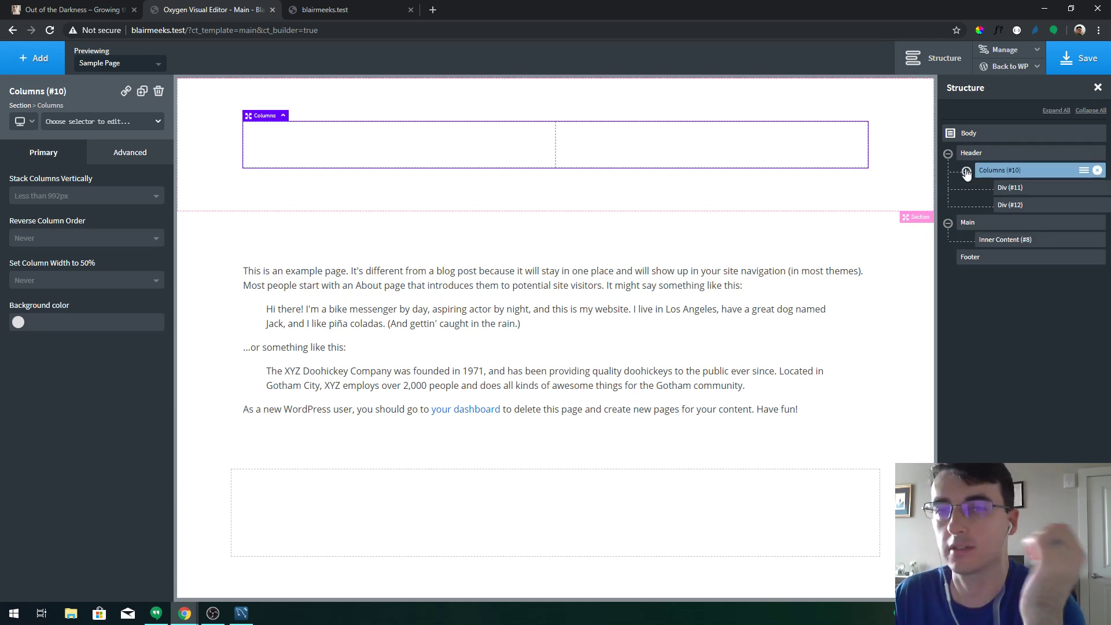
click(1015, 189)
Add a Heading to the left column that dynamically shows the Site Title
click(36, 58)
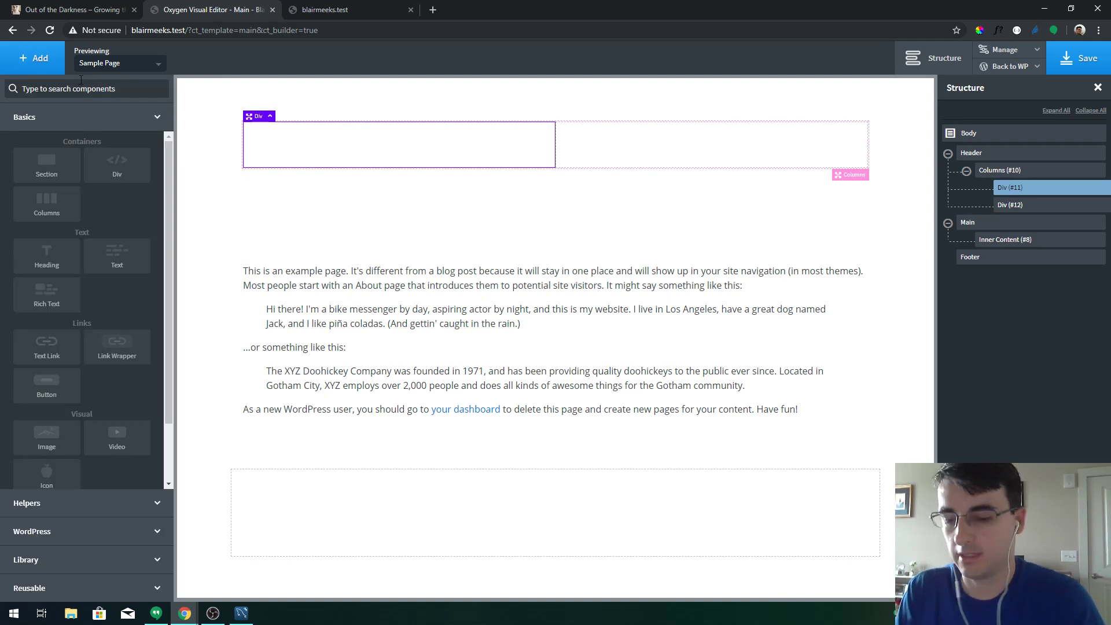
text(head)
key(Return)
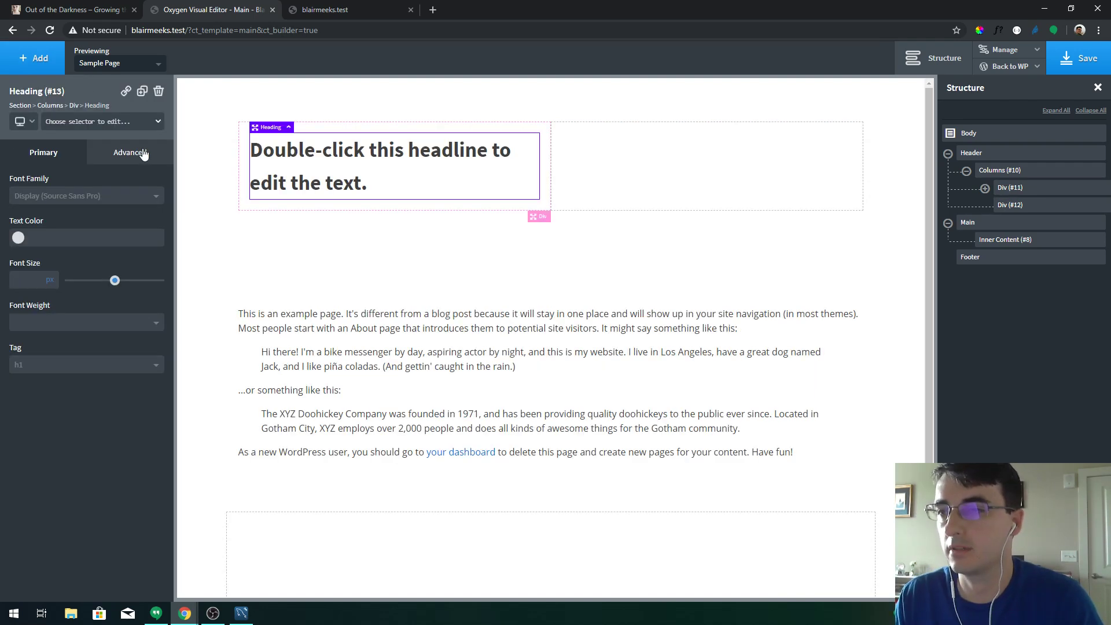
double_click(302, 170)
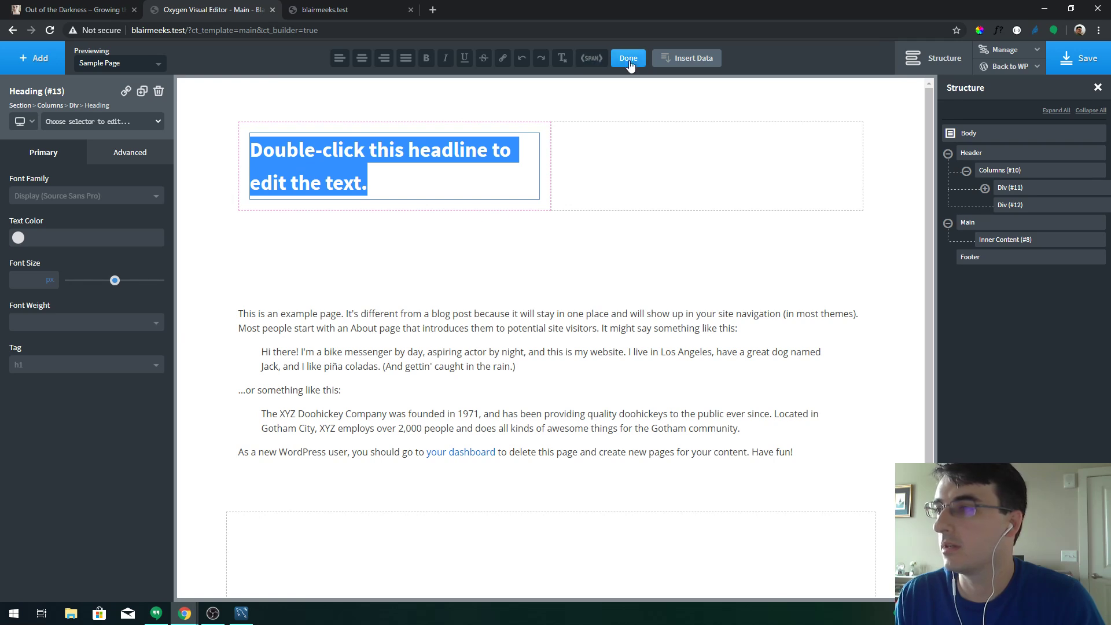
click(687, 58)
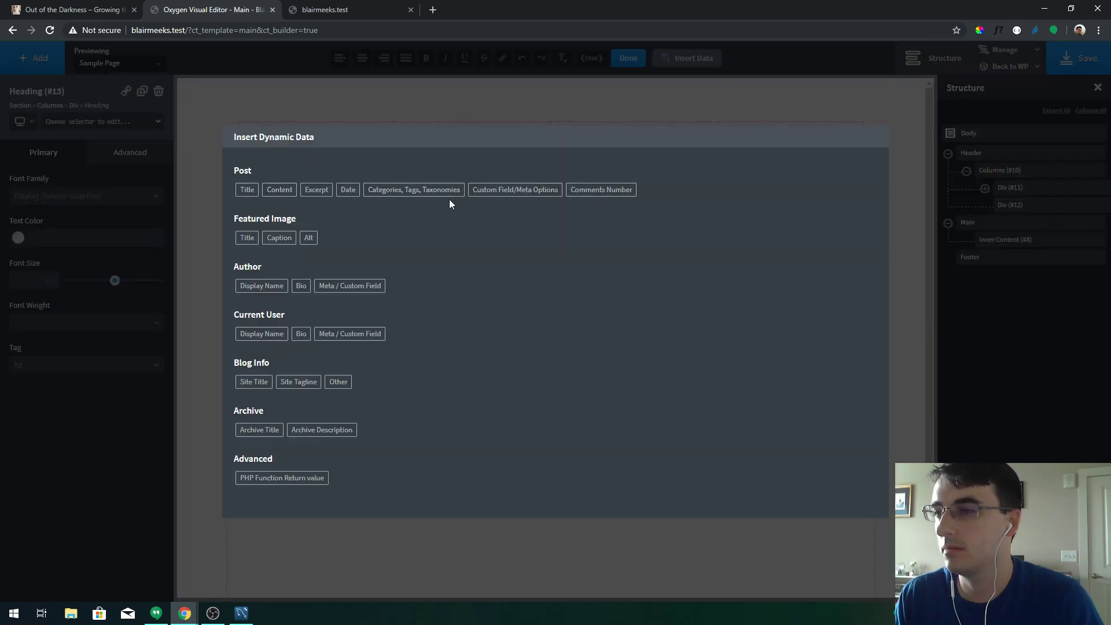
click(255, 382)
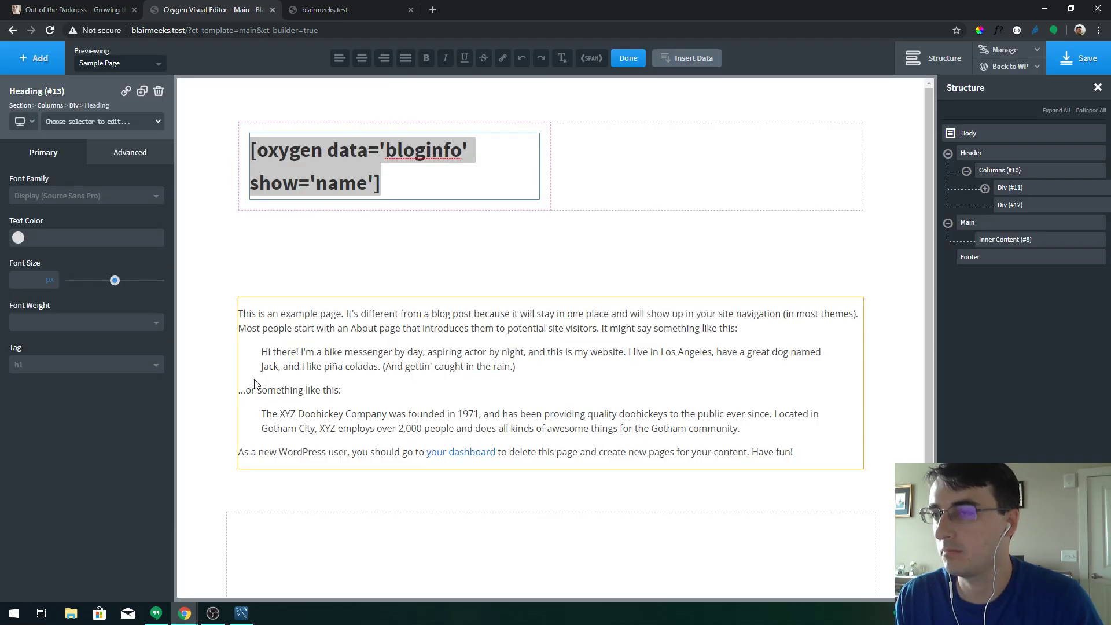
click(578, 142)
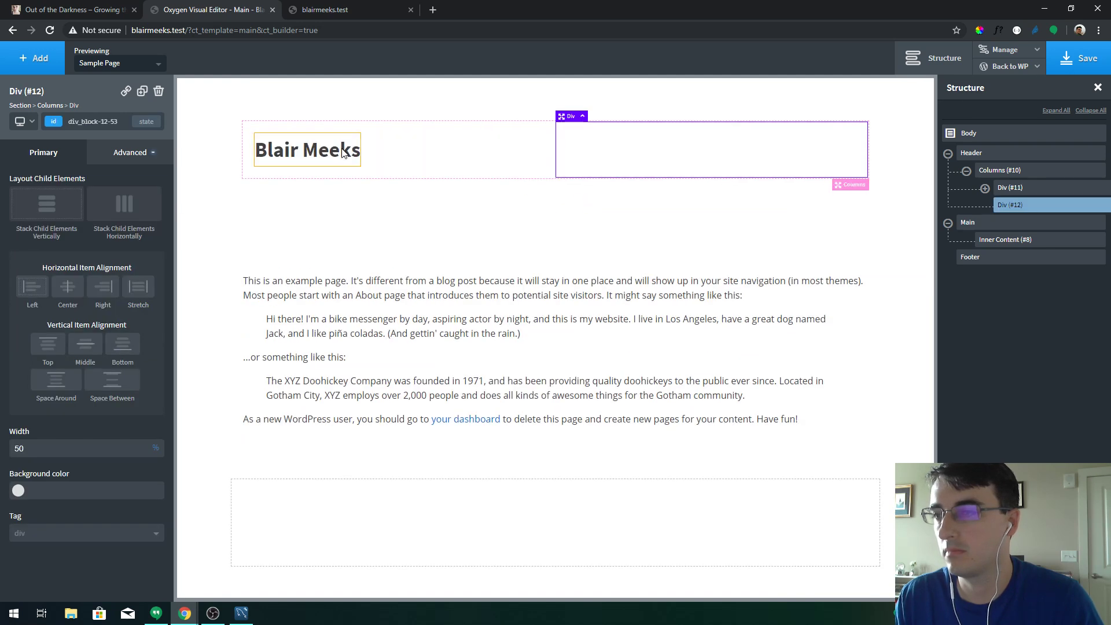
click(342, 152)
Add a Menu component to the right column
click(686, 150)
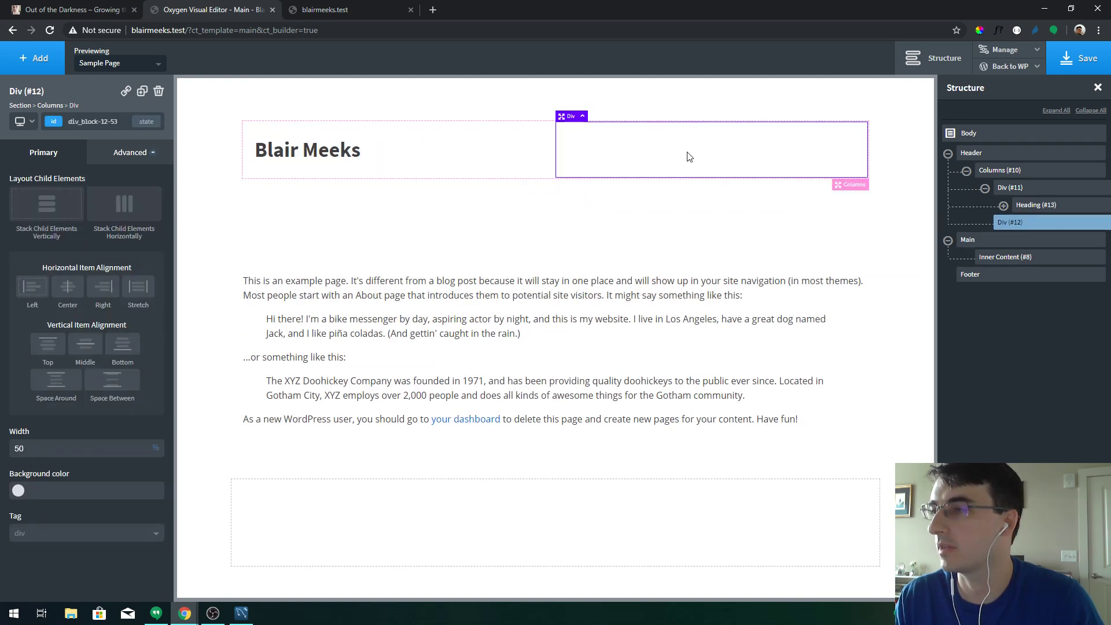
click(40, 60)
text(menu)
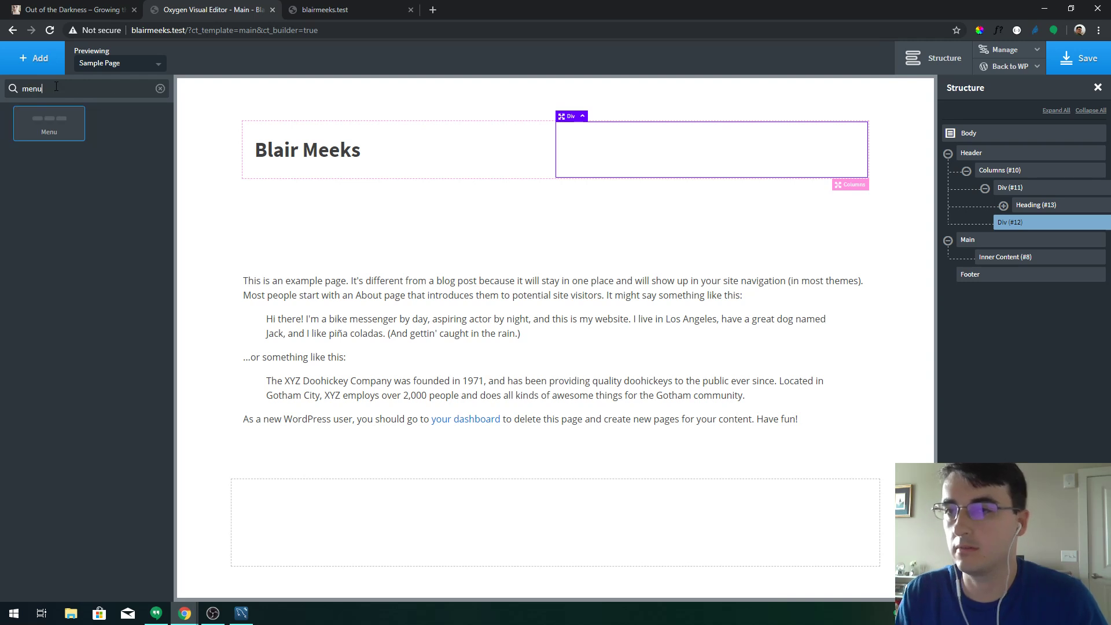
click(49, 123)
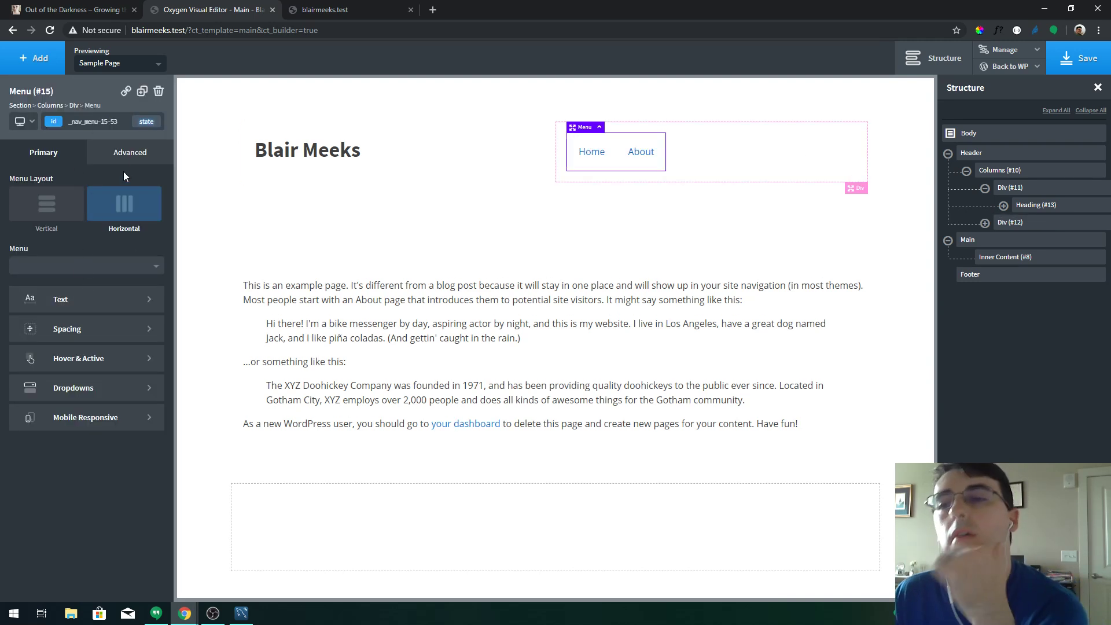
Set the right column's Horizontal Item Alignment to Right so the Home/About menu sits at the edge
click(122, 156)
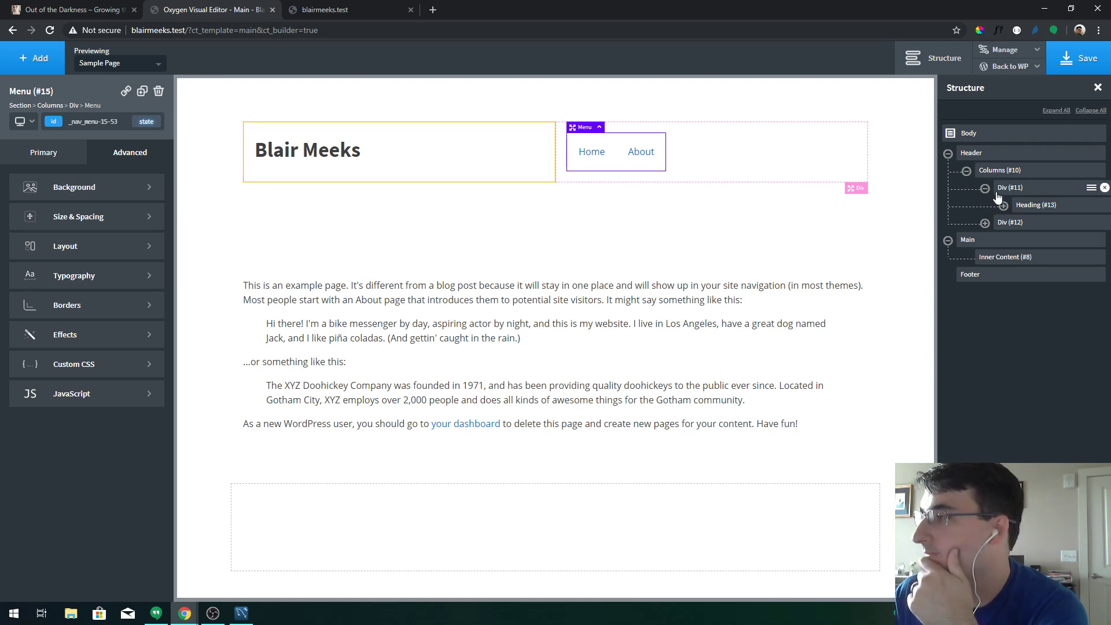
click(985, 224)
click(1003, 226)
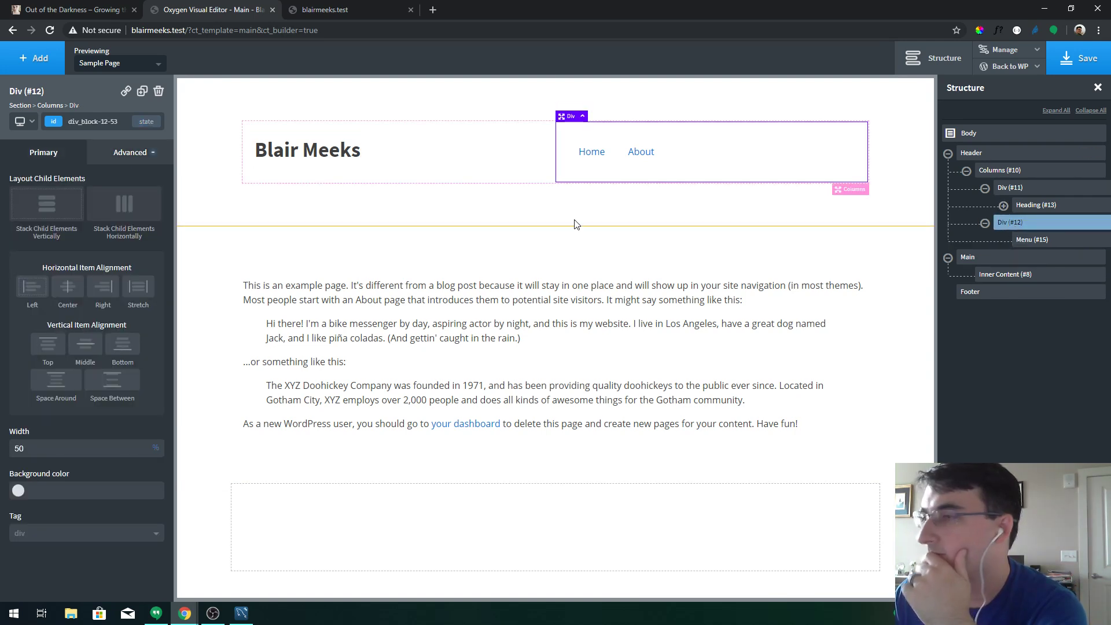
click(101, 287)
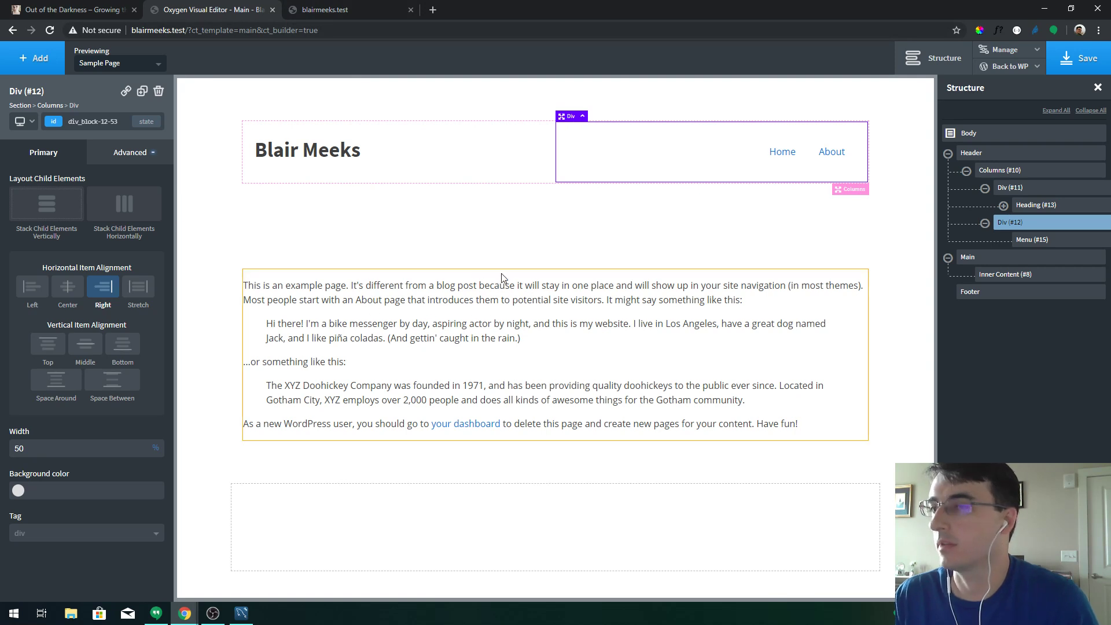
click(1010, 66)
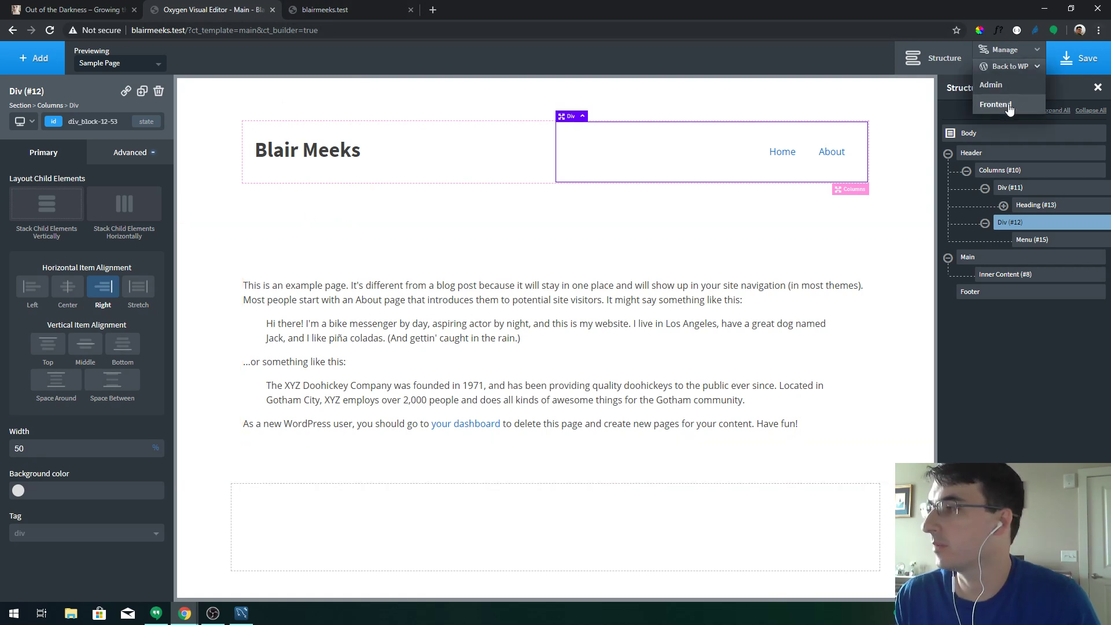
Leave the builder and publish a new Oxygen template titled 'Single Poem'
click(1010, 107)
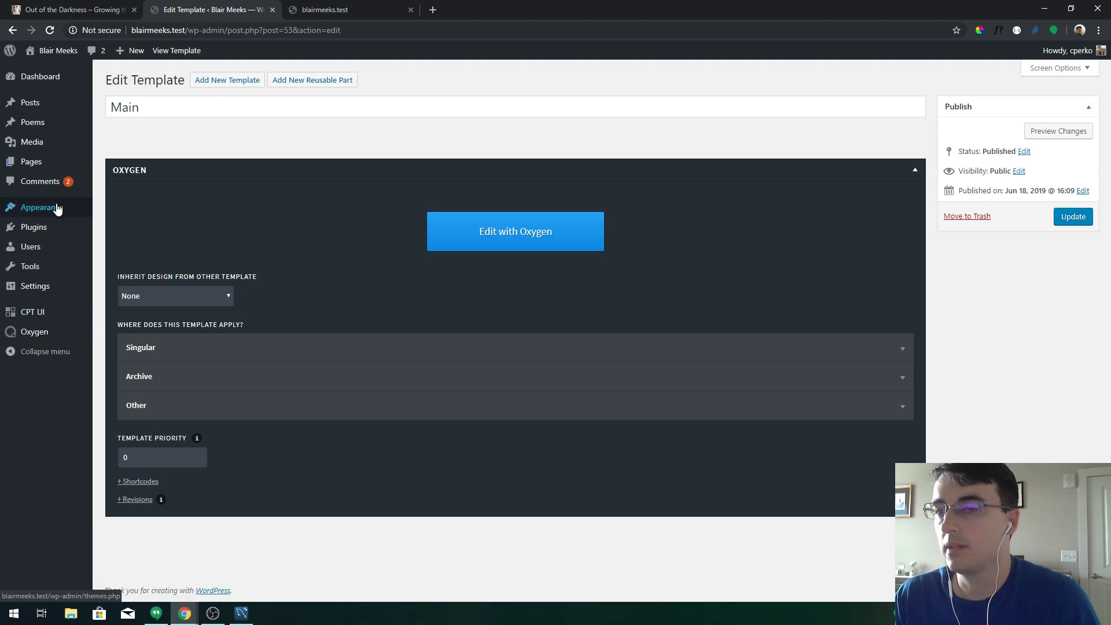
mouse_move(50, 333)
click(114, 350)
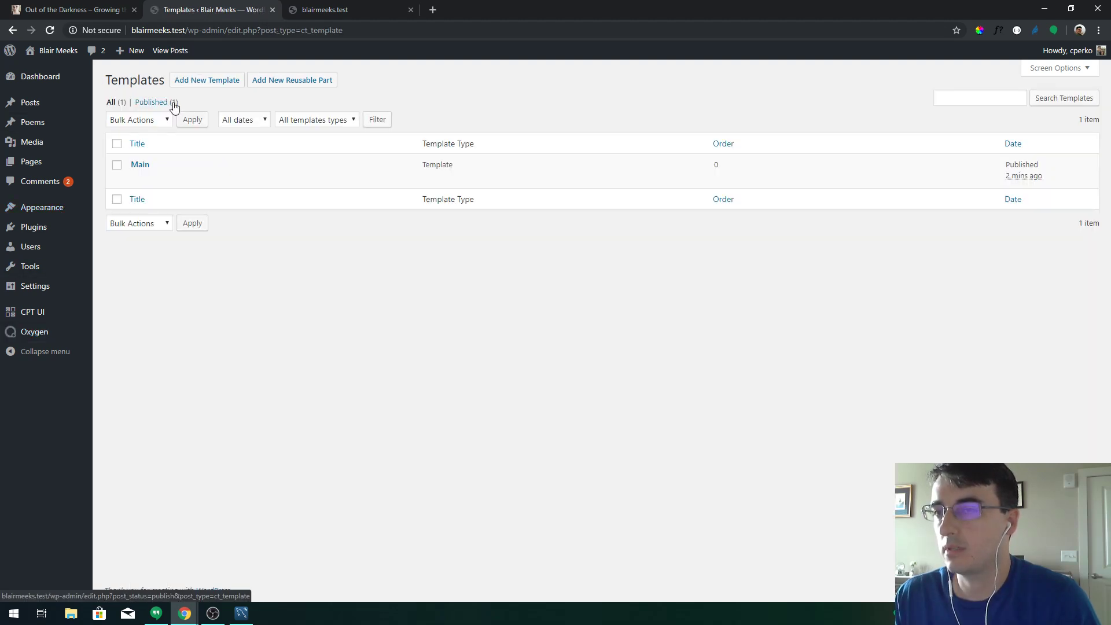
click(207, 81)
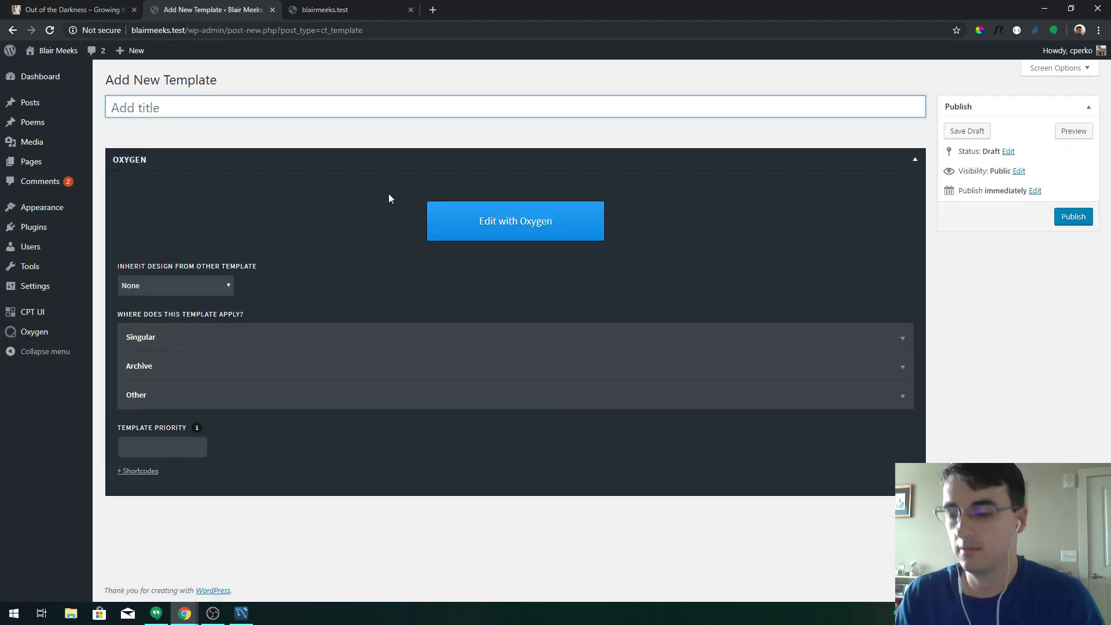
text(Single Poem)
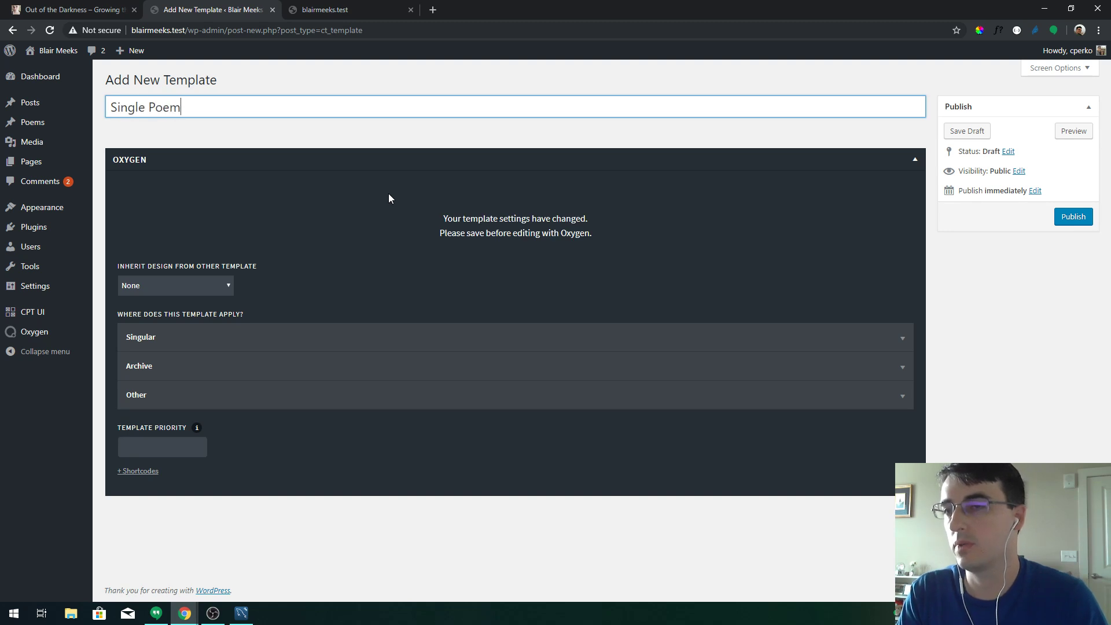
click(1077, 225)
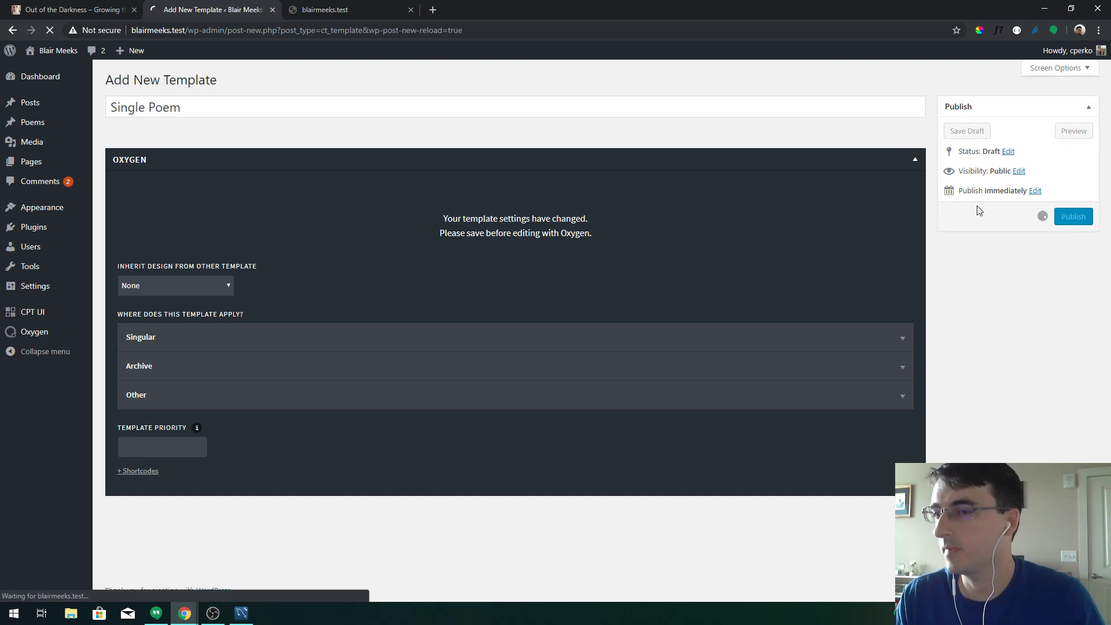
Apply the template to singular Poems and make it inherit its design from Main
click(174, 381)
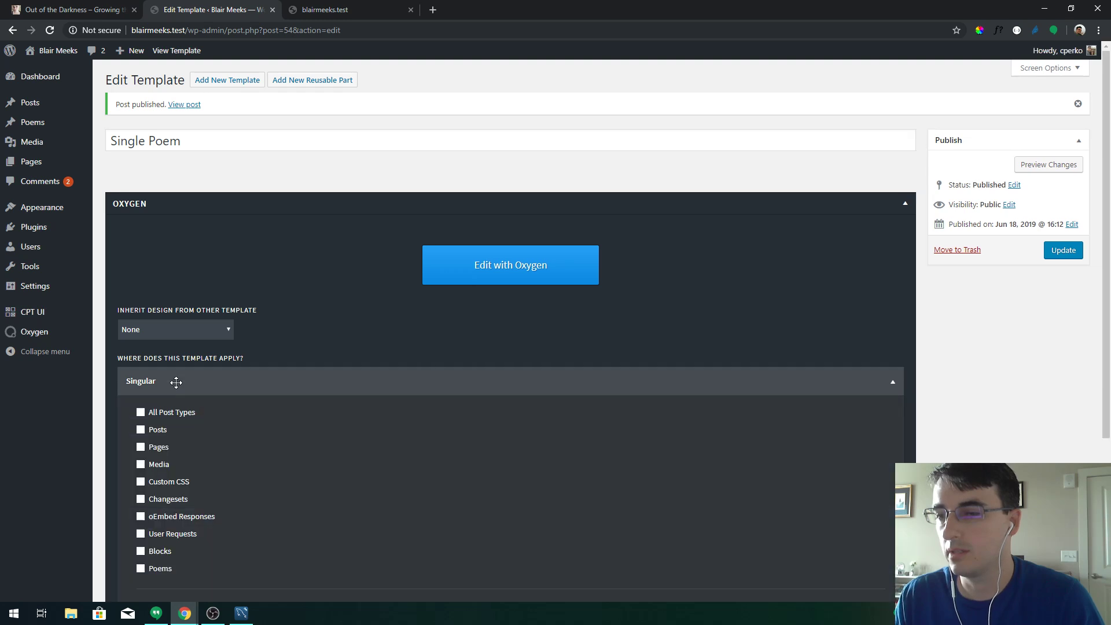
click(140, 571)
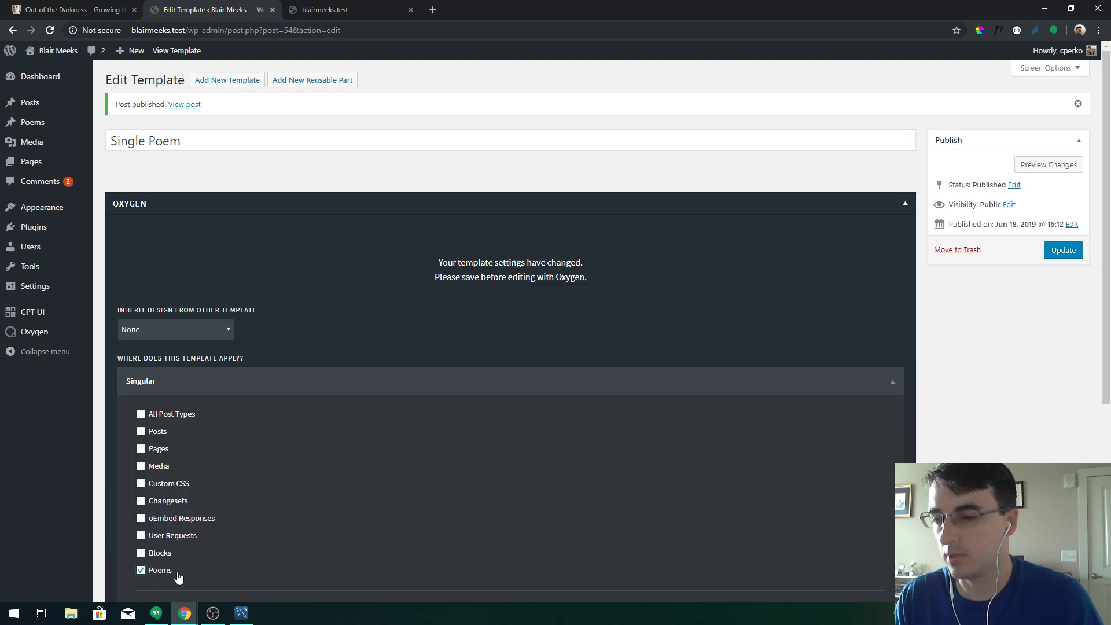
click(1061, 255)
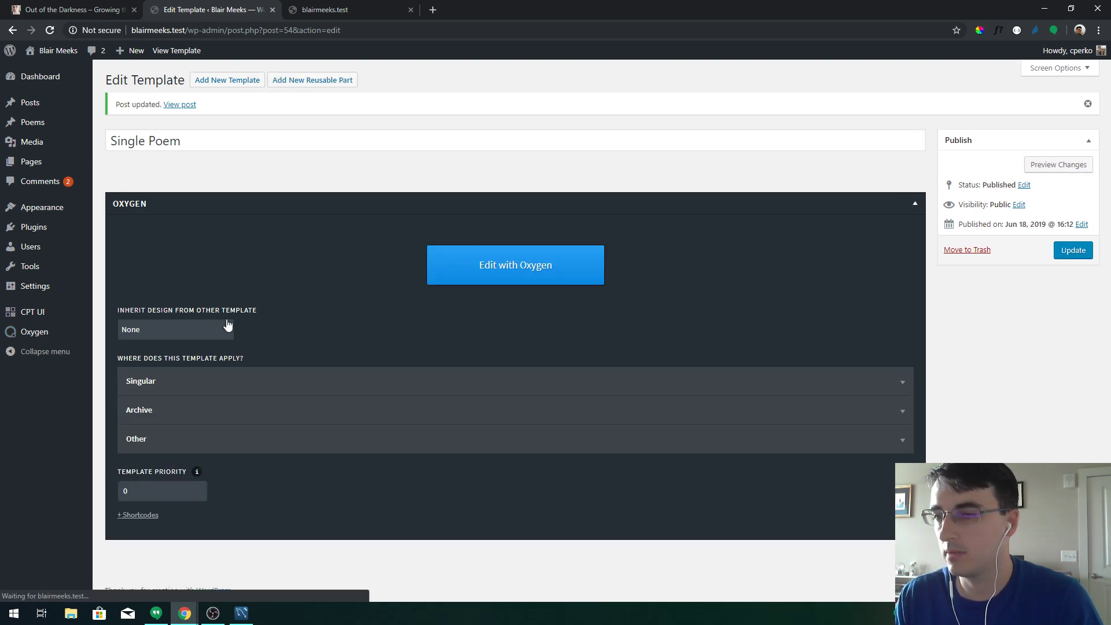
click(211, 328)
click(148, 356)
click(1072, 250)
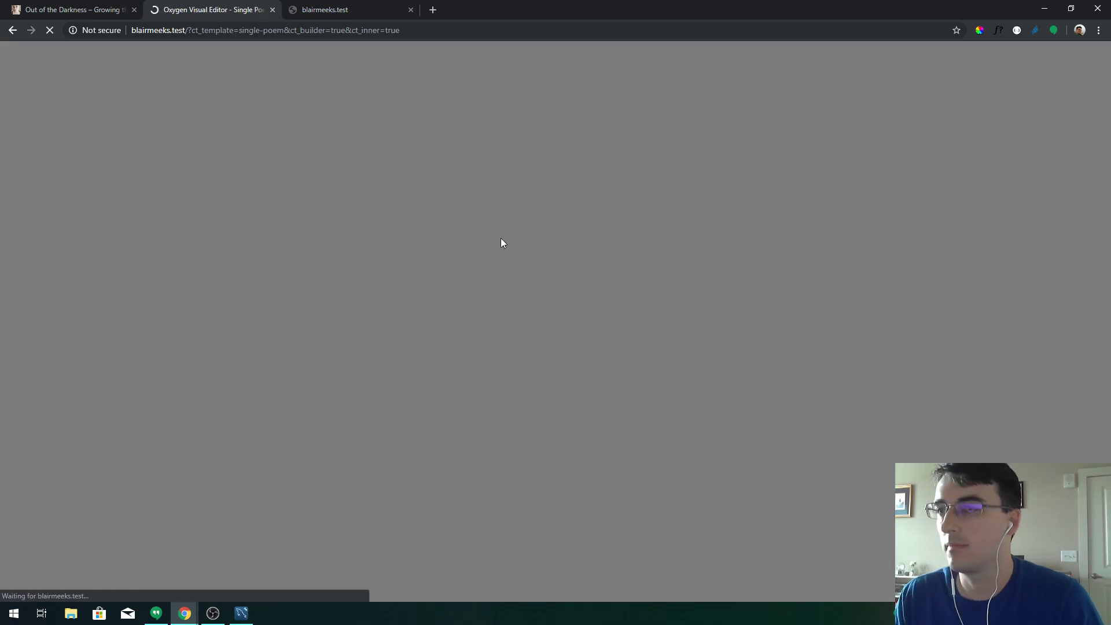
Open the To Furio. poem from the admin Poems list and review its editor settings
click(329, 6)
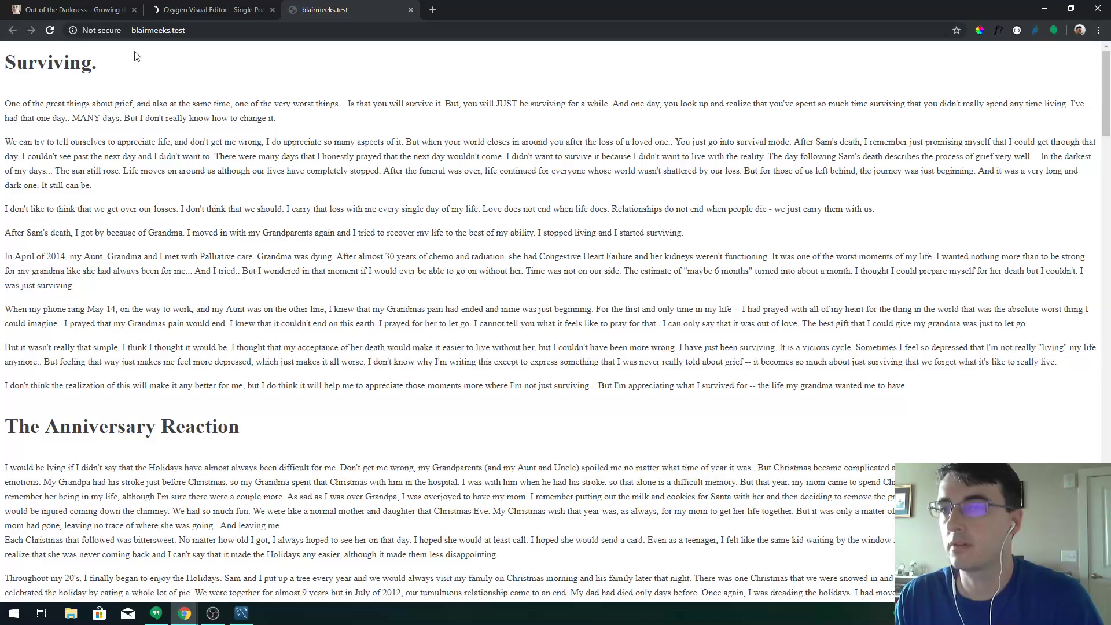
click(273, 34)
text(/wp)
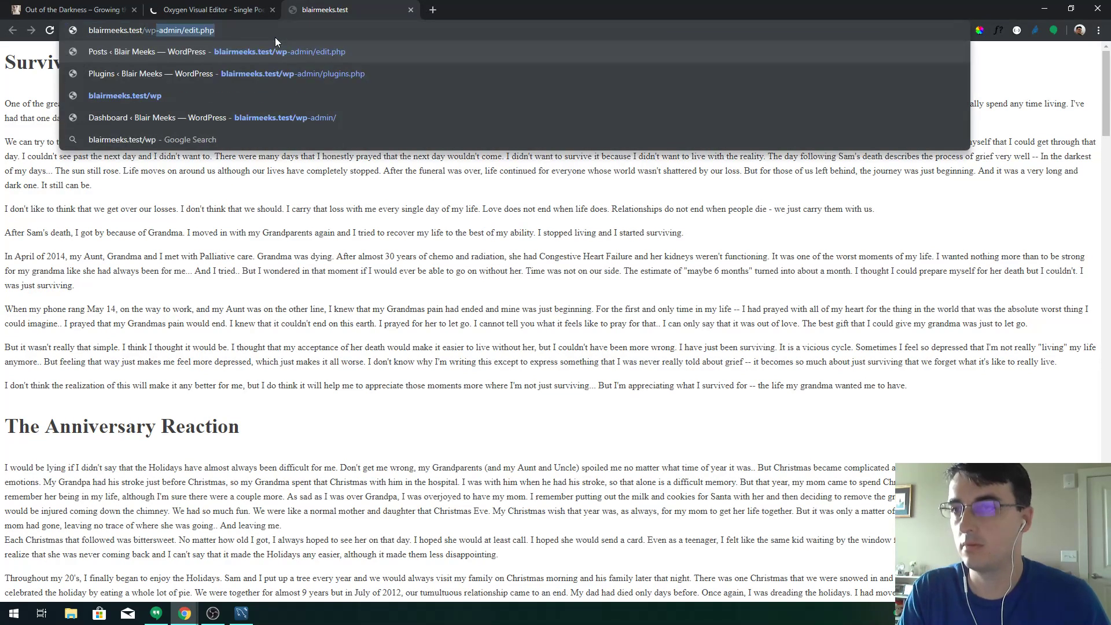
key(Return)
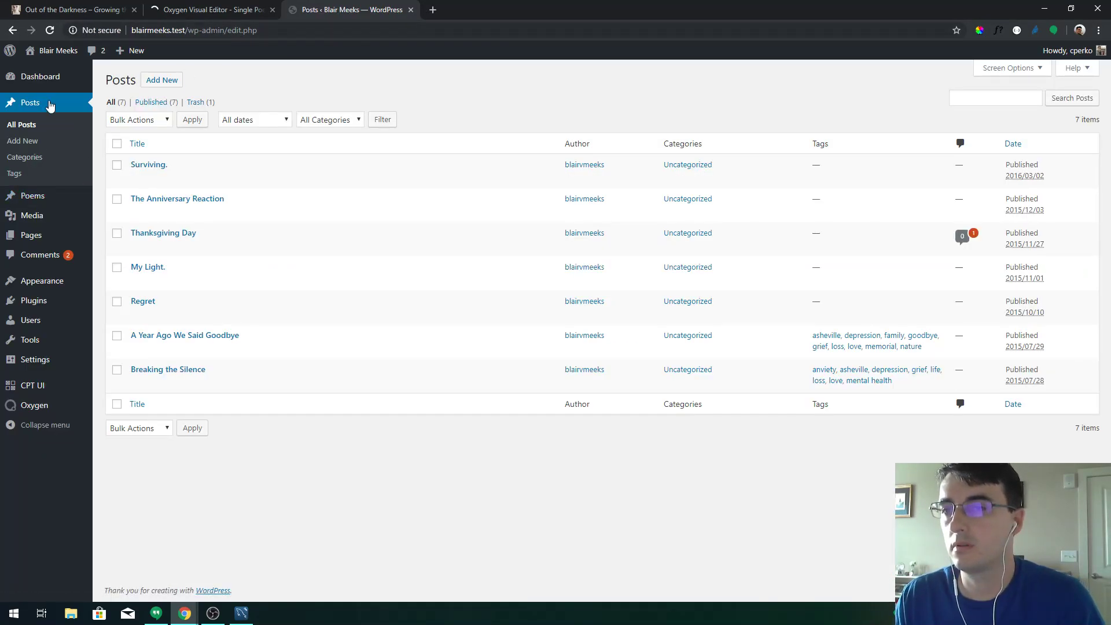
click(45, 196)
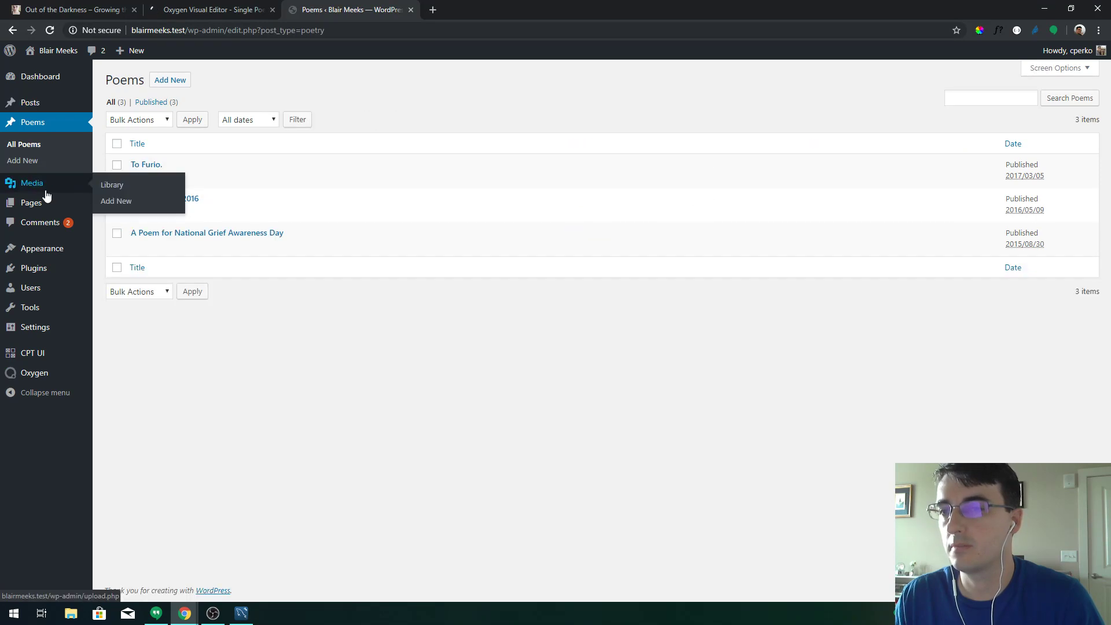
click(148, 167)
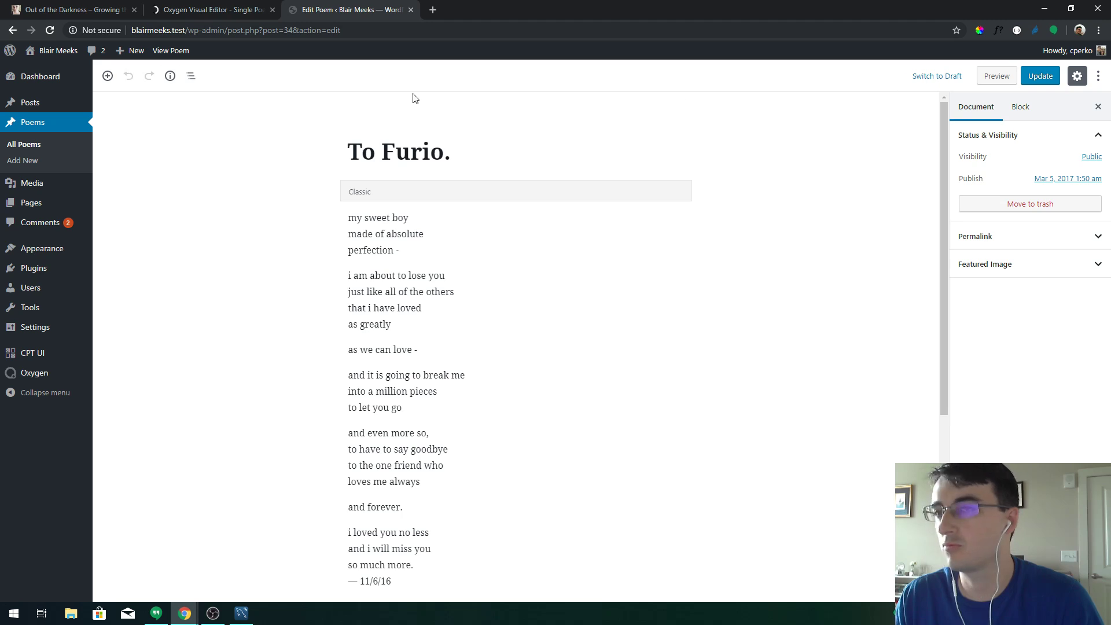
click(1087, 159)
click(1088, 158)
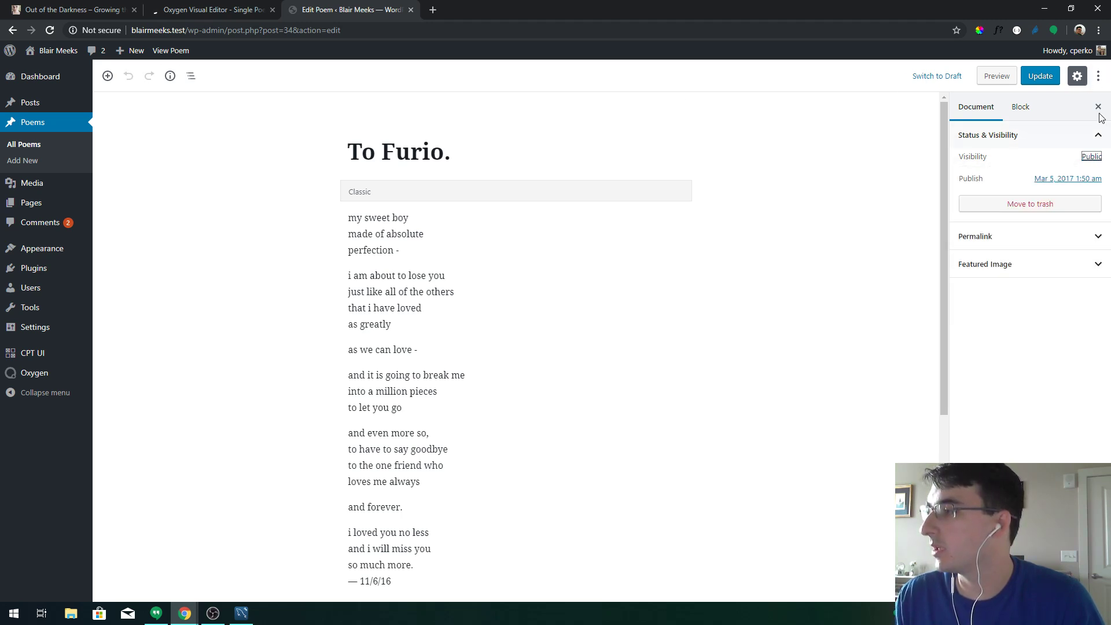
click(1098, 77)
click(1098, 77)
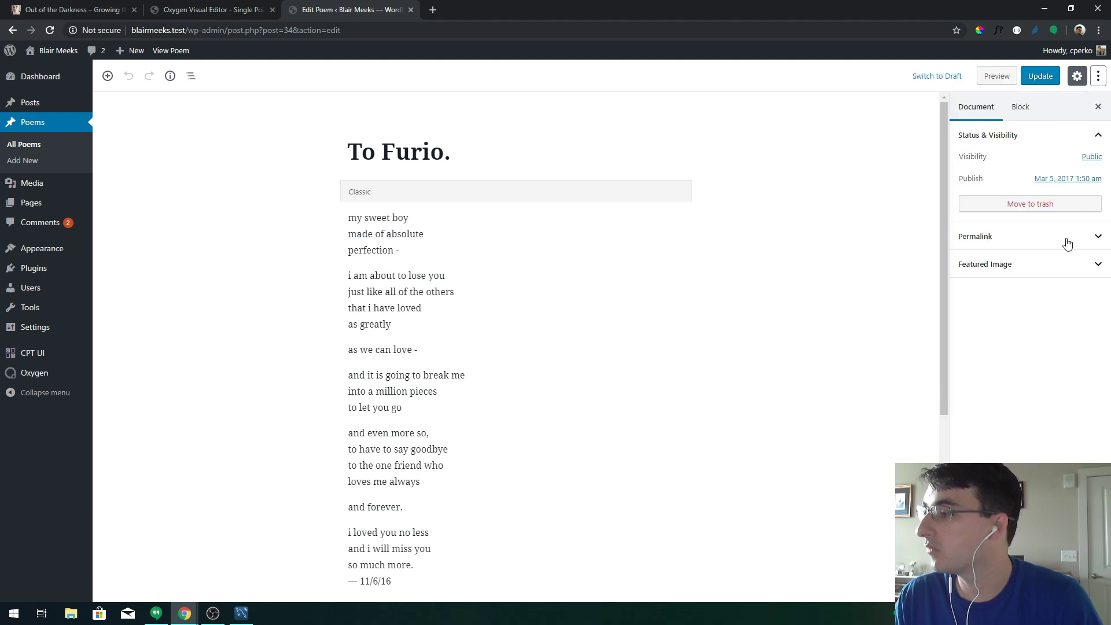
click(14, 32)
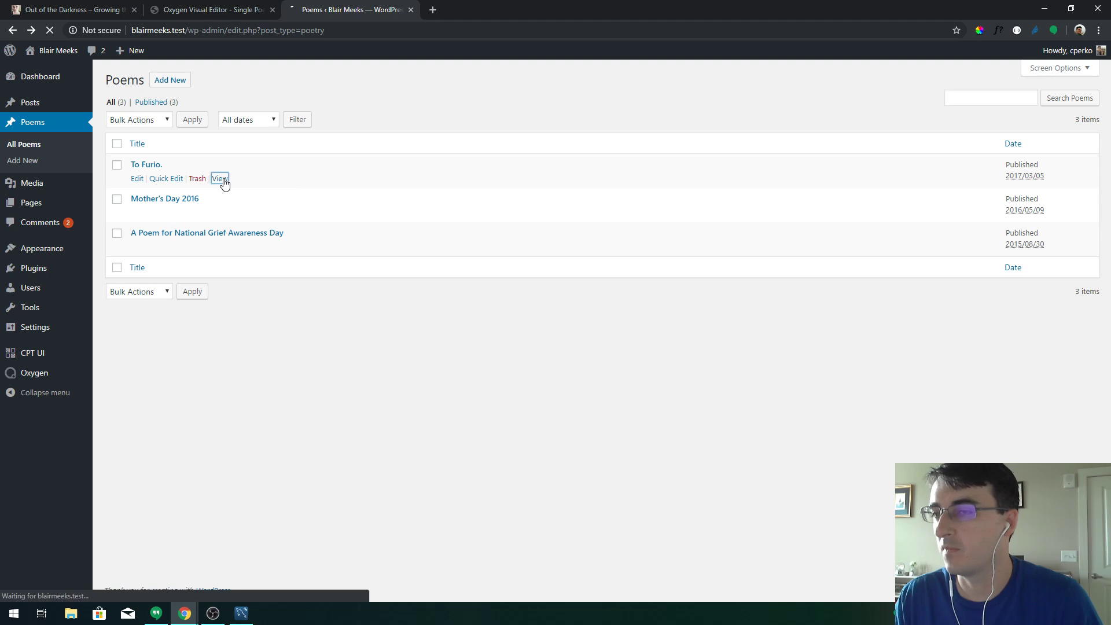
View To Furio. on the live site, then return to the Single Poem visual editor
click(220, 178)
scroll(543, 220, down, 1)
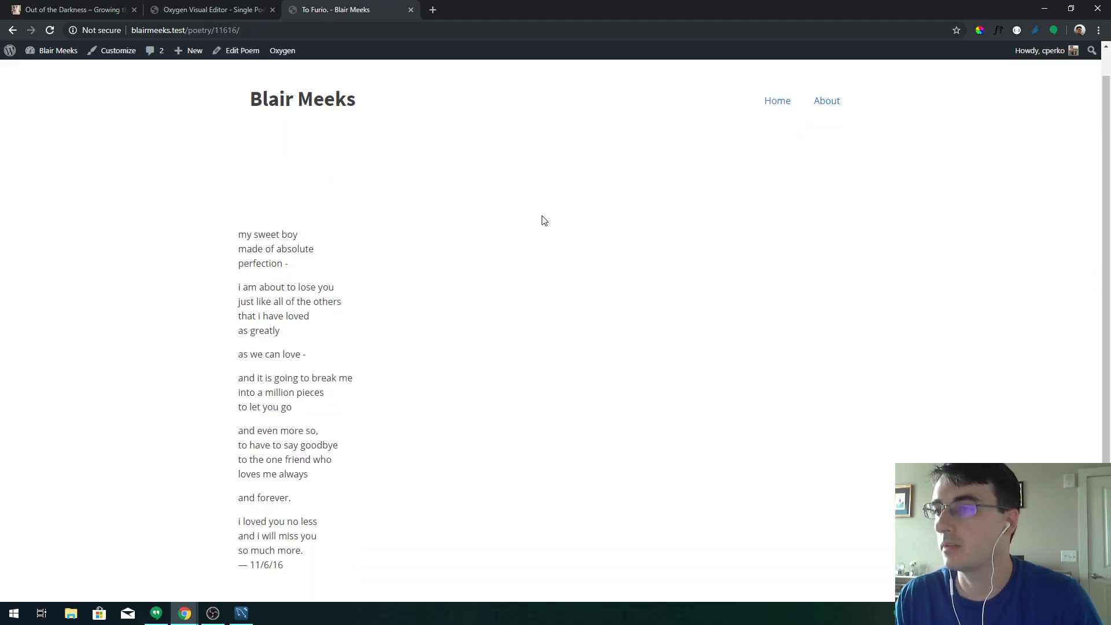
scroll(832, 141, up, 1)
scroll(463, 413, down, 3)
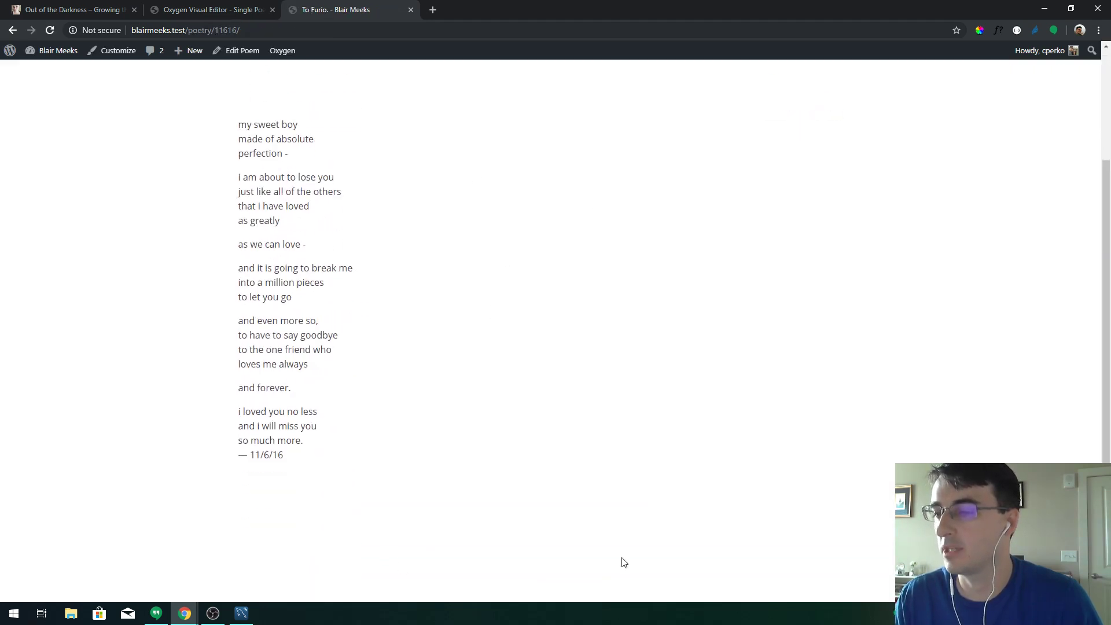
scroll(476, 353, up, 3)
drag(252, 277, 608, 509)
click(385, 199)
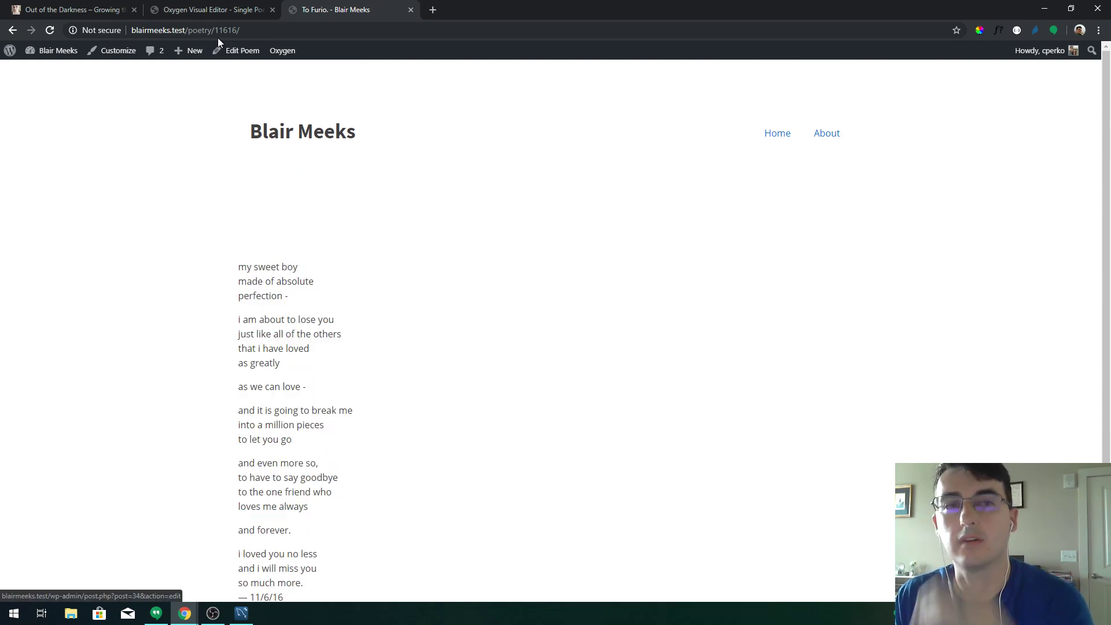
click(198, 8)
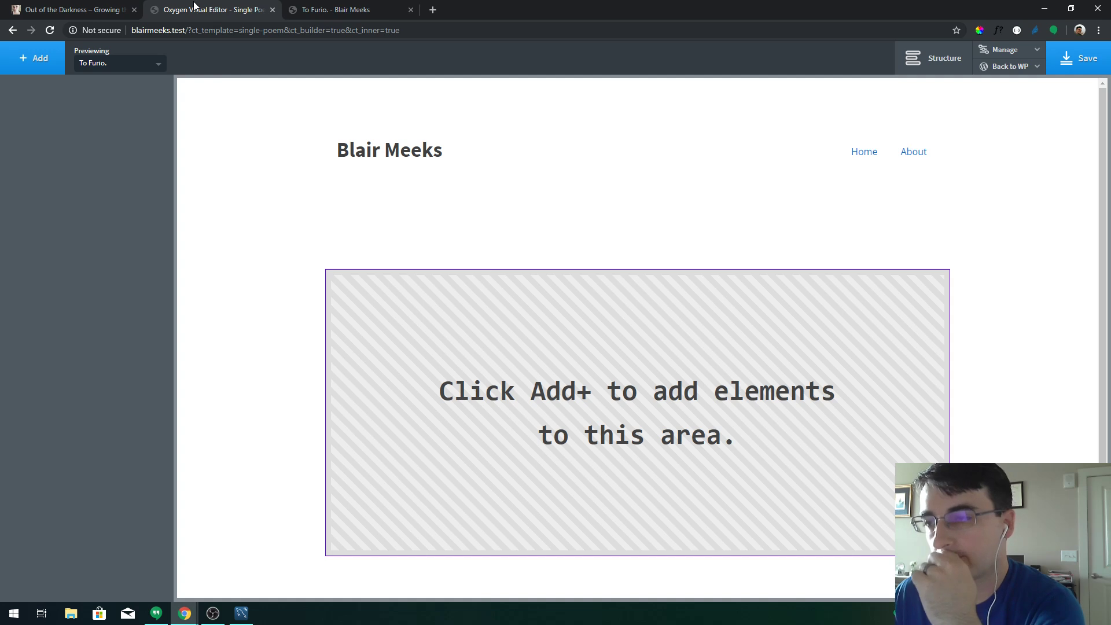
Keep To Furio. as the preview and add an h2 heading to the template
click(932, 57)
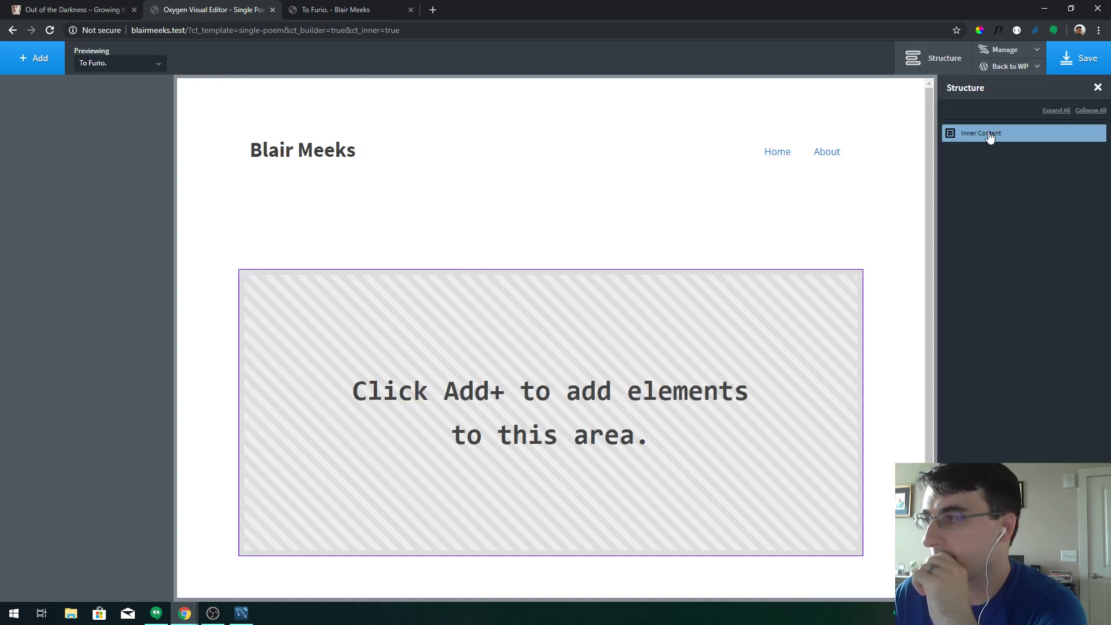
click(36, 58)
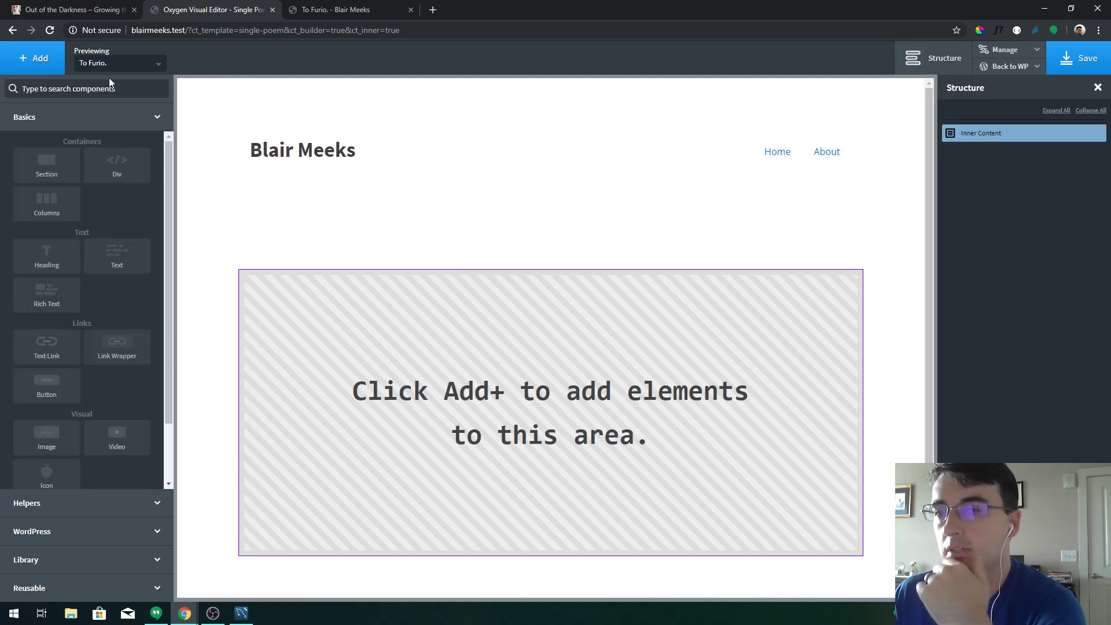
click(126, 66)
click(126, 66)
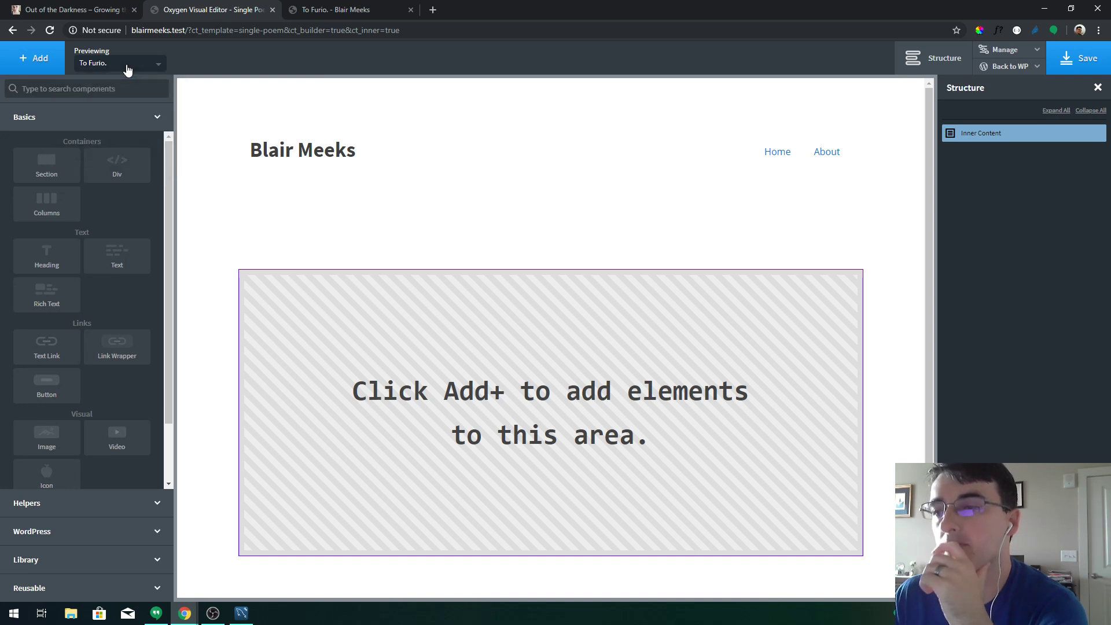
click(87, 88)
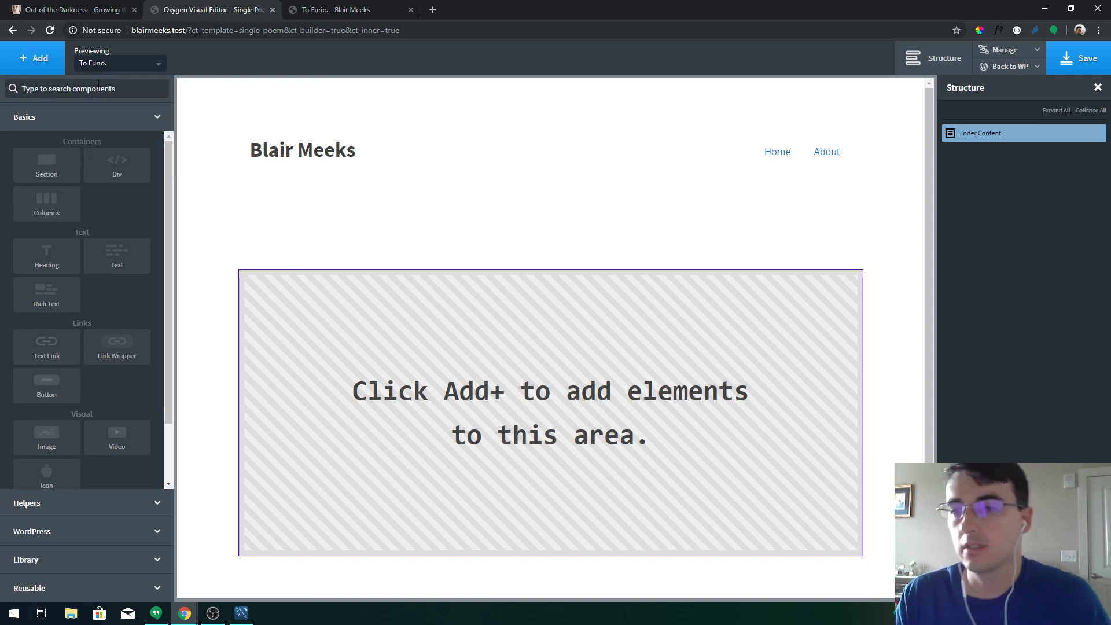
click(68, 255)
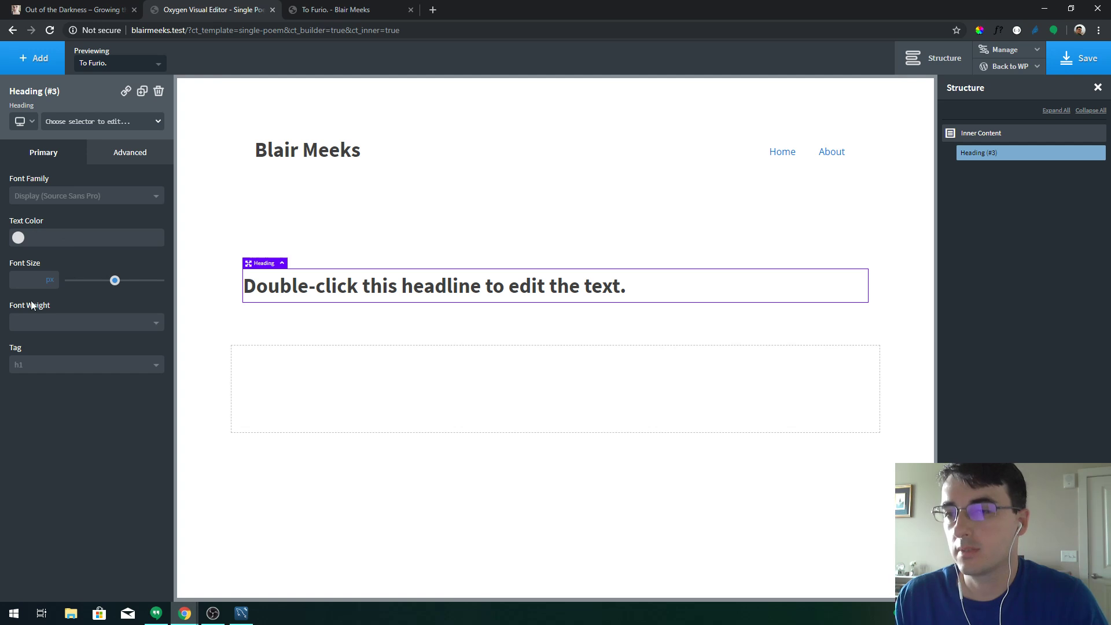
click(64, 364)
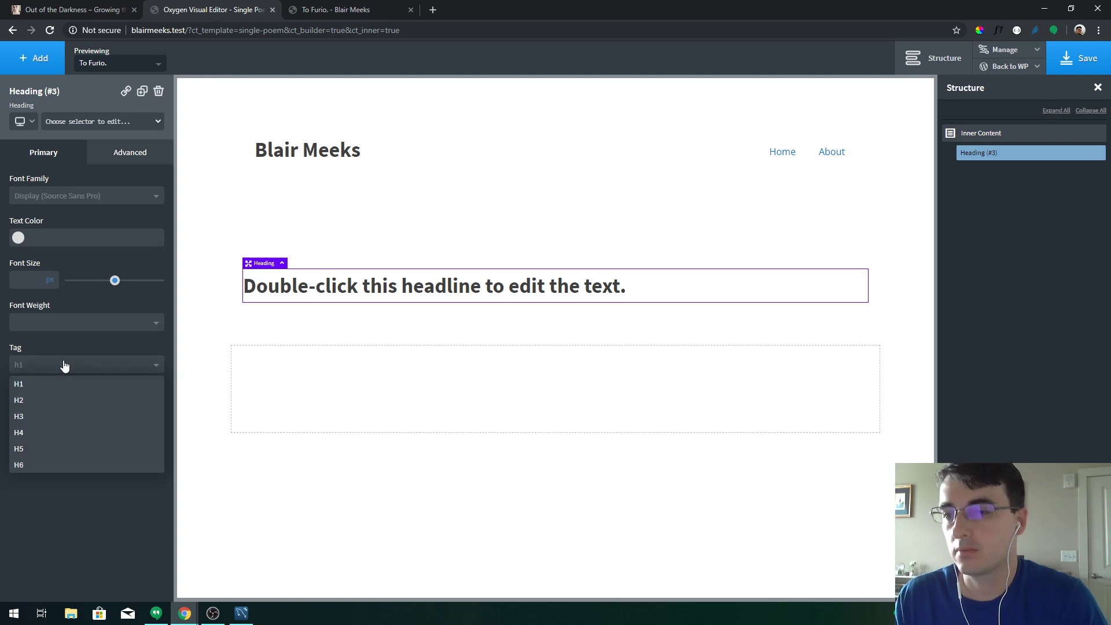
click(56, 402)
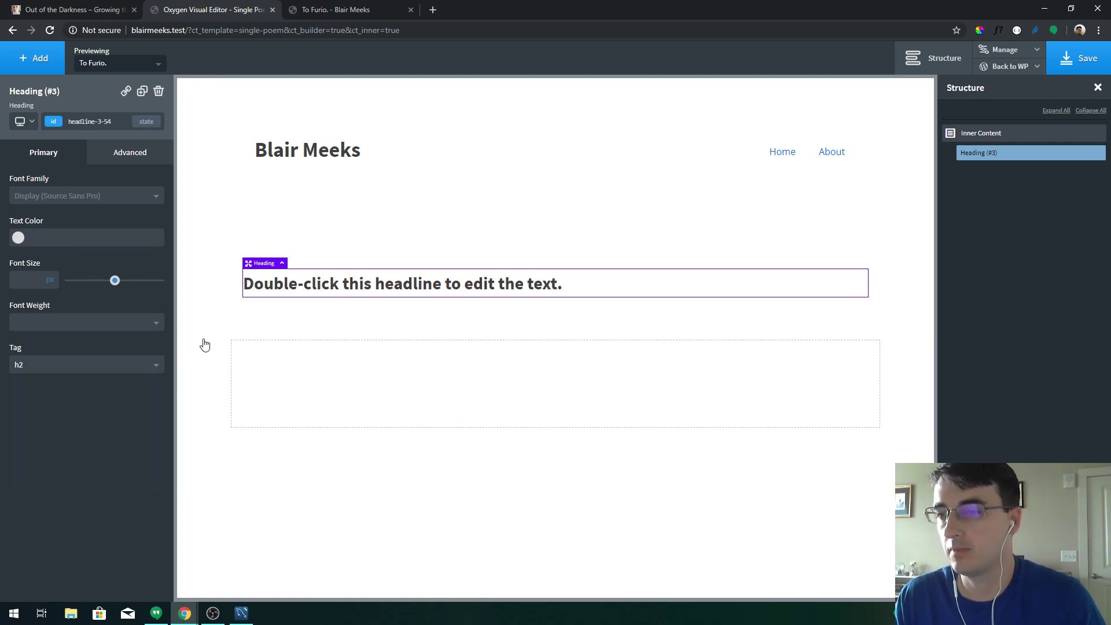
Fill the heading with the dynamic Post Title and select it to view its settings
double_click(419, 284)
click(657, 64)
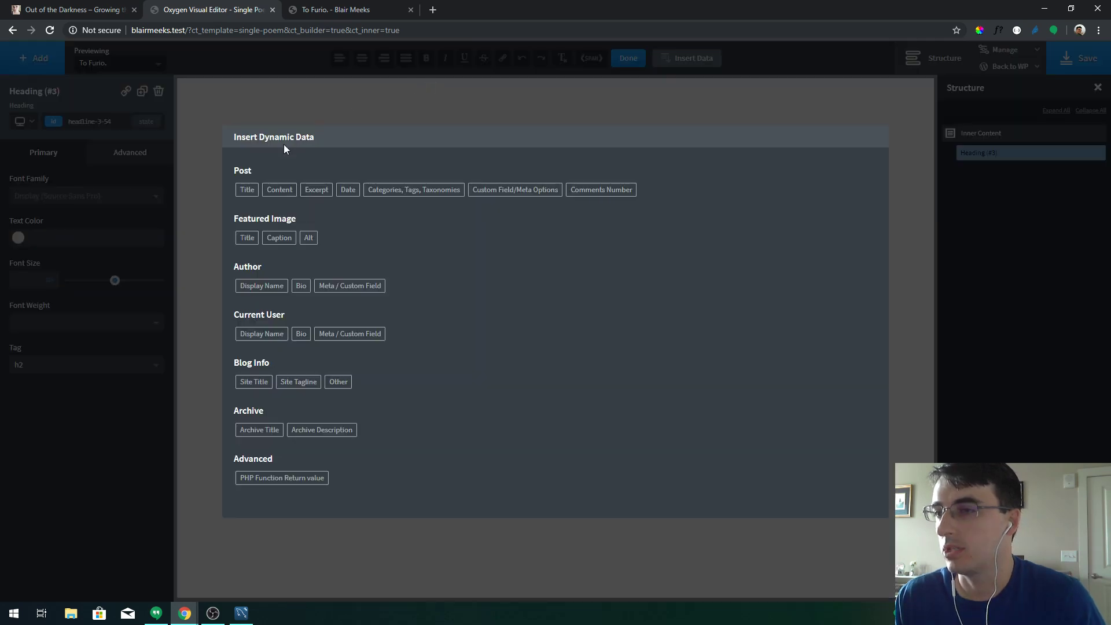
click(251, 186)
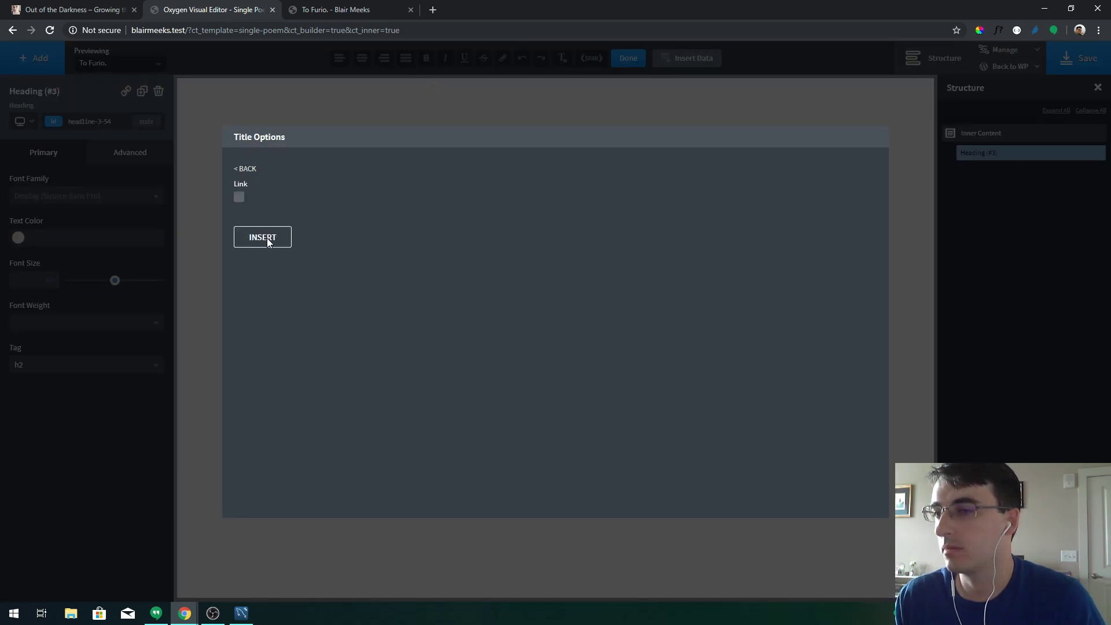
click(263, 238)
click(488, 306)
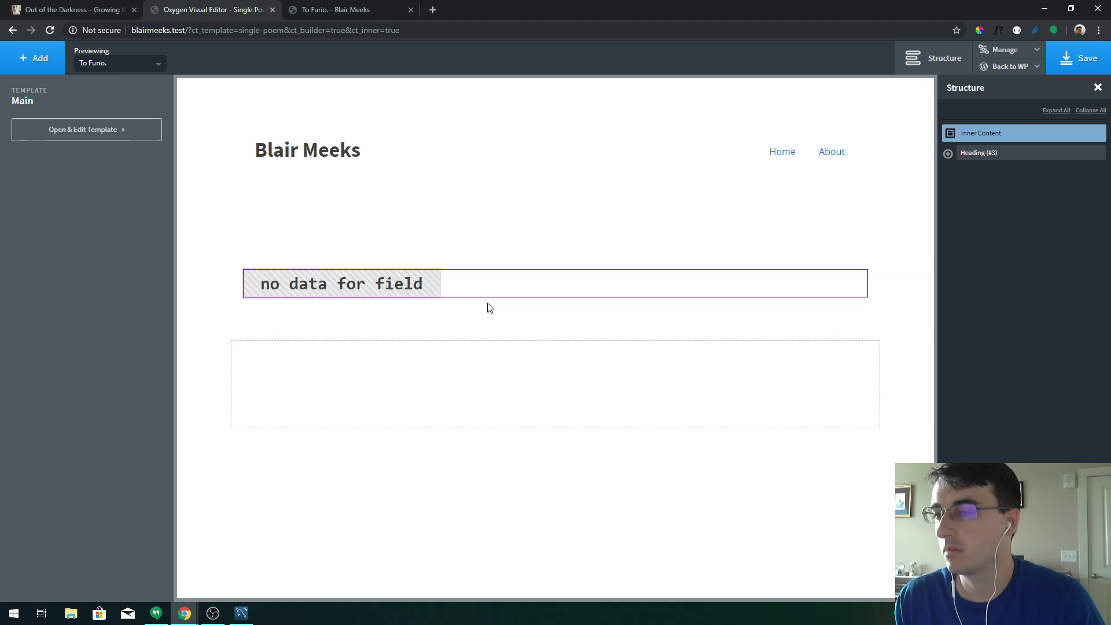
click(420, 285)
click(485, 365)
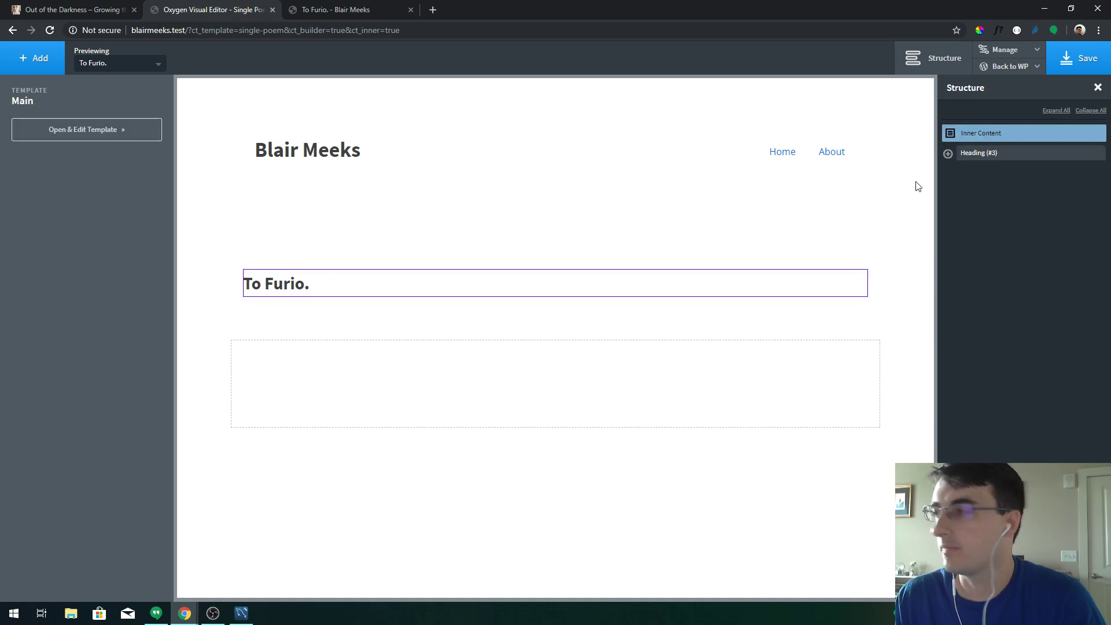
click(948, 153)
click(984, 153)
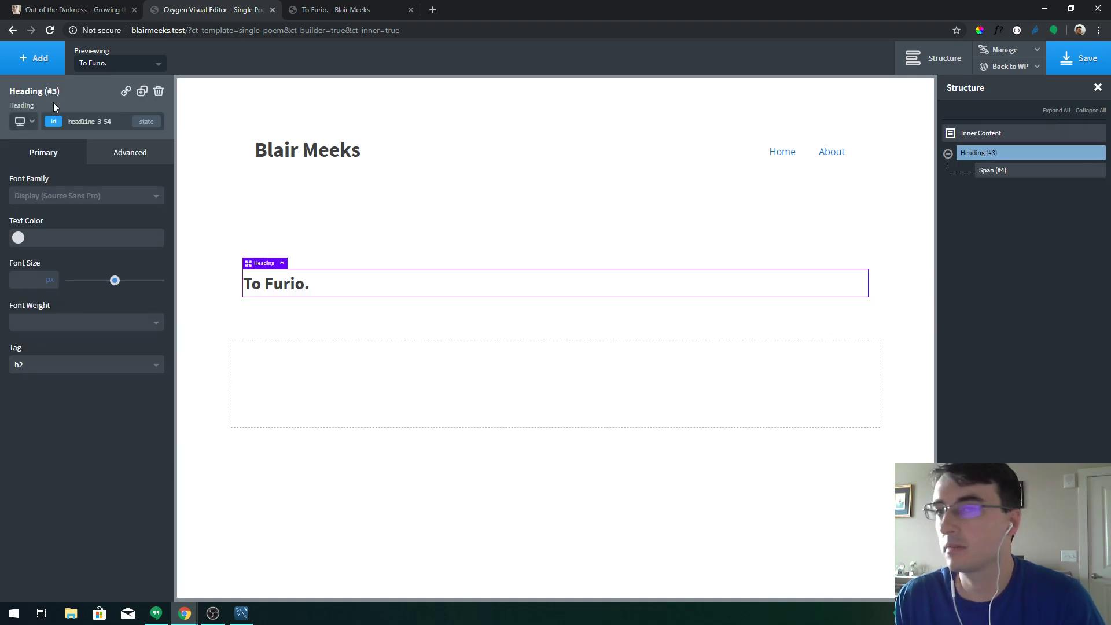
Insert an Inner Content element below the title heading so To Furio.'s lines render
click(40, 57)
text(inner)
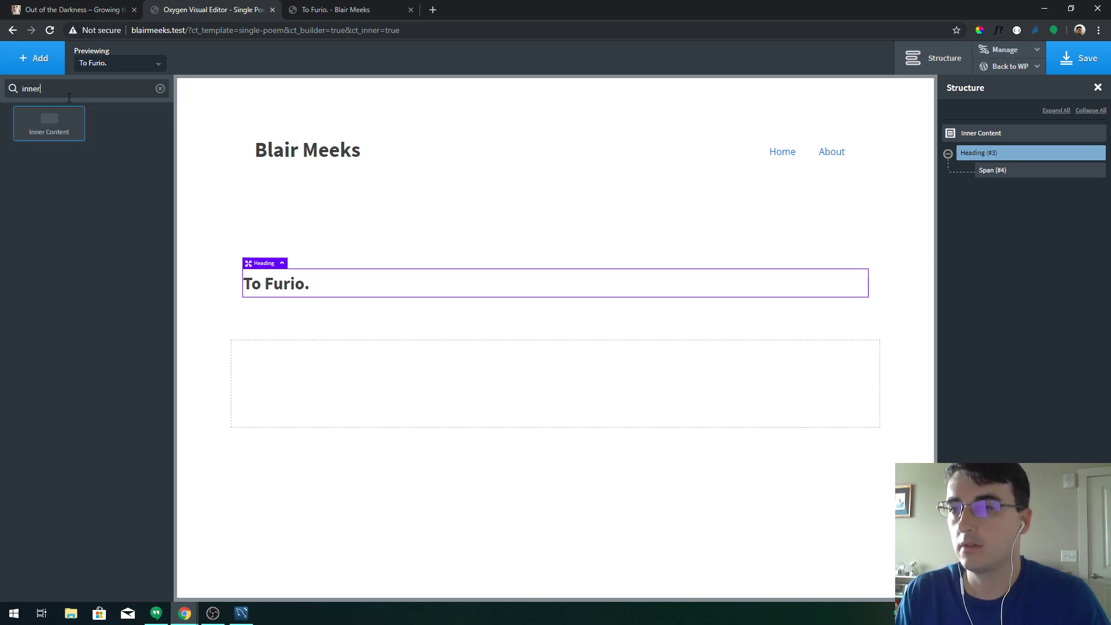
click(52, 122)
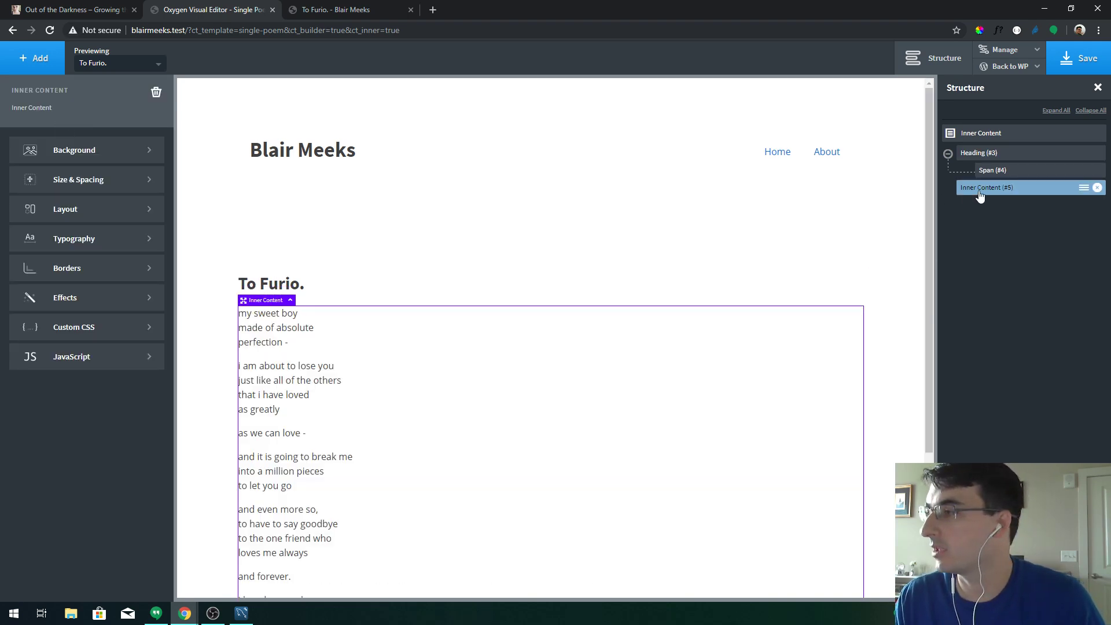
scroll(537, 238, down, 3)
scroll(537, 238, up, 3)
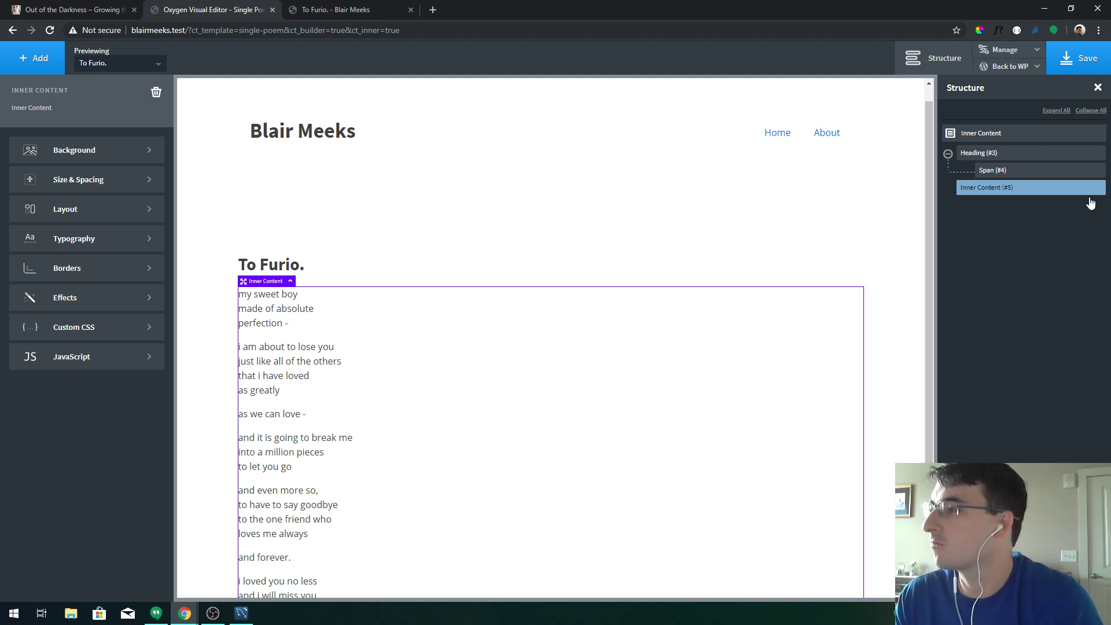
click(990, 135)
Add a new Section to the template and set its HTML tag to article
click(34, 58)
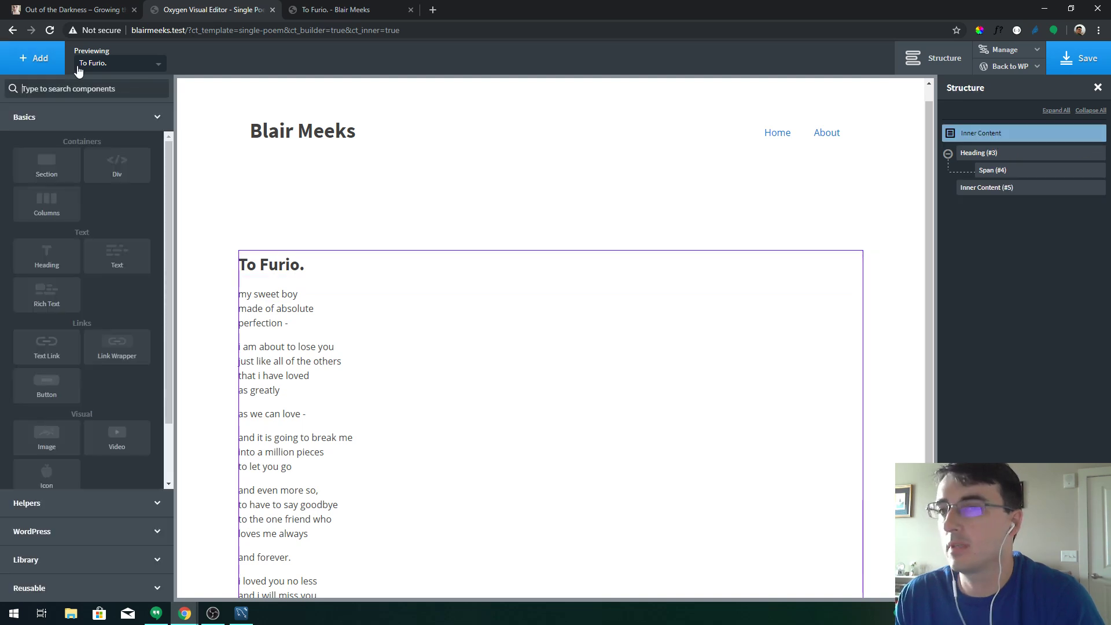
click(55, 165)
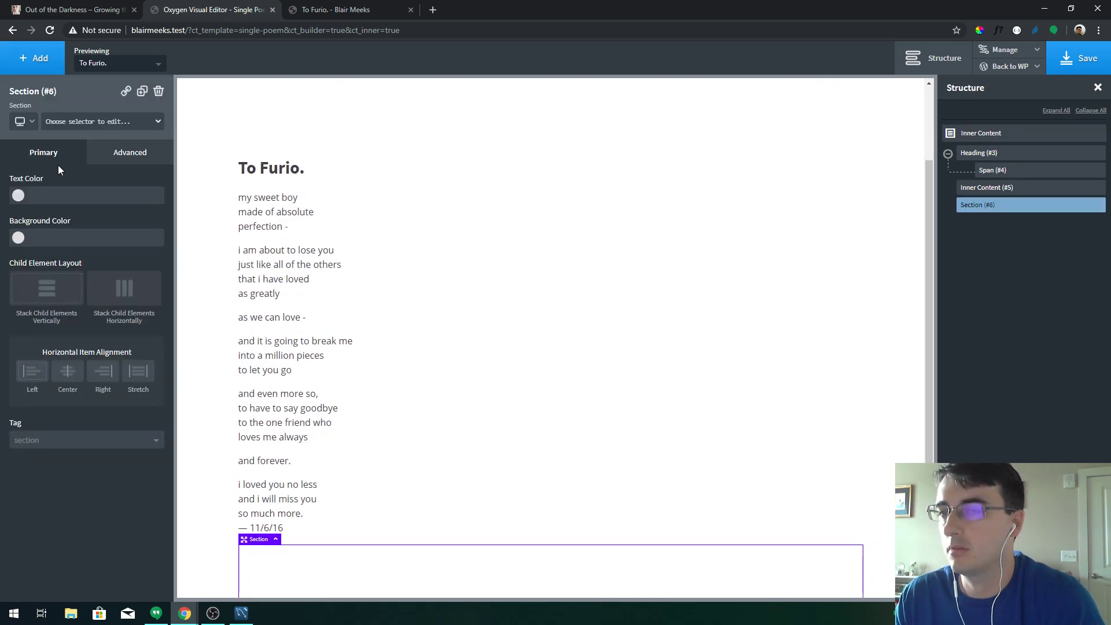
click(122, 441)
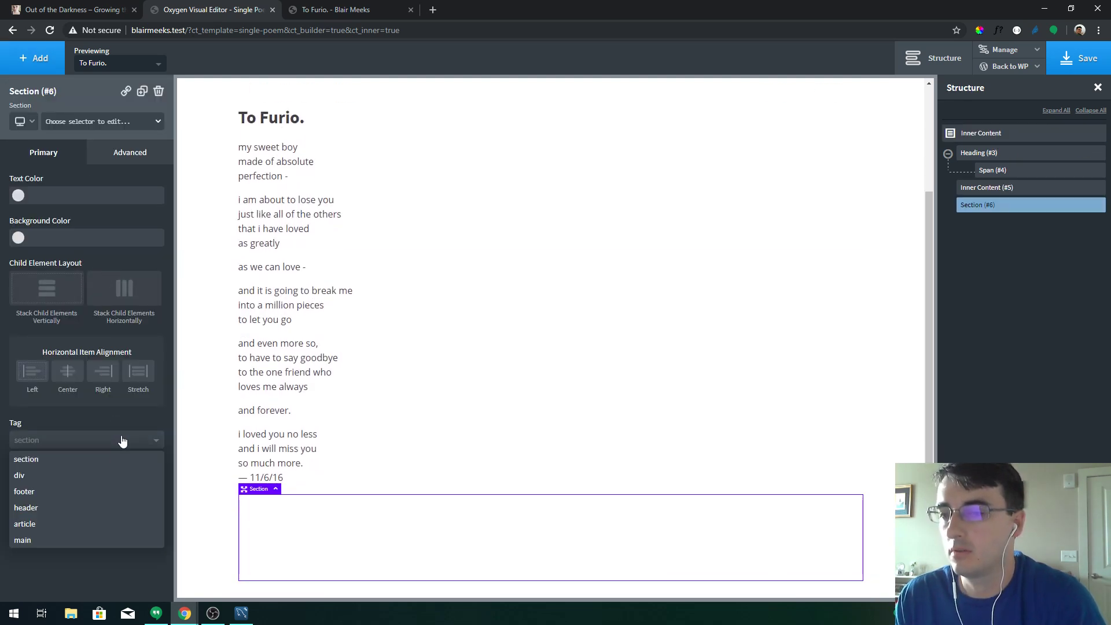
click(97, 531)
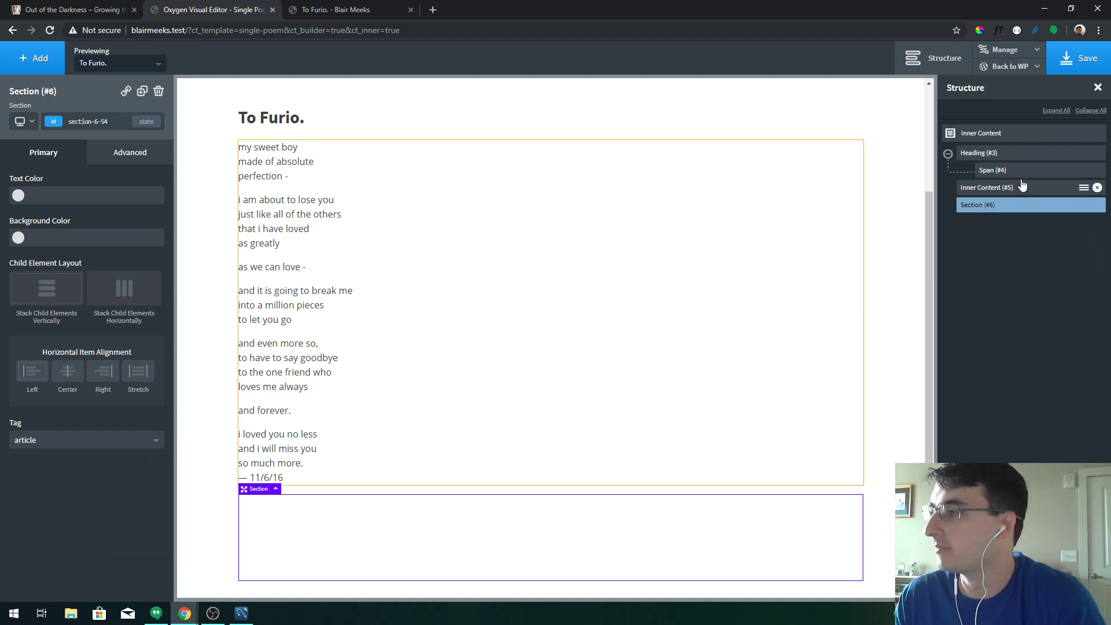
Move the To Furio. heading and the poem's Inner Content into the new article section
mouse_move(984, 153)
mouse_down()
mouse_move(1004, 216)
mouse_move(1005, 193)
mouse_move(984, 175)
mouse_move(997, 170)
mouse_up()
click(948, 154)
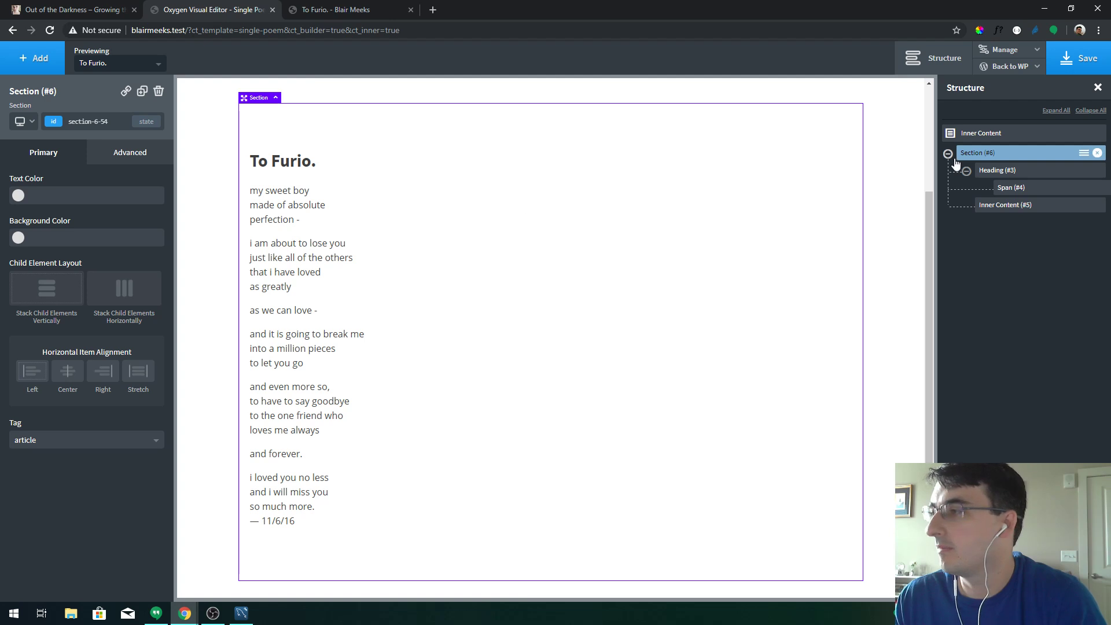
click(135, 157)
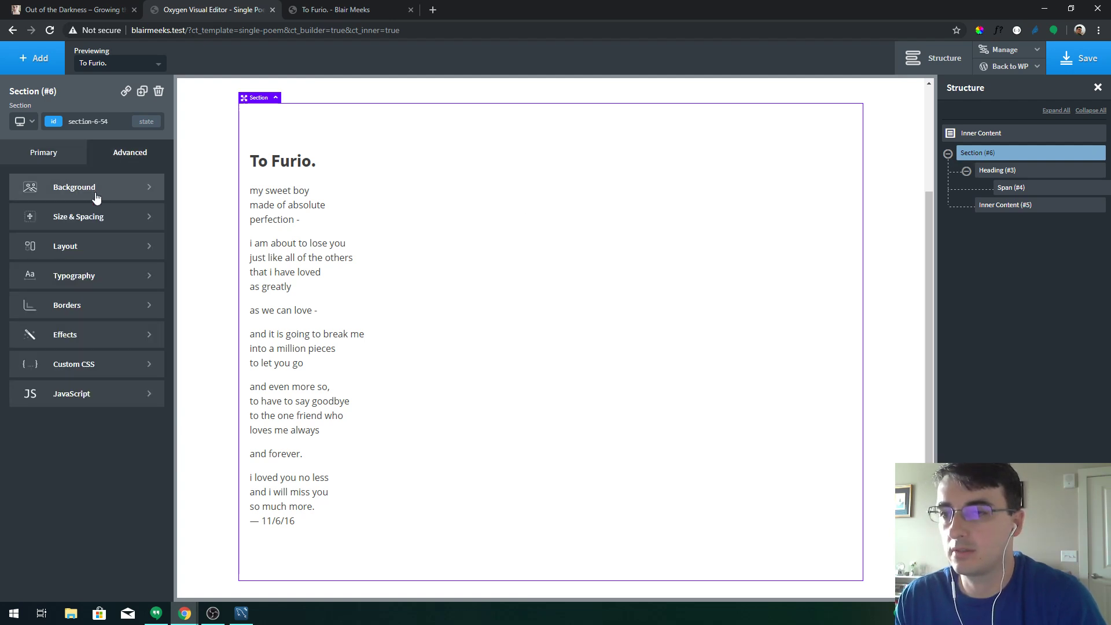
Set the section's width to 600 px under Size & Spacing
click(104, 218)
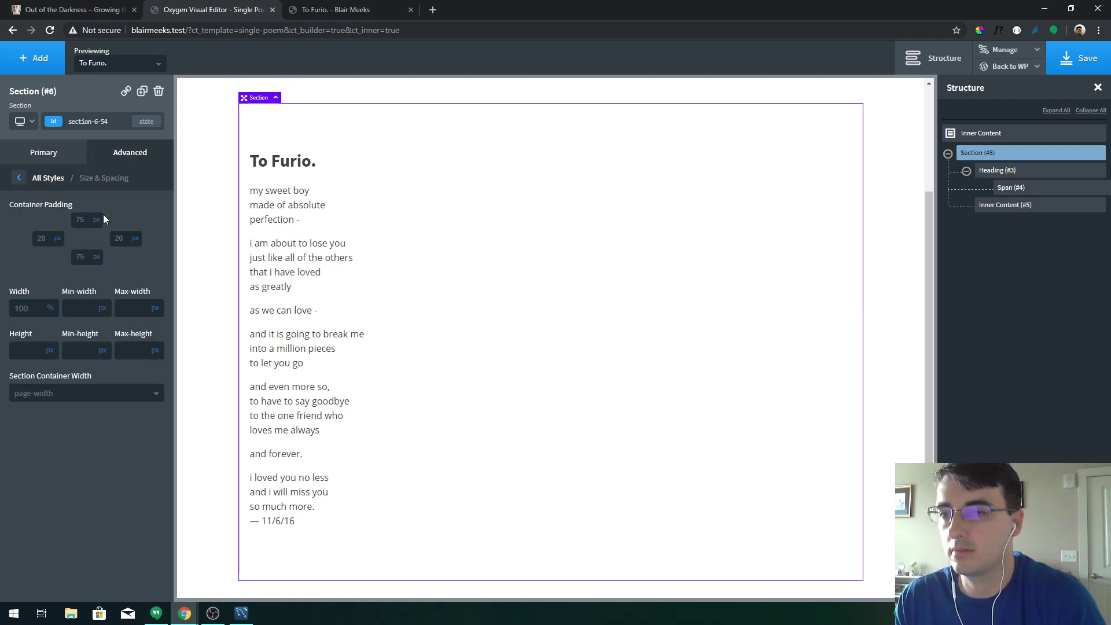
double_click(34, 309)
click(50, 311)
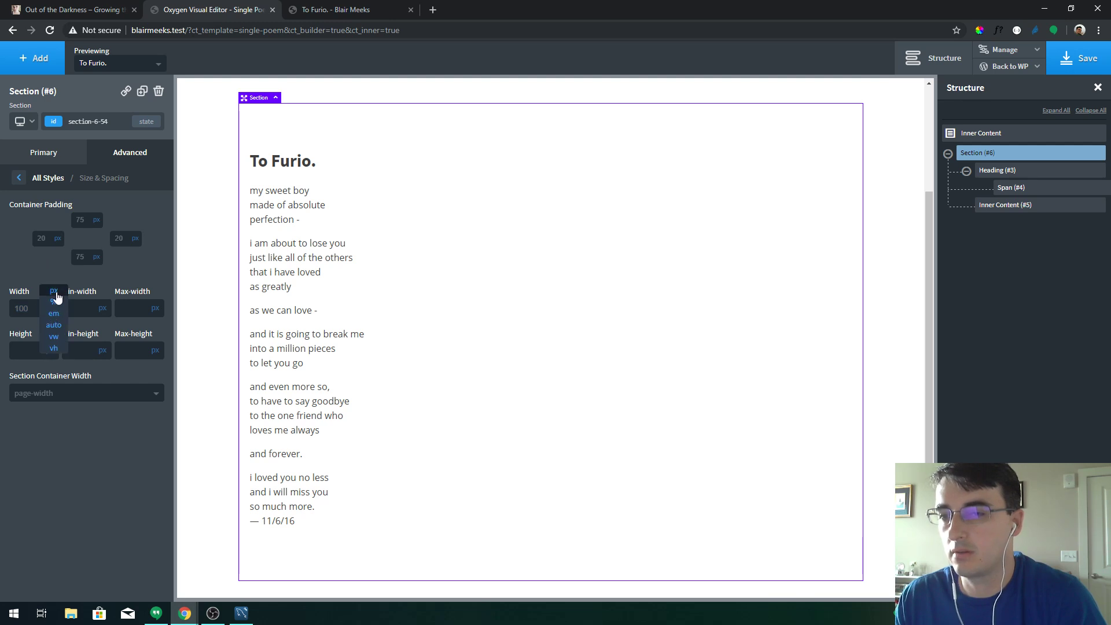
click(54, 292)
click(35, 306)
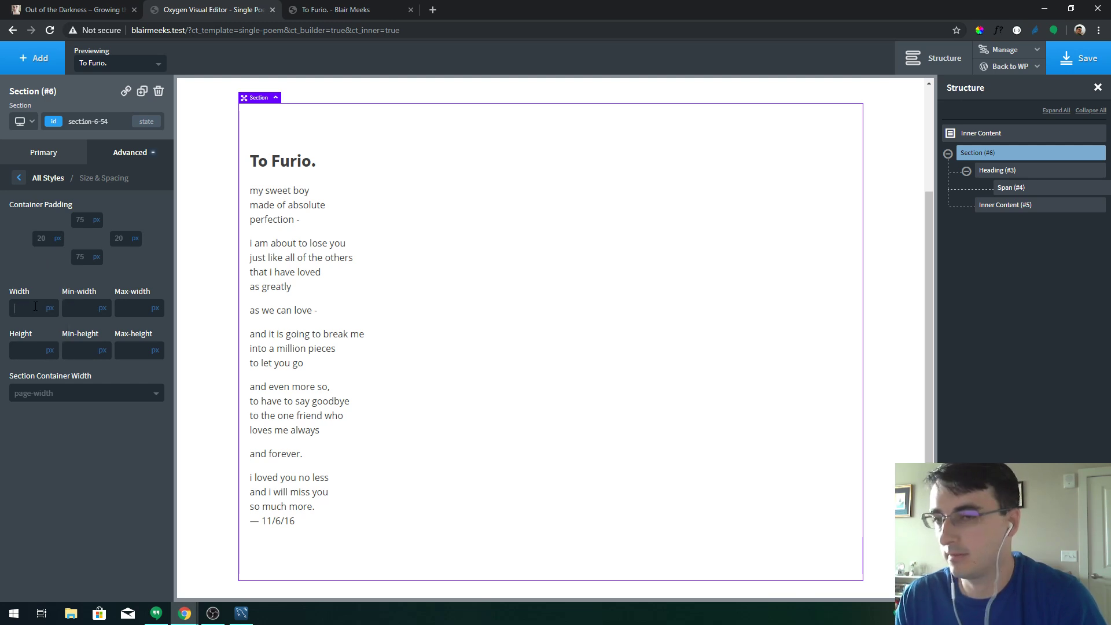
text(600)
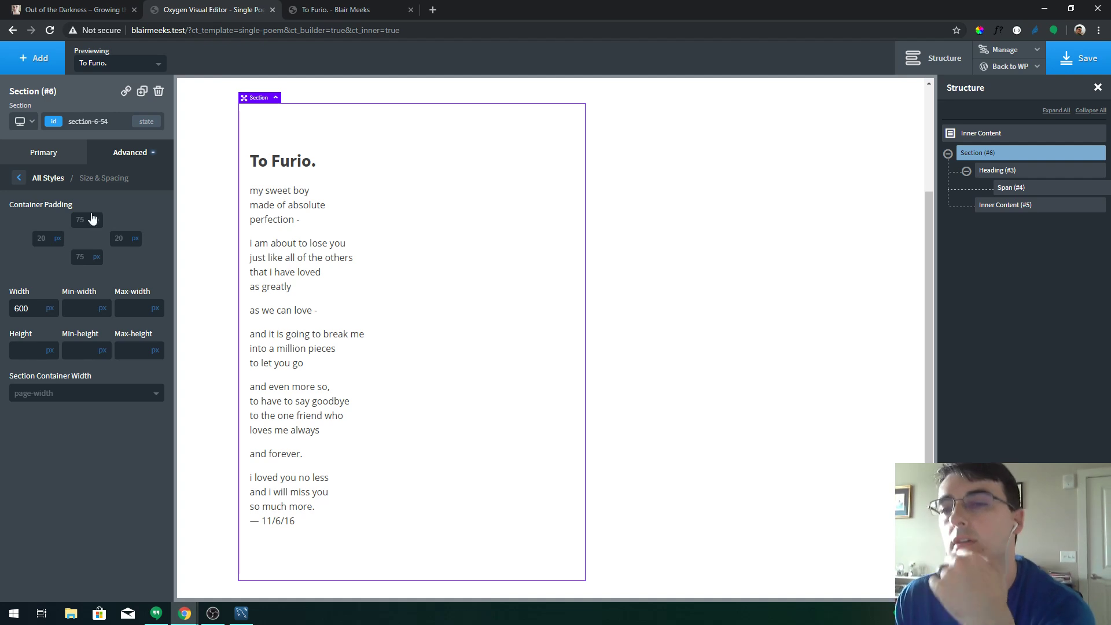
Look through the section's Layout and Background settings for a way to centre it
click(49, 178)
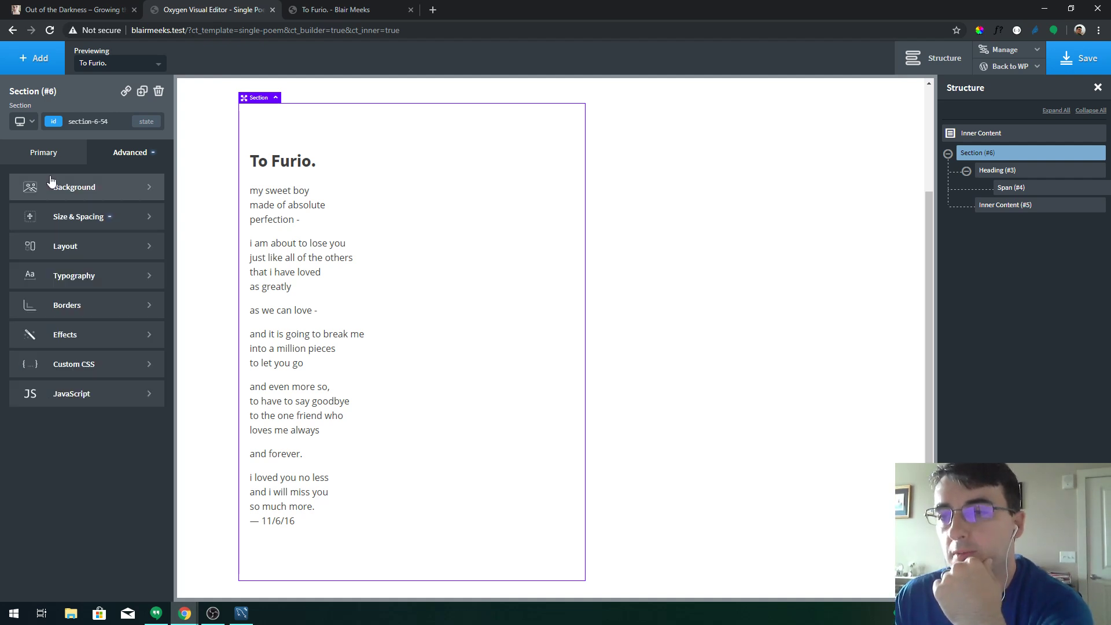
click(87, 213)
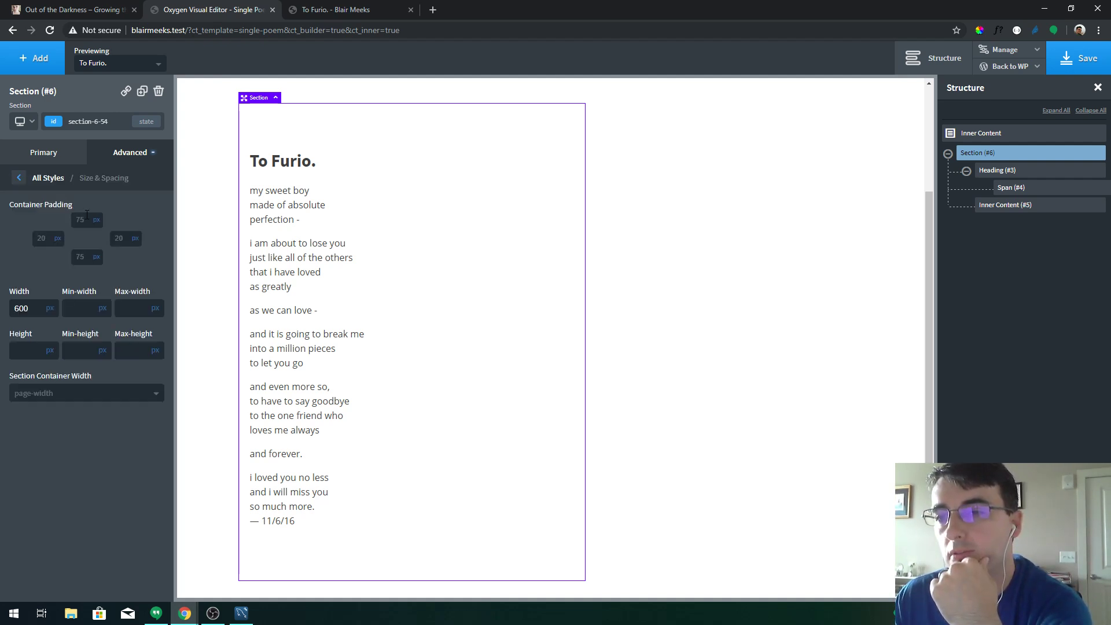
click(56, 181)
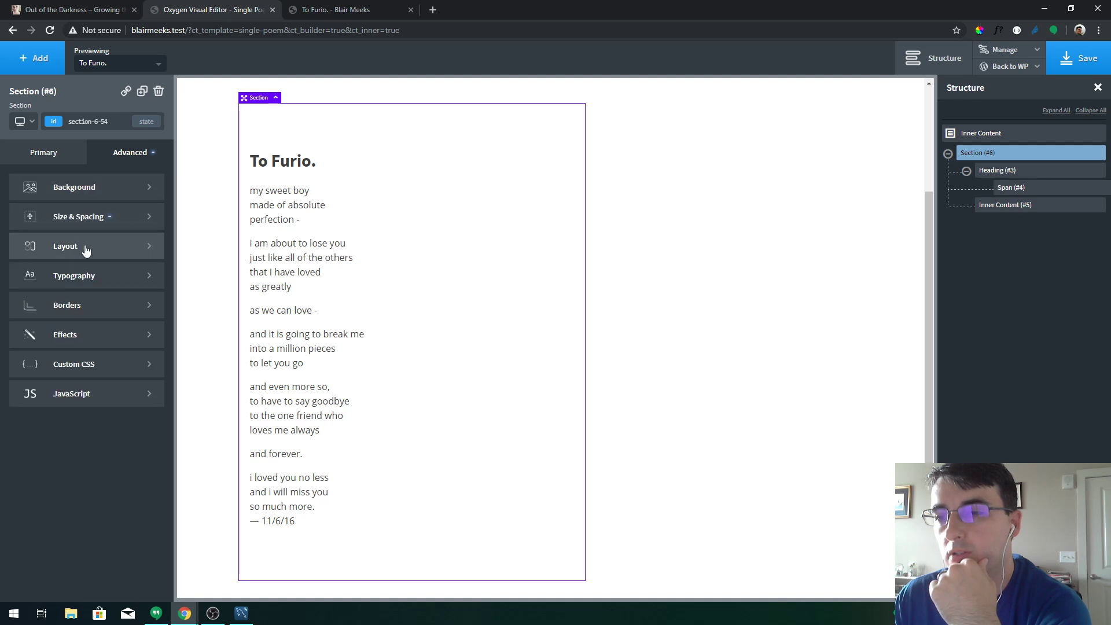
click(86, 249)
click(52, 180)
click(82, 188)
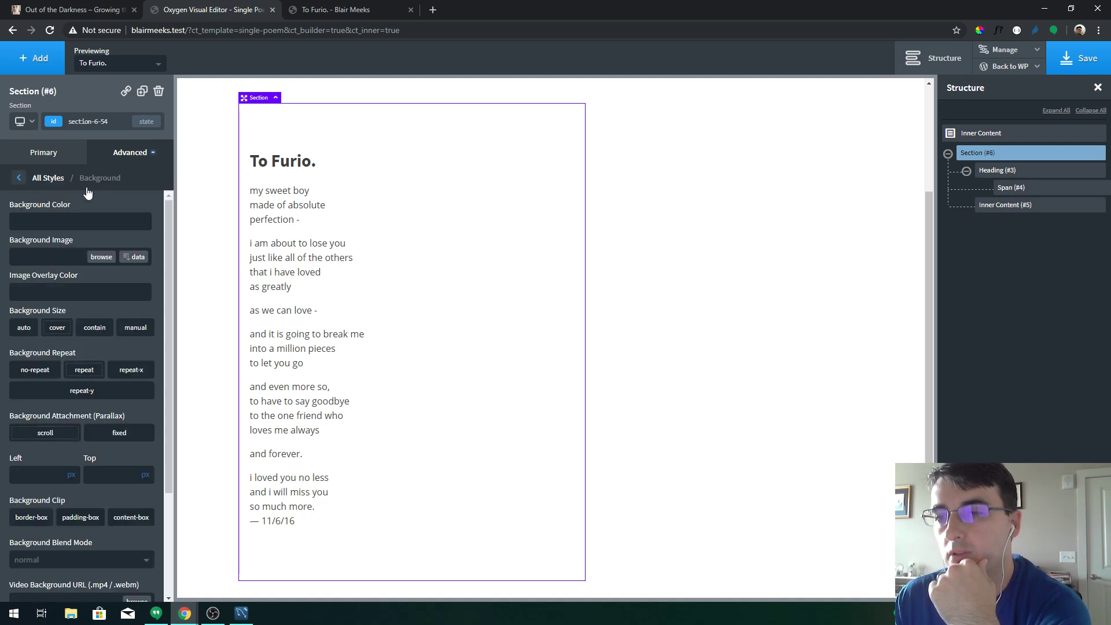
click(47, 179)
click(85, 213)
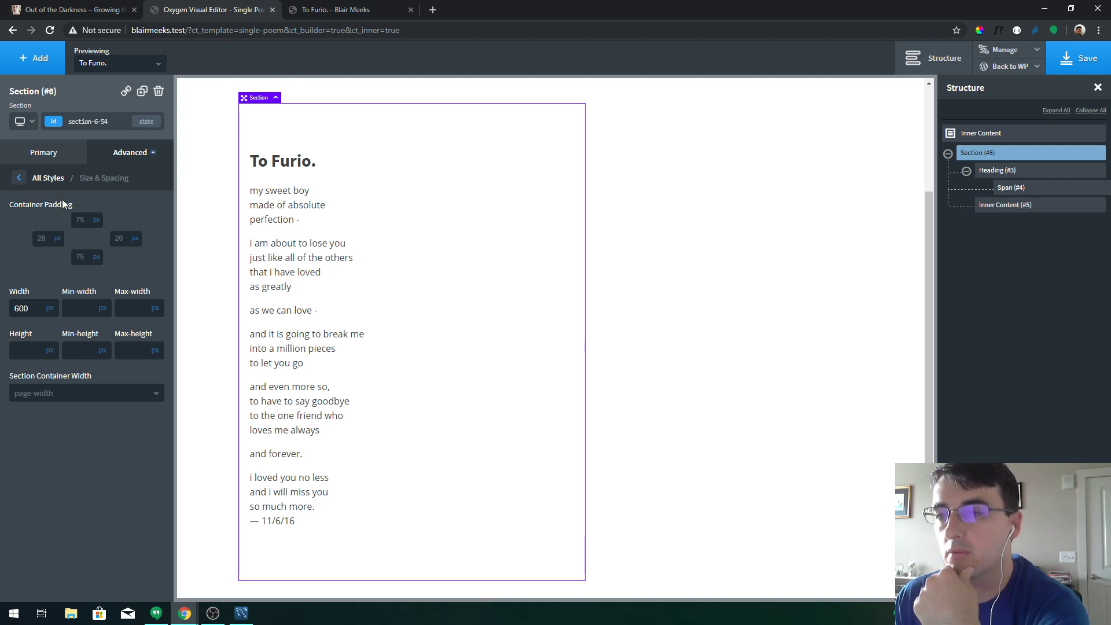
Give the section a custom 600 px container width, clear the fixed width, and save
click(58, 399)
click(63, 444)
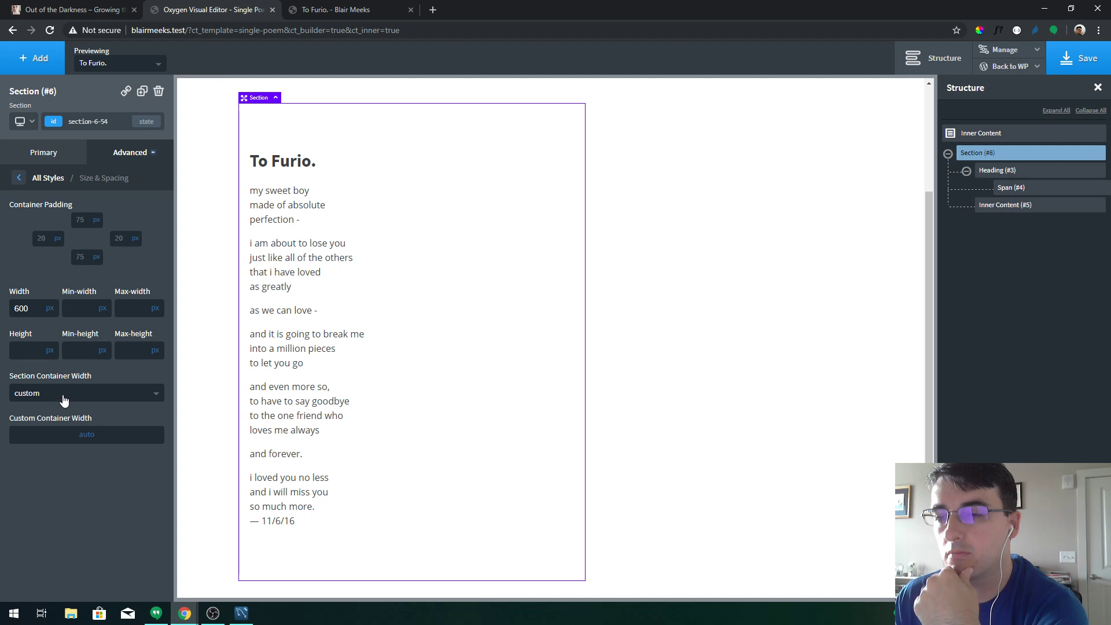
click(62, 397)
click(68, 422)
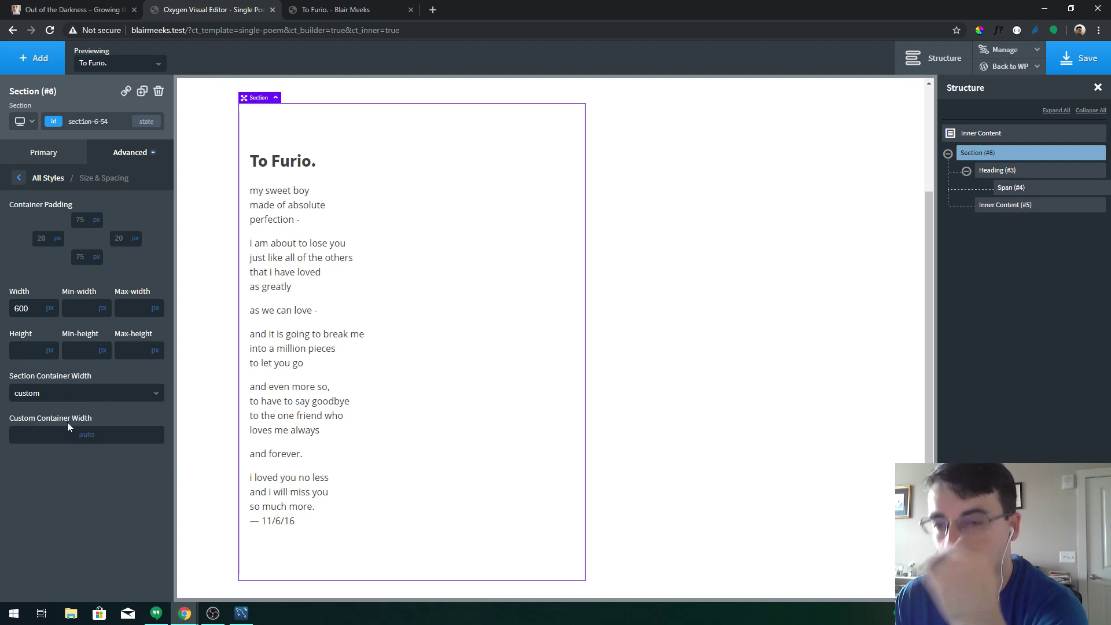
click(91, 426)
click(90, 422)
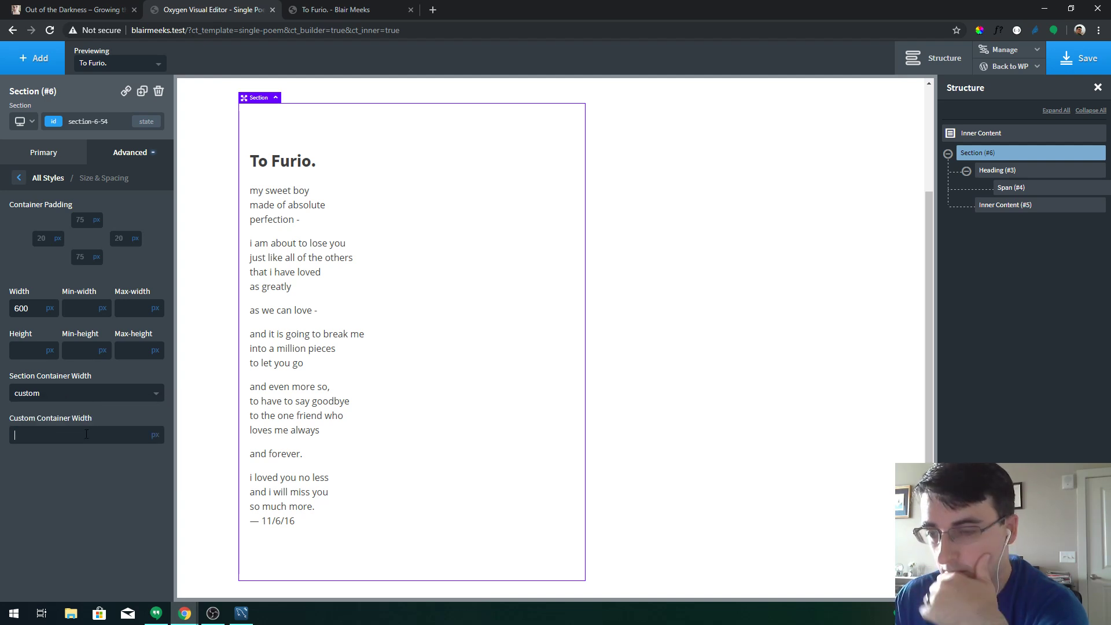
click(86, 435)
text(600)
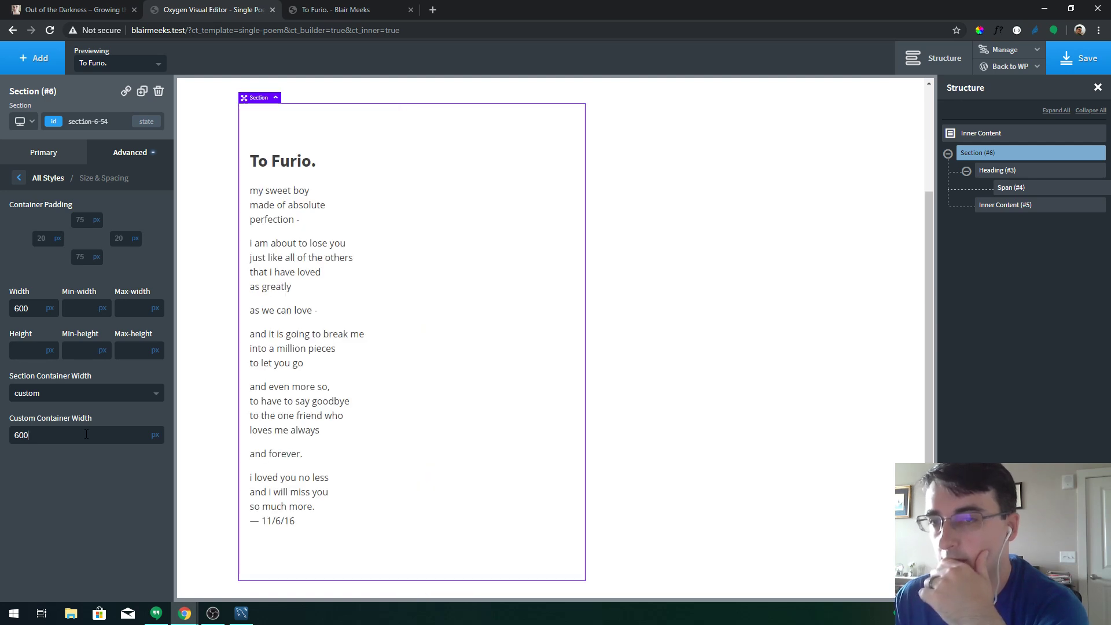
key(BackSpace)
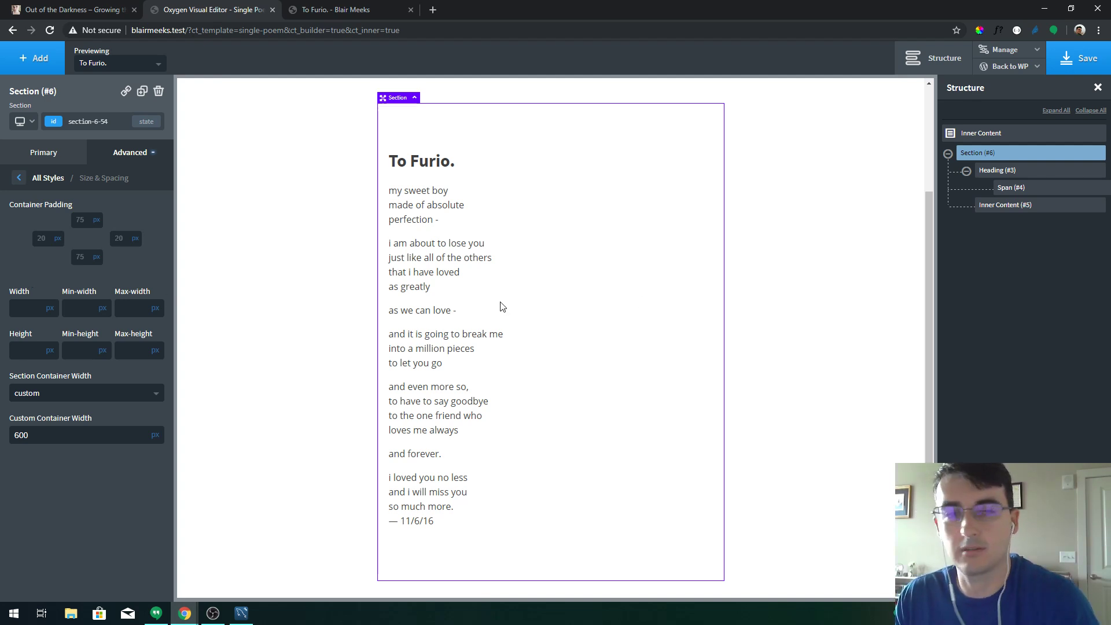
scroll(727, 380, up, 3)
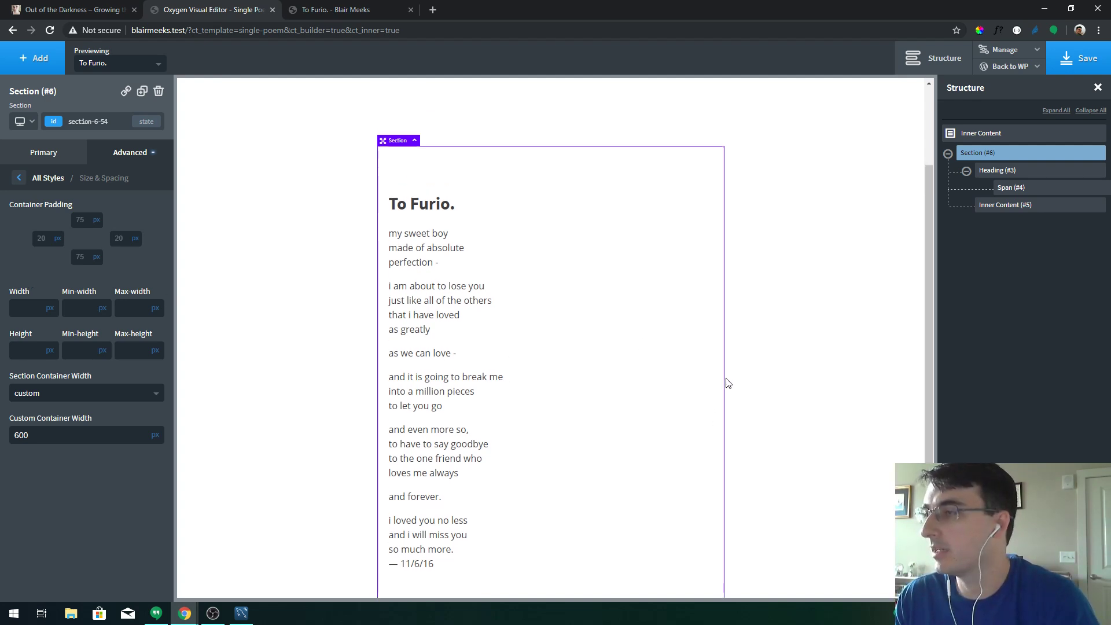
click(1083, 74)
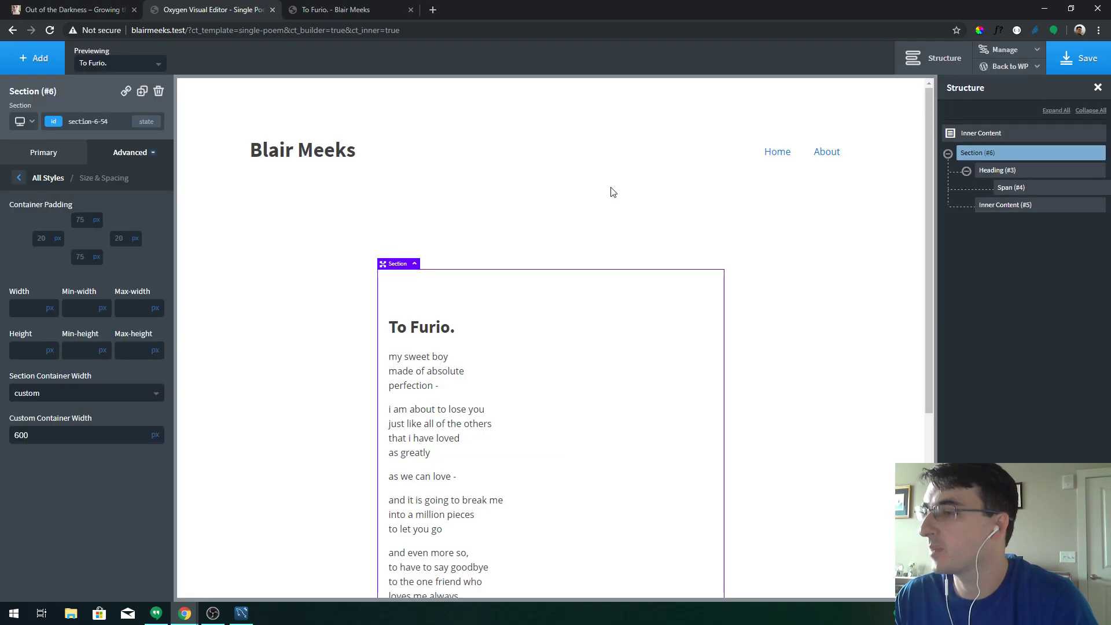
Change the global Display font to Noto Sans in Global Styles and save
click(991, 173)
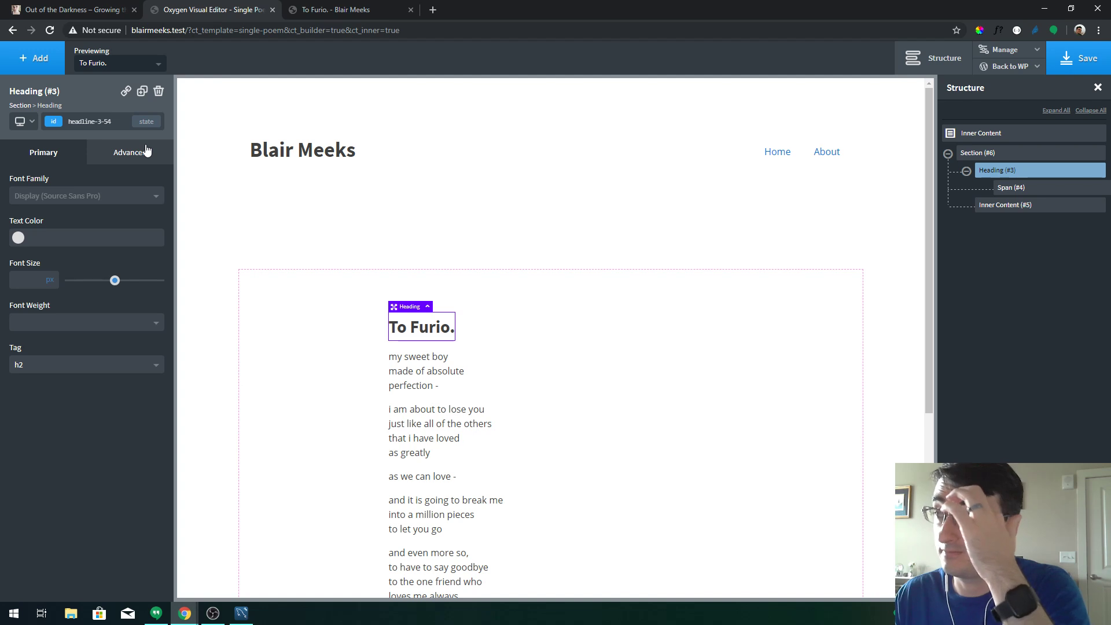
click(1005, 50)
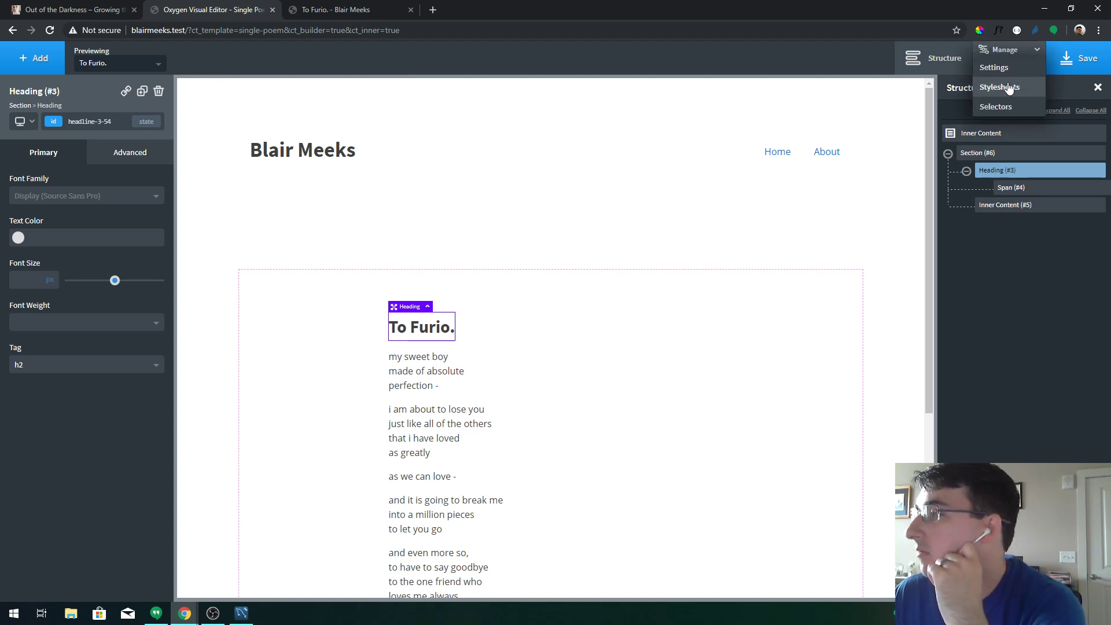
click(1006, 68)
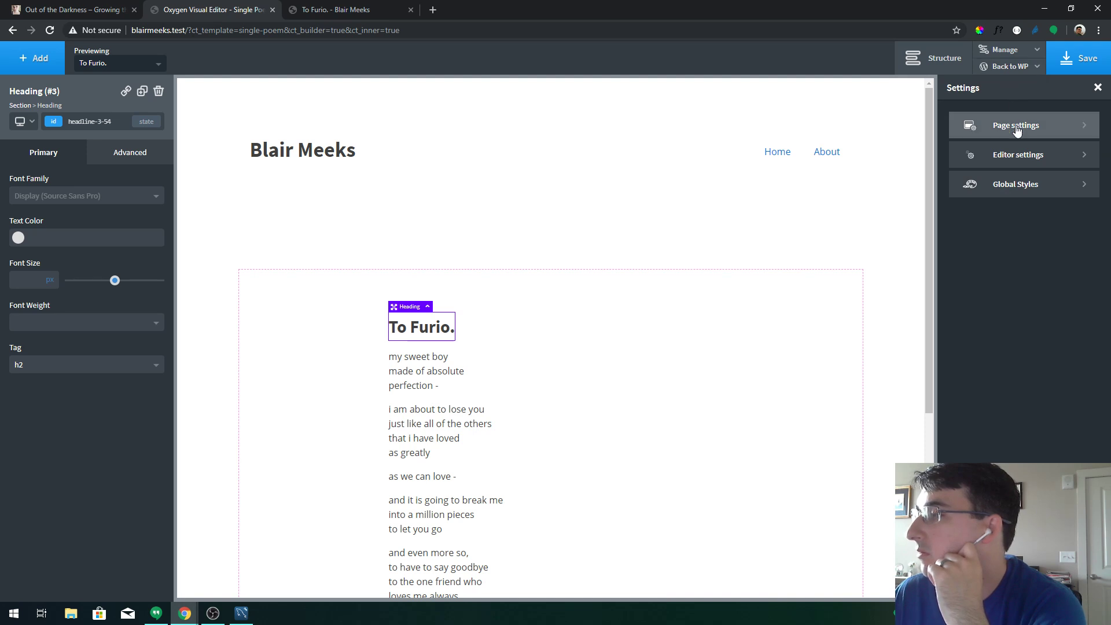
click(1020, 184)
click(1023, 190)
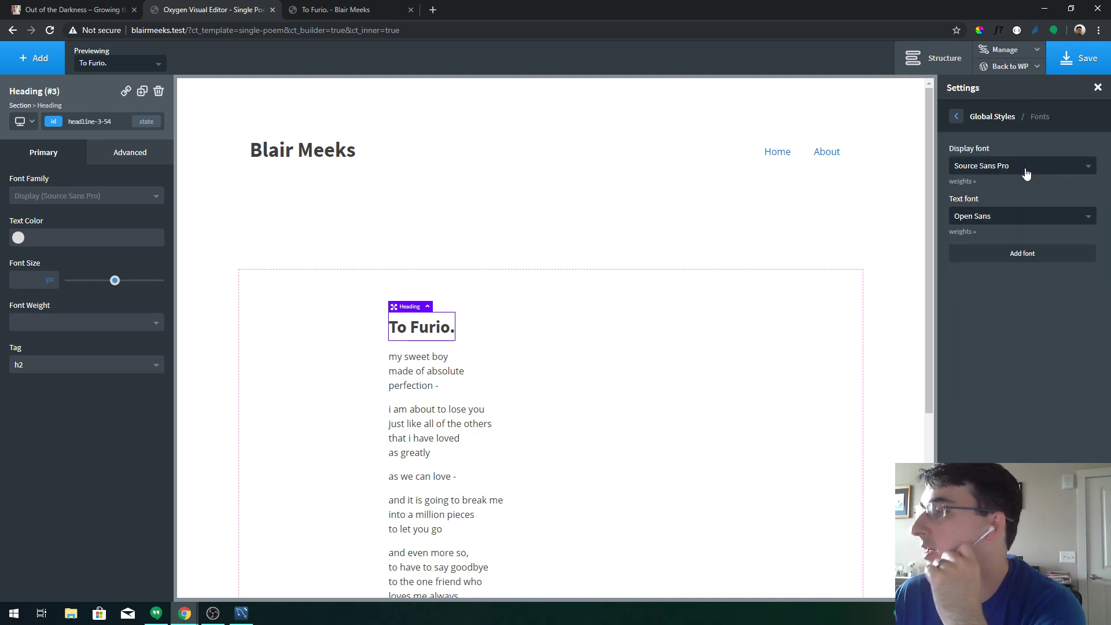
click(1027, 172)
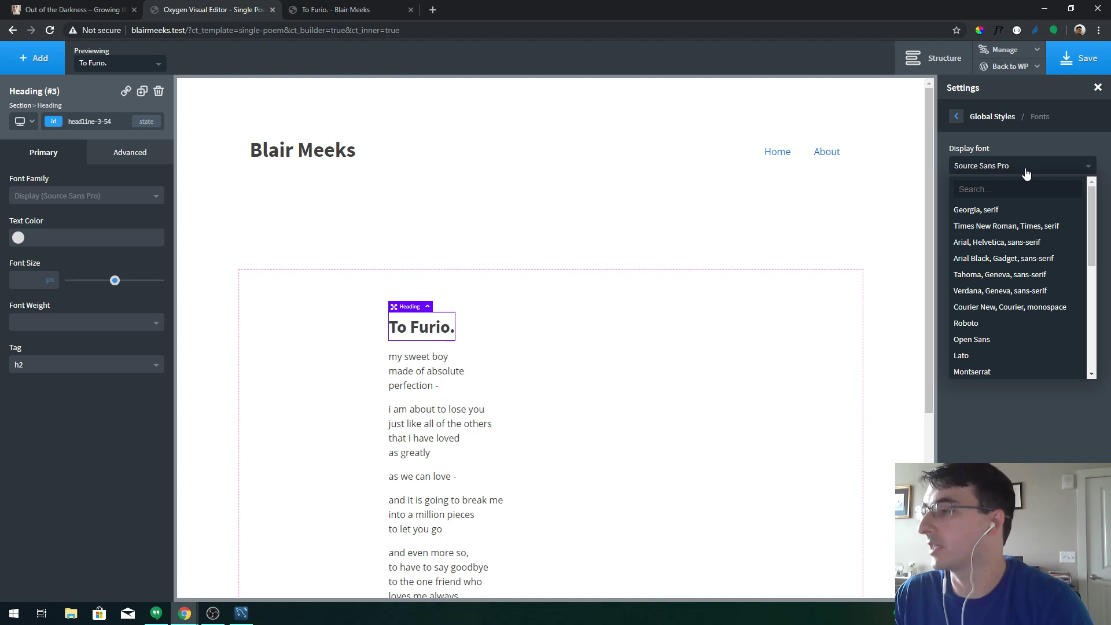
click(997, 340)
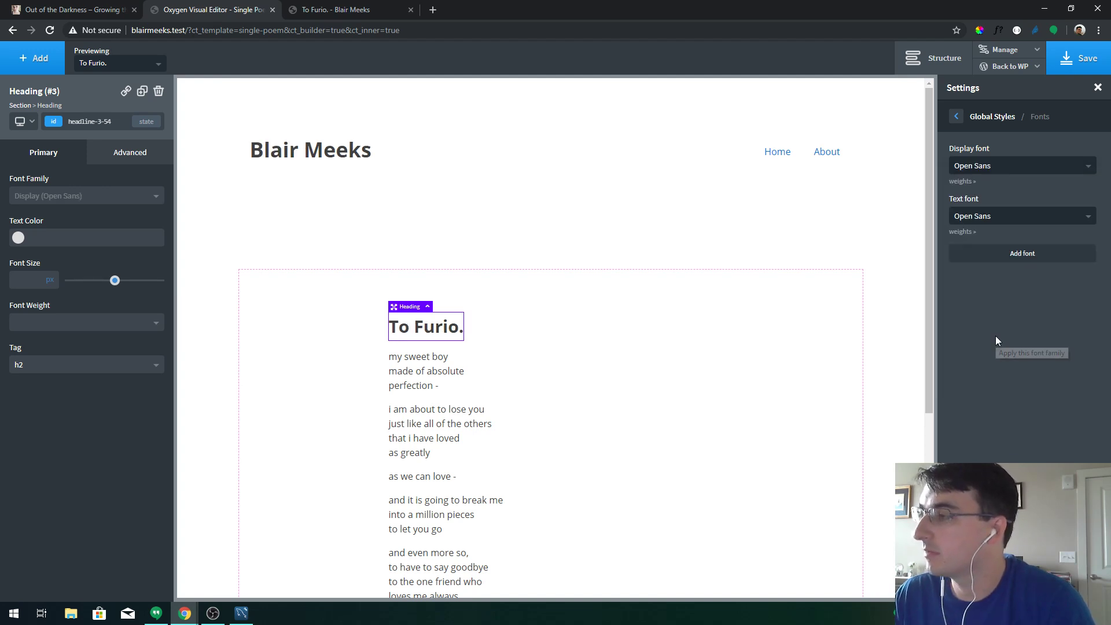
click(999, 165)
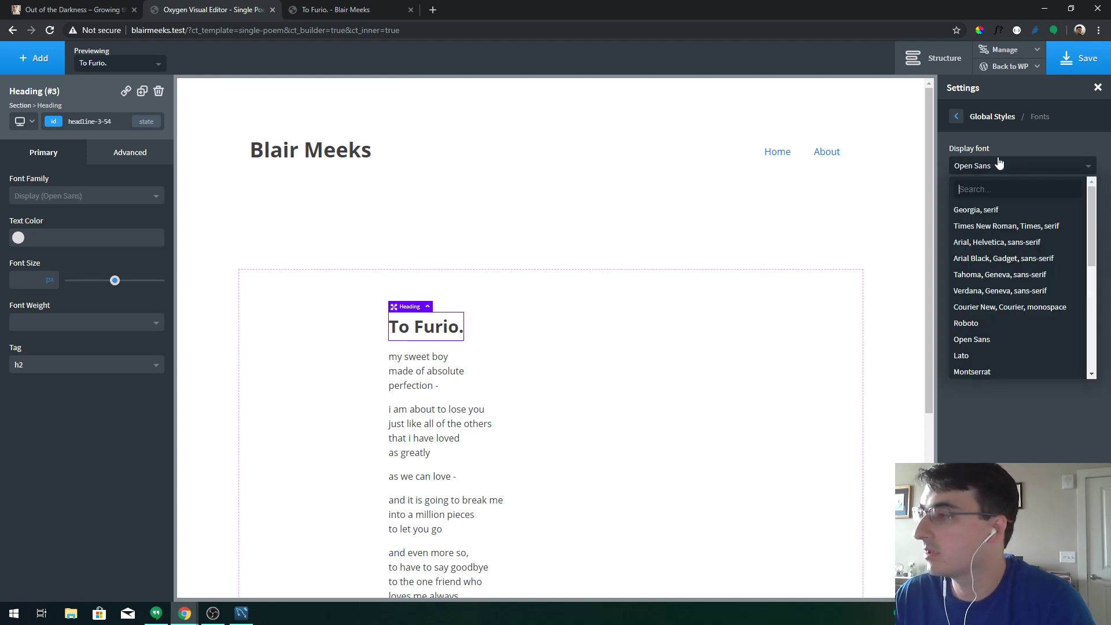
scroll(1007, 301, down, 5)
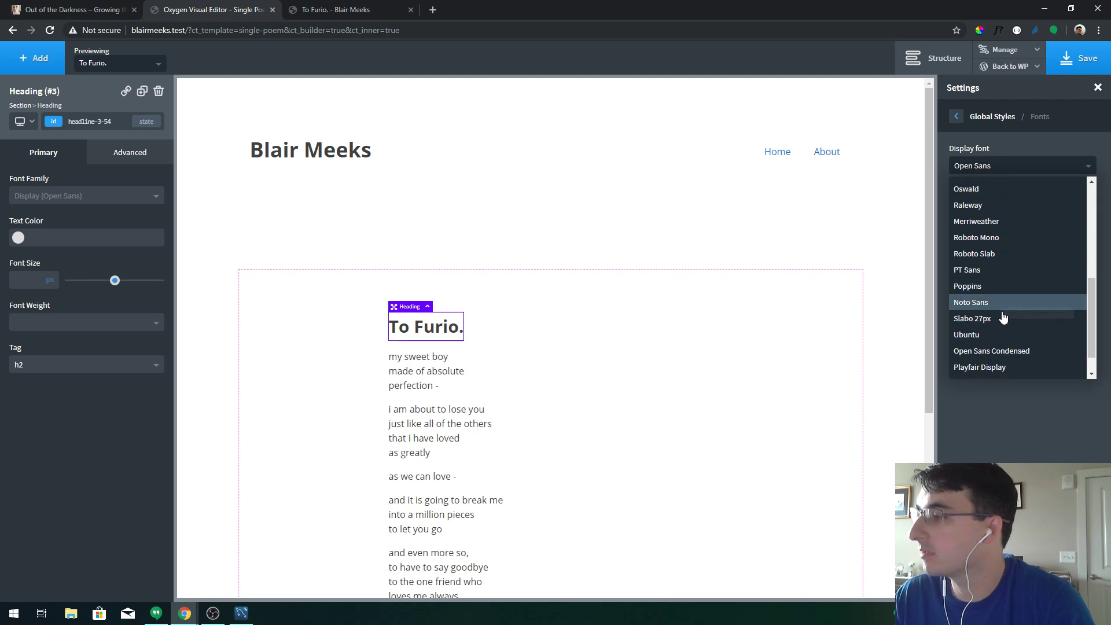
click(1005, 305)
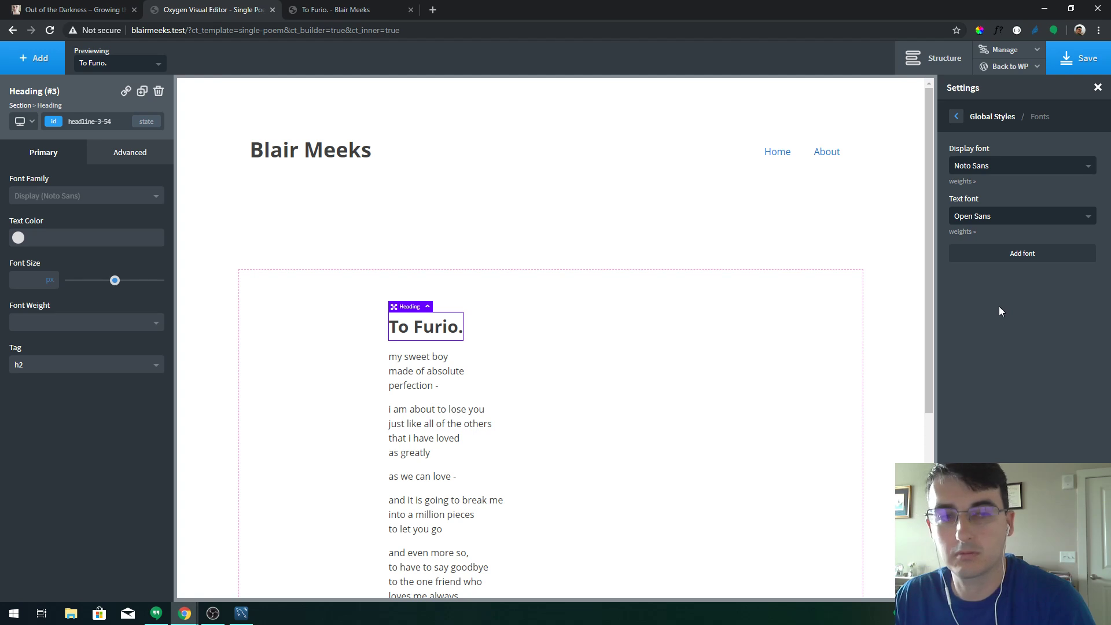
click(1069, 62)
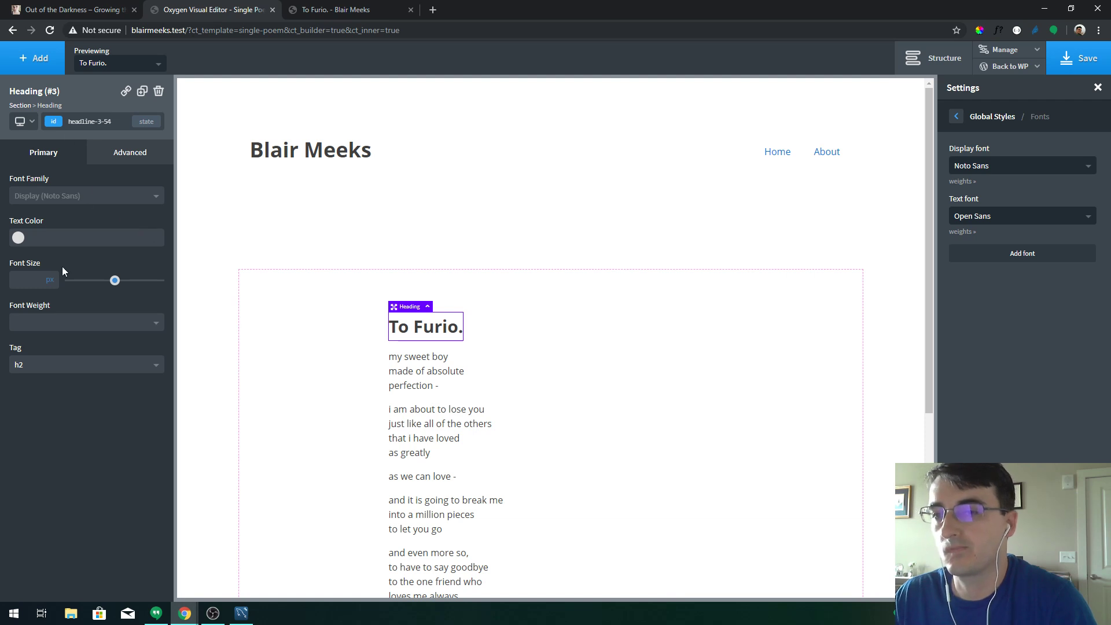
Make the To Furio. heading 42px with Align Self center, then save
drag(114, 281, 108, 281)
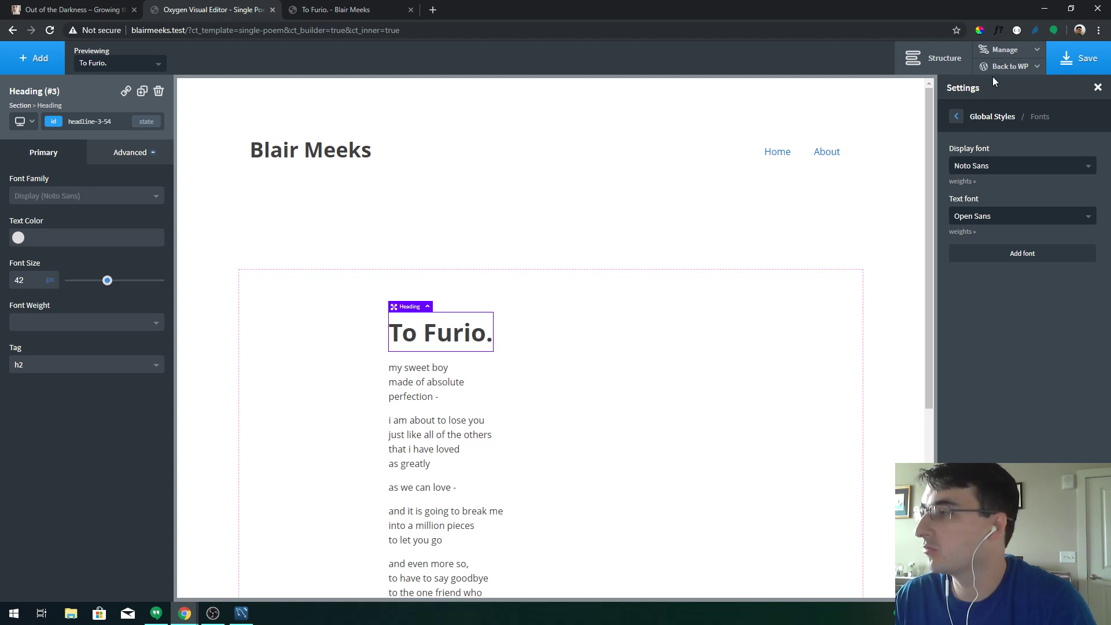
click(935, 58)
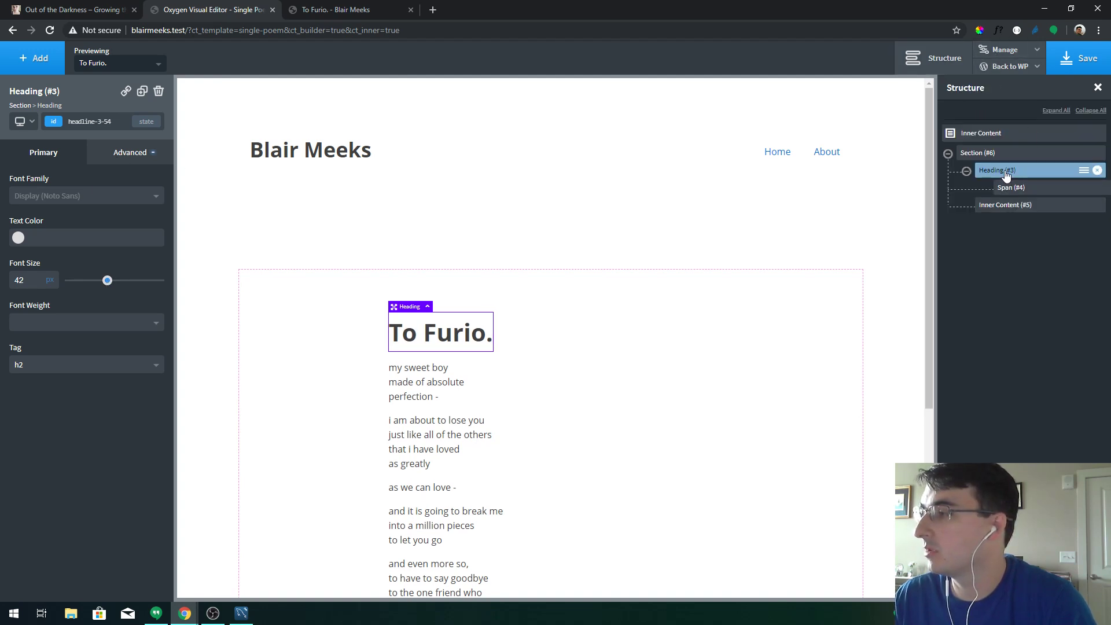
click(108, 155)
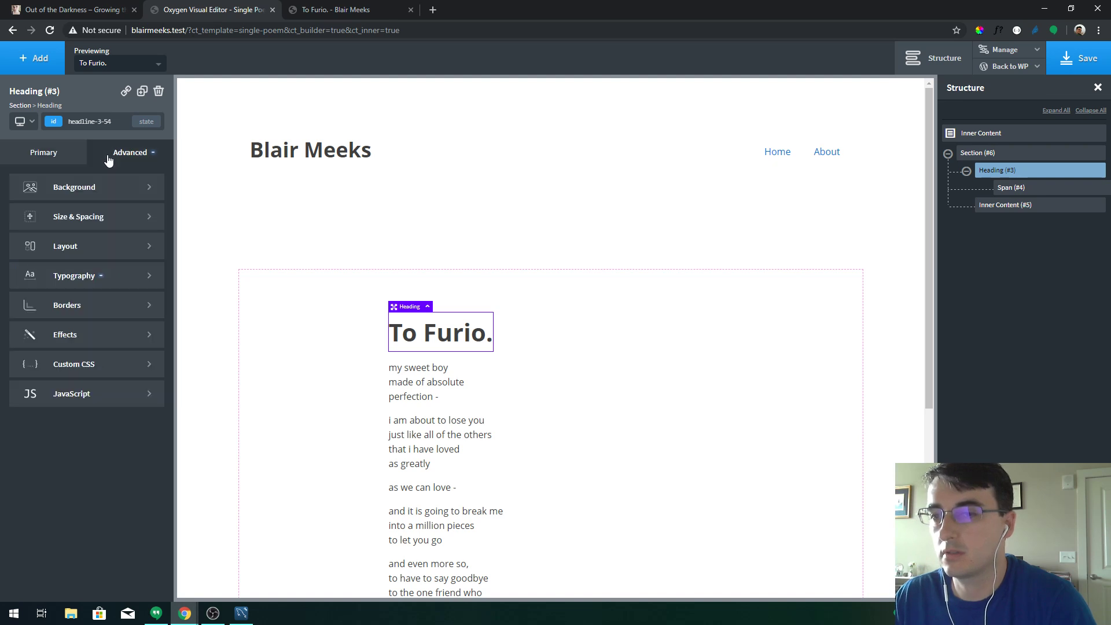
click(84, 245)
scroll(74, 313, down, 1)
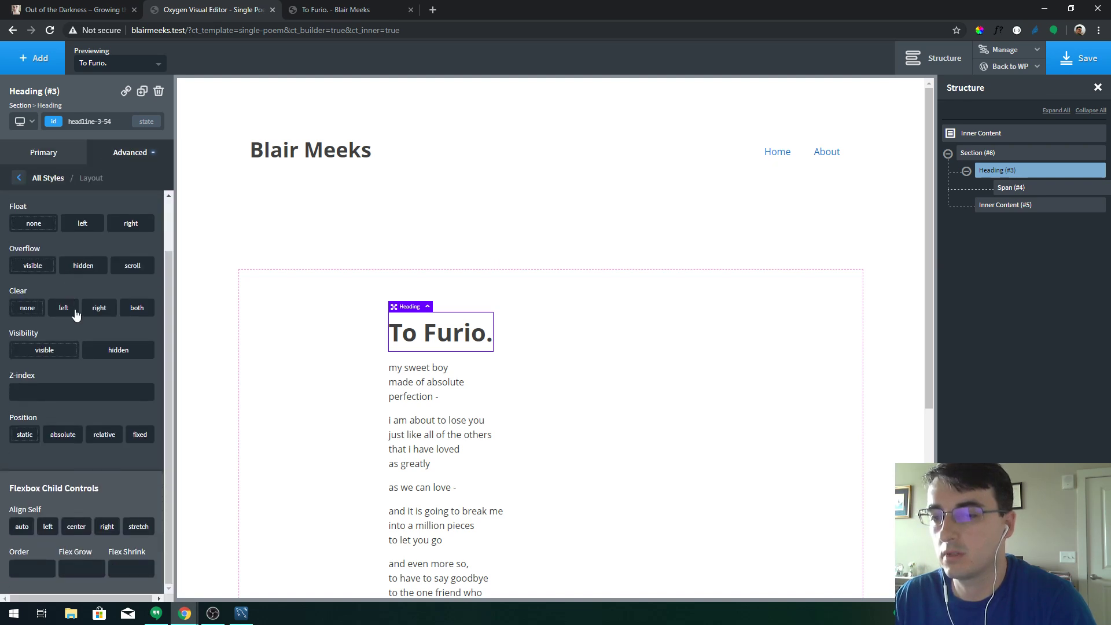
click(76, 528)
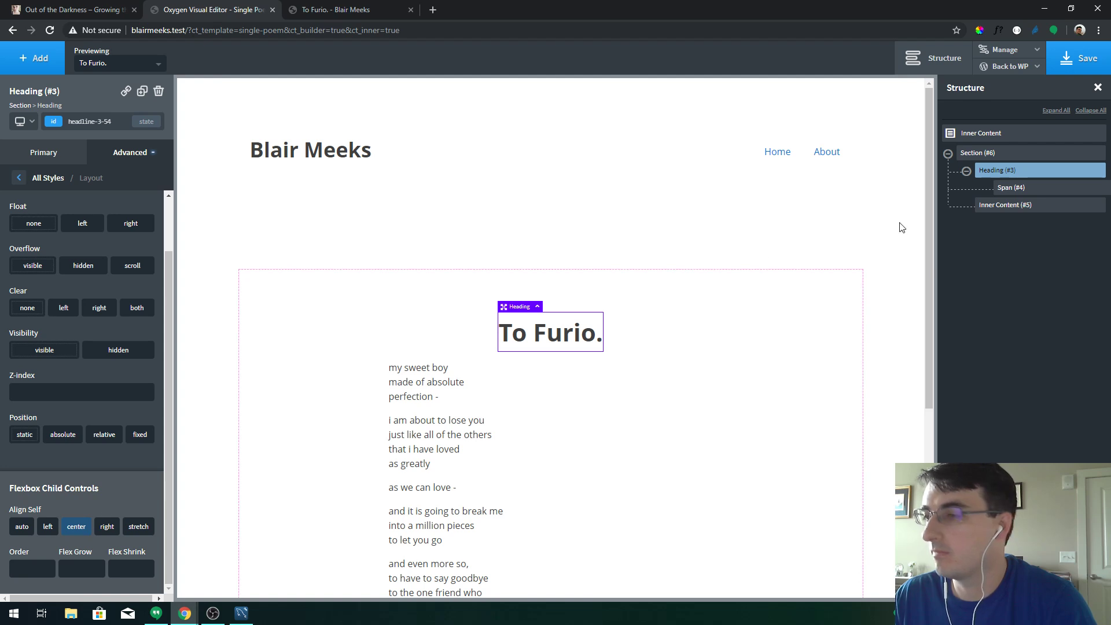
click(1077, 59)
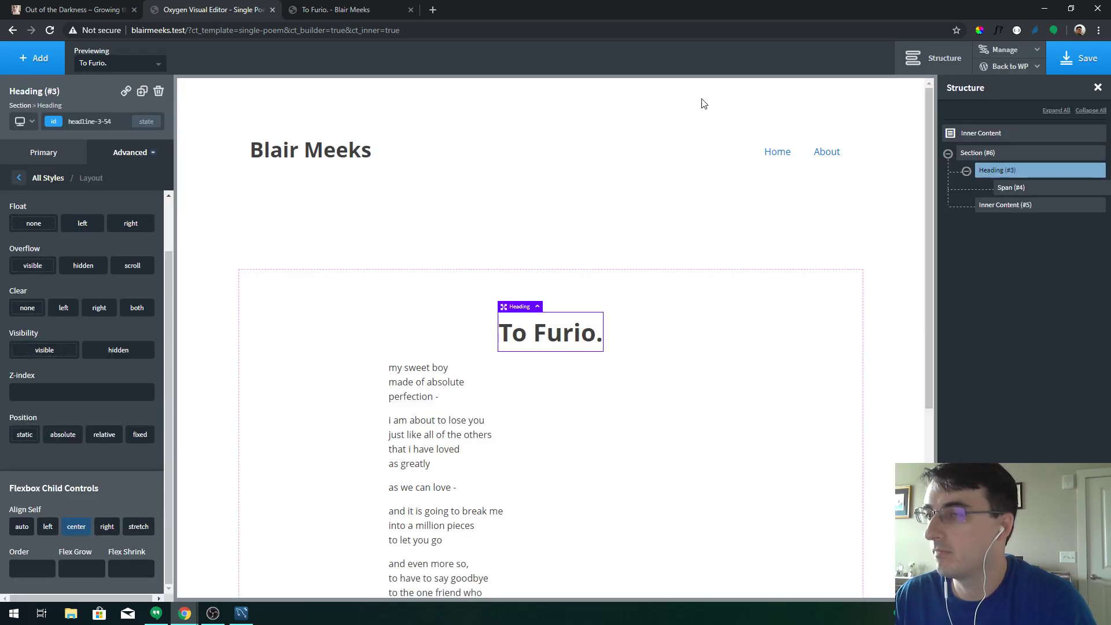
Reload the published To Furio. post to confirm the centred heading, then go back to the editor
click(322, 5)
key(F5)
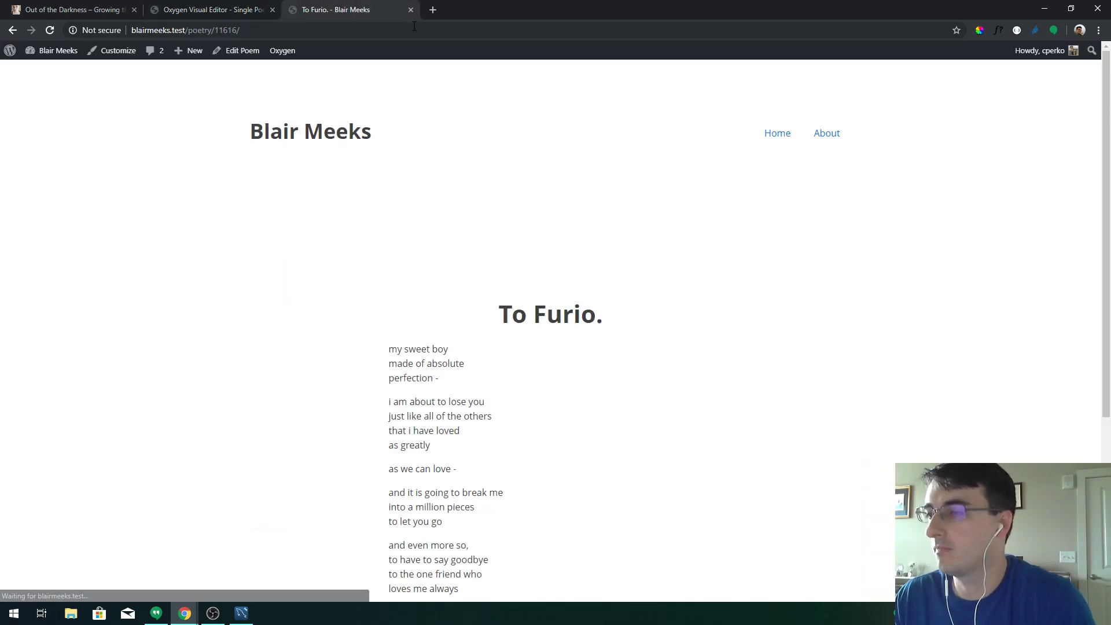
click(232, 6)
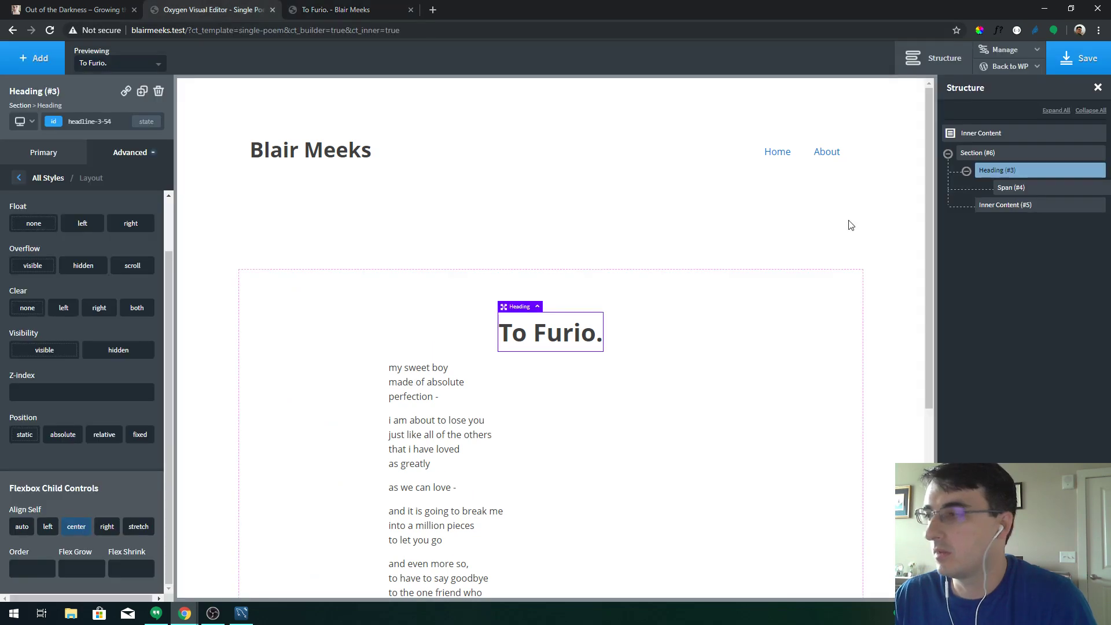
Give the poem's Inner Content 80px left and right padding
click(1019, 205)
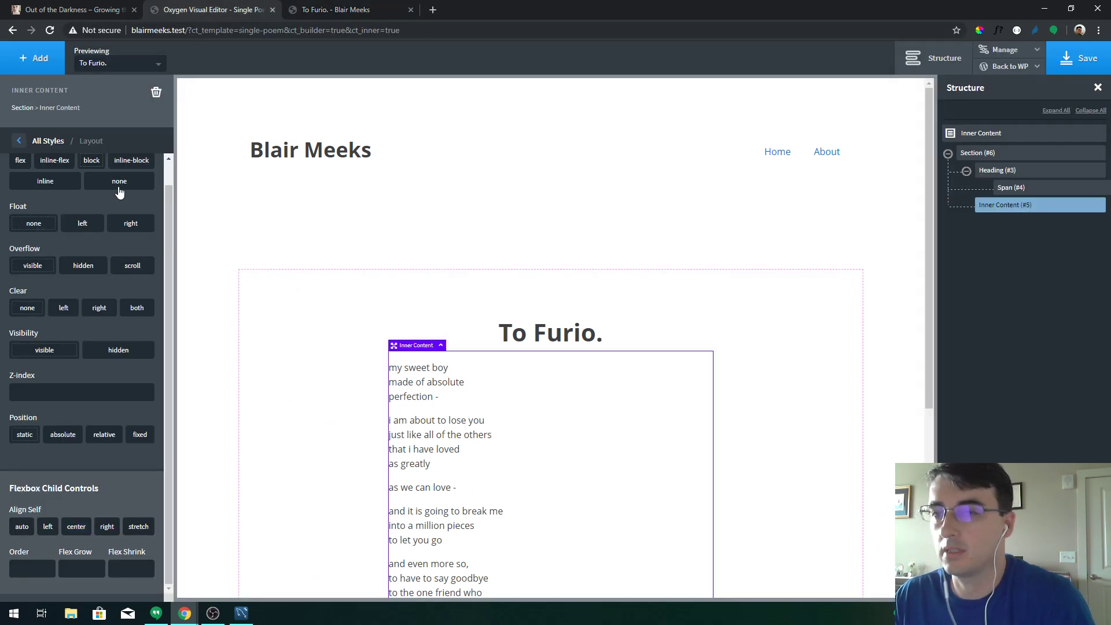
scroll(64, 235, up, 1)
click(46, 141)
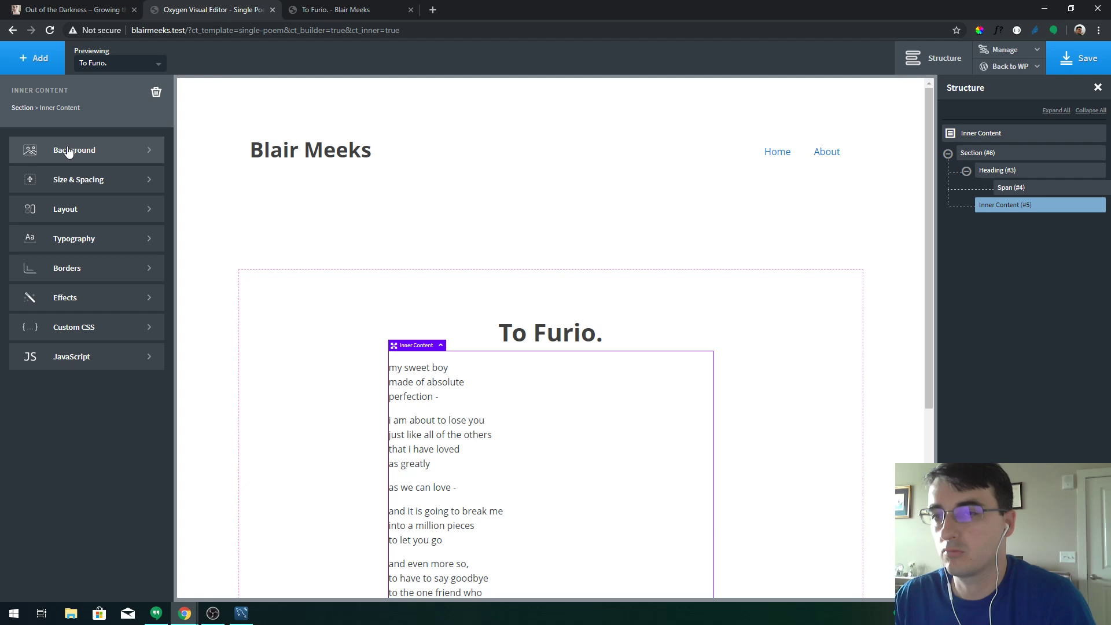
click(98, 177)
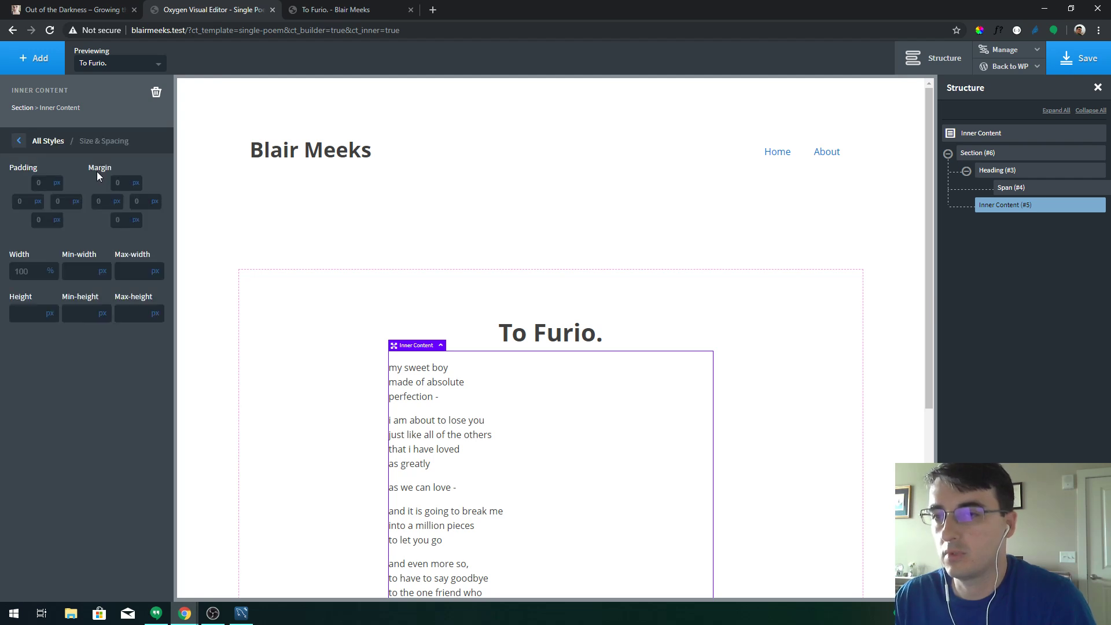
click(26, 202)
text(40)
key(Tab)
text(40)
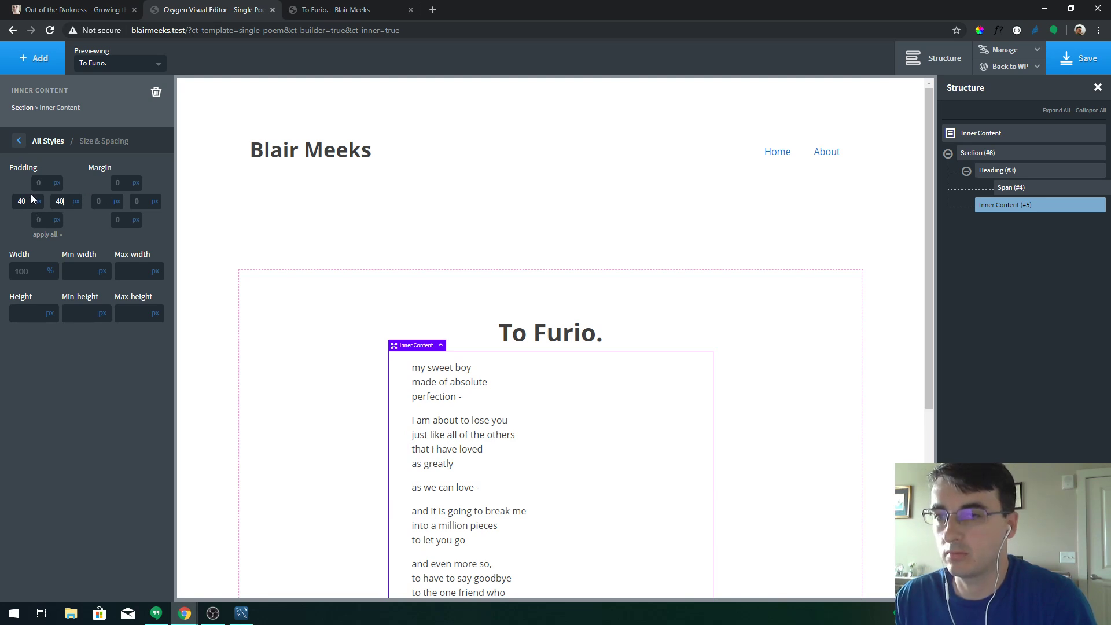
text(80)
key(Tab)
text(80)
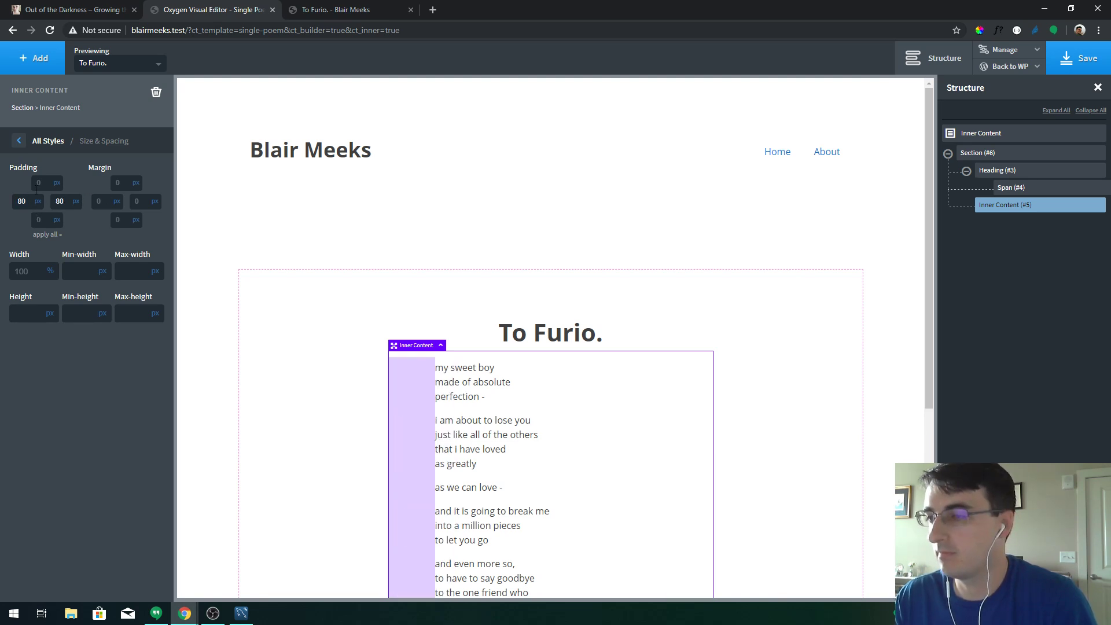
Add a bottom margin under the To Furio. heading to space it from the poem, and save
click(303, 284)
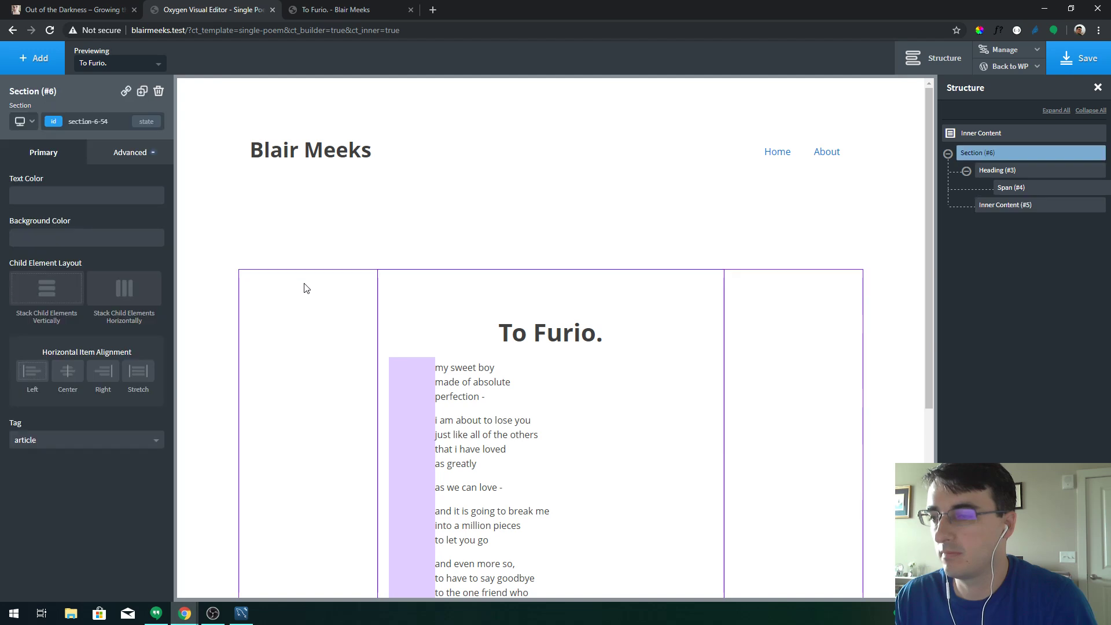
click(538, 349)
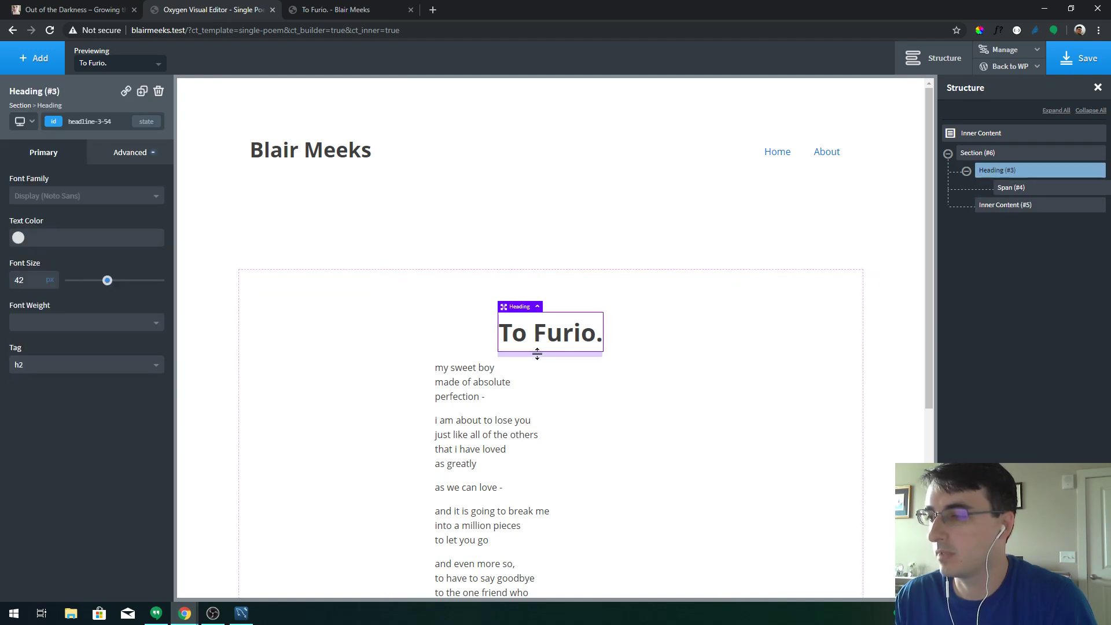
drag(539, 355, 533, 374)
click(657, 365)
click(1058, 66)
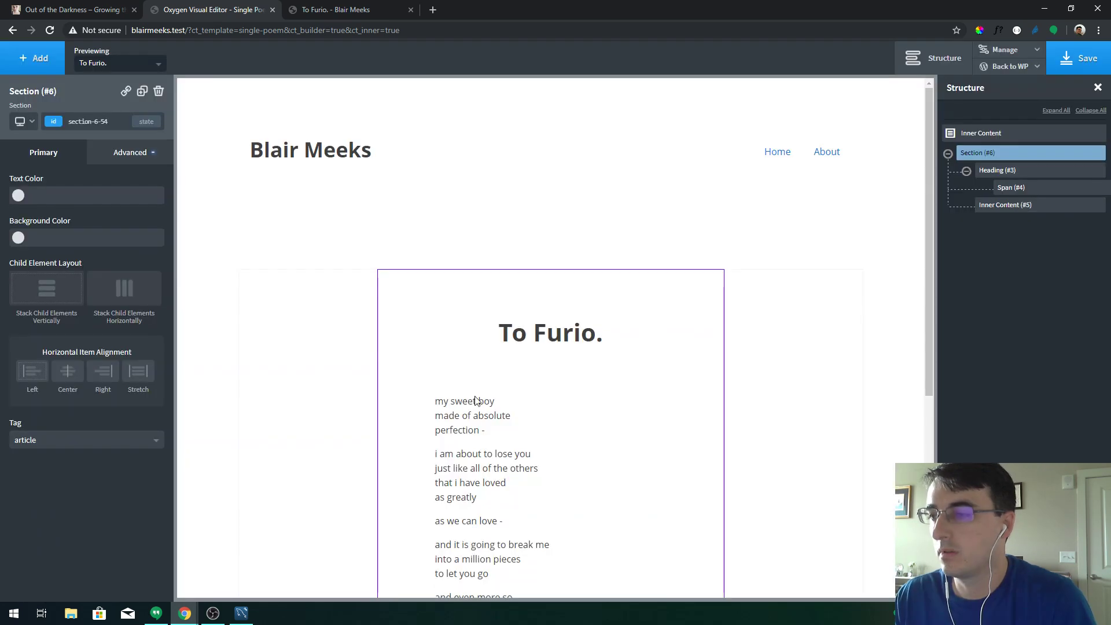
click(486, 431)
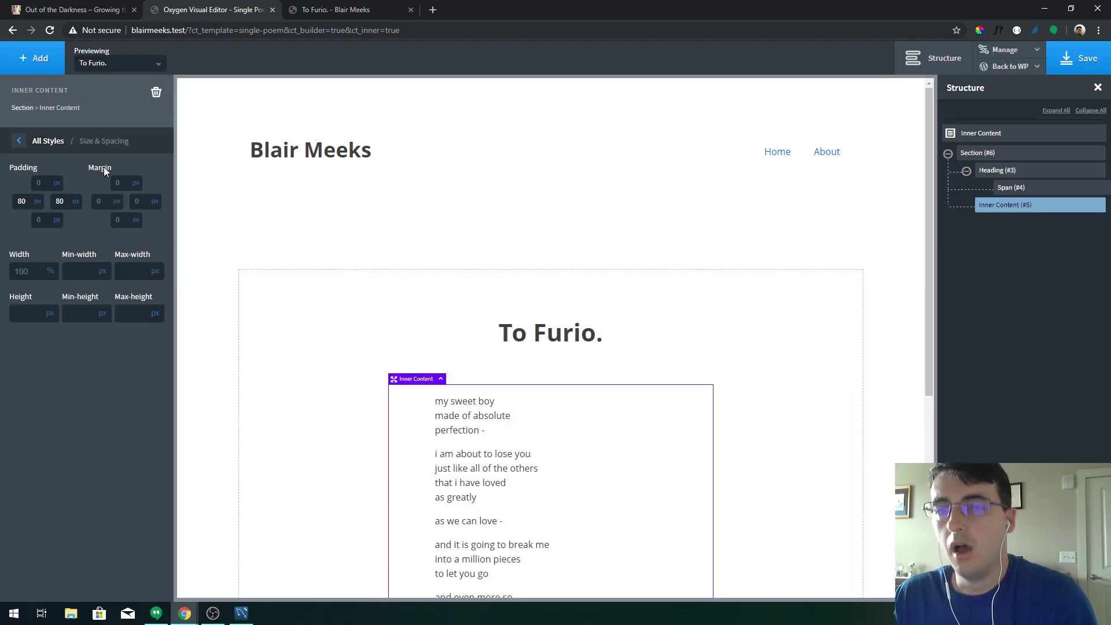
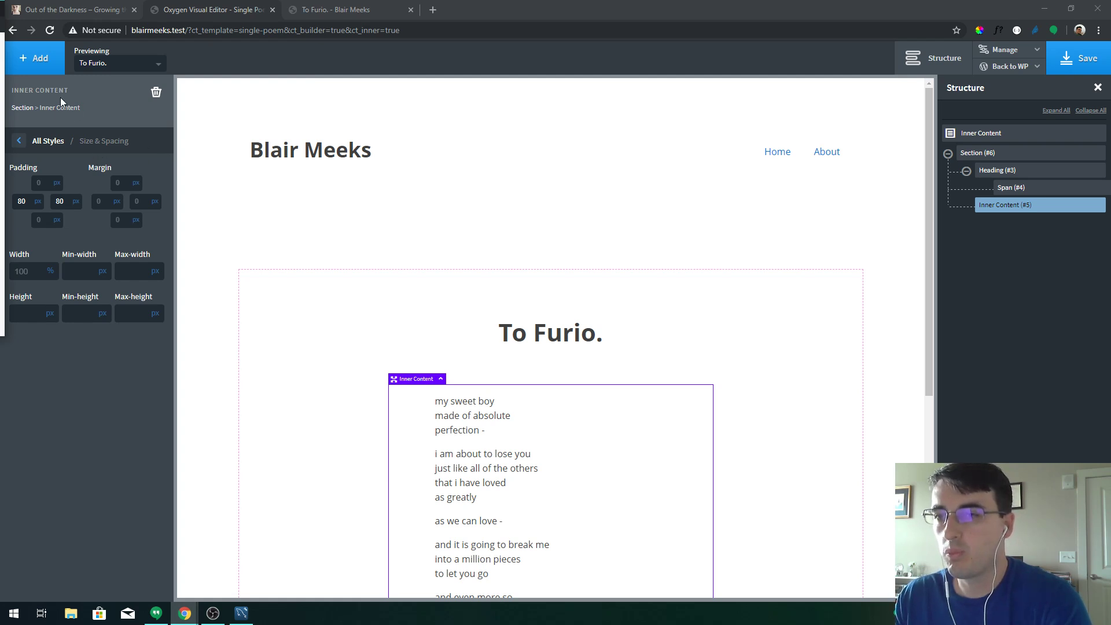
Set the poem's Inner Content font size to 30
click(52, 140)
click(84, 239)
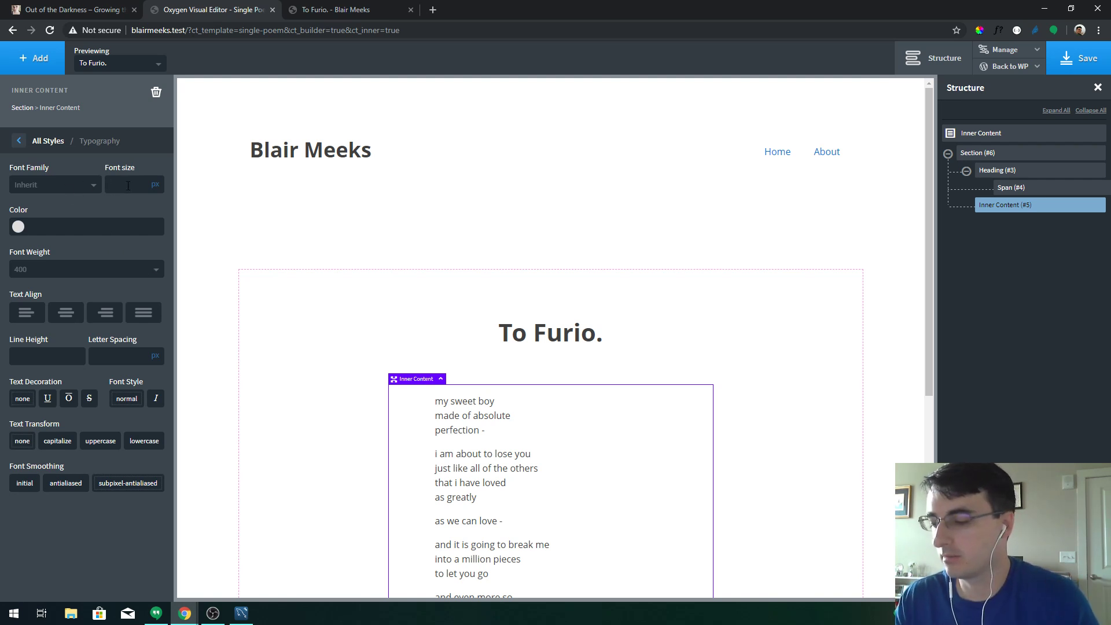
text(40)
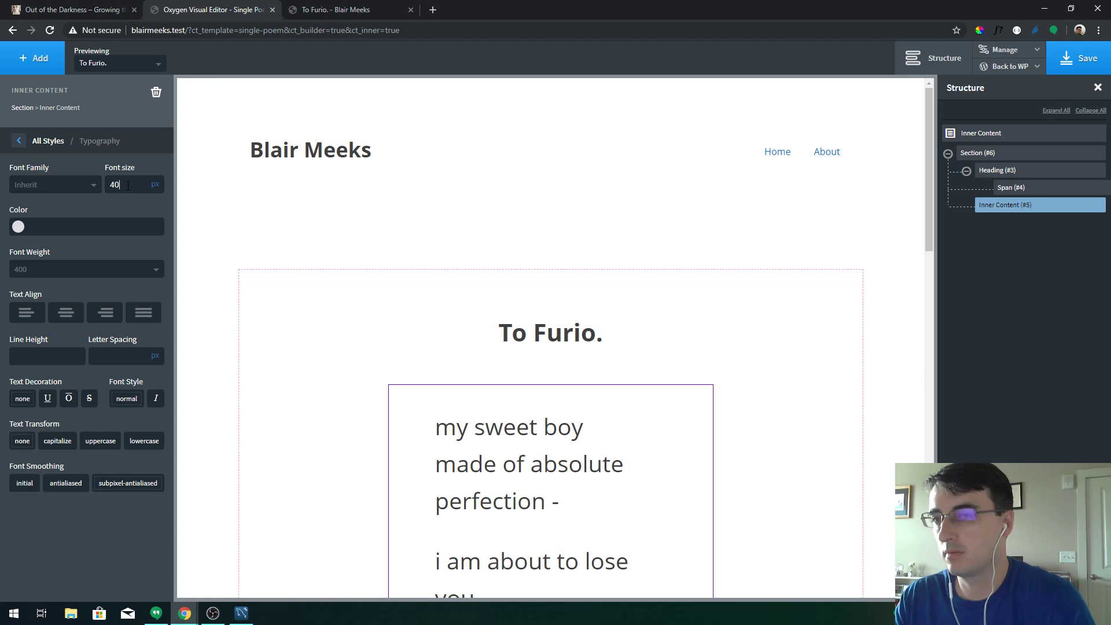
key(BackSpace)
key(BackSpace)
text(30)
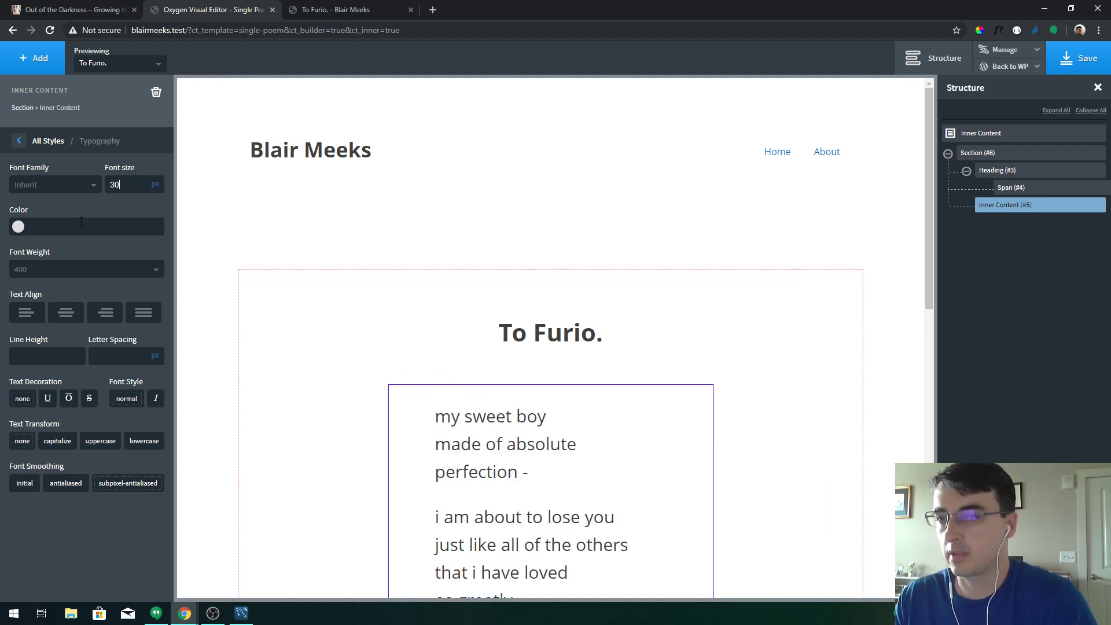
Change the poem's font family to Lato and keep the weight at 400
click(90, 186)
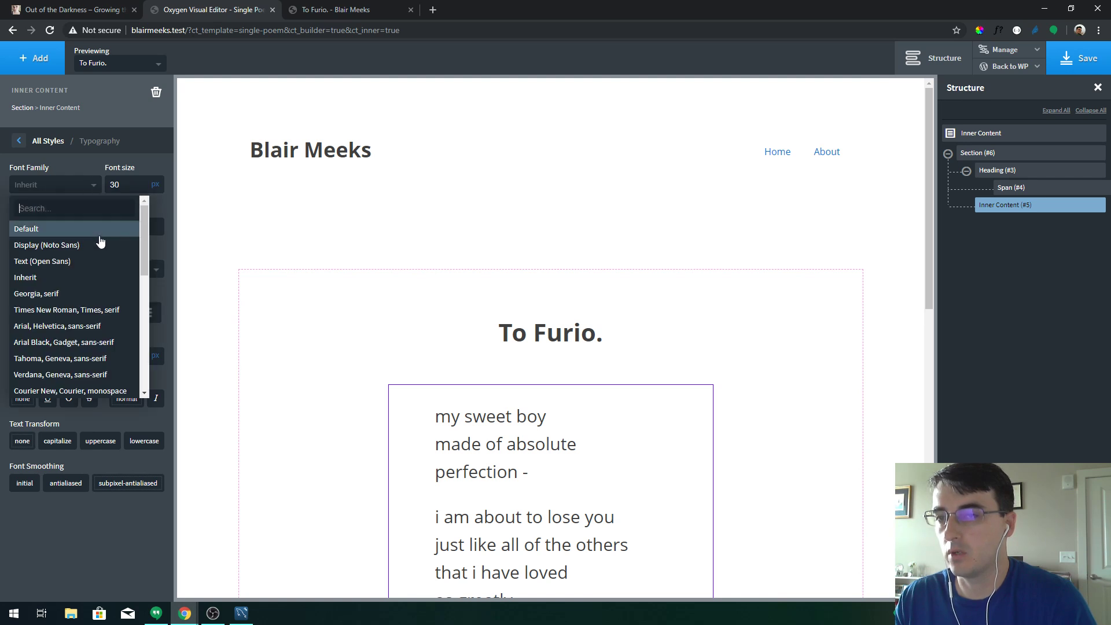
click(101, 262)
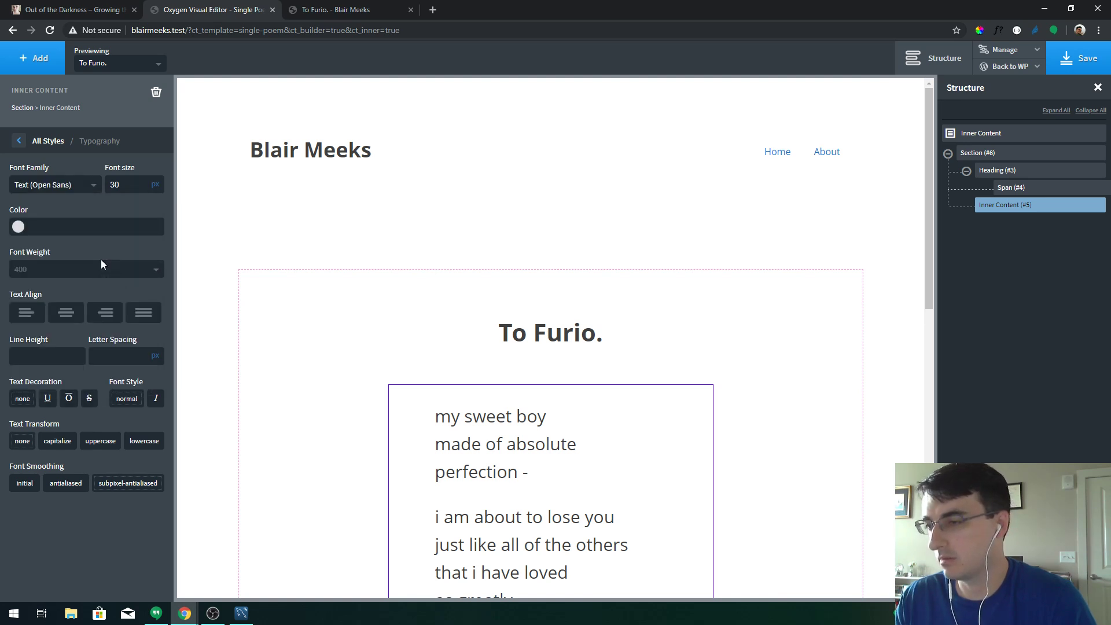
click(81, 187)
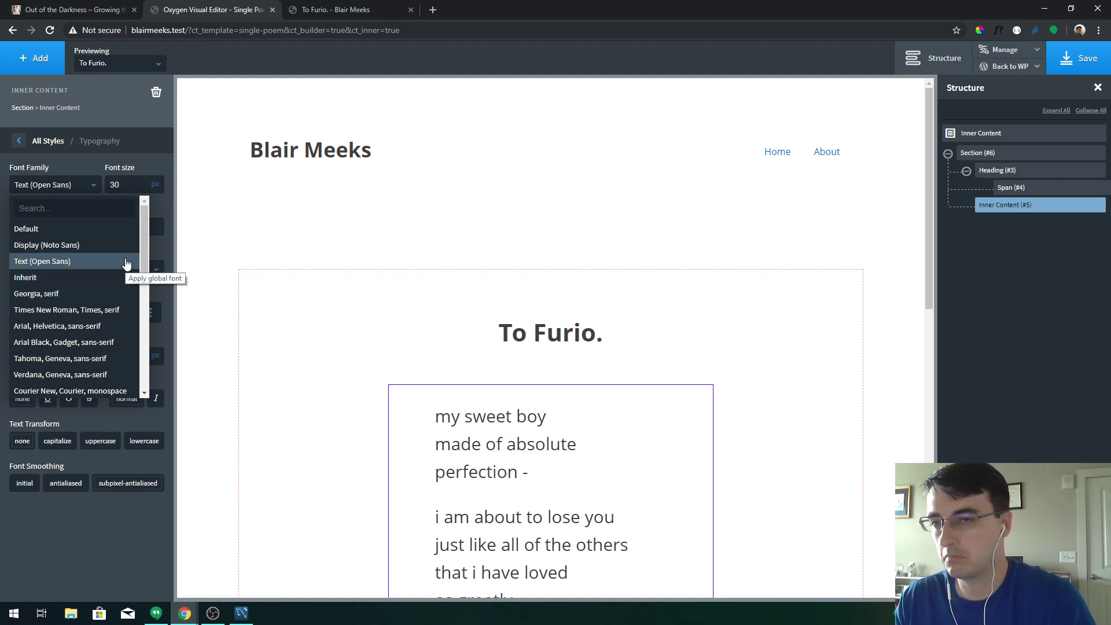
scroll(126, 263, down, 2)
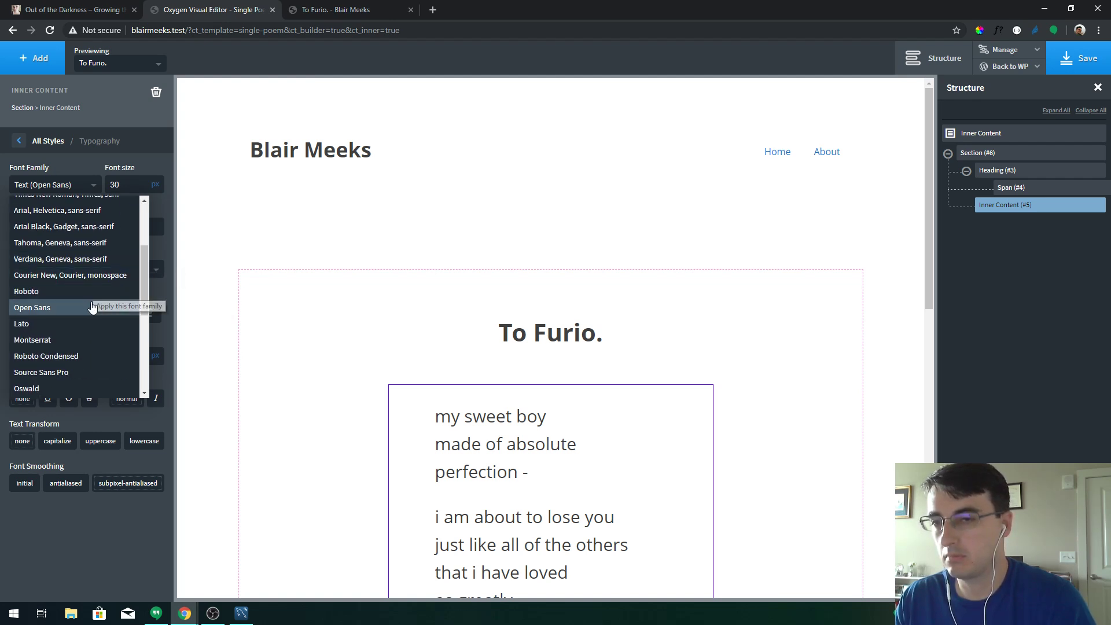
click(91, 324)
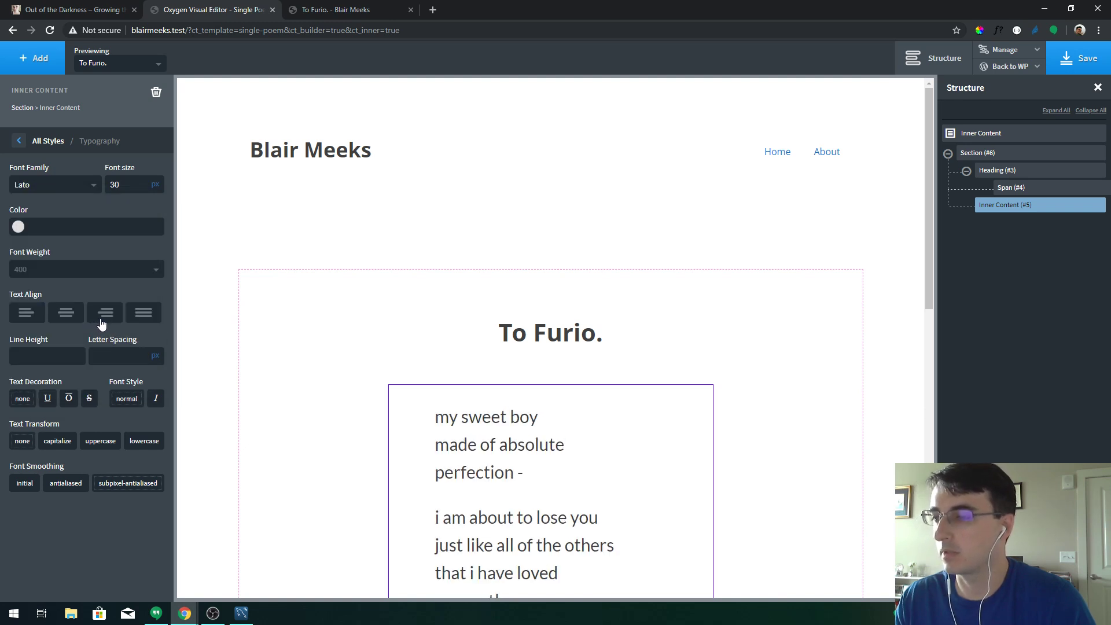
click(64, 272)
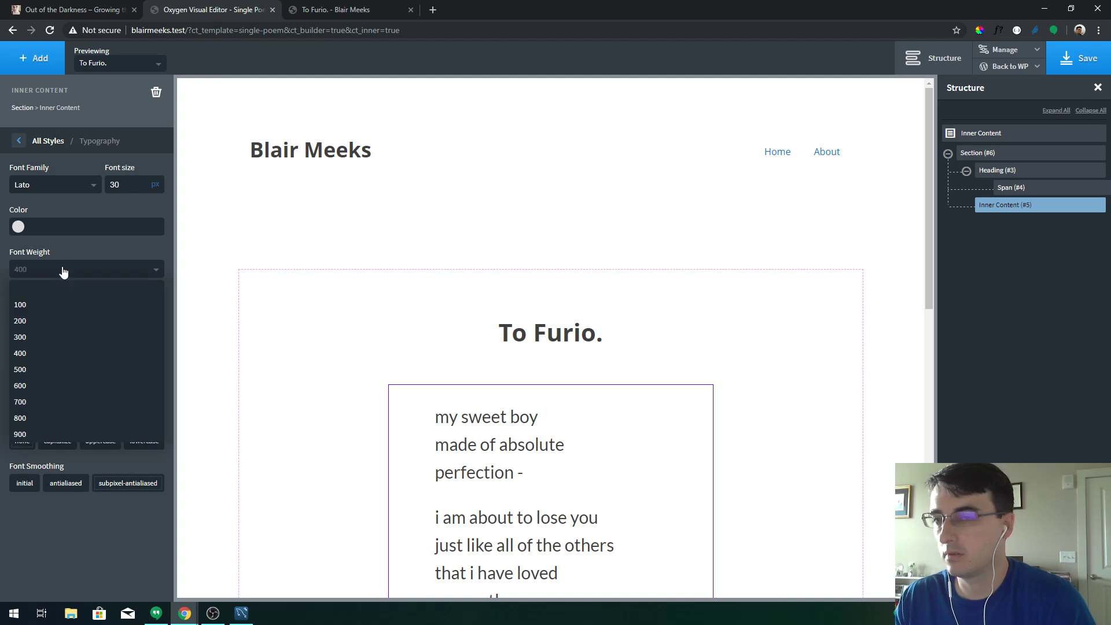
click(49, 332)
click(64, 269)
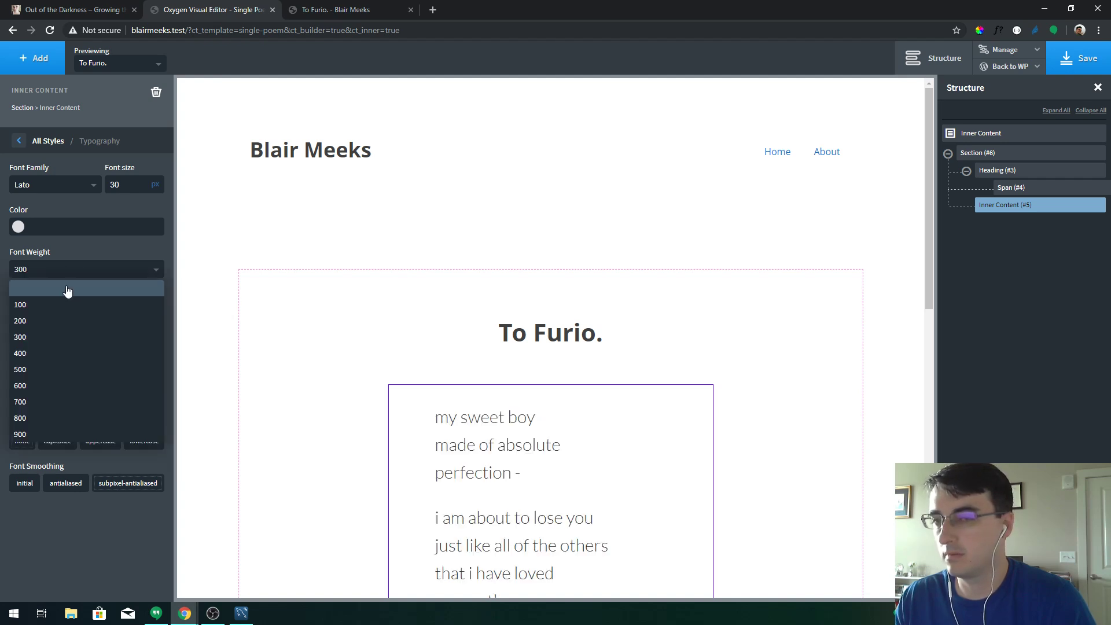
click(54, 347)
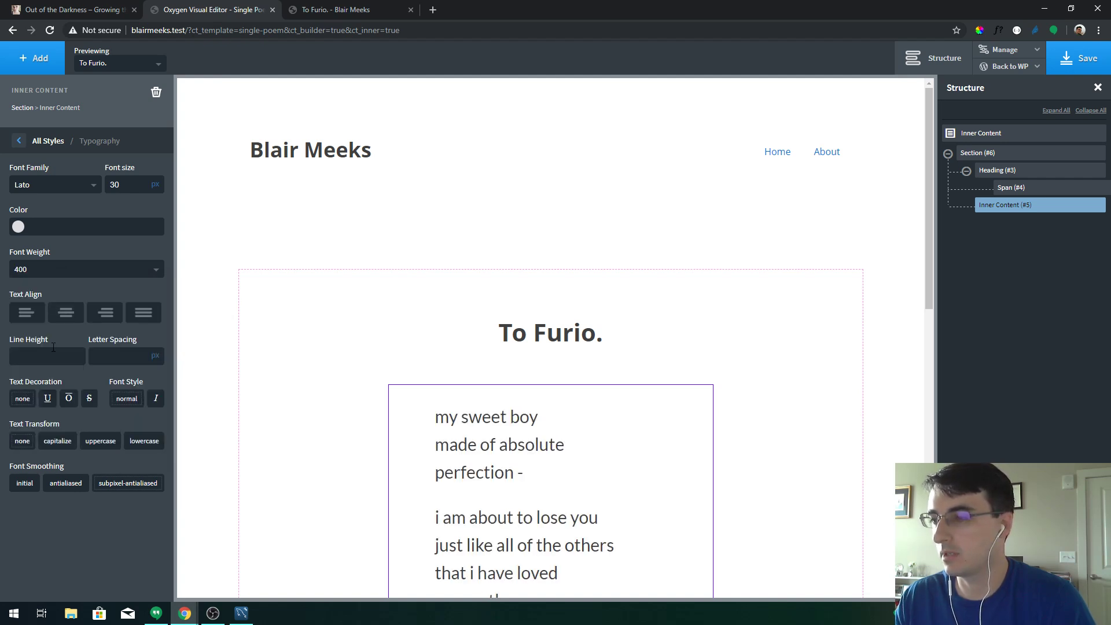
click(576, 345)
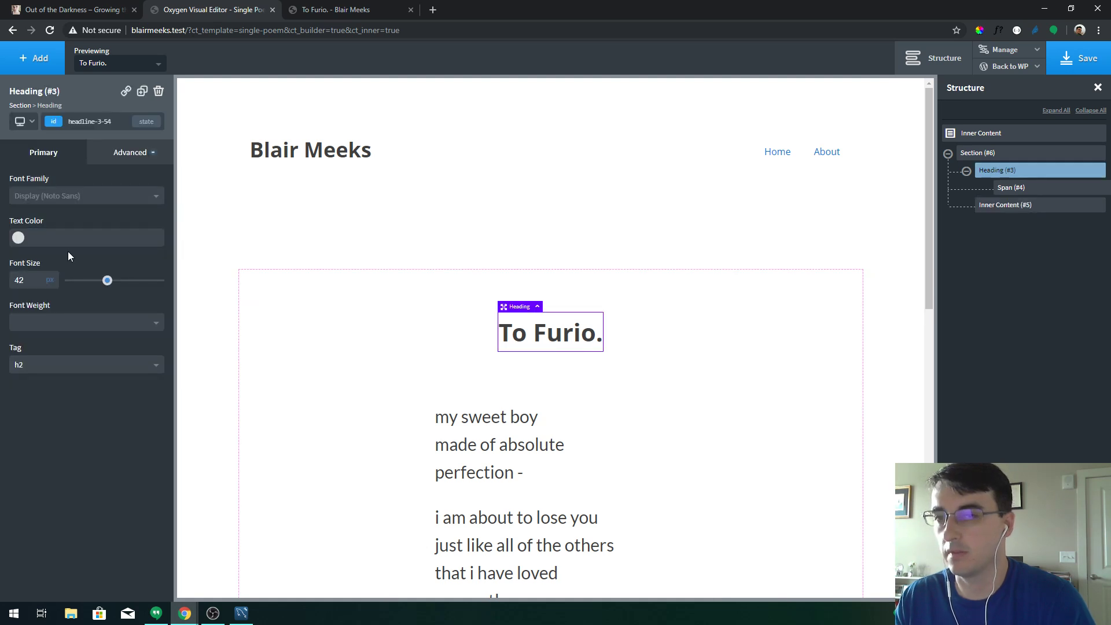
Make the To Furio. heading weight 300 and give the poem a 1.5 line height
click(66, 325)
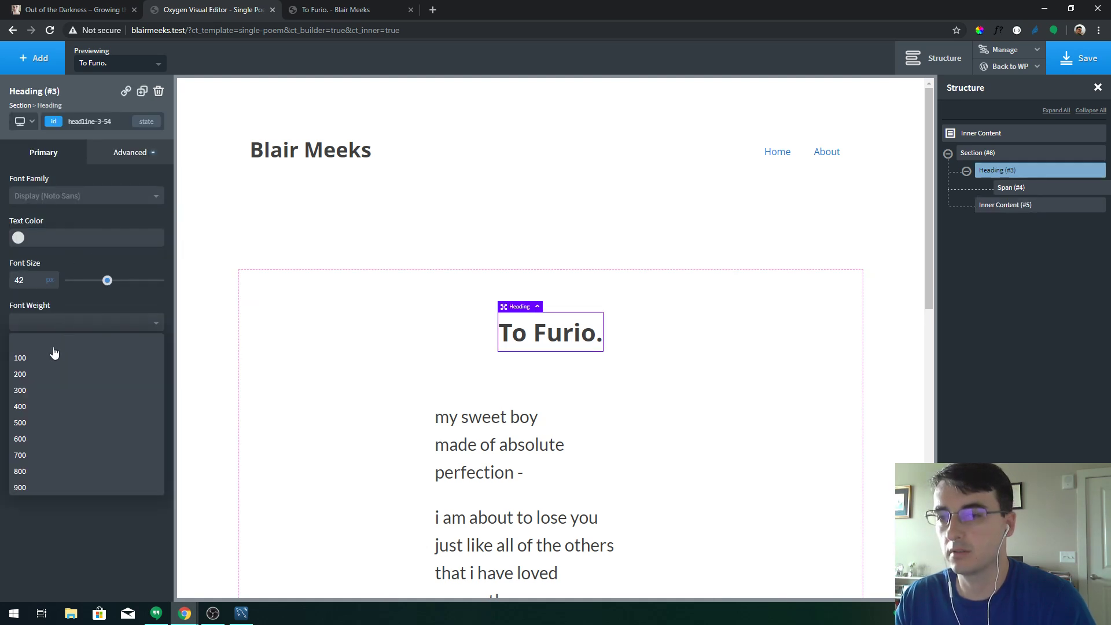
click(50, 392)
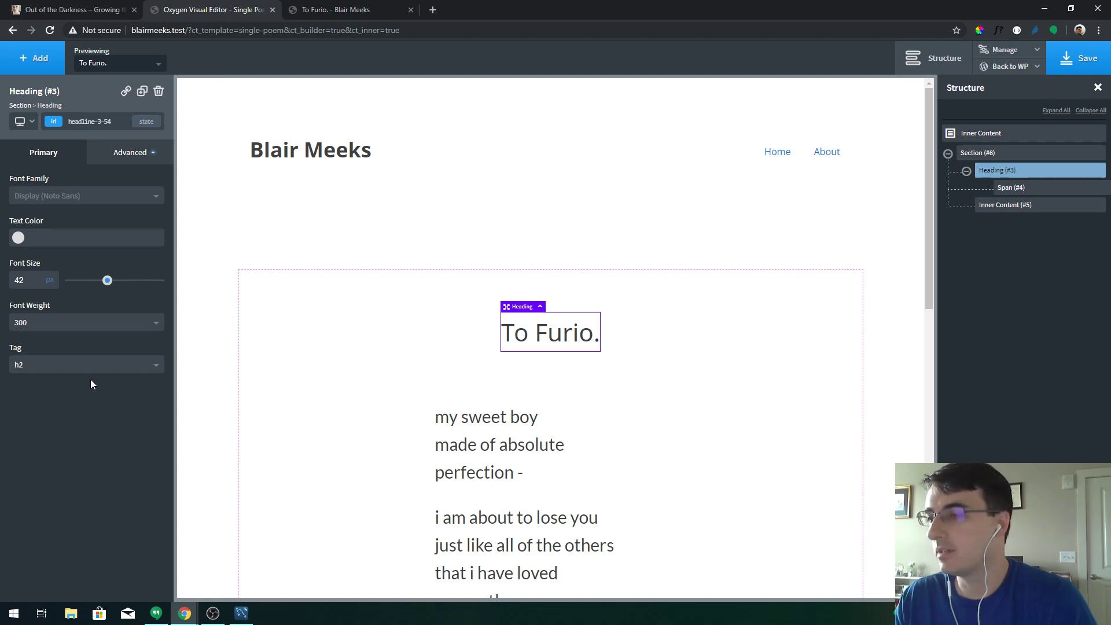
click(517, 438)
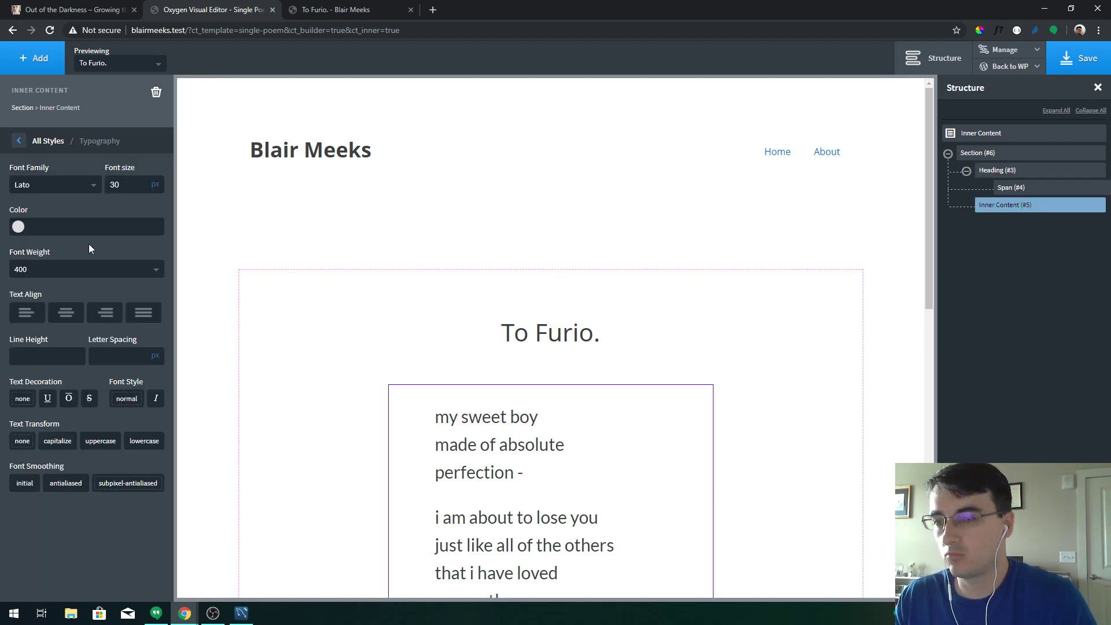
click(55, 345)
text(1)
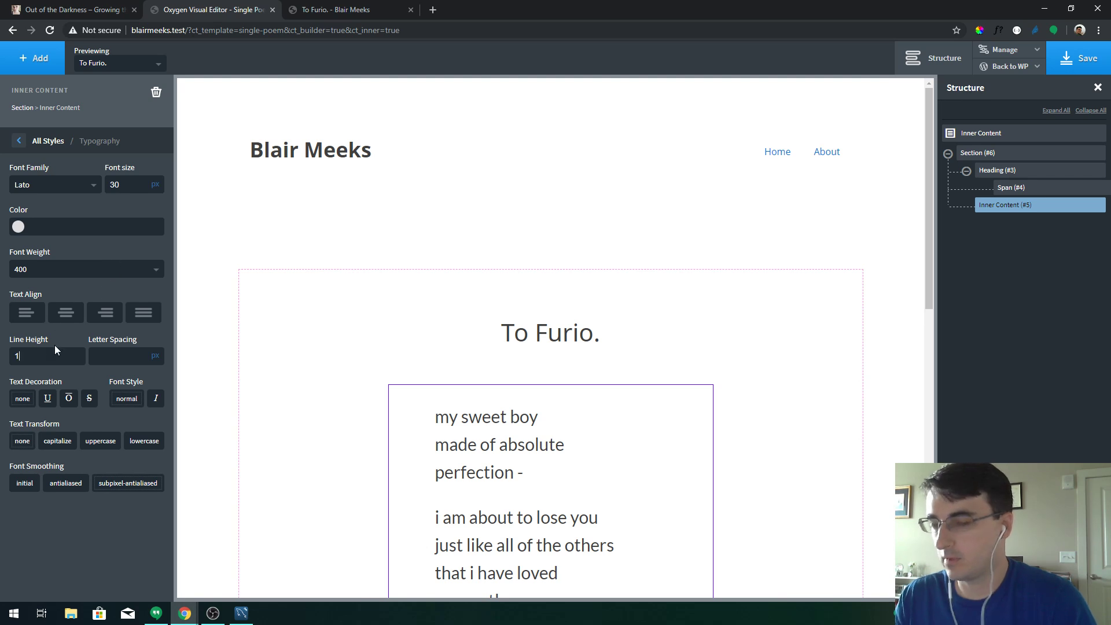
text(.5)
key(BackSpace)
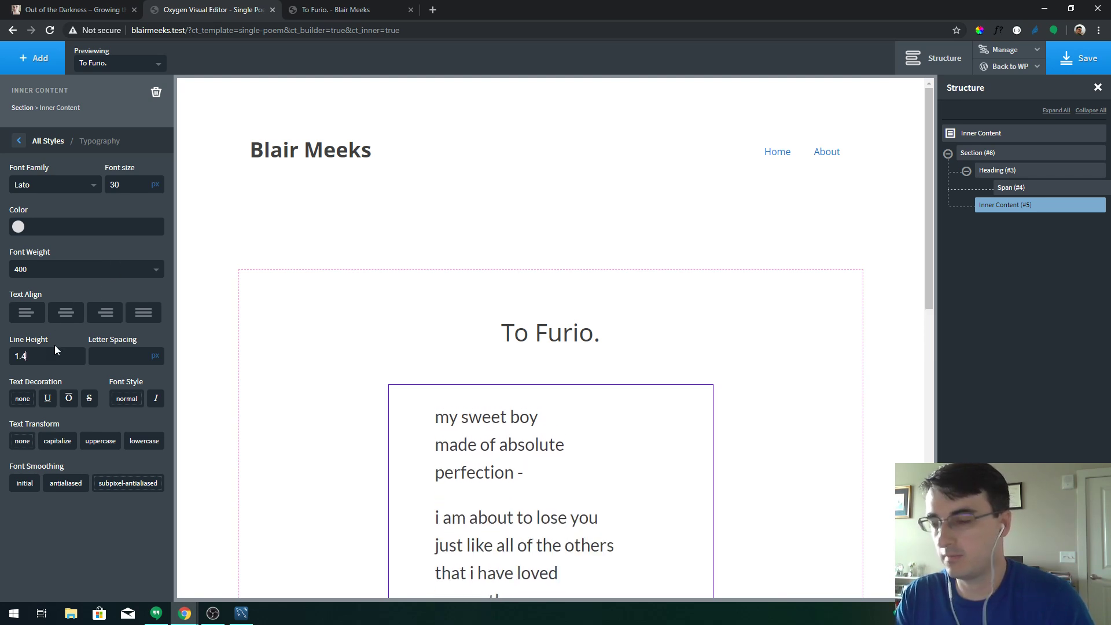
text(4)
key(BackSpace)
text(5)
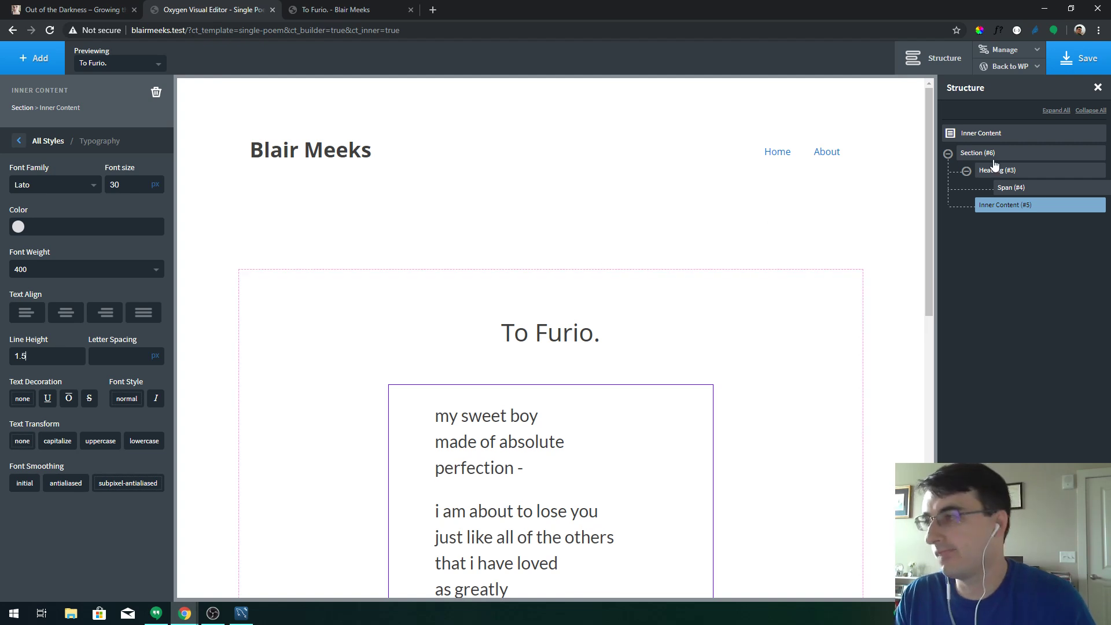
Save the template and scroll the preview to check the line spacing
click(1078, 58)
scroll(628, 269, down, 8)
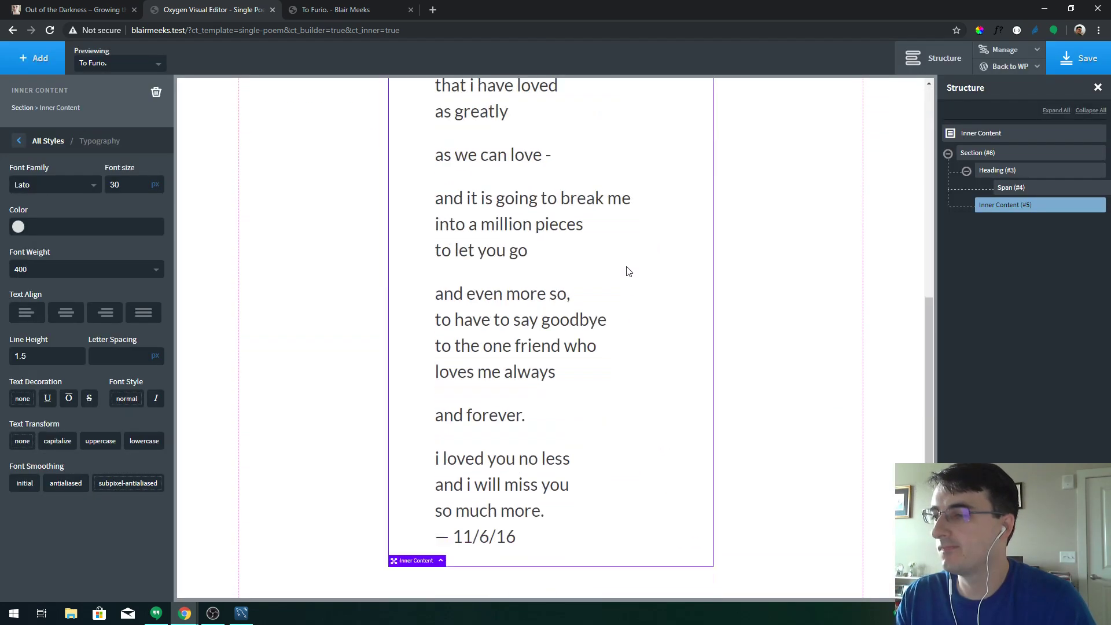
scroll(628, 271, down, 1)
scroll(627, 273, up, 6)
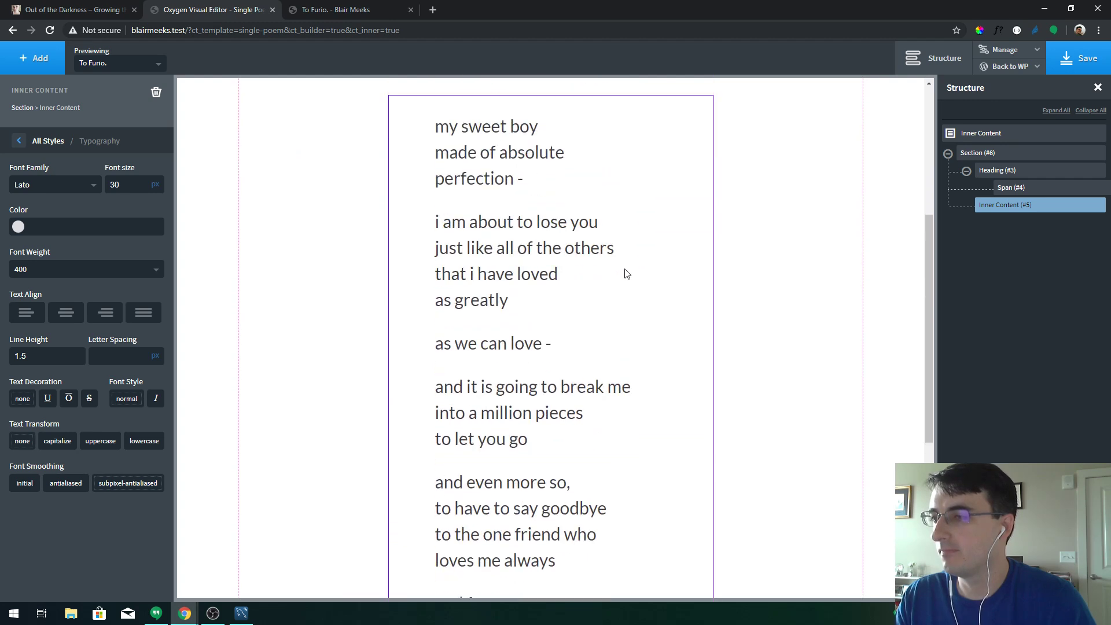
scroll(626, 274, down, 4)
scroll(625, 274, down, 2)
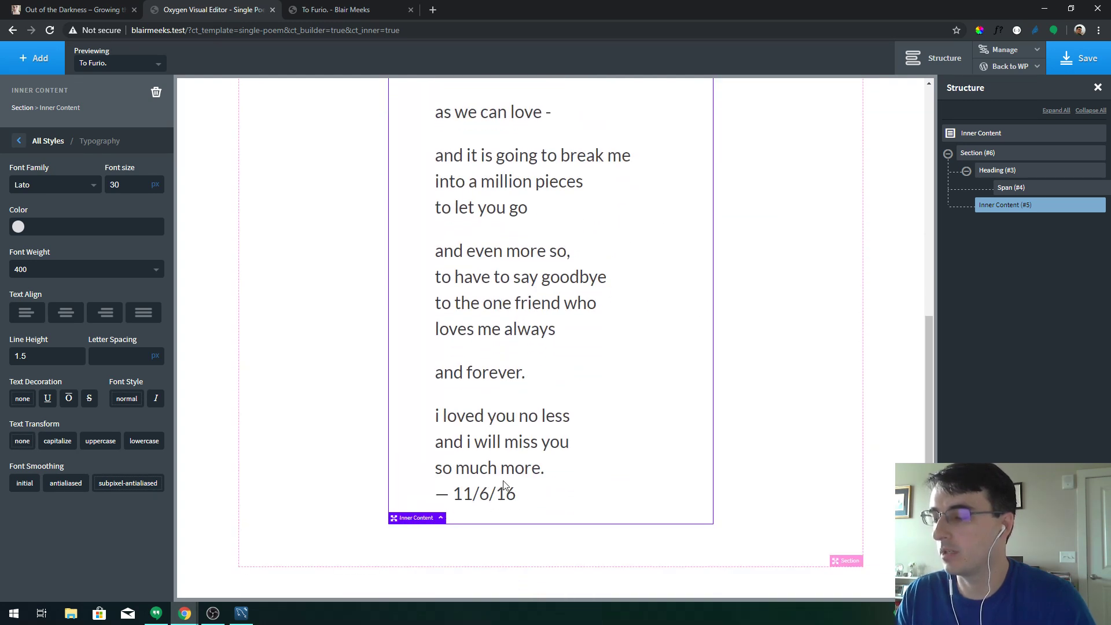
scroll(504, 485, up, 8)
Insert a Text block below the To Furio. heading and delete the stray empty Div
click(549, 334)
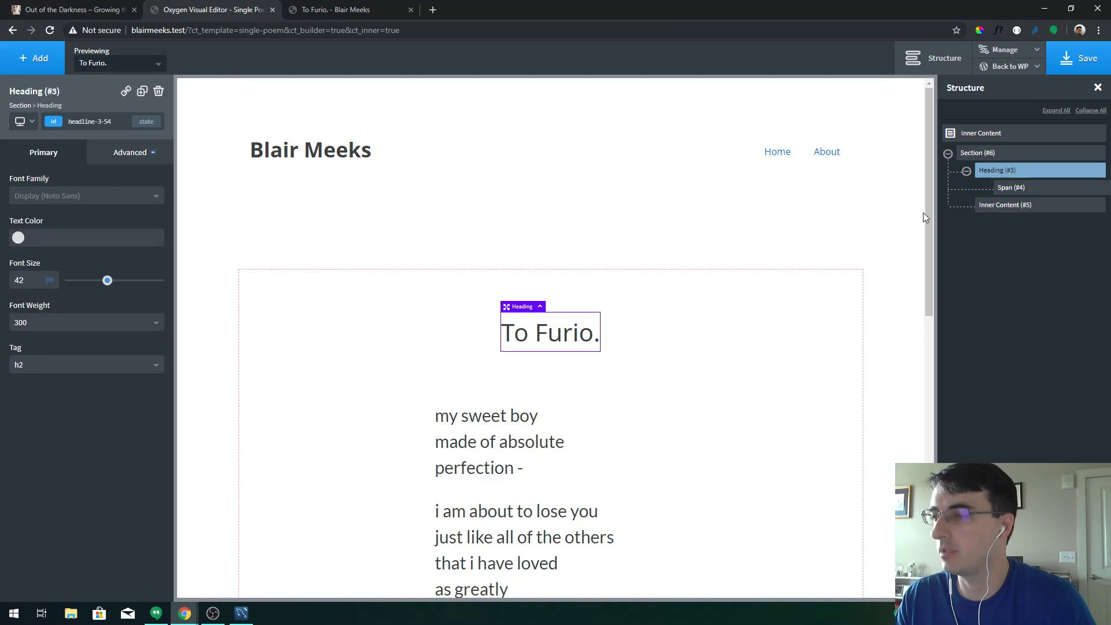
click(22, 48)
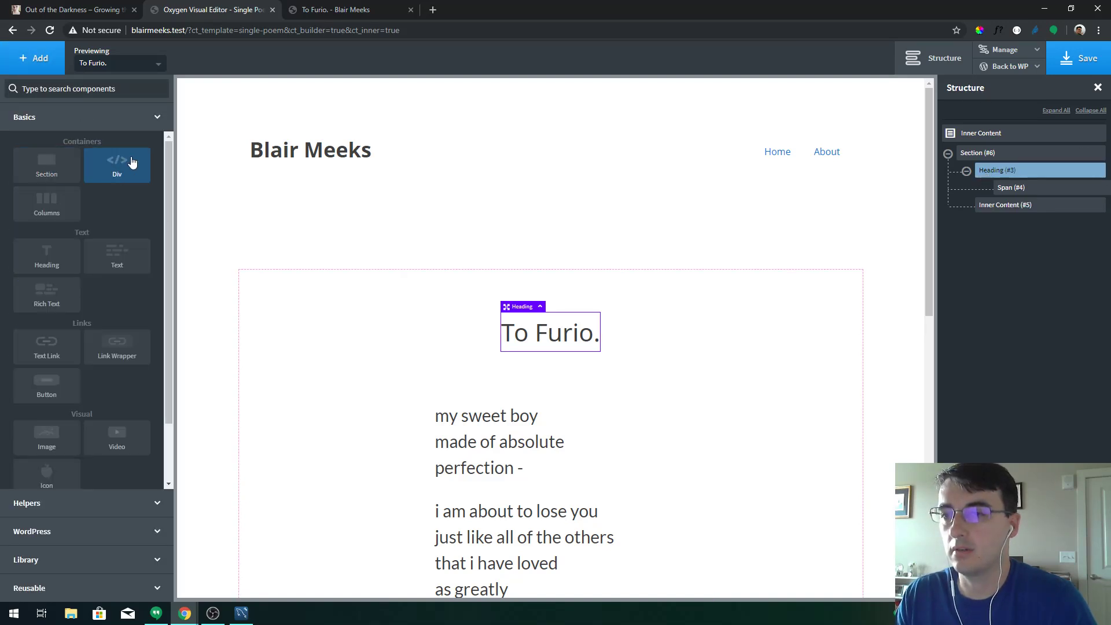
click(122, 262)
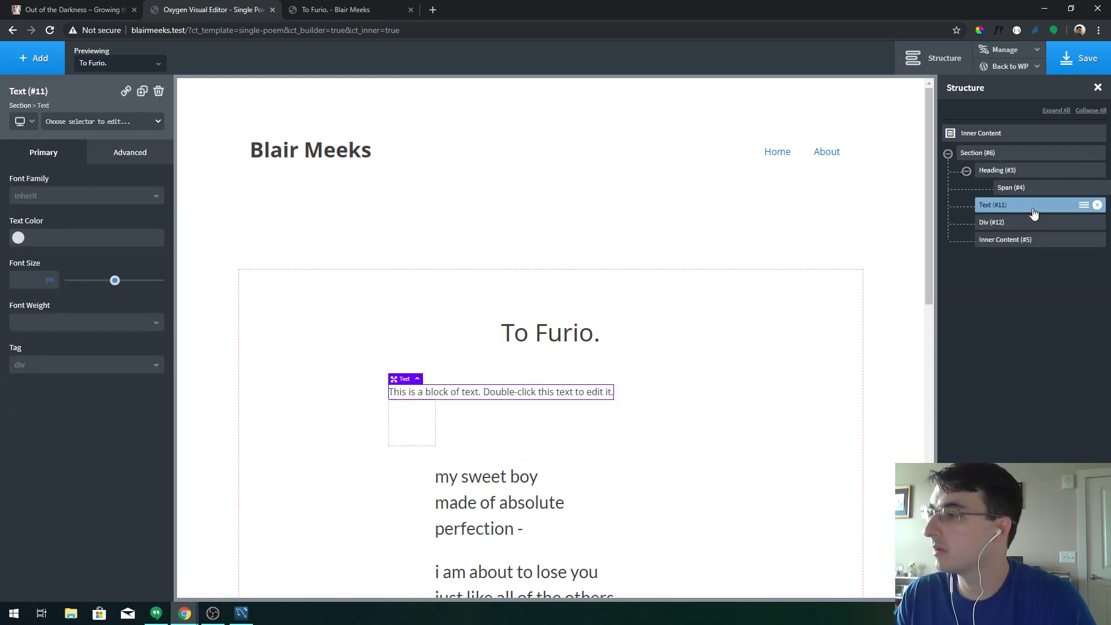
click(1029, 227)
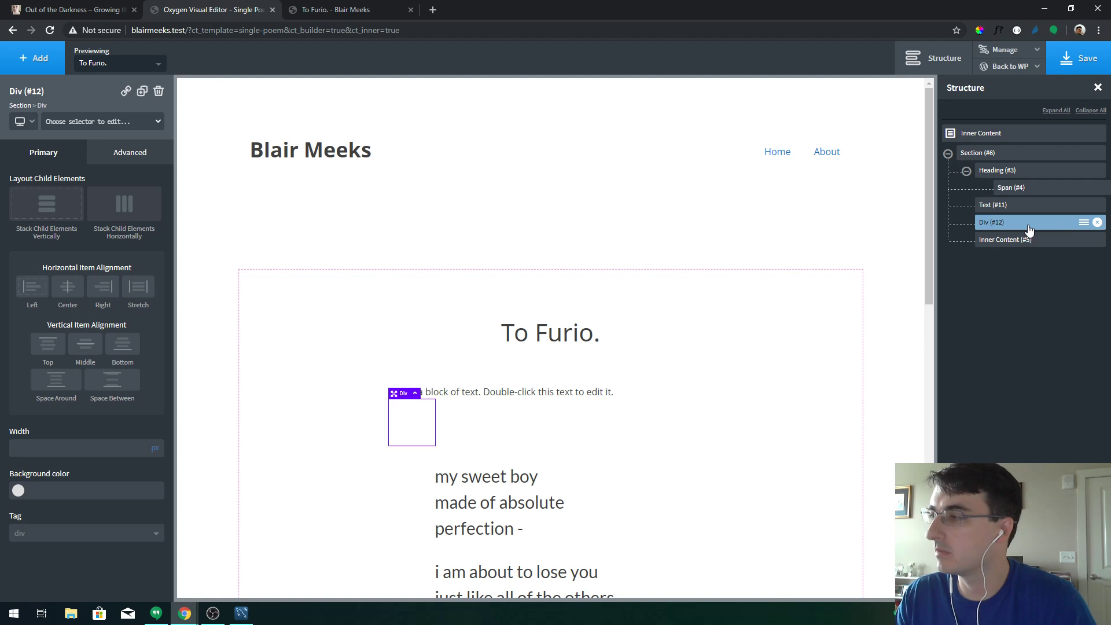
click(1098, 223)
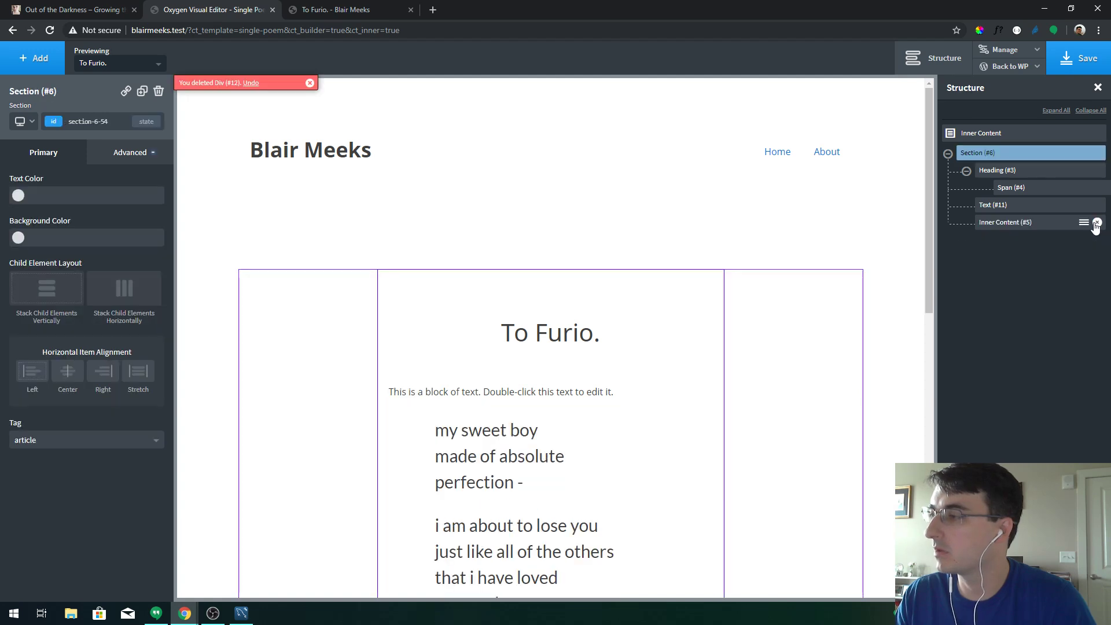
click(1022, 206)
Replace the new text block's wording with the dynamic post date
double_click(503, 393)
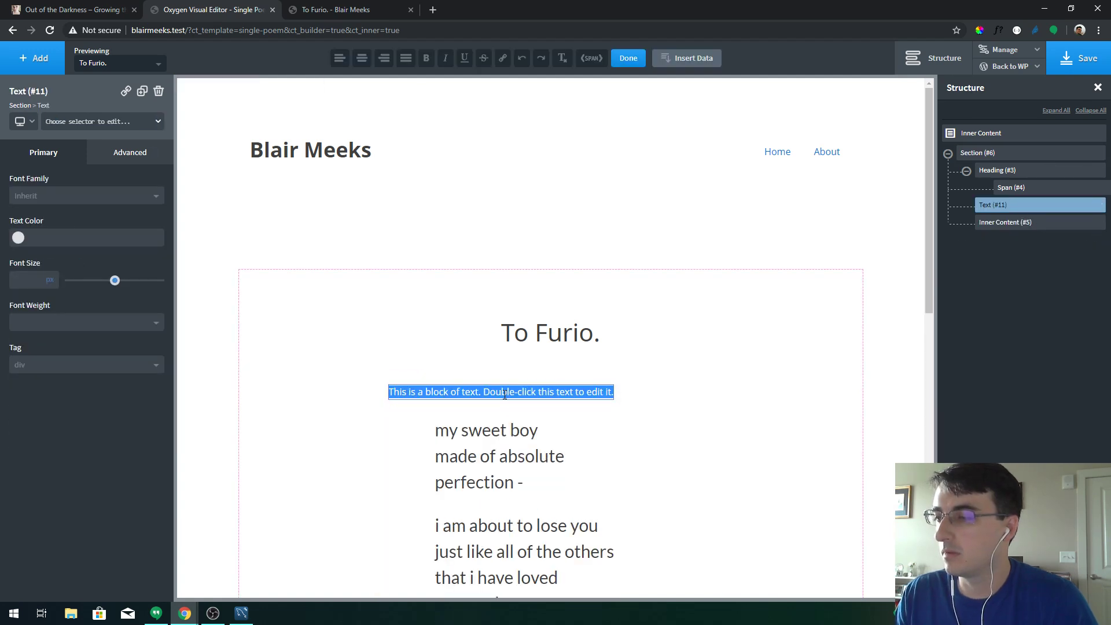
click(682, 59)
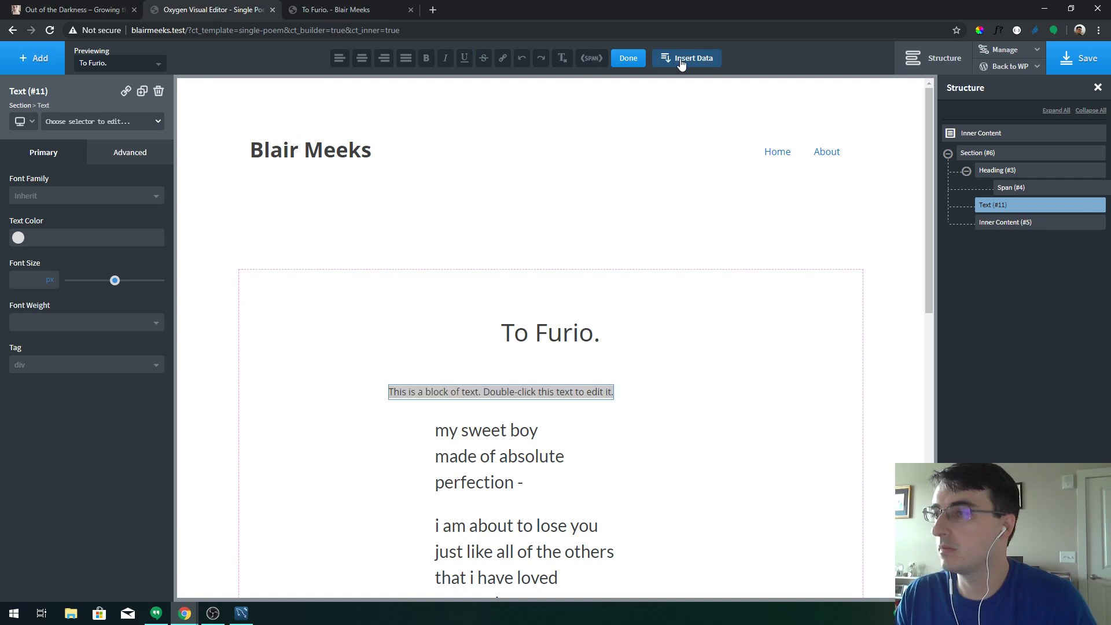
click(348, 190)
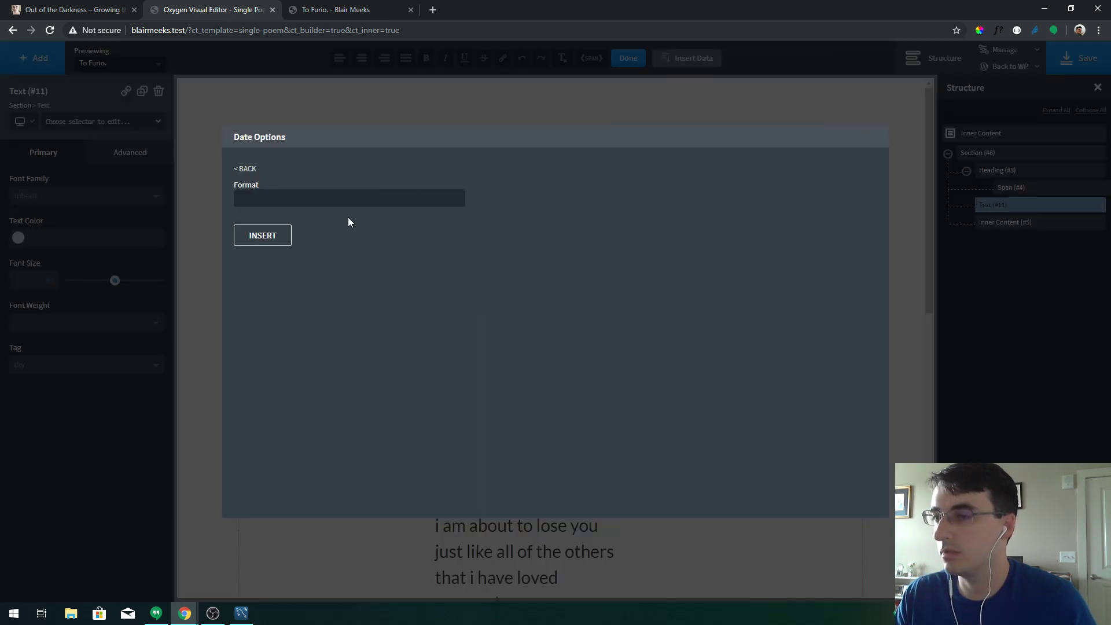
click(274, 238)
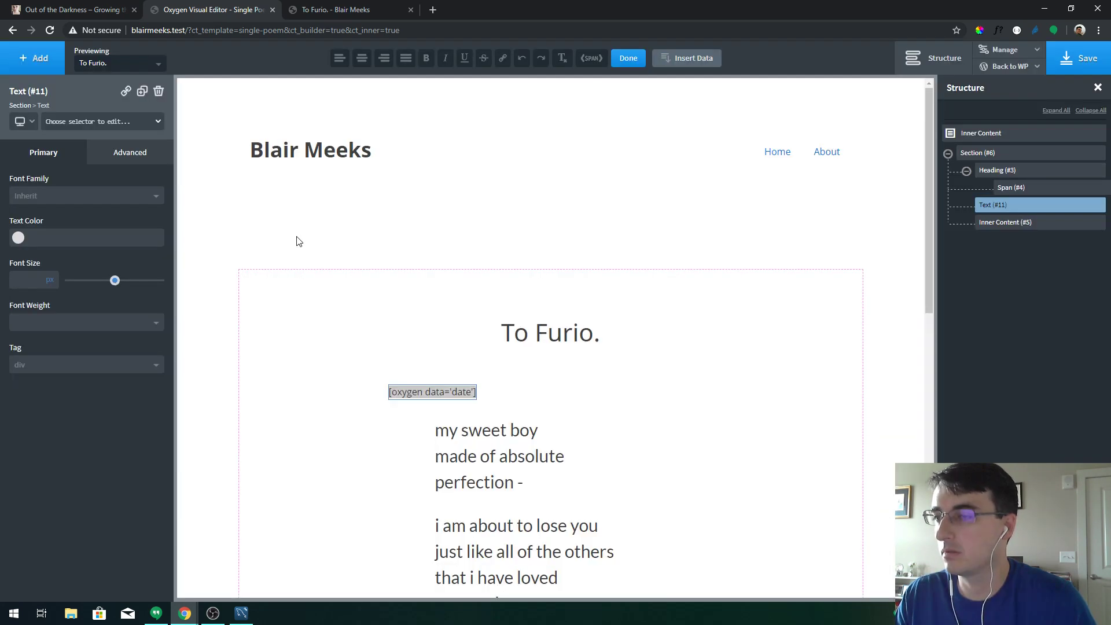
click(553, 395)
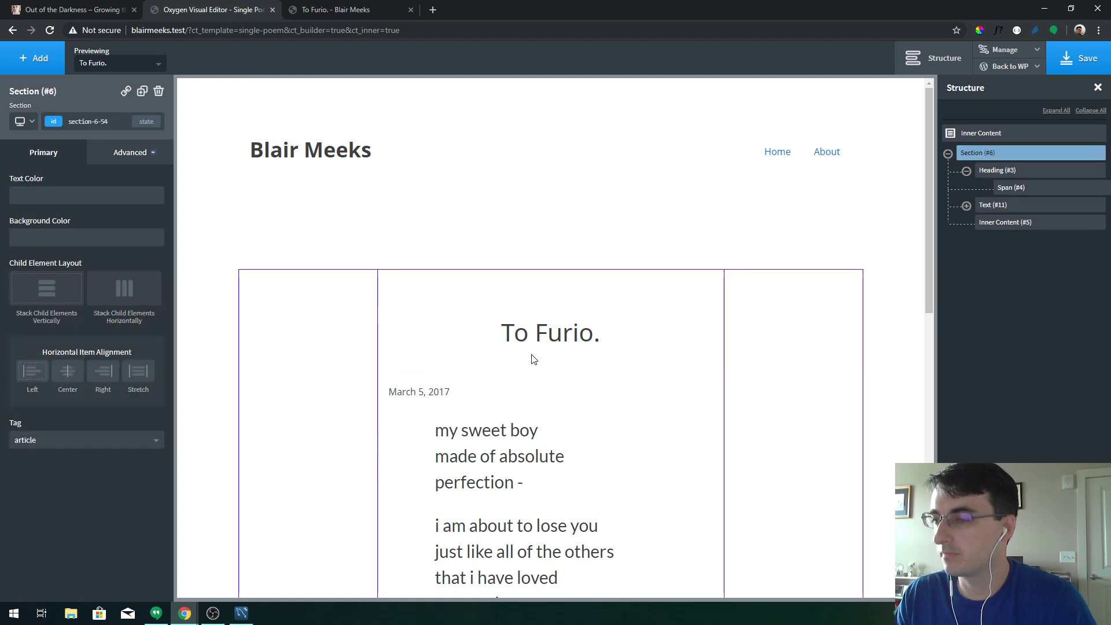
Remove the heading's bottom margin so the date sits right under the title, and save
click(539, 339)
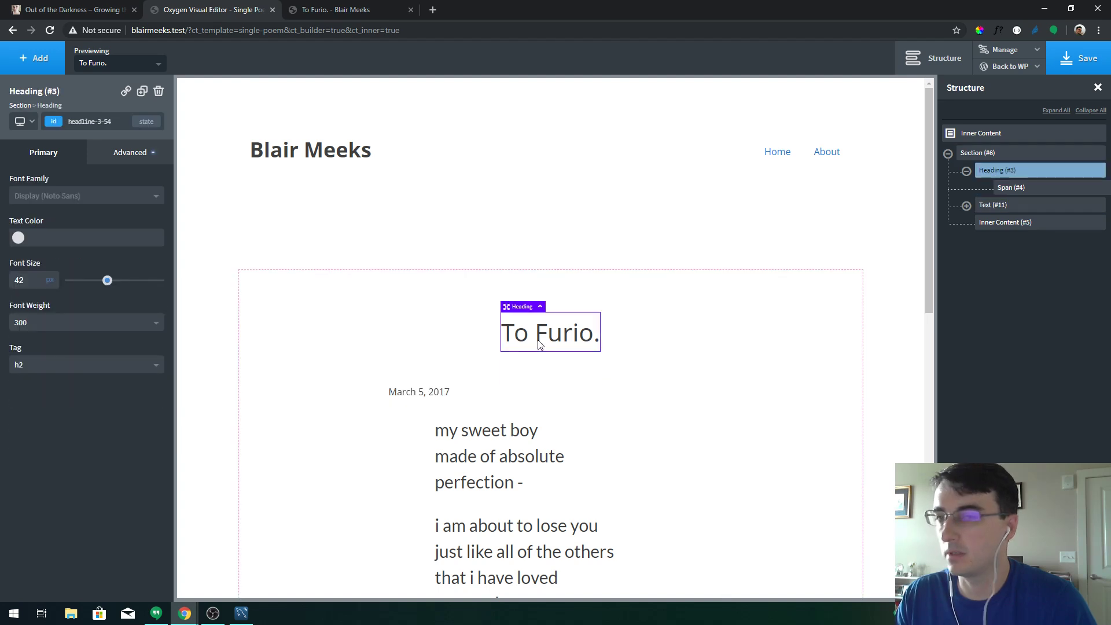
drag(533, 380, 533, 348)
click(419, 358)
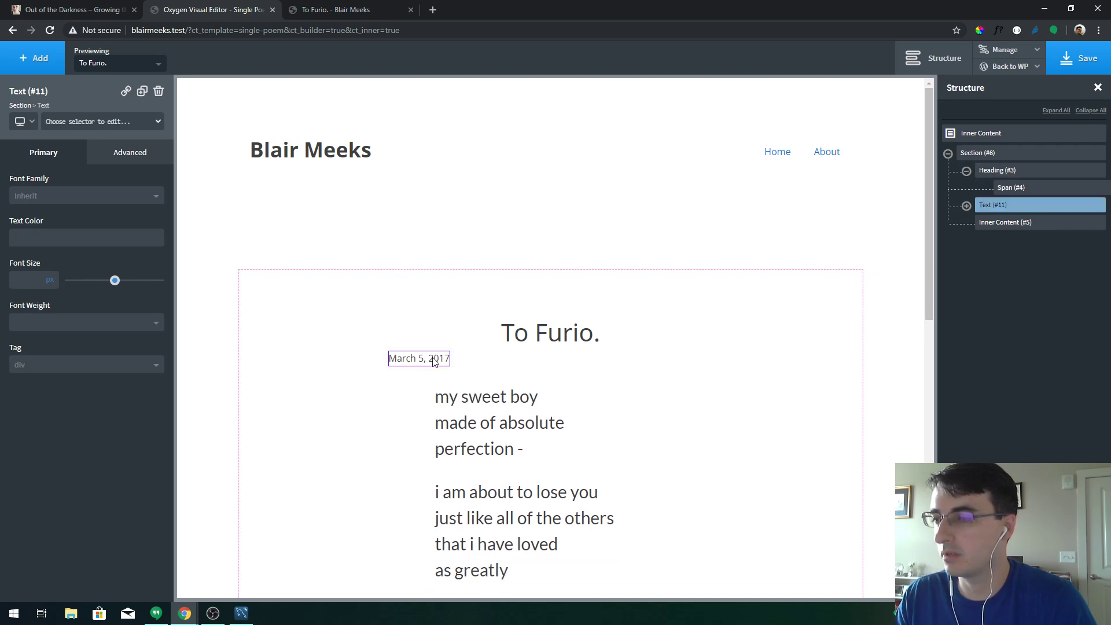
click(123, 158)
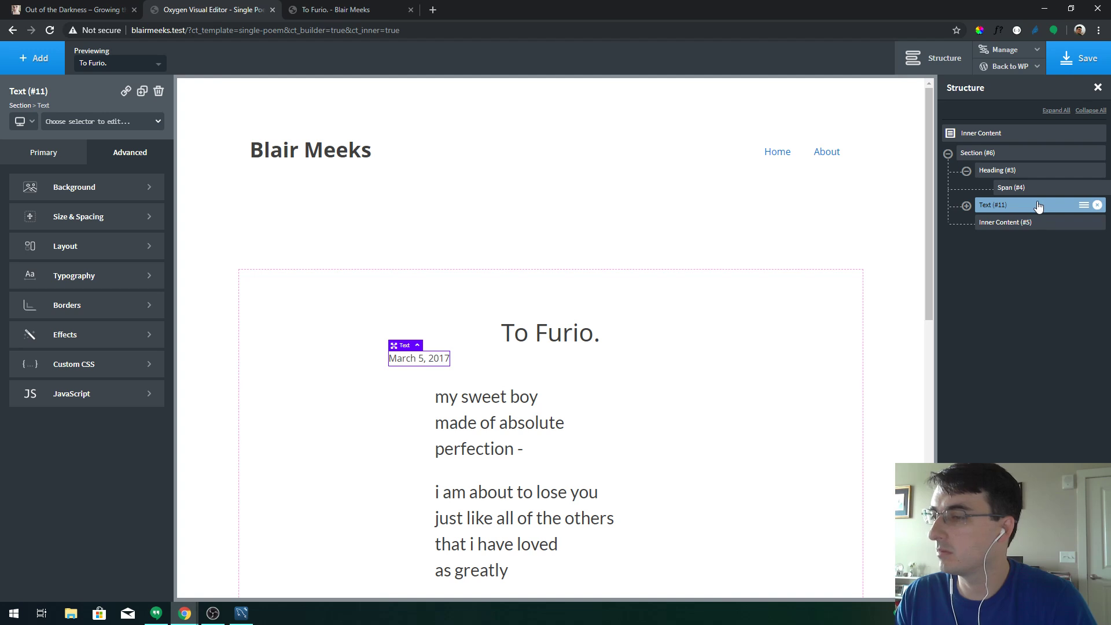
click(1074, 61)
Reload the live To Furio. page, inspect the date's markup, then close that tab
key(ctrl+Tab)
key(F5)
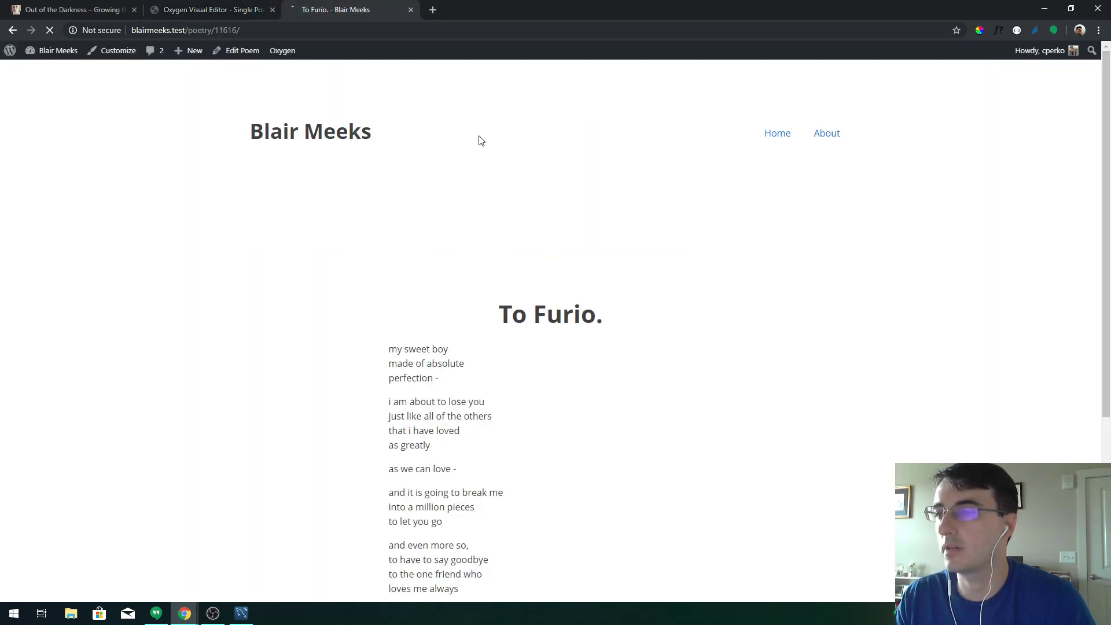
right_click(426, 338)
click(473, 461)
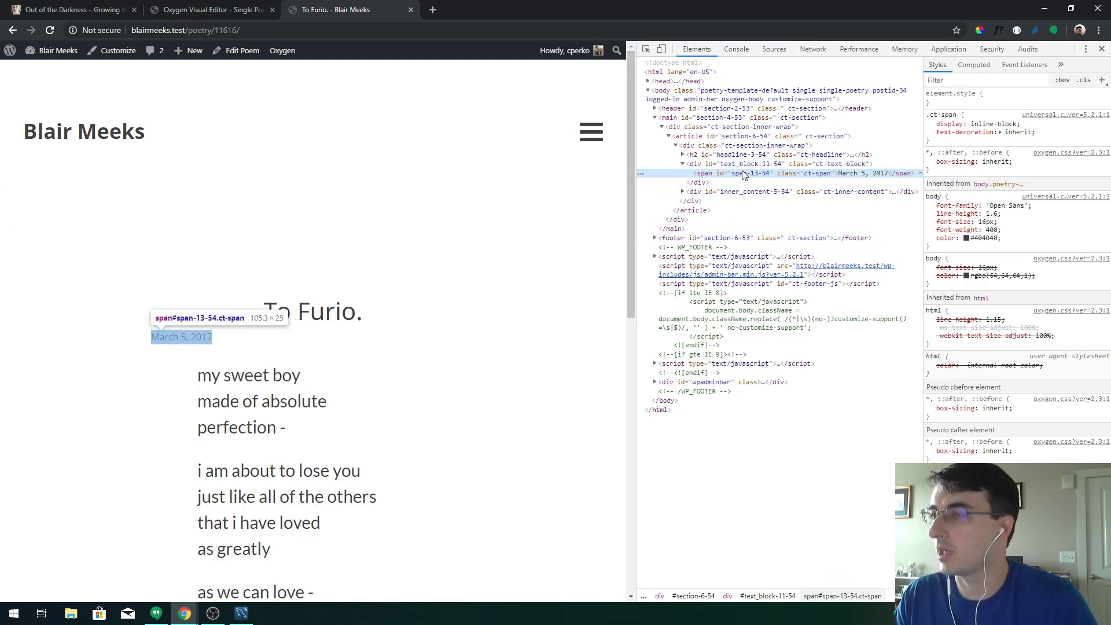
middle_click(318, 7)
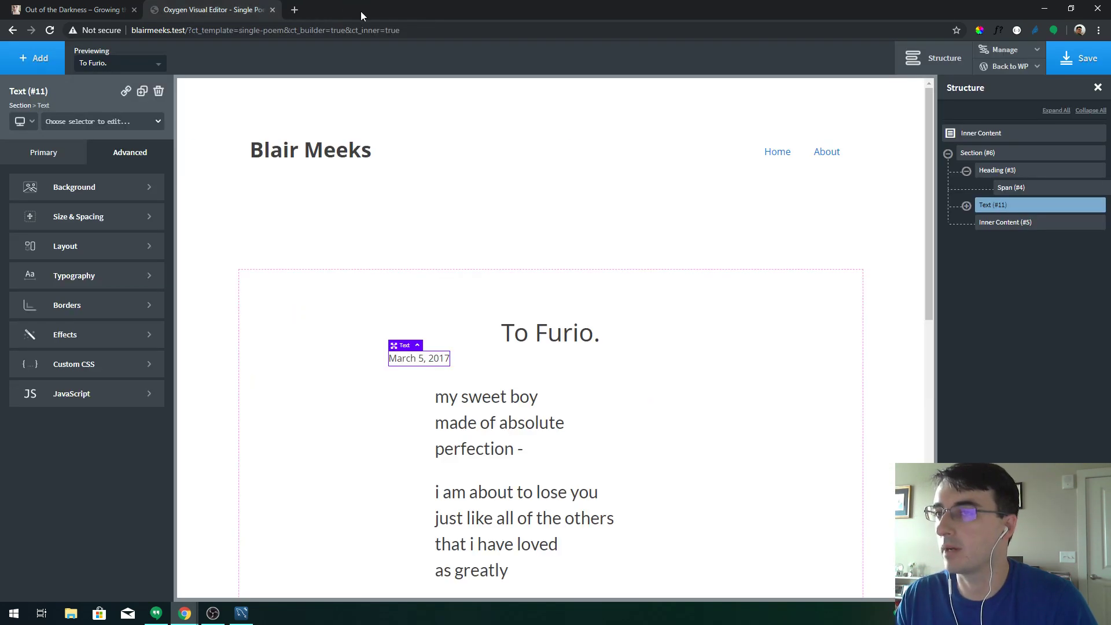
Wrap the date in a 100%-wide centred div, save, and add top padding above the poem
click(1084, 207)
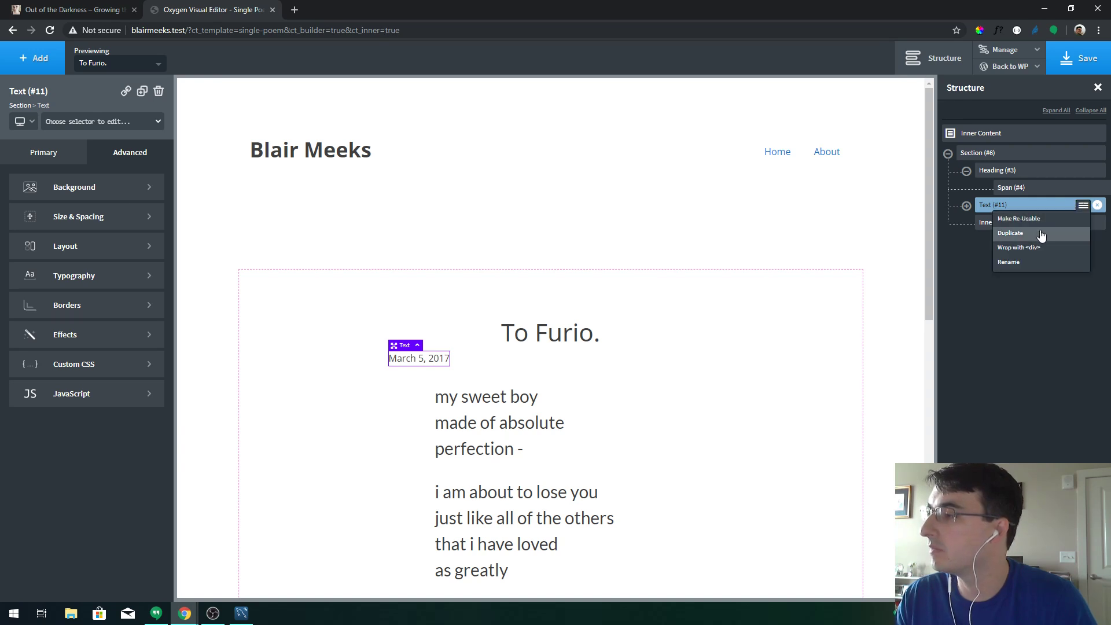
click(1036, 251)
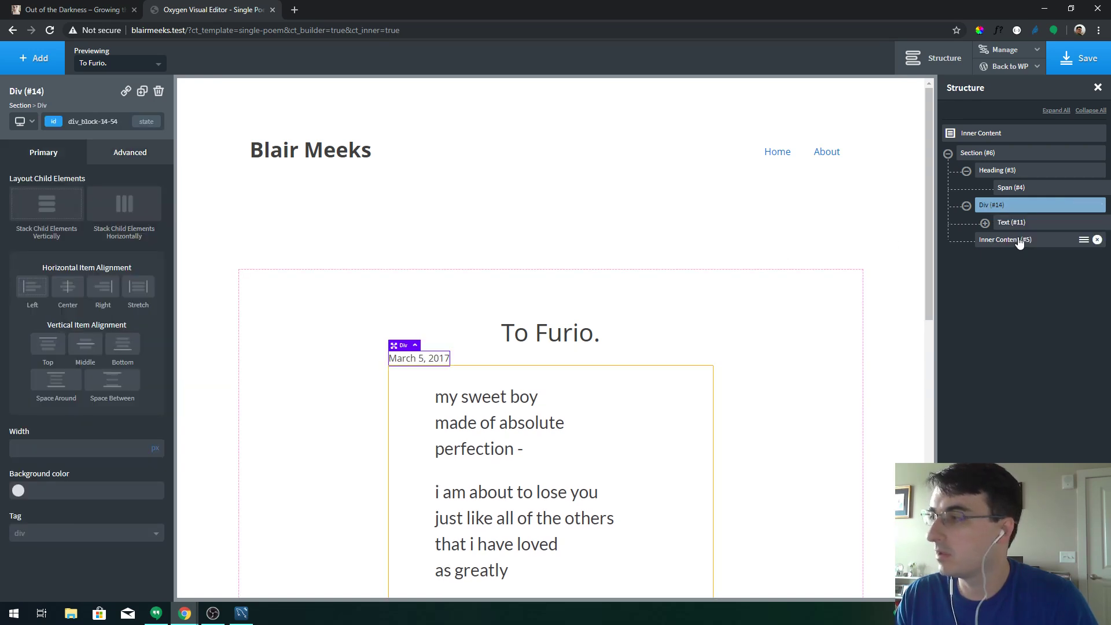
click(101, 539)
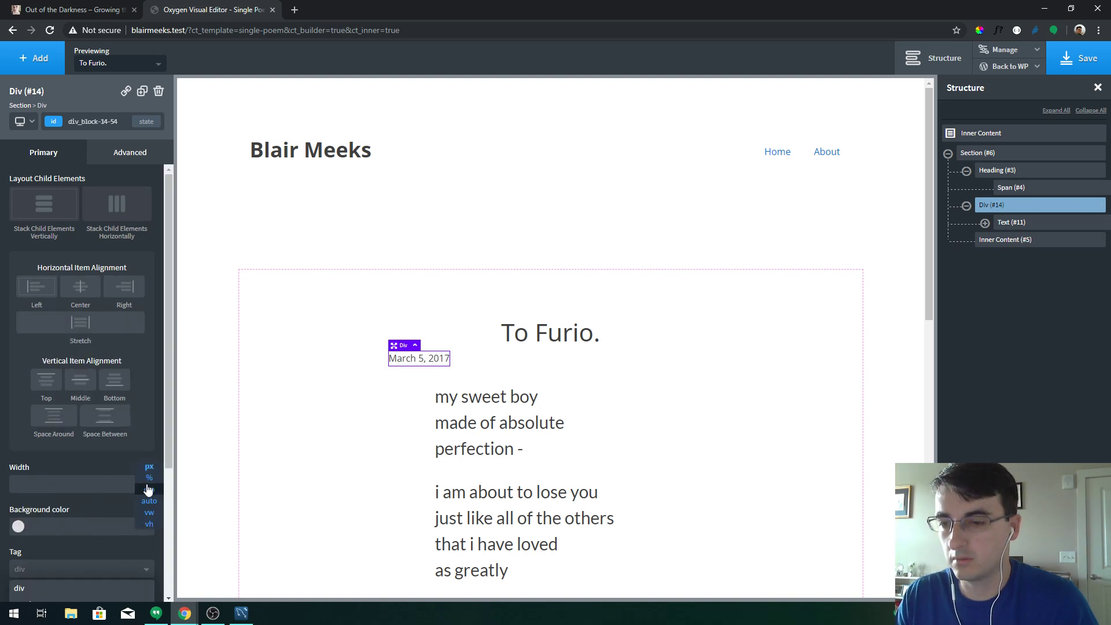
click(145, 493)
click(102, 477)
text(100)
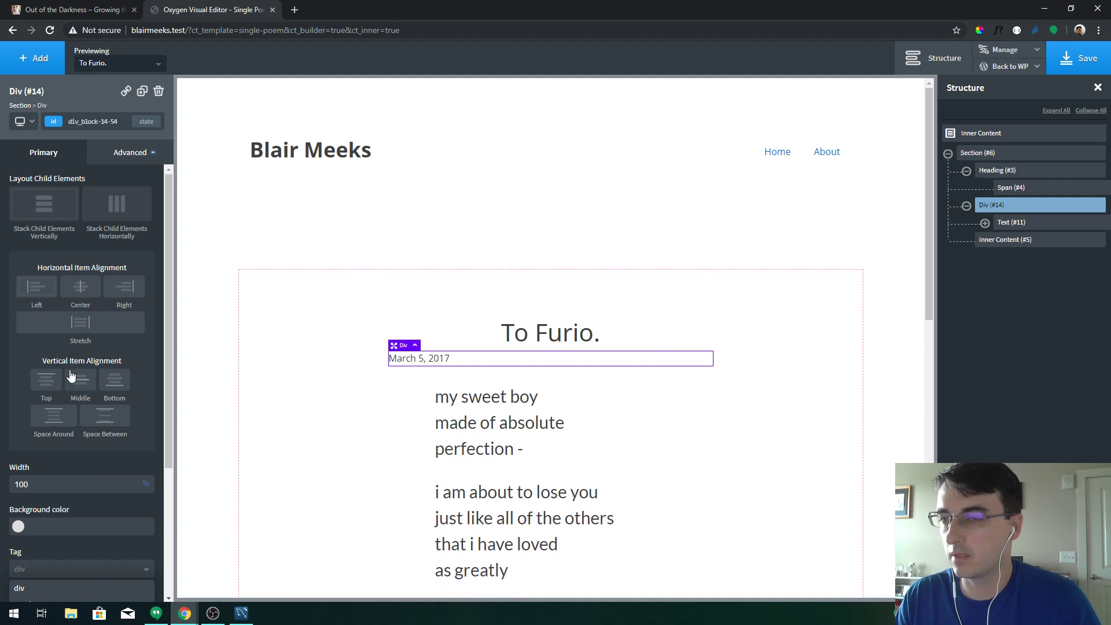
click(79, 287)
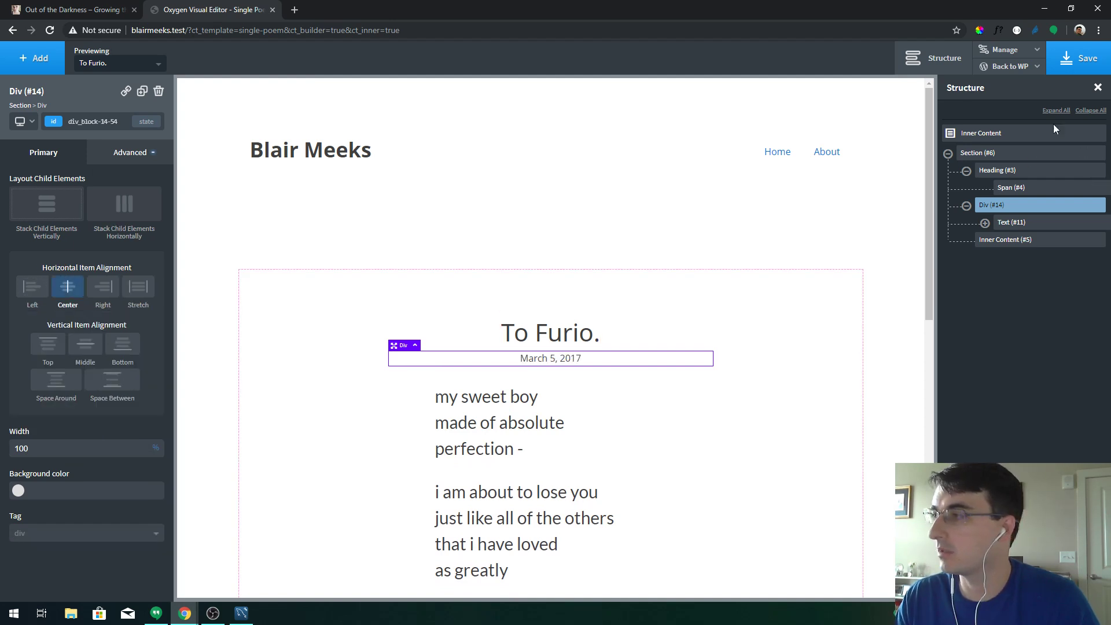
click(1078, 59)
click(524, 396)
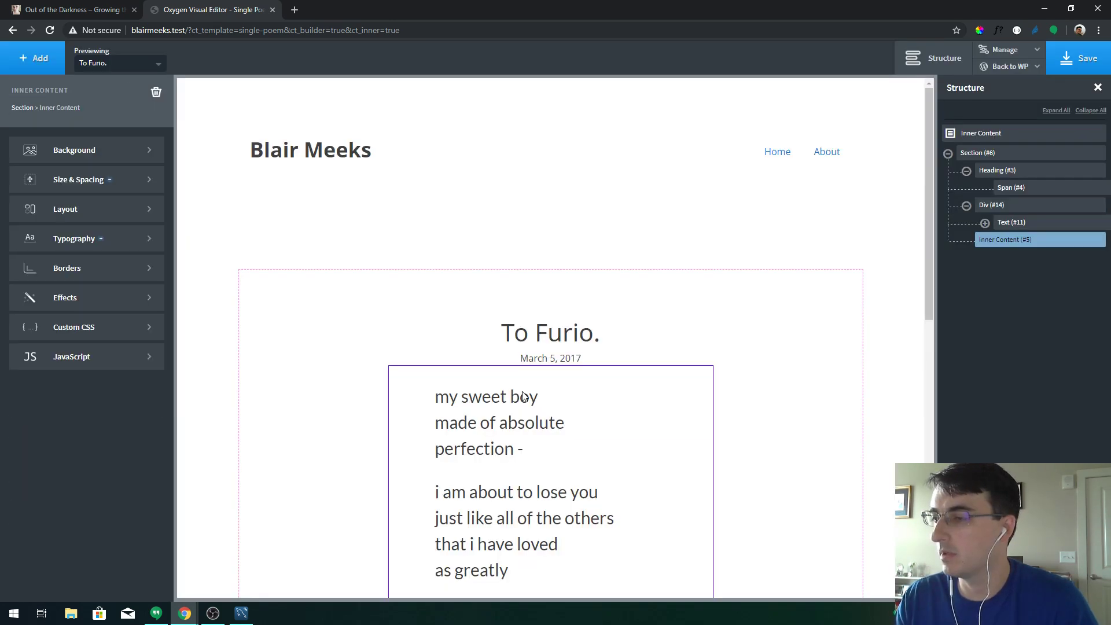
drag(536, 374, 533, 426)
Save, then view the live To Furio. page with its centred title, date and poem
click(1078, 59)
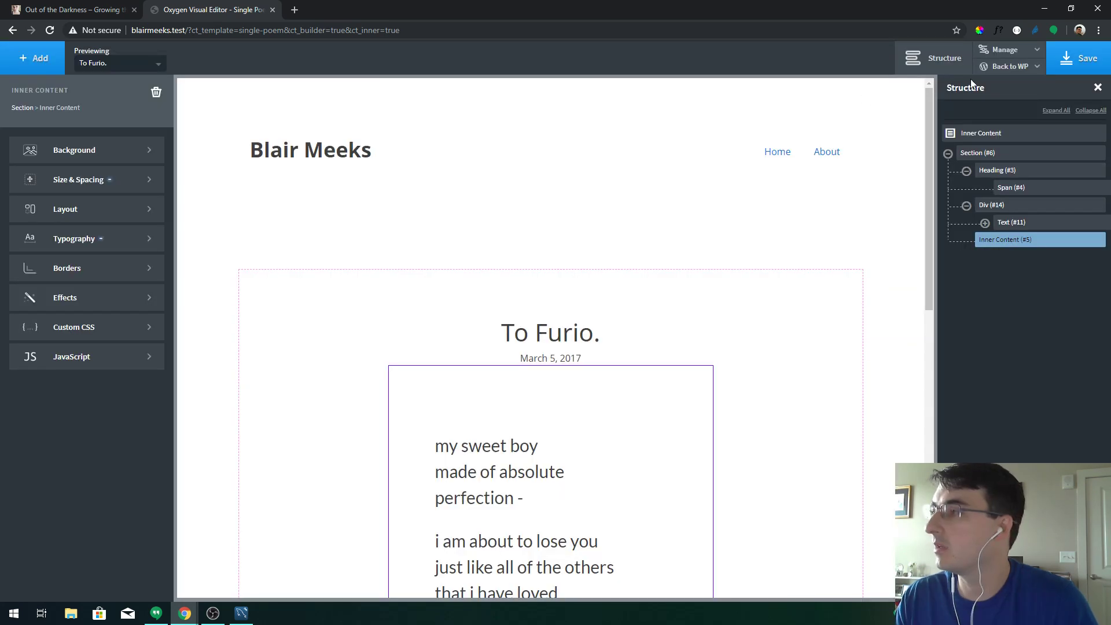
click(1010, 66)
click(997, 104)
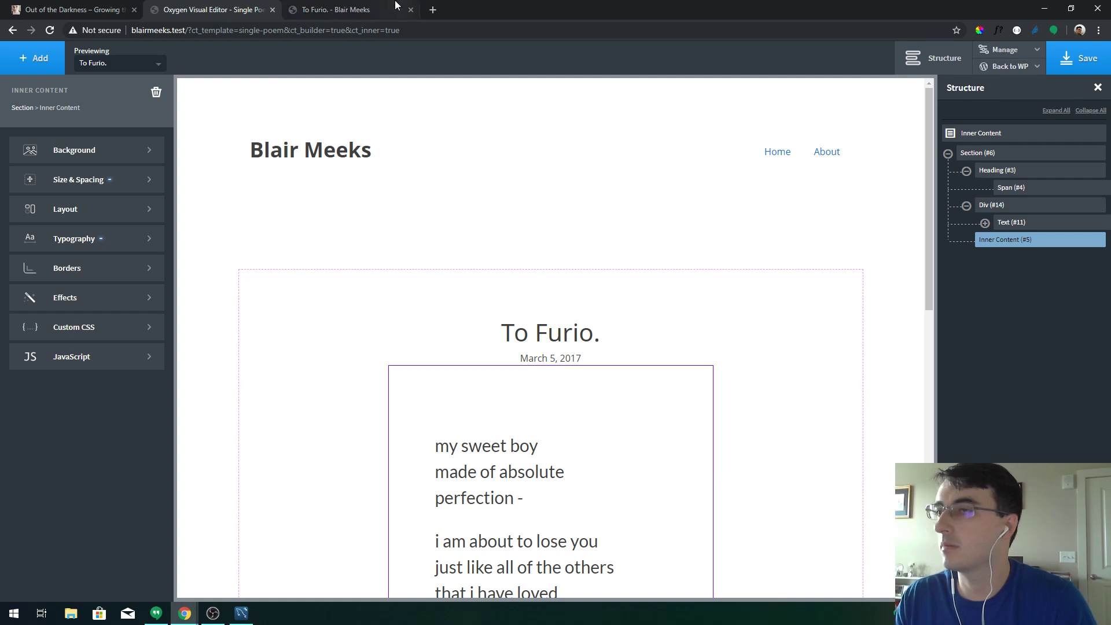
scroll(561, 241, down, 8)
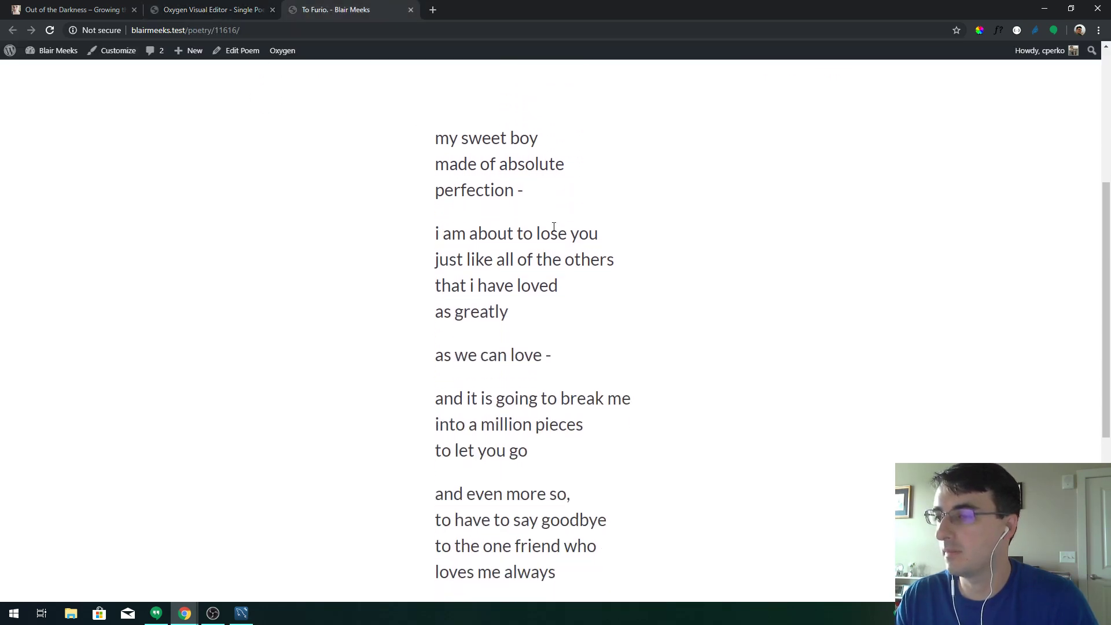
scroll(549, 227, down, 3)
scroll(546, 236, up, 11)
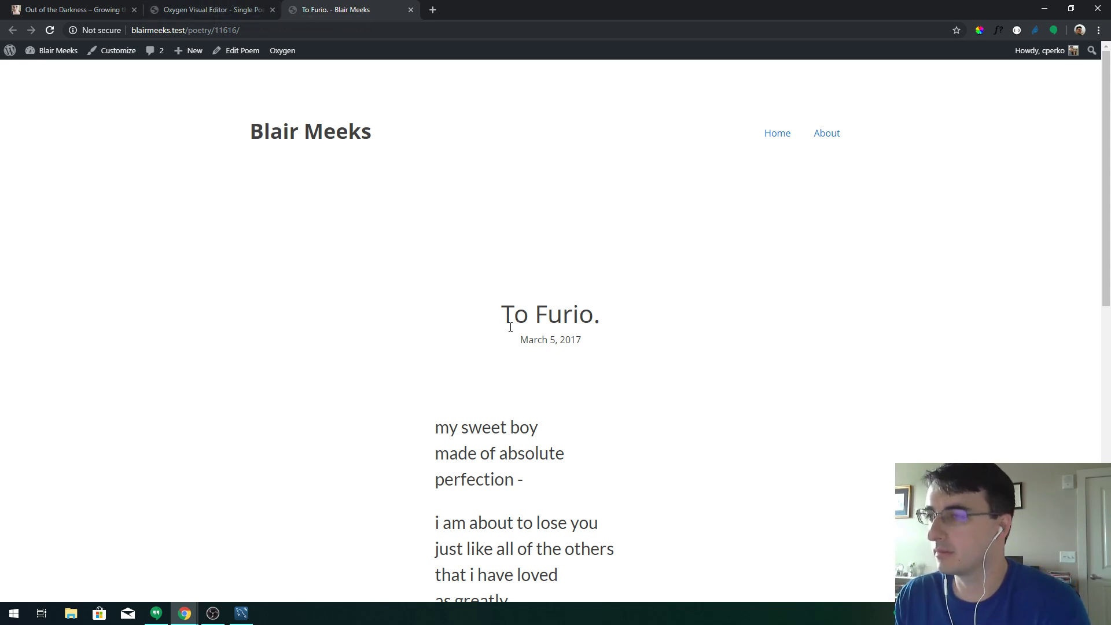
scroll(510, 329, down, 10)
scroll(512, 327, up, 10)
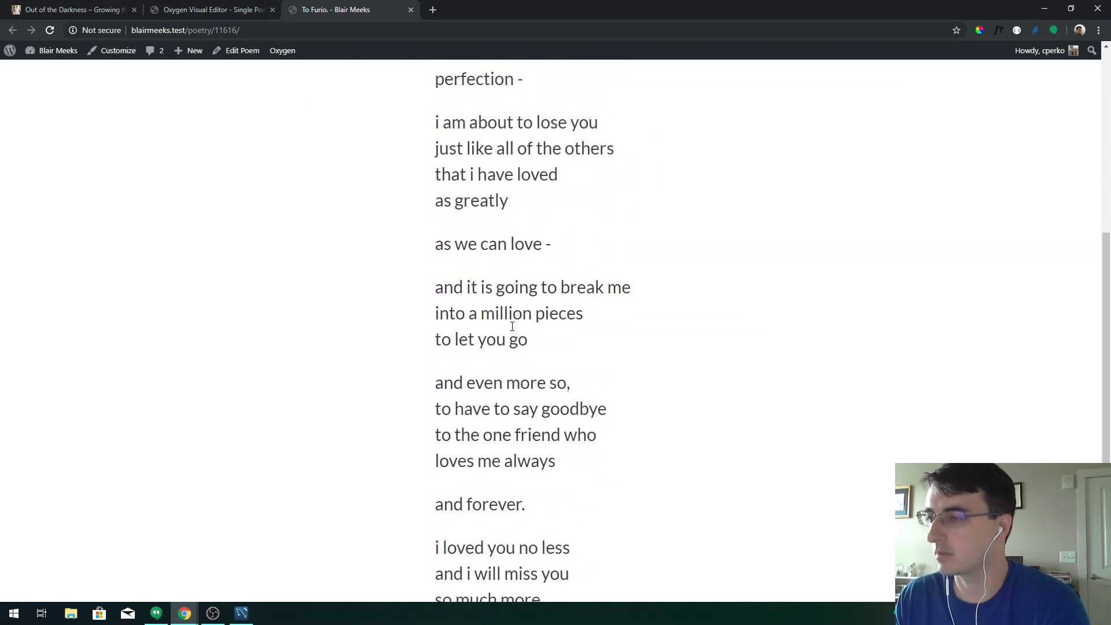
Give the post section a black box shadow at about 0.1 opacity
click(191, 10)
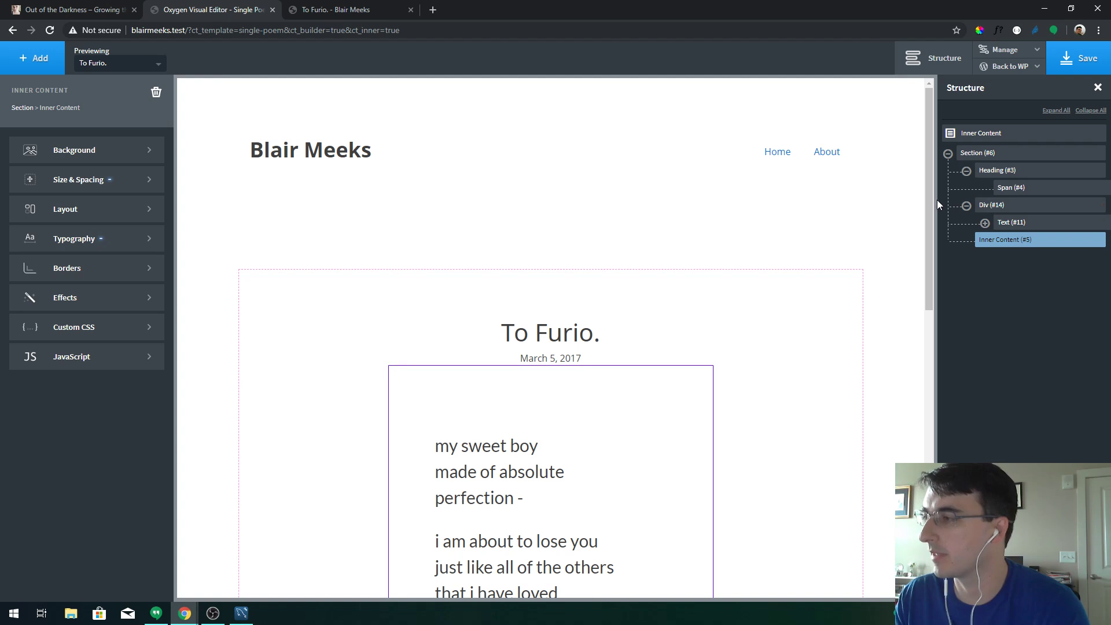
drag(932, 201, 967, 210)
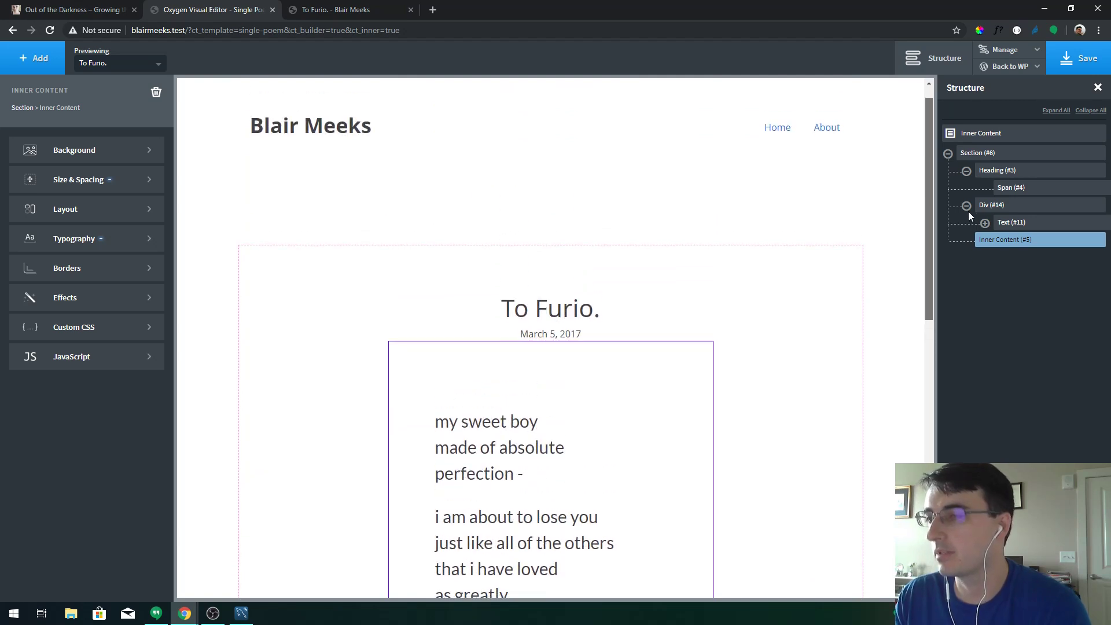
drag(967, 211, 939, 288)
click(685, 148)
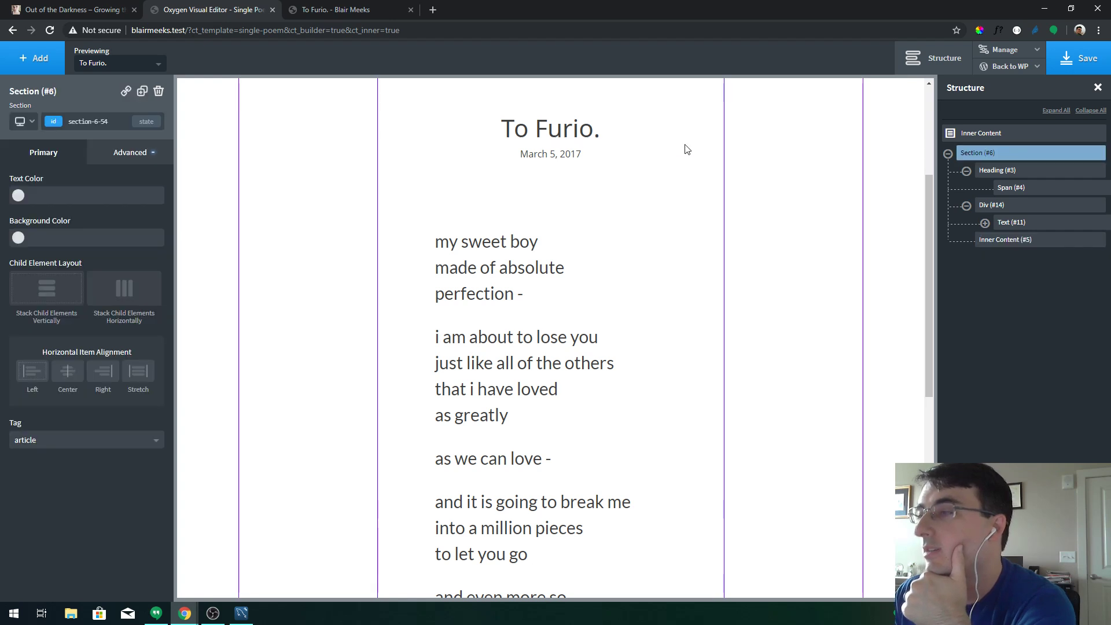
scroll(779, 277, up, 4)
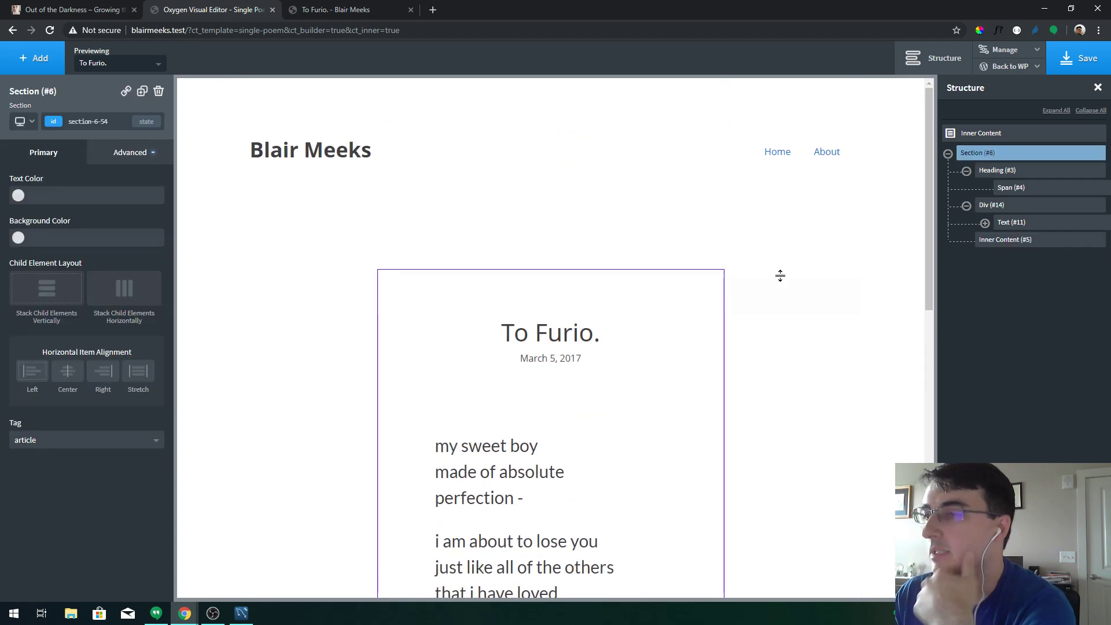
click(134, 150)
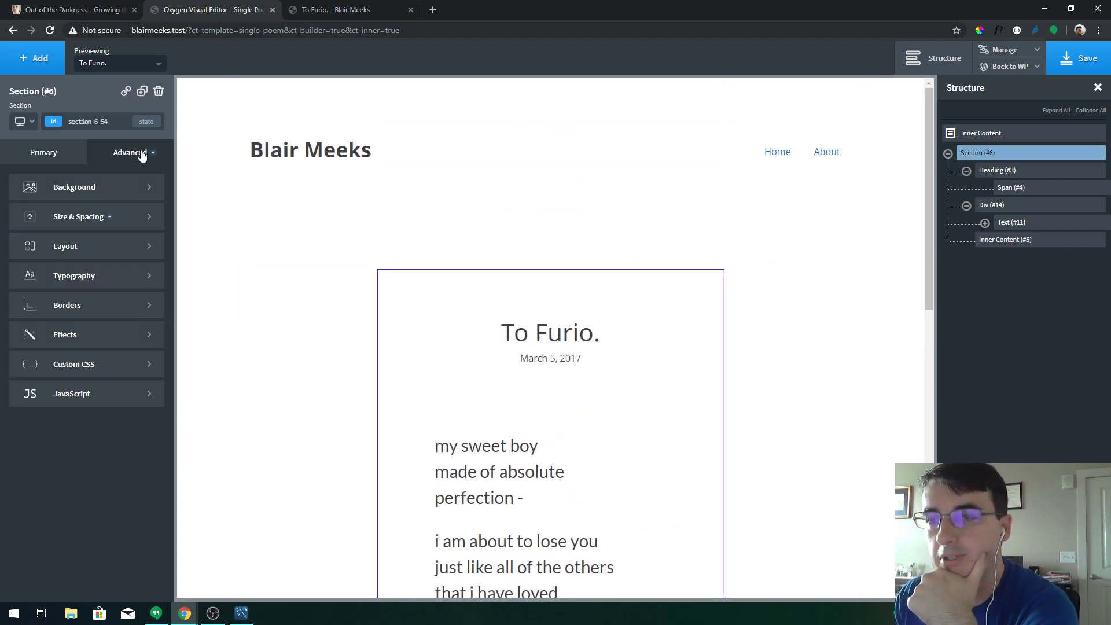
click(114, 333)
click(107, 300)
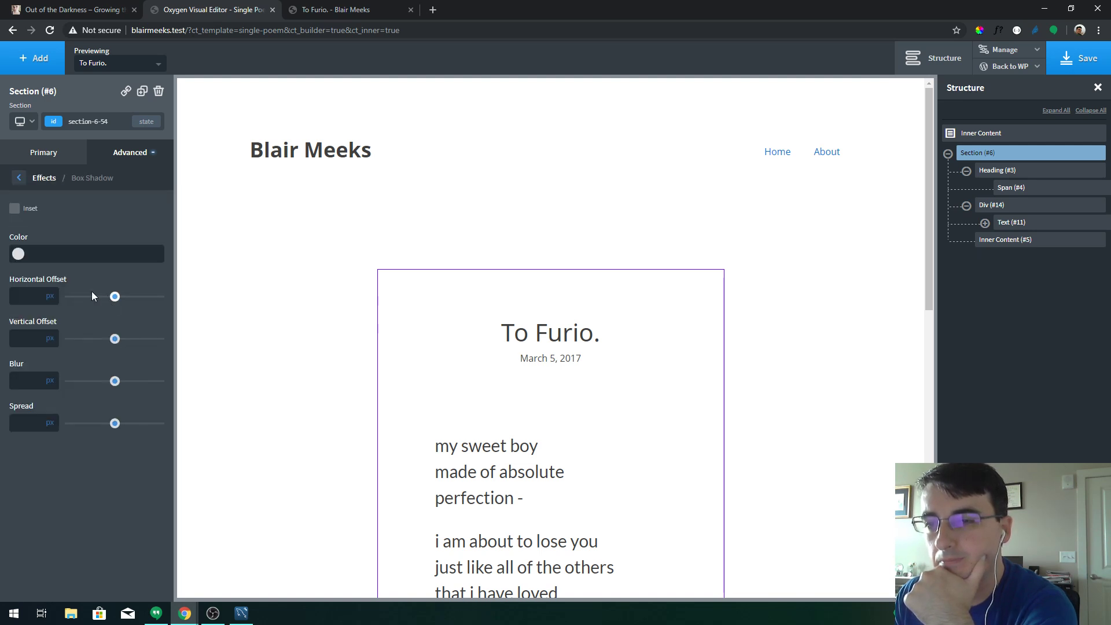
click(17, 254)
click(22, 346)
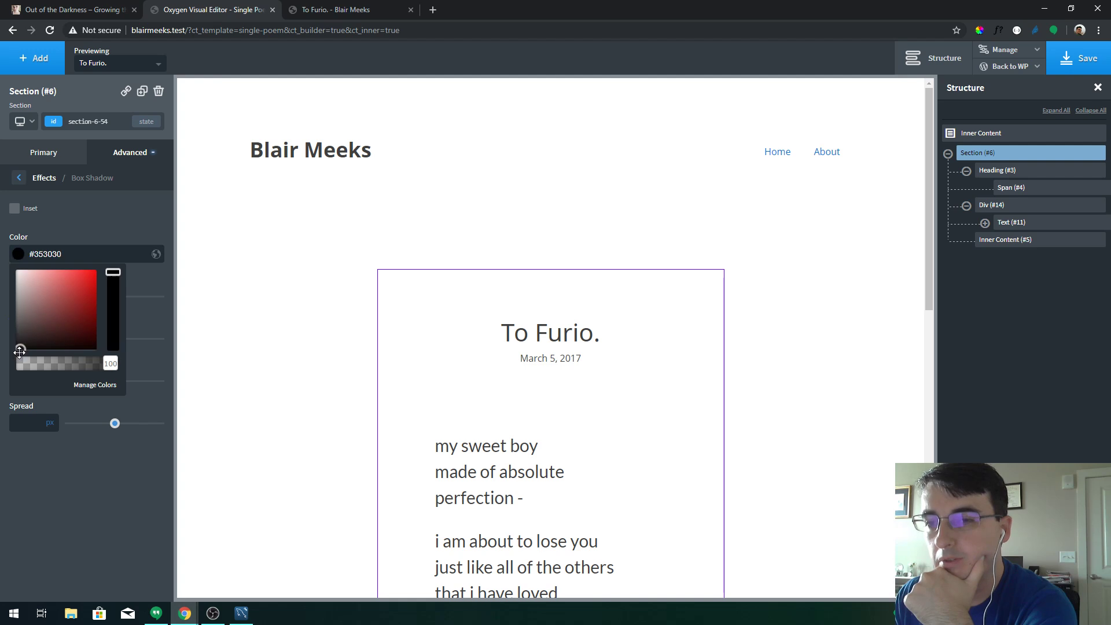
drag(105, 364, 30, 370)
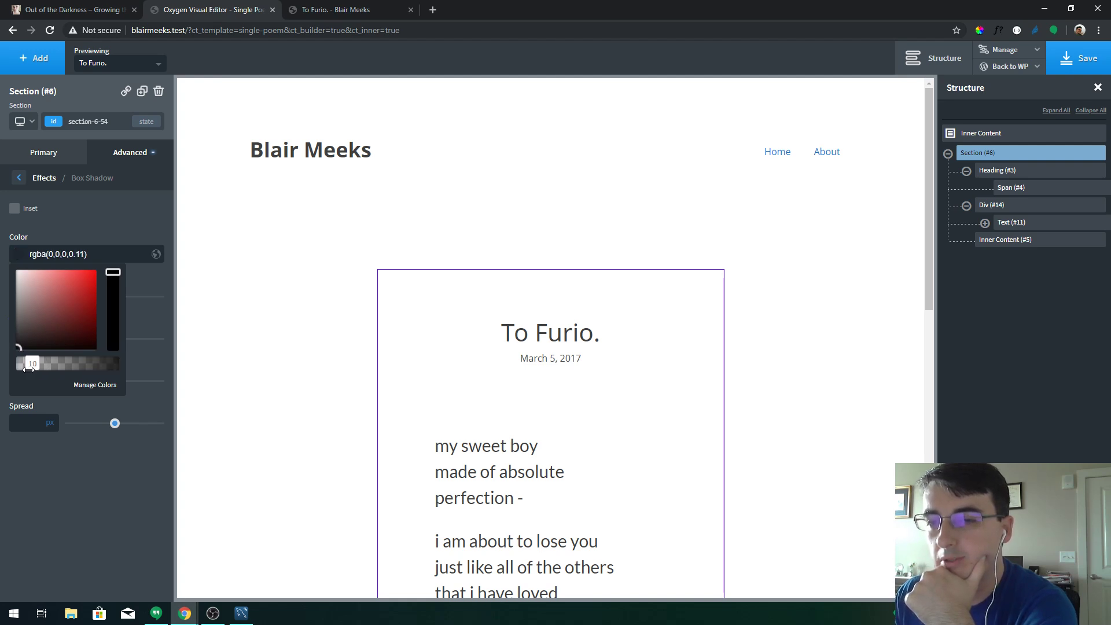
click(140, 278)
Set the shadow's offset, blur and spread to 5px and save
click(41, 295)
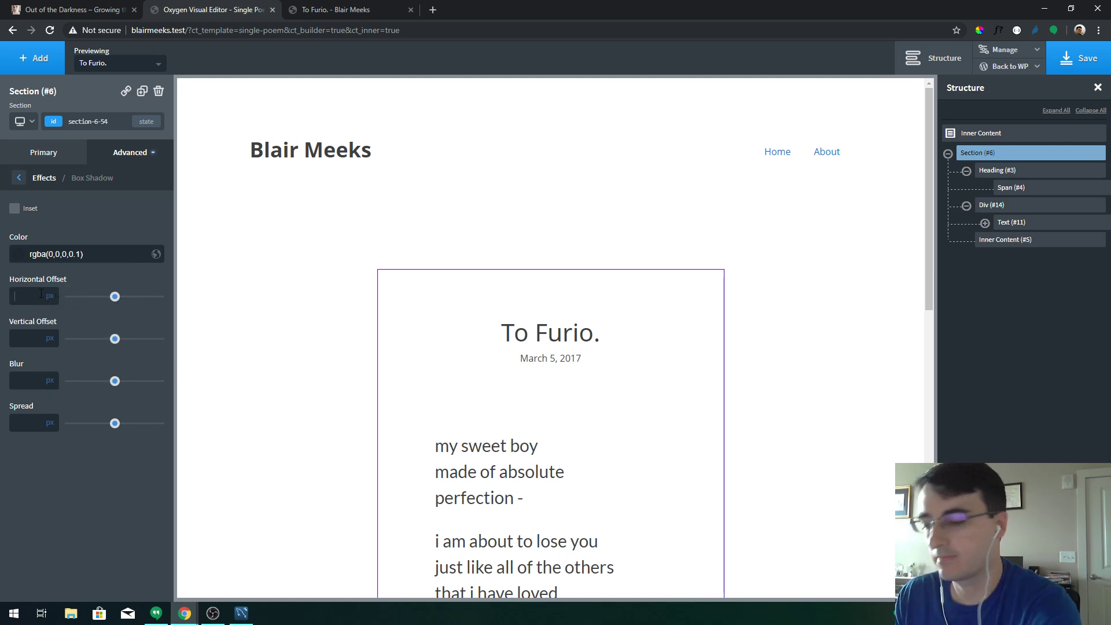
text(0)
text(5)
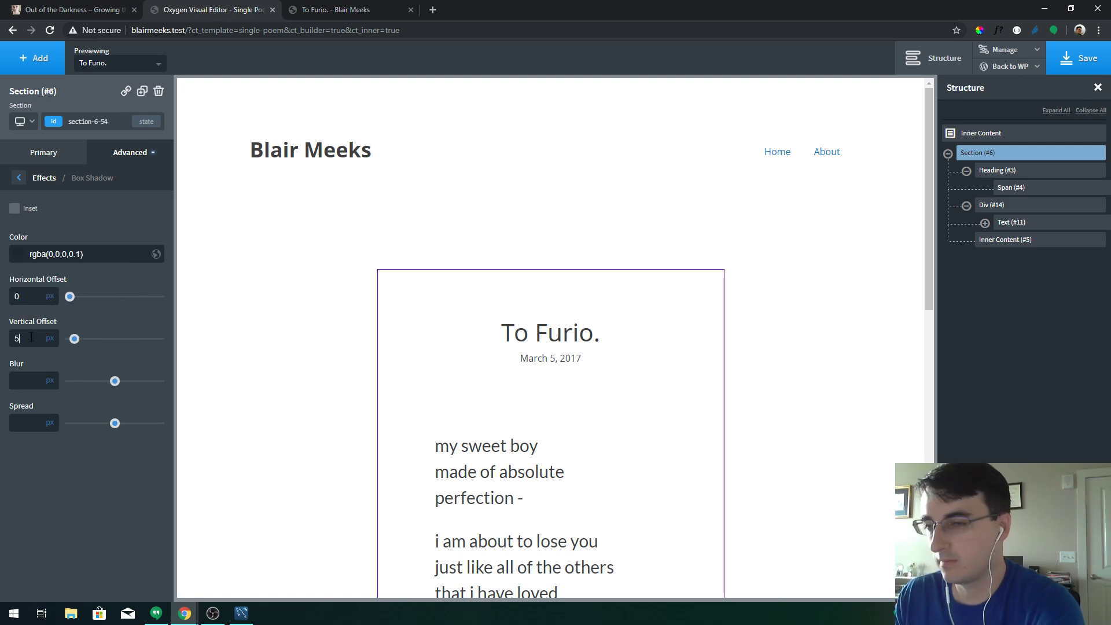
text(5)
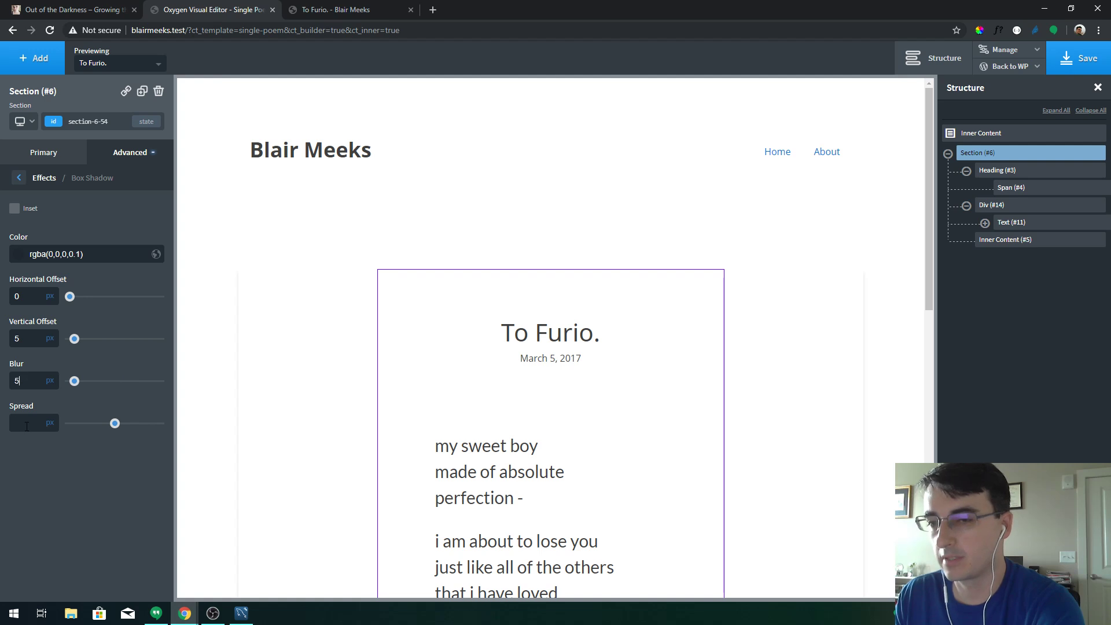
click(29, 424)
text(5)
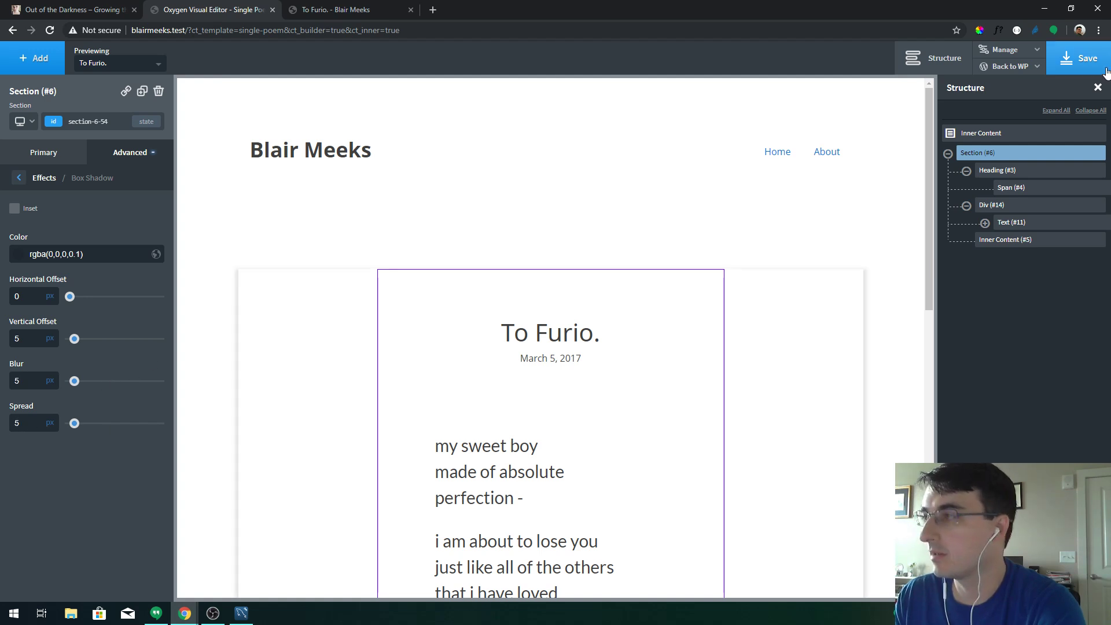
click(1079, 58)
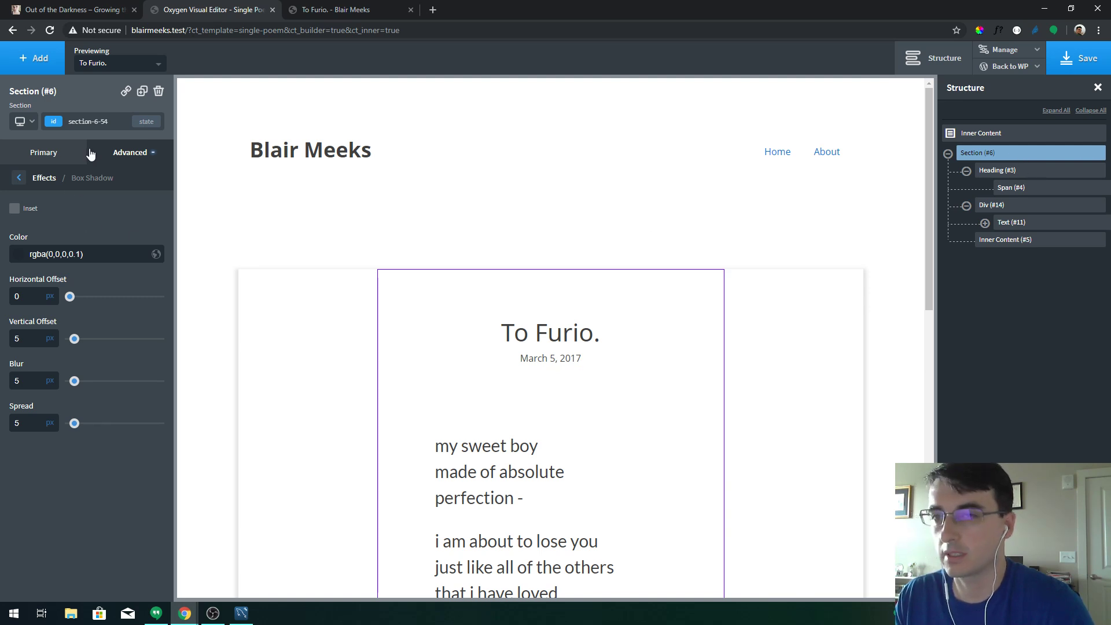
Confirm the section's 600 custom container width and save the template again
click(52, 152)
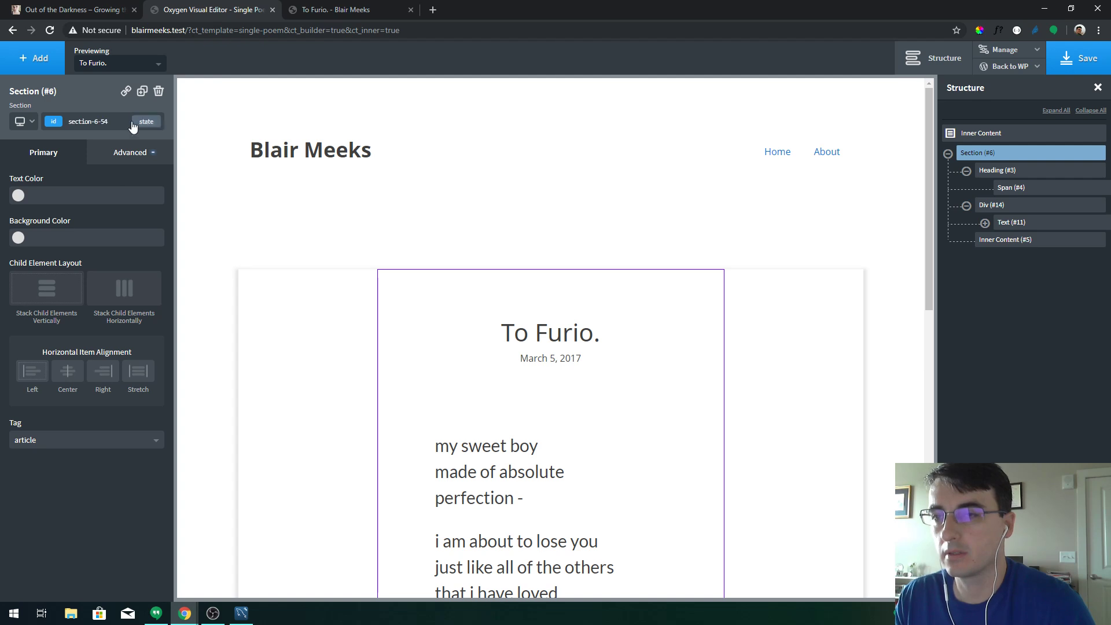
click(130, 152)
click(90, 218)
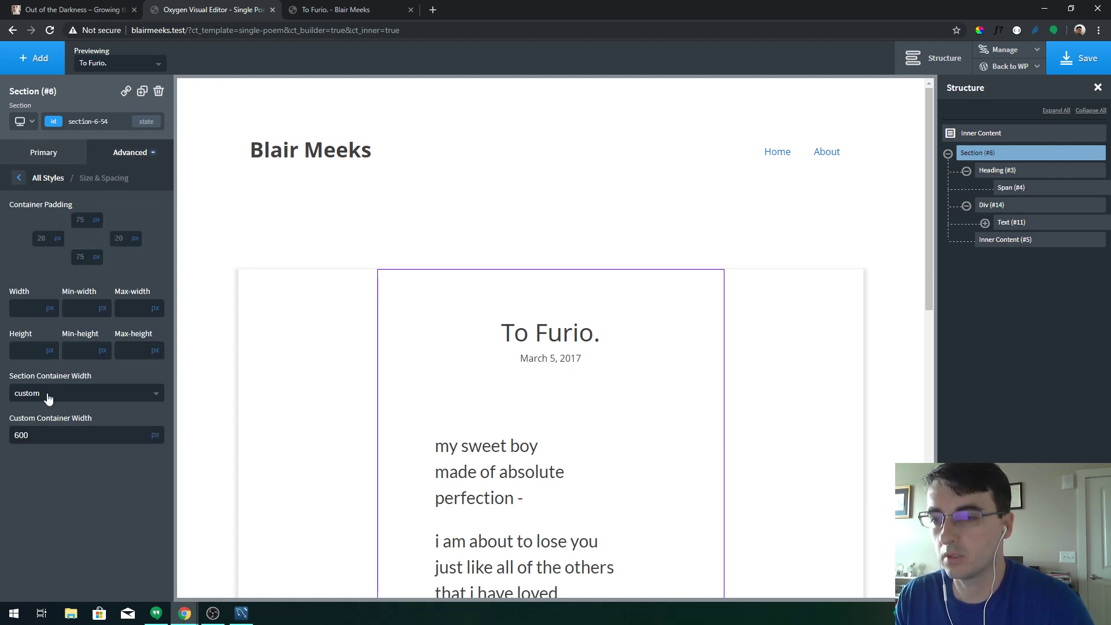
double_click(56, 438)
click(1079, 58)
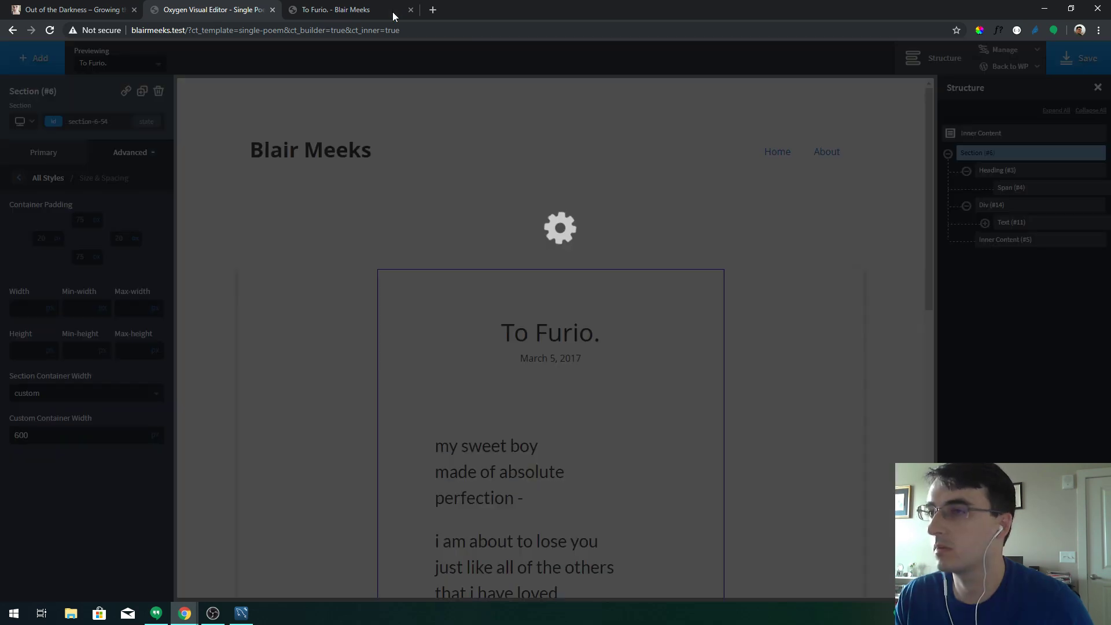
click(392, 12)
Reload the poem page and inspect the article section and its inner wrap in DevTools
key(F5)
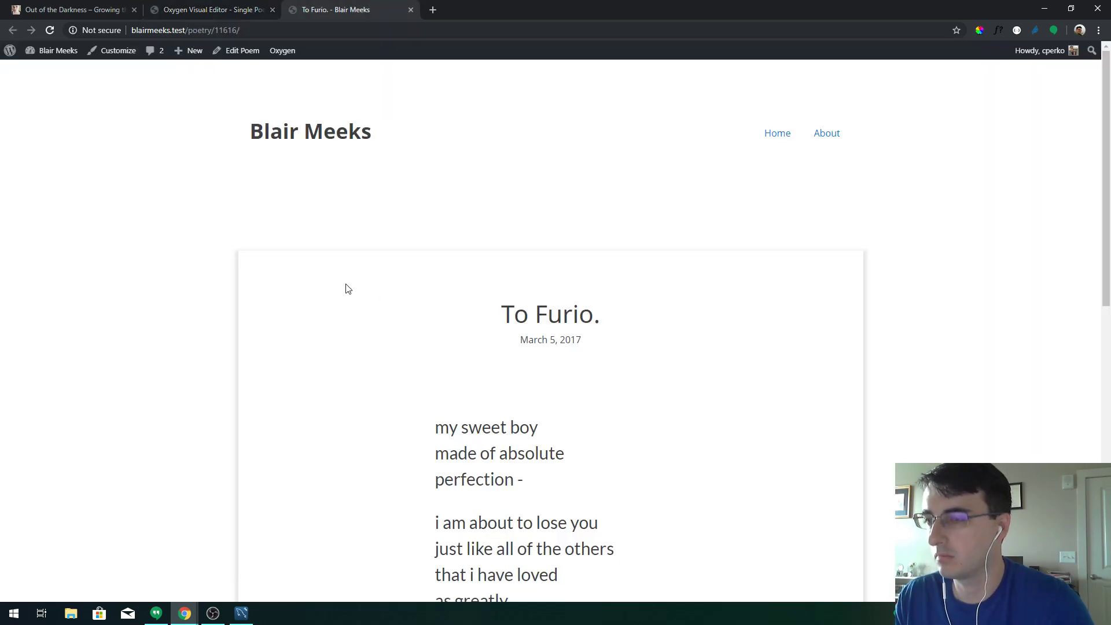
click(227, 9)
click(340, 9)
right_click(364, 323)
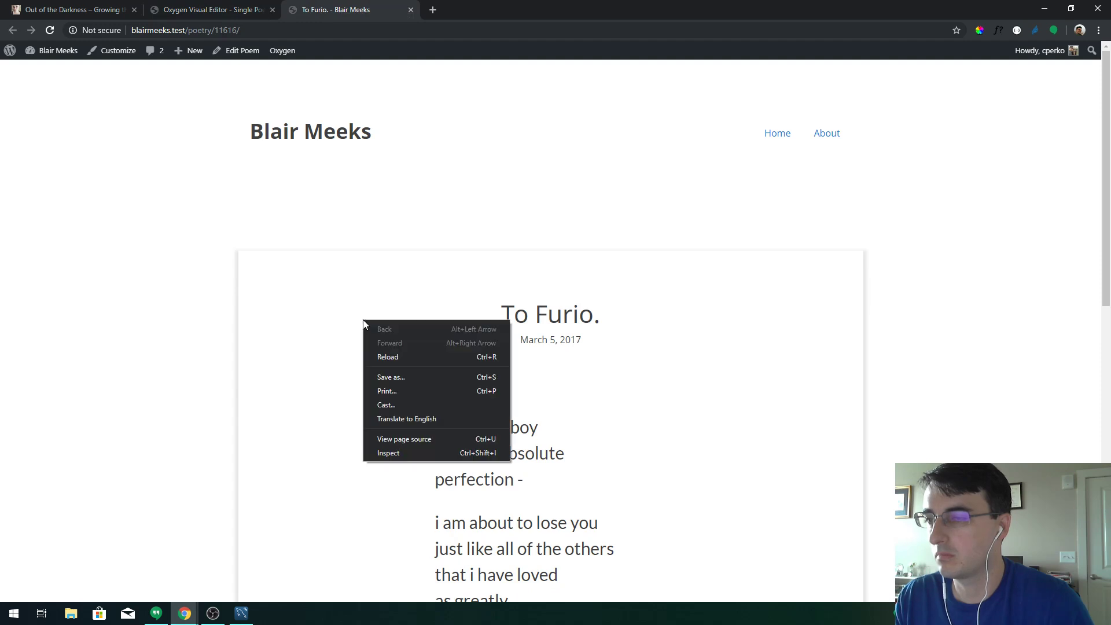
click(436, 455)
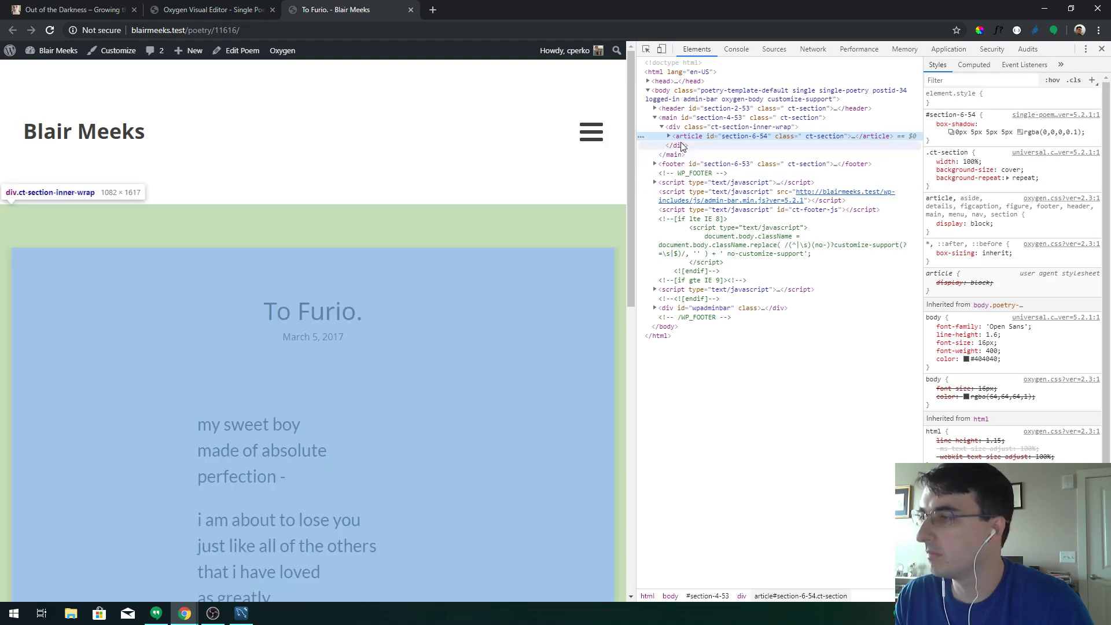
click(670, 137)
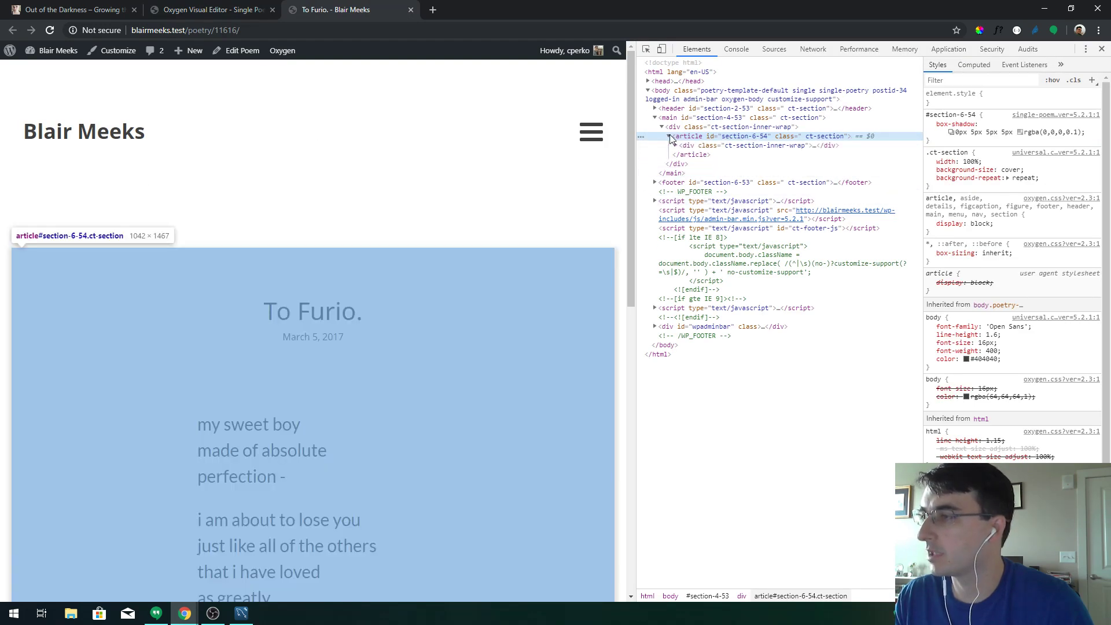
click(700, 146)
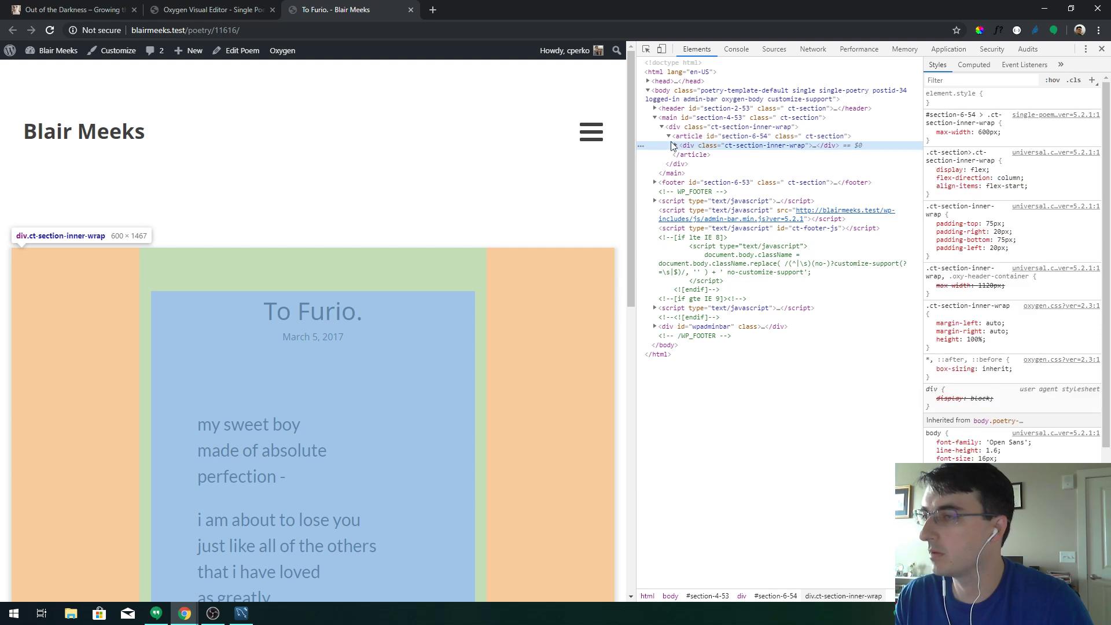
Check the title, date div and post section in the template editor, and save
click(217, 10)
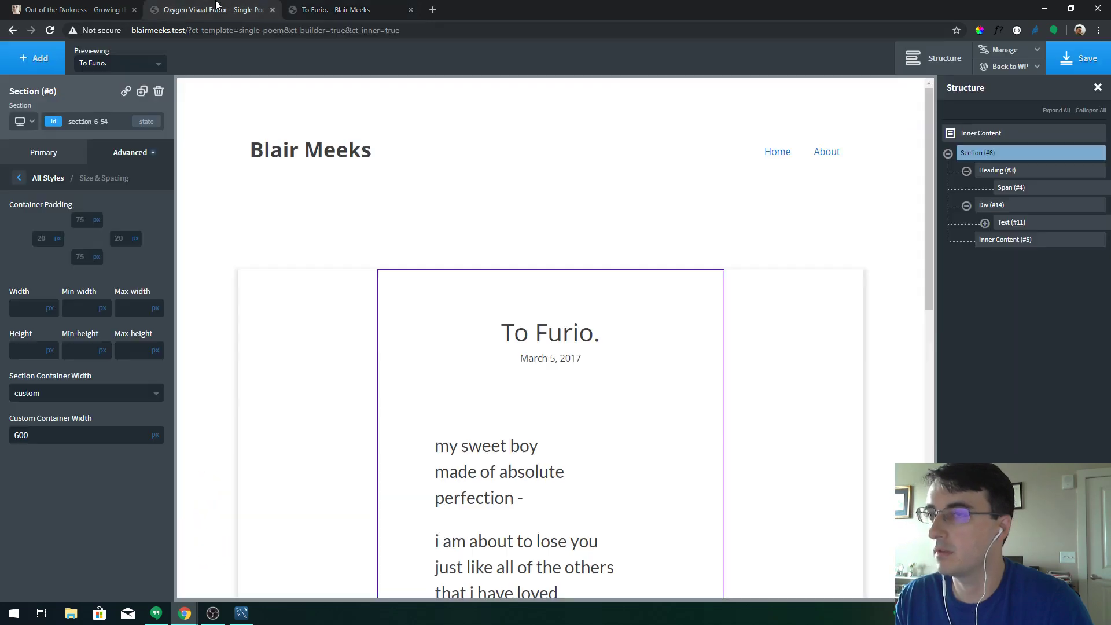
click(1011, 172)
click(1003, 207)
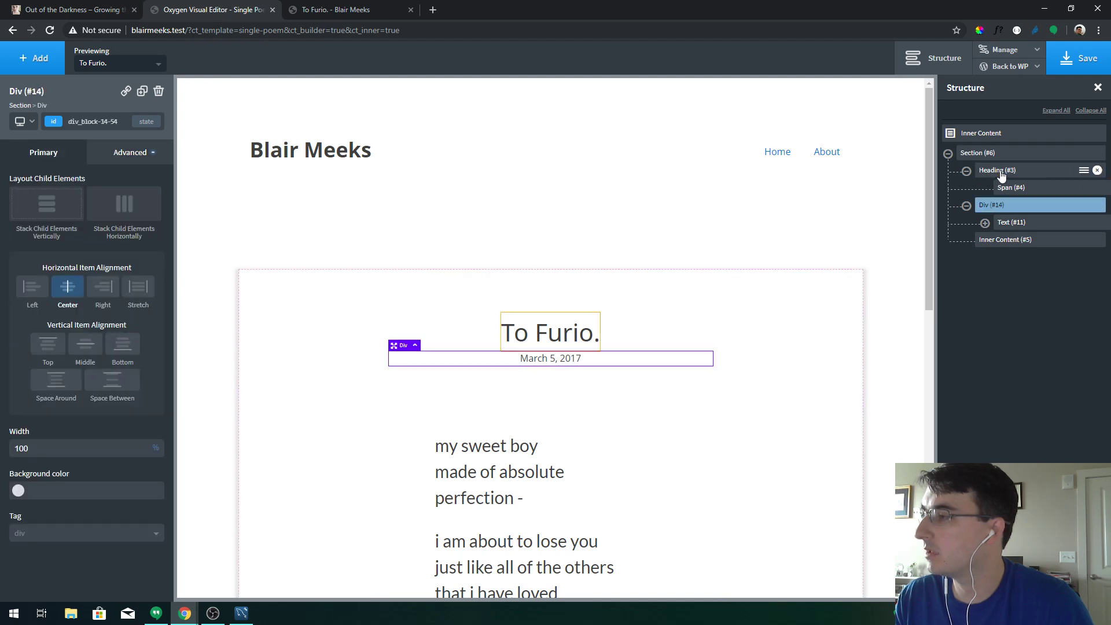
click(988, 153)
click(1080, 58)
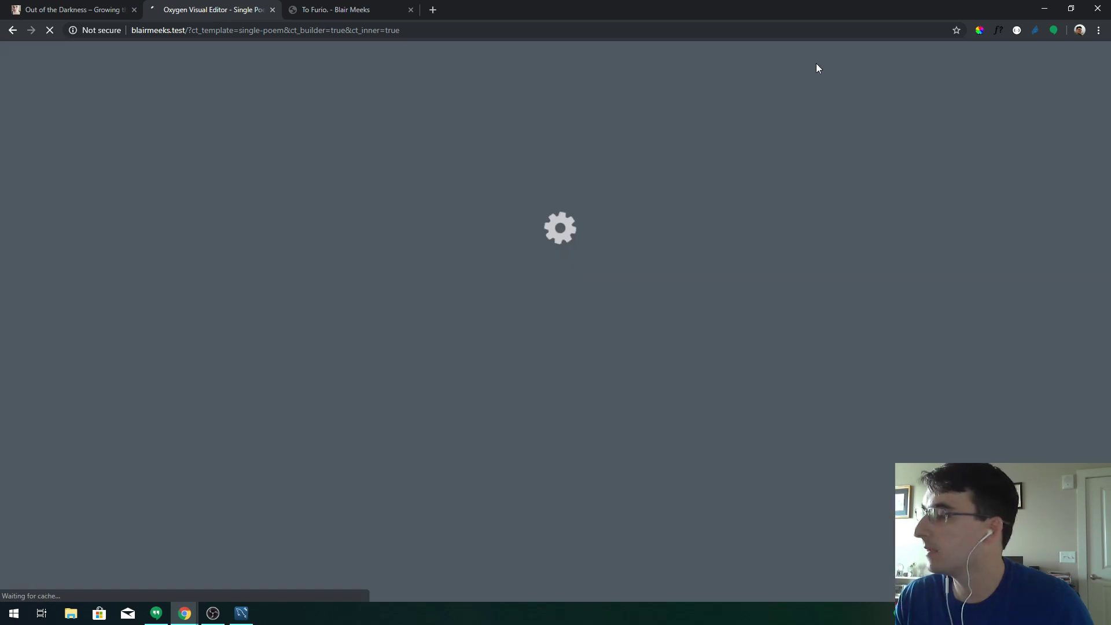
Widen the poem page beside the inspector, then return to the reloading editor
click(288, 8)
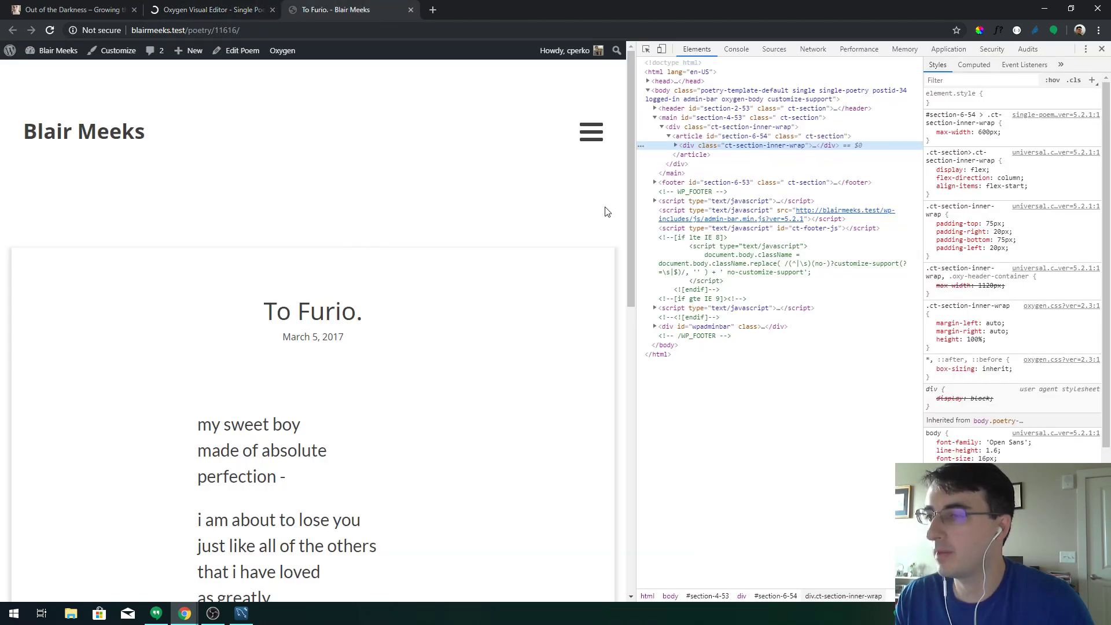
drag(637, 207, 801, 171)
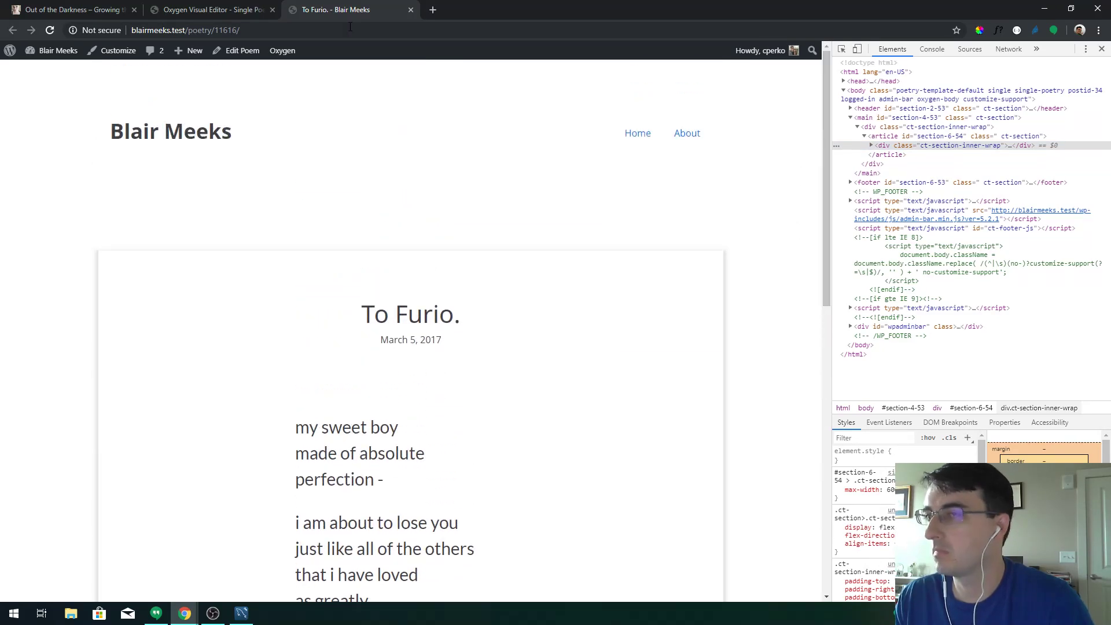
click(278, 13)
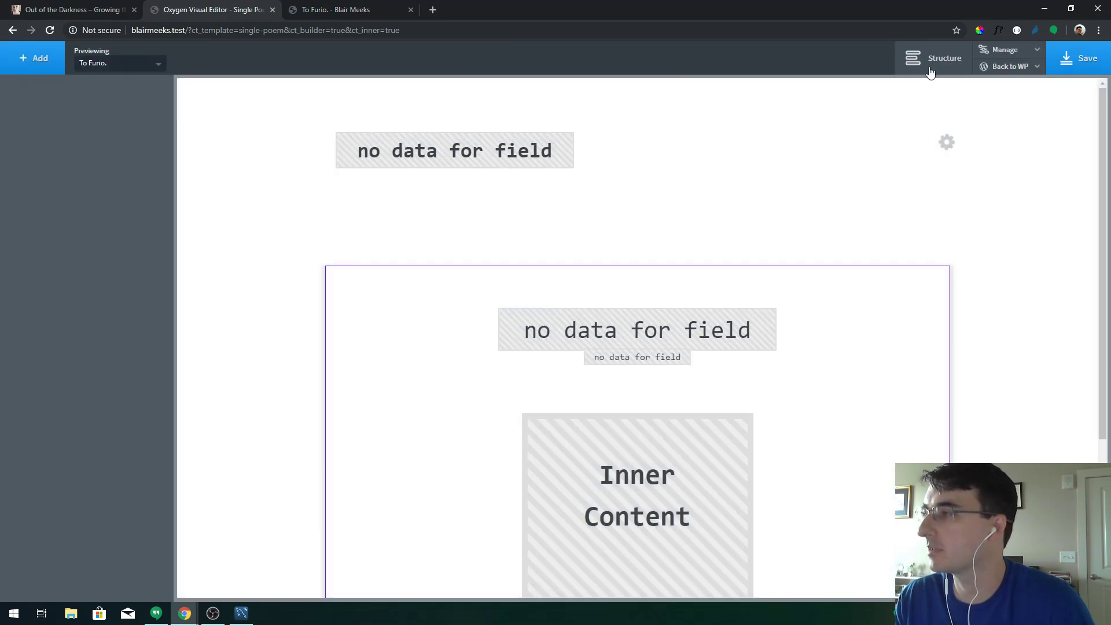
Select Section (#6) in the Structure tree and bring up its Box Shadow settings
click(930, 61)
click(949, 154)
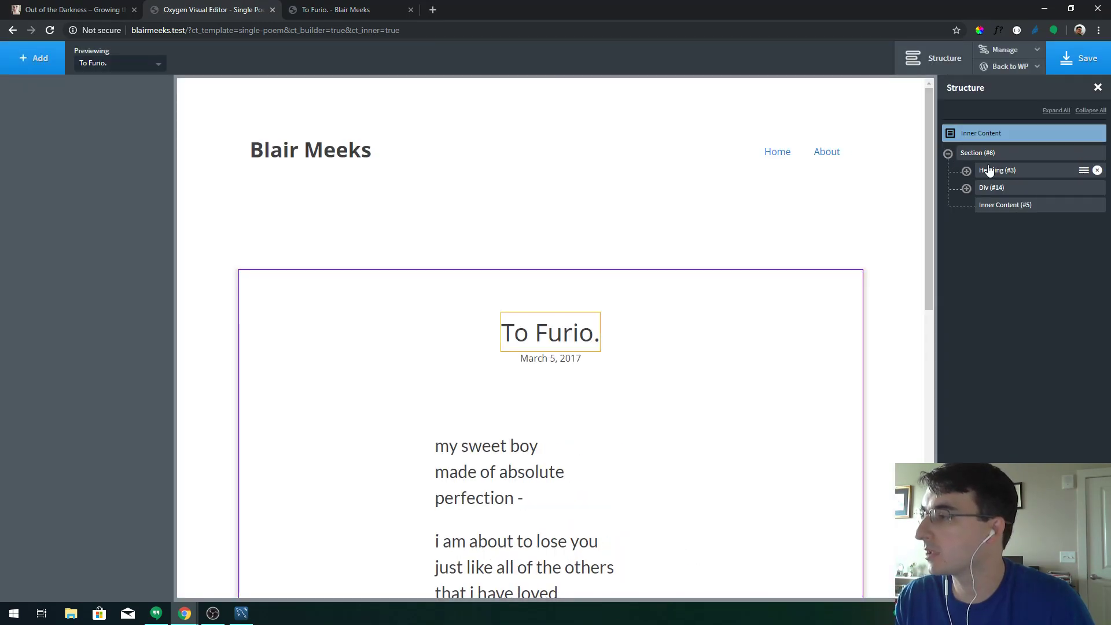
click(982, 154)
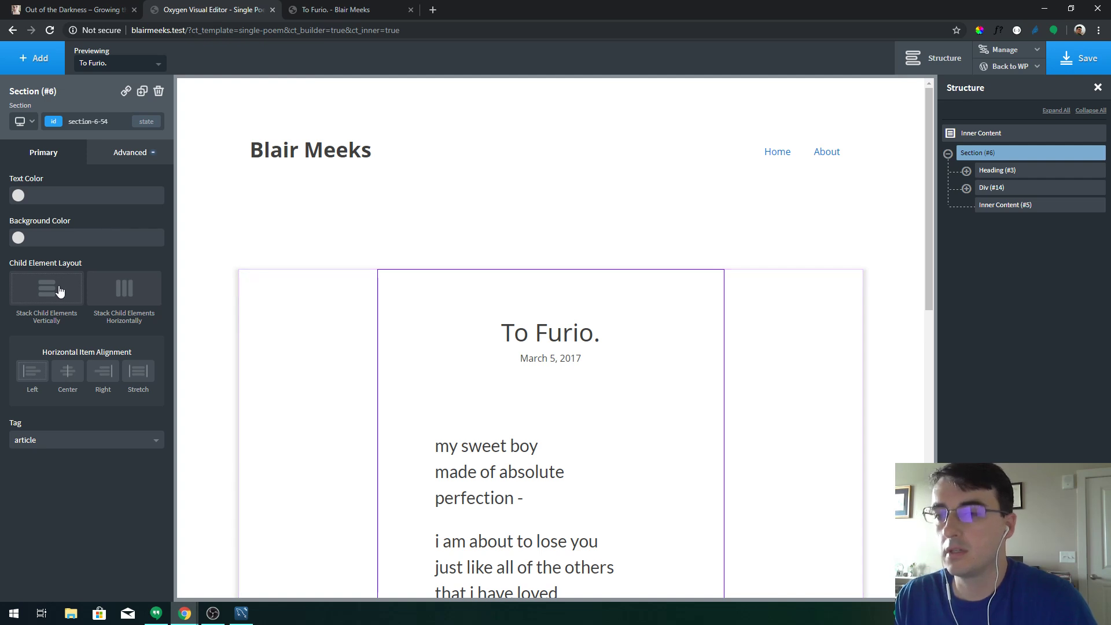
click(105, 154)
click(90, 336)
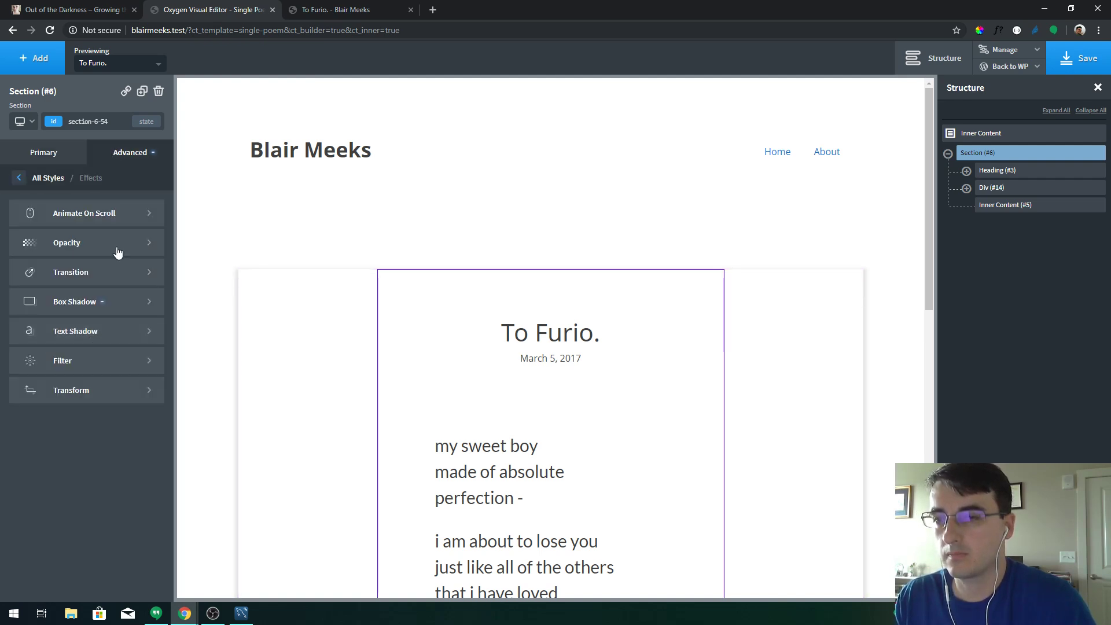
click(117, 301)
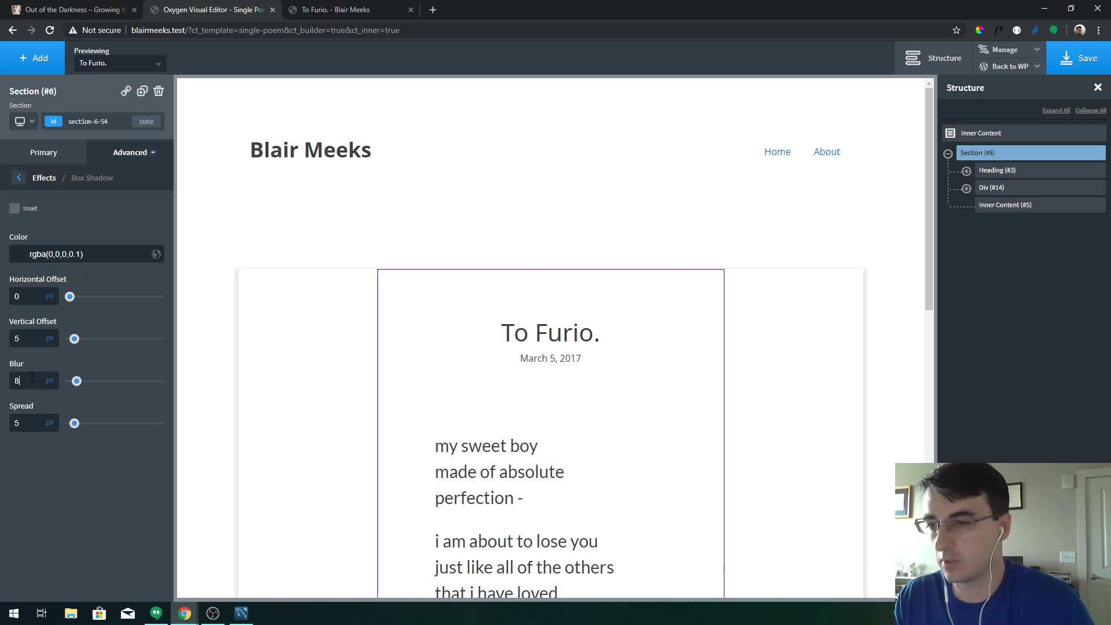
Set the shadow spread to 4px (blur 8), save, and reload the live poem page
double_click(31, 418)
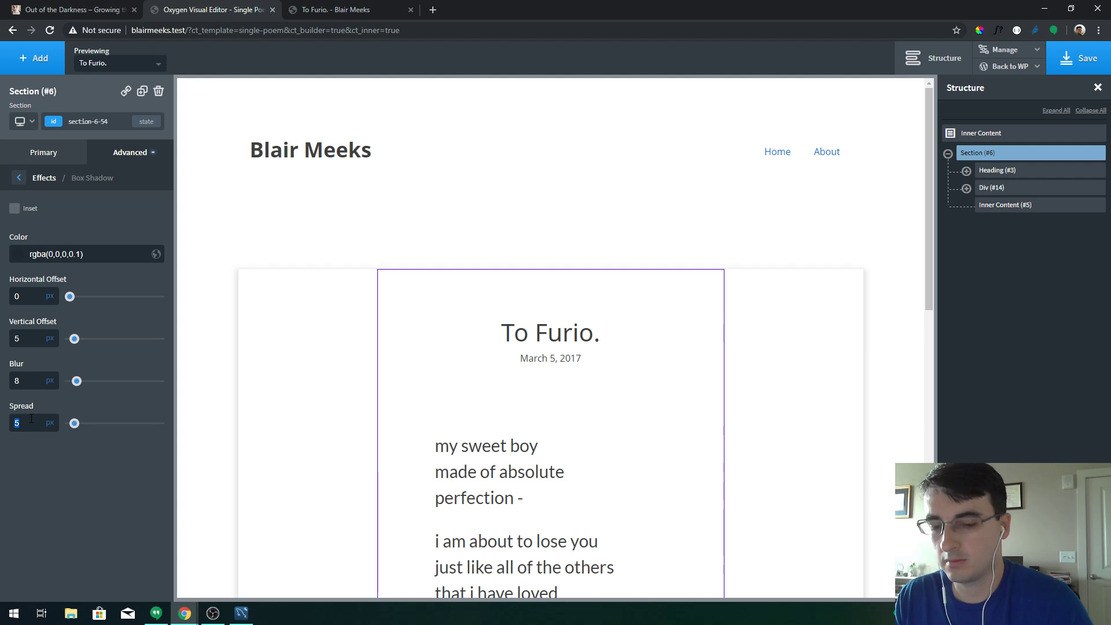
text(4)
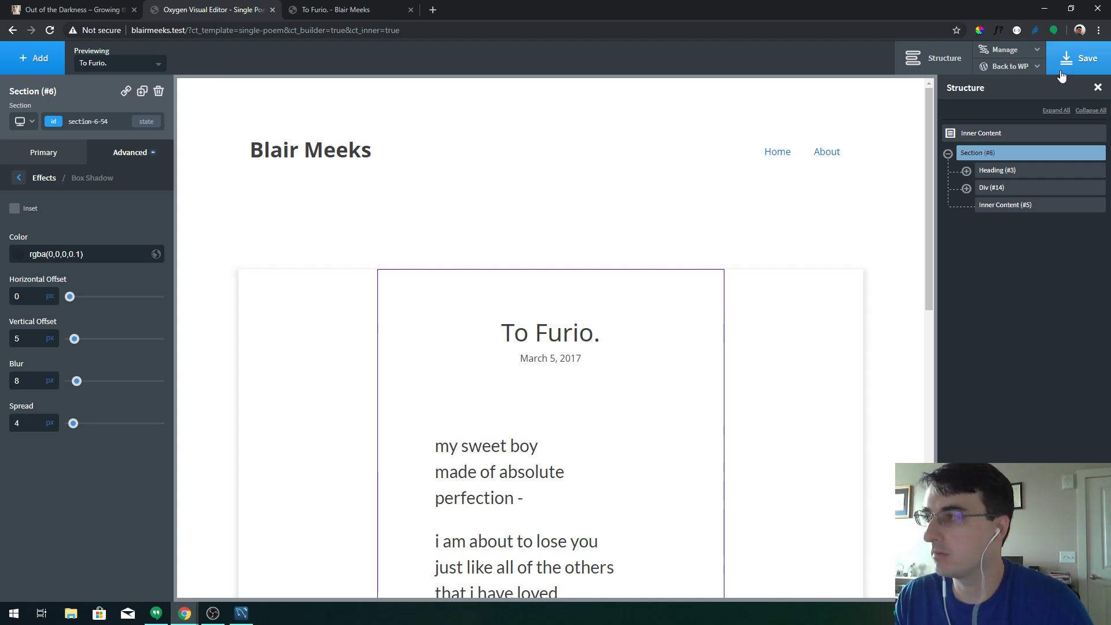
click(1079, 58)
click(336, 9)
key(F5)
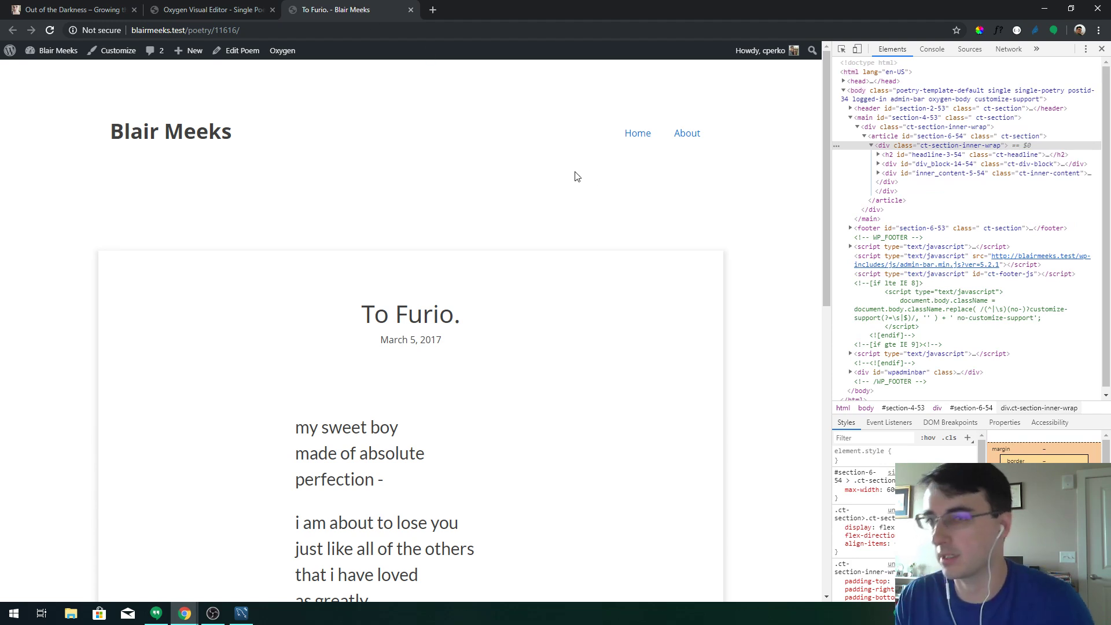
Go back to the Oxygen Visual Editor and leave Box Shadow for the post section's effects list
click(214, 10)
click(44, 178)
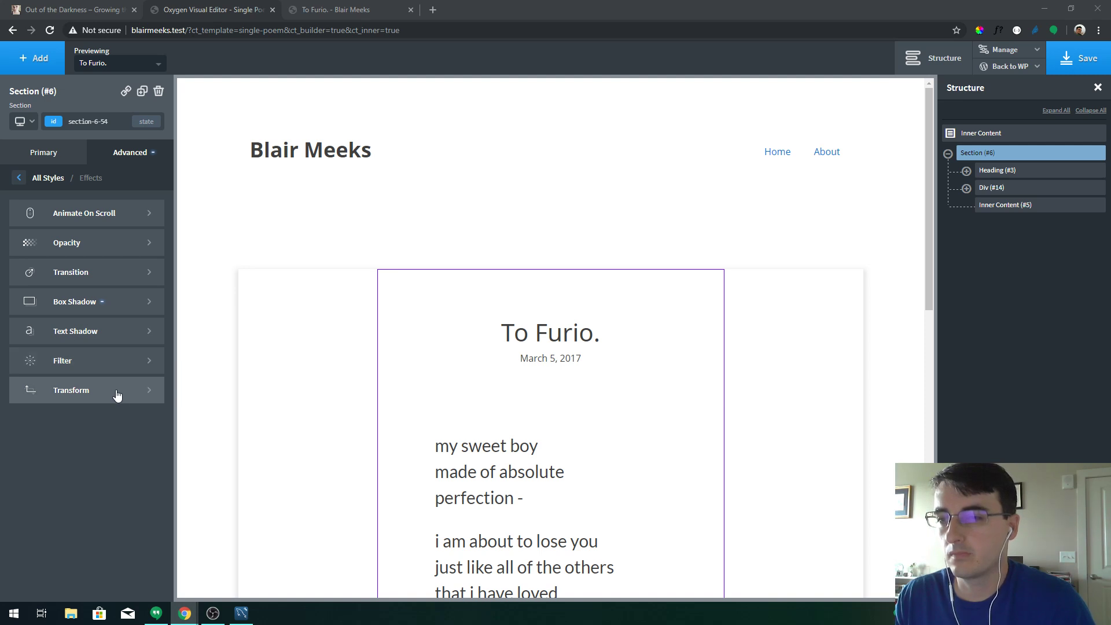
Give the post section a 5px border radius and save the template
click(45, 178)
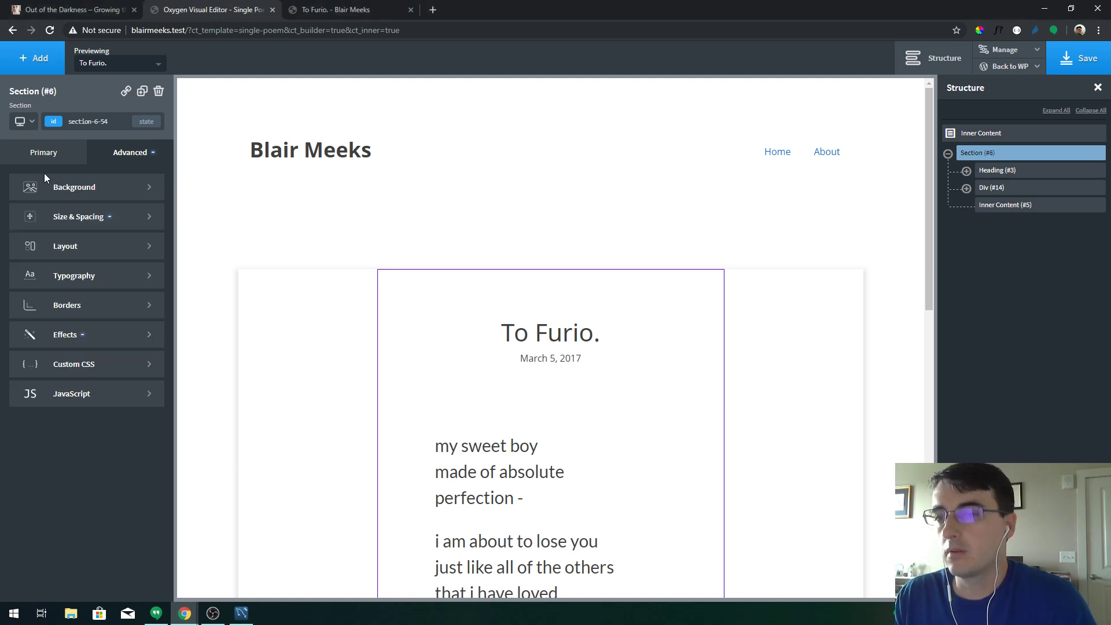
click(89, 309)
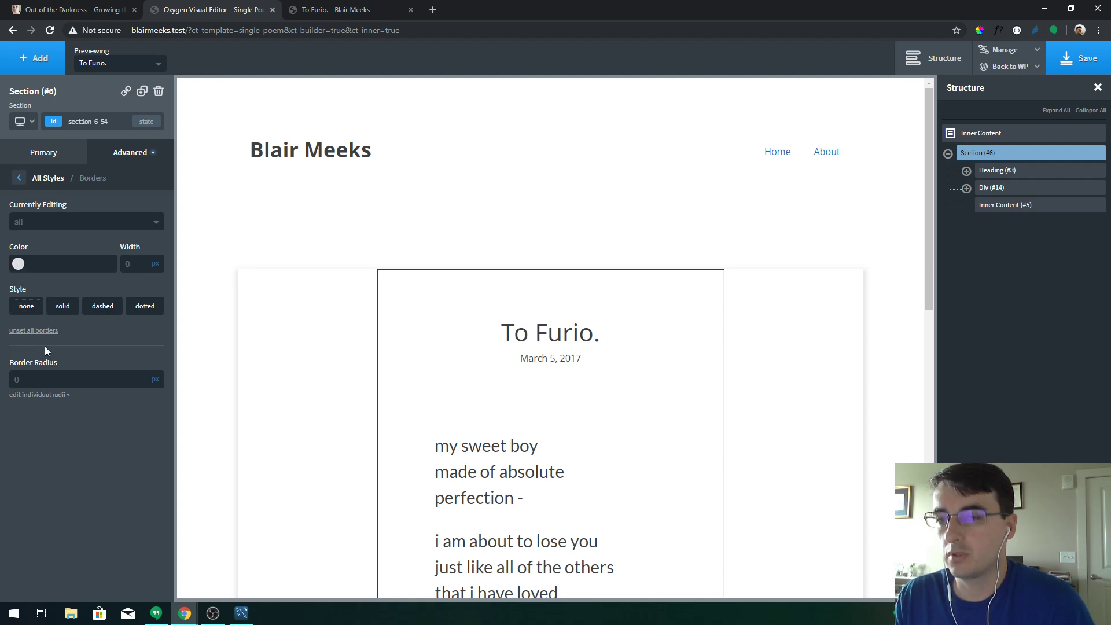
text(5)
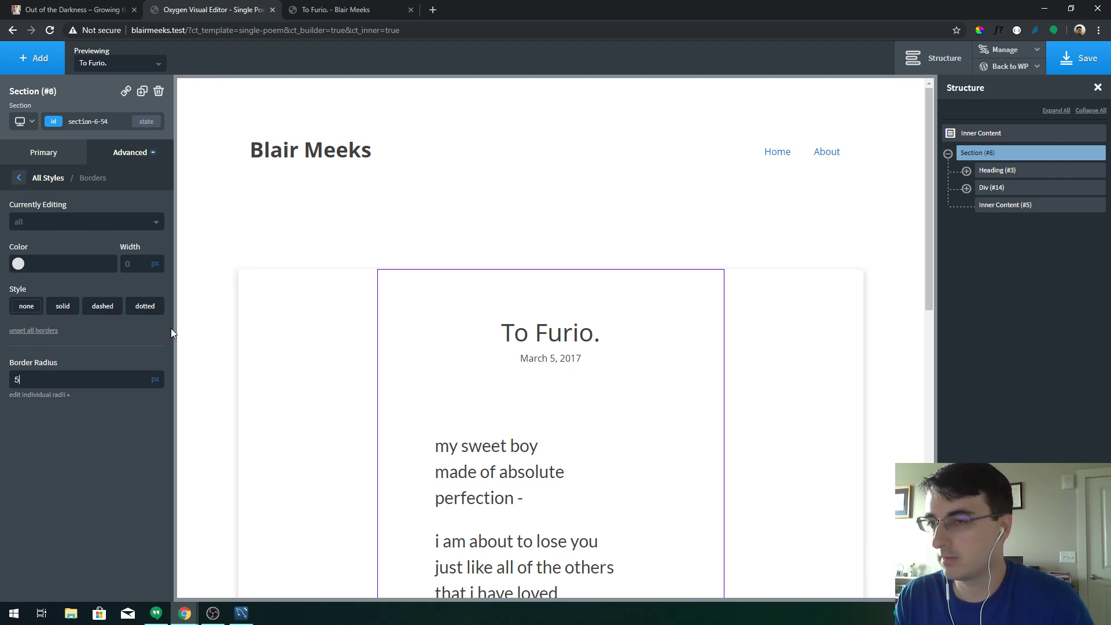
click(1087, 65)
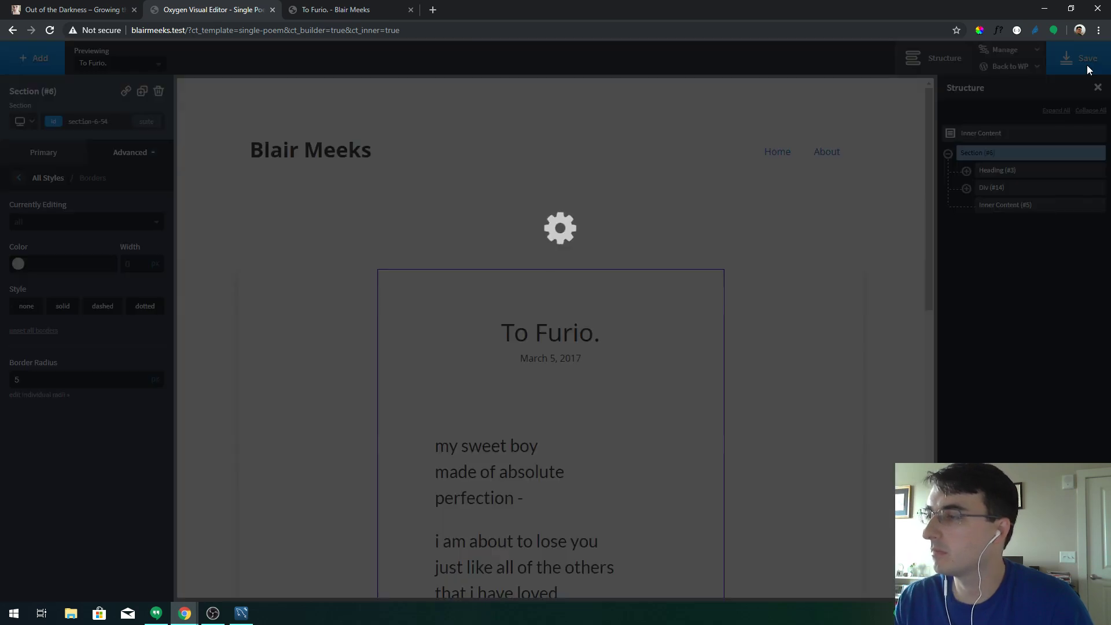
click(762, 201)
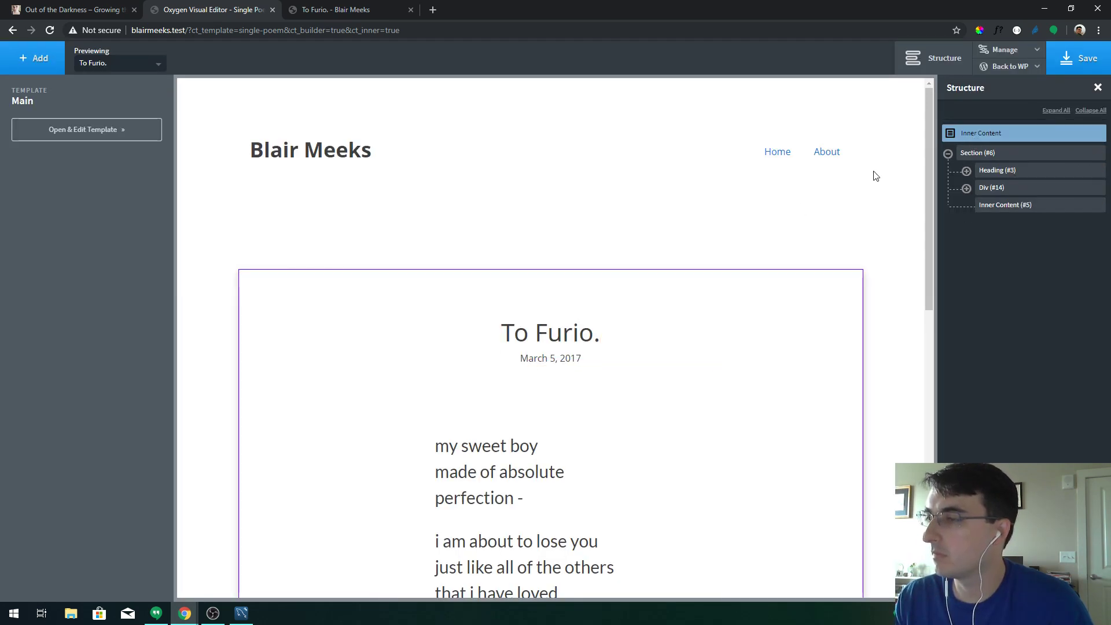
click(993, 187)
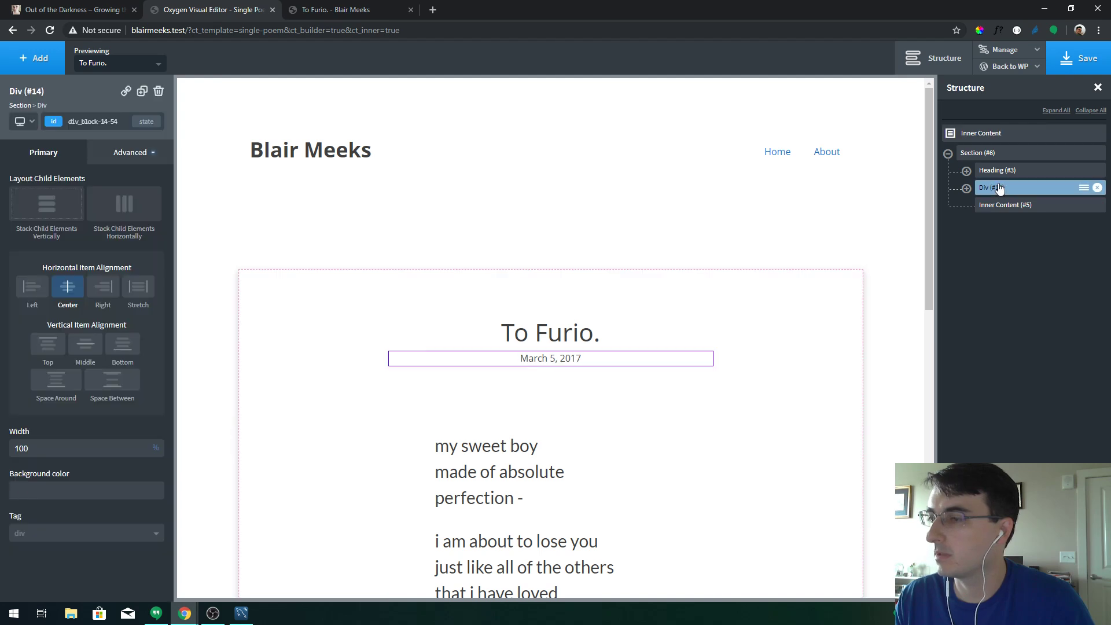
click(585, 195)
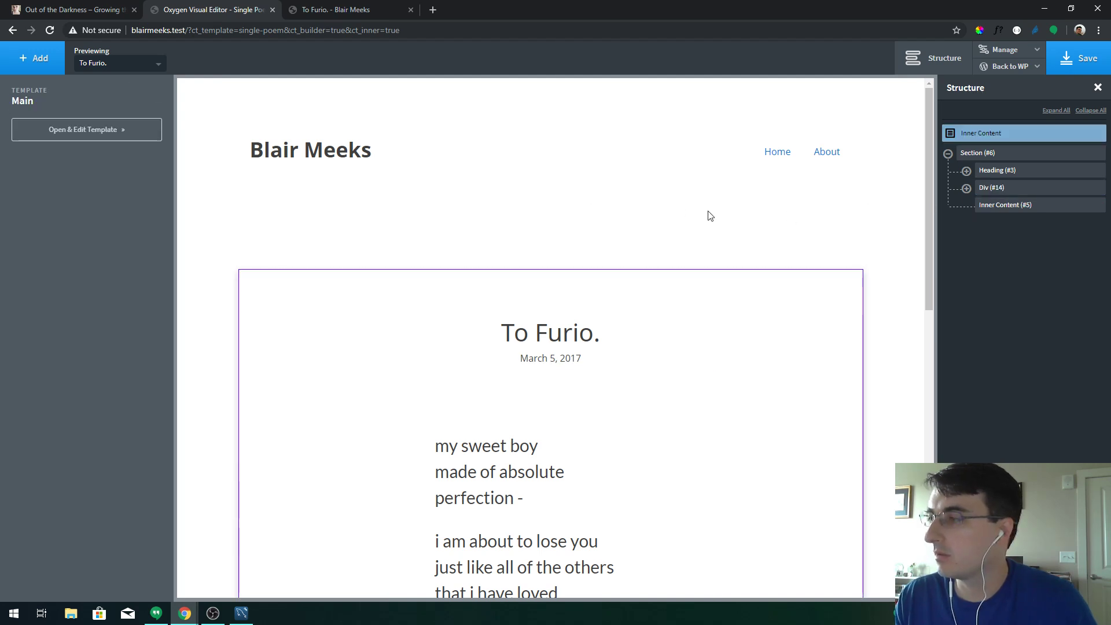
click(322, 6)
key(F5)
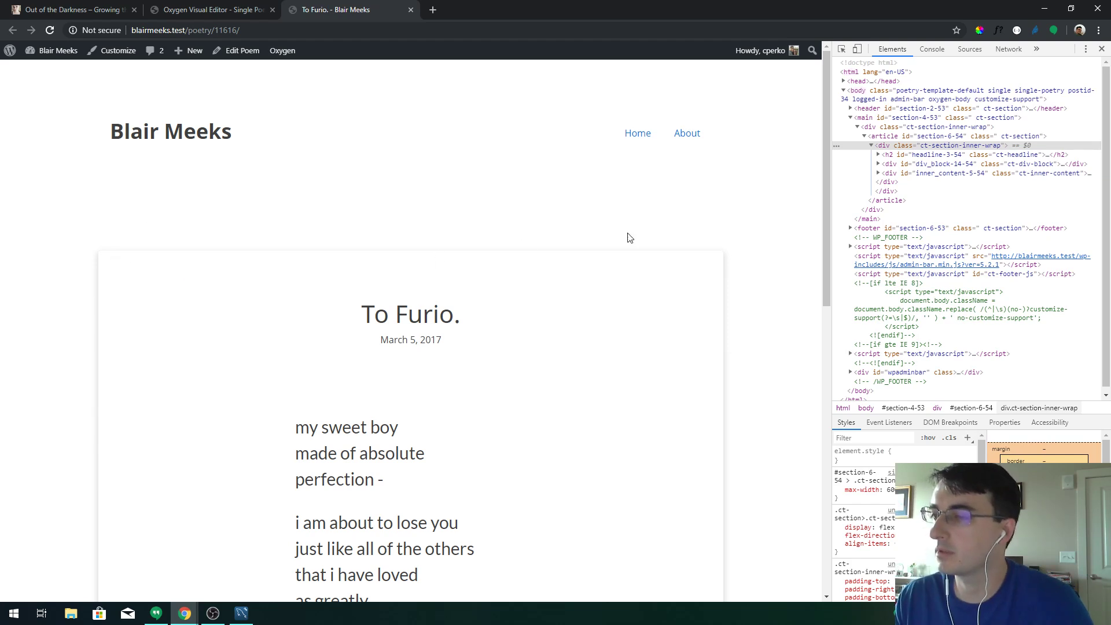
drag(827, 191, 305, 204)
click(266, 202)
click(281, 70)
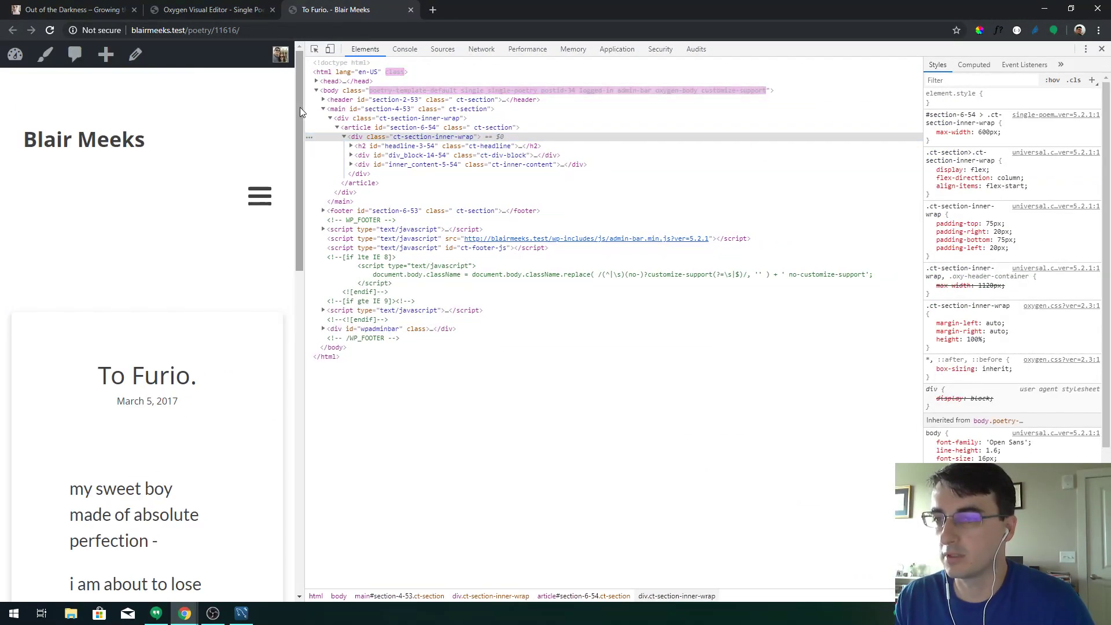
scroll(298, 105, down, 3)
drag(306, 171, 768, 223)
Reduce the To Furio. title heading to about 30 px at a narrow phone breakpoint
click(229, 12)
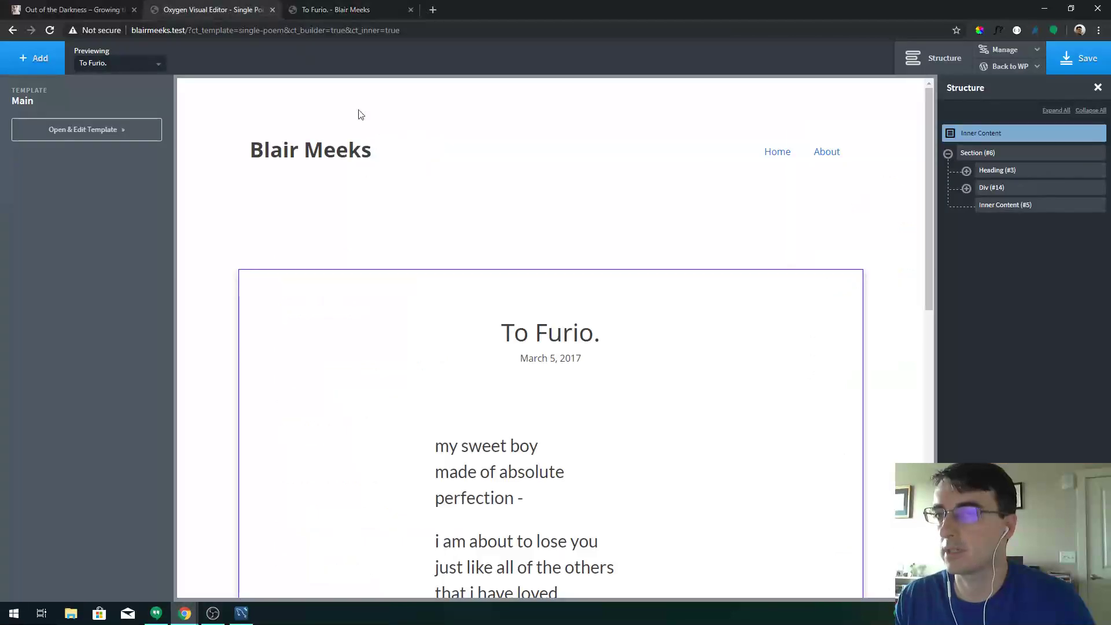
click(993, 172)
click(24, 121)
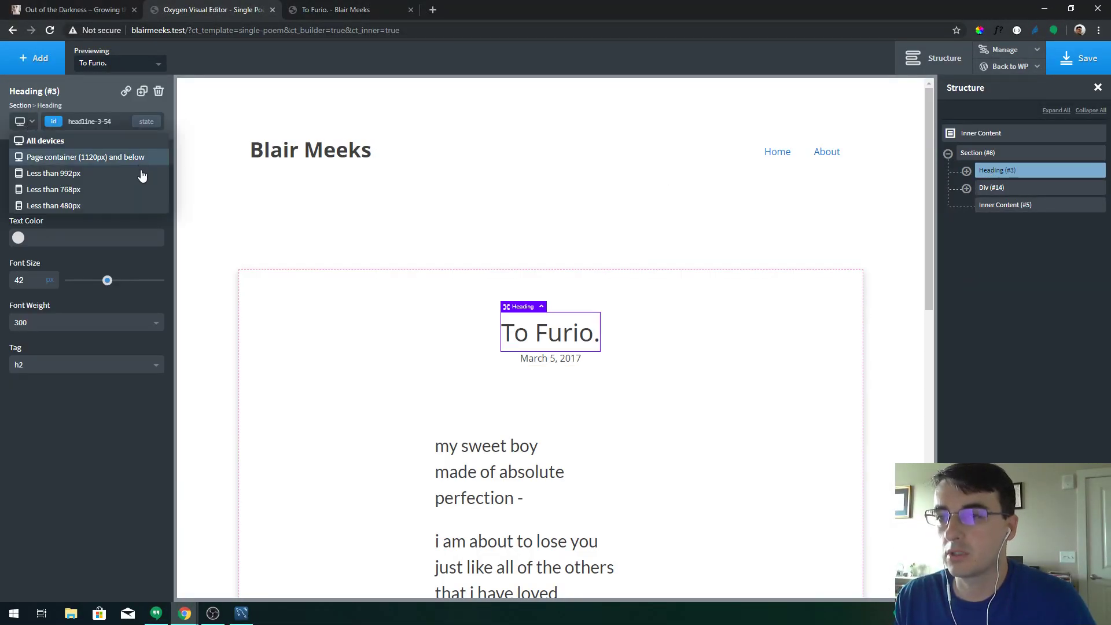
click(110, 207)
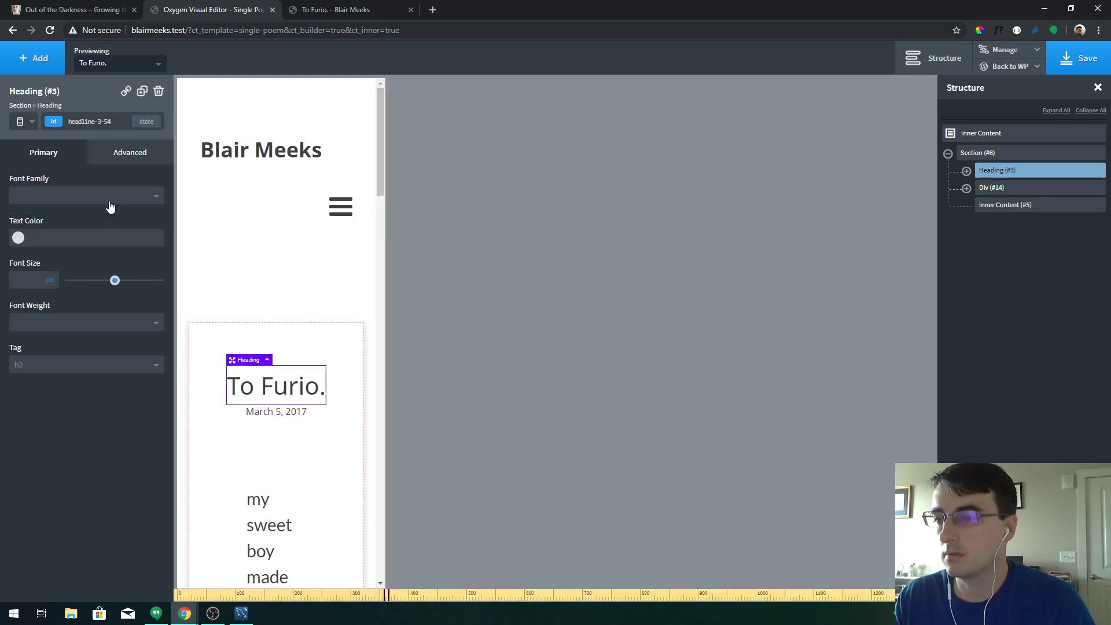
click(23, 121)
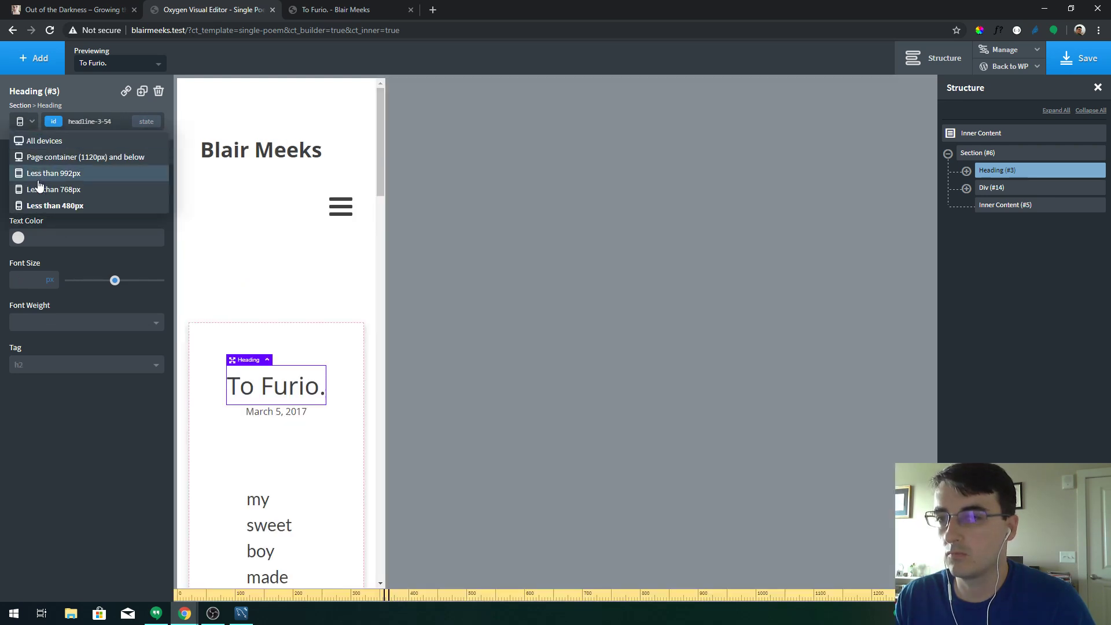
click(37, 186)
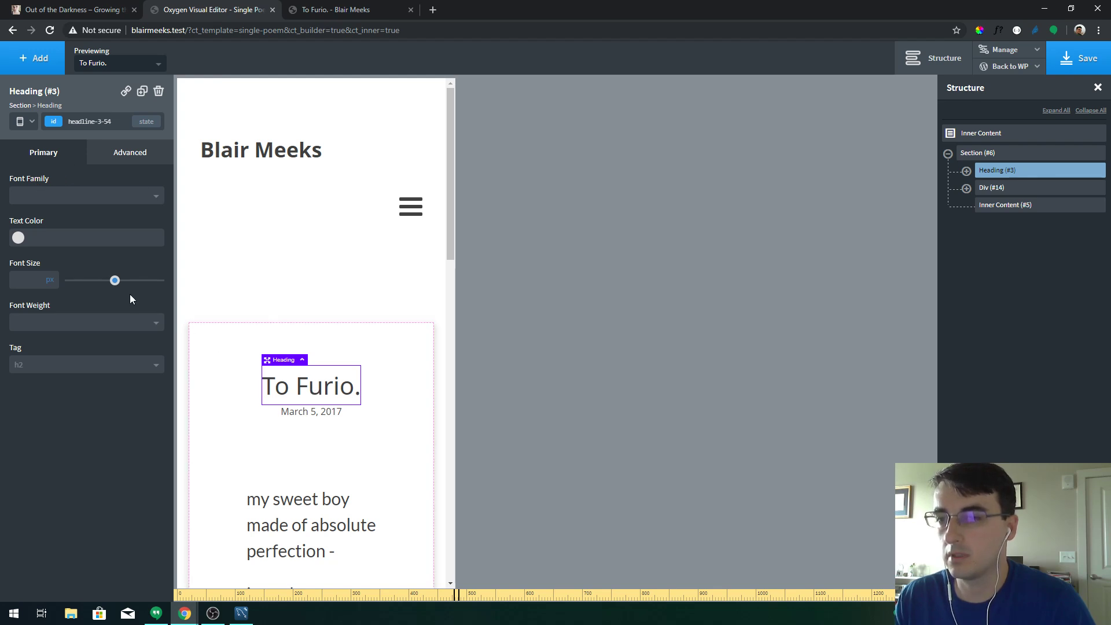
drag(116, 287, 98, 288)
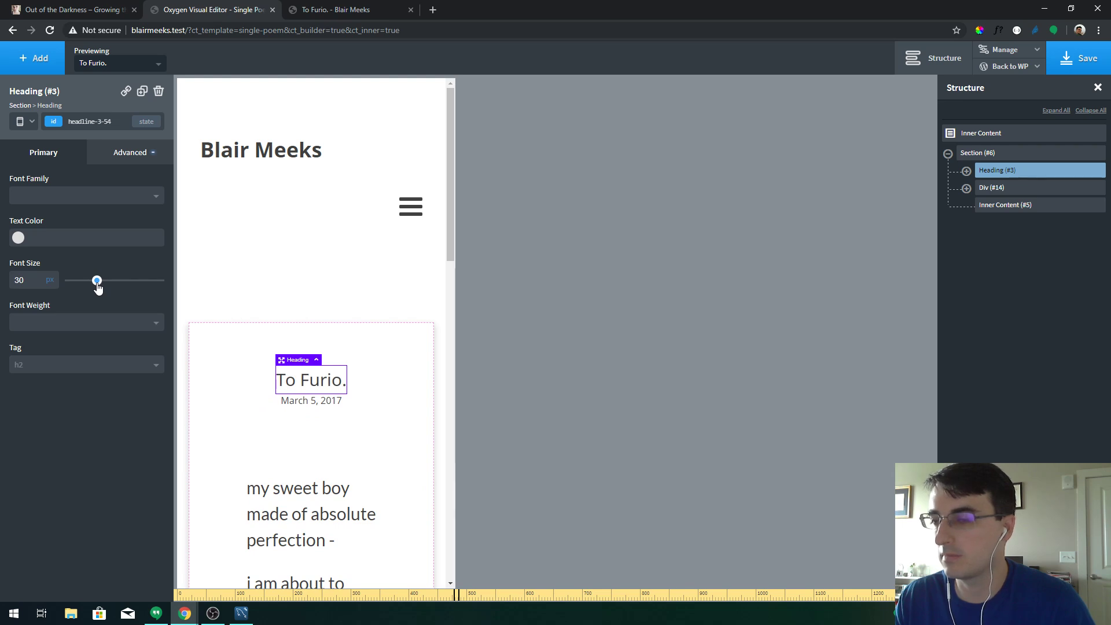
Shrink the post date to 13 px and set the poem's inner content font size to 25 px
click(327, 405)
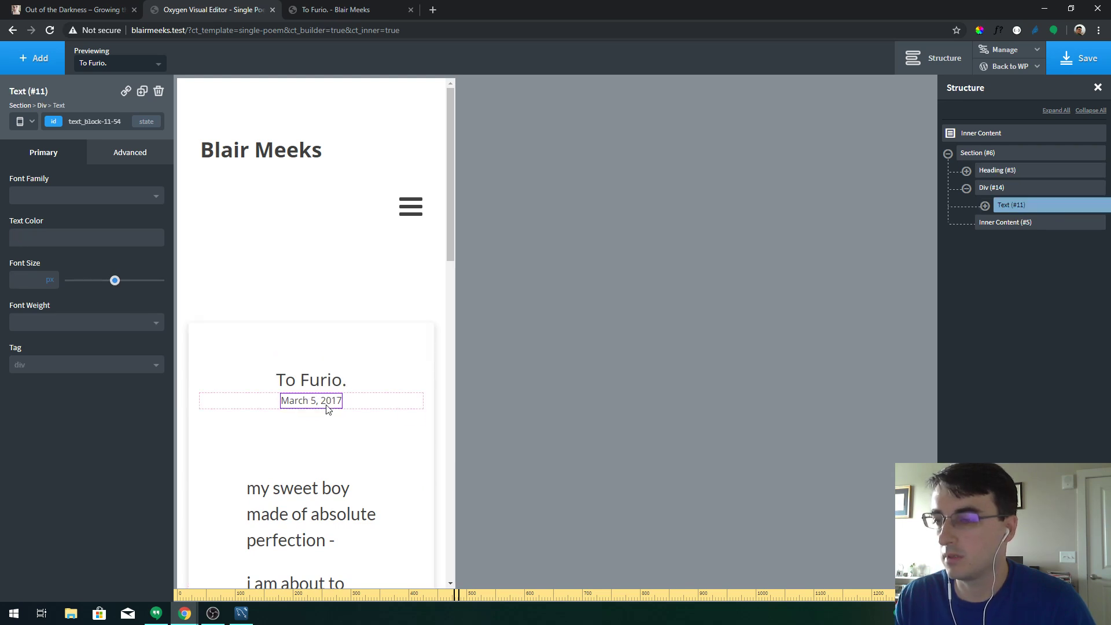
drag(118, 281, 84, 288)
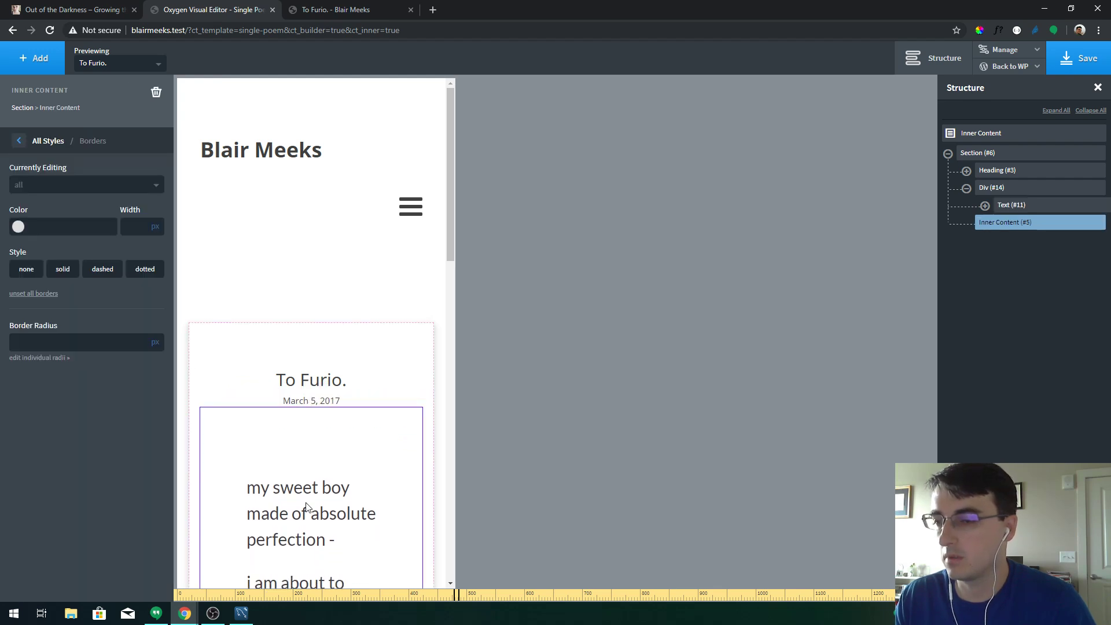
click(226, 412)
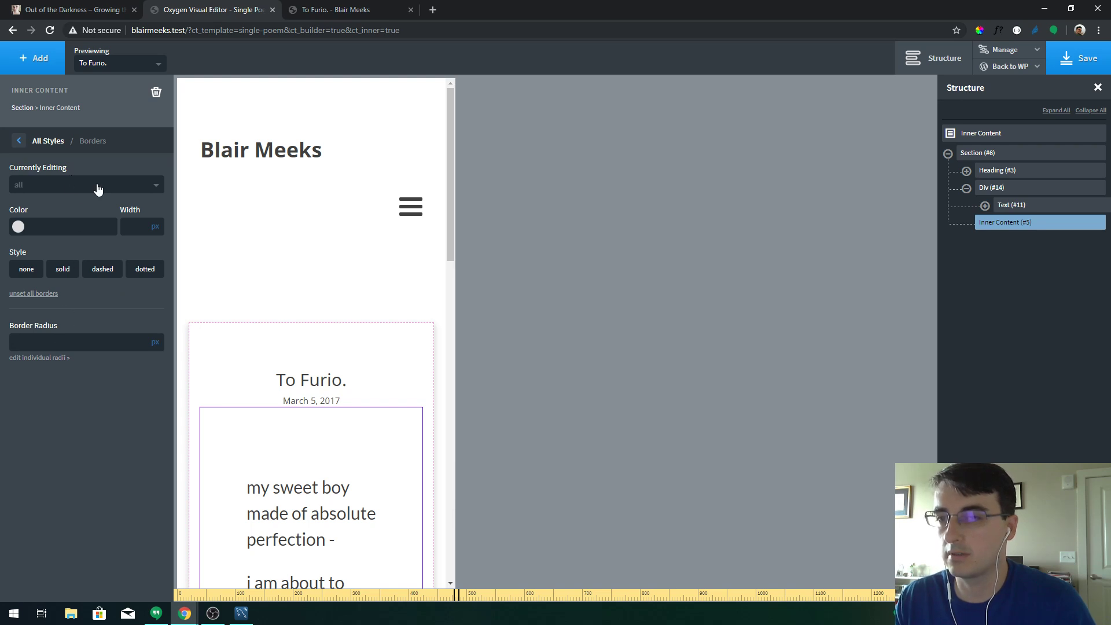
click(85, 140)
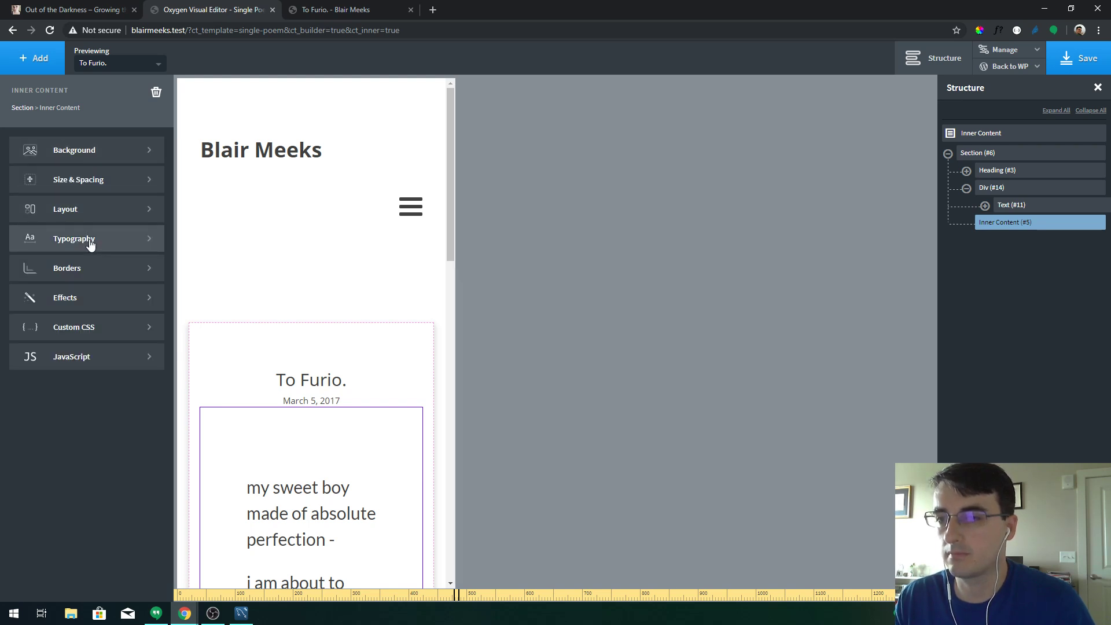
click(90, 243)
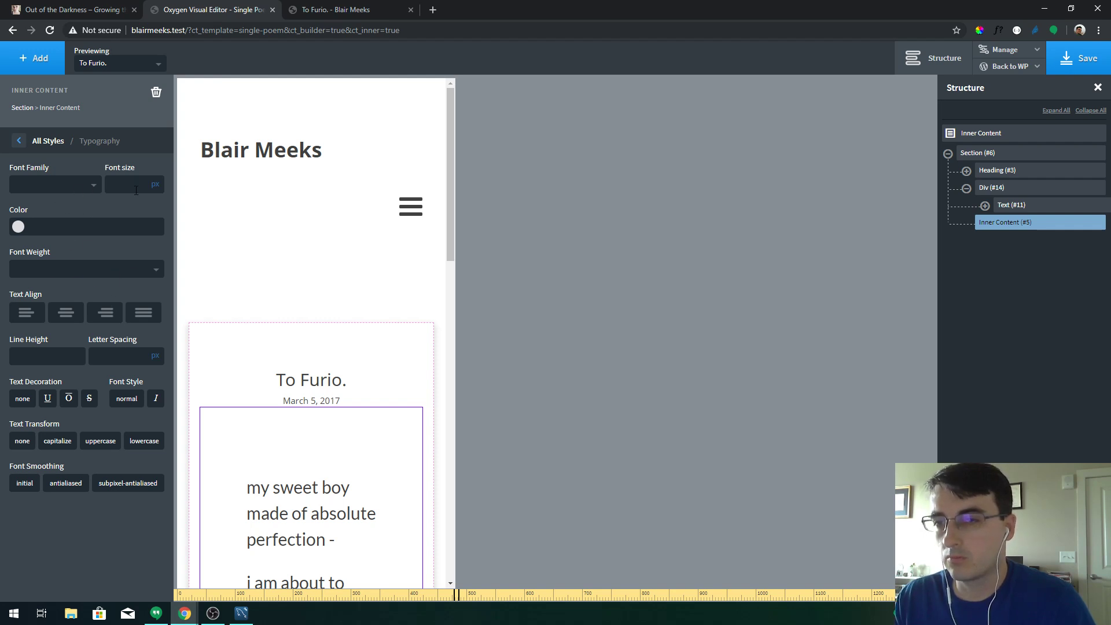
text(20)
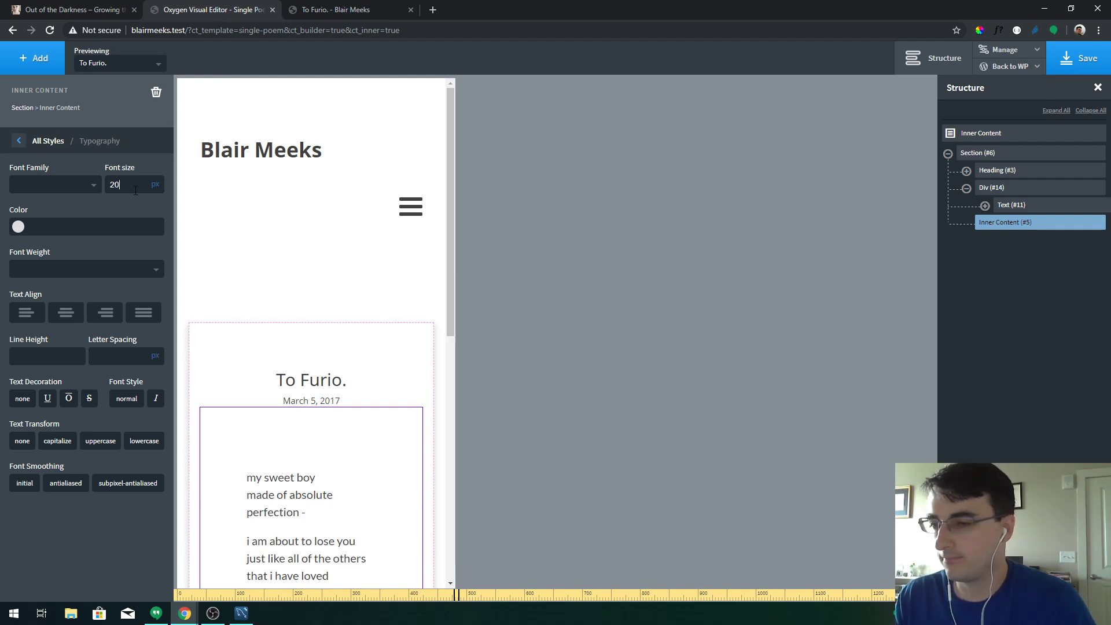
text(30)
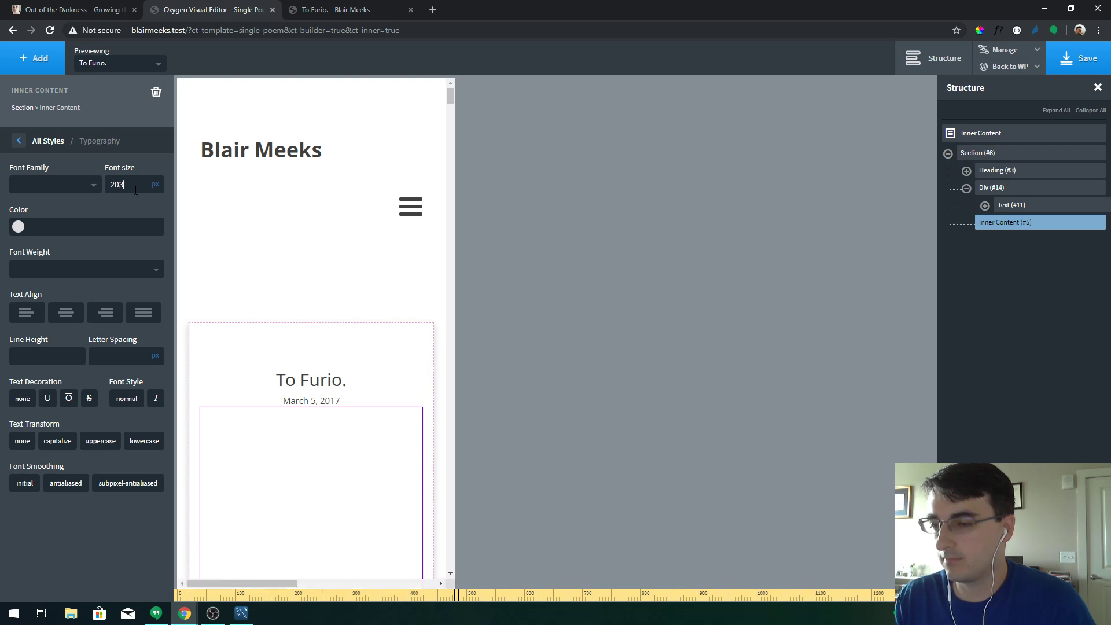
key(BackSpace)
key(BackSpace)
key(BackSpace)
key(BackSpace)
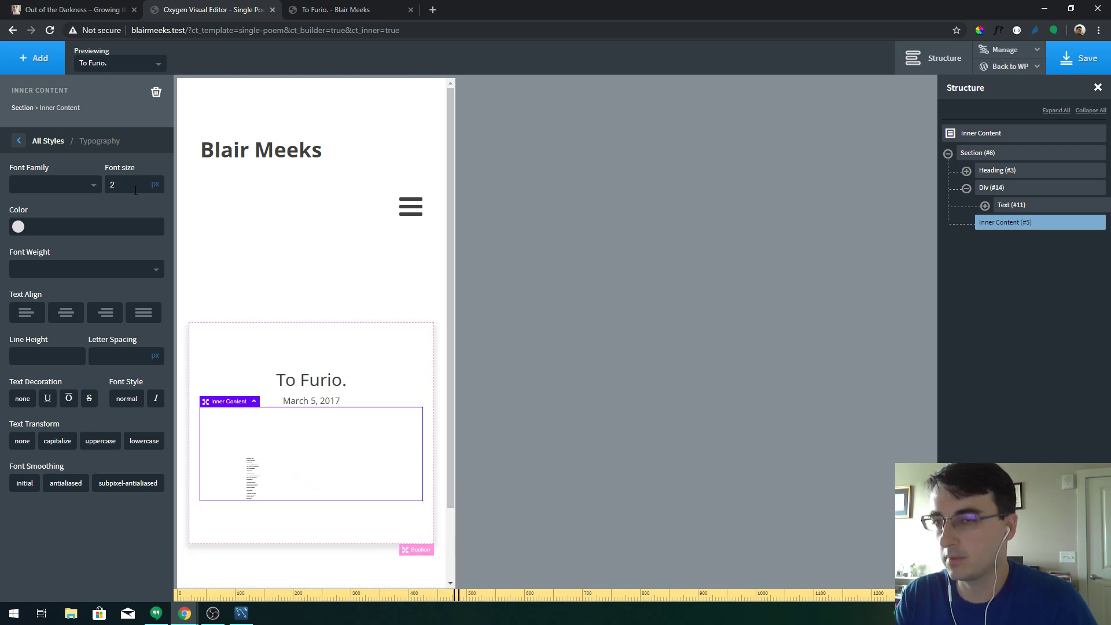
text(30)
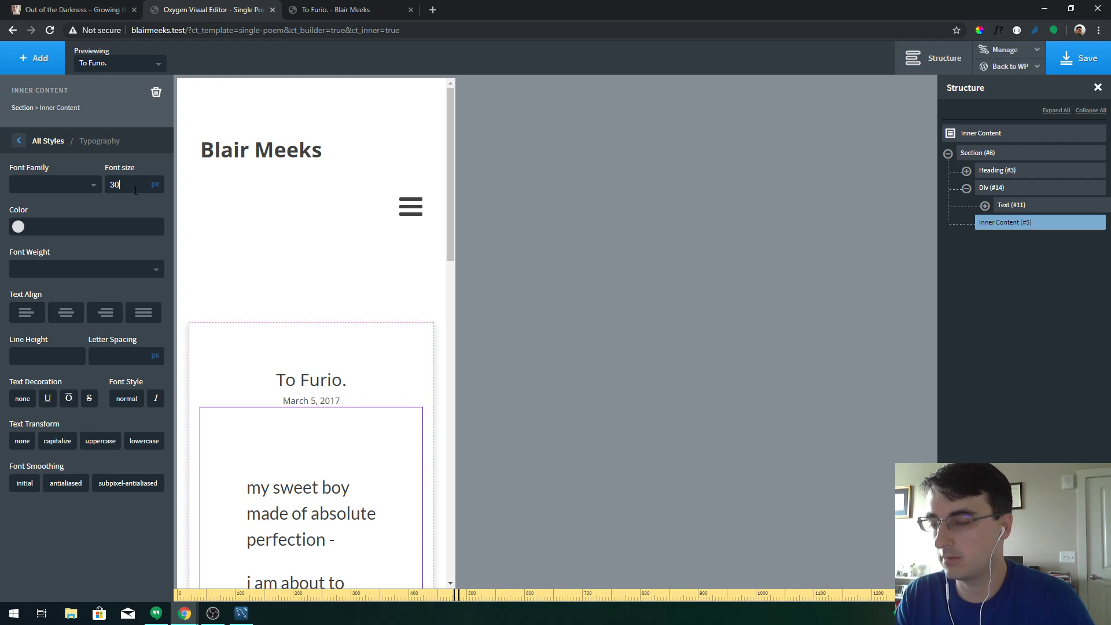
key(BackSpace)
key(BackSpace)
text(25)
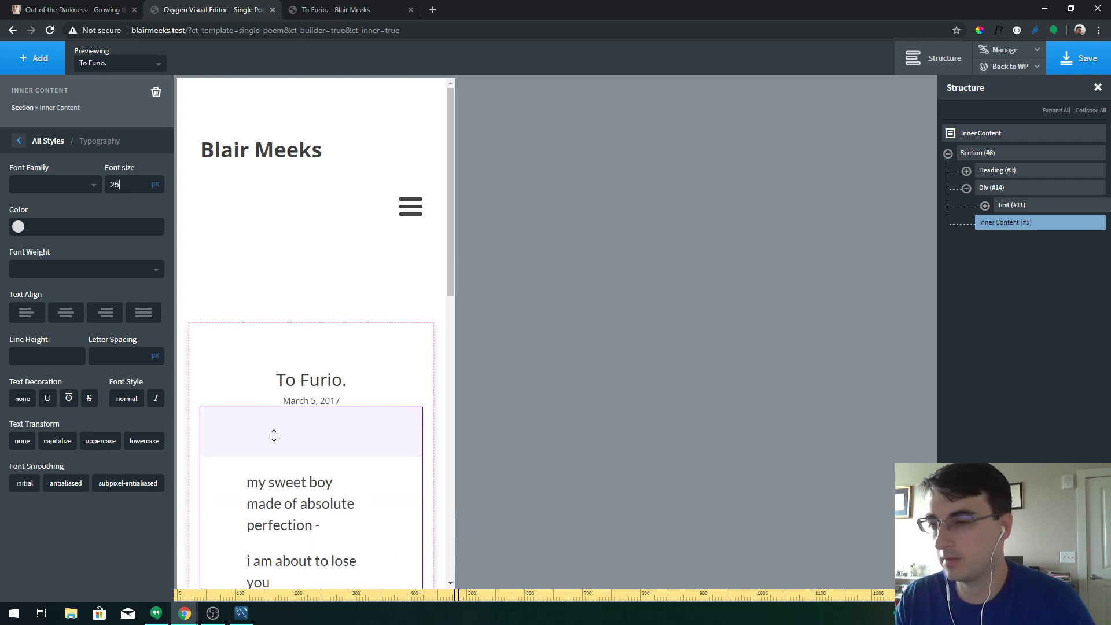
Remove the top padding above the poem and save the template
drag(279, 451, 285, 433)
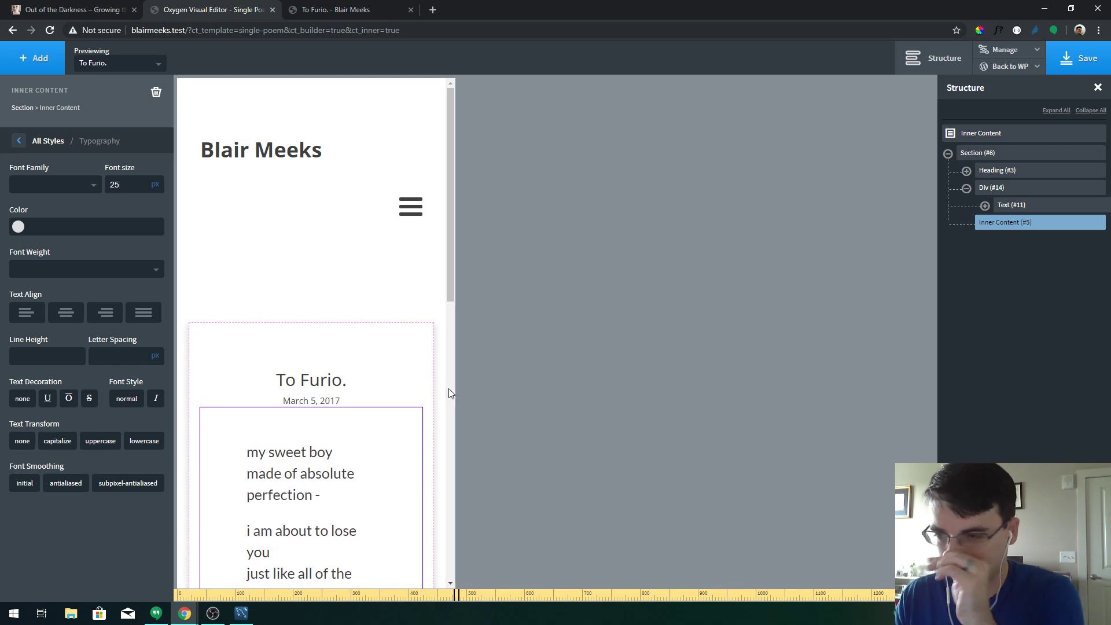
click(1067, 63)
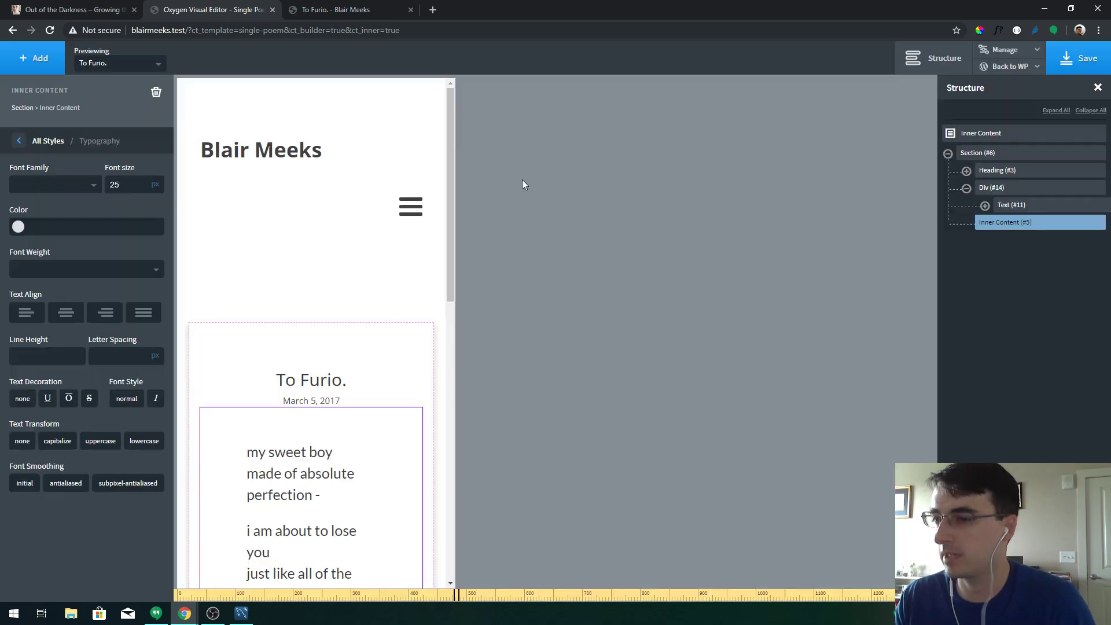
click(47, 141)
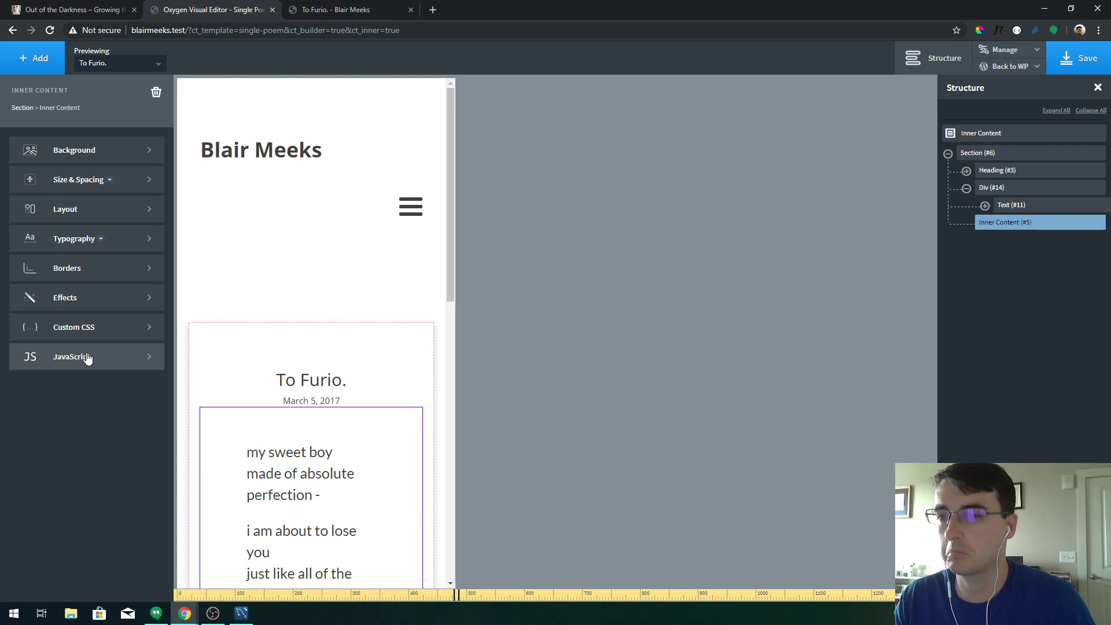
Select the post section and return the canvas to All devices width
click(22, 108)
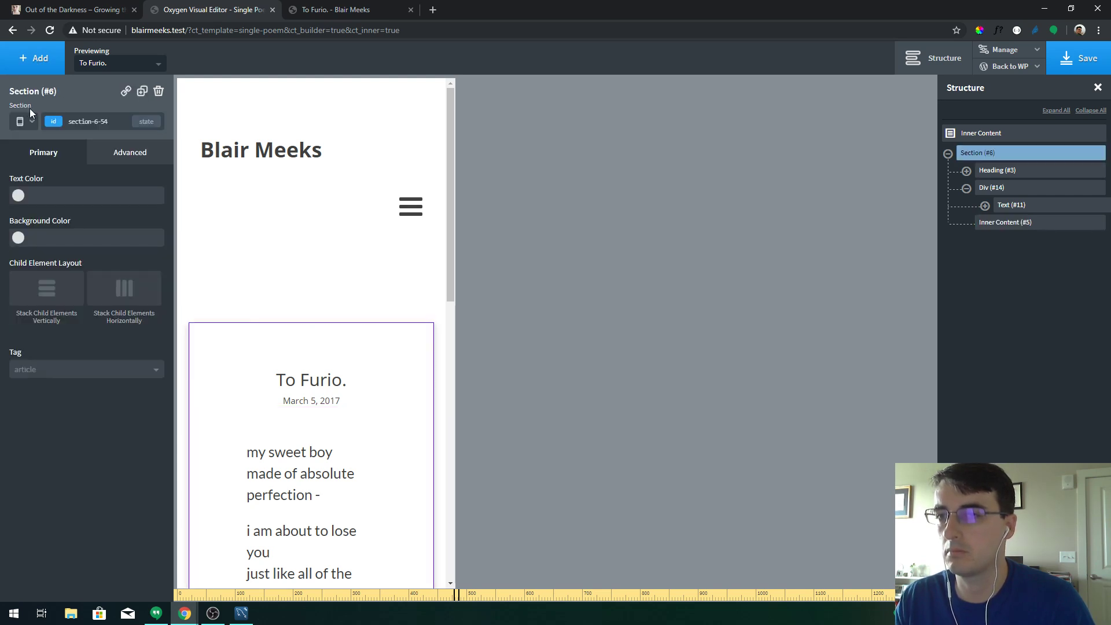
click(29, 123)
click(34, 139)
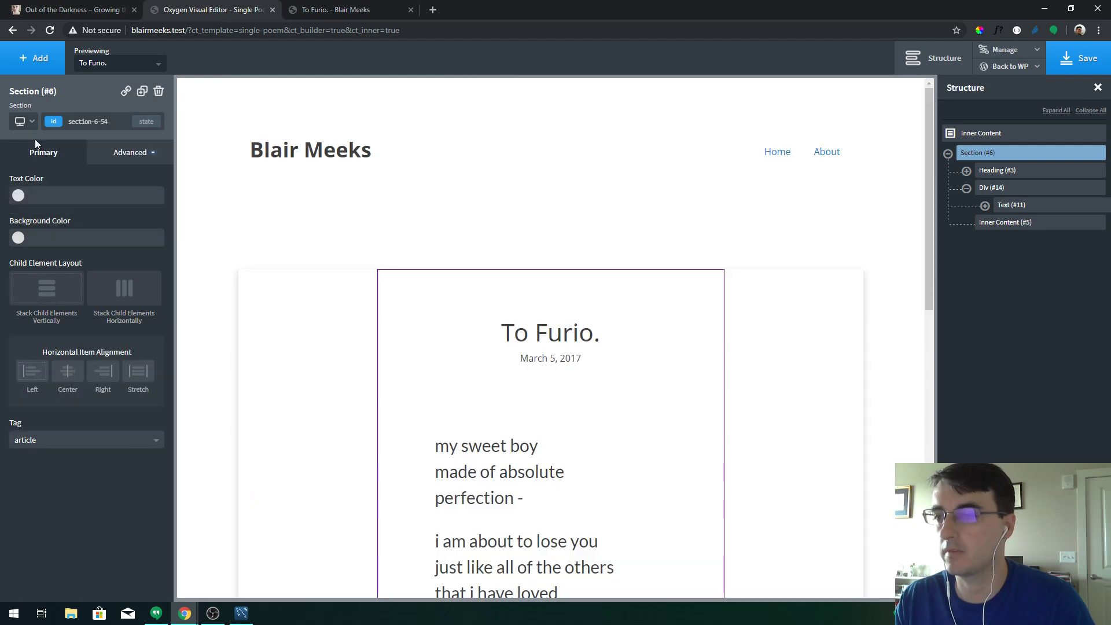
Reload the live poem page and narrow the viewport to about 487 px
click(363, 8)
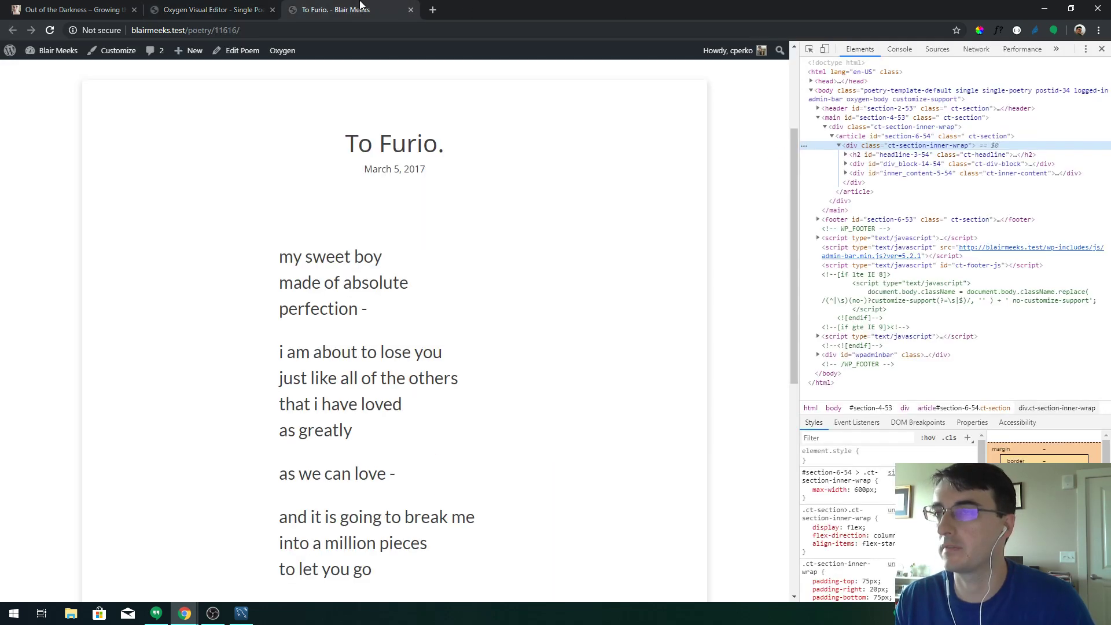
key(F5)
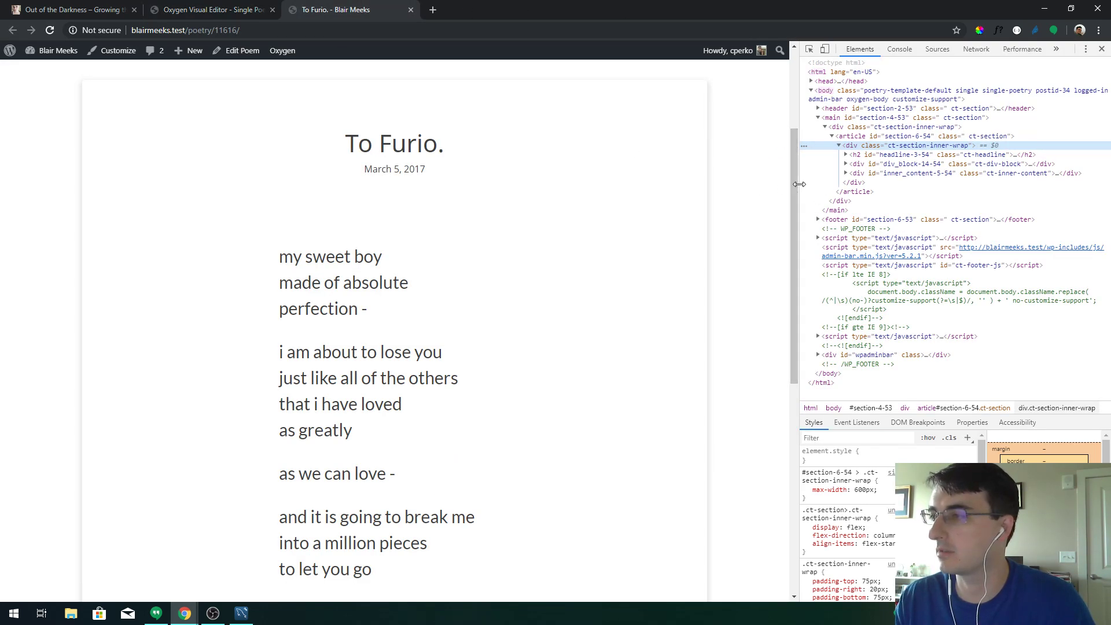
drag(794, 185, 327, 174)
In a phone-width preview, give the poem's inner content 10px padding
click(235, 10)
click(21, 121)
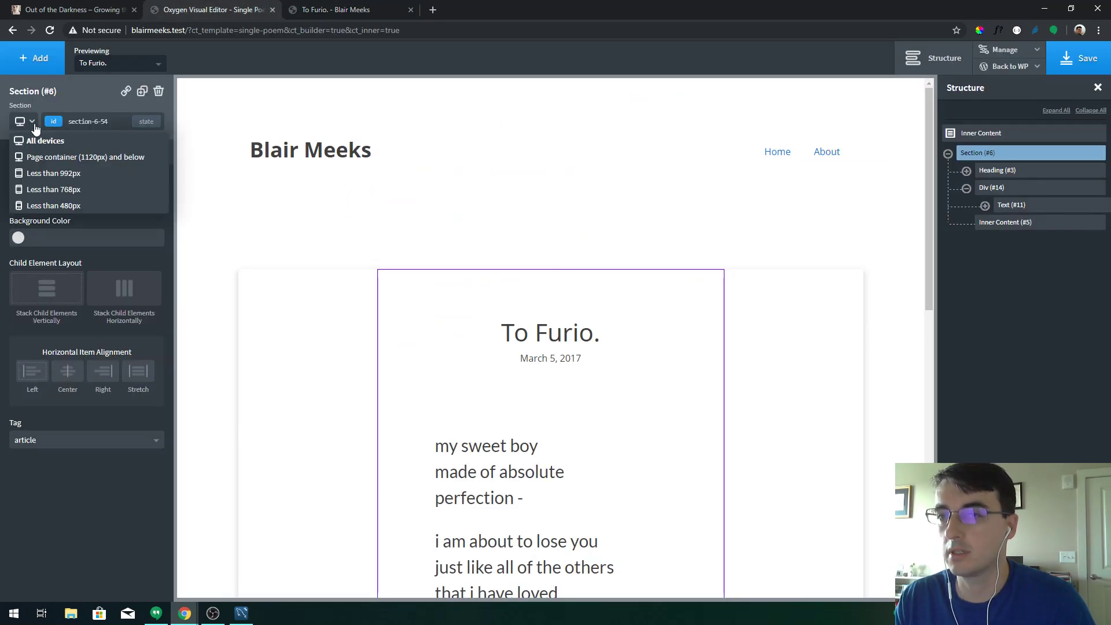
click(64, 206)
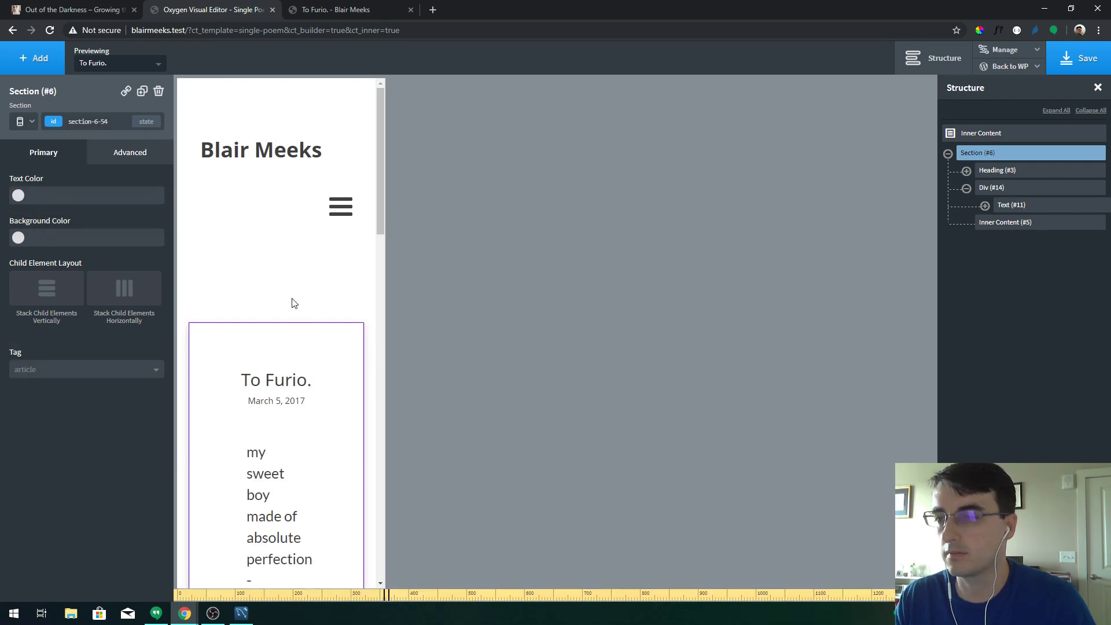
click(264, 481)
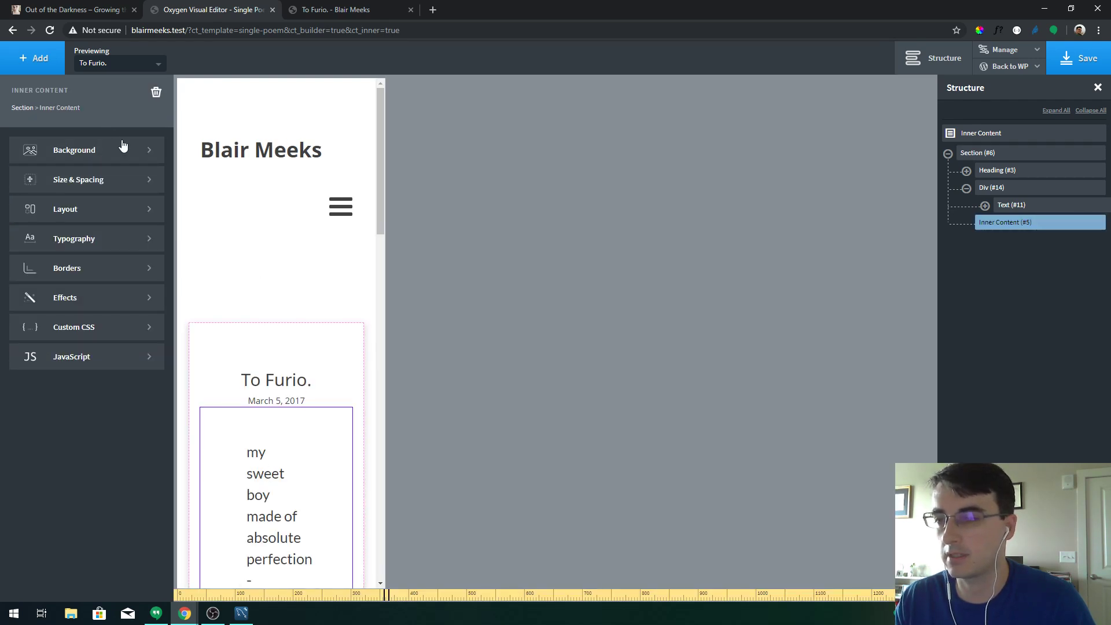
click(87, 188)
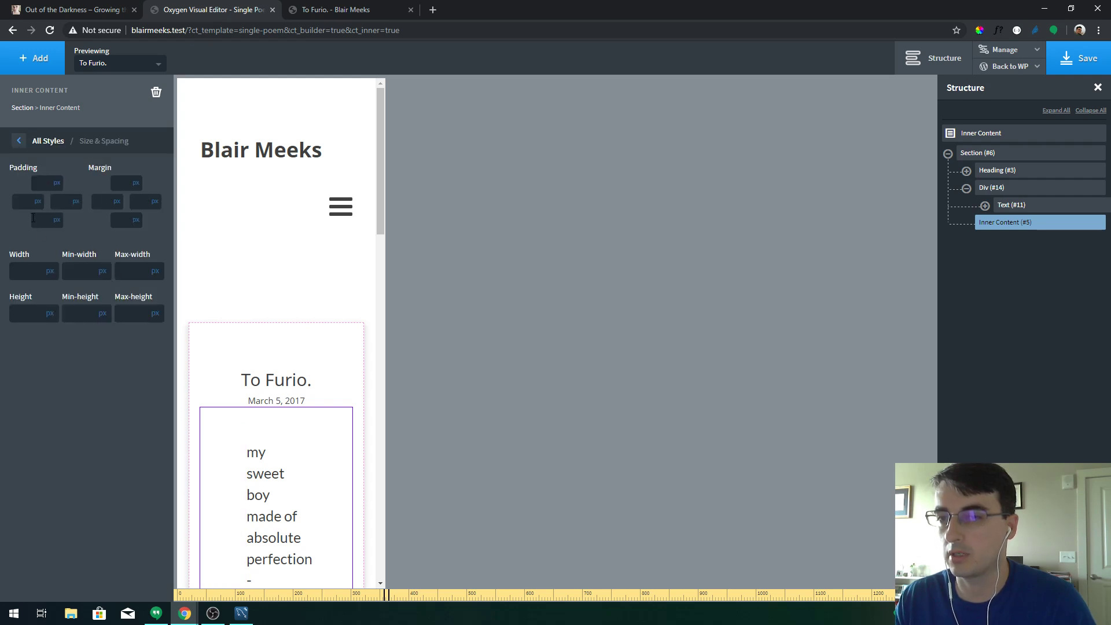
text(10)
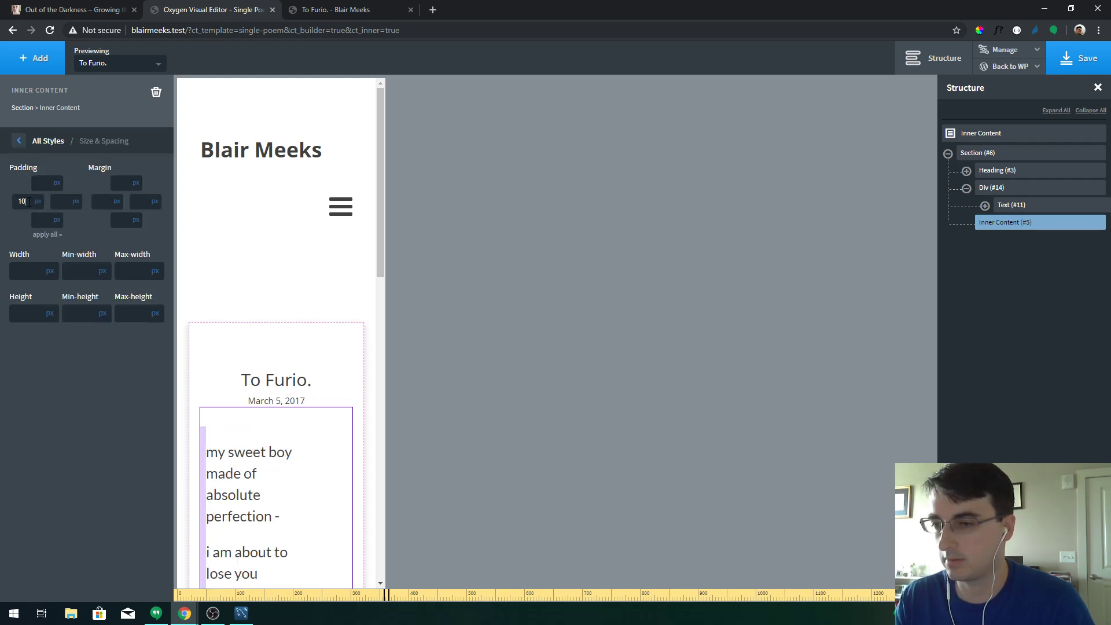
click(62, 199)
text(10)
Set the inner content font size to 20 px and save the template
click(56, 145)
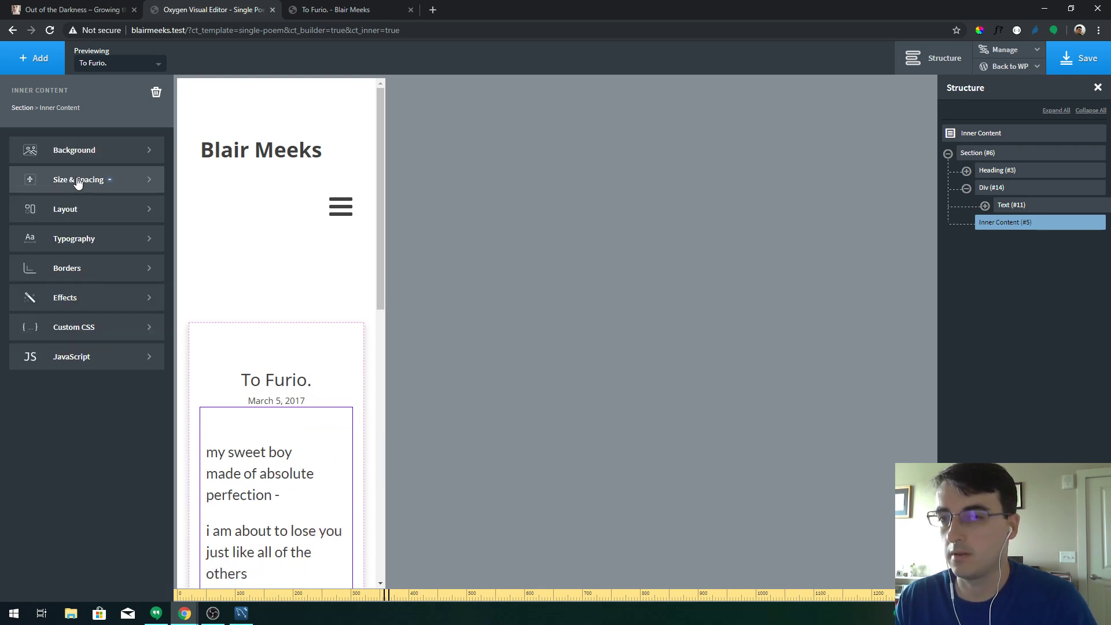
click(93, 246)
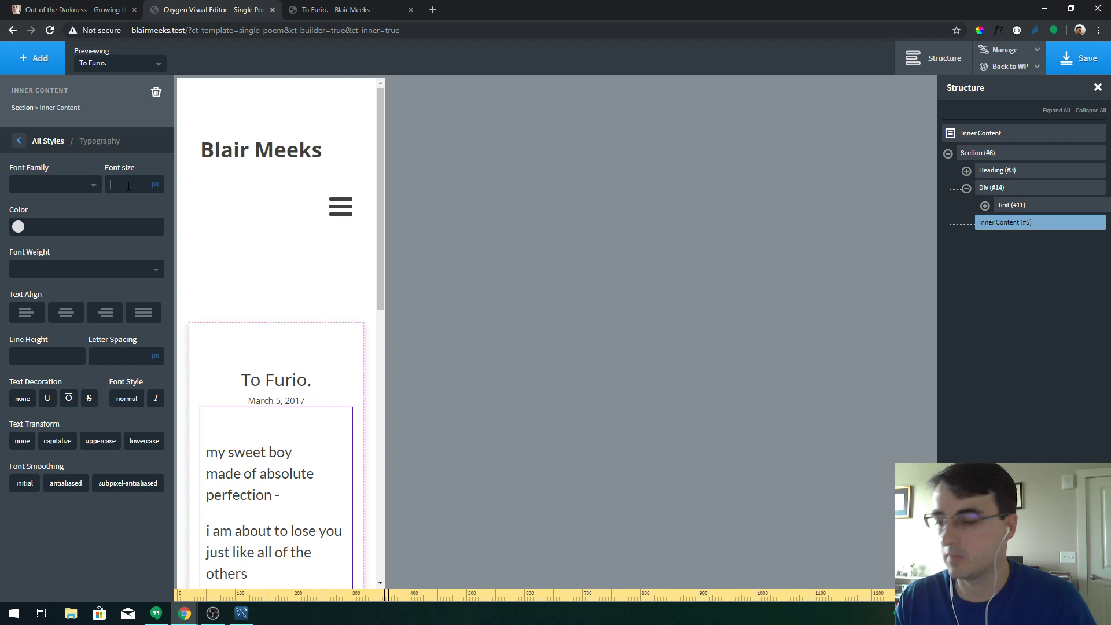
click(128, 186)
text(20)
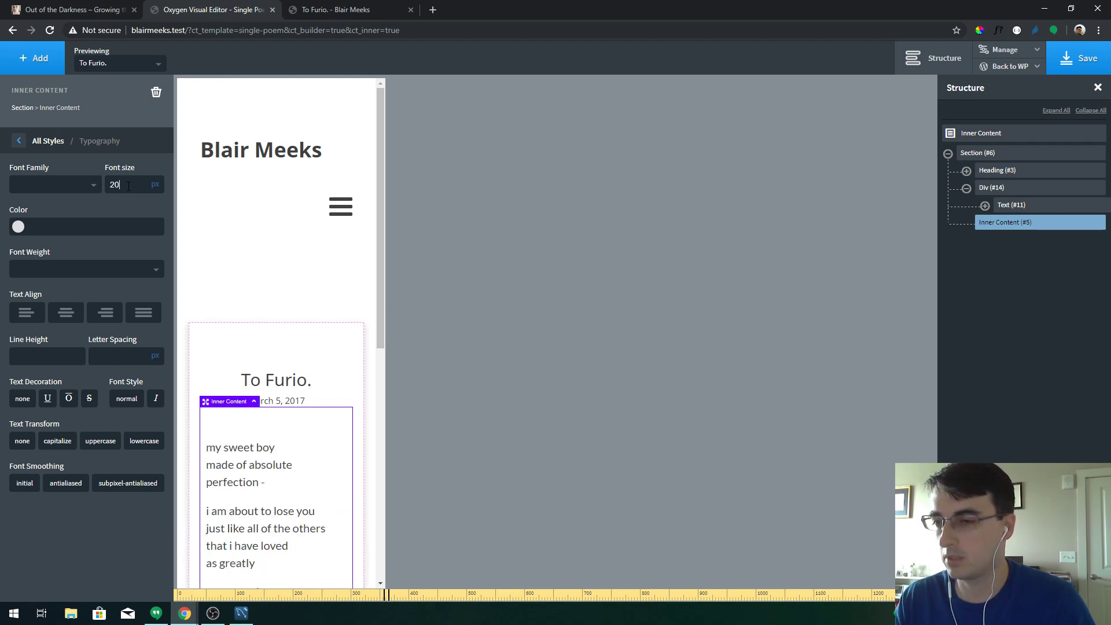
click(1082, 63)
Reload the live poem page and check it at a narrow phone-like width
click(340, 9)
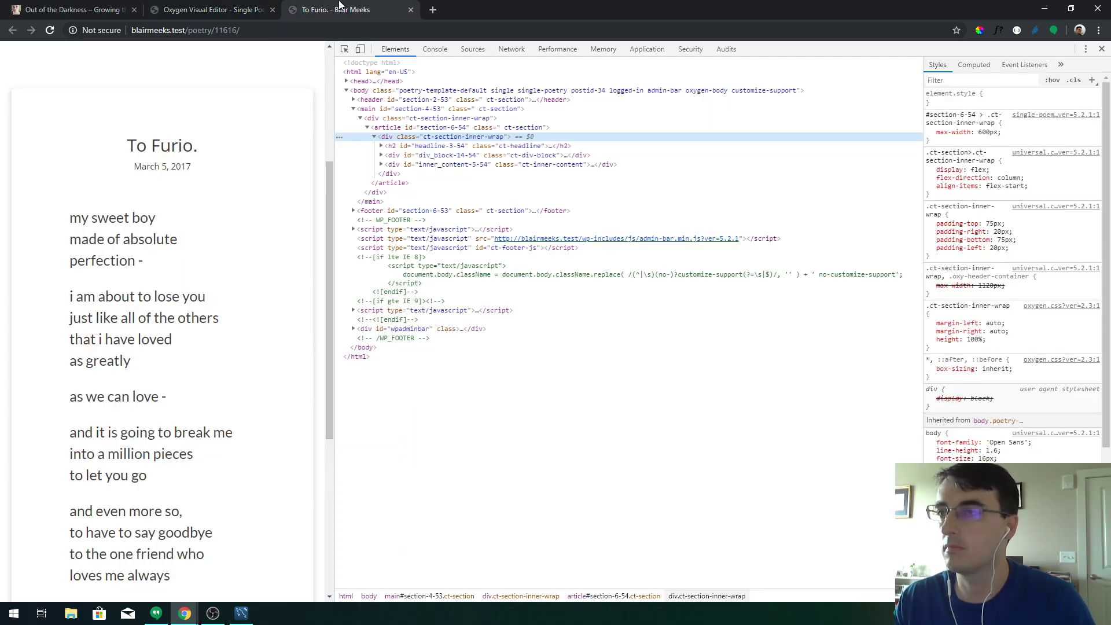
key(F5)
drag(333, 213, 217, 212)
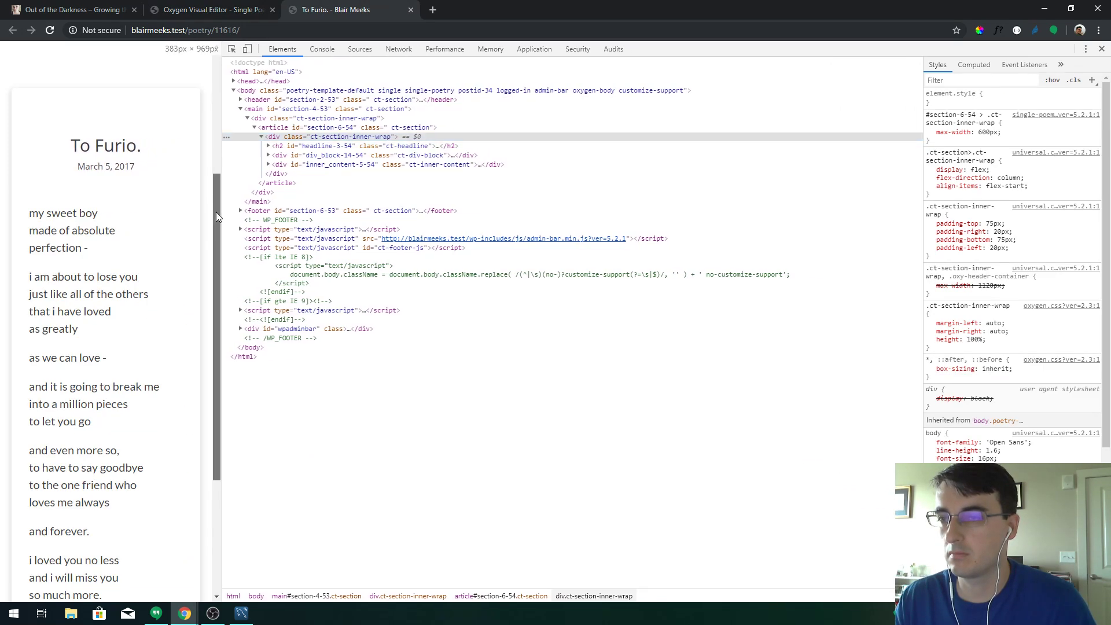
scroll(209, 171, up, 2)
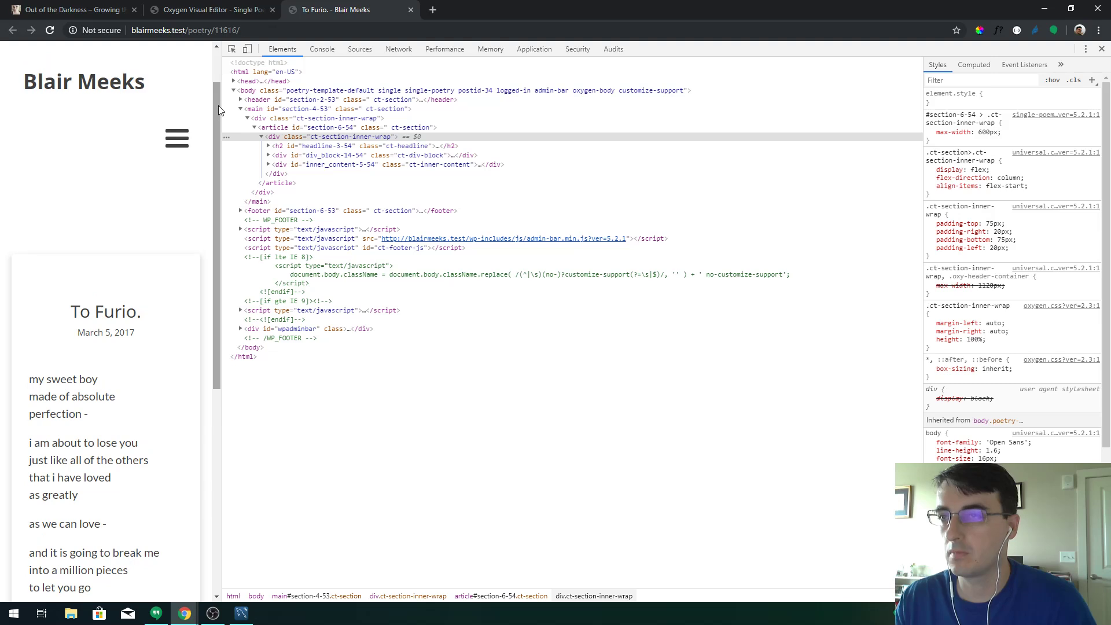
drag(219, 107, 594, 131)
Preview the poem emulated as iPhone 6/7/8 Plus, then return to the WordPress template admin
key(ctrl+shift+m)
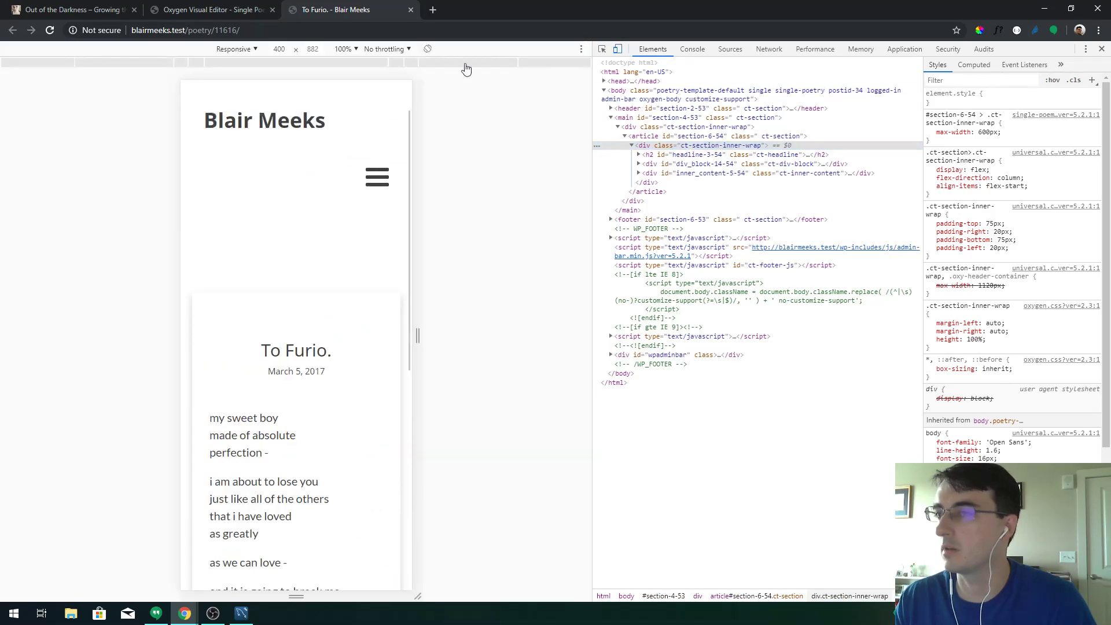
click(246, 50)
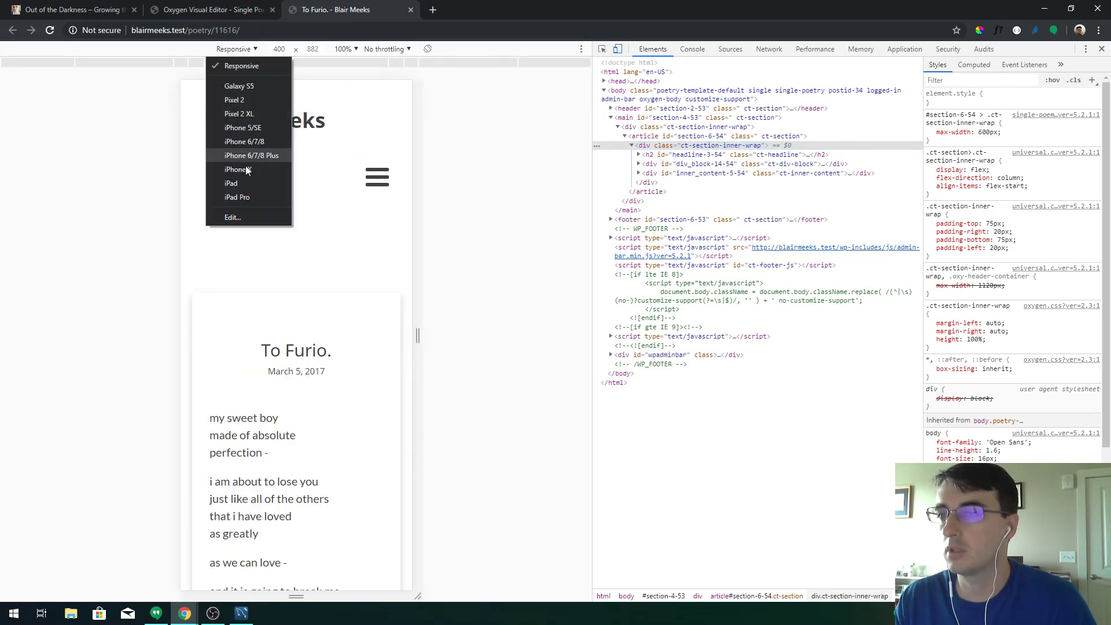
click(266, 155)
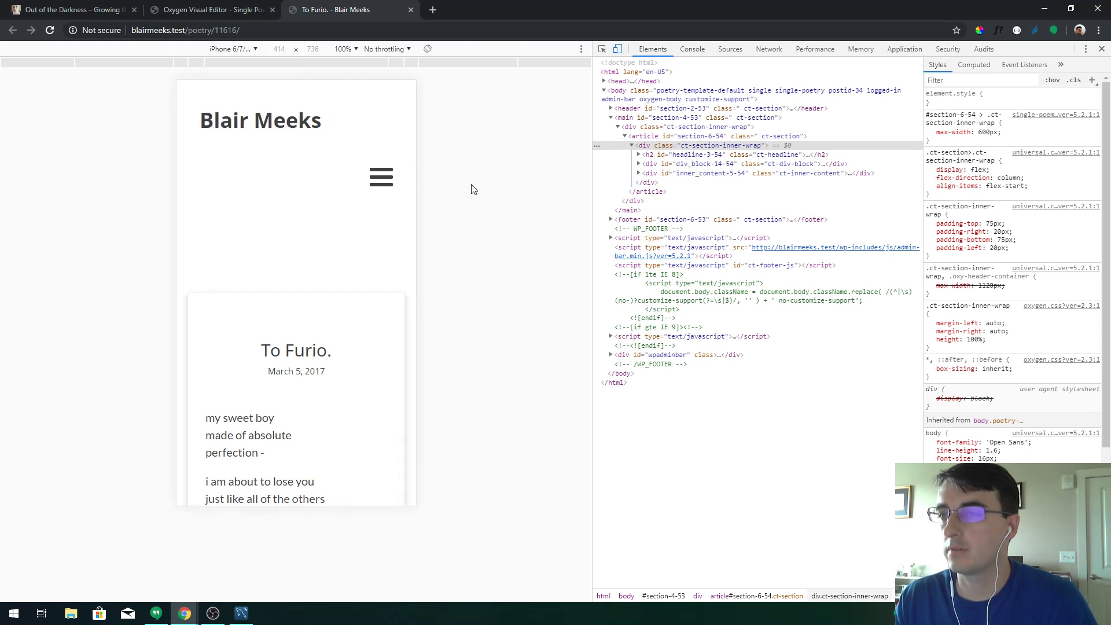
scroll(395, 209, down, 6)
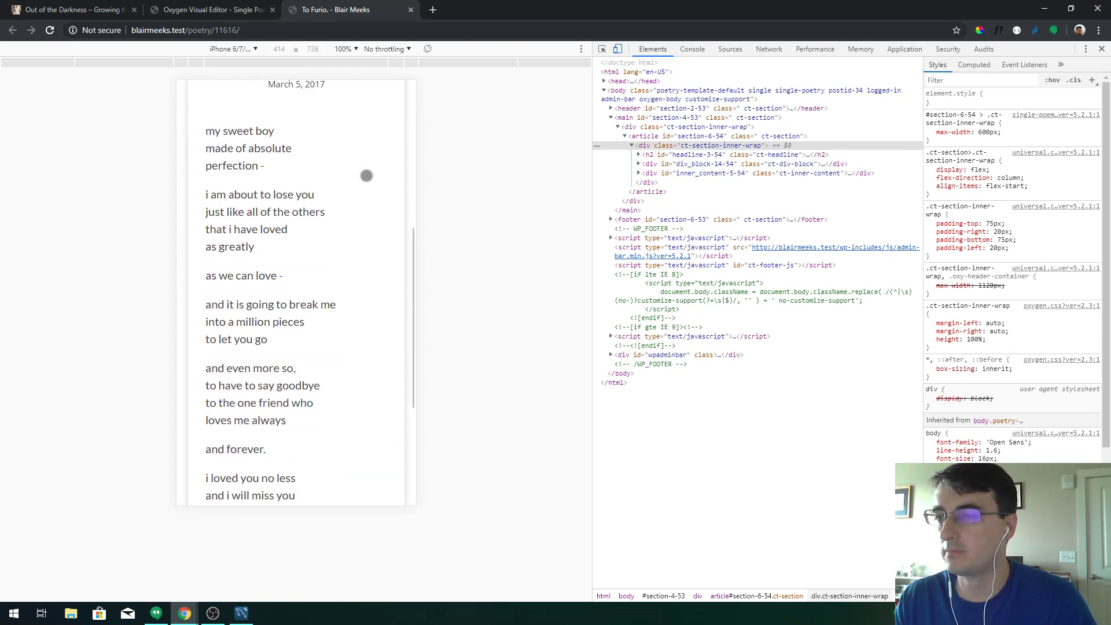
drag(357, 154, 332, 402)
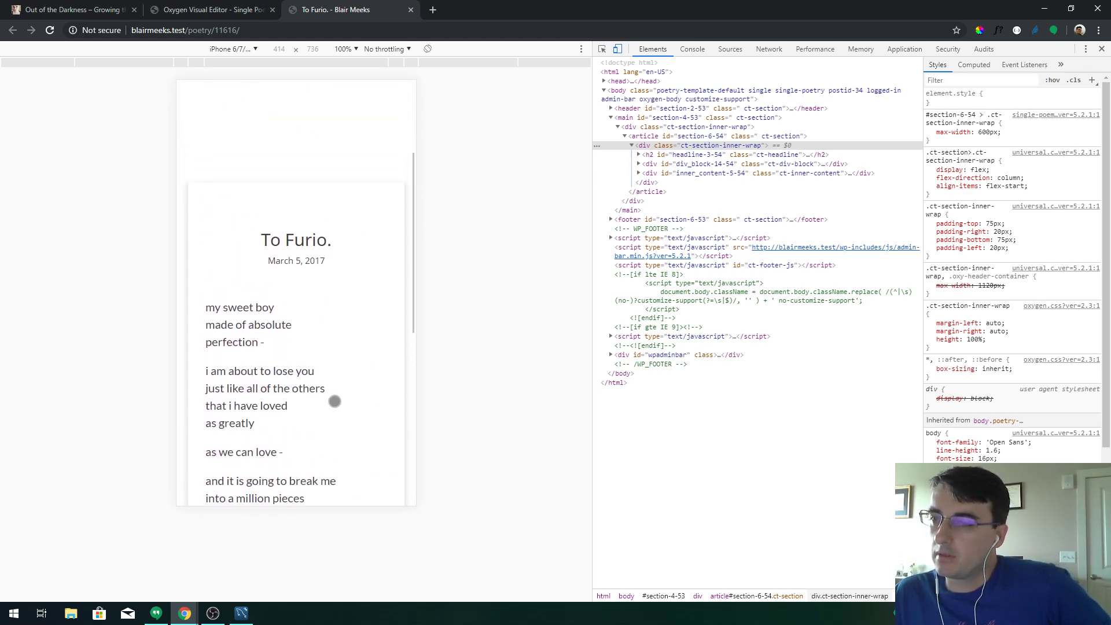
drag(321, 326, 321, 202)
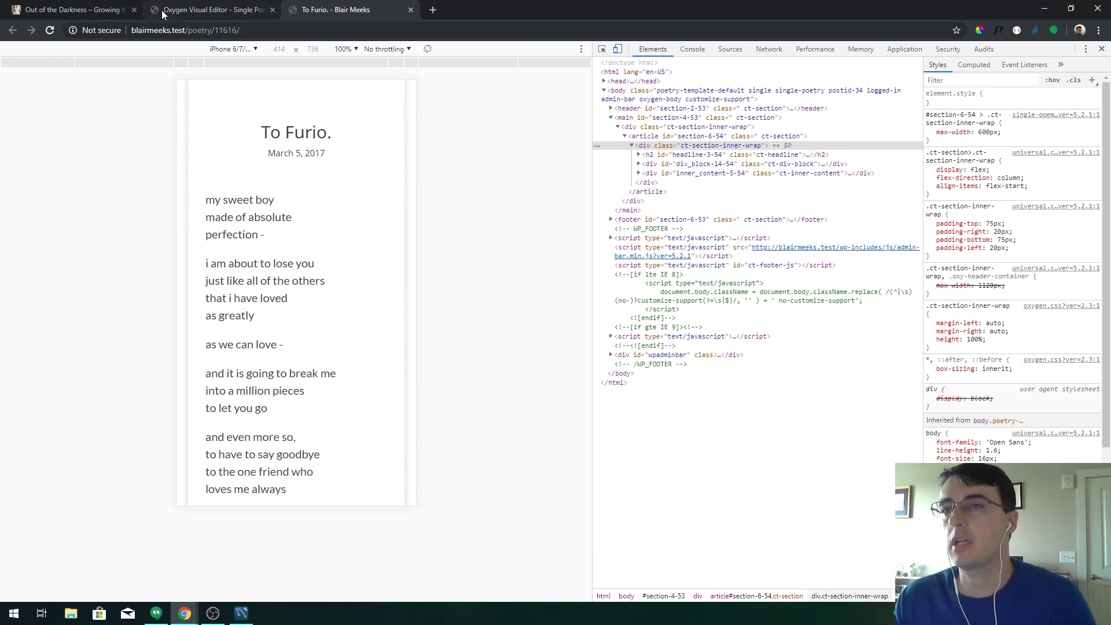
click(209, 10)
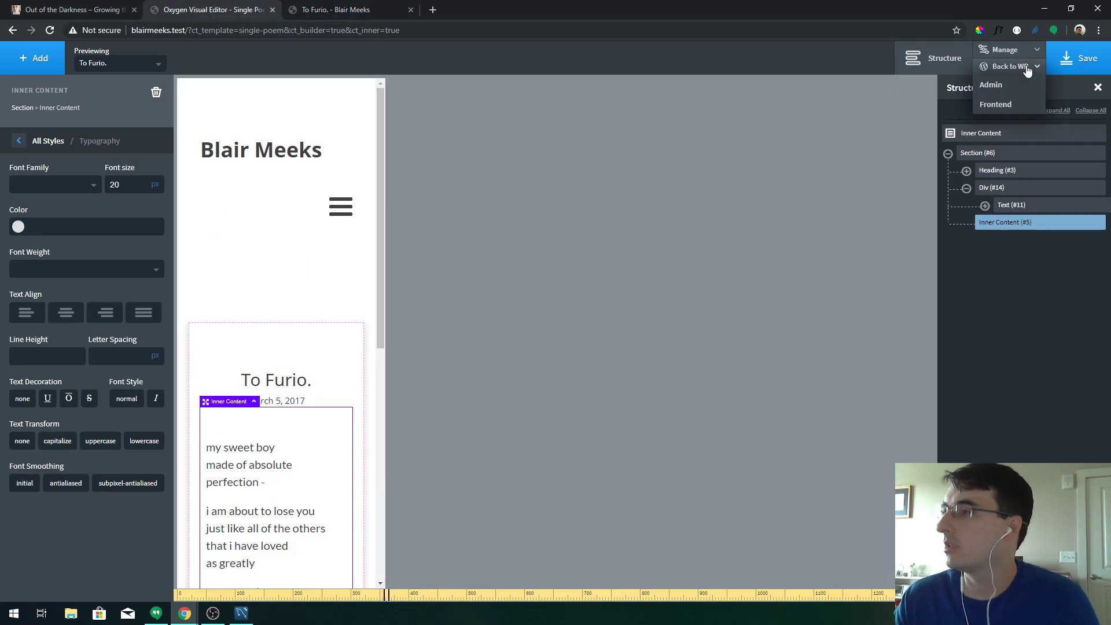
click(998, 80)
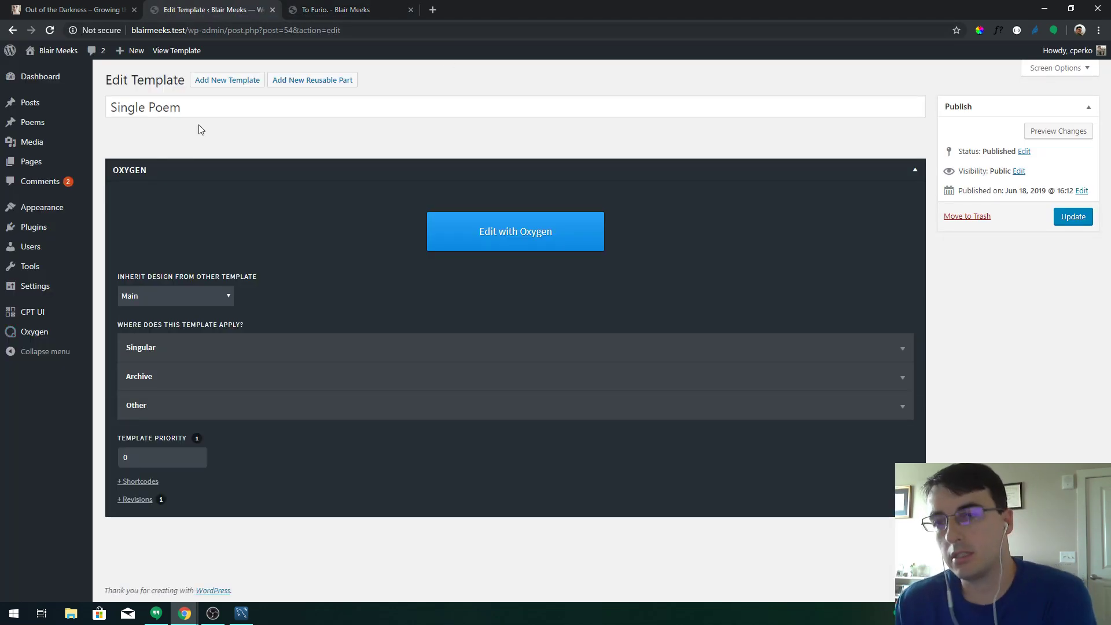
Open the To Furio. poem and check its Featured Image setting
click(49, 114)
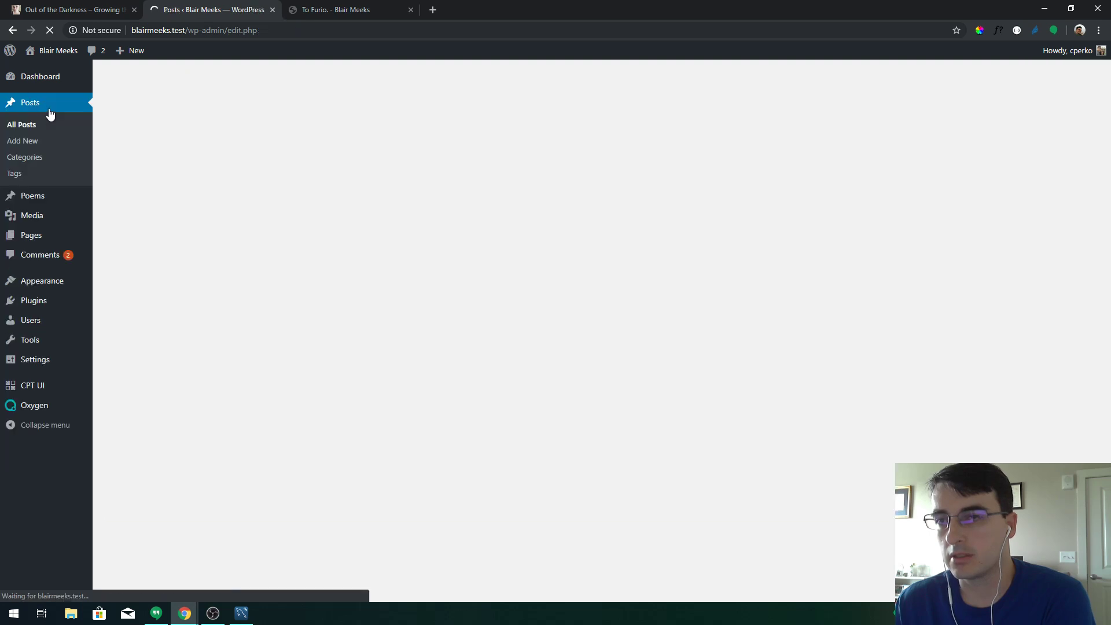
click(40, 204)
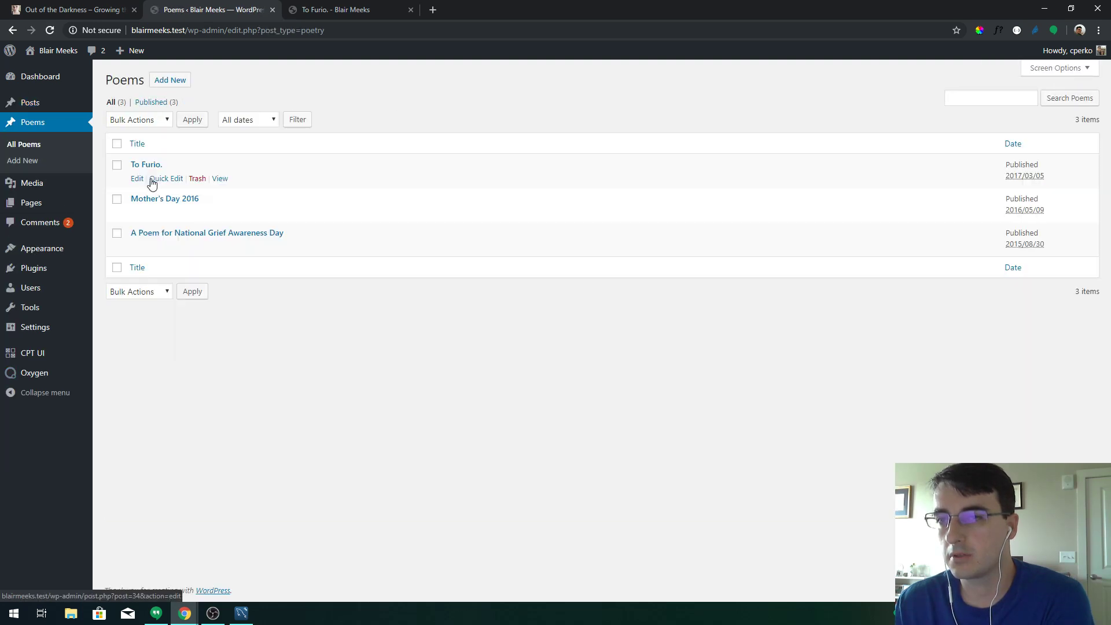
click(147, 165)
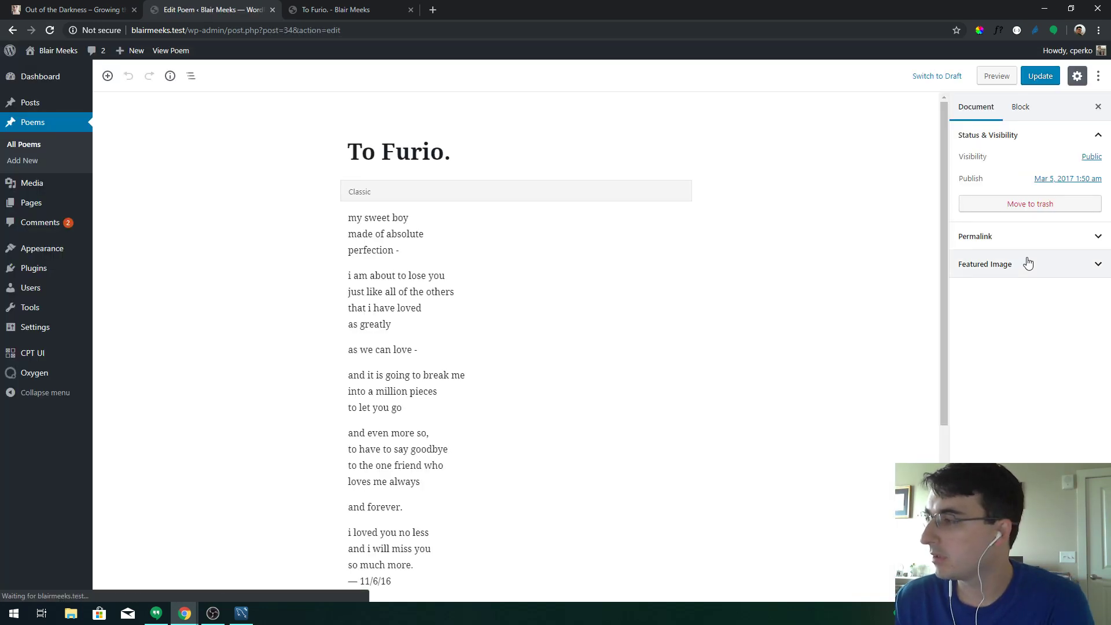
click(1027, 268)
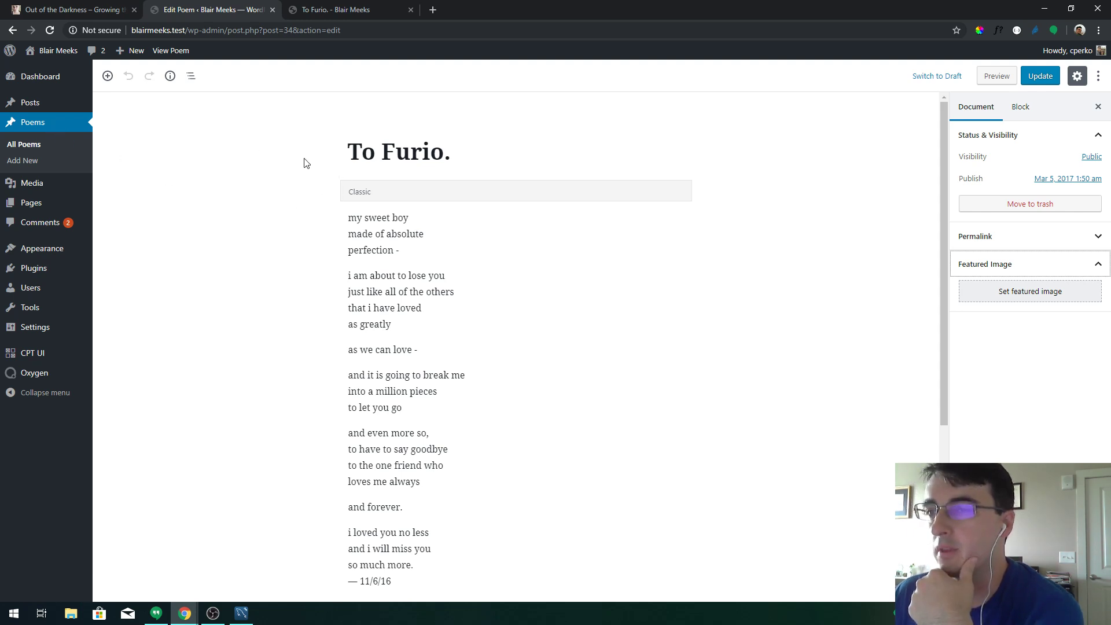
Open the Single Poem template from Oxygen Templates and launch it in Oxygen
mouse_move(50, 373)
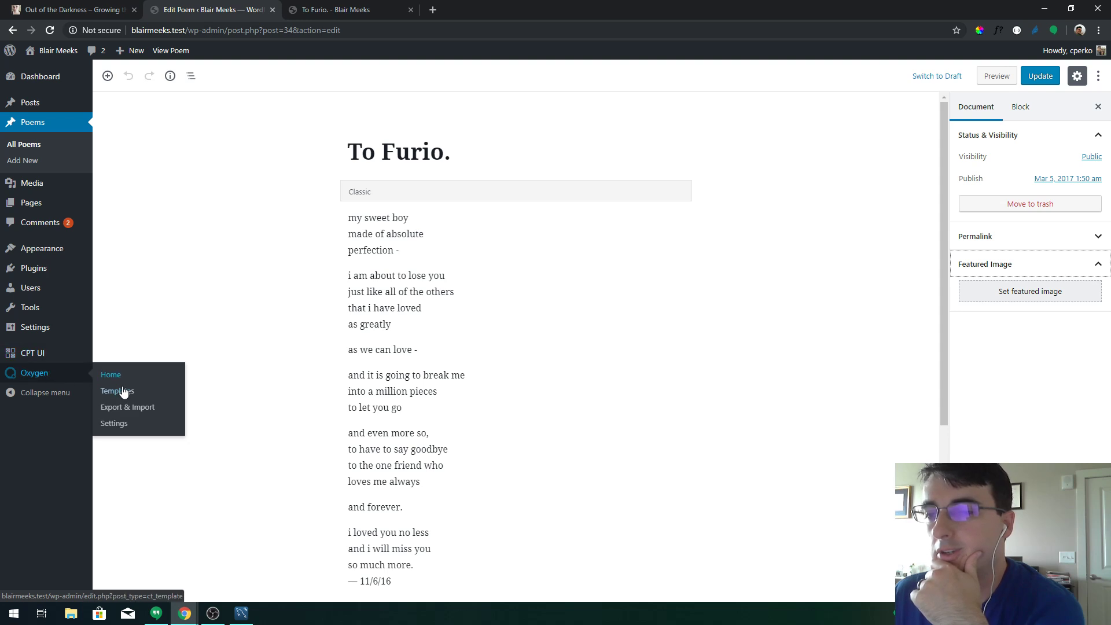
click(123, 392)
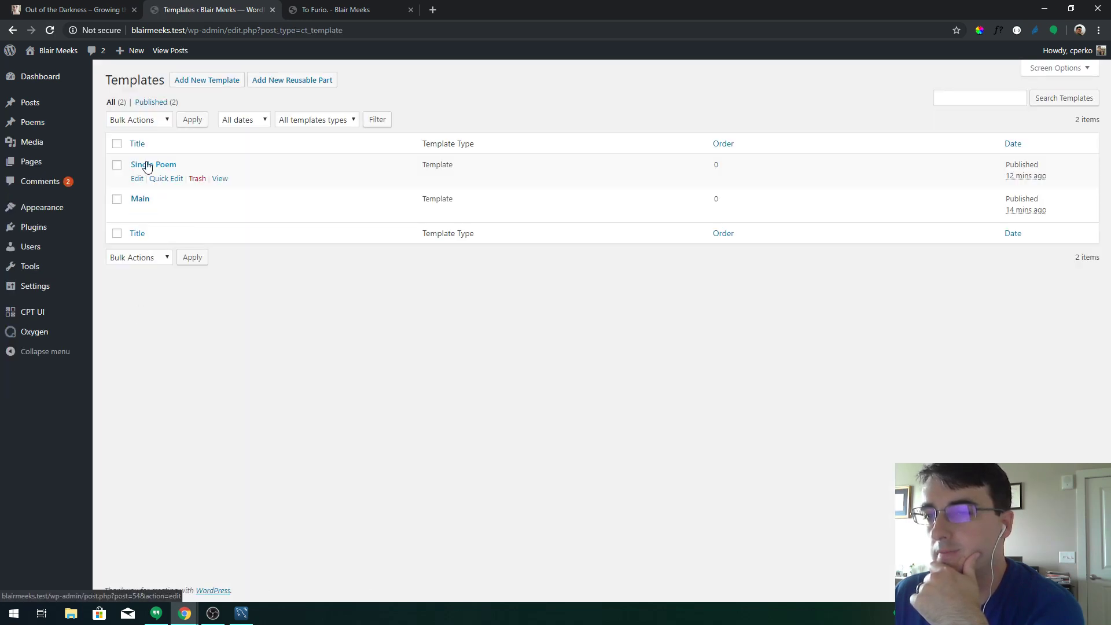
click(145, 168)
click(502, 245)
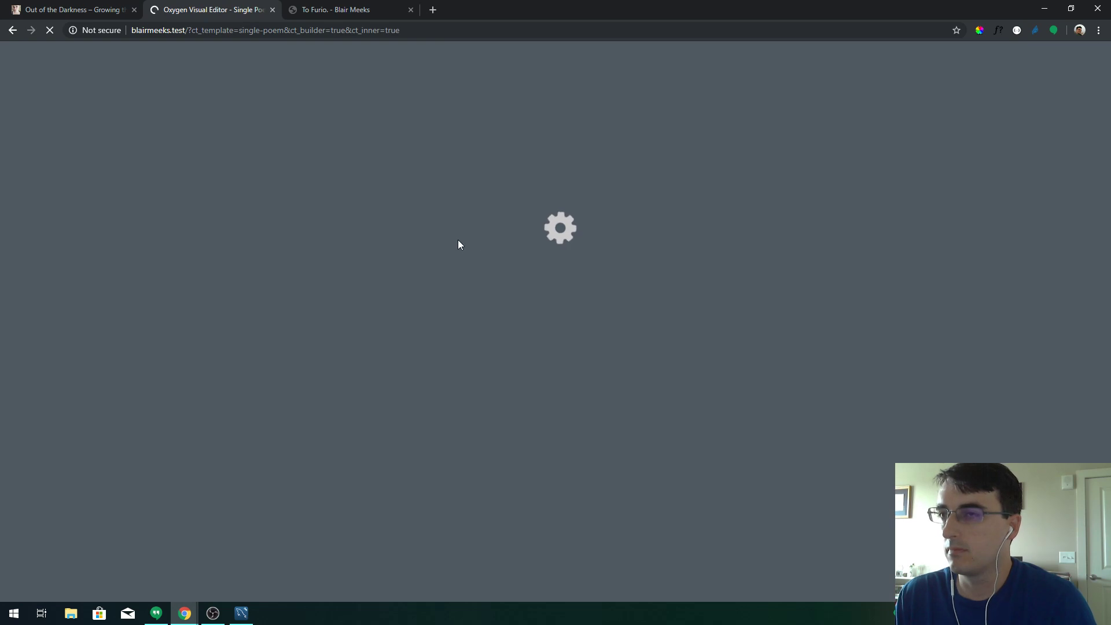
Turn off mobile device emulation to view the live poem page at desktop width
click(360, 7)
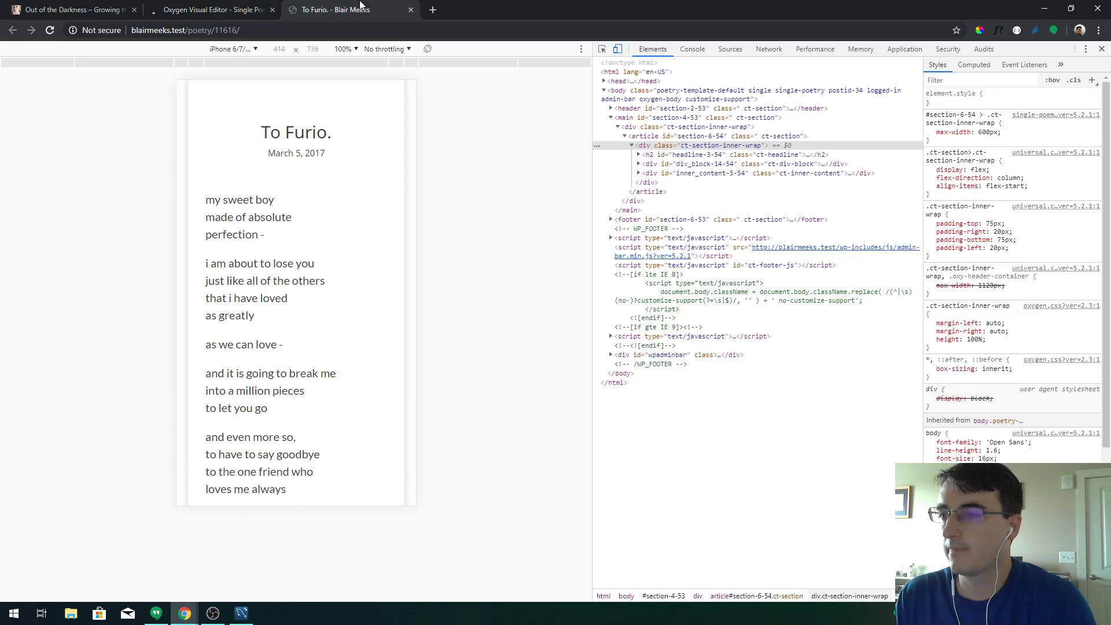
key(ctrl+shift+m)
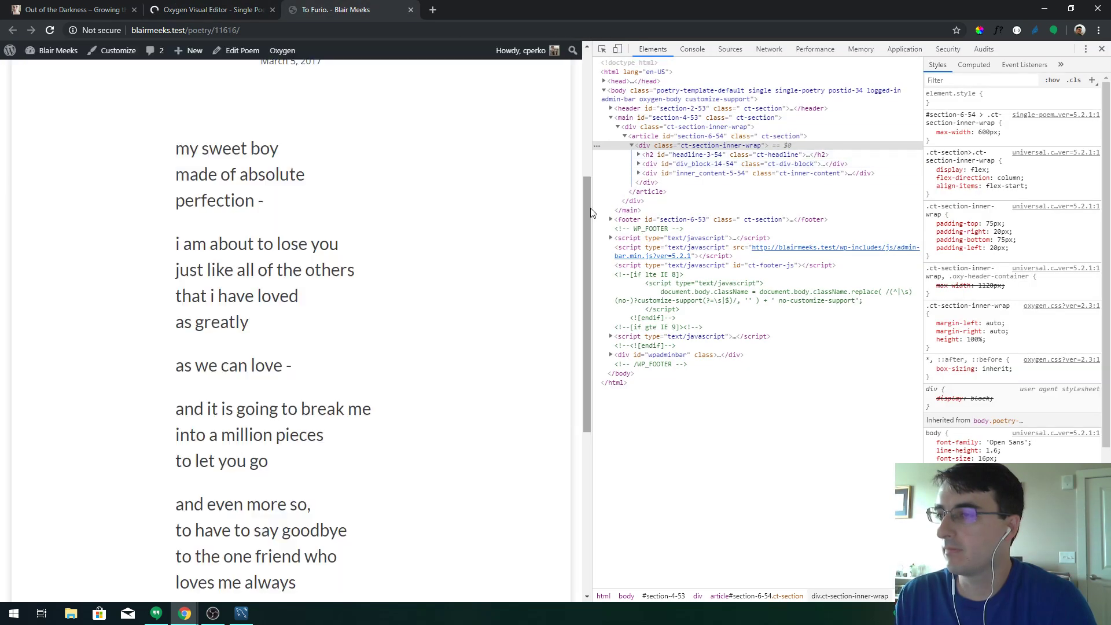
drag(584, 154, 582, 76)
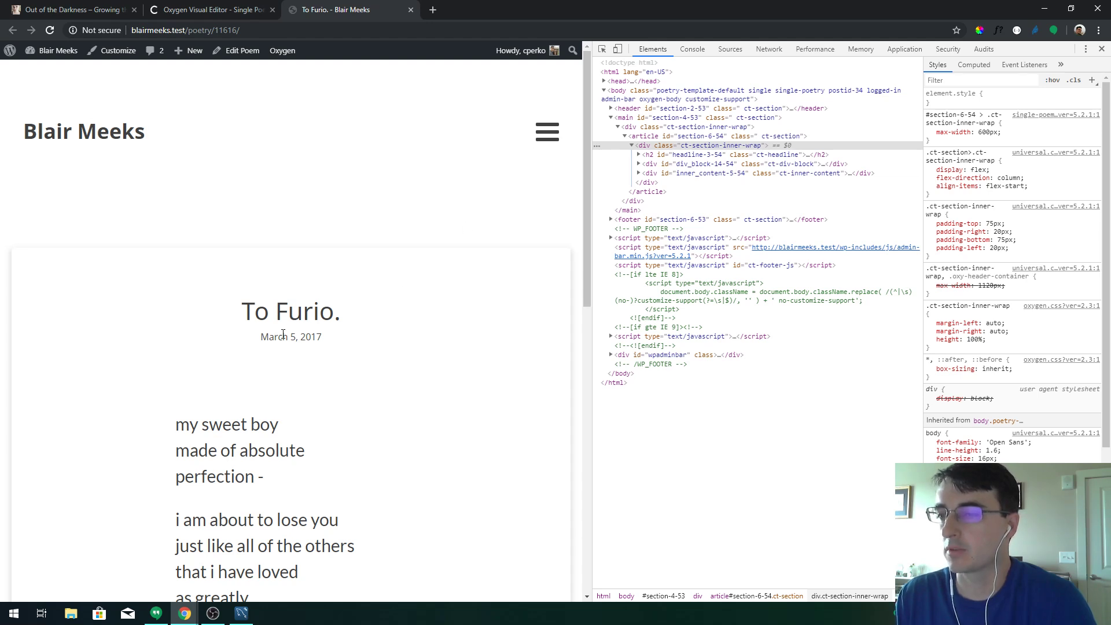
Select the post title heading, save the template, and check the live page layout
click(227, 10)
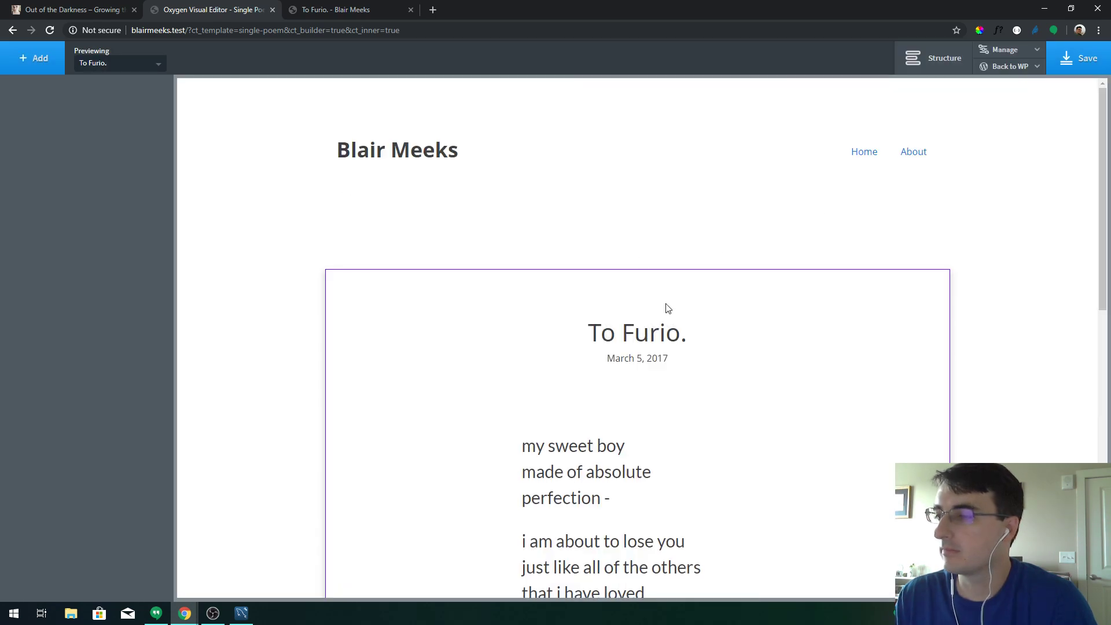
click(648, 333)
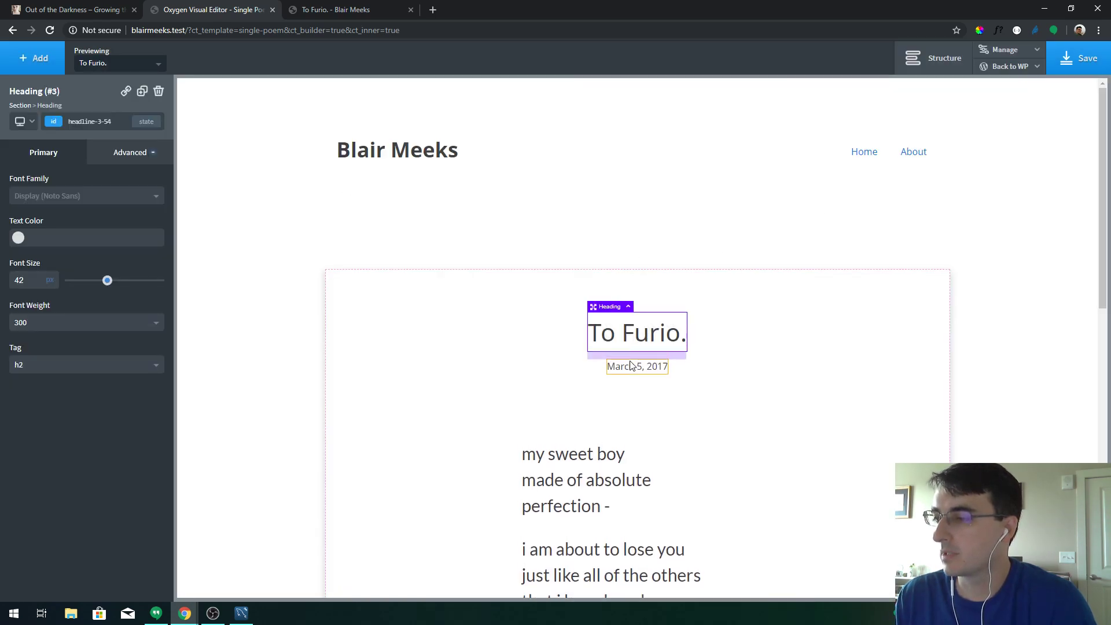
click(1078, 59)
click(359, 8)
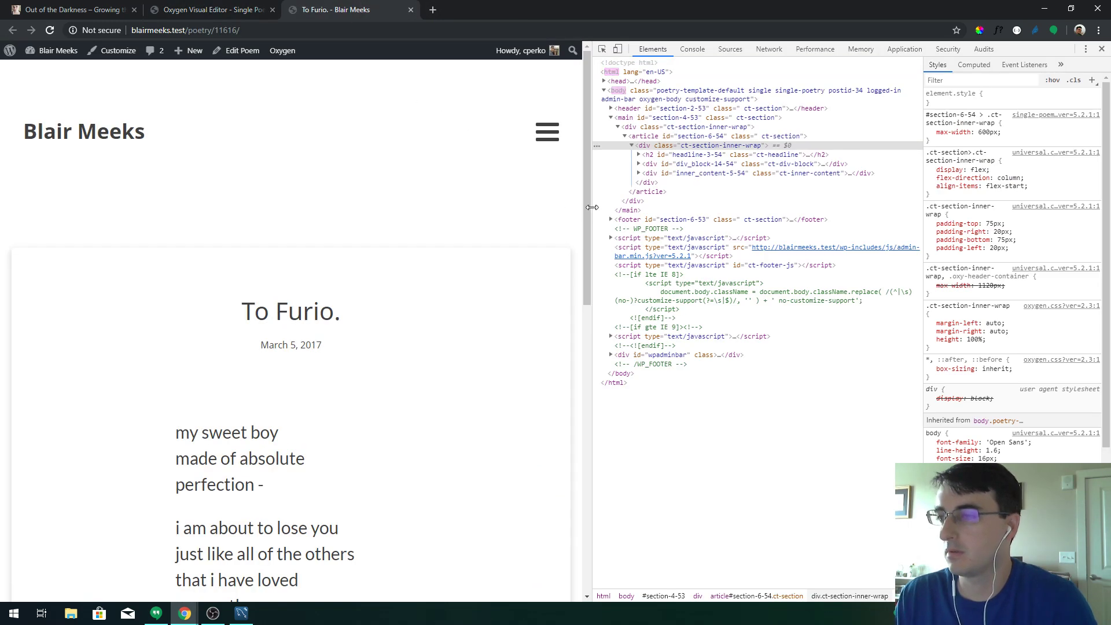
drag(583, 210, 635, 212)
Select the post date and try font weights 100, 200, 300 and 400 on it
click(215, 9)
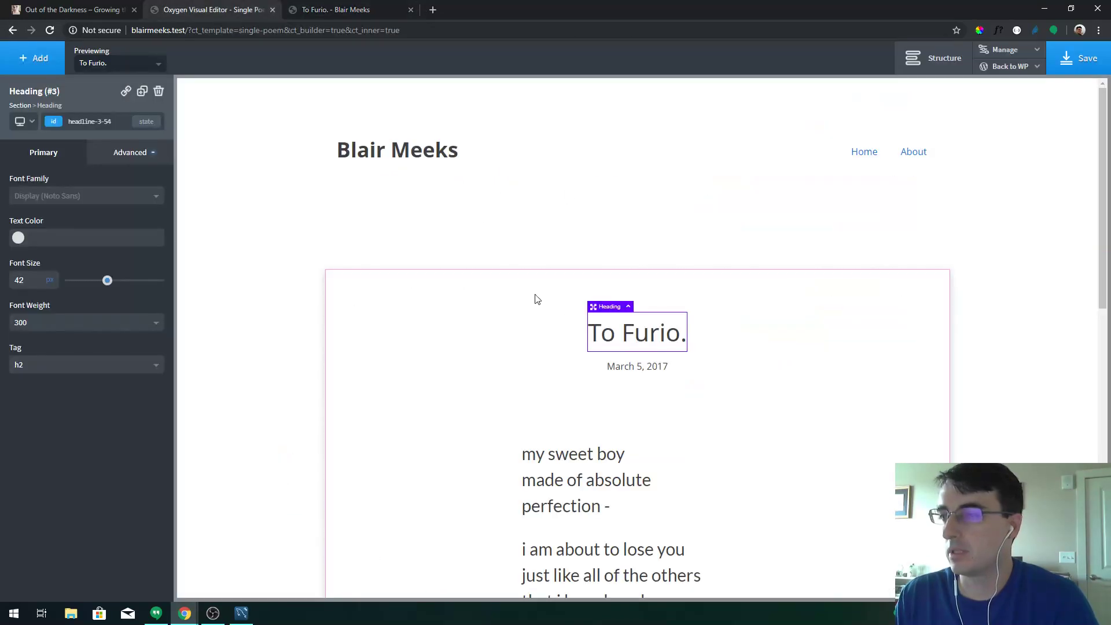
click(622, 368)
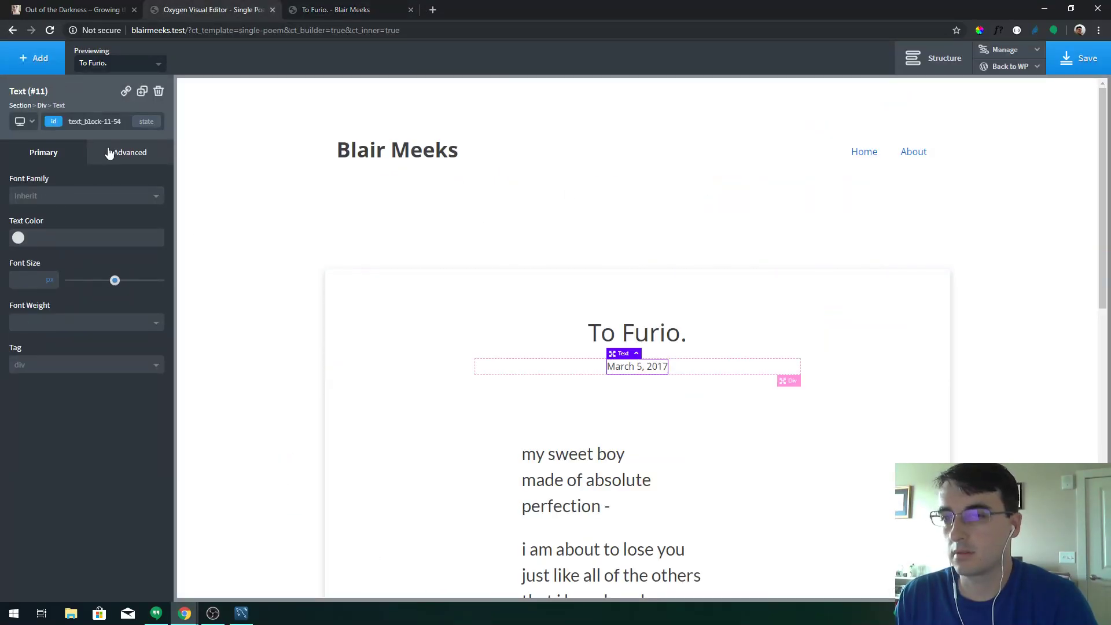
click(109, 152)
click(91, 285)
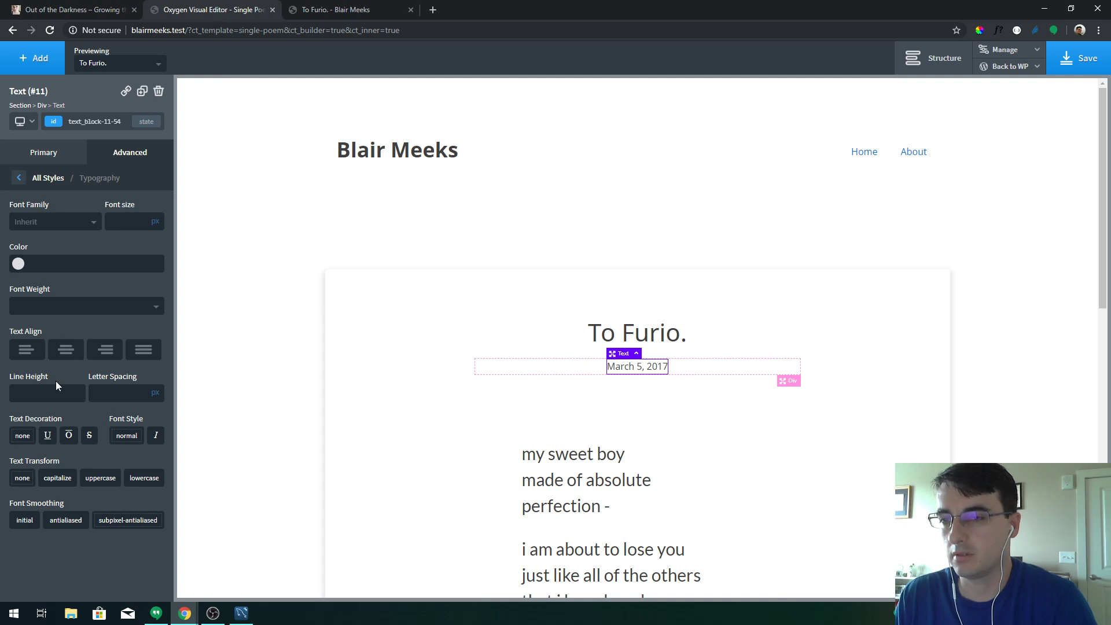
click(41, 313)
click(46, 342)
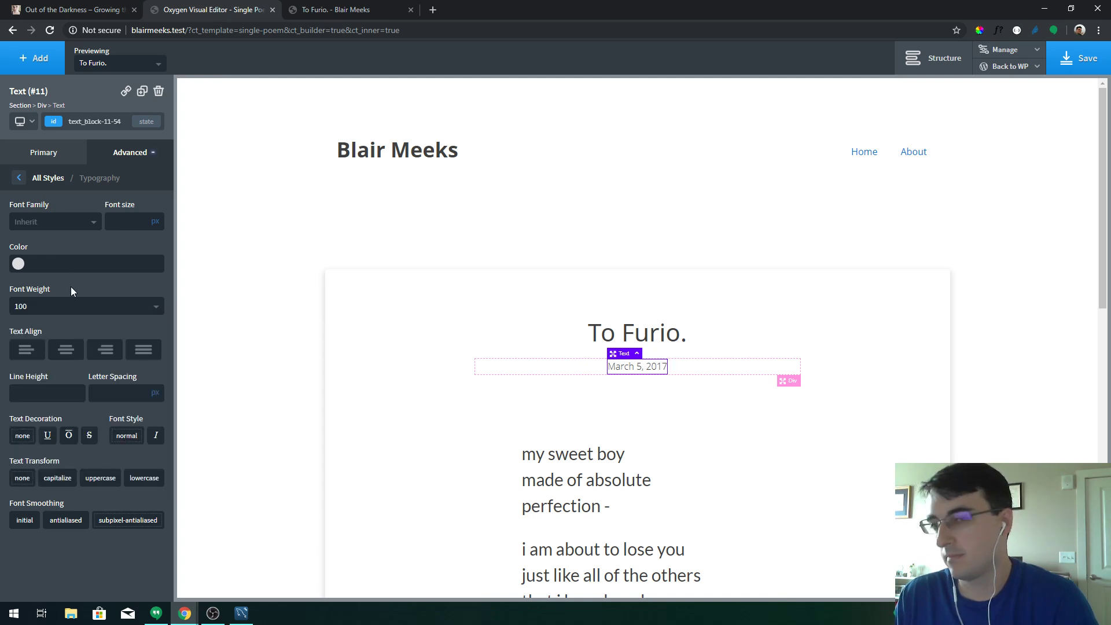
click(70, 307)
click(47, 355)
click(54, 312)
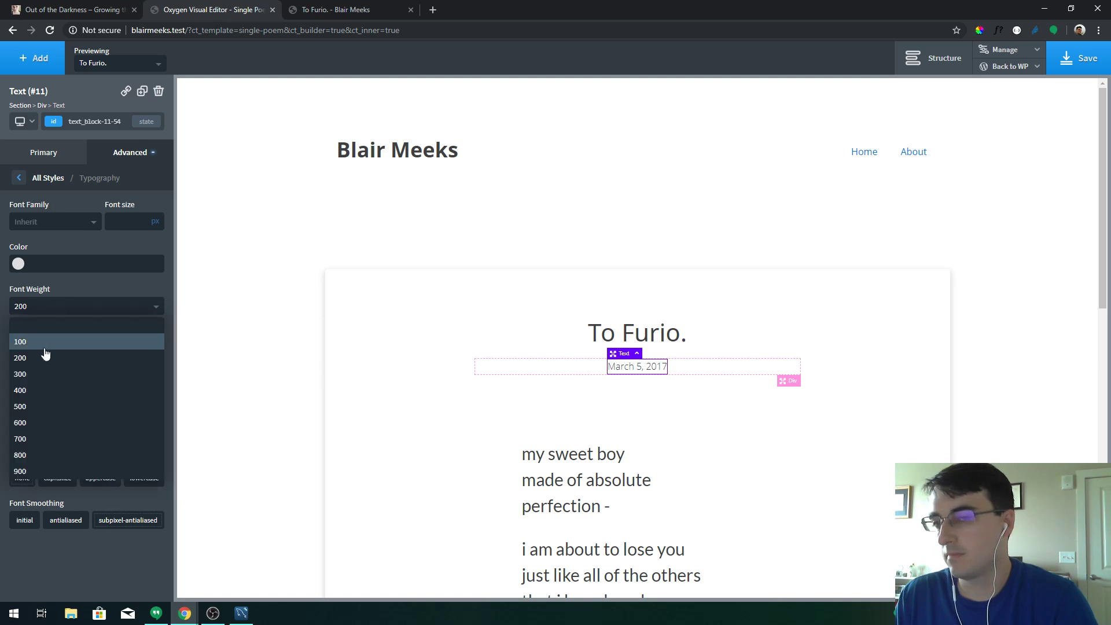
click(43, 374)
click(46, 307)
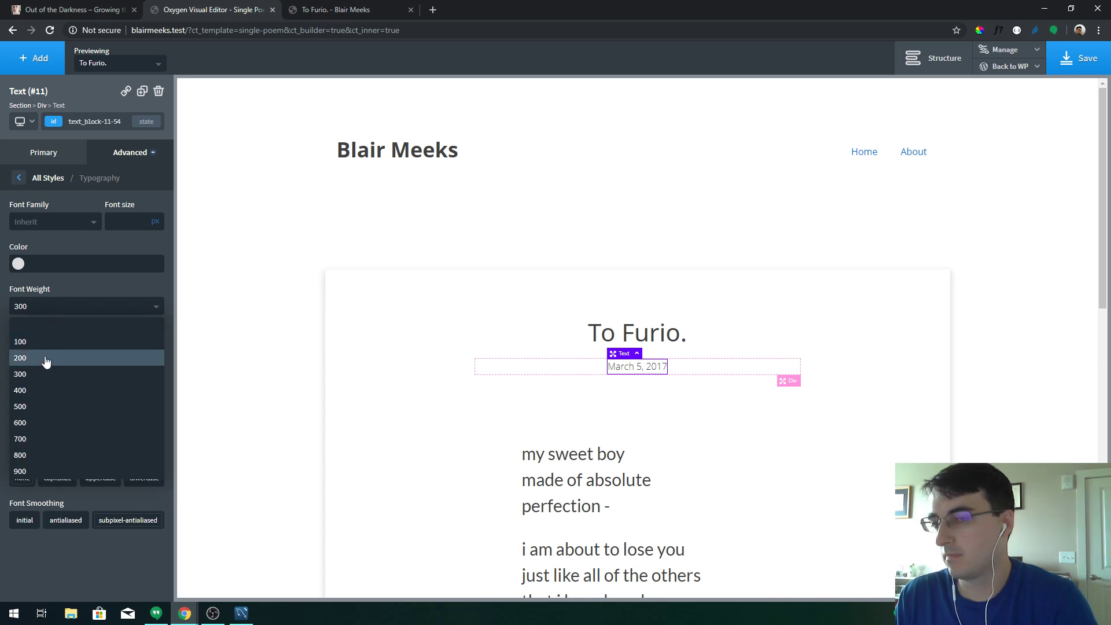
click(47, 389)
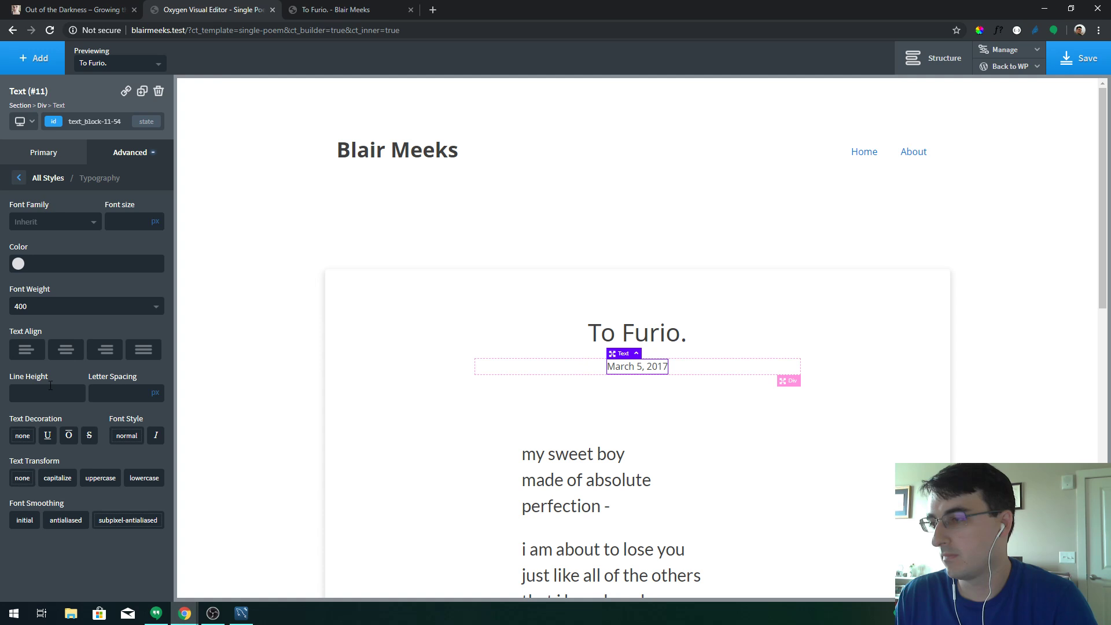
Make the date partly transparent black at weight 100, save, and reload the live page
click(18, 264)
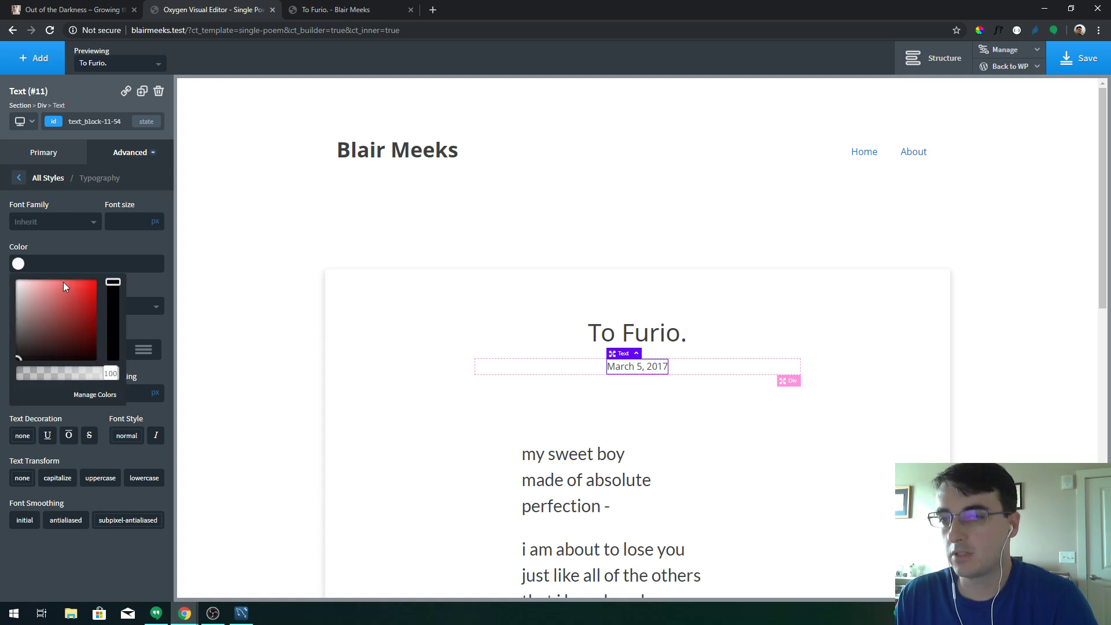
mouse_move(108, 375)
mouse_down()
mouse_move(69, 375)
mouse_move(130, 380)
mouse_up()
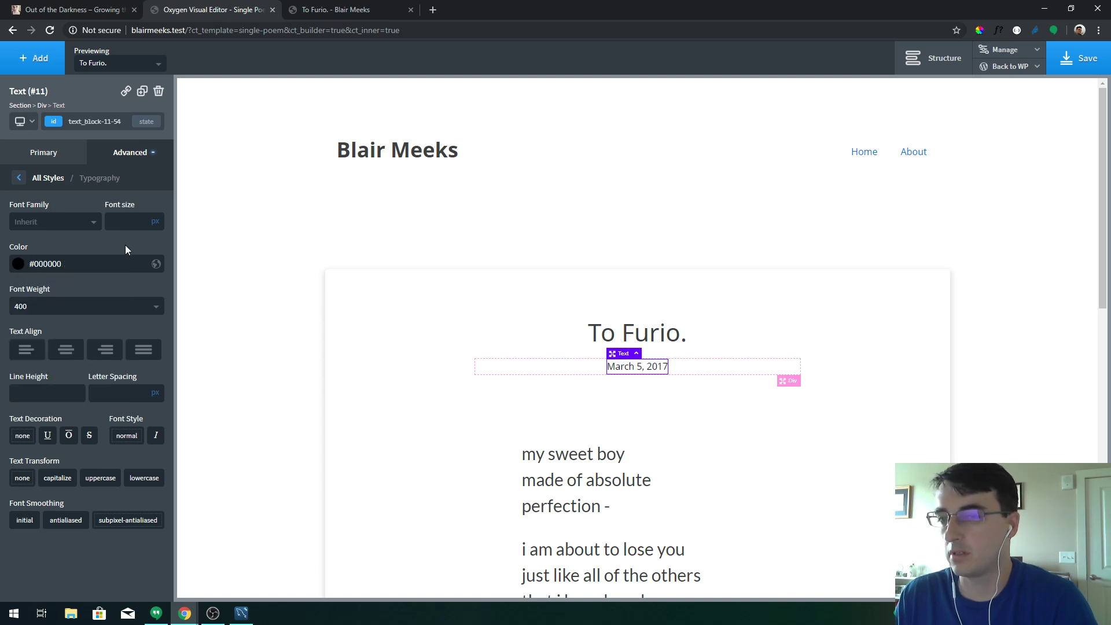
click(62, 312)
click(46, 339)
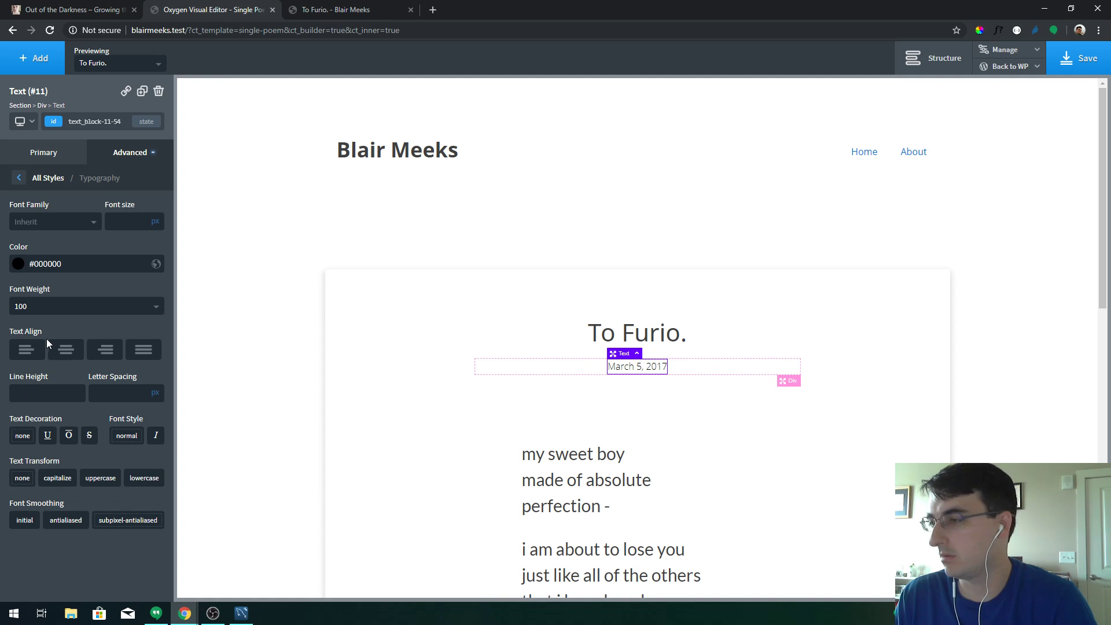
click(1082, 58)
click(347, 10)
key(F5)
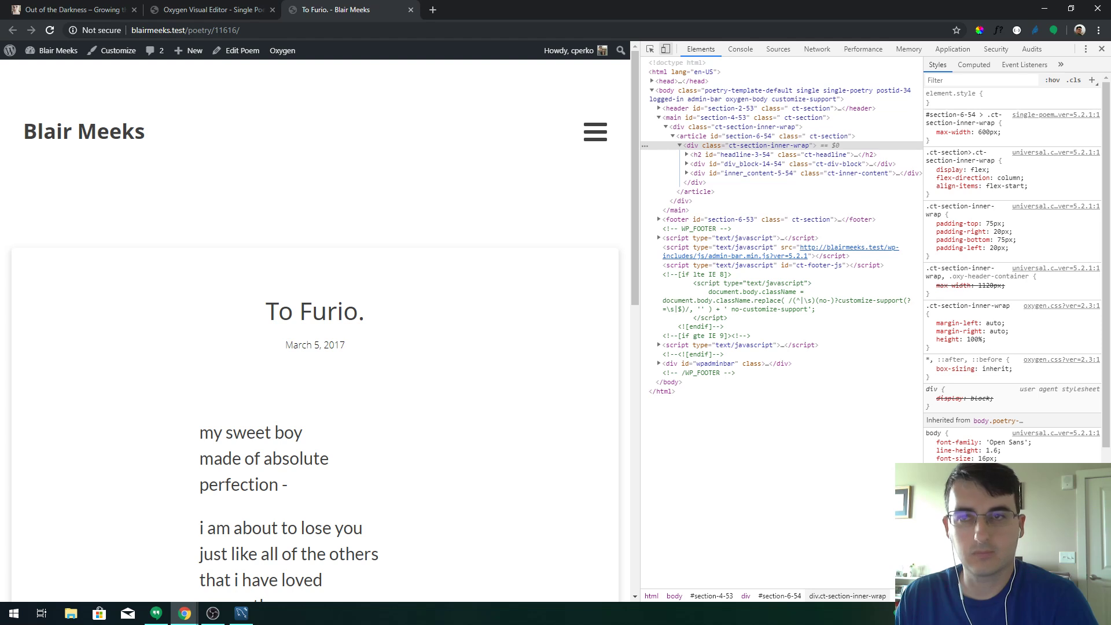
Inspect the thin March 5, 2017 date on the live To Furio. page, then go back to Oxygen
key(alt+Tab)
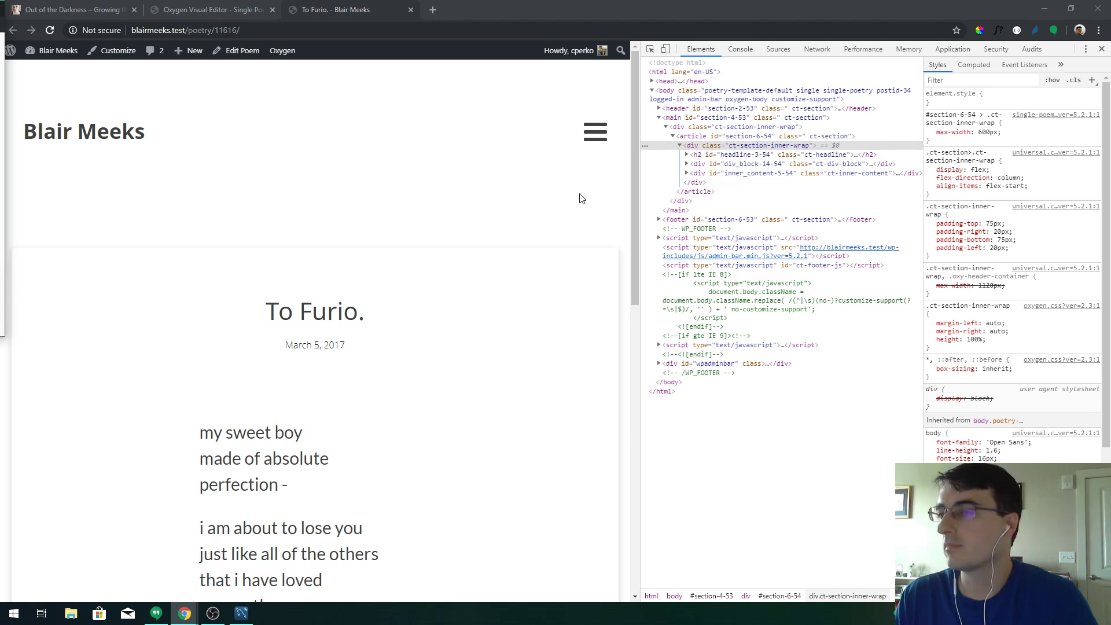
drag(634, 193, 652, 272)
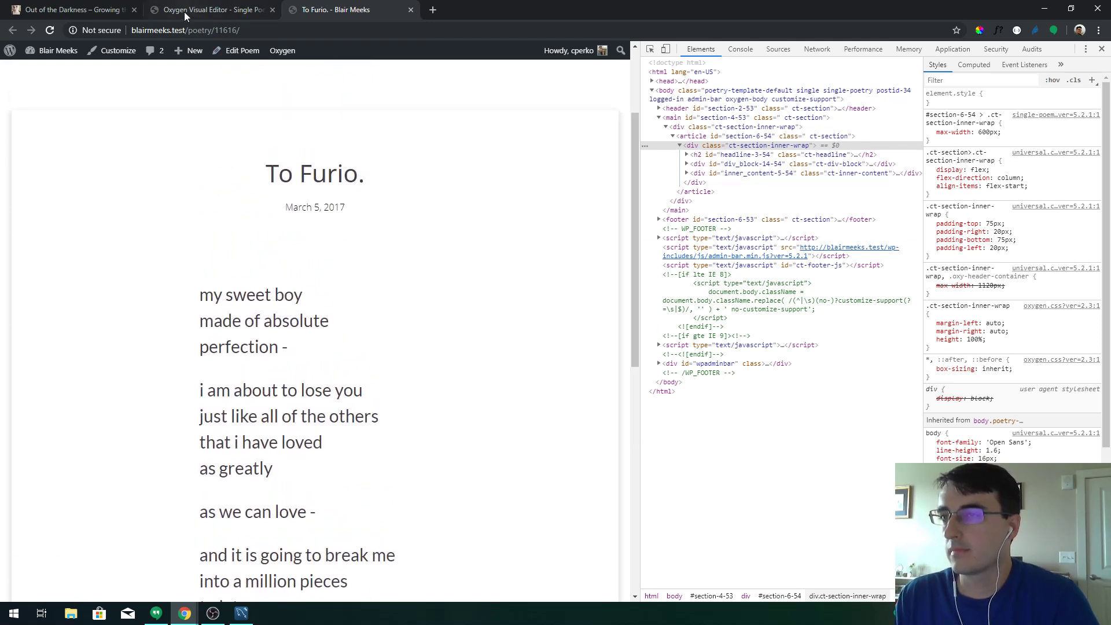
click(191, 10)
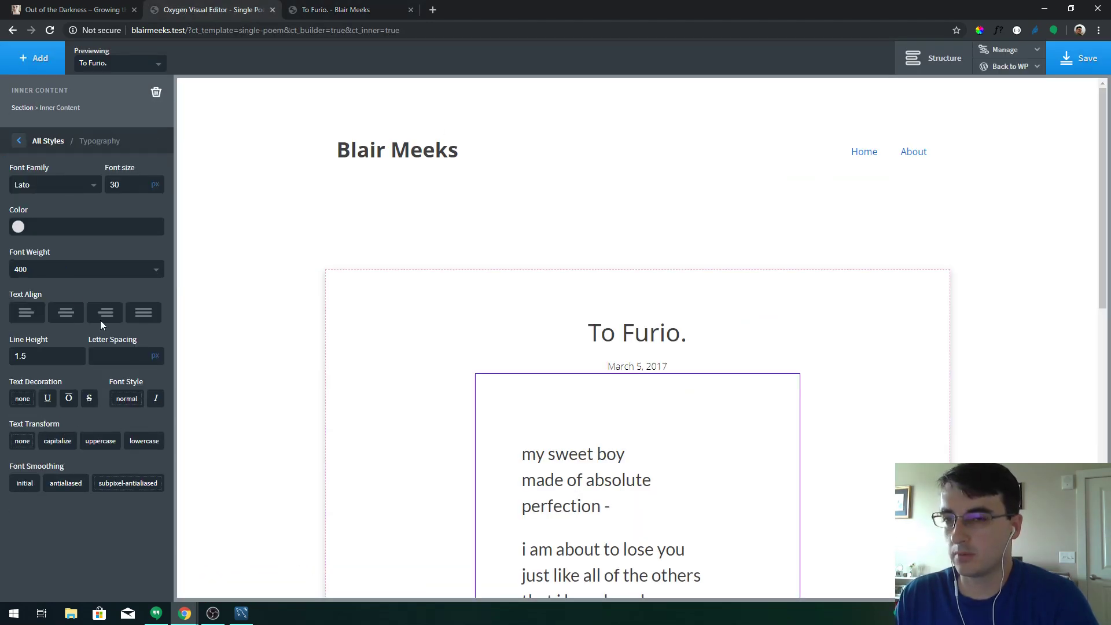
Try font weight 300 on the poem body text, save, and reload the live poem page
click(75, 271)
click(46, 334)
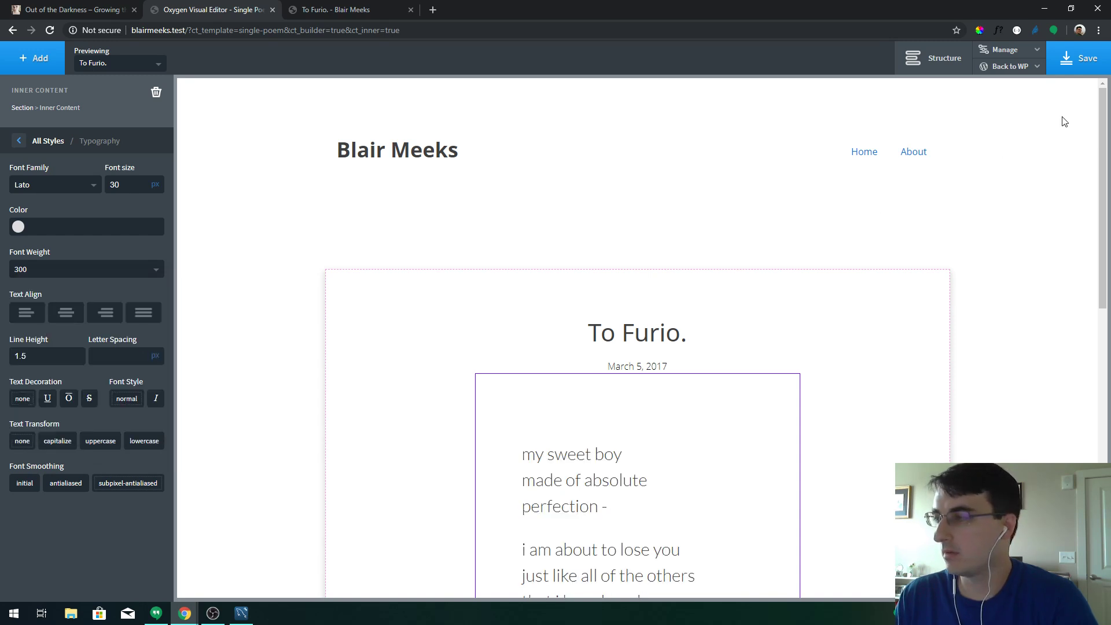
click(1080, 67)
click(340, 7)
key(F5)
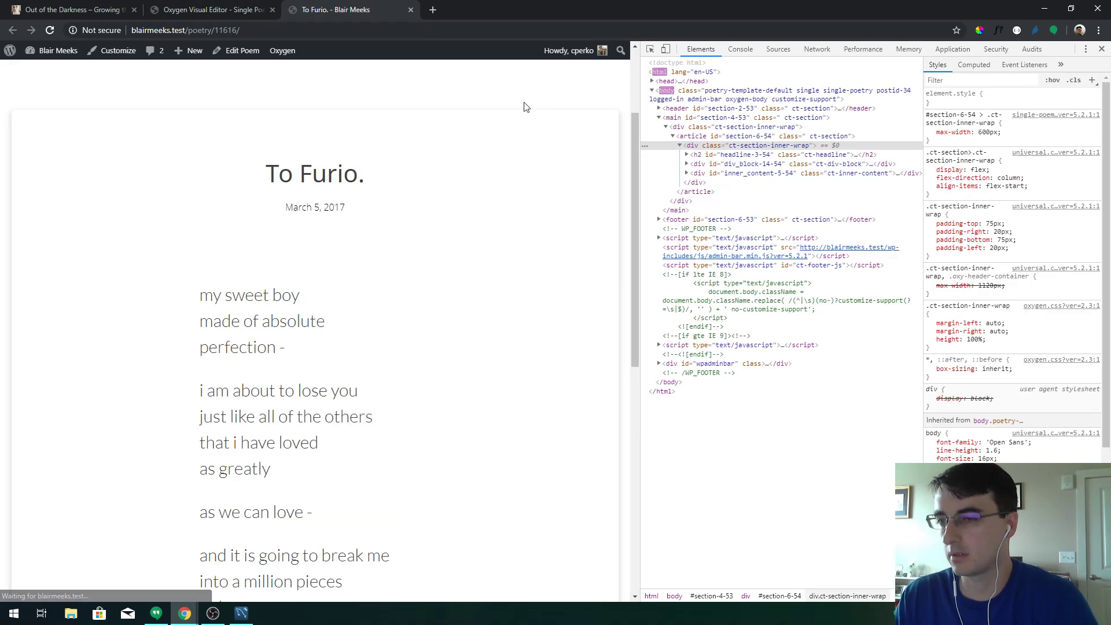
Restore weight 400 and make the poem text slightly transparent black, then save and view it
click(234, 10)
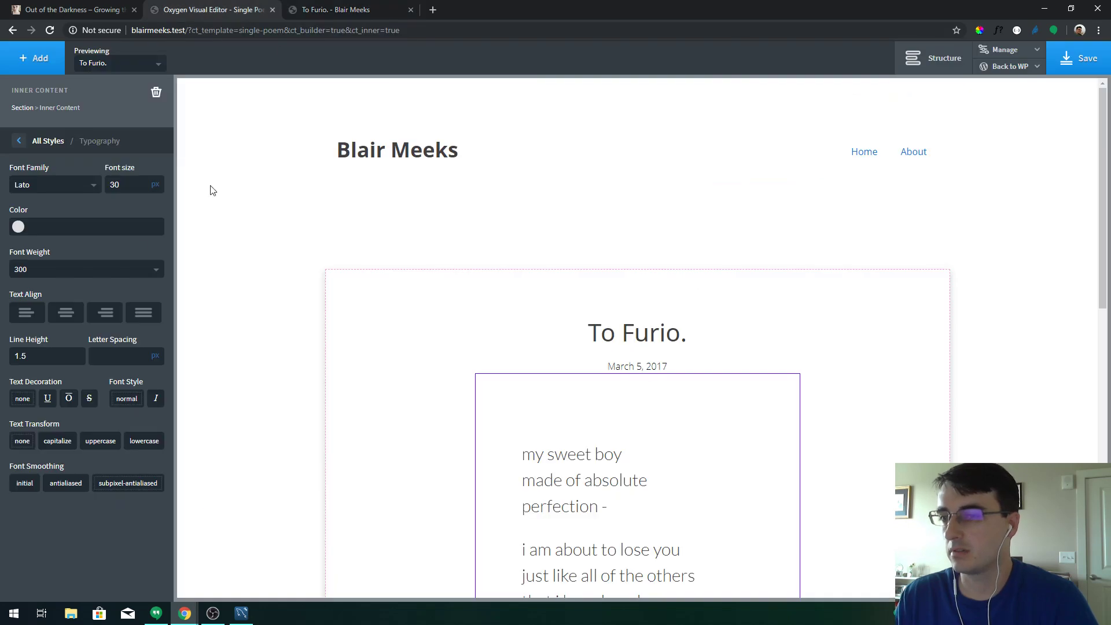
click(55, 267)
click(40, 349)
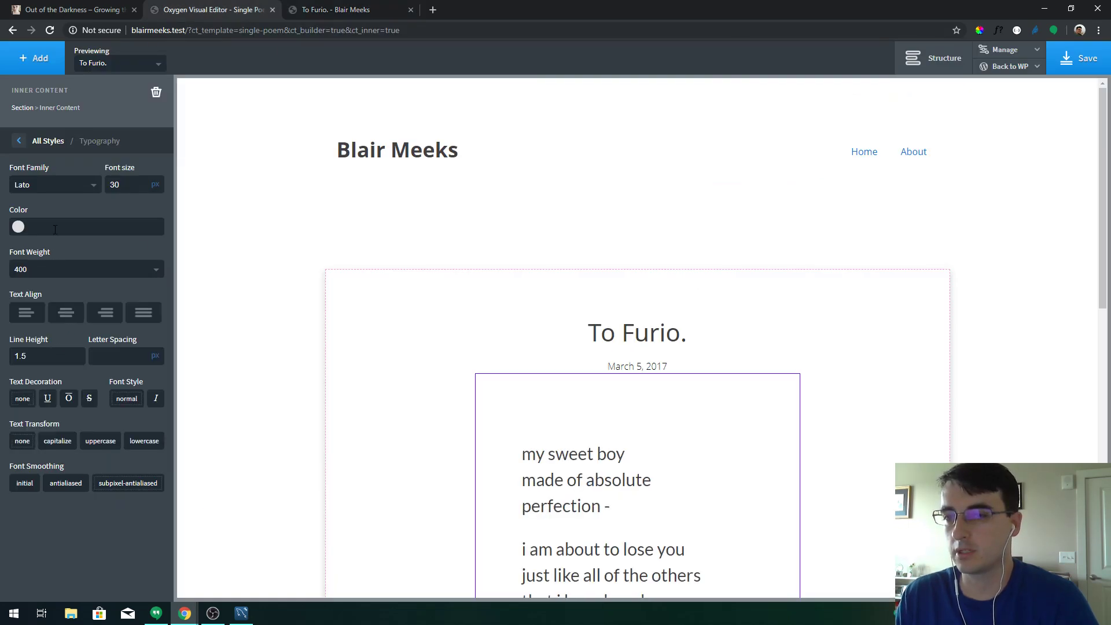
click(18, 226)
drag(57, 311, 103, 328)
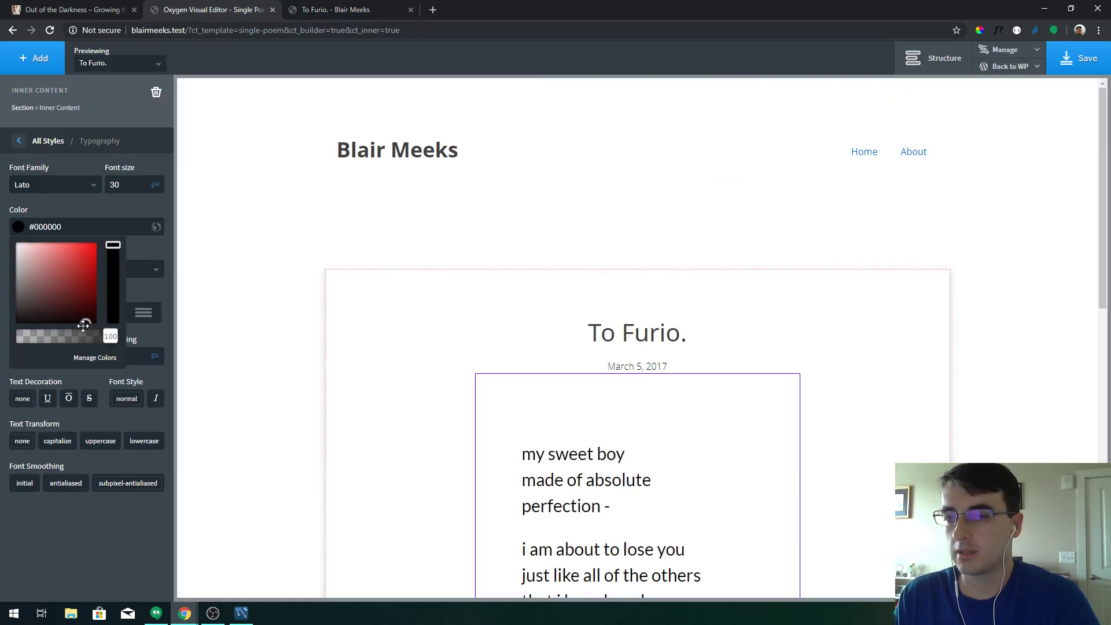
click(6, 328)
click(18, 227)
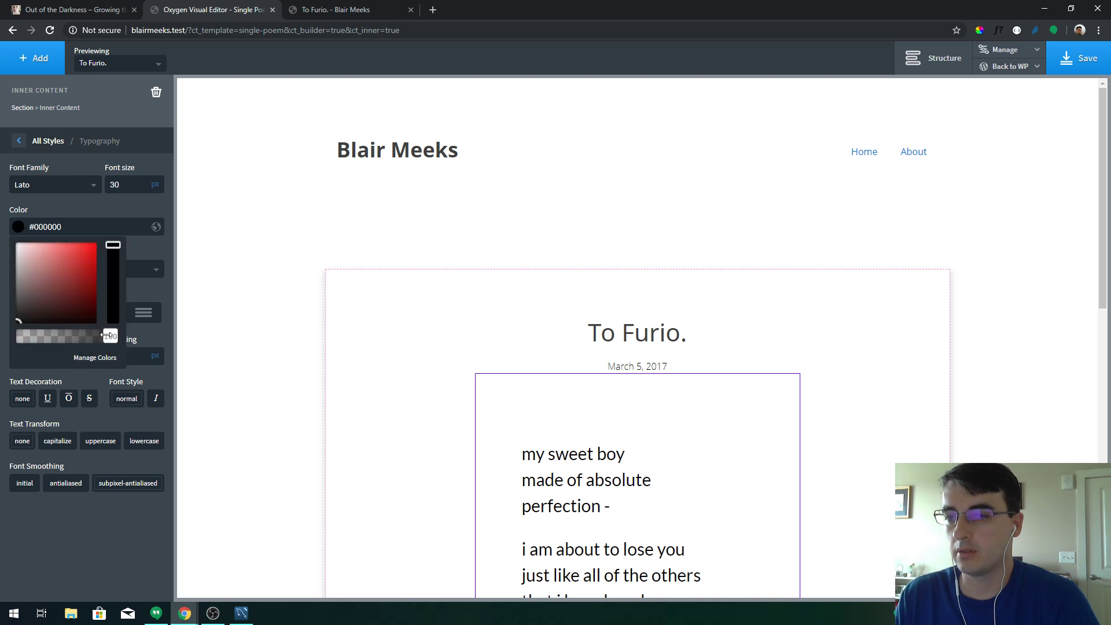
drag(111, 336, 87, 339)
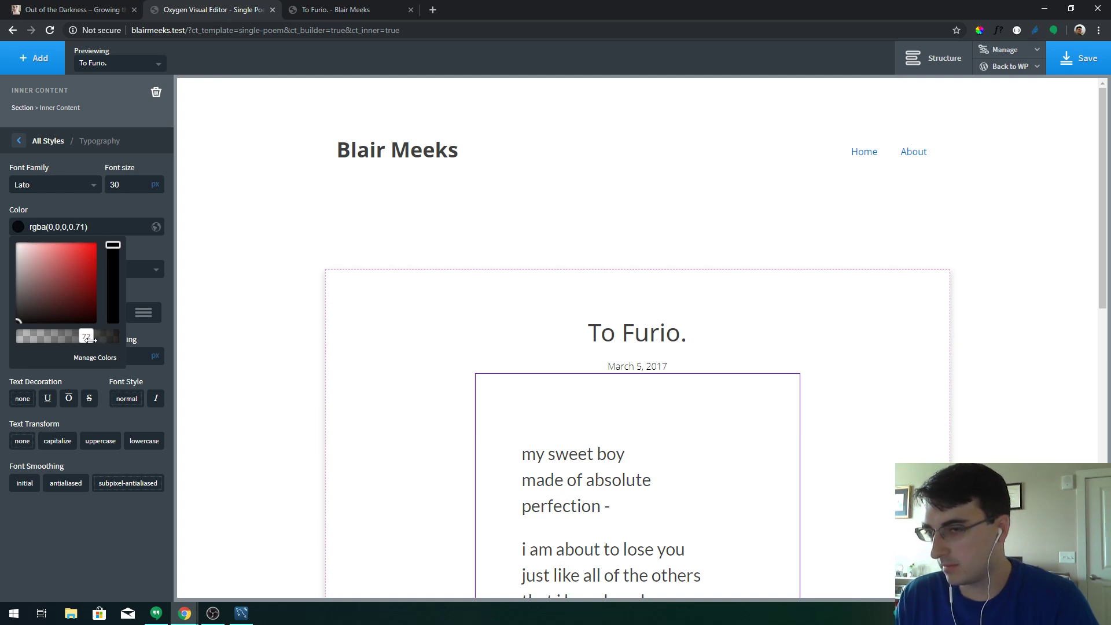
click(1080, 58)
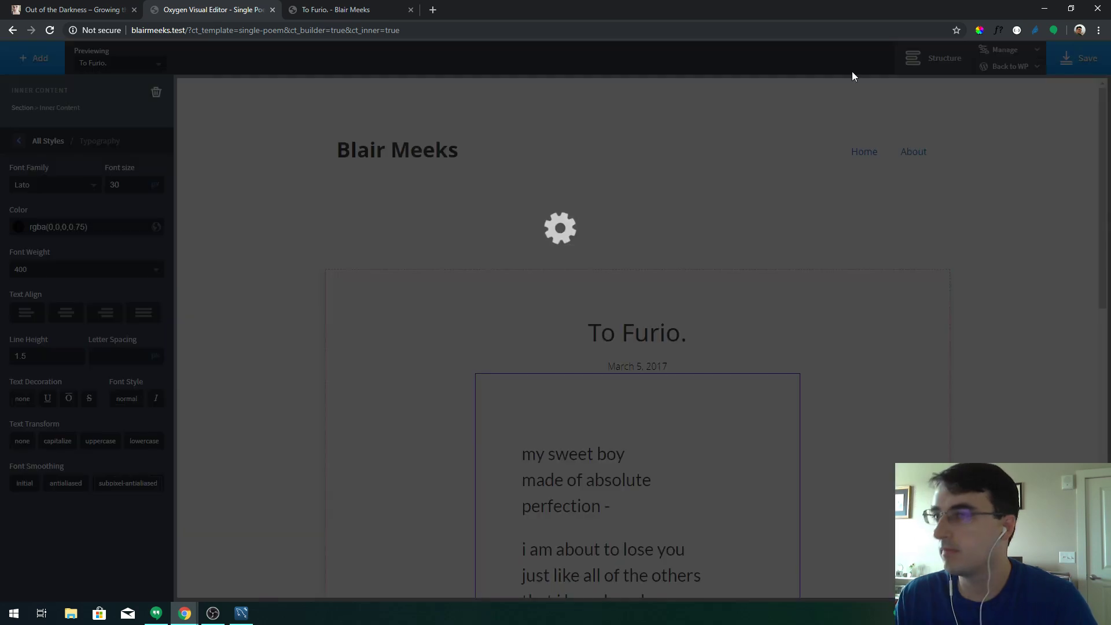
click(369, 7)
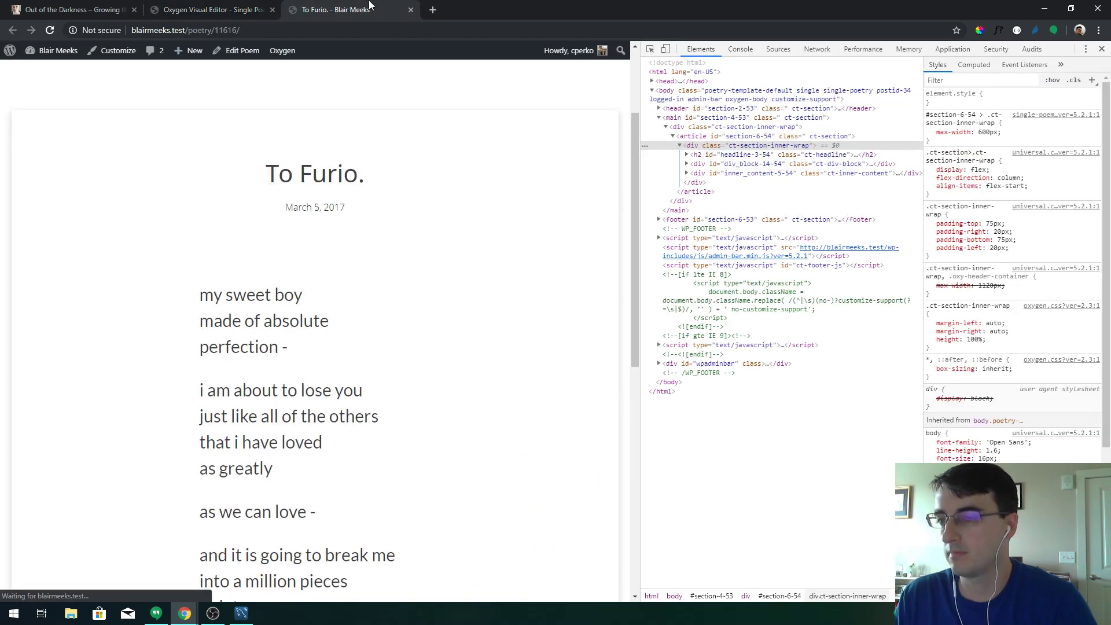
Lighten the poem text to dark grey rgba(17,17,17,0.75), save, and reload the live page
click(243, 9)
click(62, 230)
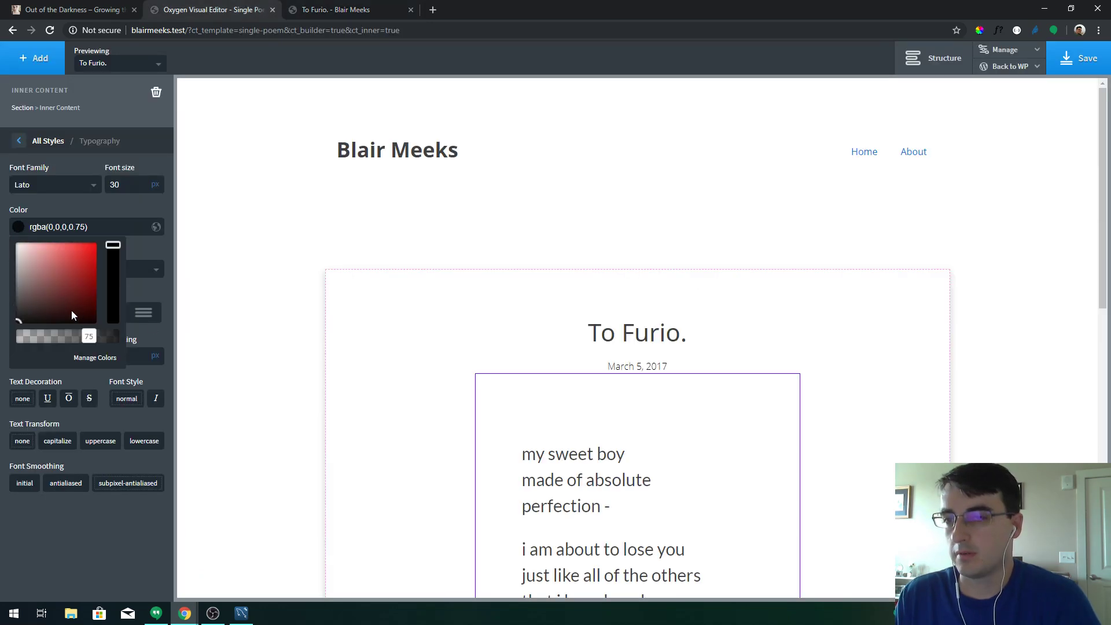
drag(19, 319, 9, 318)
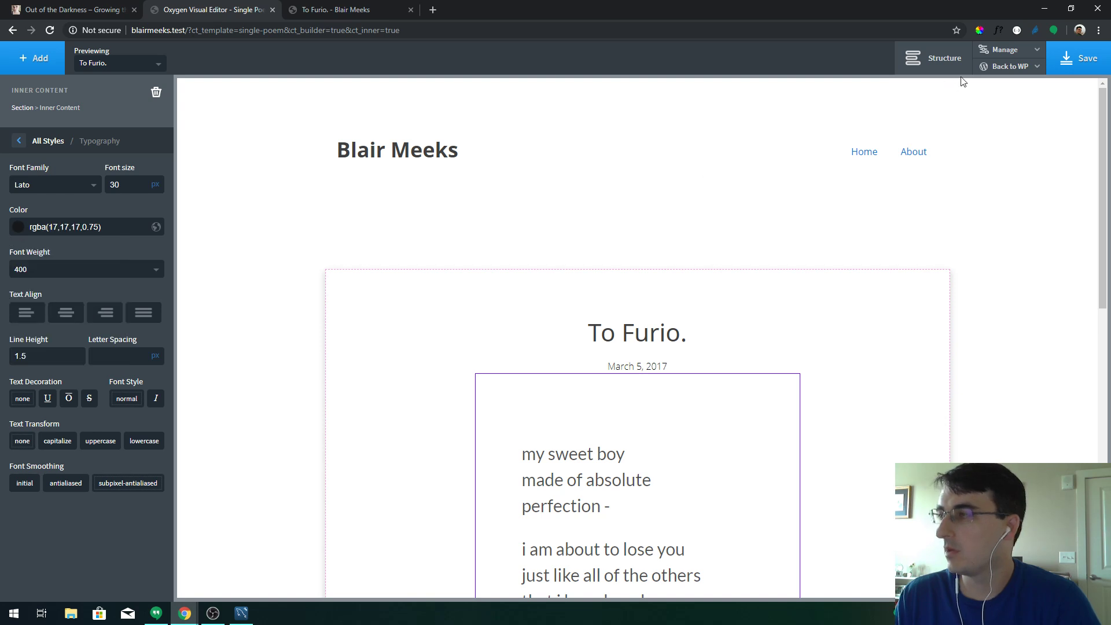
click(1060, 69)
click(369, 3)
key(F5)
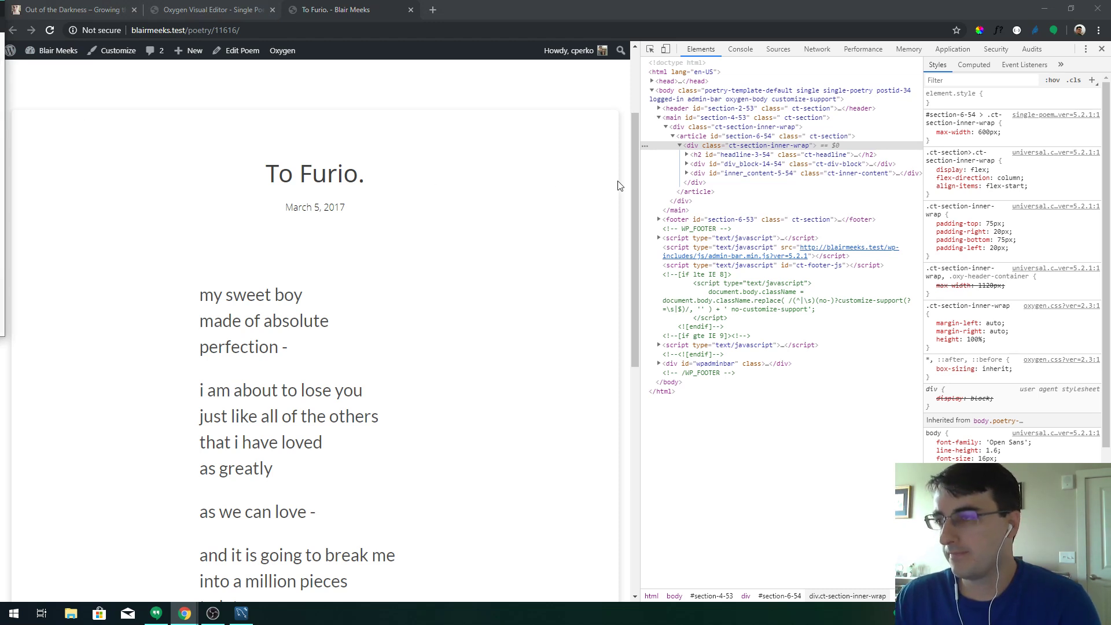
Review the To Furio. page and capture it as a screenshot with Snip & Sketch
drag(634, 170, 663, 110)
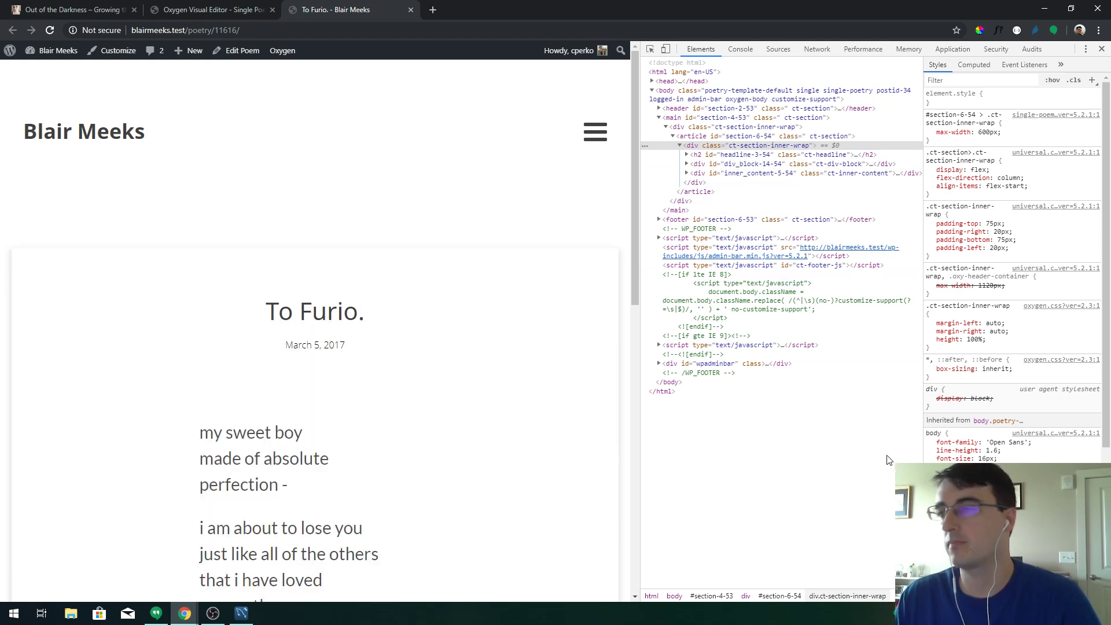
key(Page_Down)
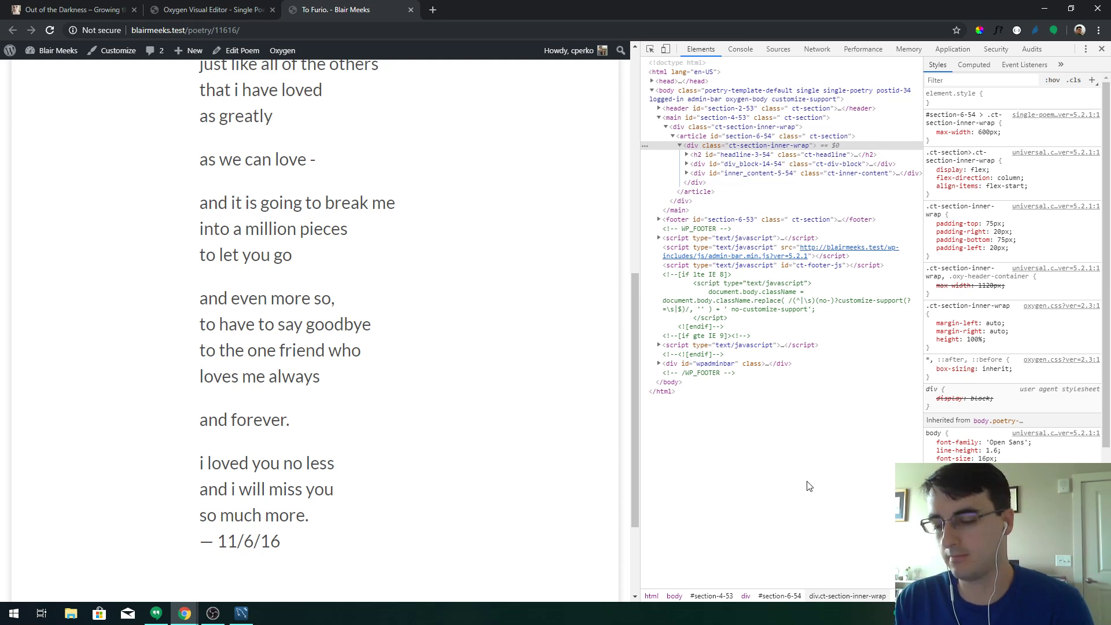
scroll(424, 345, up, 9)
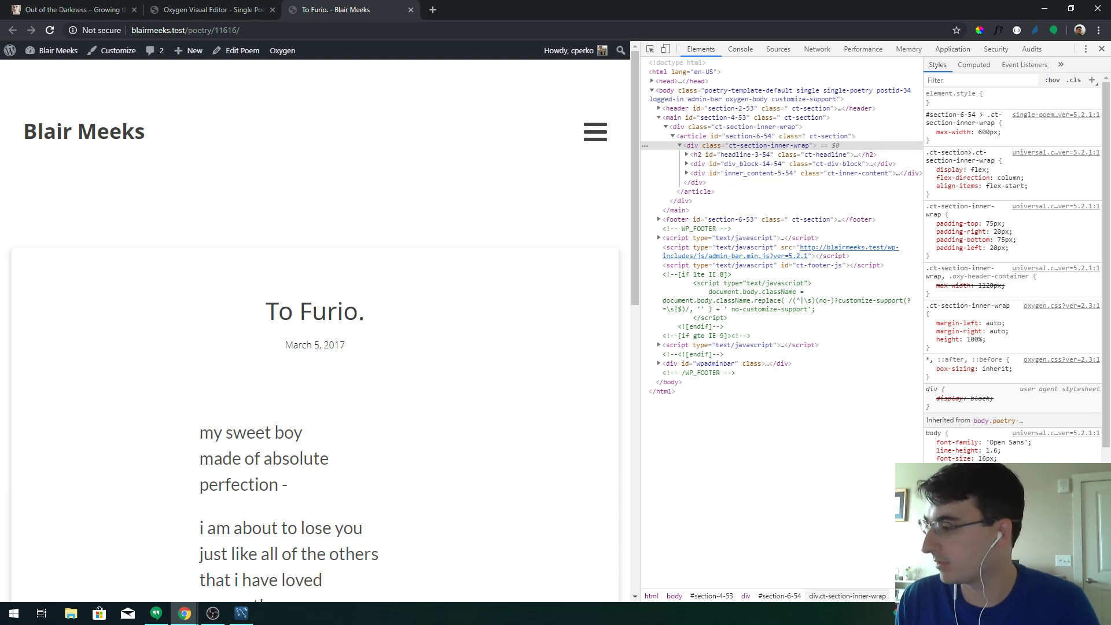
key(super+a)
key(super+shift+s)
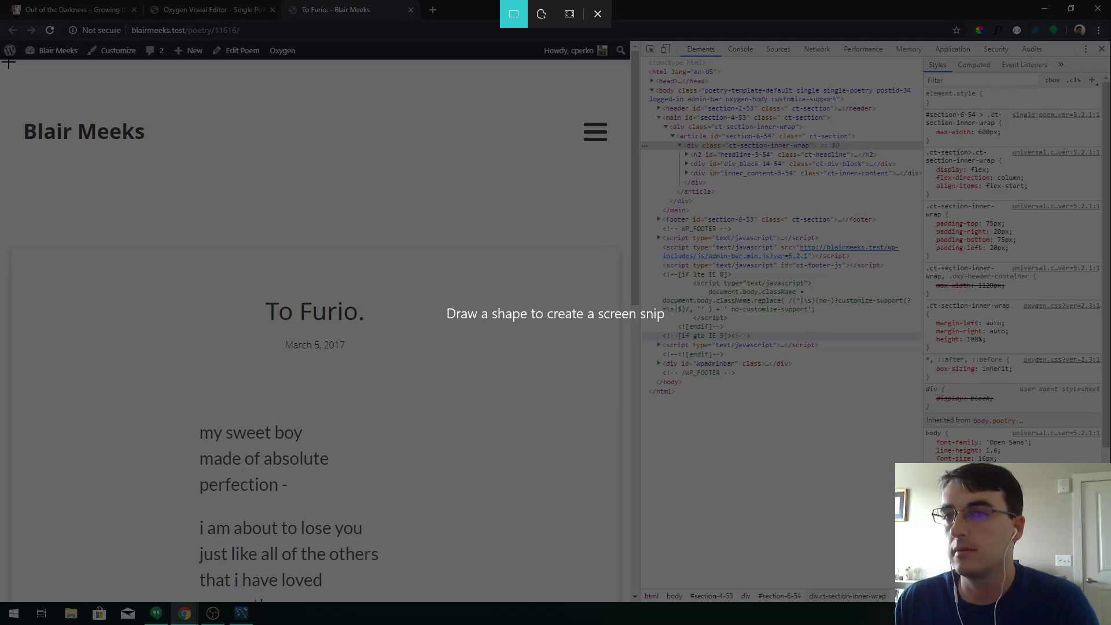
drag(2, 61, 630, 564)
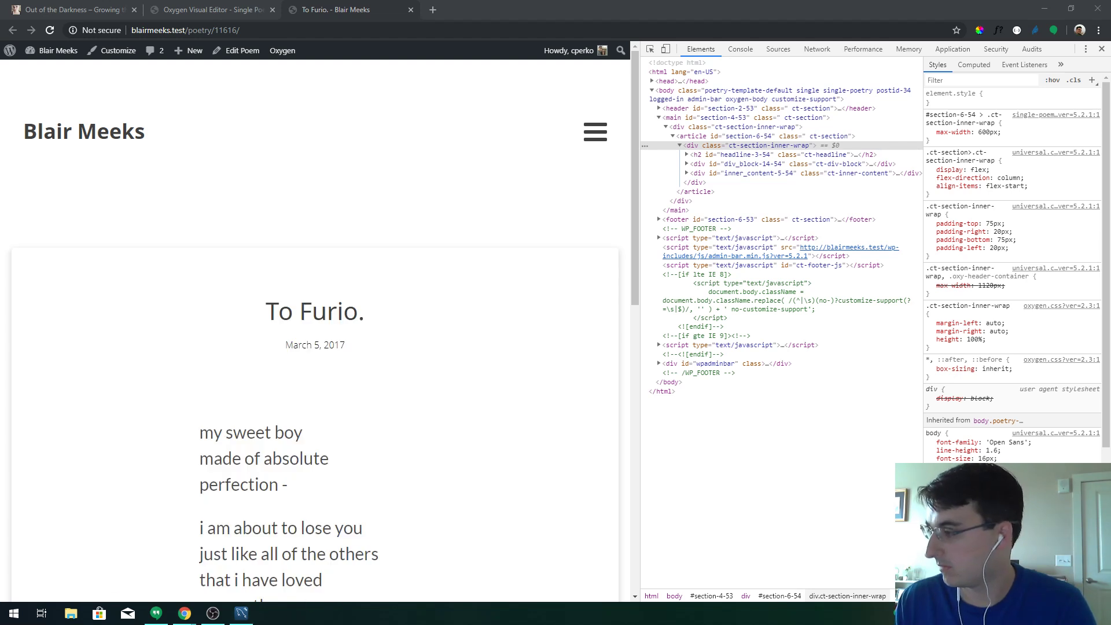
key(super+a)
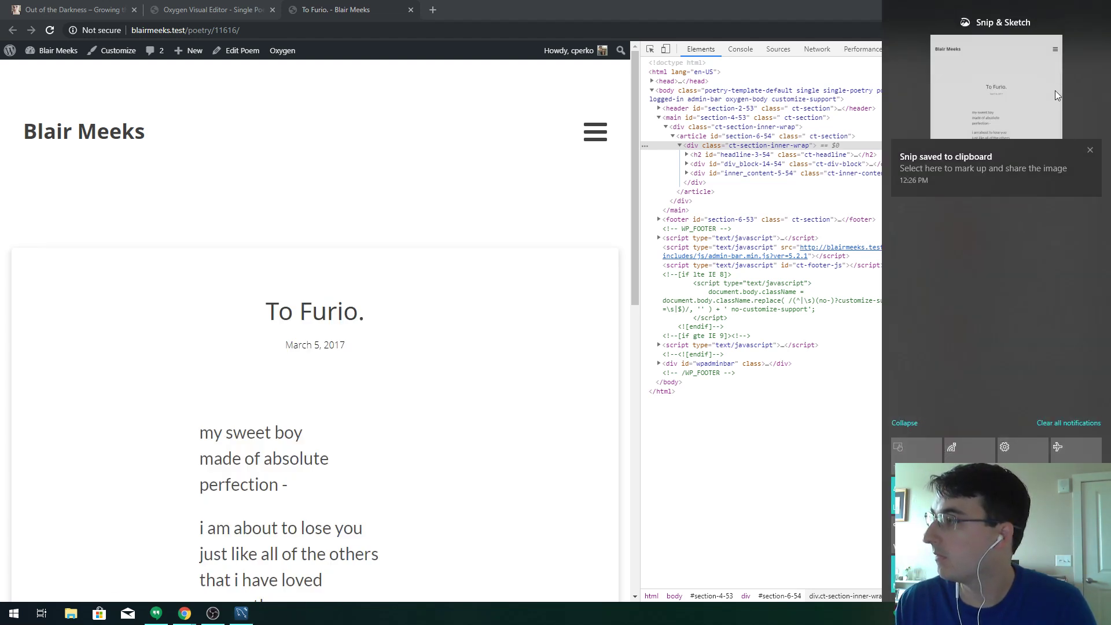
click(988, 112)
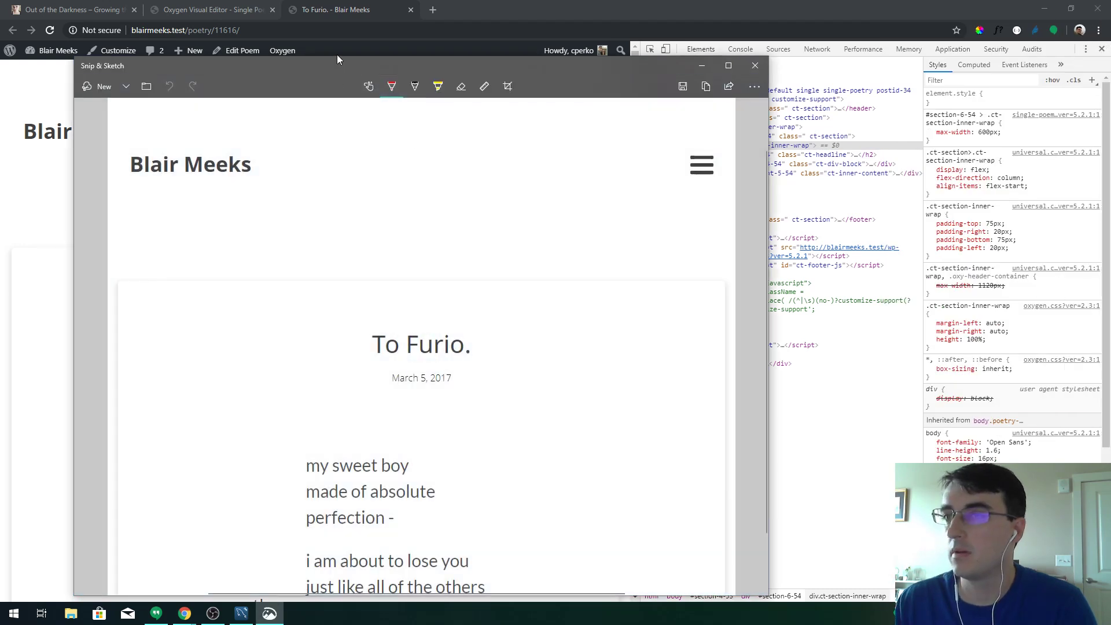
Dismiss the screenshot, clear the poem's text selection, and return to the Oxygen Visual Editor
click(337, 55)
key(alt+Tab)
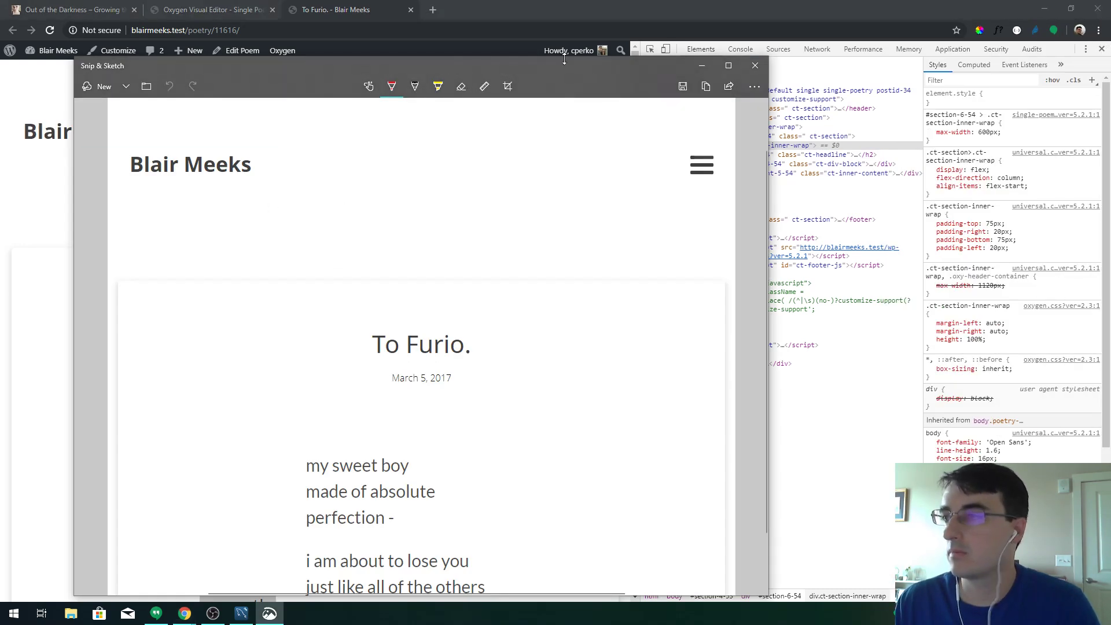
key(alt+Tab)
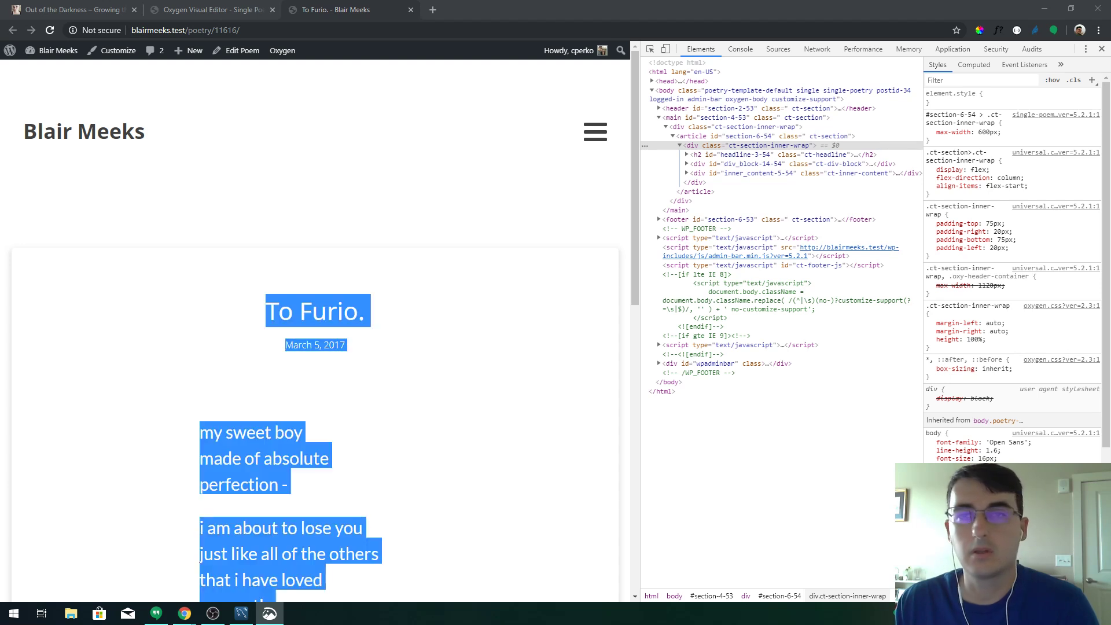
click(316, 225)
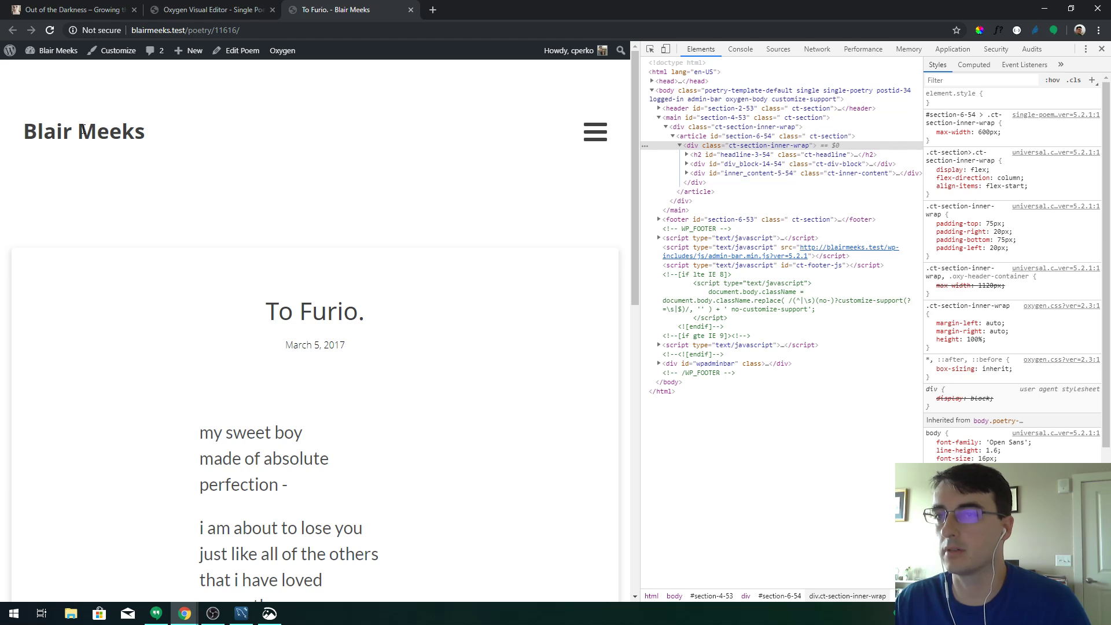
click(221, 14)
Go back to the template's WordPress admin and open the Posts list, closing DevTools
click(1013, 66)
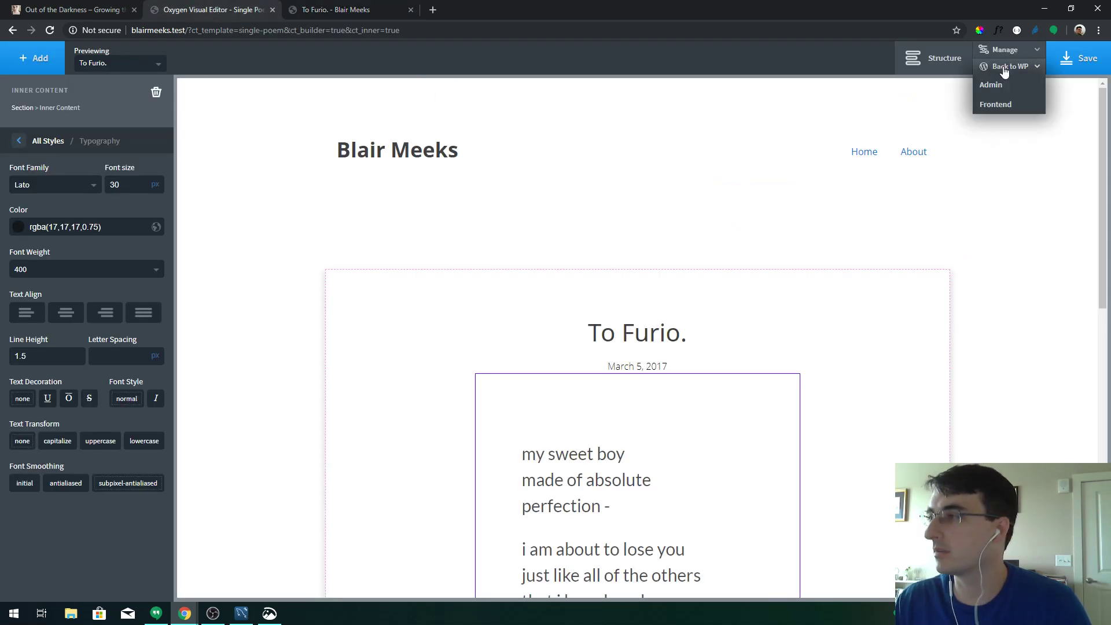
click(1005, 84)
click(342, 10)
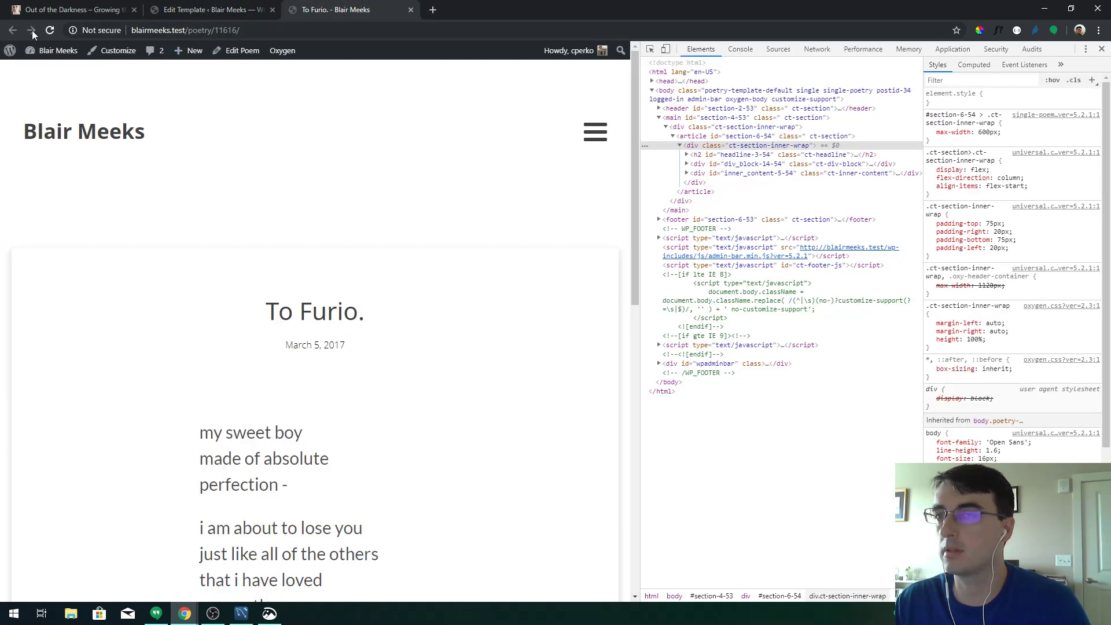
mouse_move(44, 60)
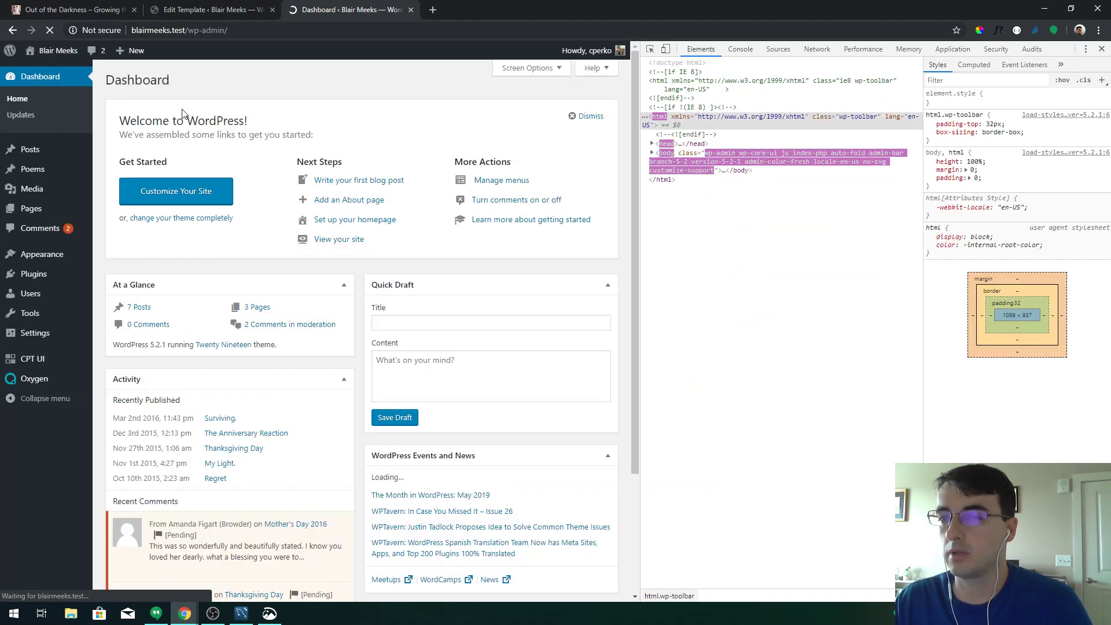
click(30, 149)
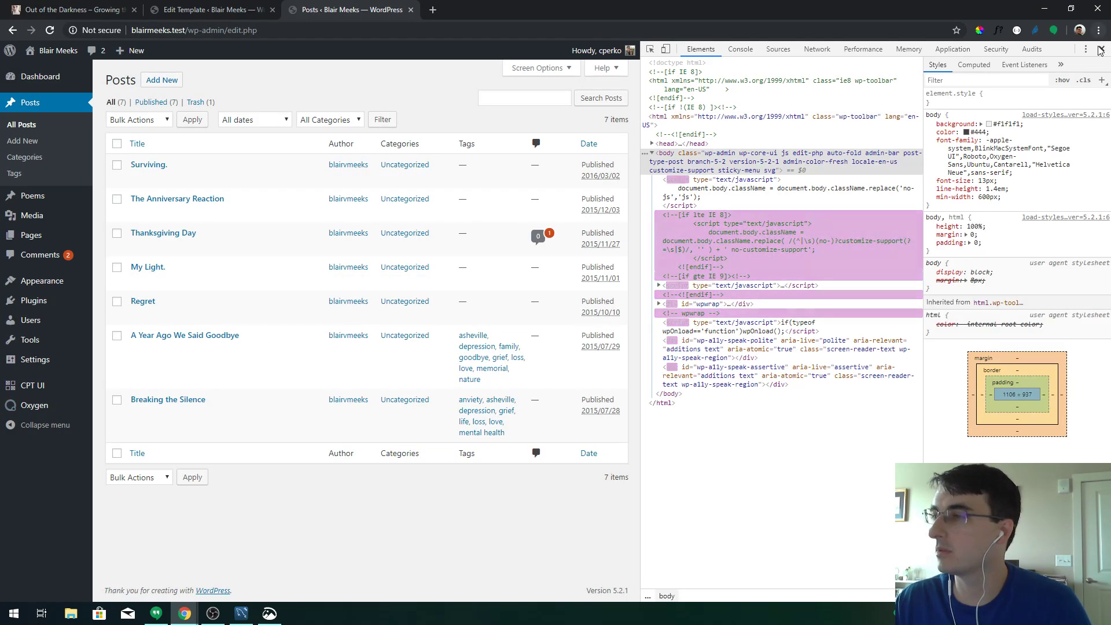
click(1102, 48)
View the Surviving. post on the live site, then switch to the template editing tab
click(144, 167)
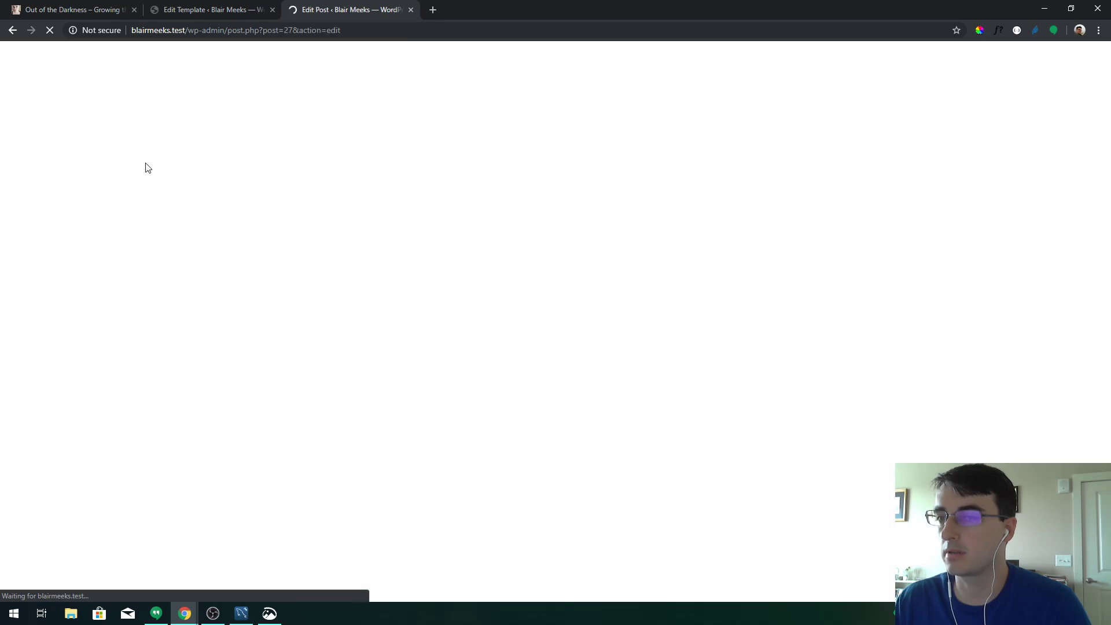
click(11, 30)
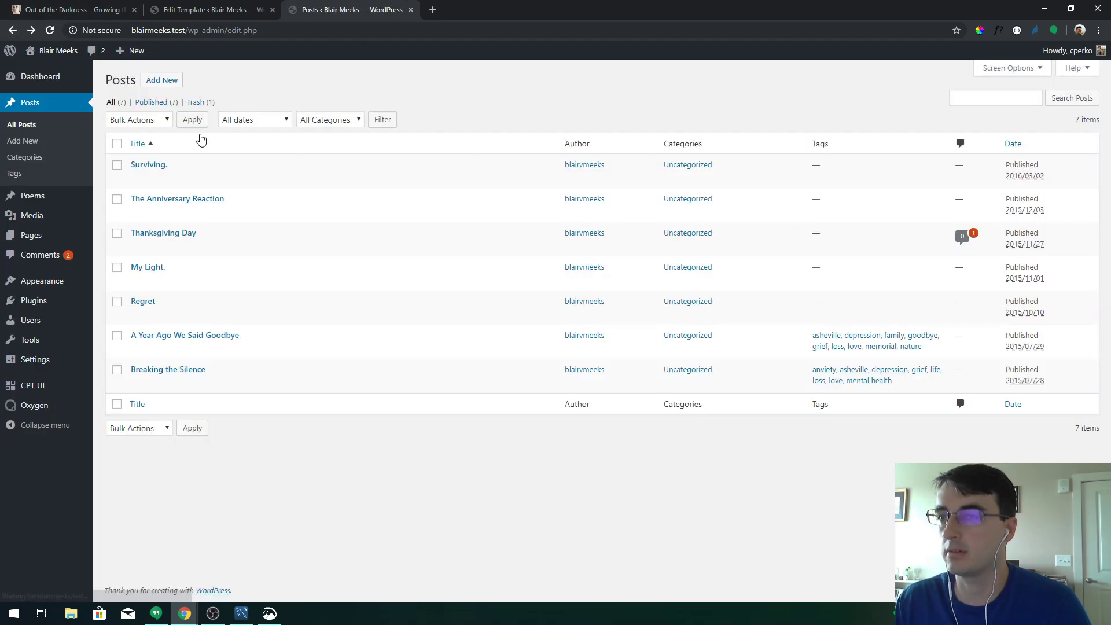
click(220, 178)
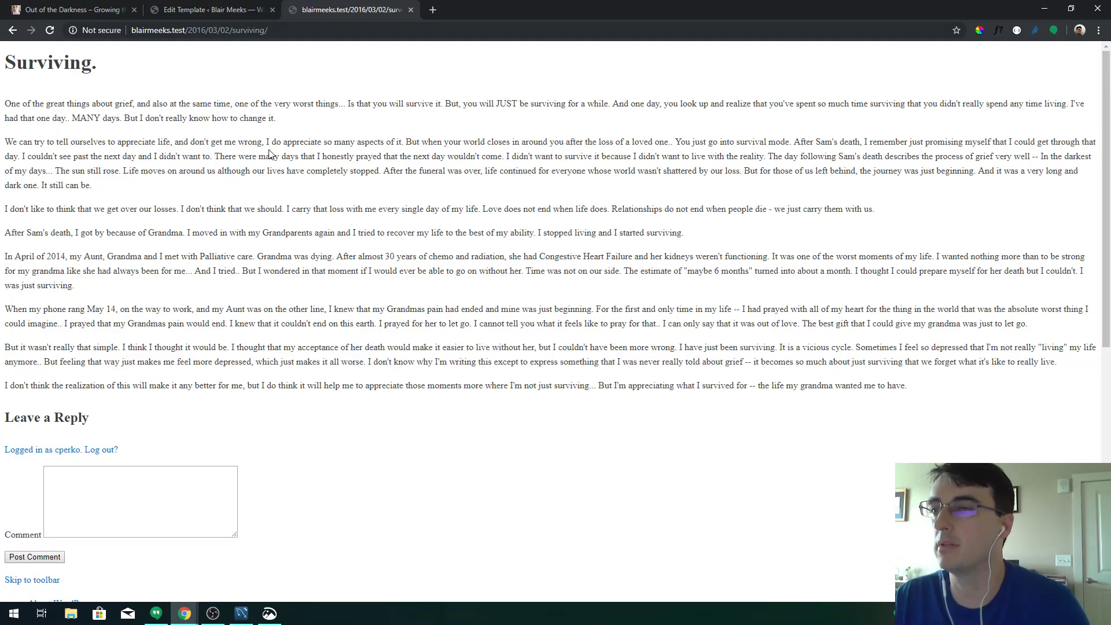
click(81, 18)
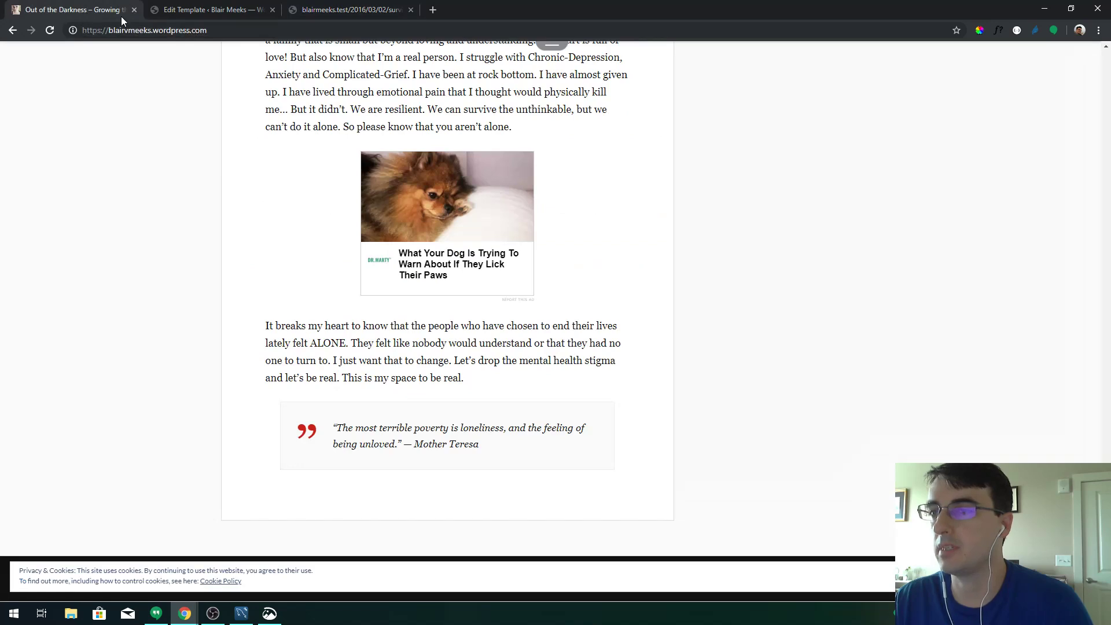
click(185, 9)
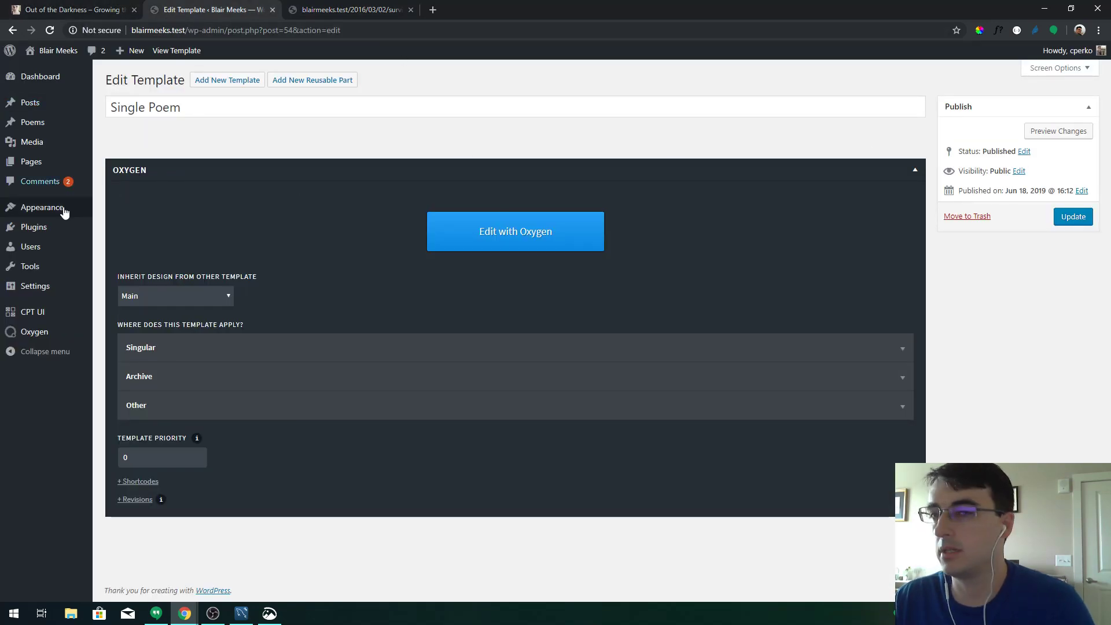
Start a 'Single Post' template, then abandon it, trash the draft, and reopen Single Poem
mouse_move(54, 332)
click(114, 352)
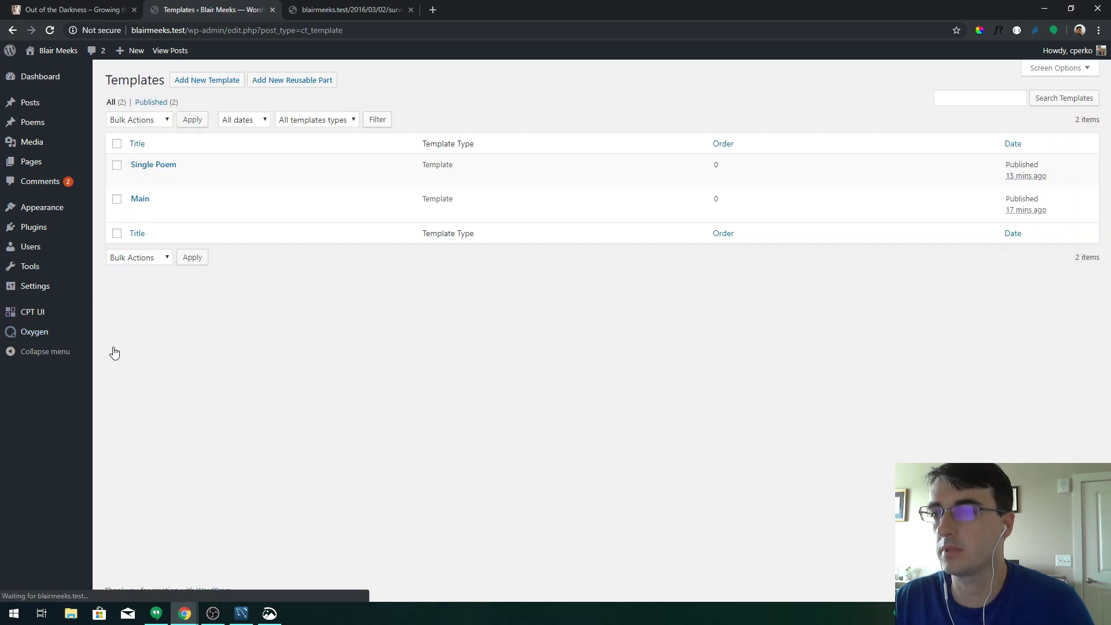
click(230, 80)
text(Single Post)
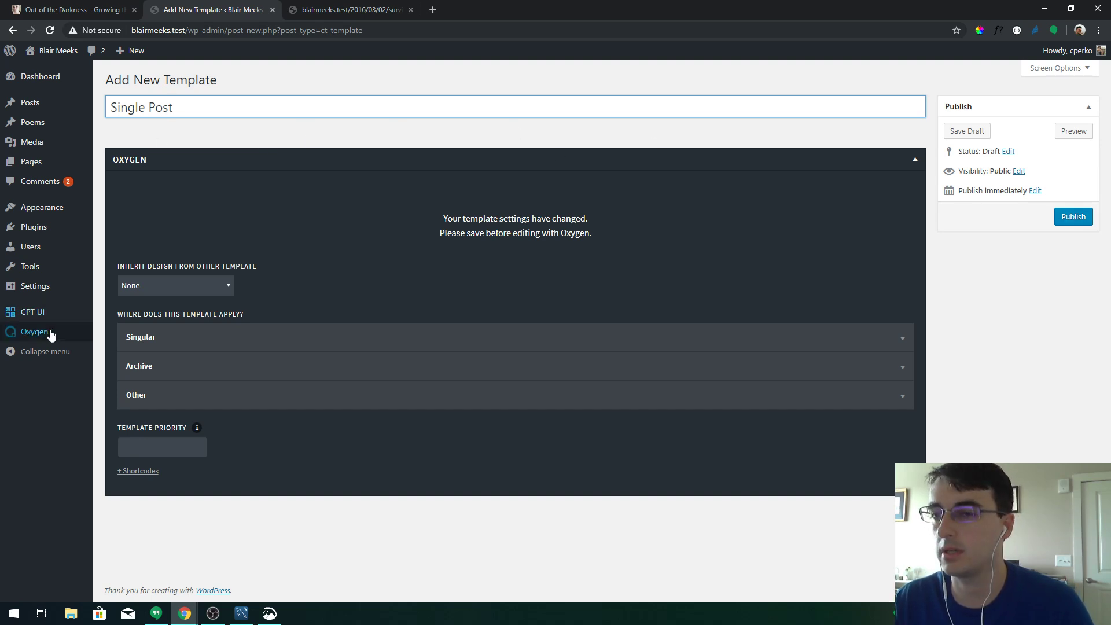
mouse_move(49, 332)
click(109, 350)
click(611, 96)
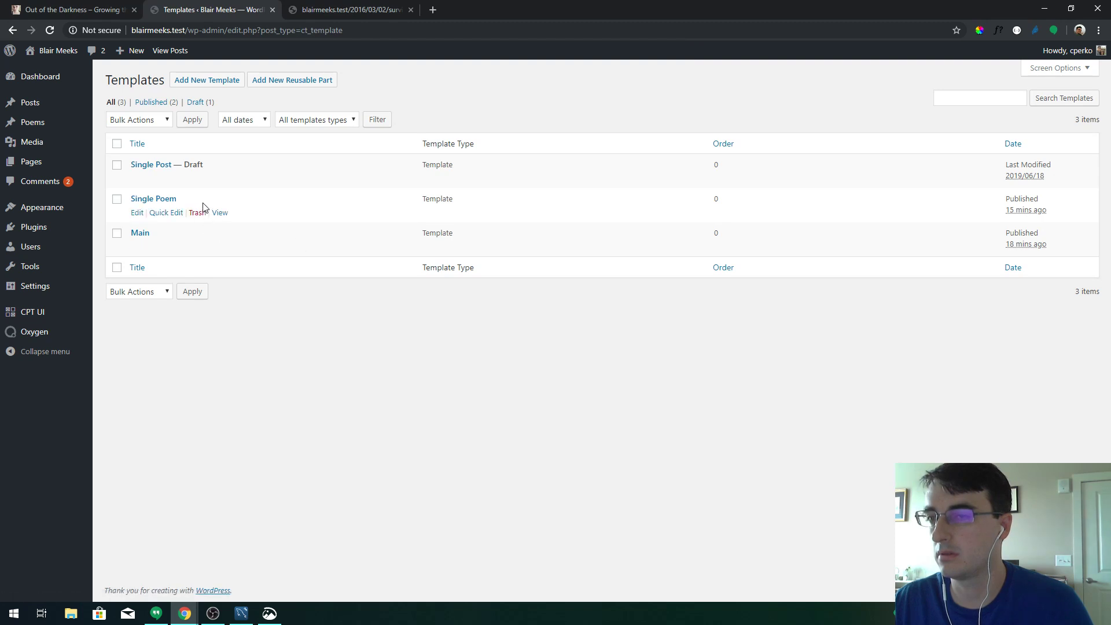
click(197, 179)
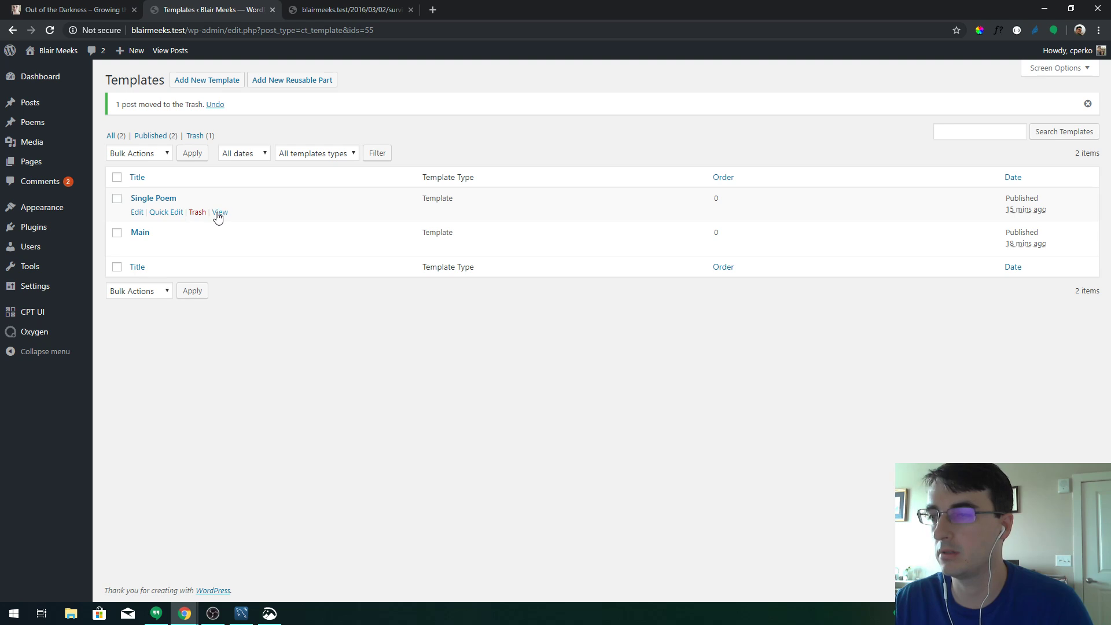
click(137, 212)
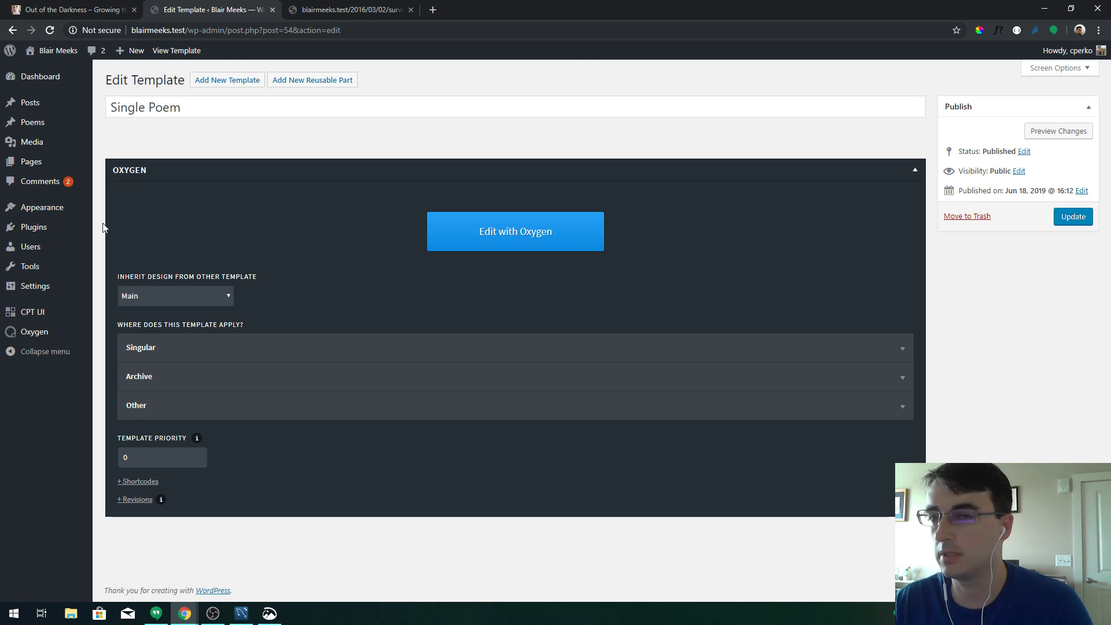
Create a 'Single Post' template inheriting from Main, applied to singular Posts, and publish it
mouse_move(54, 323)
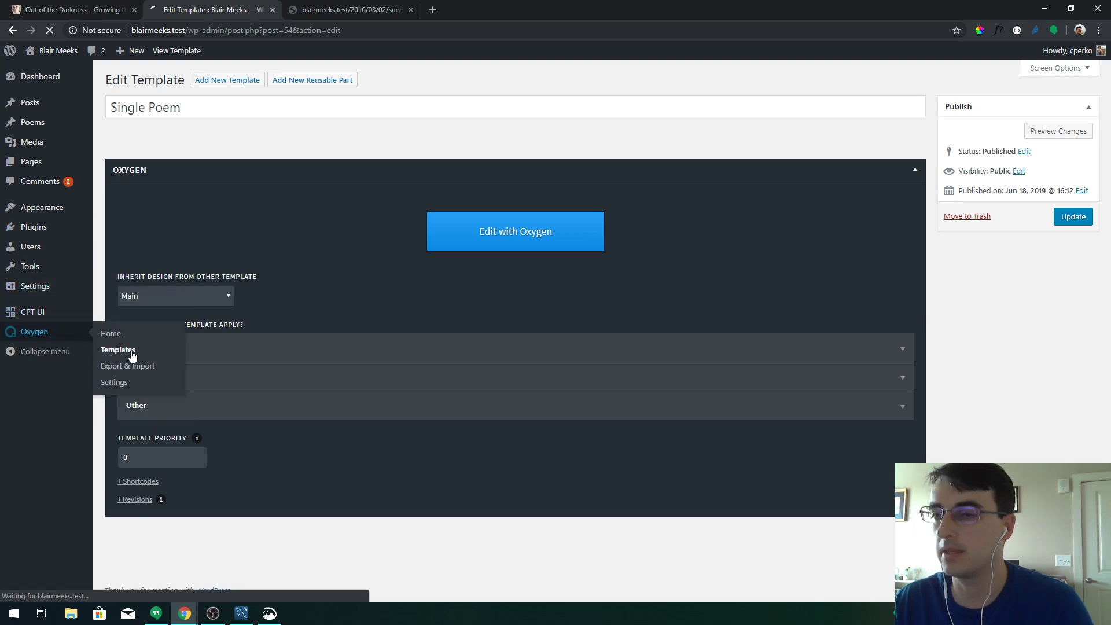
click(105, 350)
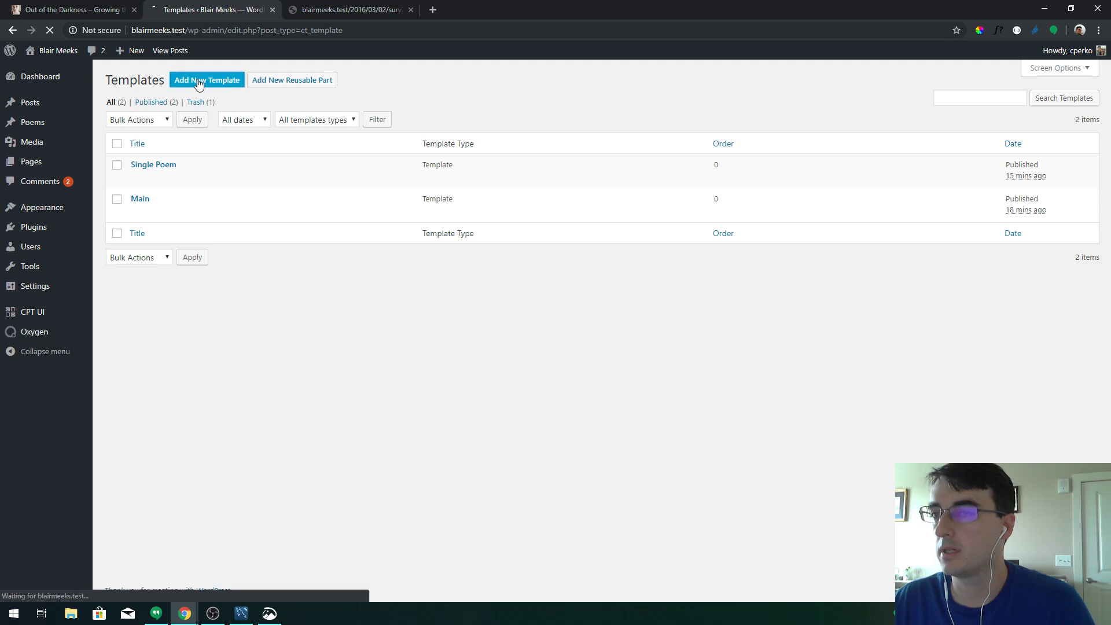
click(200, 81)
text(Single Post)
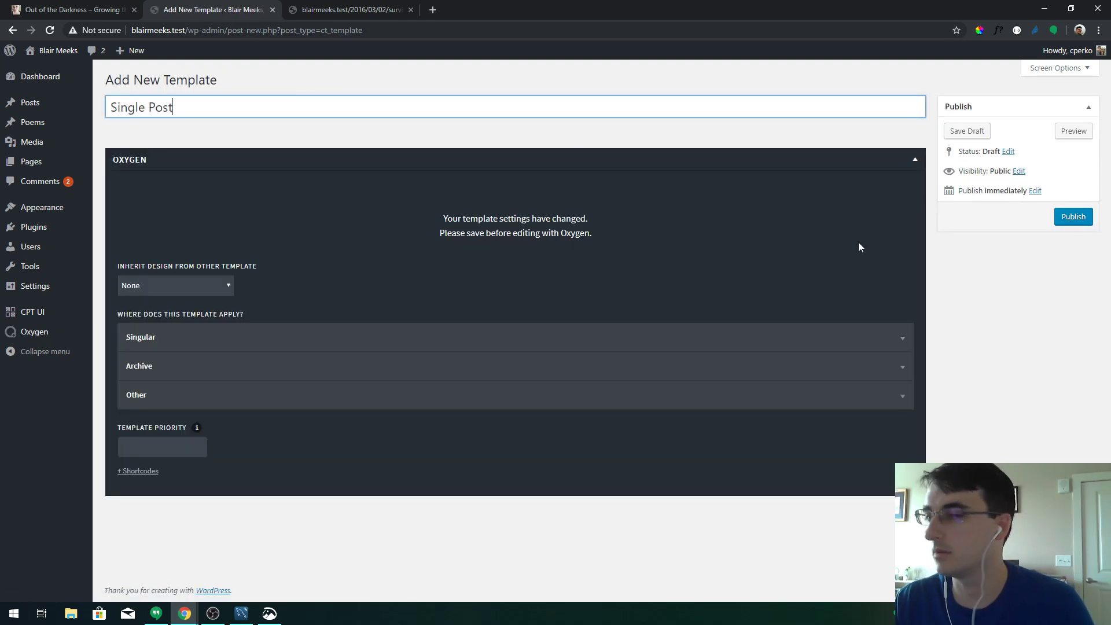
click(211, 286)
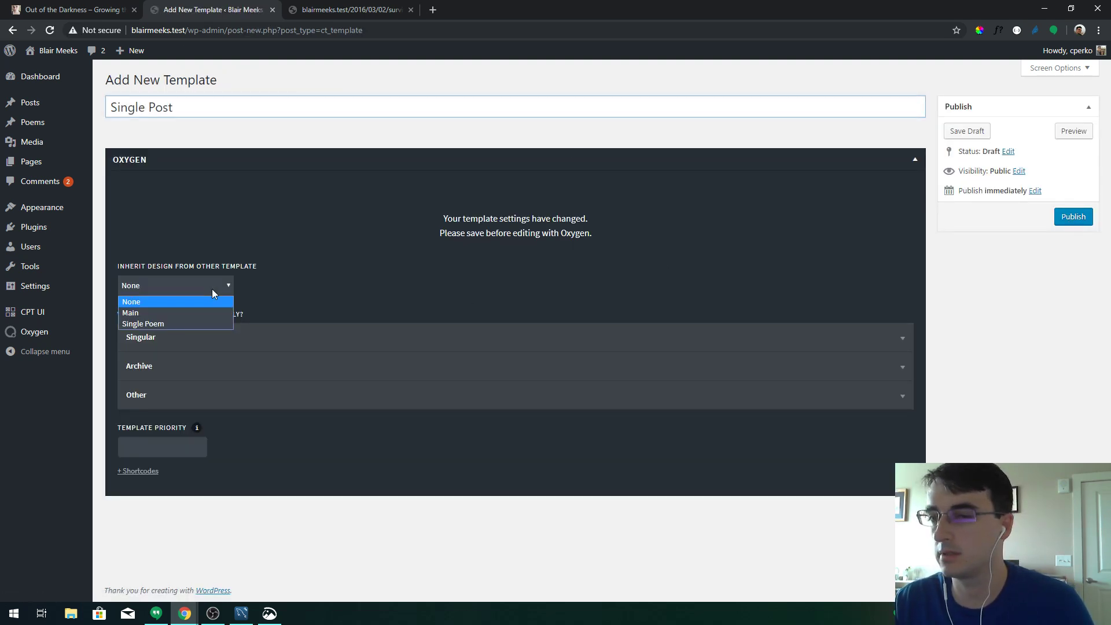
click(175, 313)
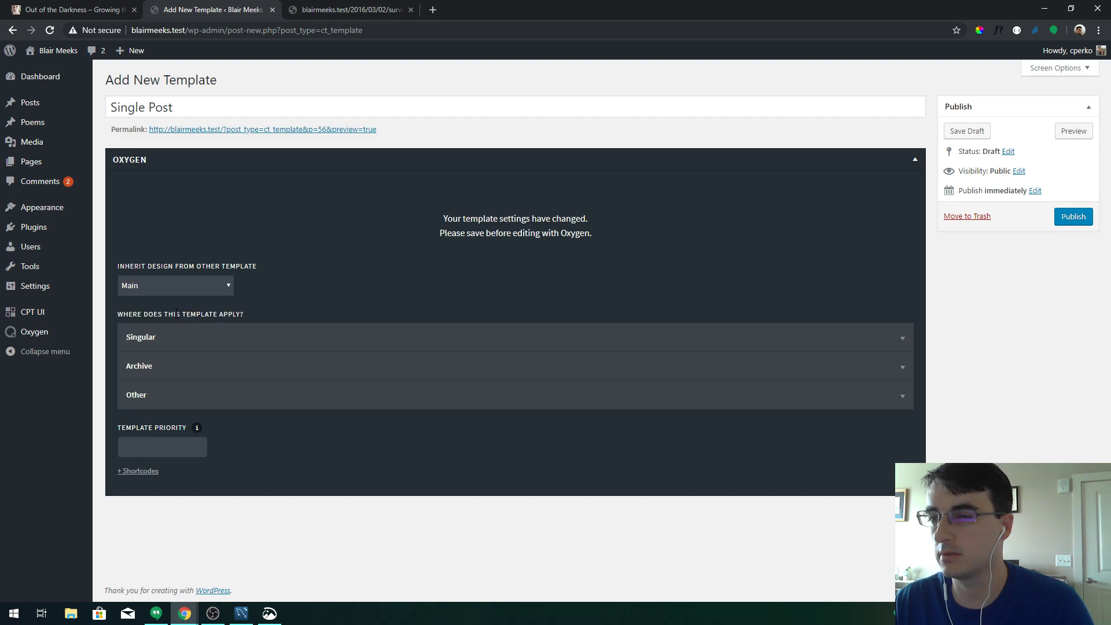
click(168, 337)
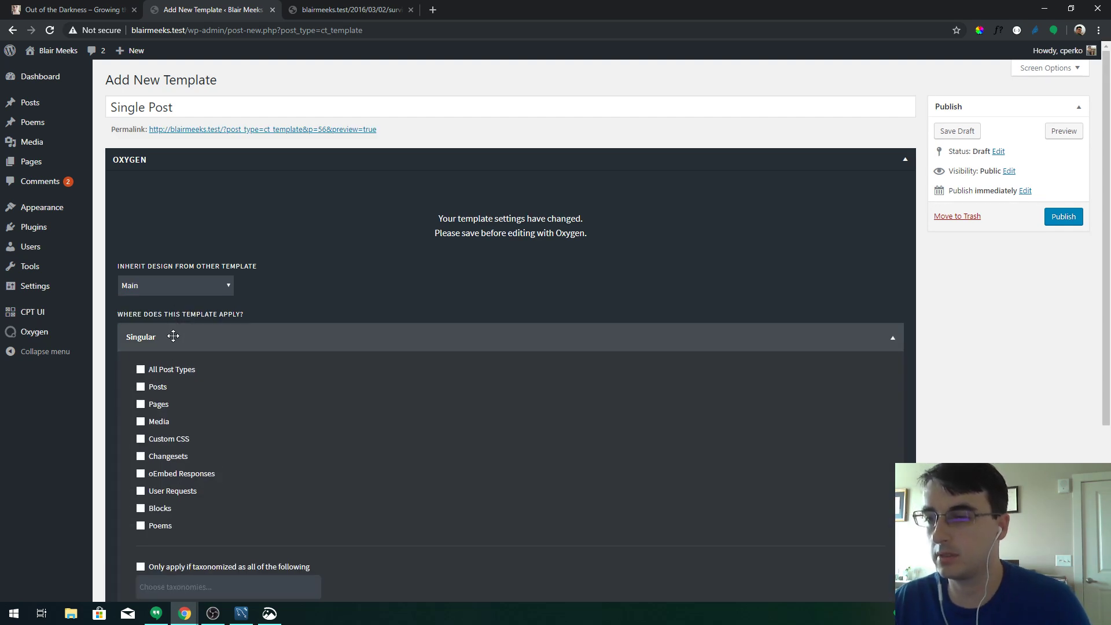
click(159, 389)
click(1066, 222)
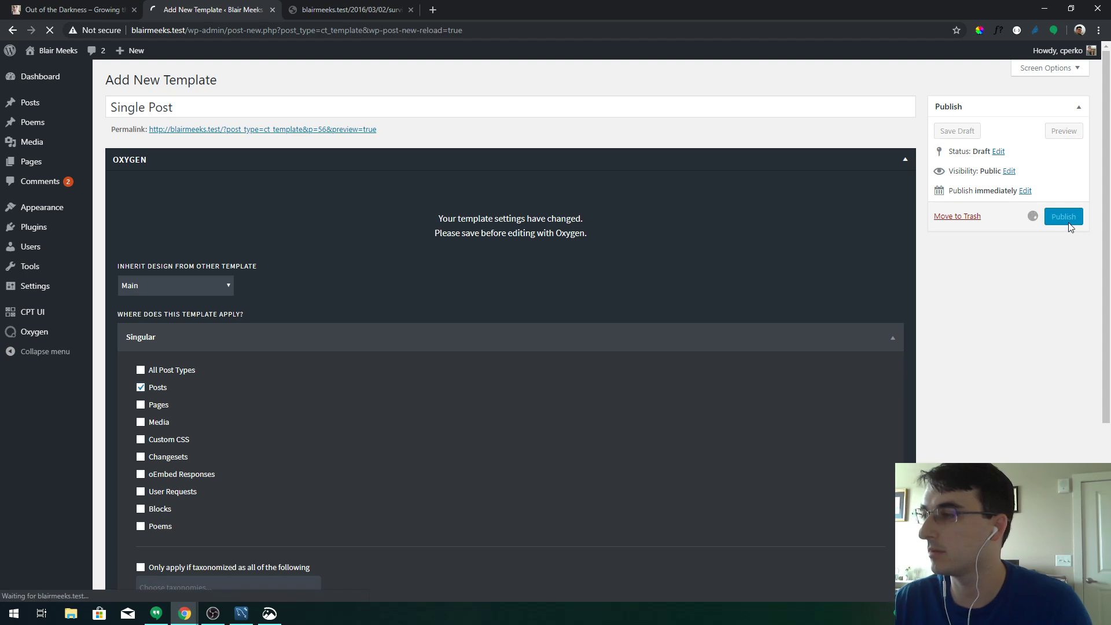
click(1070, 250)
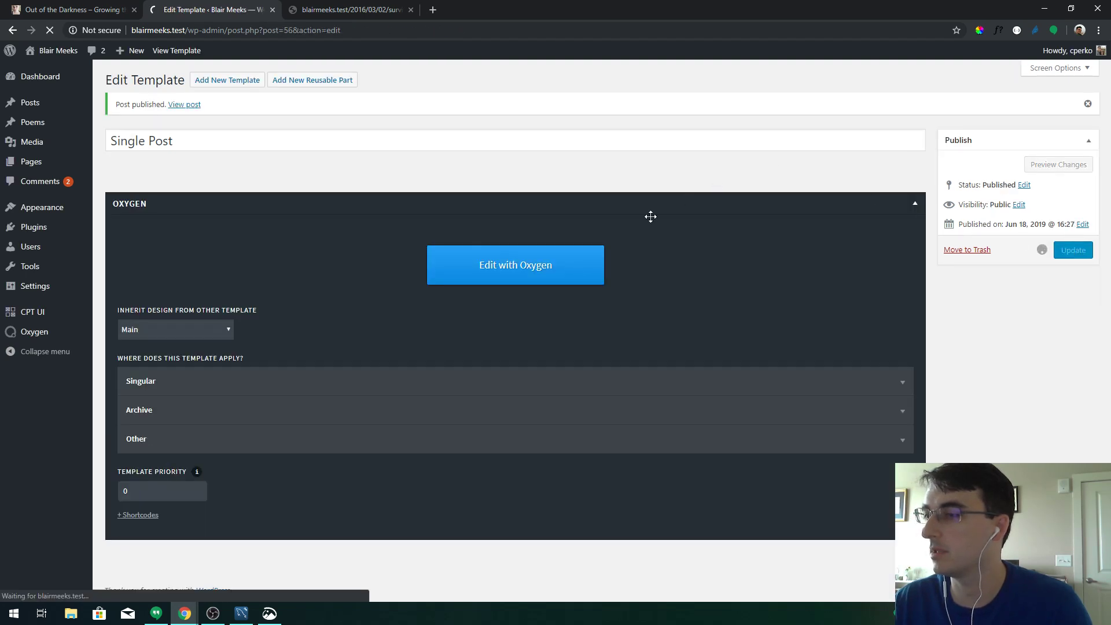
Launch Single Post in Oxygen and verify Surviving. now shows the site title and Home/About menu
click(590, 258)
click(358, 7)
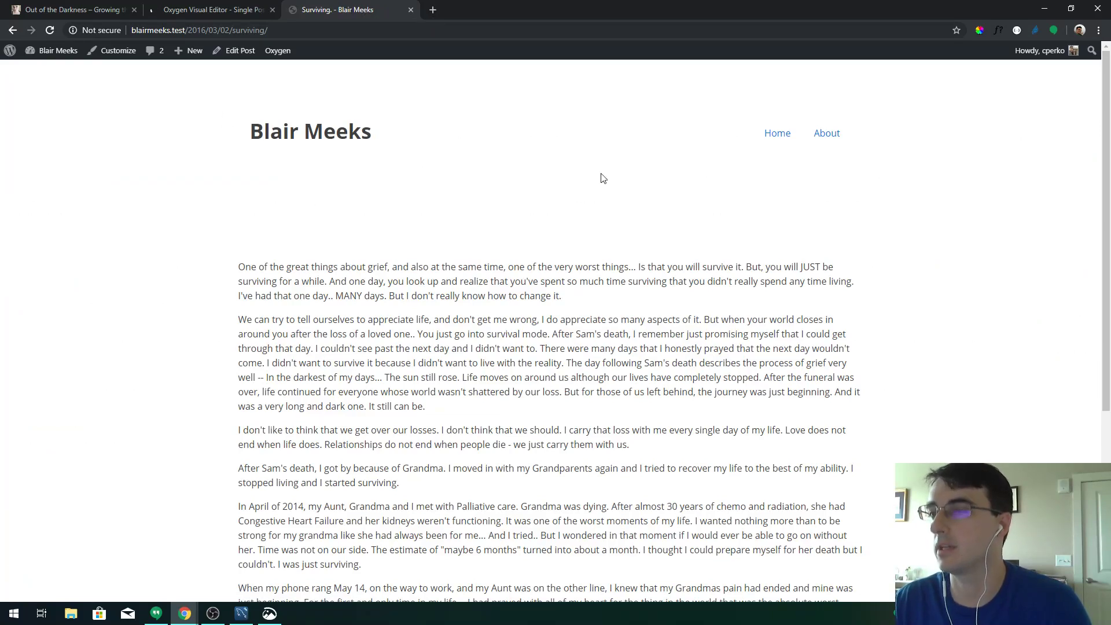
drag(231, 135, 863, 149)
click(335, 192)
drag(238, 266, 362, 564)
scroll(406, 347, down, 5)
drag(269, 248, 572, 362)
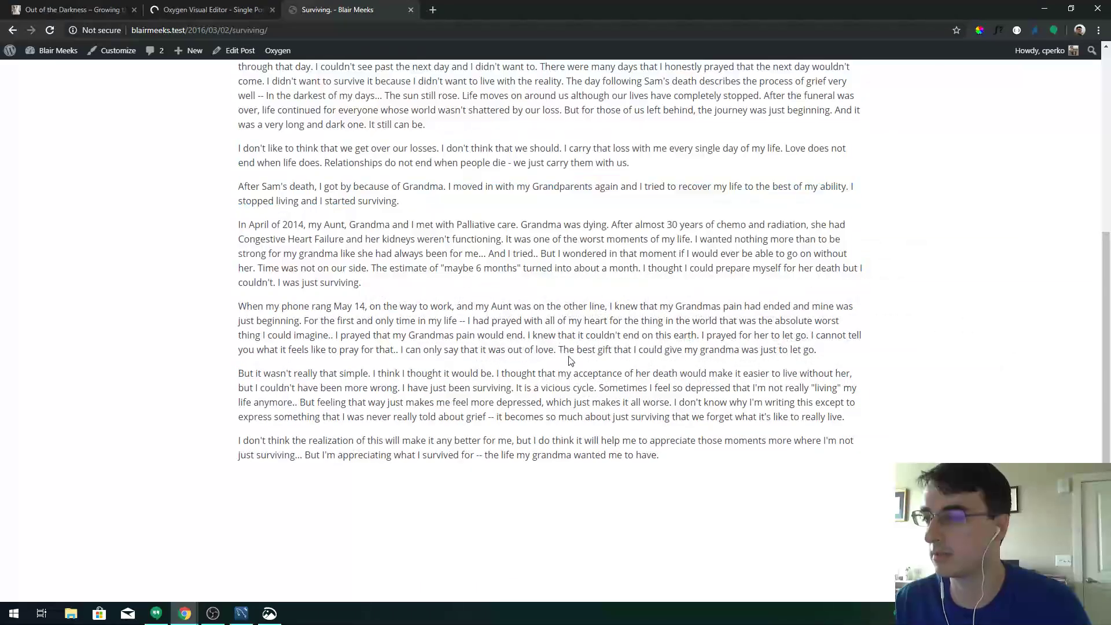
scroll(572, 362, up, 5)
click(230, 8)
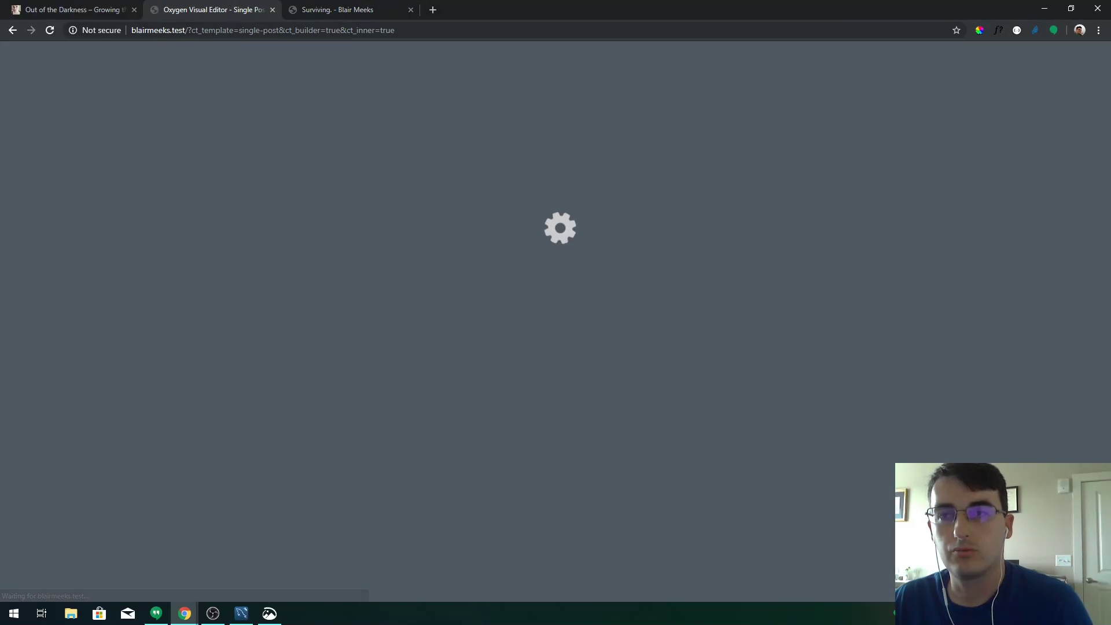
key(alt+Tab)
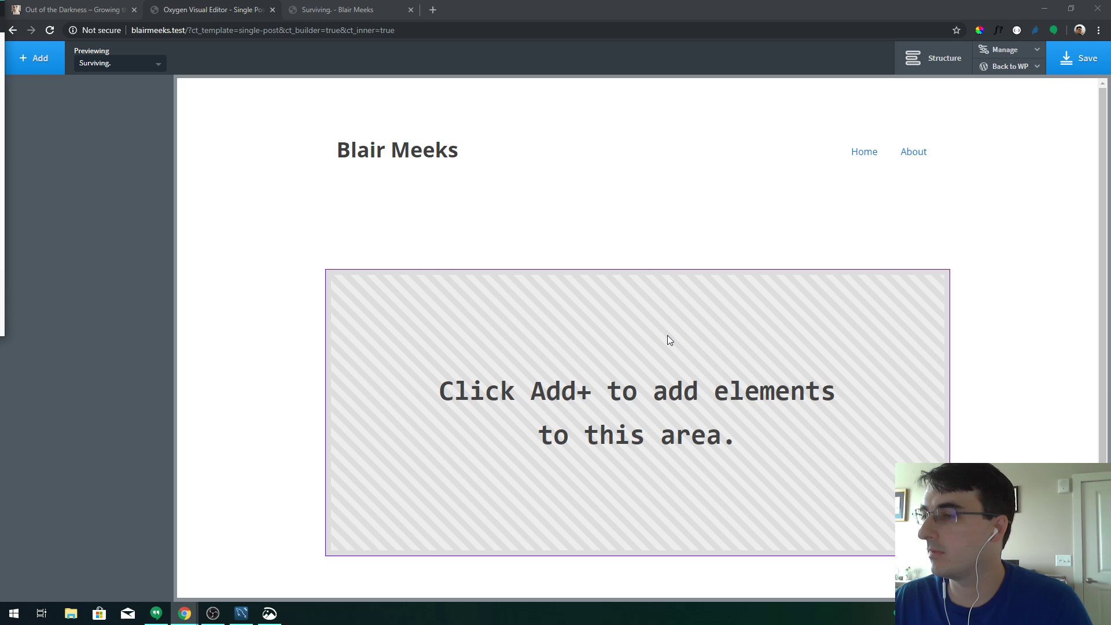
Add a Section to the Single Post template and set its HTML tag to article
click(669, 339)
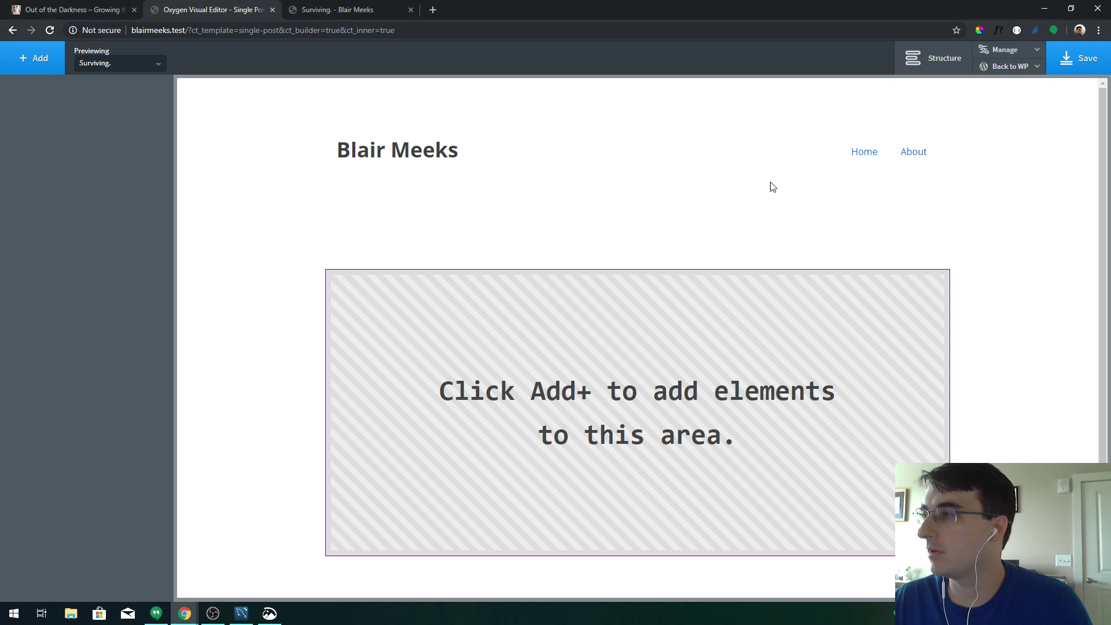
click(933, 59)
click(36, 58)
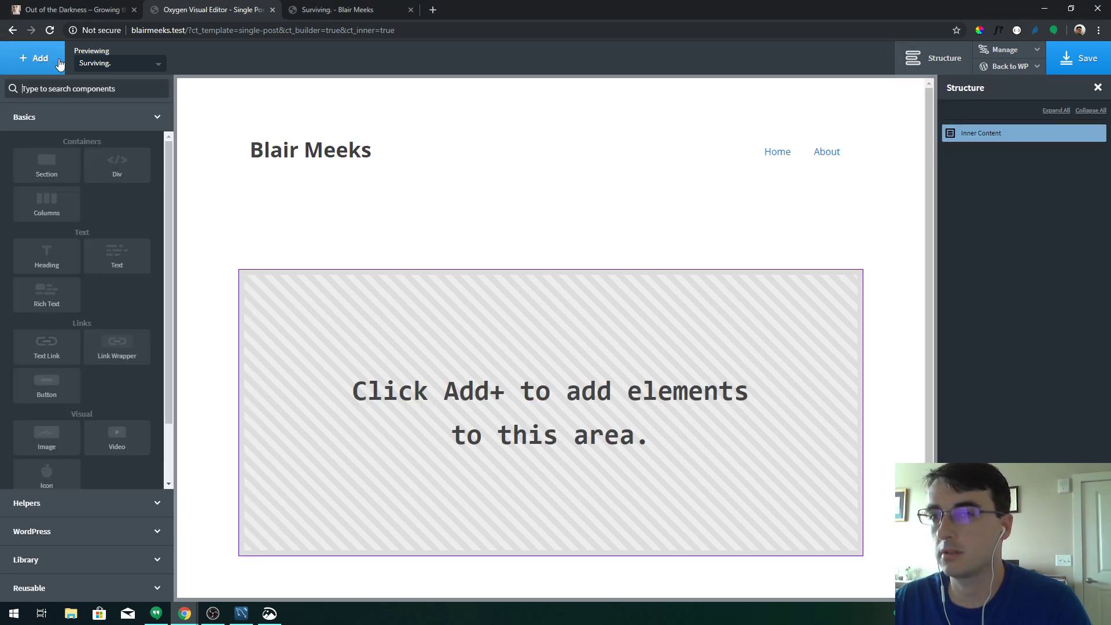
click(57, 164)
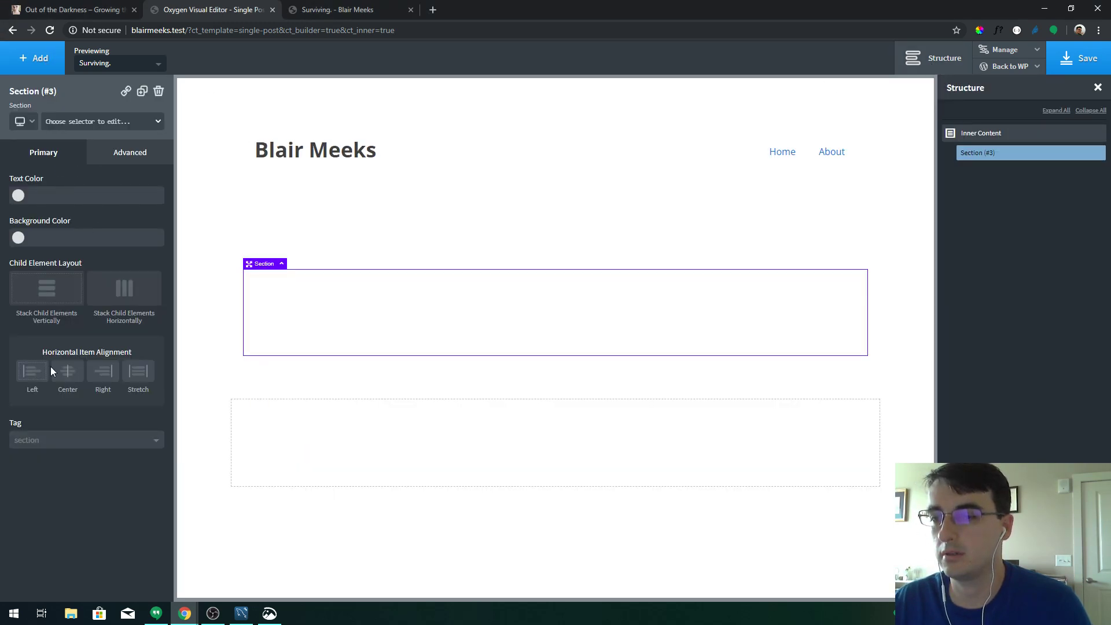
click(74, 440)
click(58, 526)
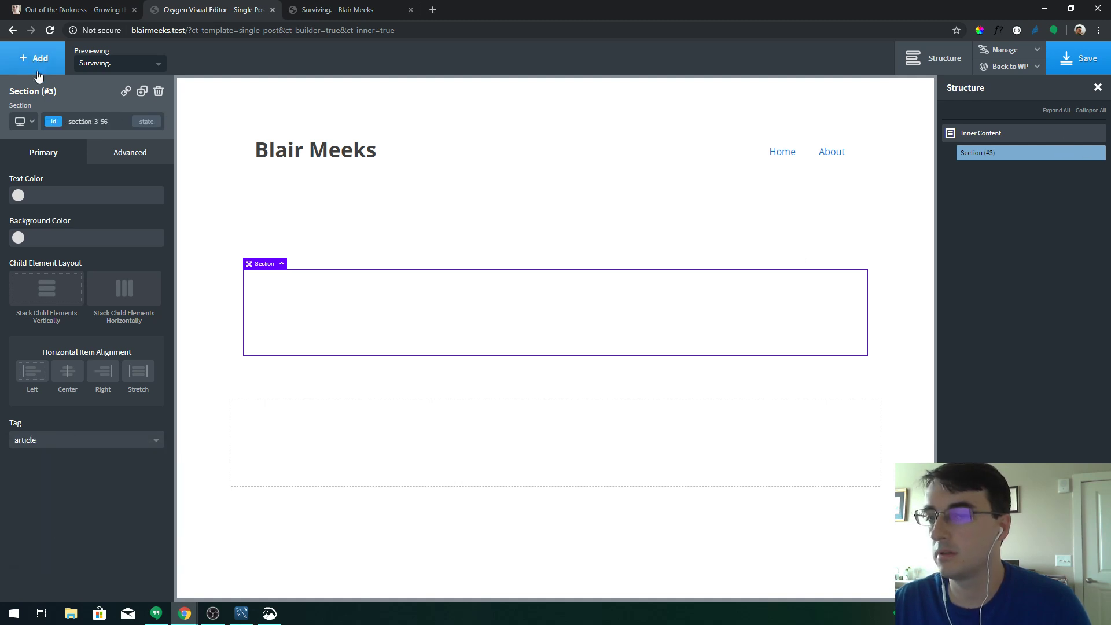
click(100, 442)
click(102, 443)
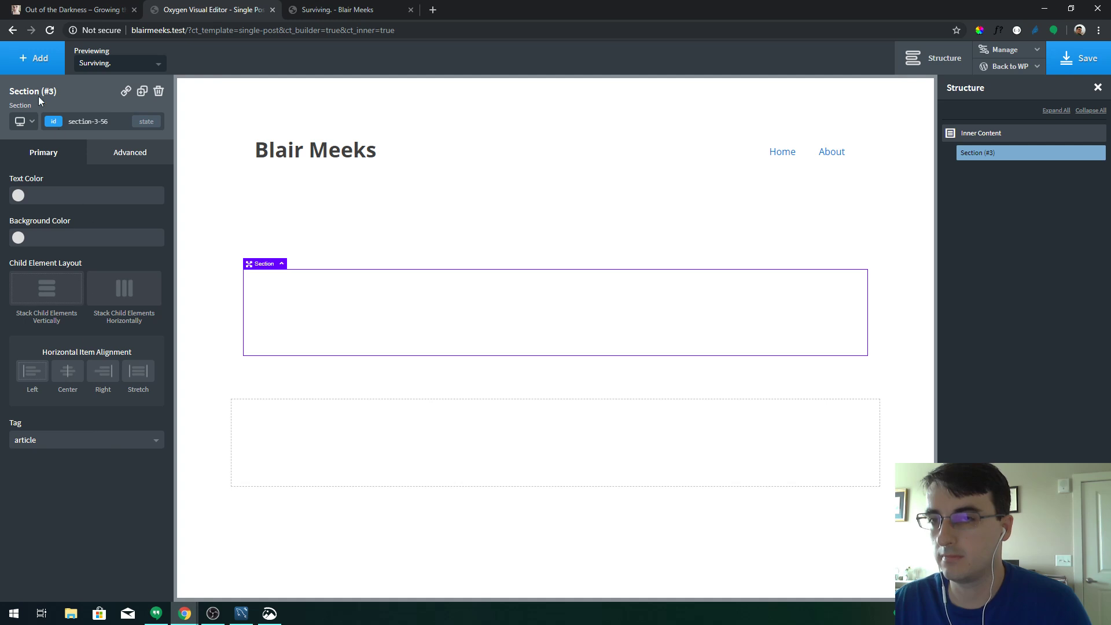
Add an Inner Content element and nest it inside the article section
click(25, 58)
click(108, 87)
text(conte)
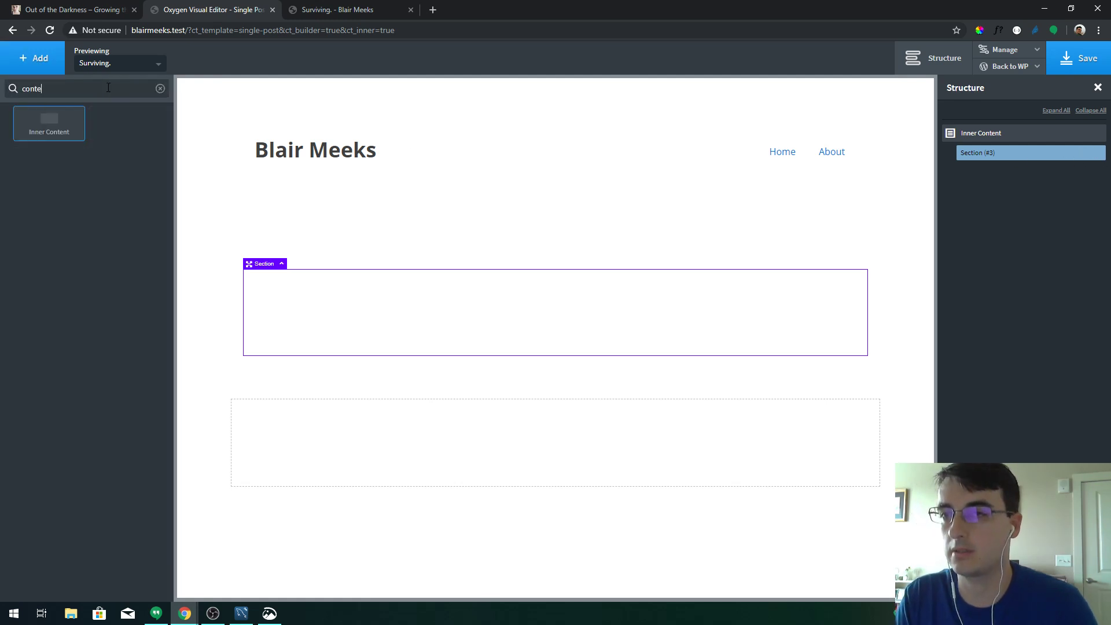
key(Return)
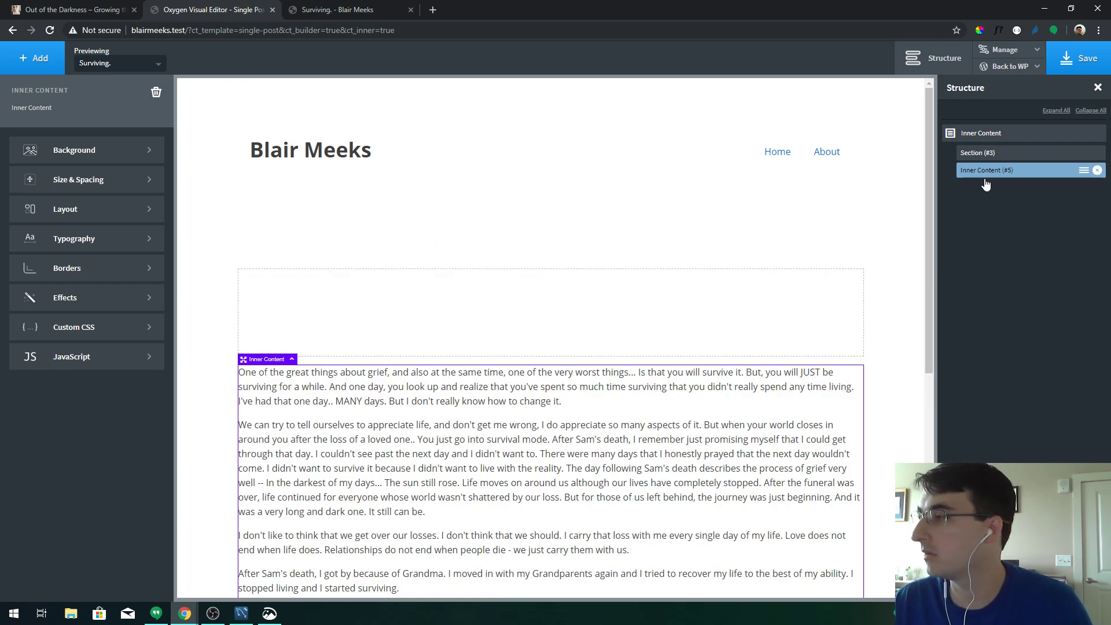
drag(985, 173, 1004, 168)
click(948, 154)
click(973, 156)
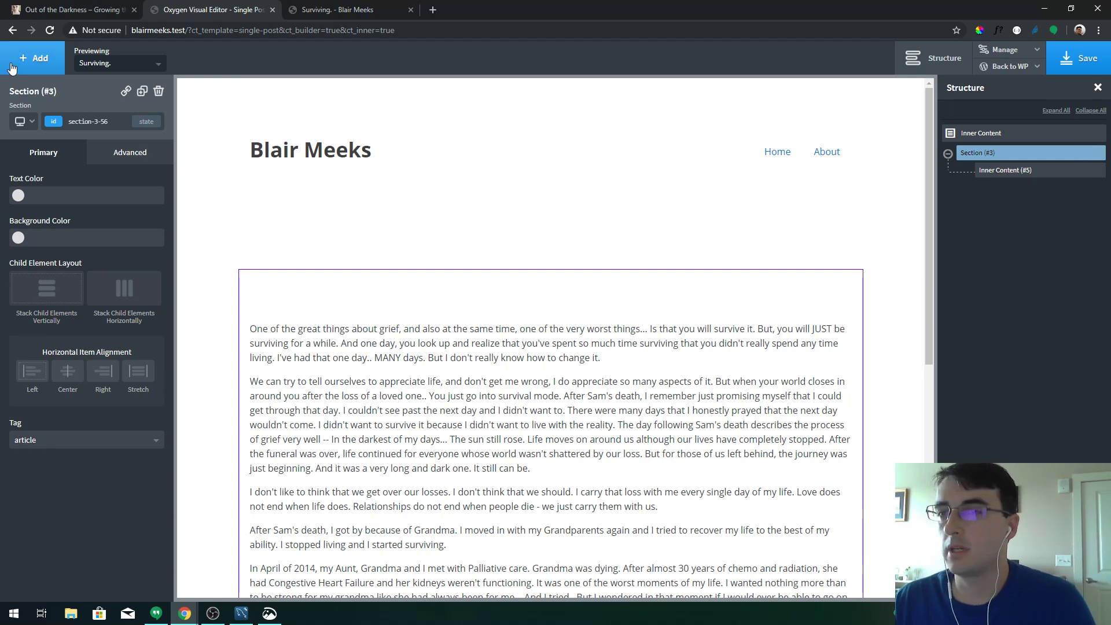
Add an h2 Heading to the section and begin editing its text
click(29, 58)
click(68, 267)
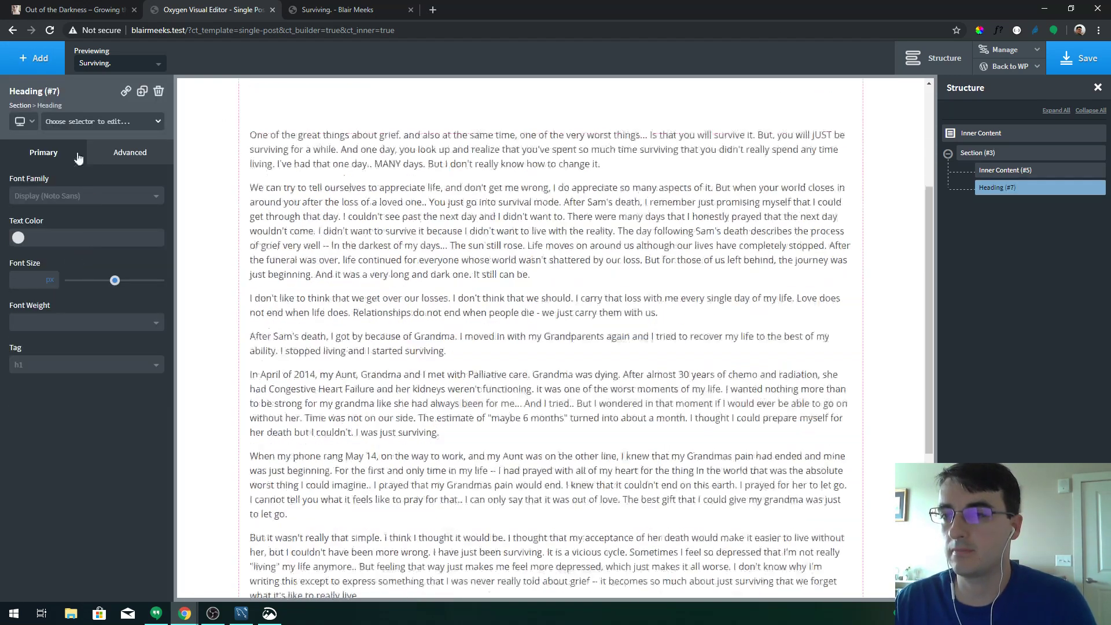
click(64, 363)
click(63, 386)
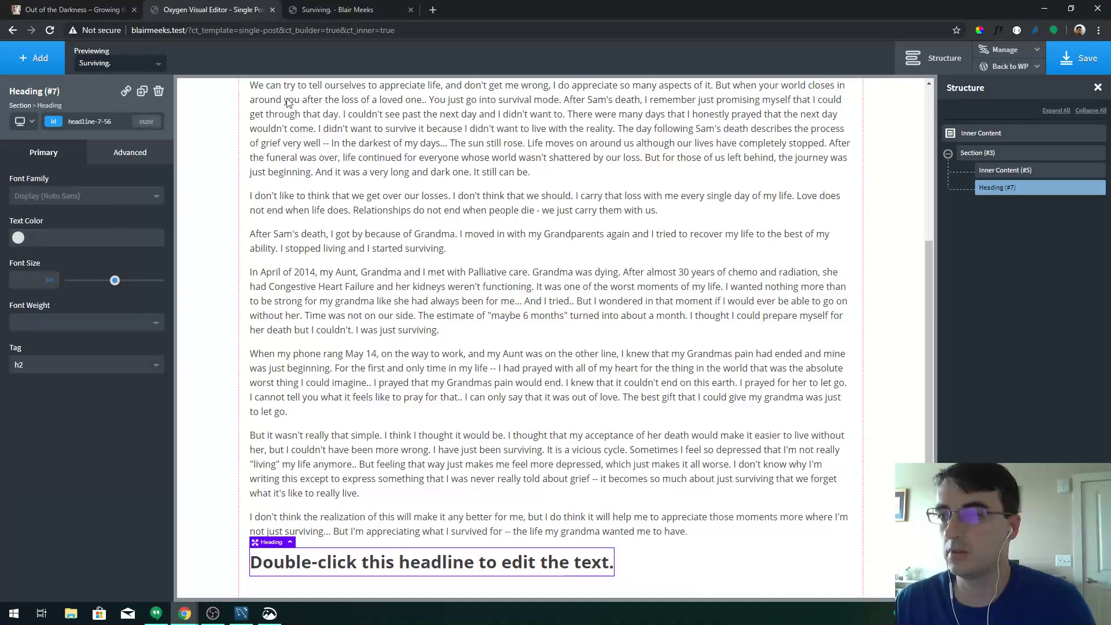
double_click(355, 556)
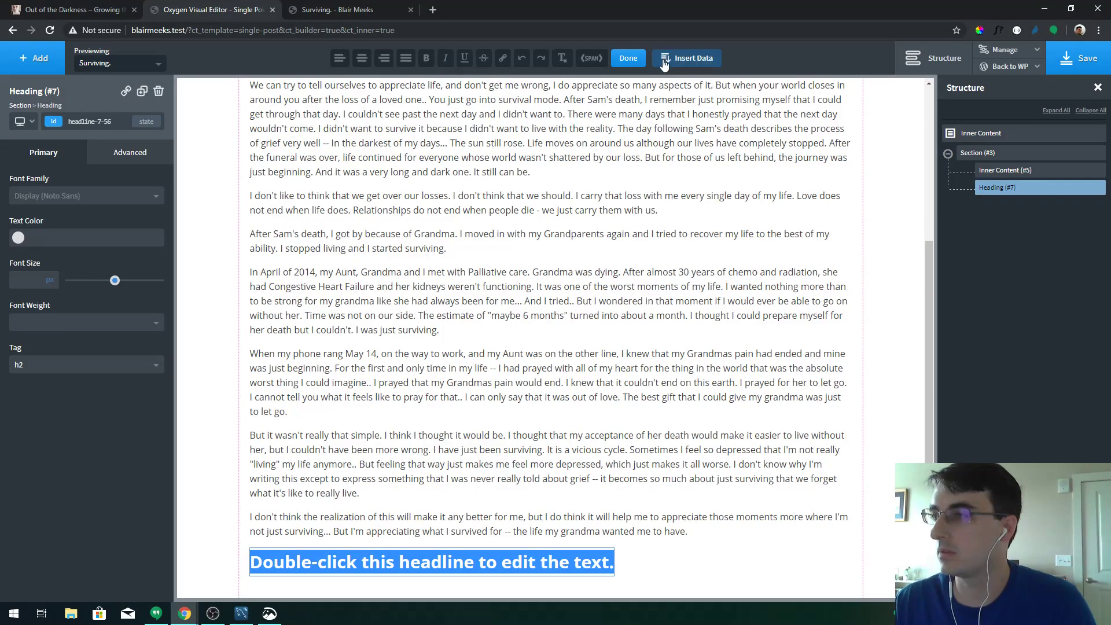
Fill the heading with the dynamic Post Title and move it above the Inner Content
click(688, 57)
click(255, 189)
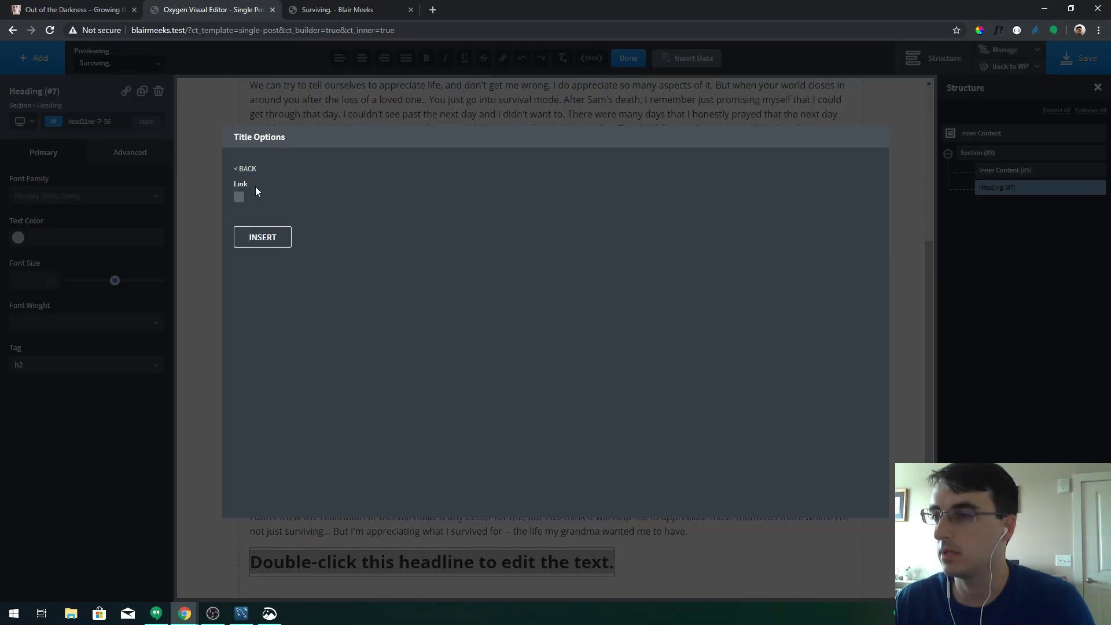
click(259, 240)
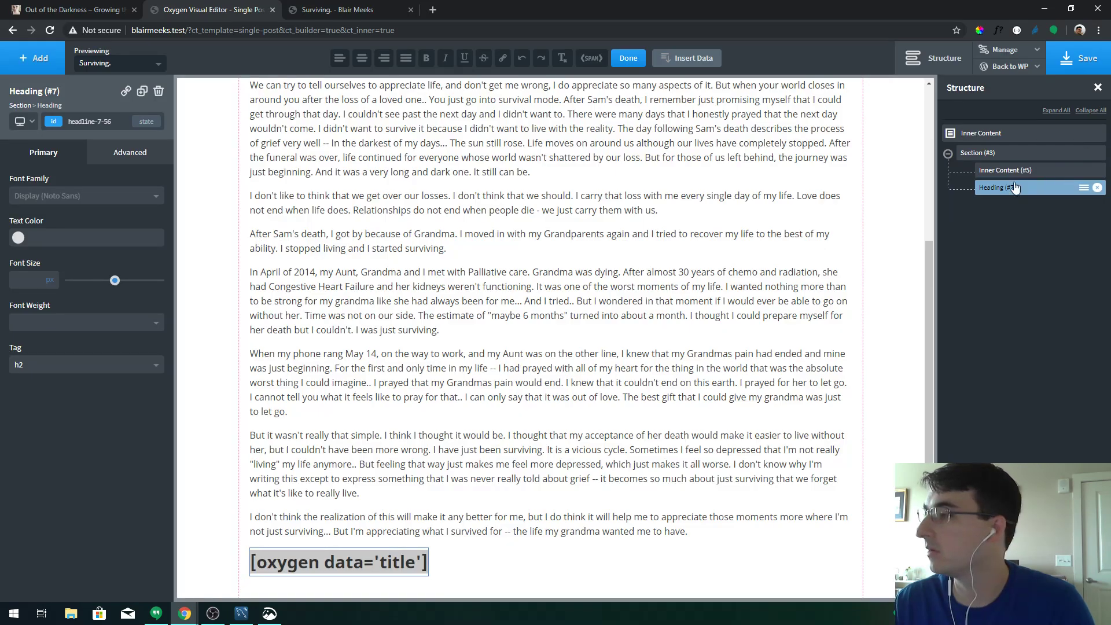
drag(1017, 189, 1018, 174)
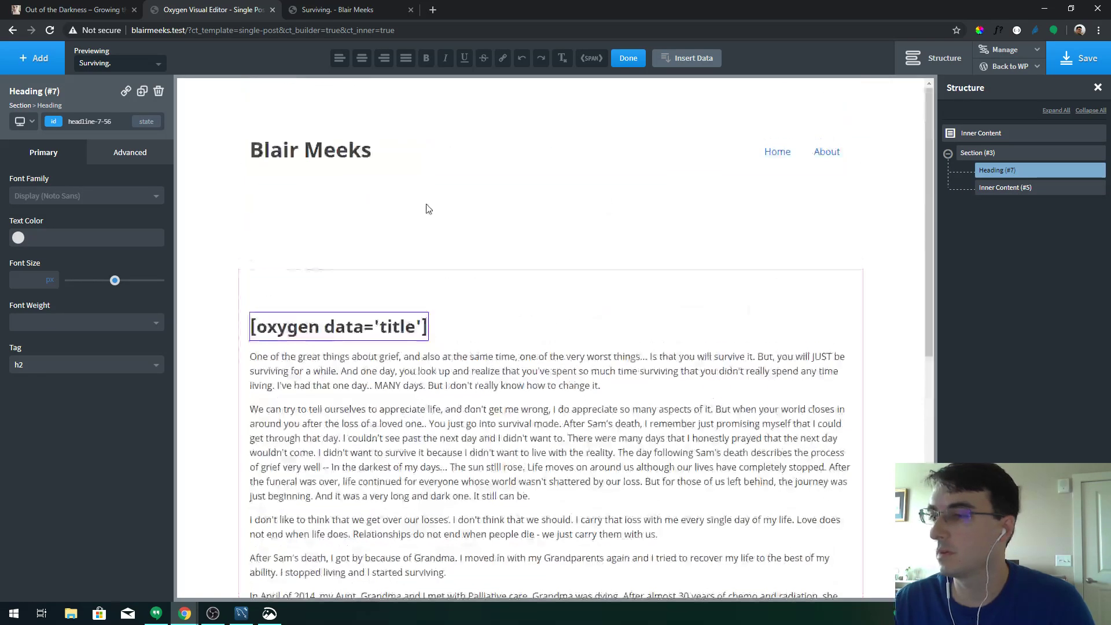
click(134, 161)
Center the heading horizontally by setting Layout's Align Self to center
click(65, 157)
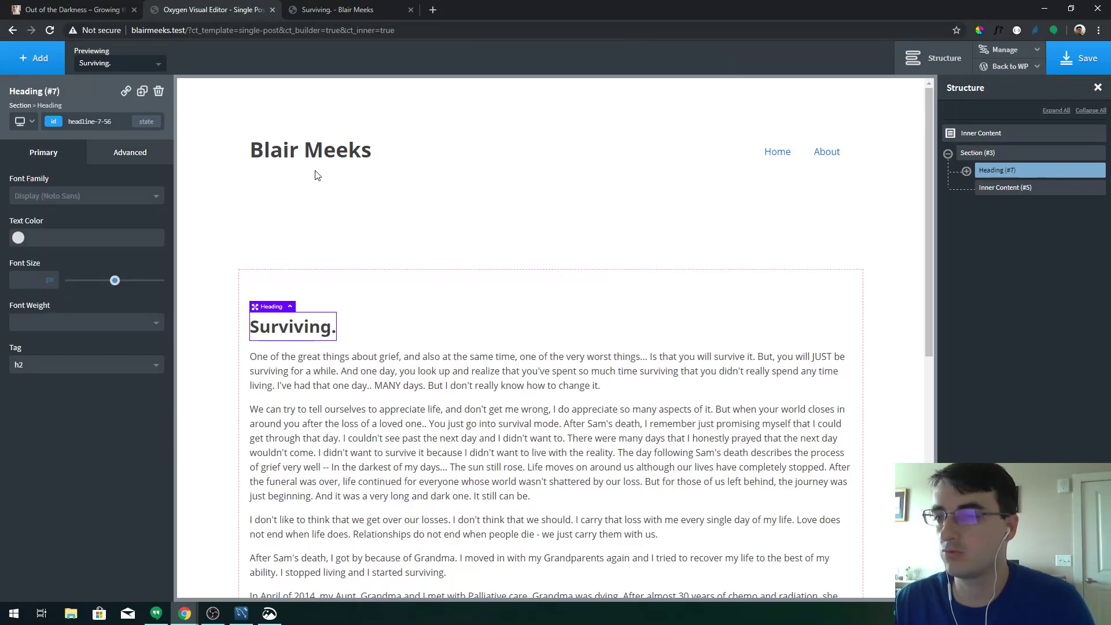
click(967, 171)
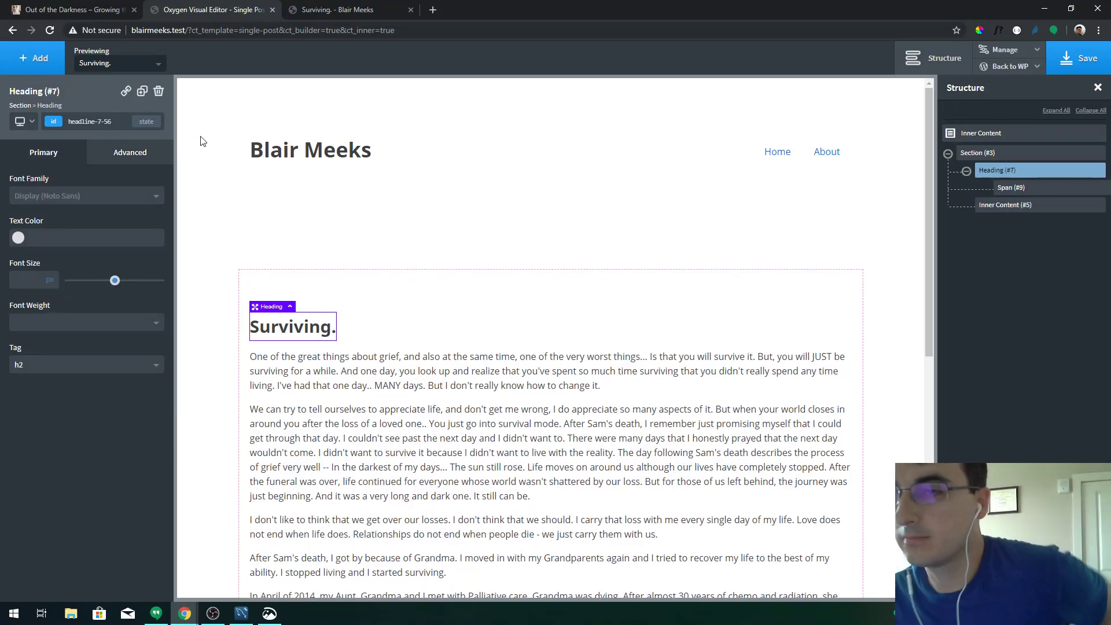
click(137, 156)
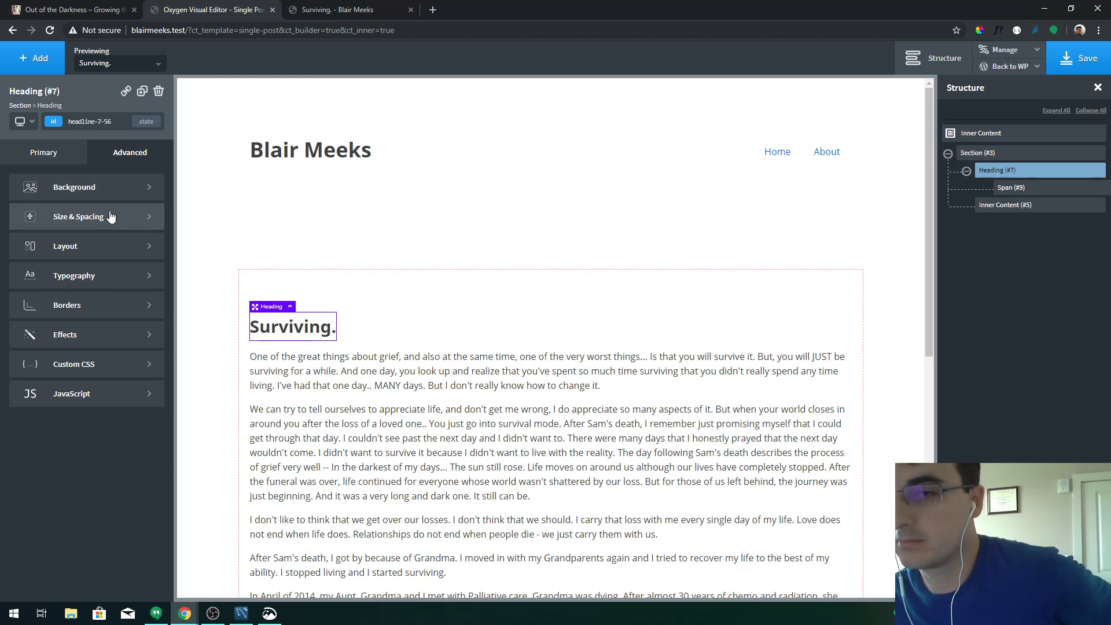
click(120, 274)
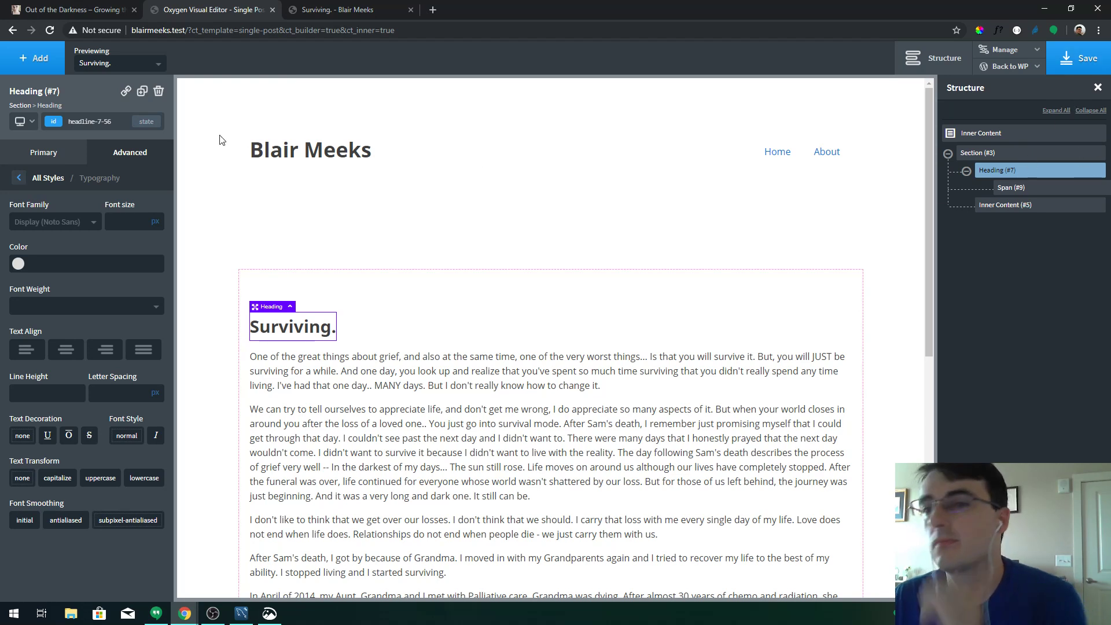
click(131, 152)
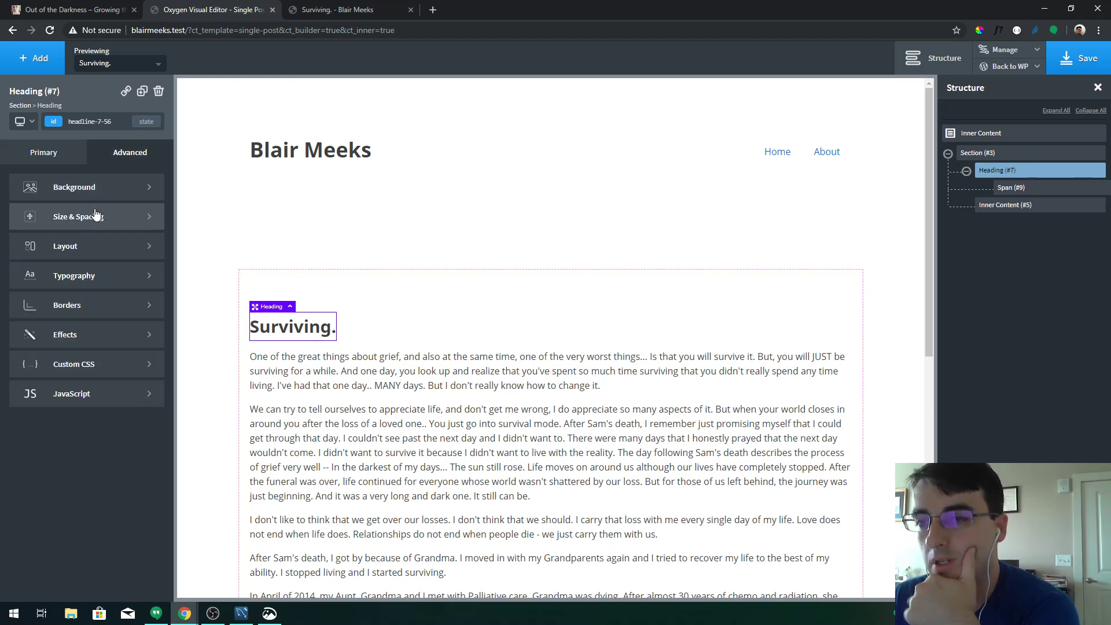
click(96, 246)
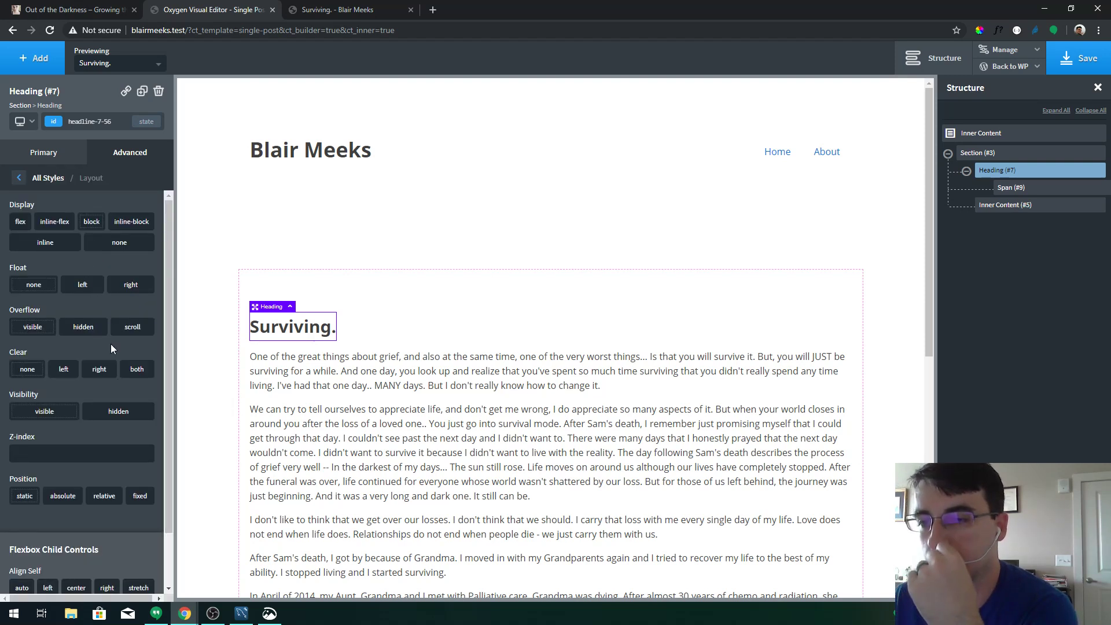
scroll(98, 391, down, 1)
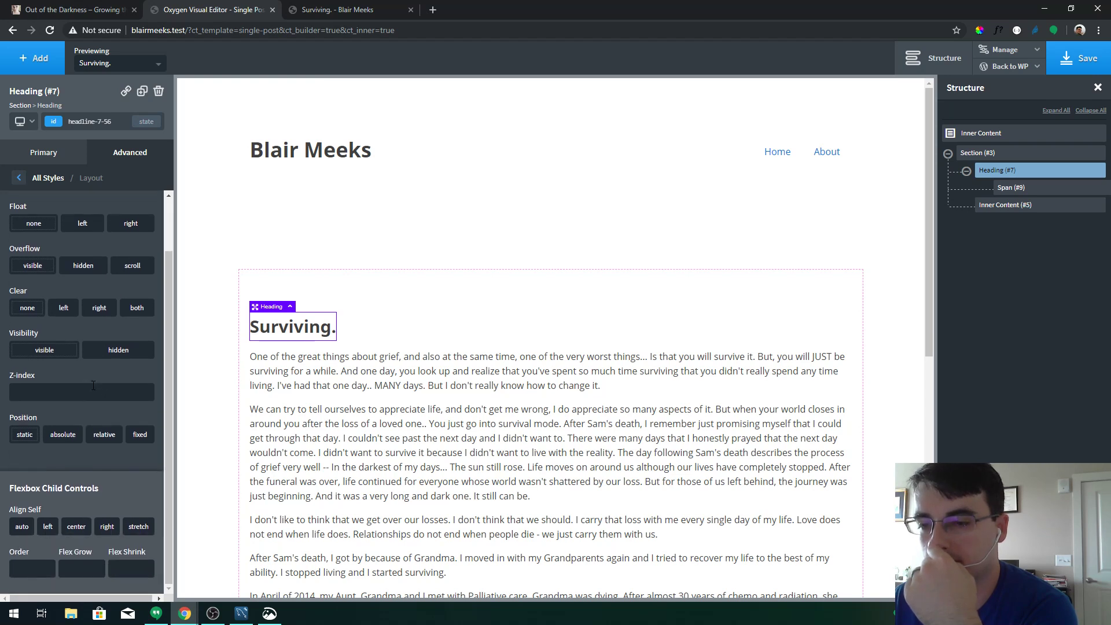
click(78, 529)
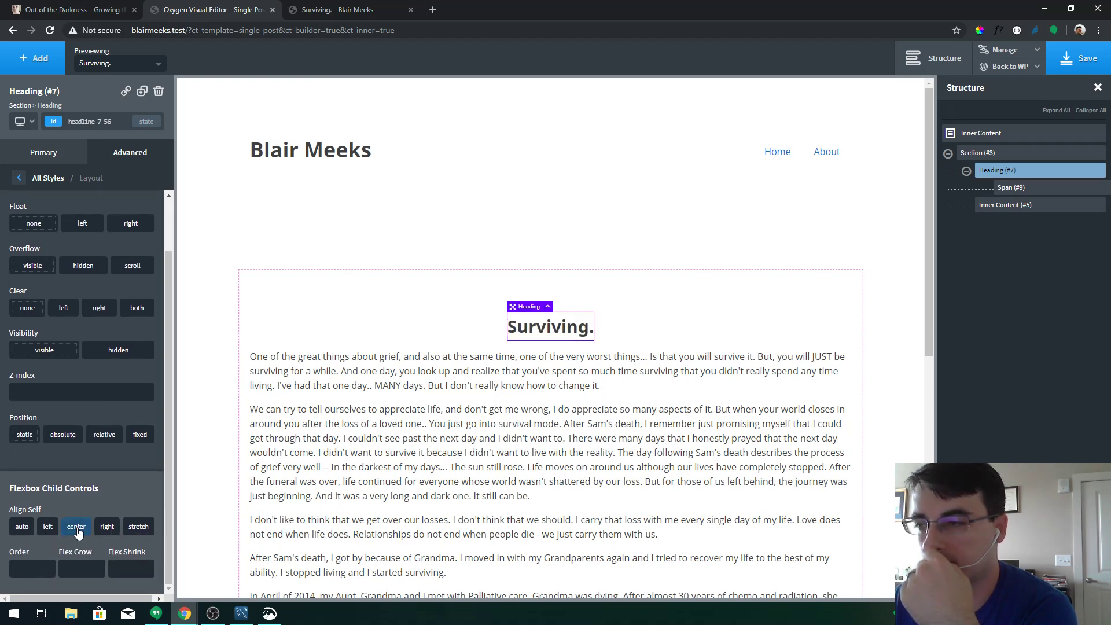
click(1062, 70)
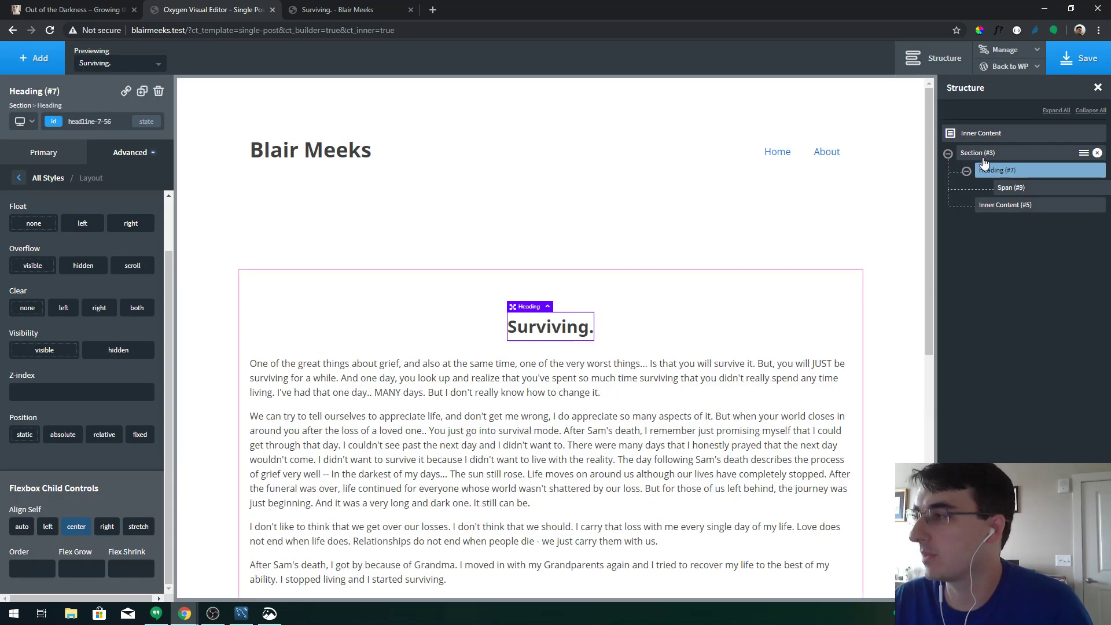
Add a Text block showing the dynamic post date, deleting a mistakenly added Text Link
click(34, 58)
text(tex)
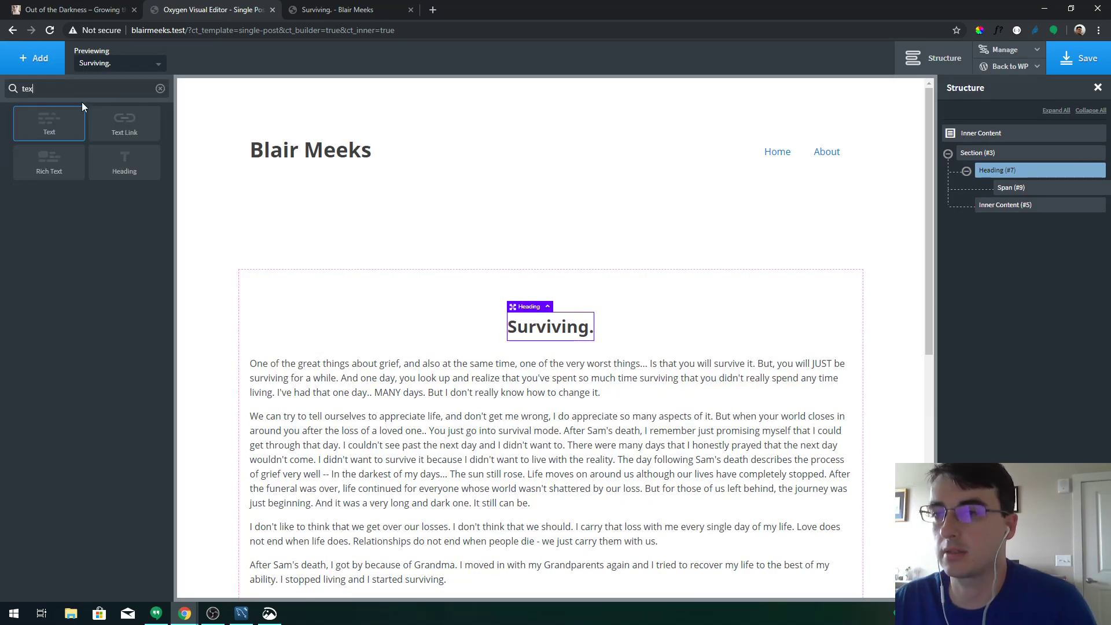
click(49, 162)
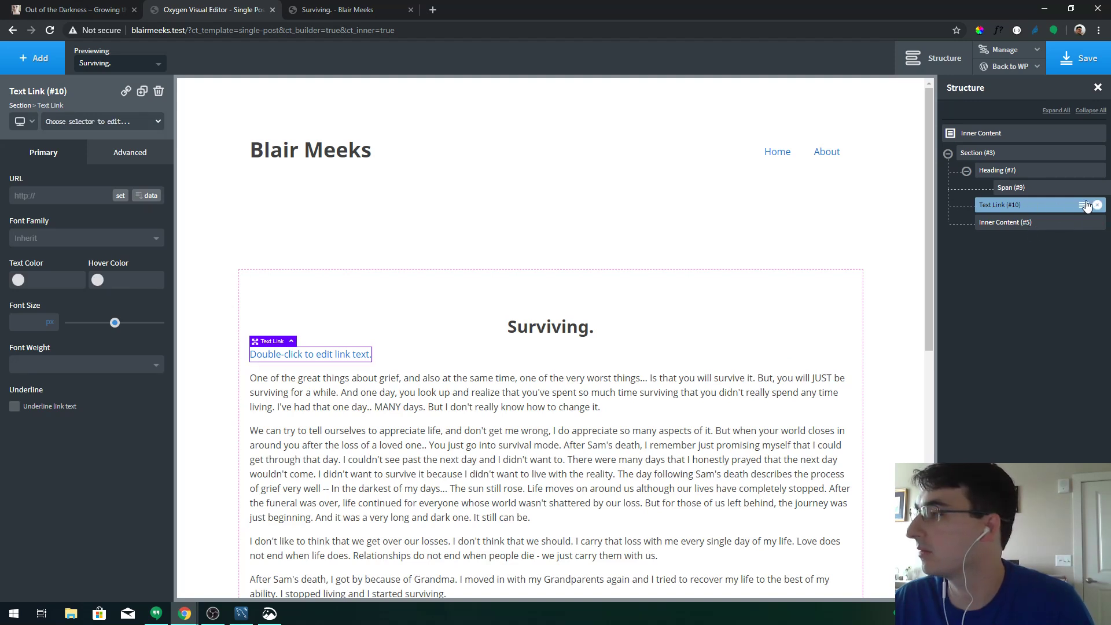
click(1098, 205)
click(32, 60)
text(text)
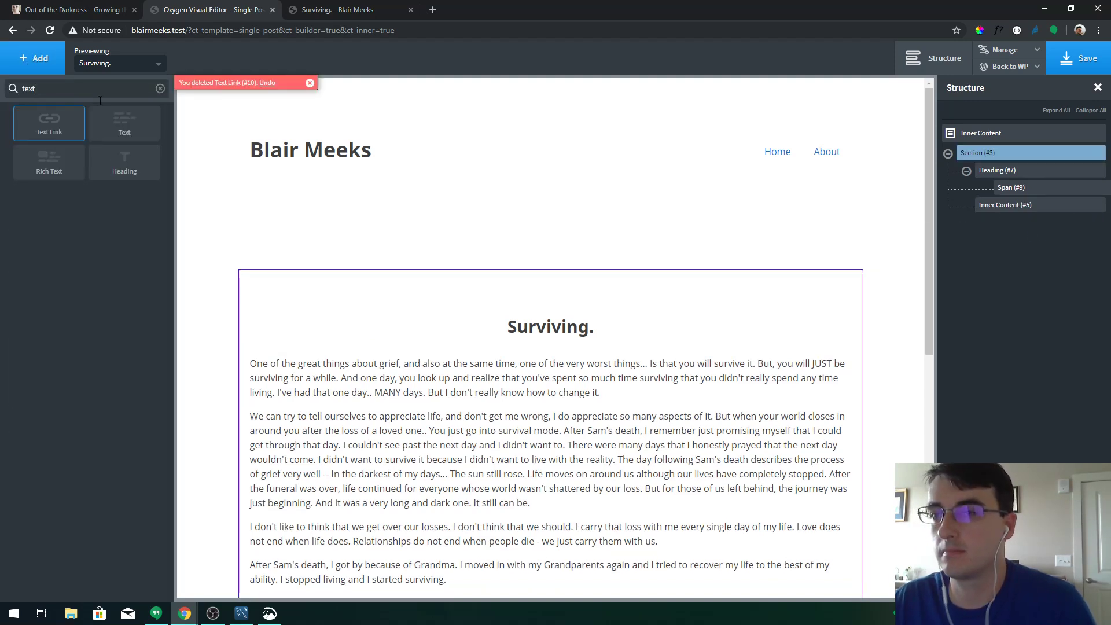
click(138, 122)
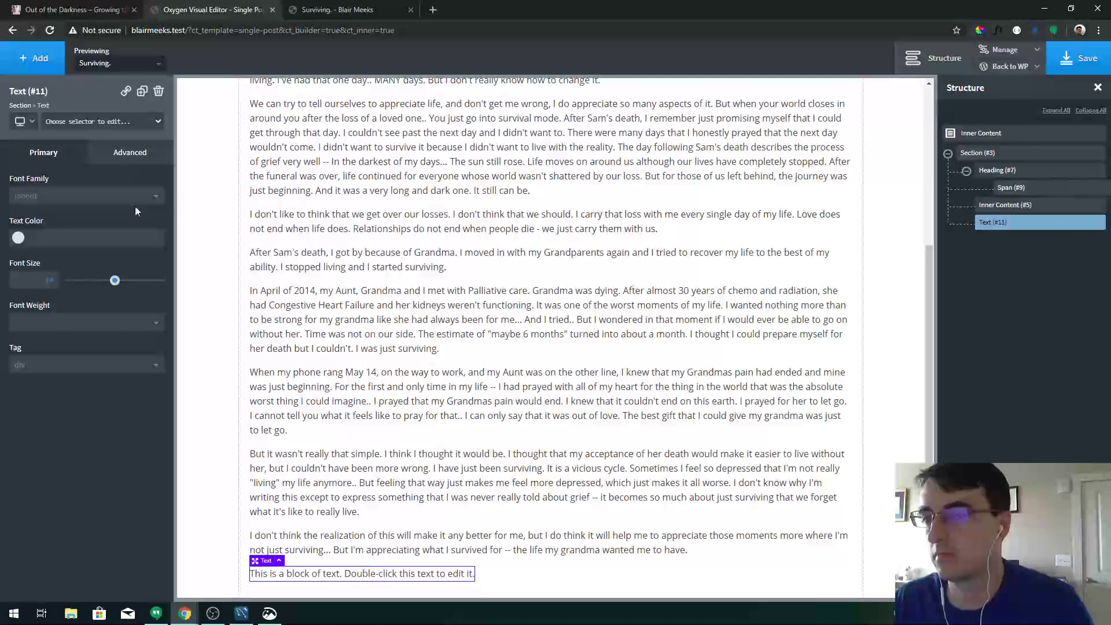
double_click(339, 579)
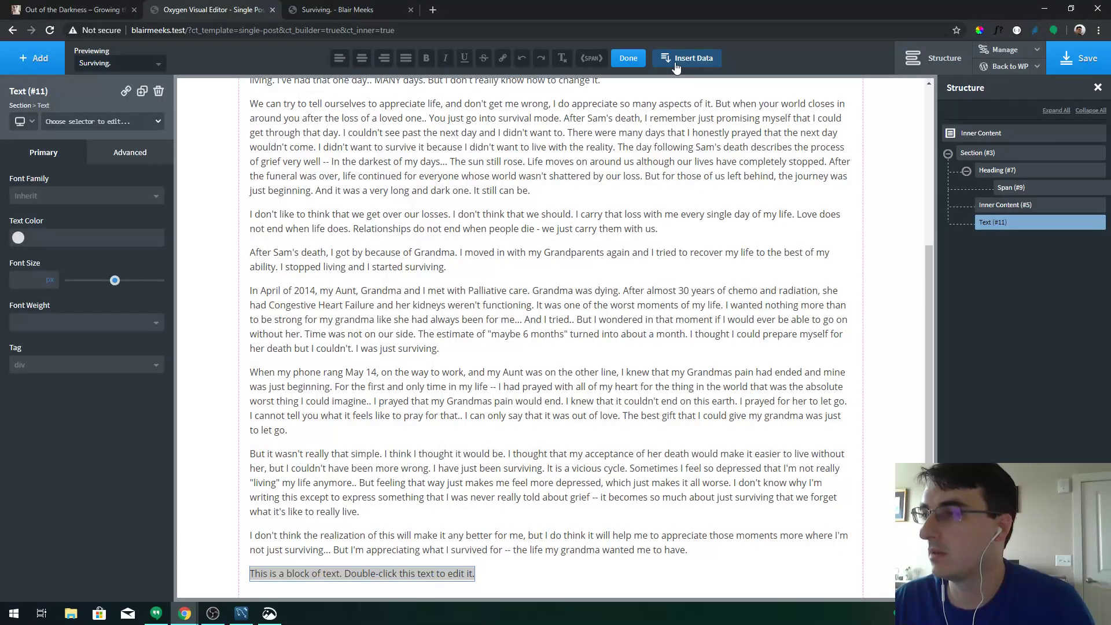
click(676, 64)
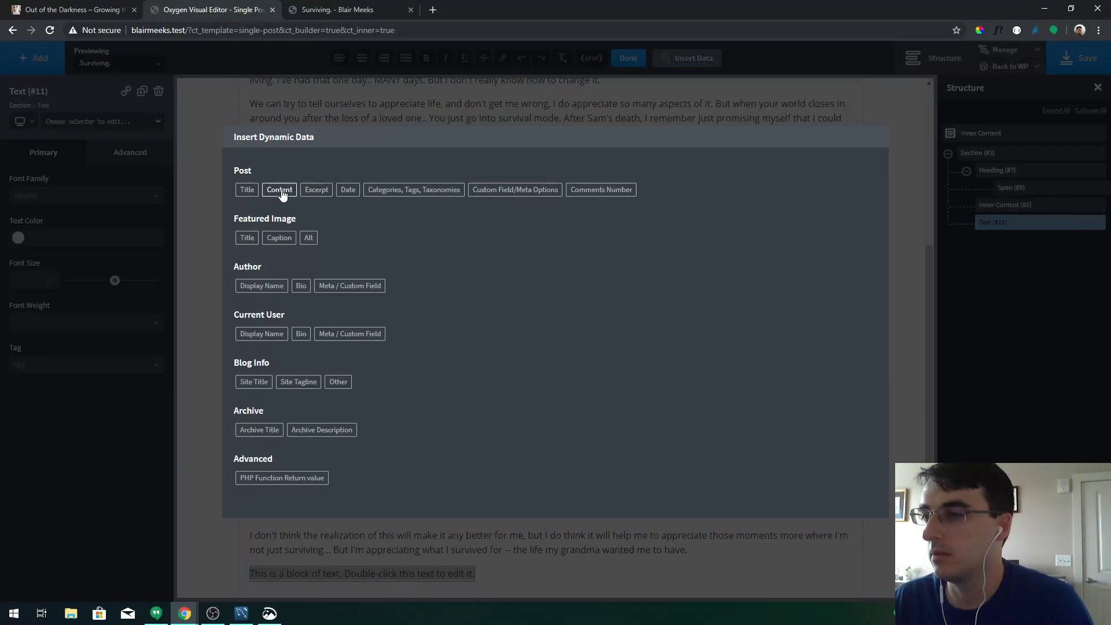
click(348, 190)
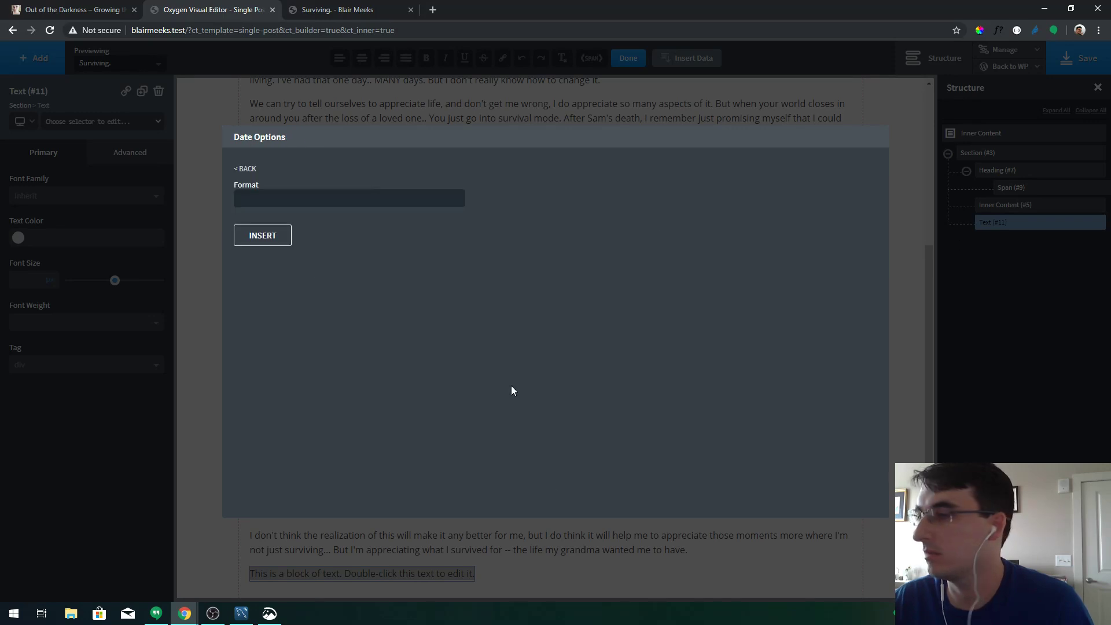
click(263, 236)
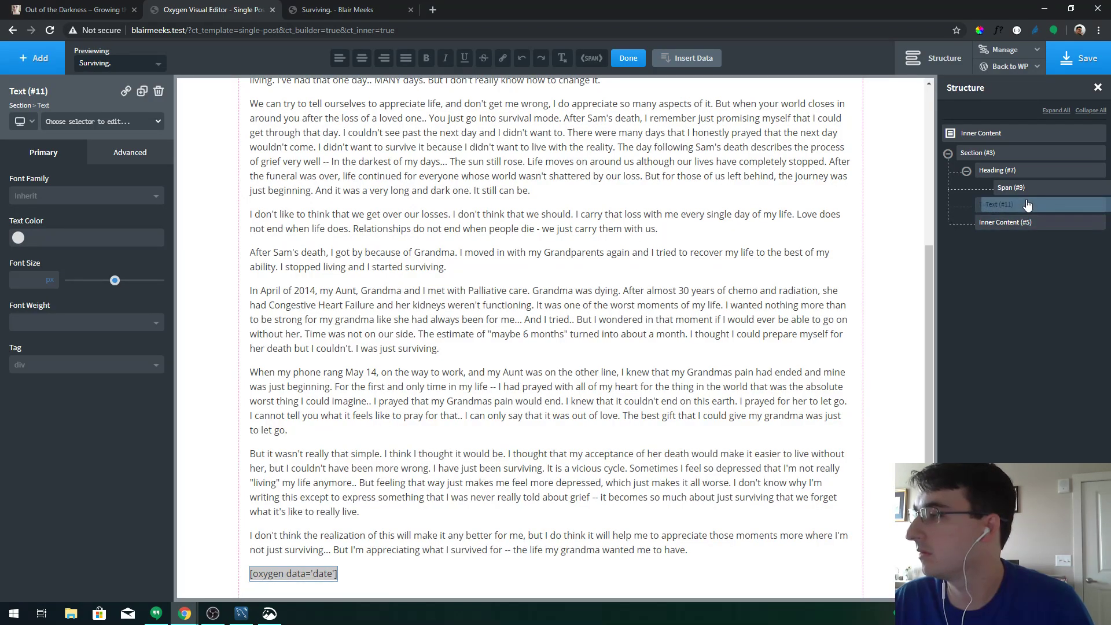
Set the date text's Layout Align Self to center beneath the title
scroll(670, 311, up, 6)
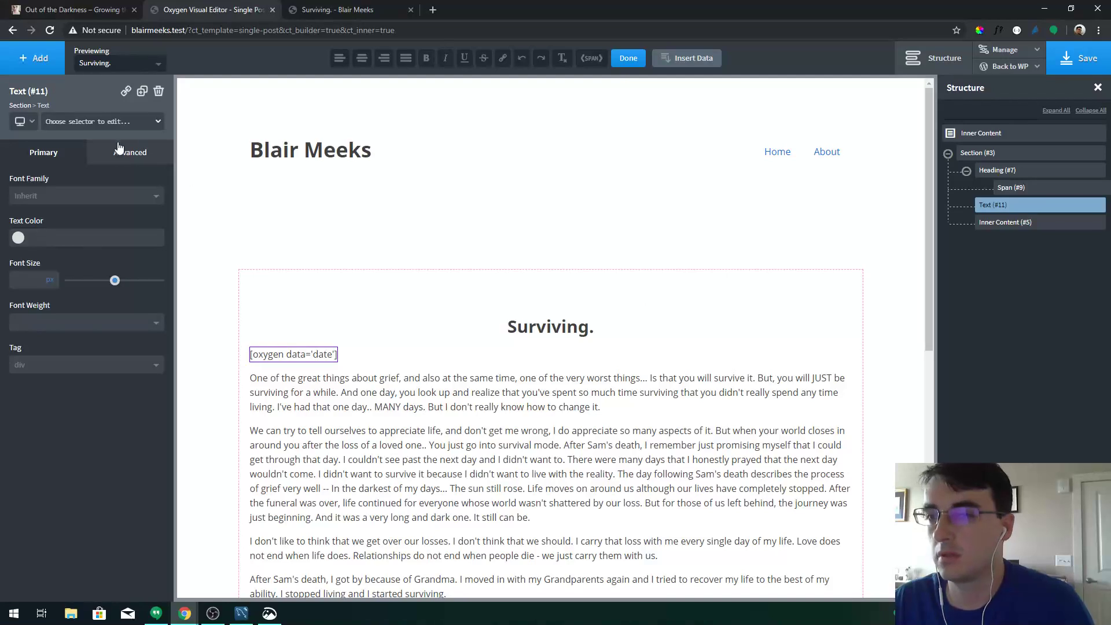
click(121, 154)
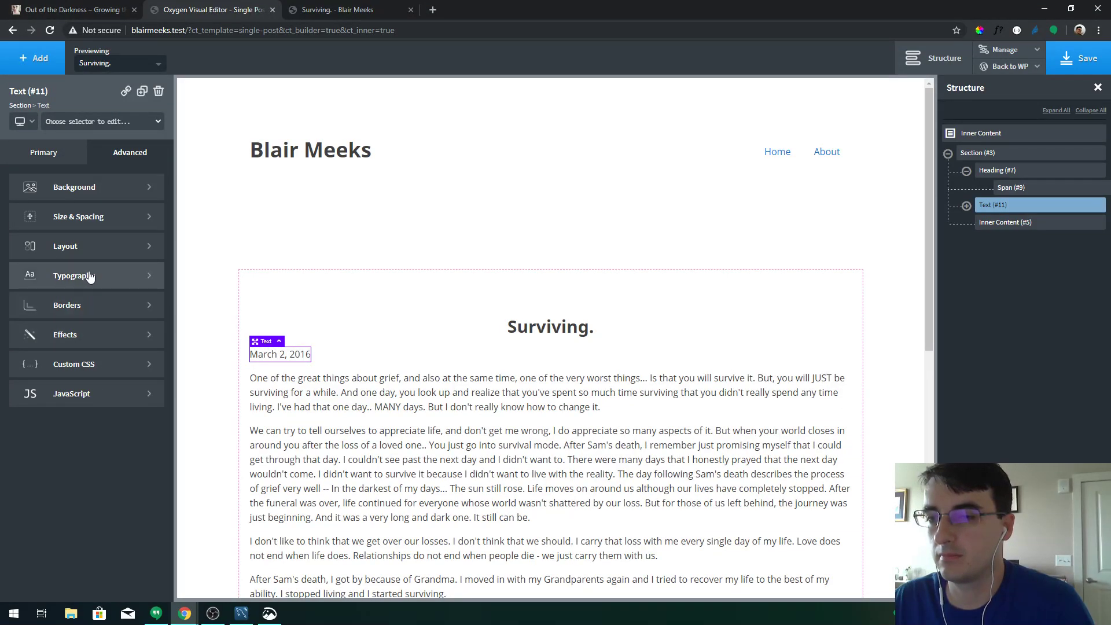
click(88, 251)
scroll(102, 434, down, 1)
click(77, 526)
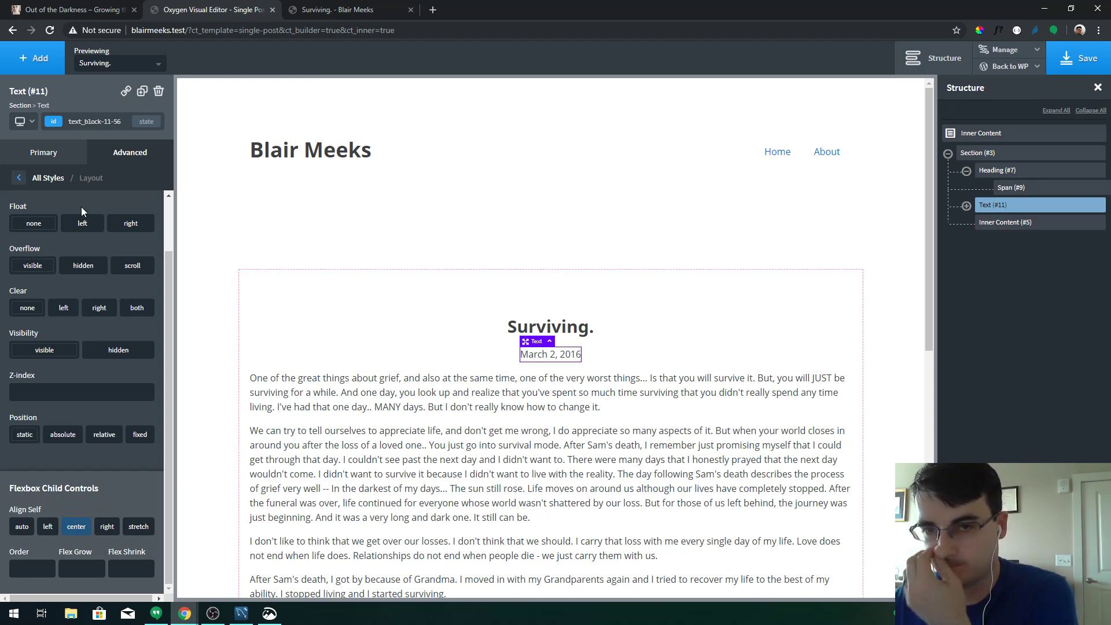
Save Single Post, then open the Single Poem template in Oxygen from Oxygen > Templates
click(1070, 68)
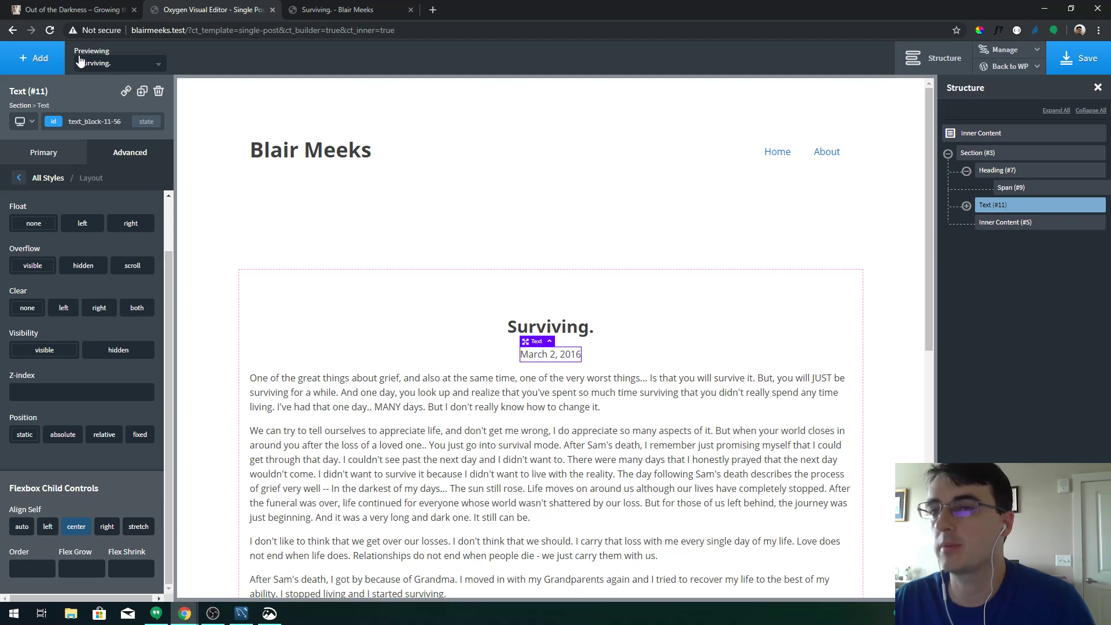
click(1008, 86)
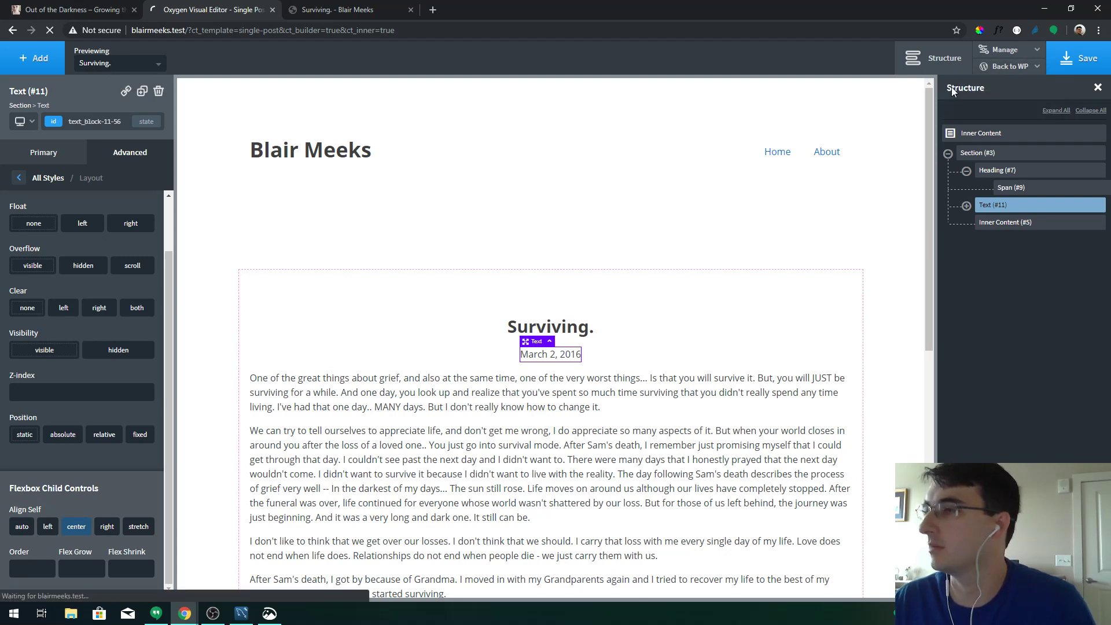
mouse_move(34, 332)
click(112, 353)
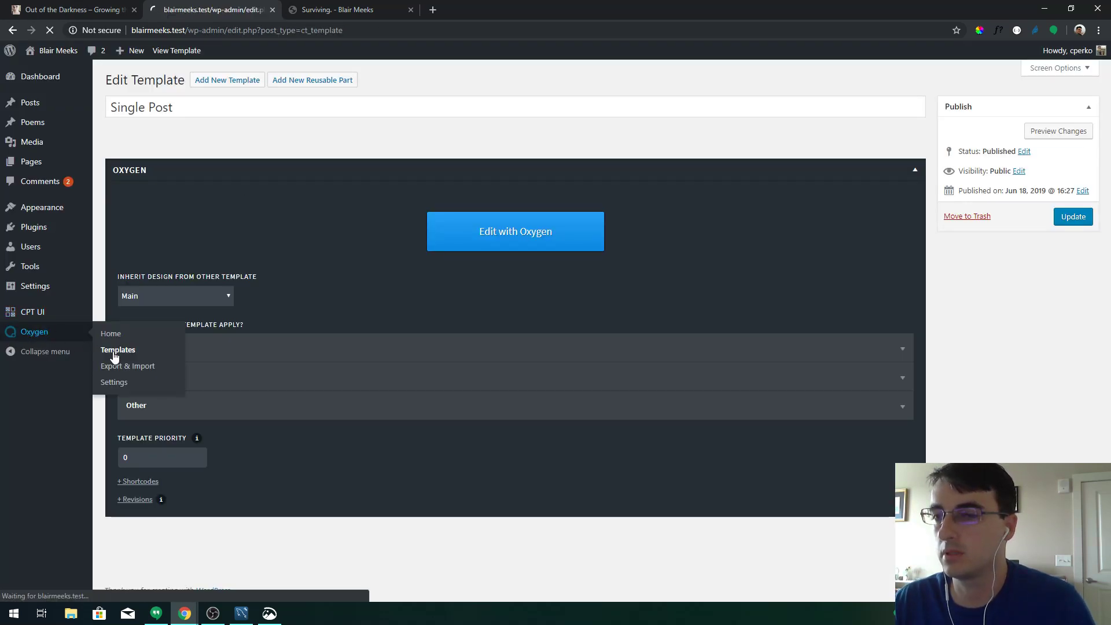
click(150, 198)
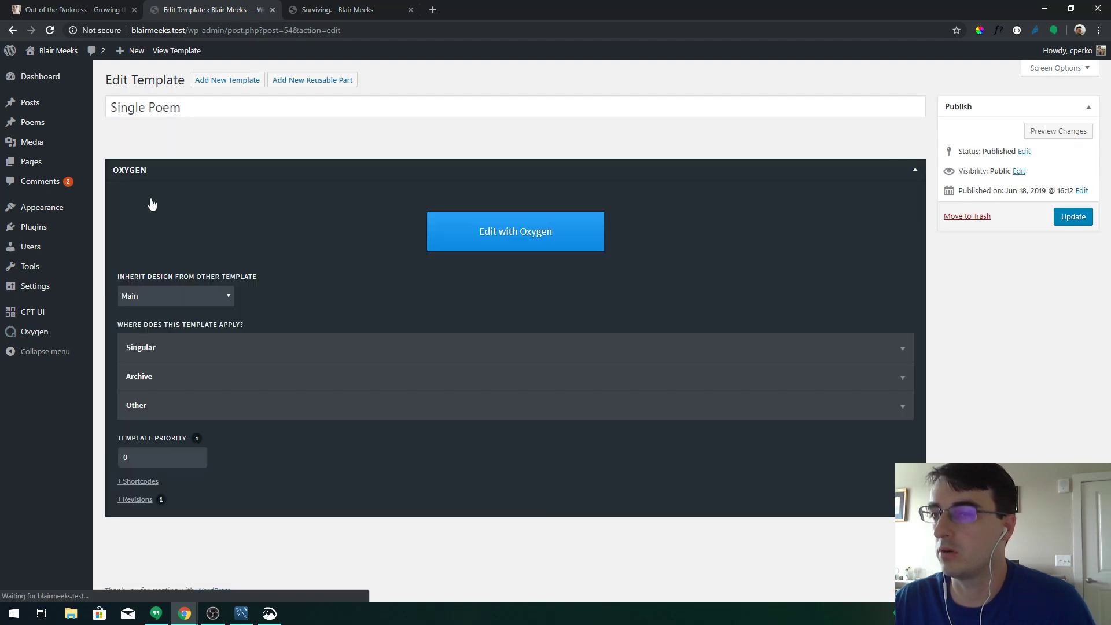
click(440, 231)
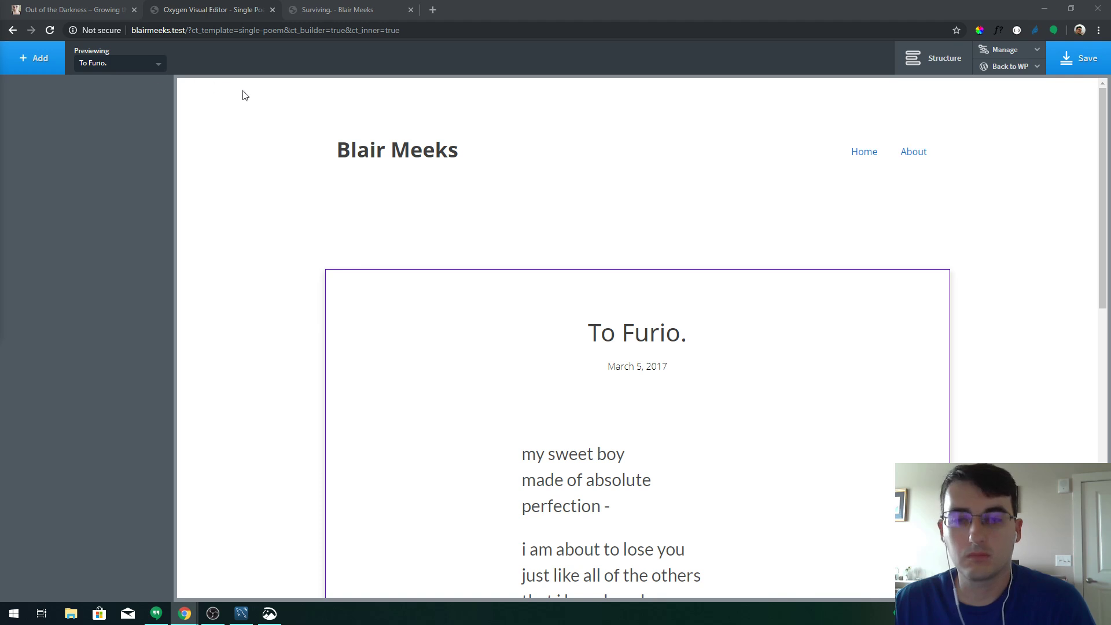
Give the 'To Furio.' heading the class post-title
click(626, 339)
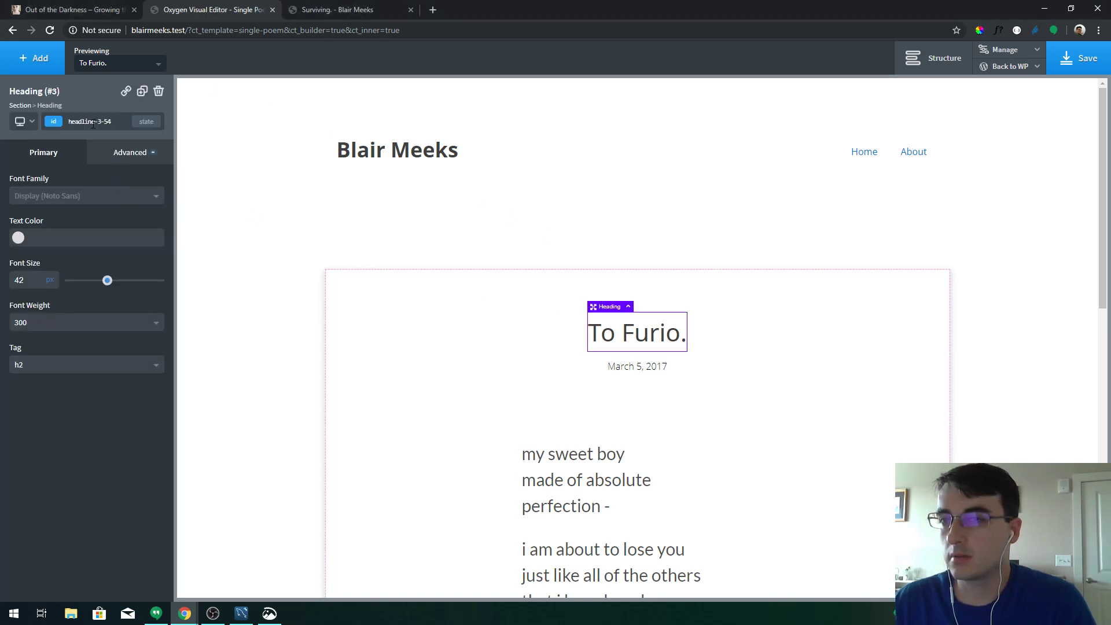
click(143, 122)
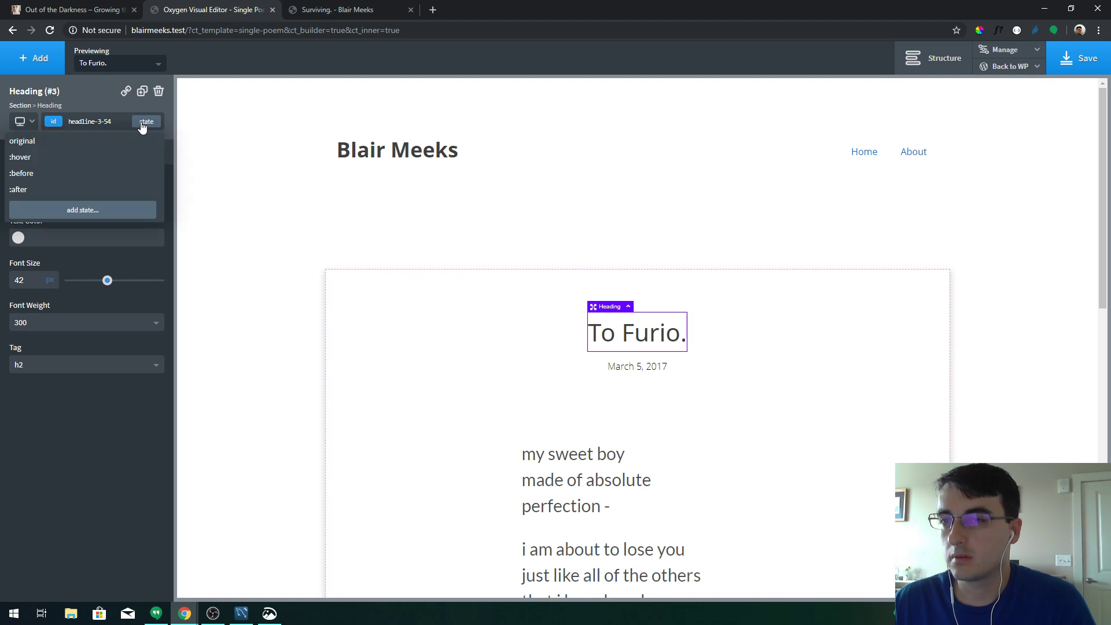
click(108, 121)
click(117, 120)
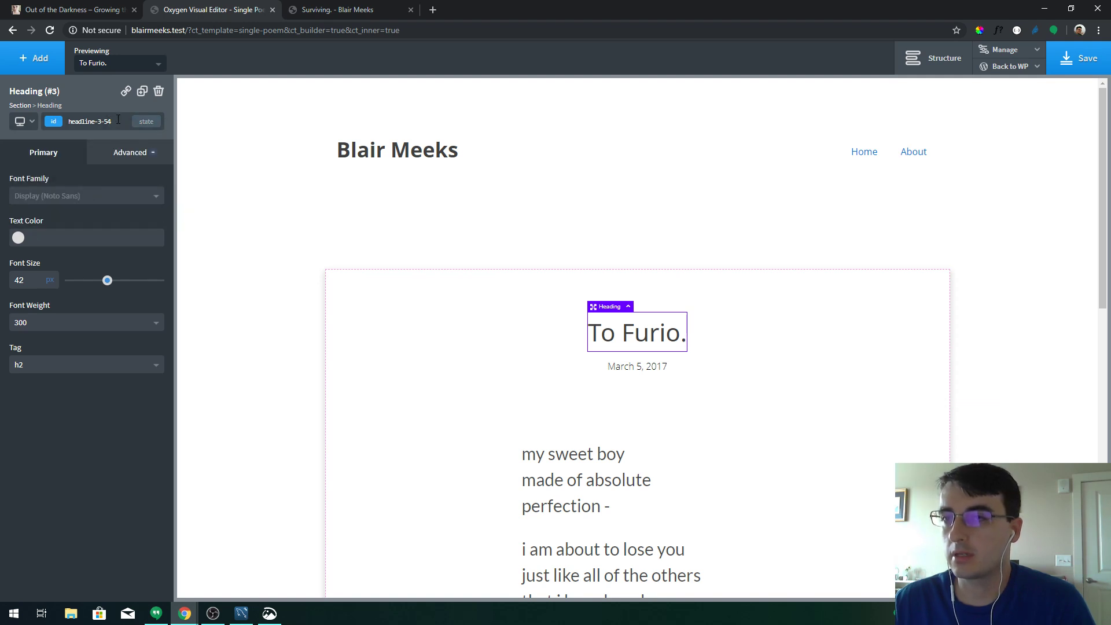
click(58, 120)
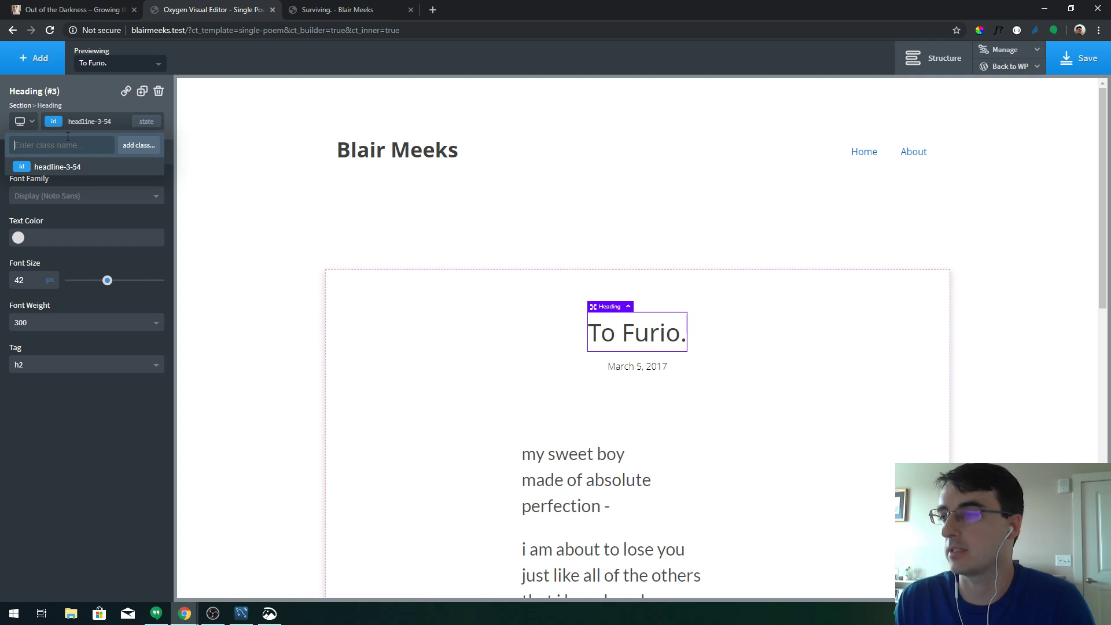
text(post-tit)
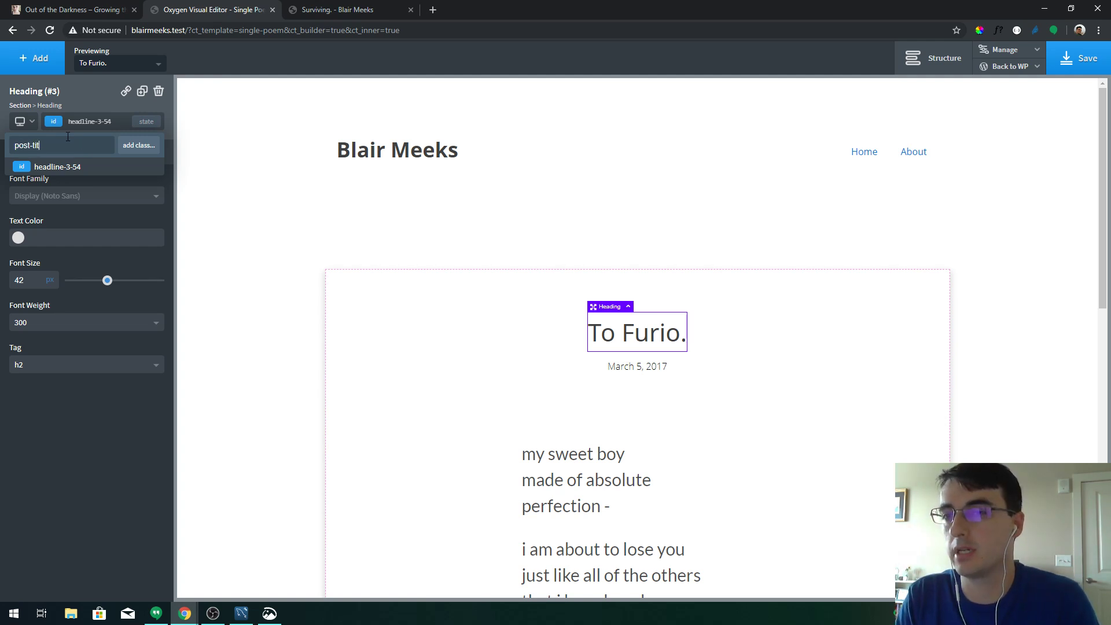
text(le)
key(Return)
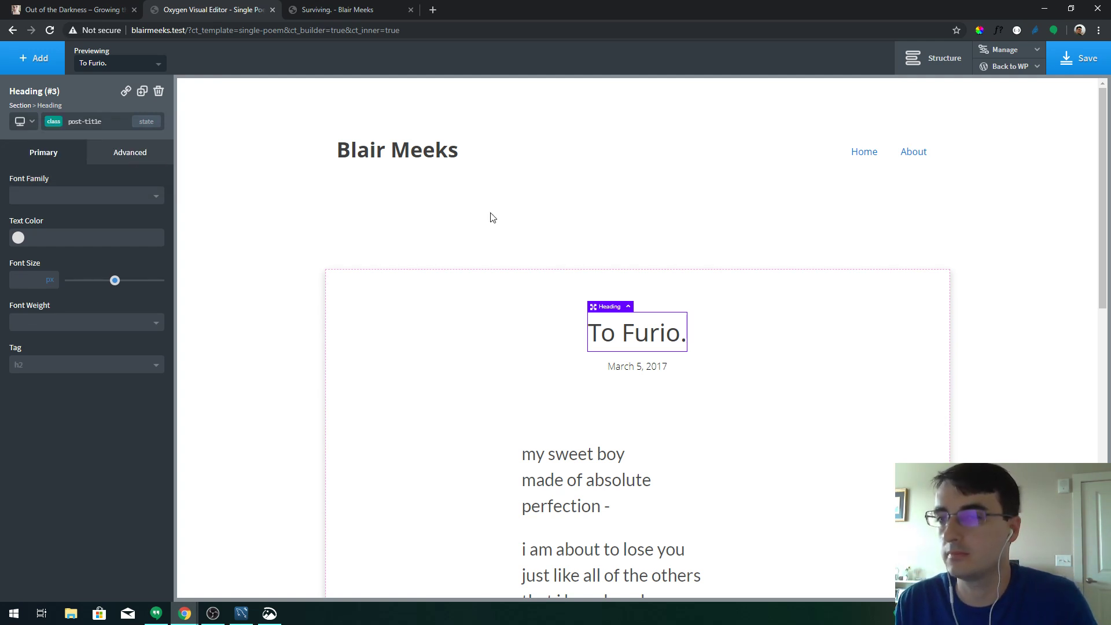
Give the March 5, 2017 date text the class post-date and save the Single Poem template
click(635, 364)
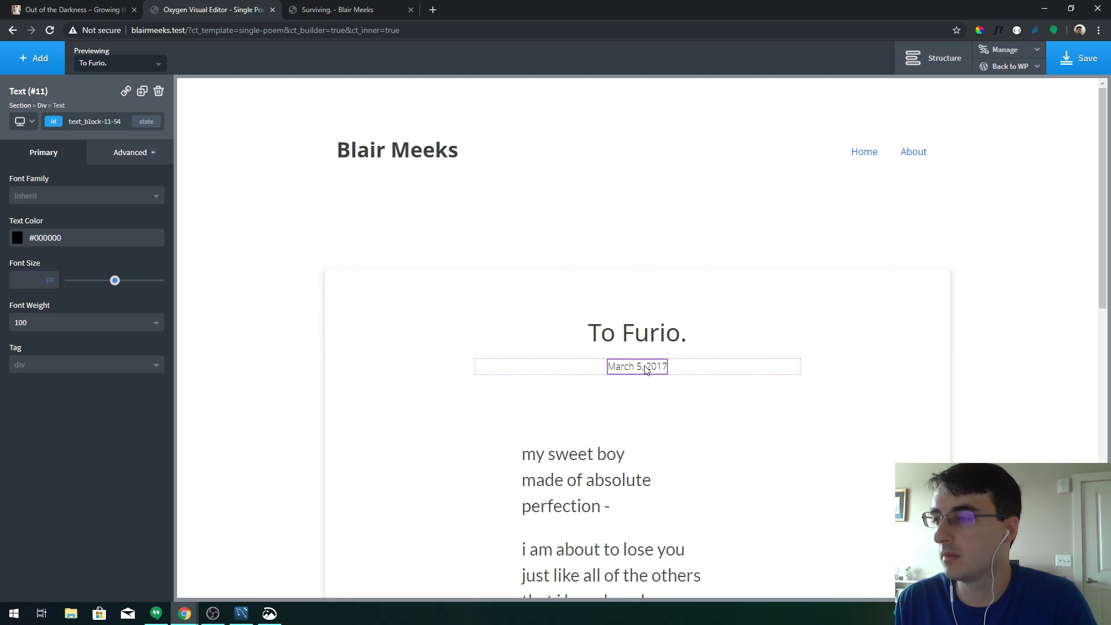
click(64, 121)
text(post-dat)
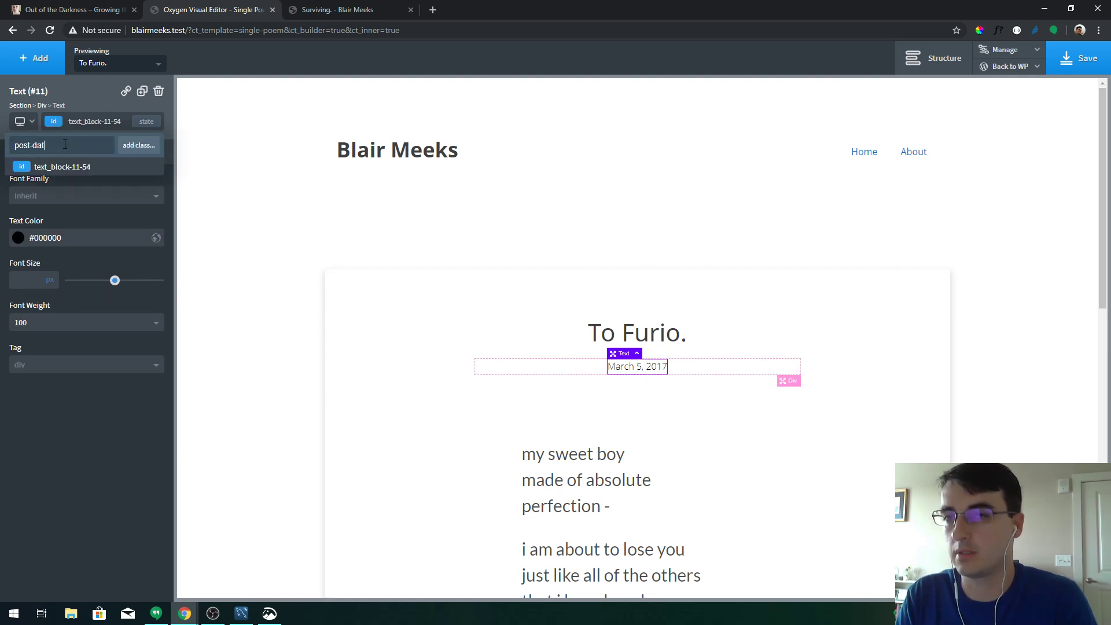
text(e)
key(Return)
click(608, 479)
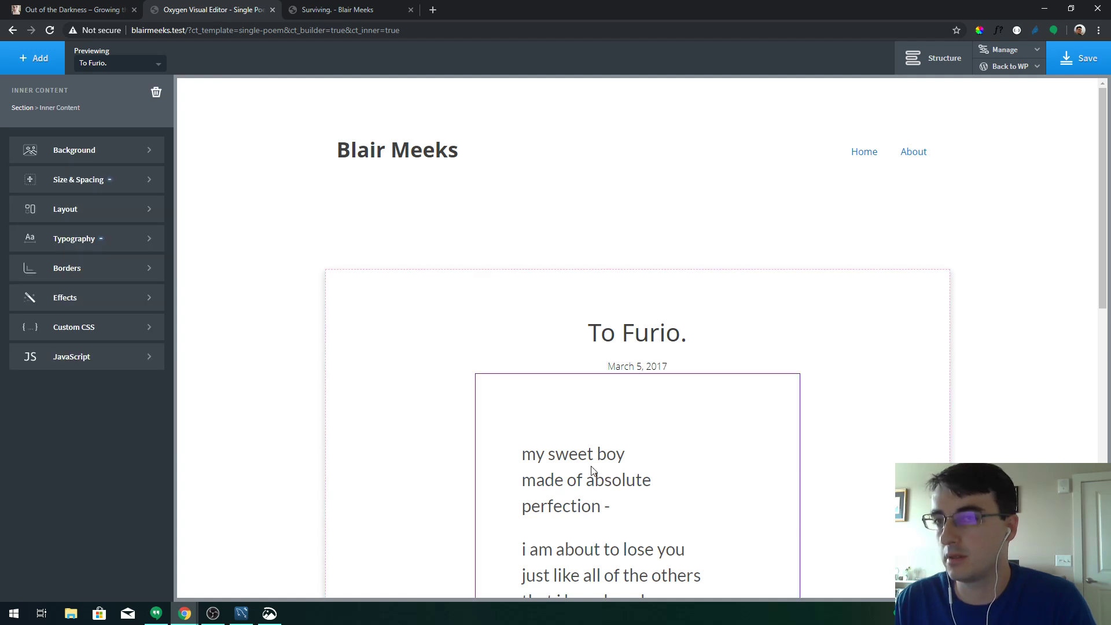
click(1067, 69)
click(982, 72)
From the Oxygen Templates list, open the Single Post template with Edit with Oxygen
click(987, 84)
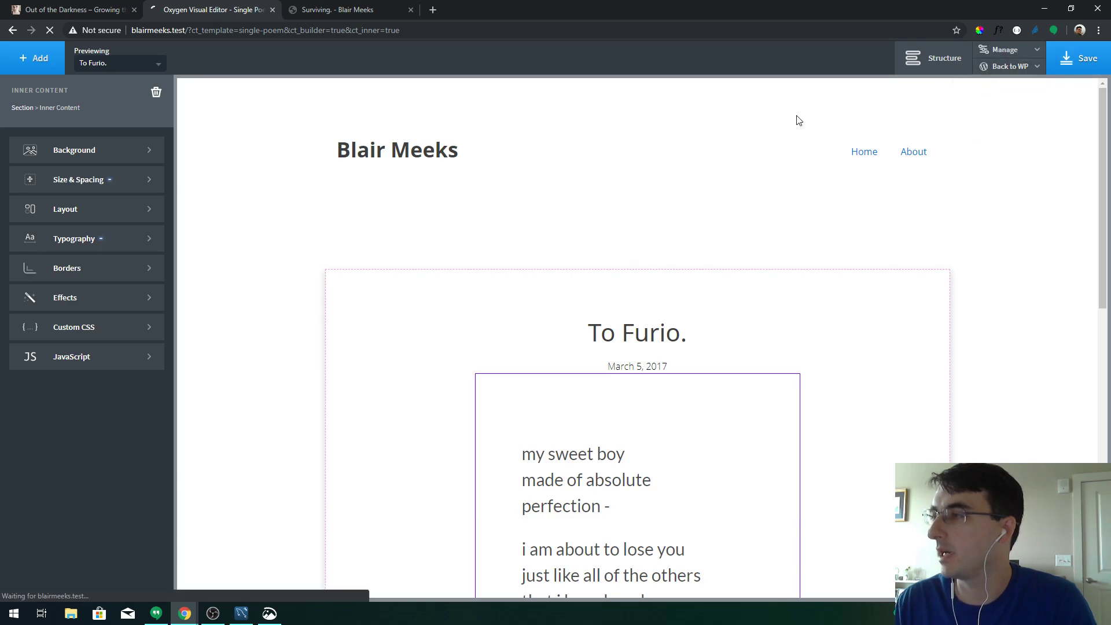
mouse_move(52, 335)
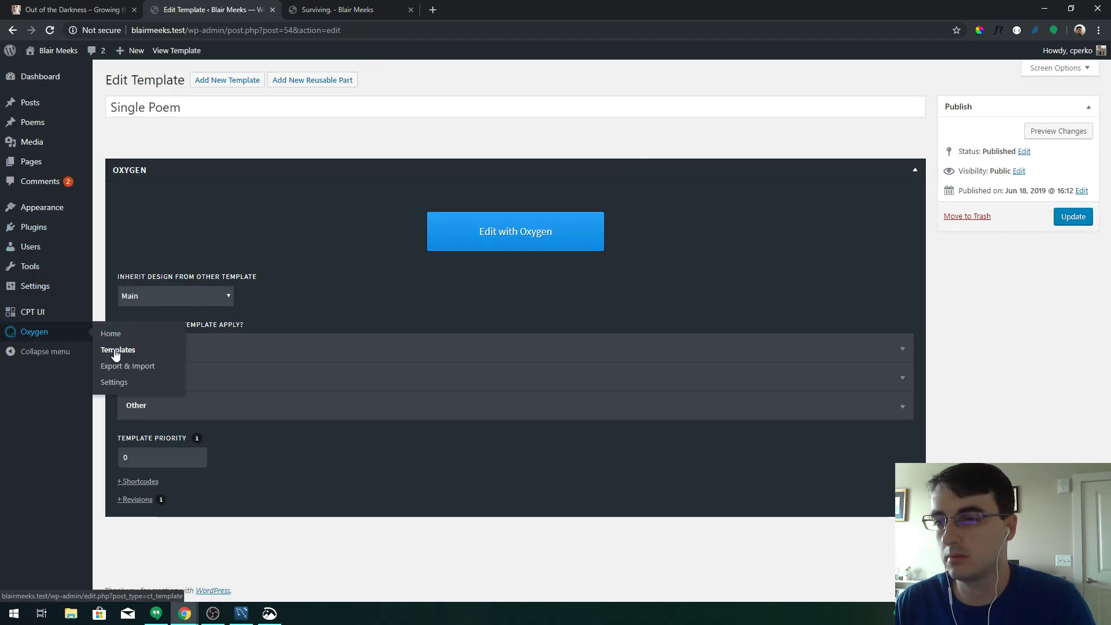
click(116, 352)
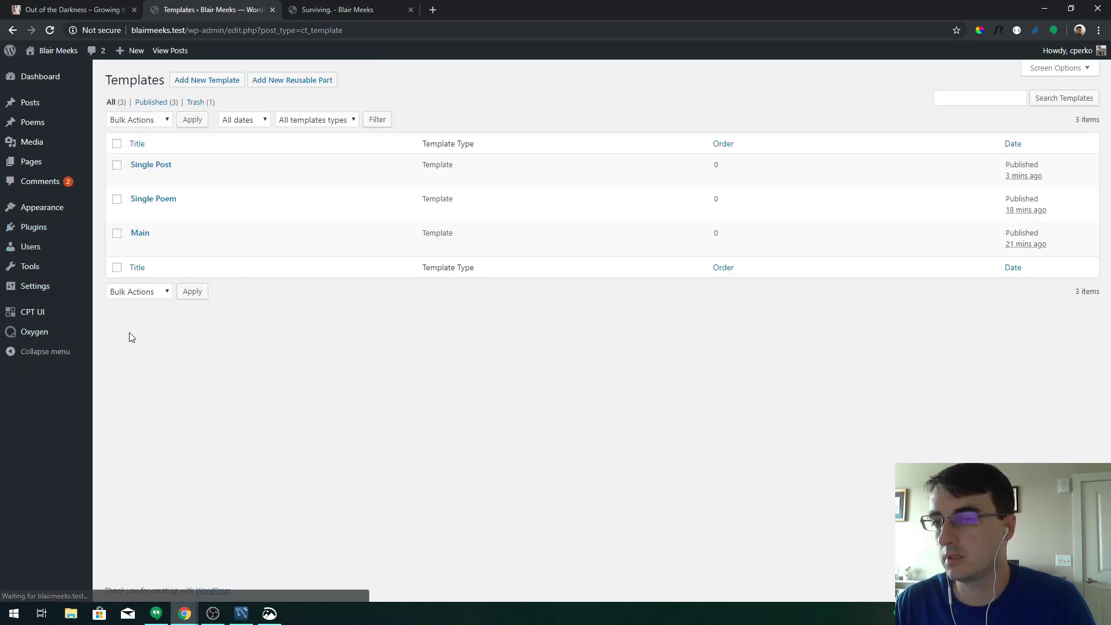
click(153, 166)
click(481, 246)
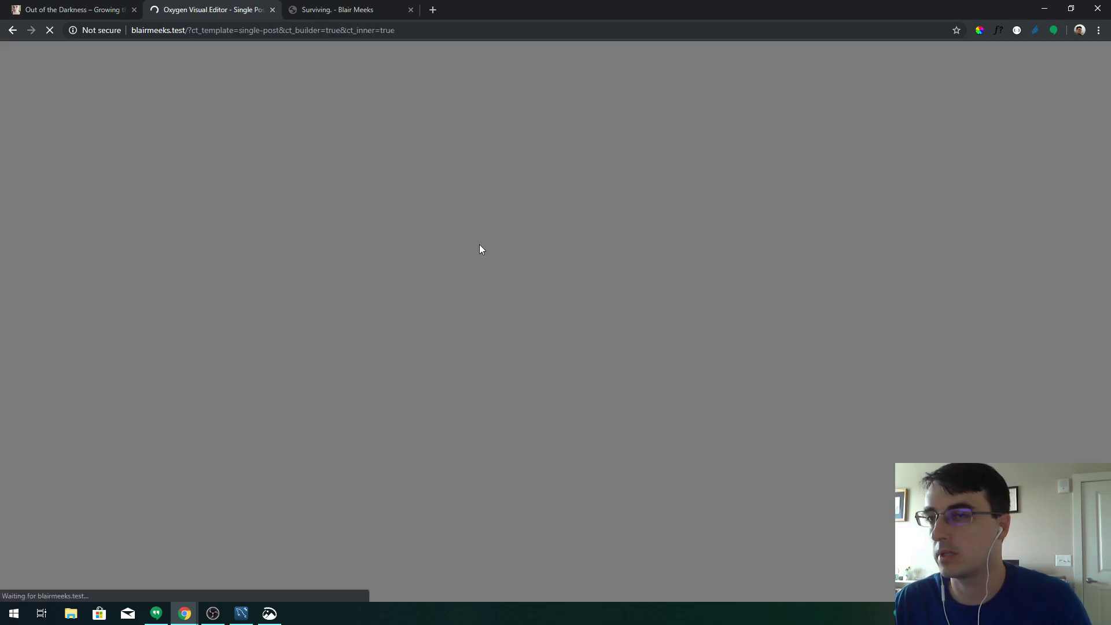
click(339, 6)
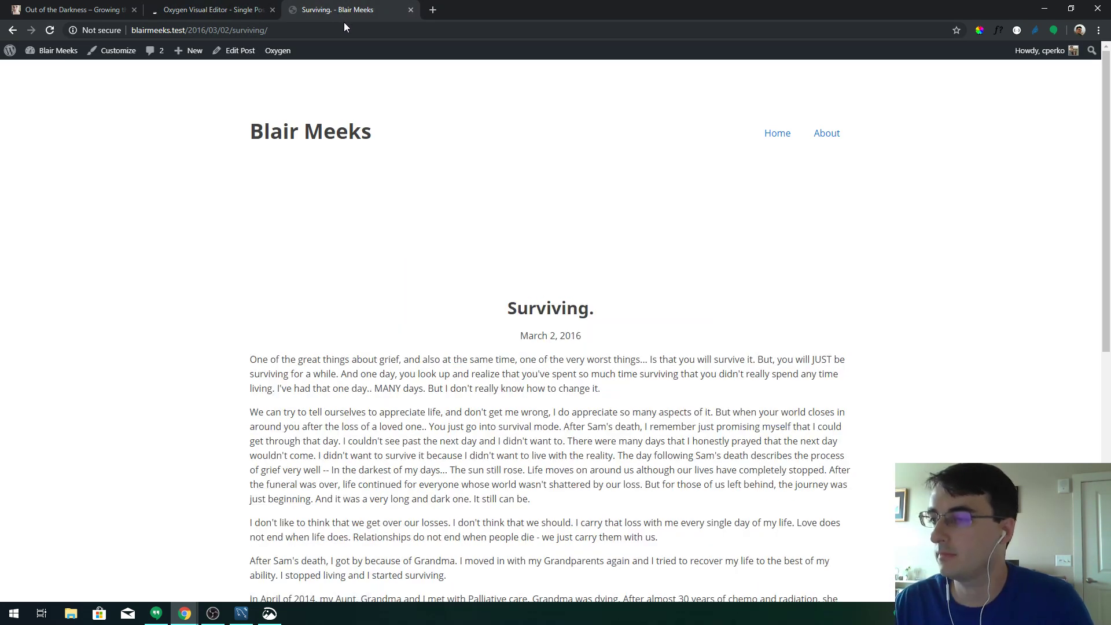
click(225, 3)
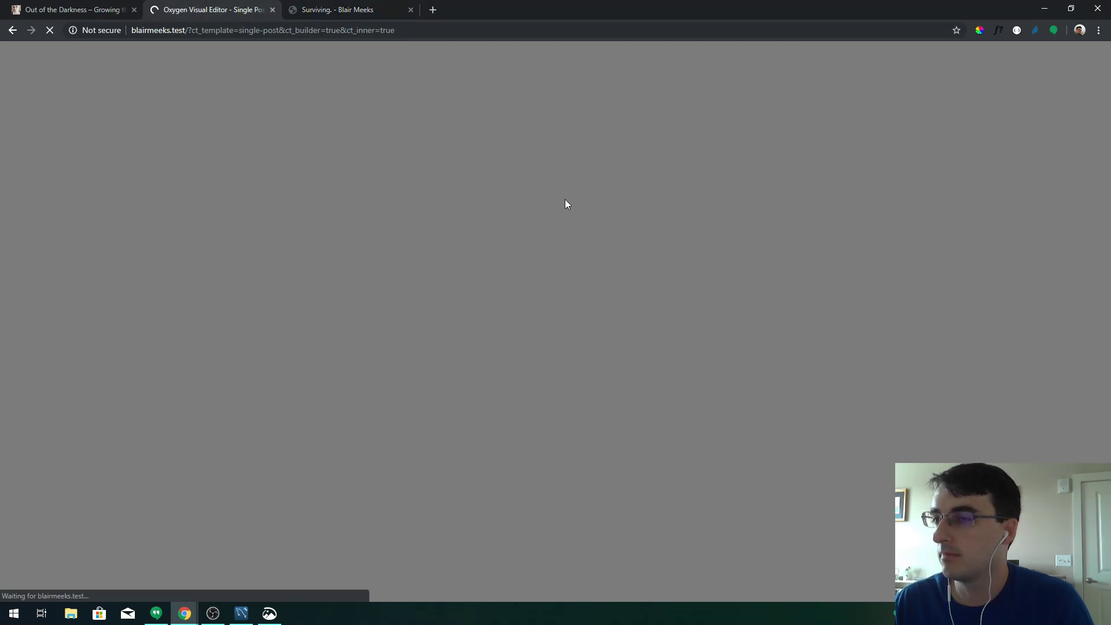
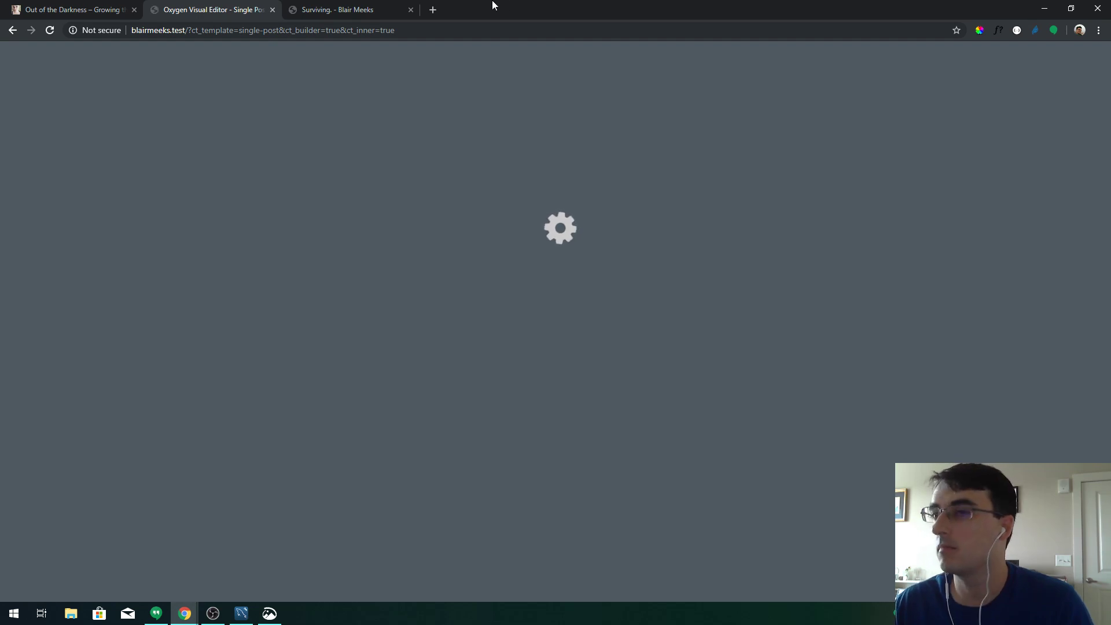
Reload the Oxygen editor so the Single Post template previews the Surviving. post again
key(F5)
click(607, 94)
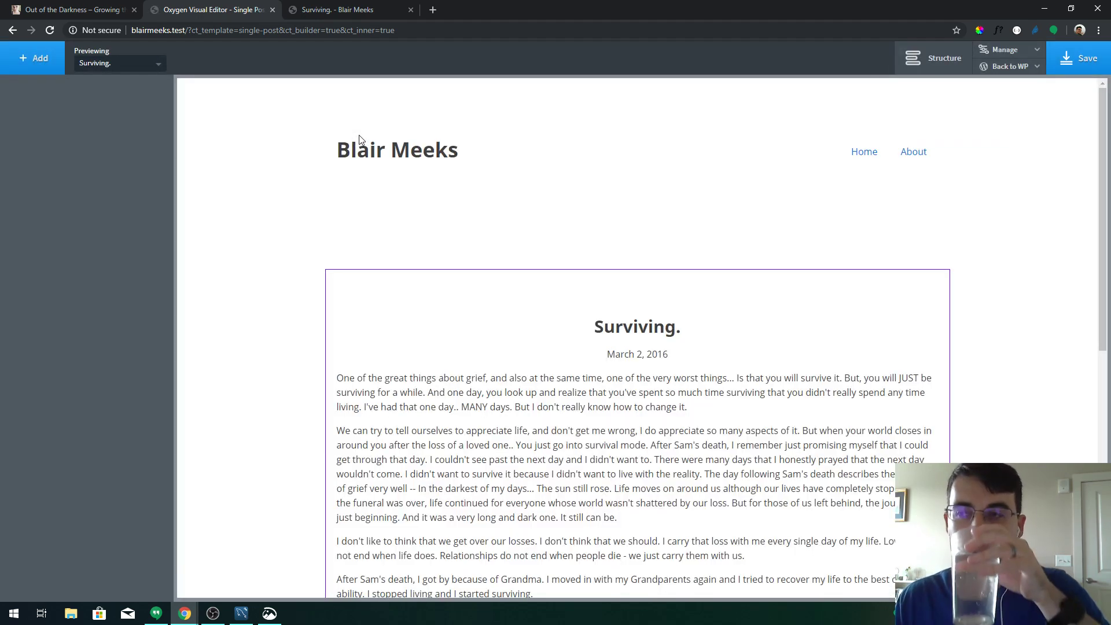
Set the Surviving. heading's bottom margin to 0
click(642, 331)
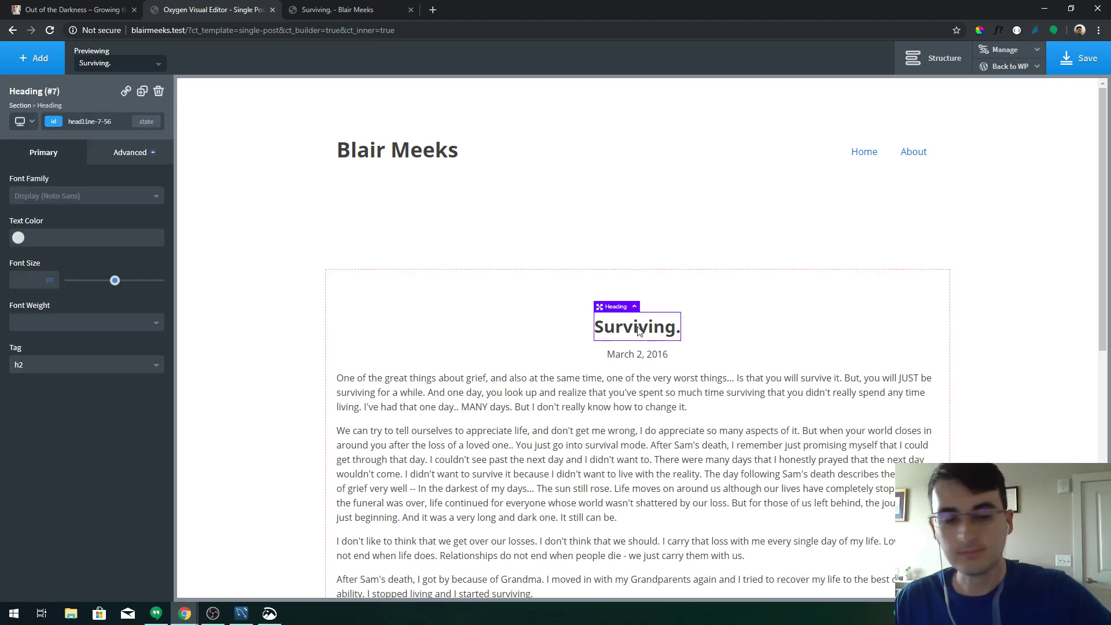
click(53, 122)
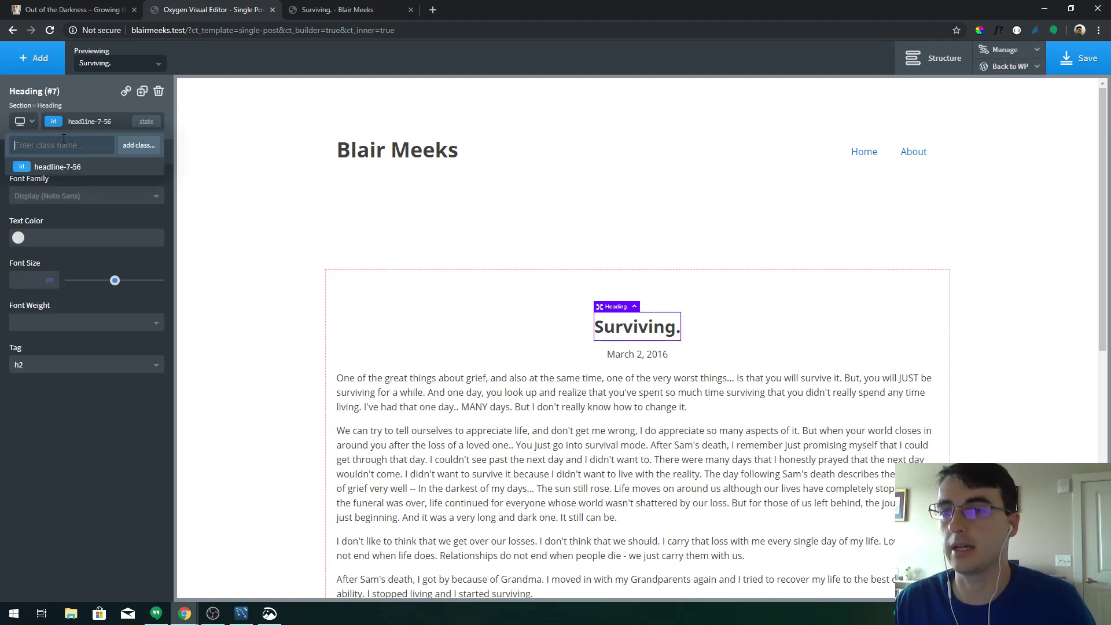
click(128, 153)
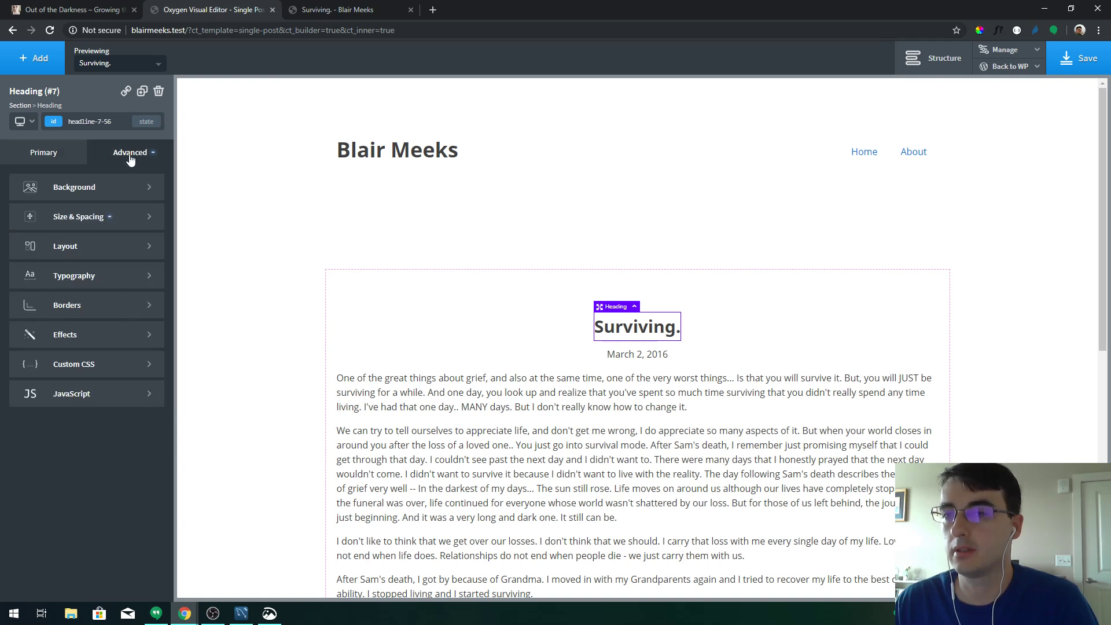
click(125, 219)
click(49, 180)
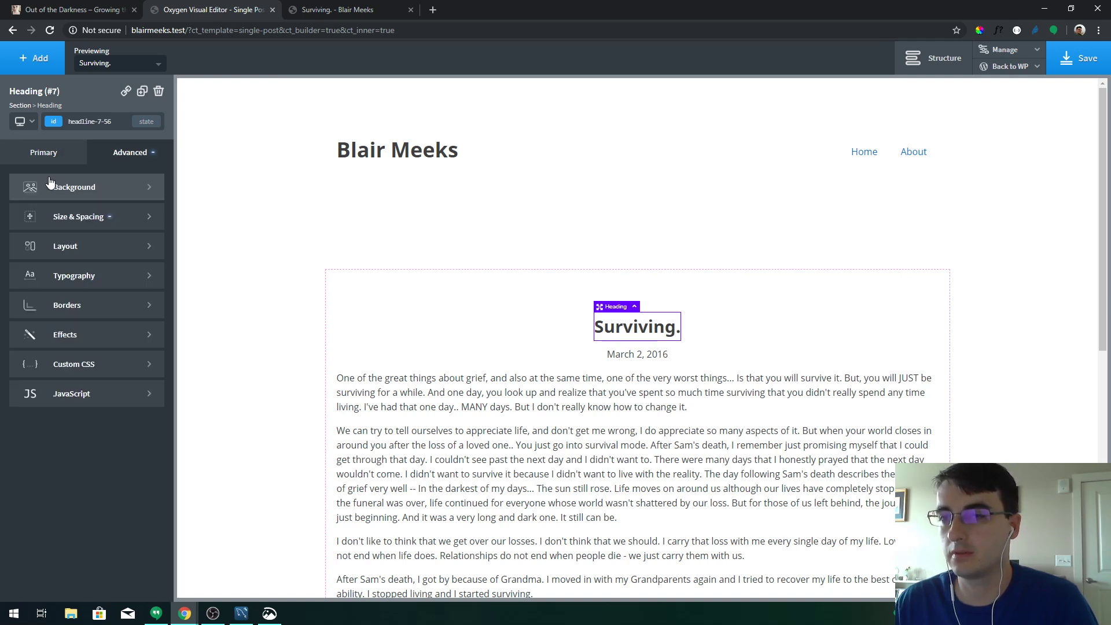
click(100, 223)
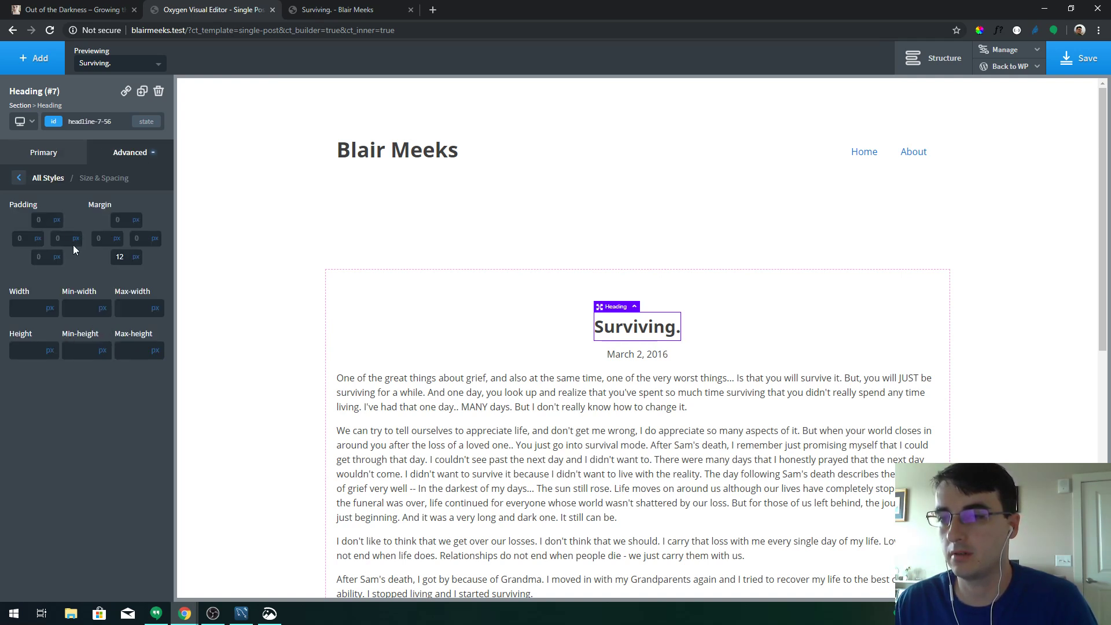
double_click(120, 257)
text(0)
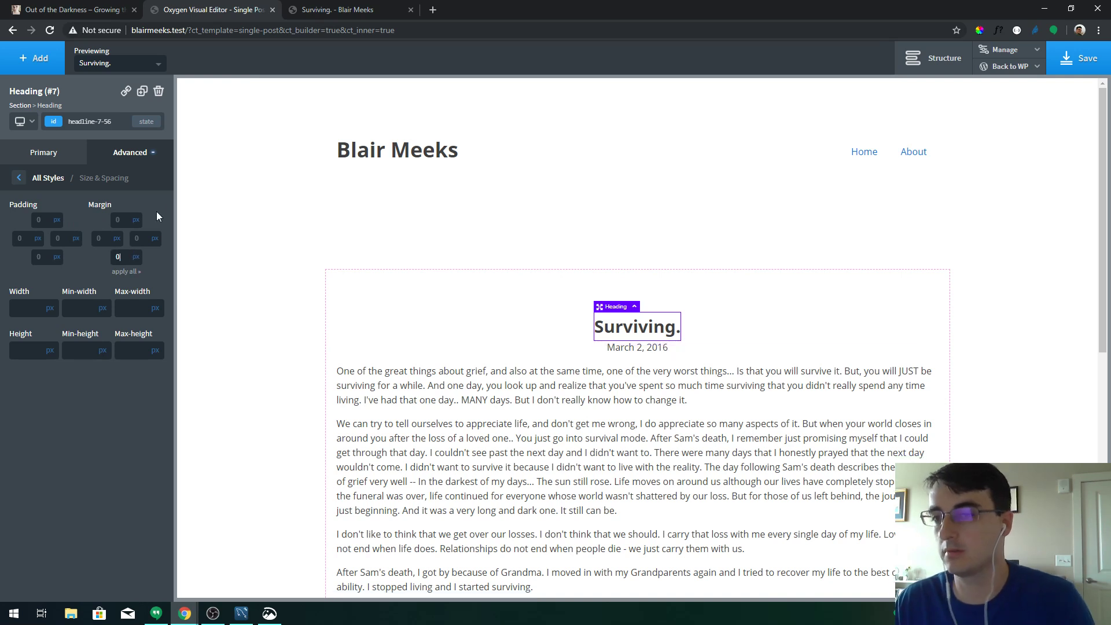
Give the Surviving. heading the class post-title
click(64, 158)
click(69, 122)
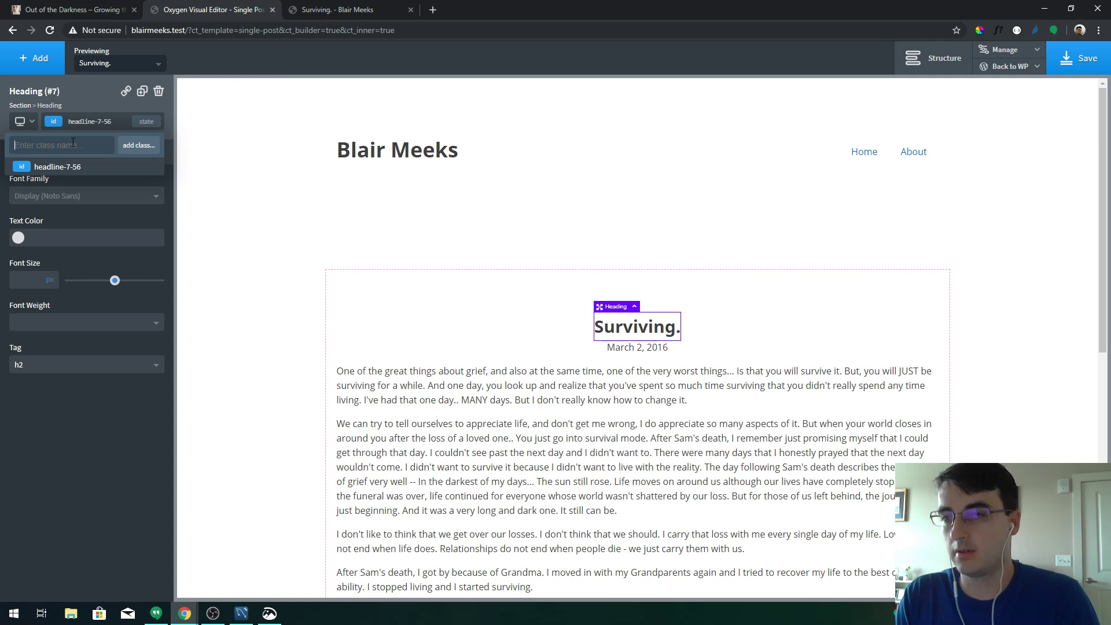
text(post-title)
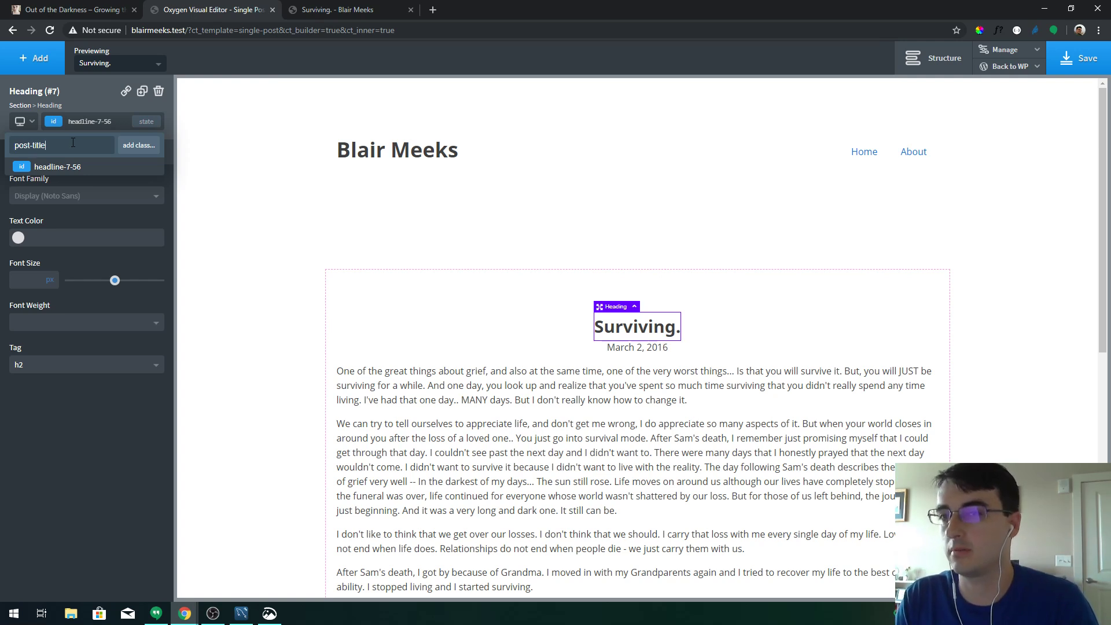
key(Return)
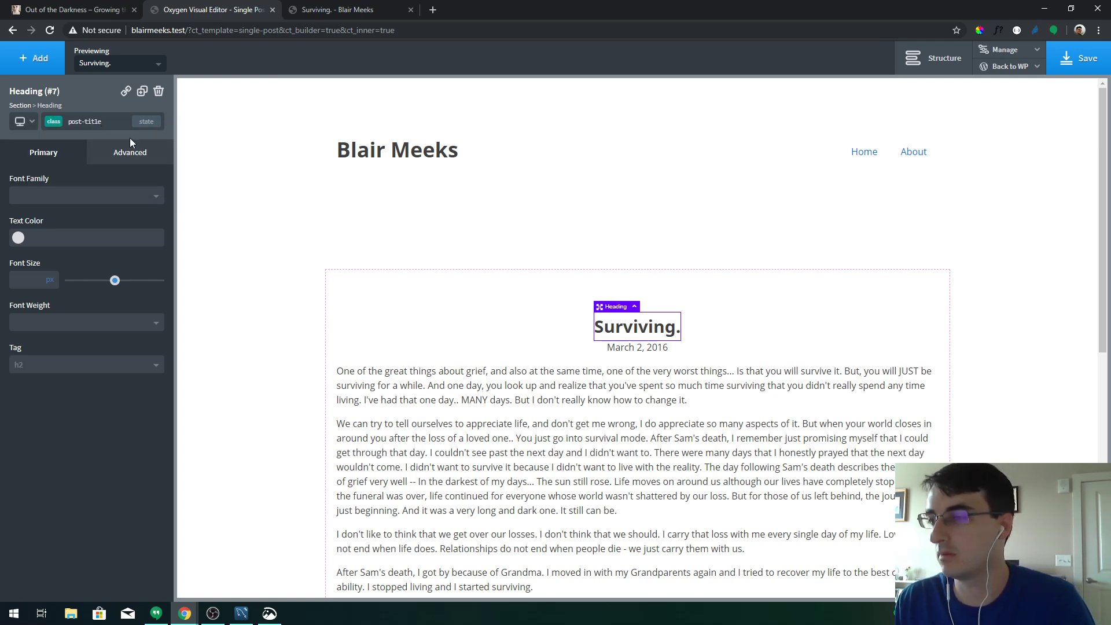
Give the March 2, 2016 date text the class post-date
click(638, 347)
click(70, 121)
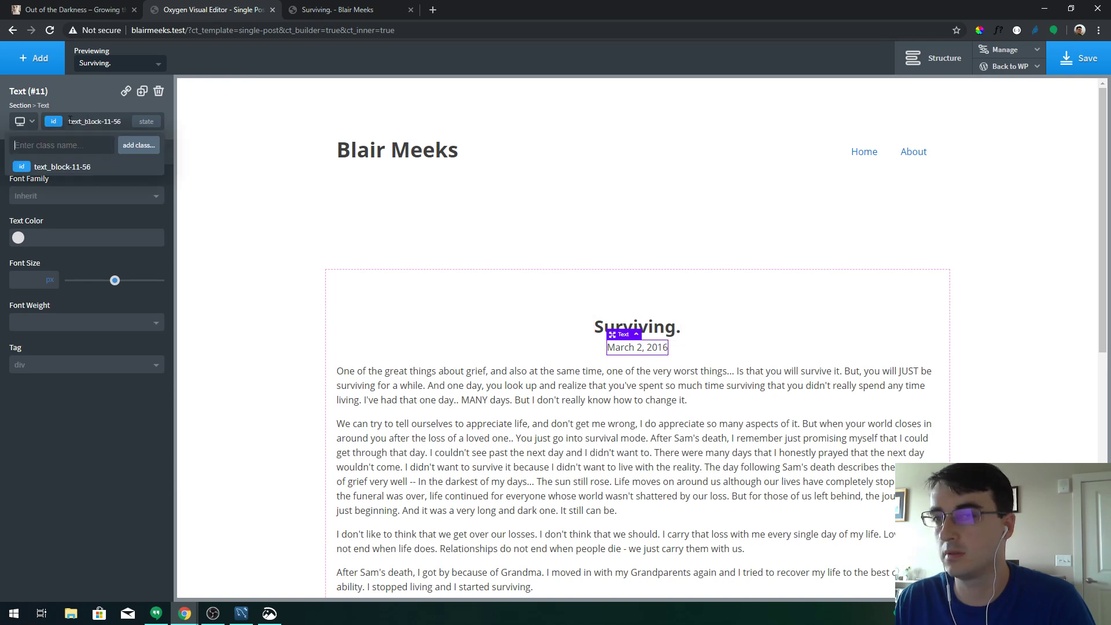
click(65, 121)
click(60, 124)
text(po)
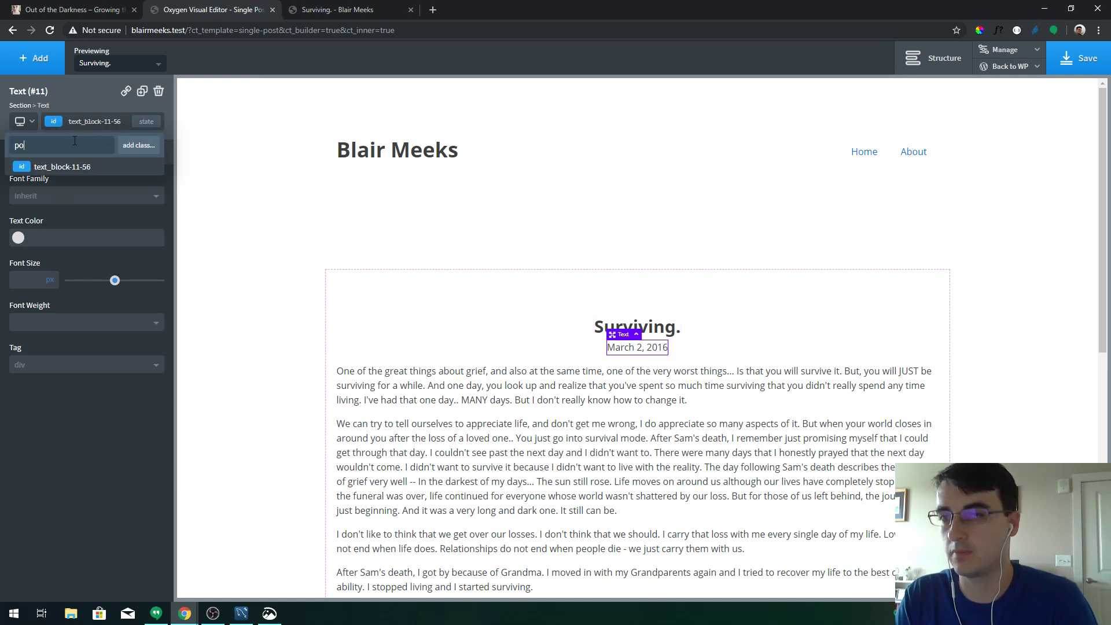
text(st-date)
key(Return)
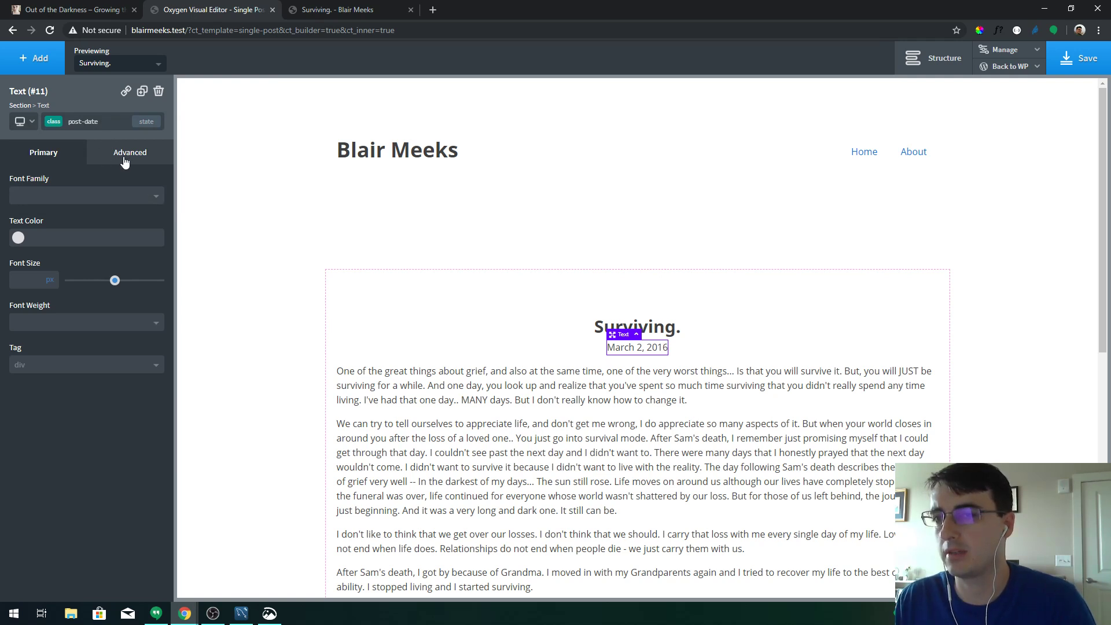
click(125, 160)
click(58, 160)
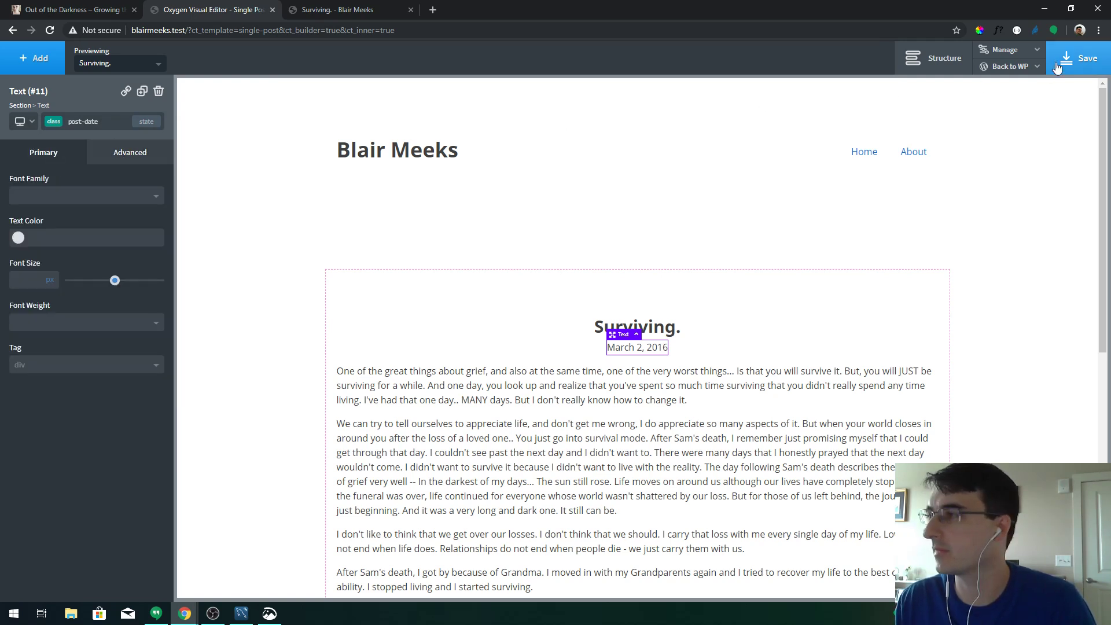
Save the Single Post template and go back to the WordPress admin
click(1071, 63)
click(996, 69)
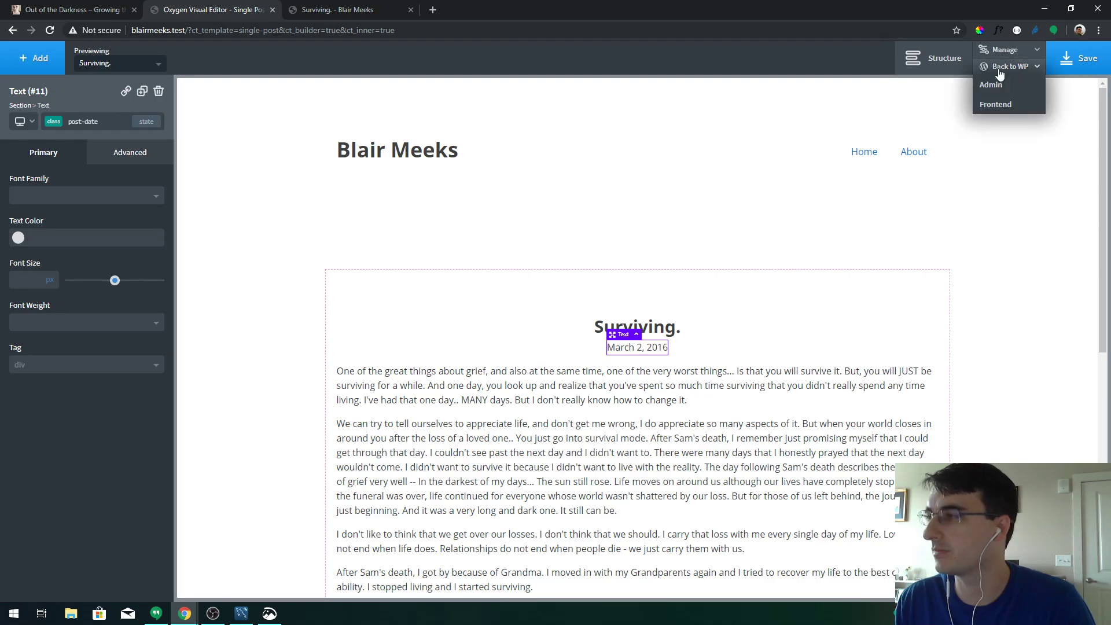
click(1004, 90)
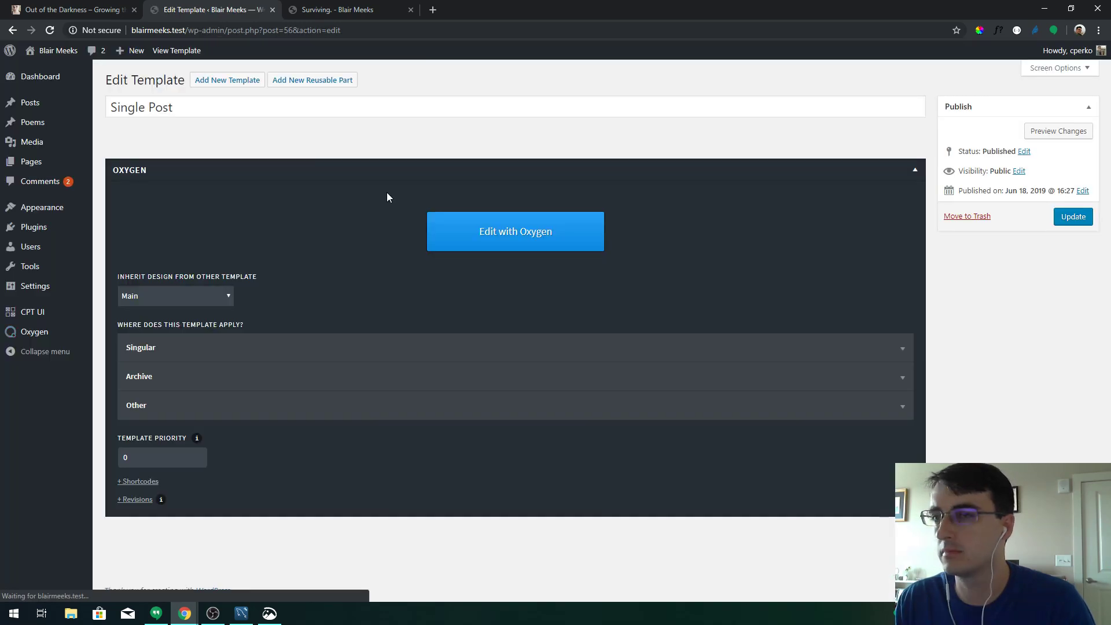
From the Oxygen Templates list, open the Single Poem template for editing
mouse_move(48, 335)
click(121, 350)
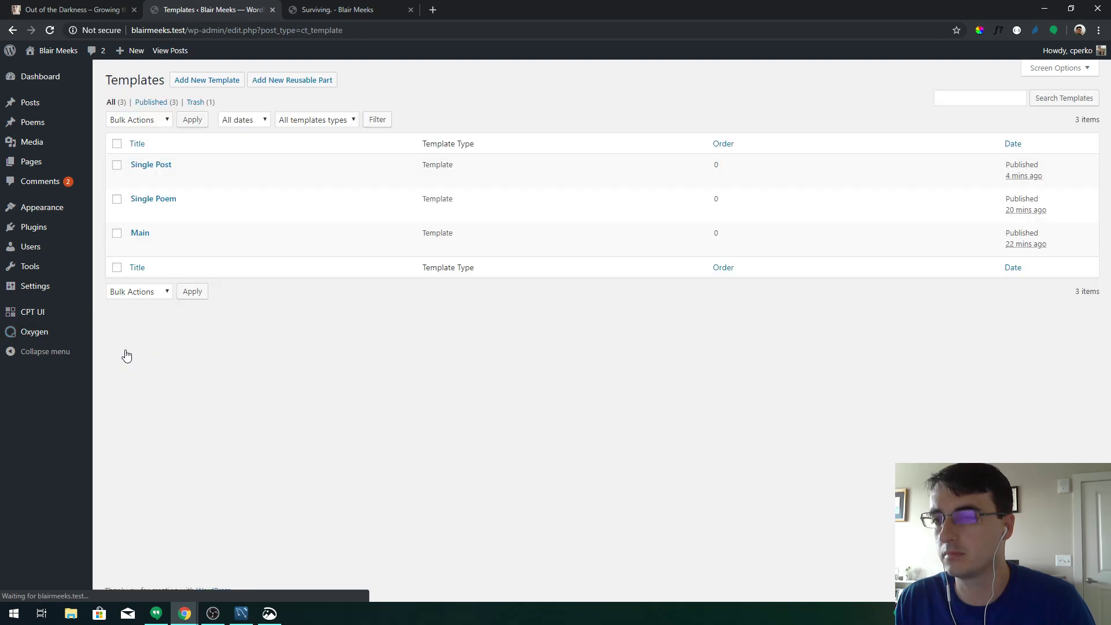
click(151, 201)
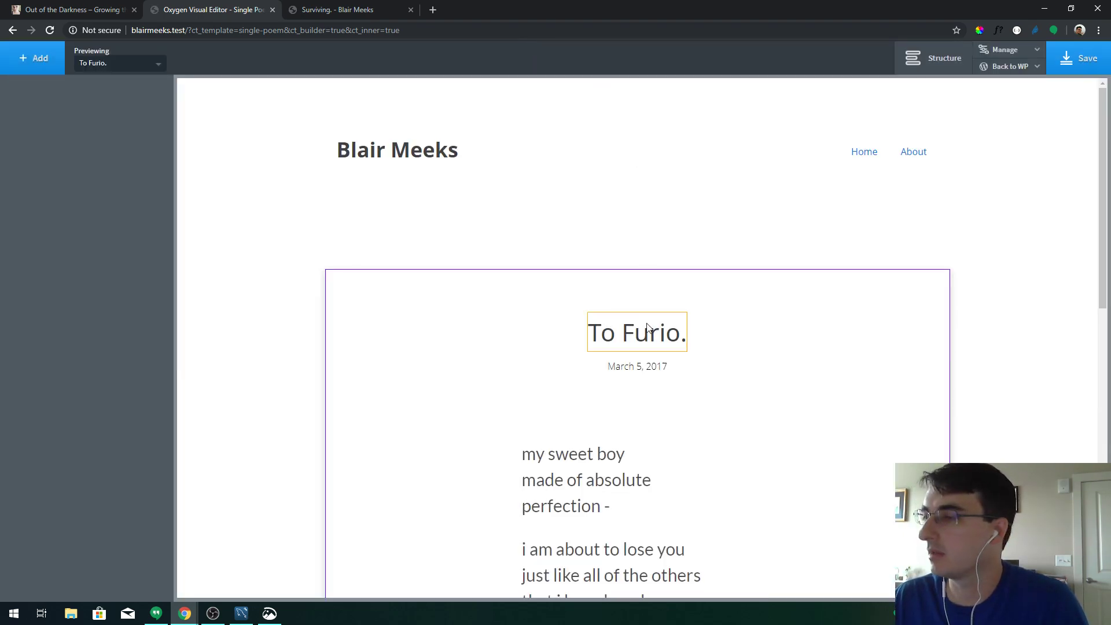
Give the post-title class on the To Furio. heading a bottom margin of 14
click(648, 328)
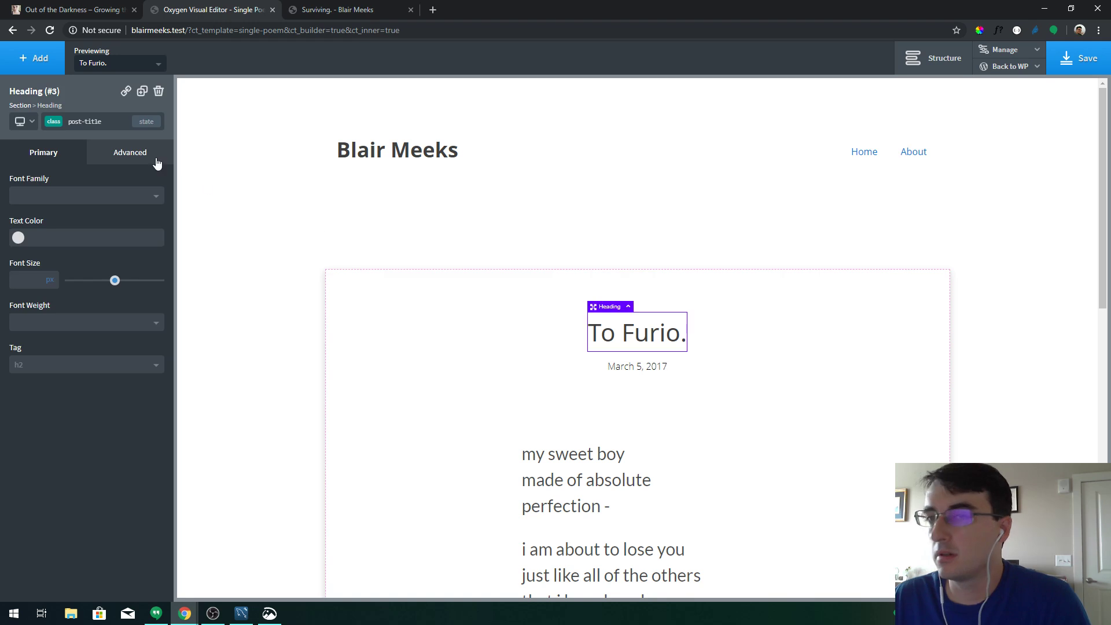
click(116, 155)
click(62, 154)
click(57, 126)
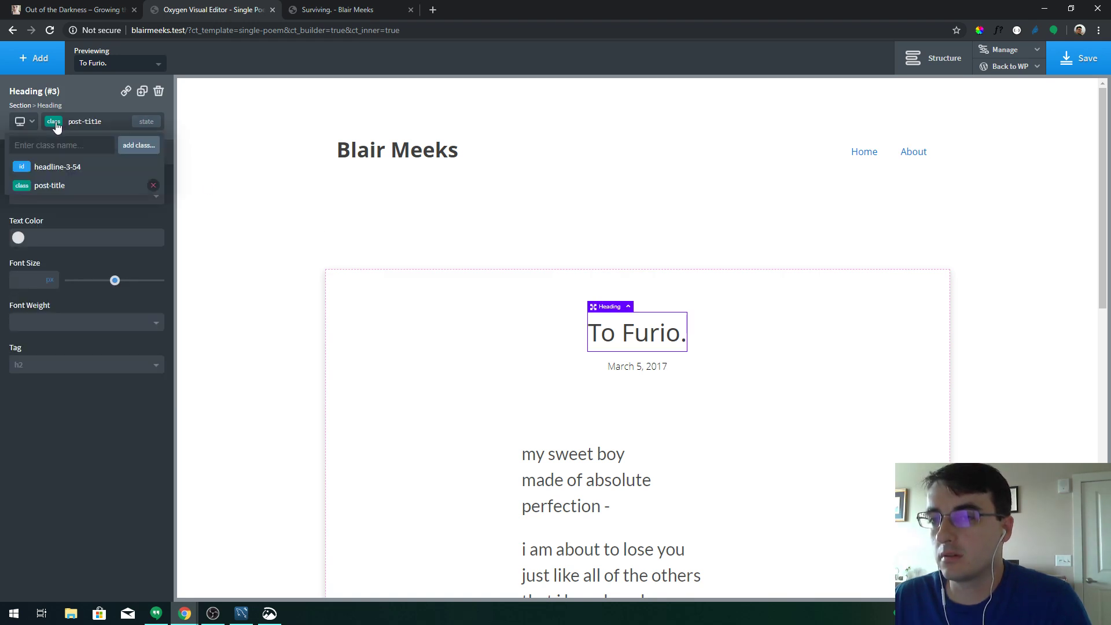
click(63, 168)
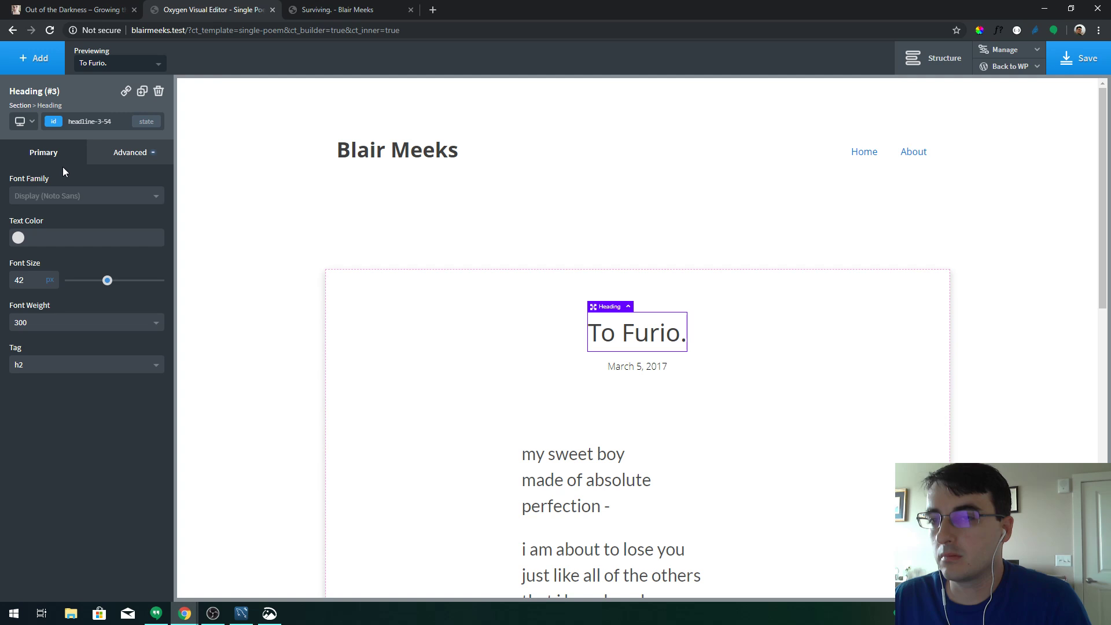
click(91, 161)
click(106, 216)
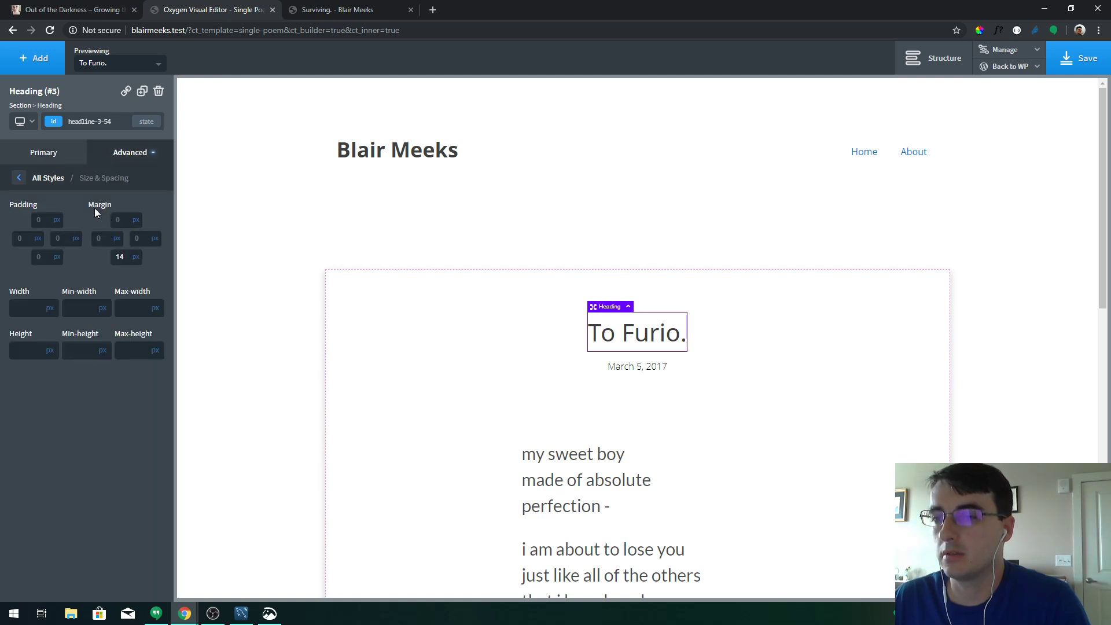
click(58, 127)
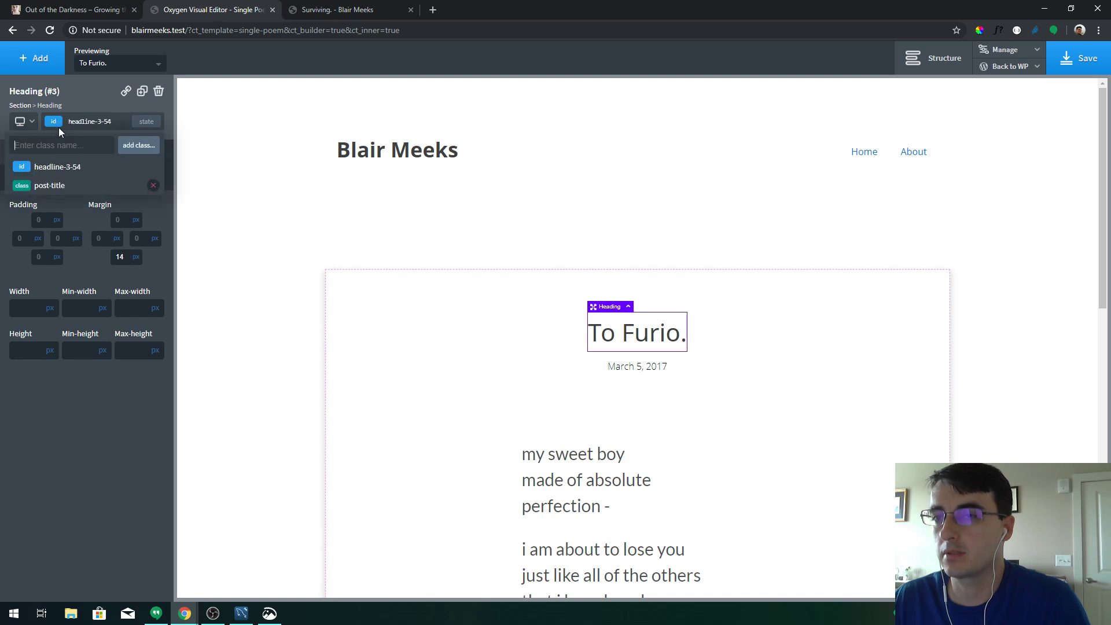
click(57, 185)
click(126, 260)
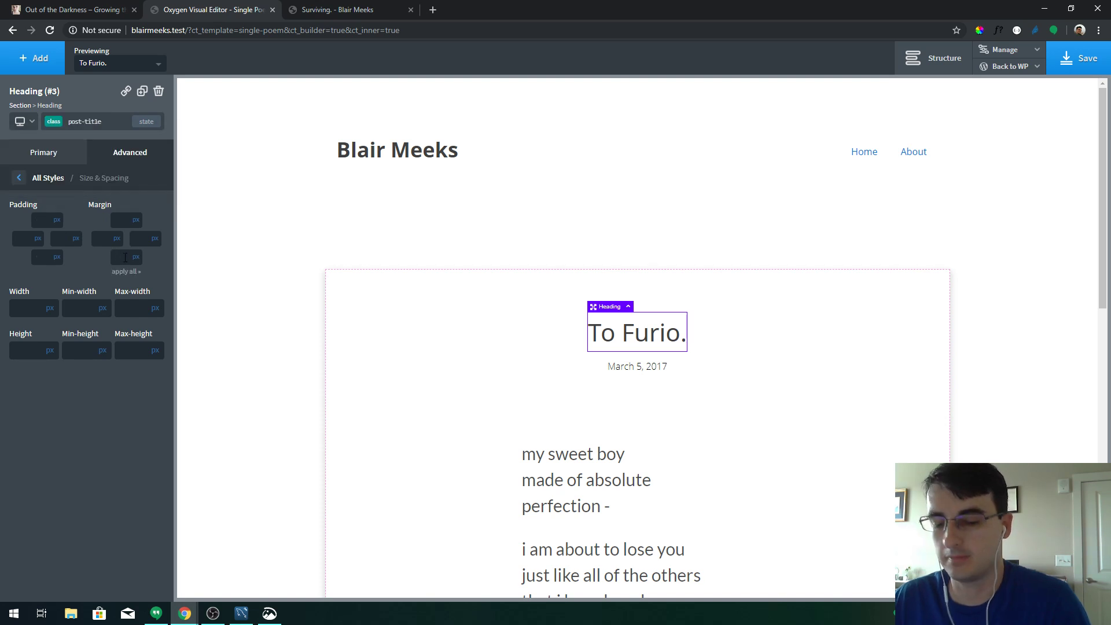
text(14)
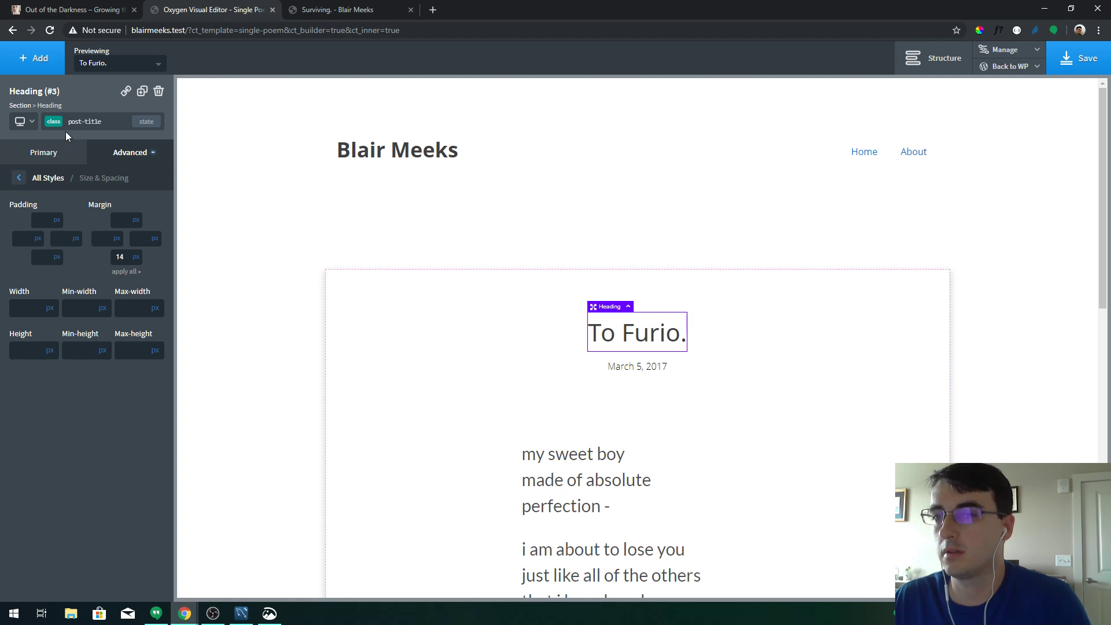
Give the post-title class a 42 px font size
click(65, 124)
click(58, 165)
click(58, 159)
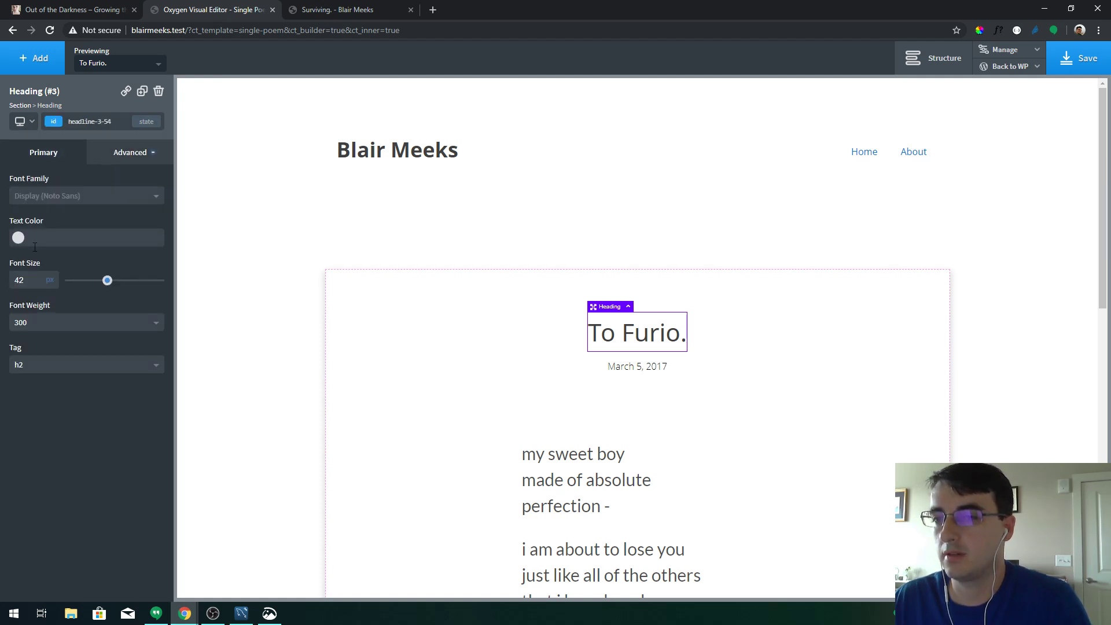
click(54, 124)
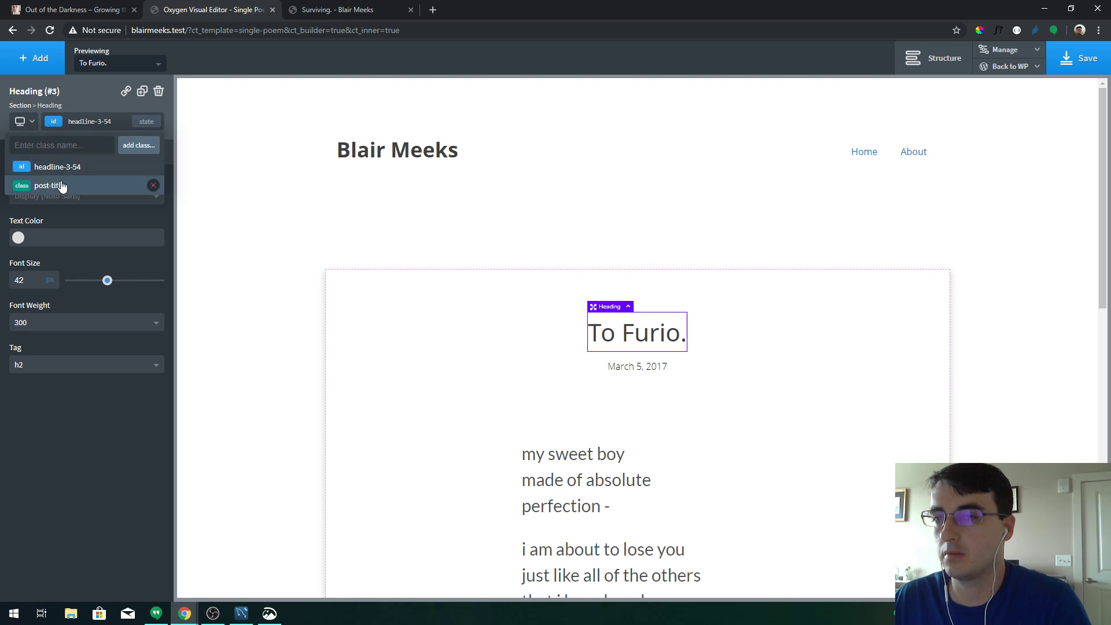
click(46, 186)
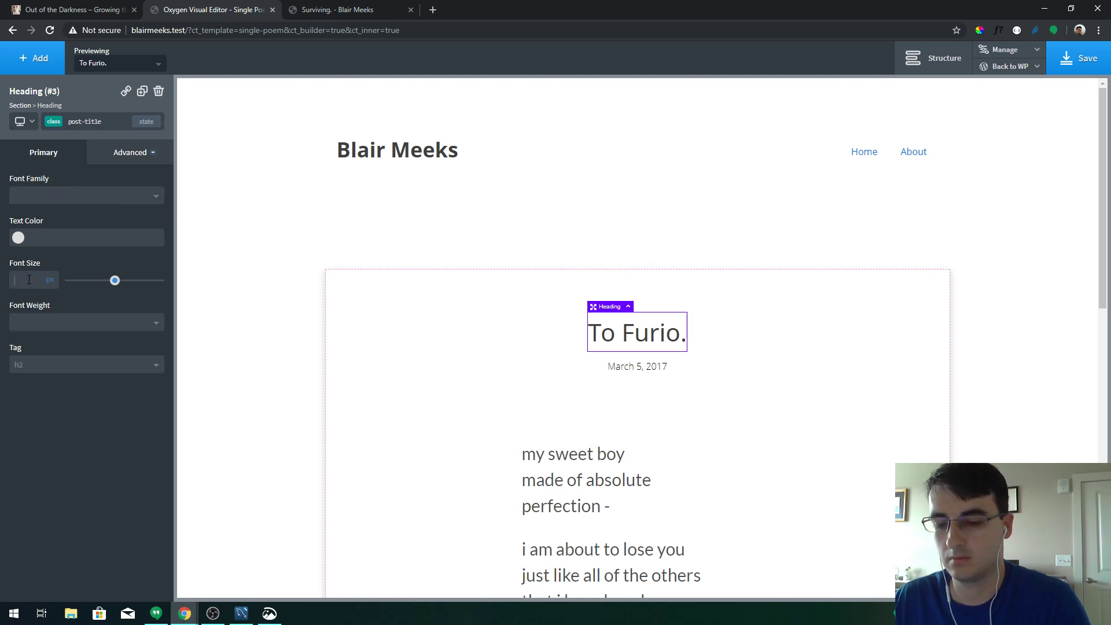
text(42)
click(54, 123)
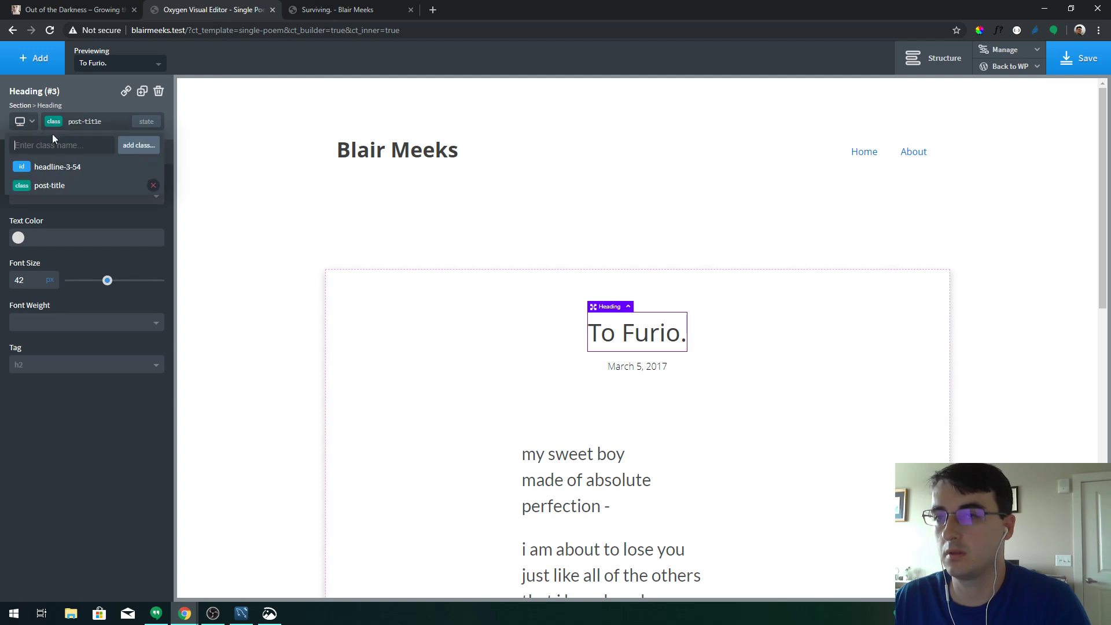
click(51, 166)
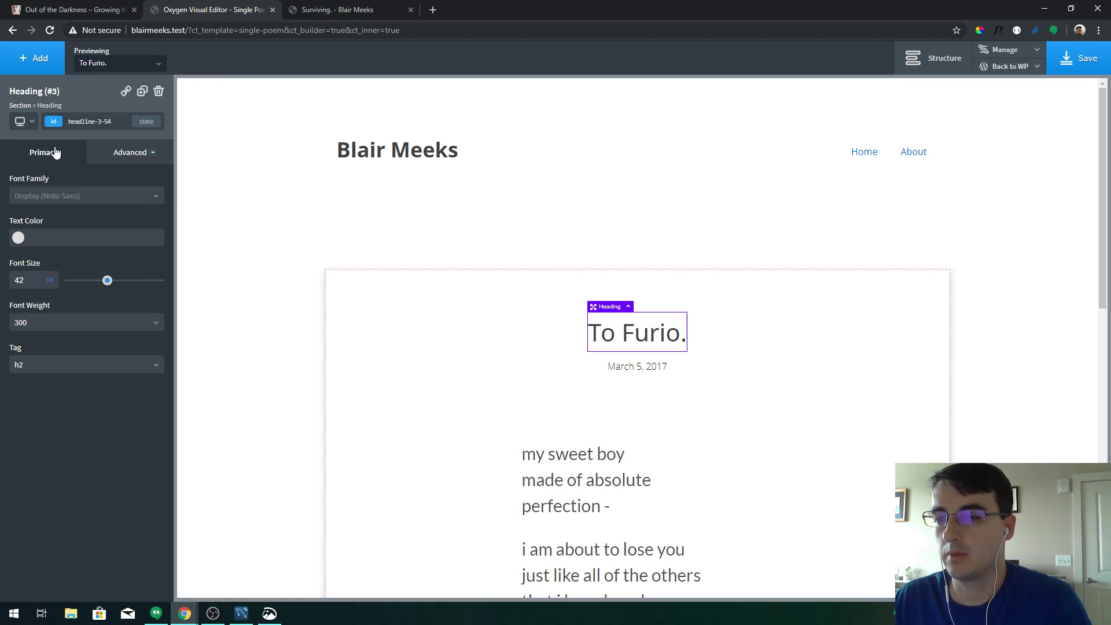
click(53, 123)
click(51, 180)
Set the post-title class font weight to 300, keeping the h2 heading tag
click(38, 323)
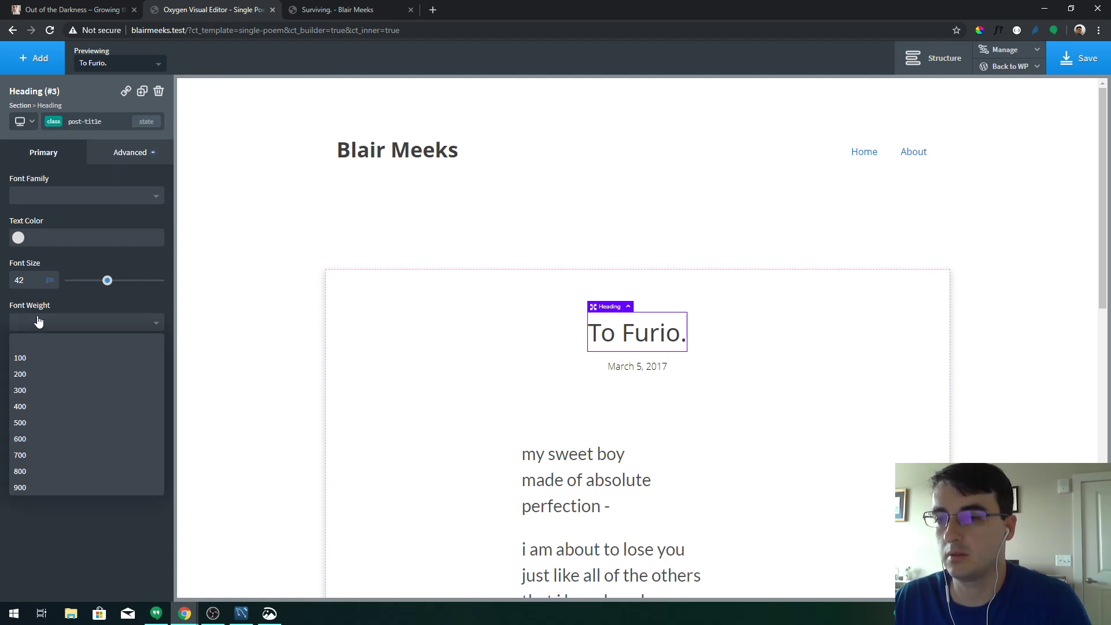
click(25, 390)
click(40, 370)
click(37, 397)
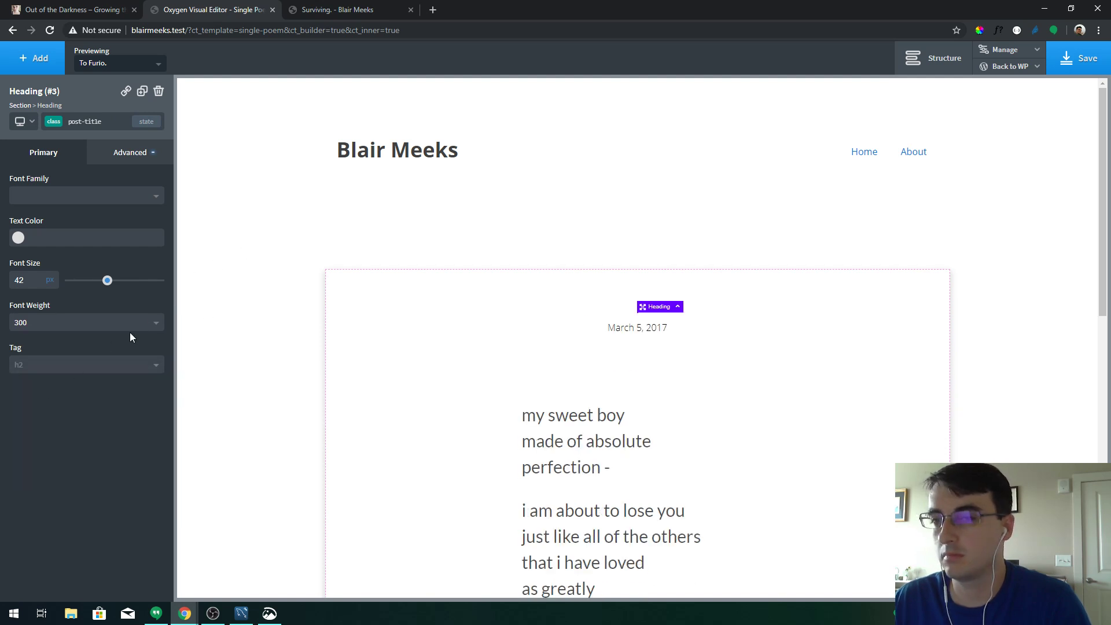
click(100, 368)
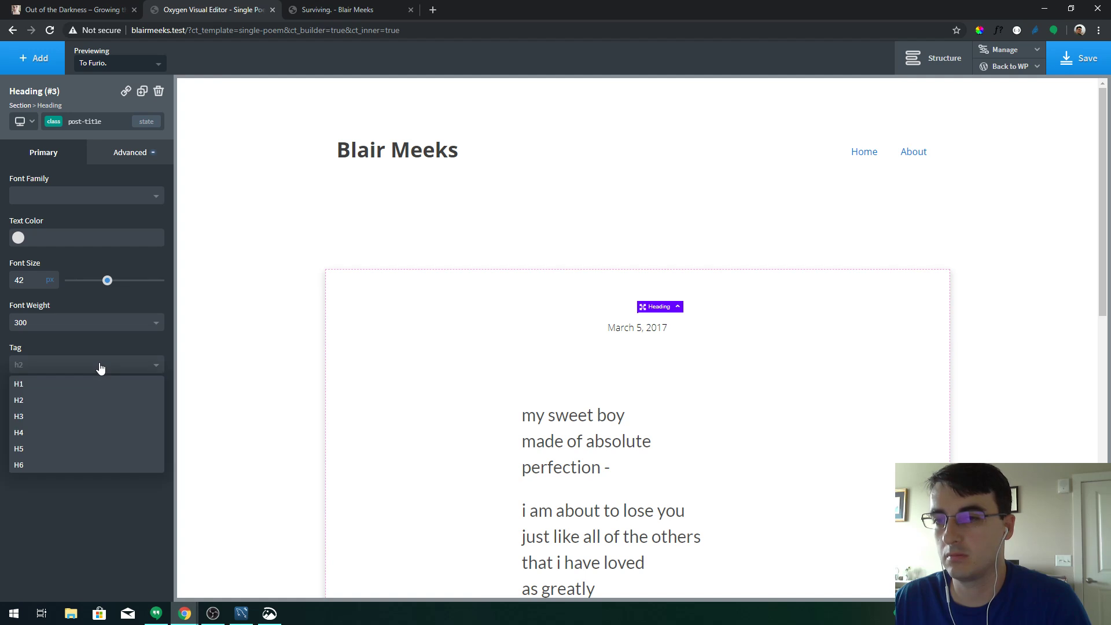
click(59, 396)
click(56, 370)
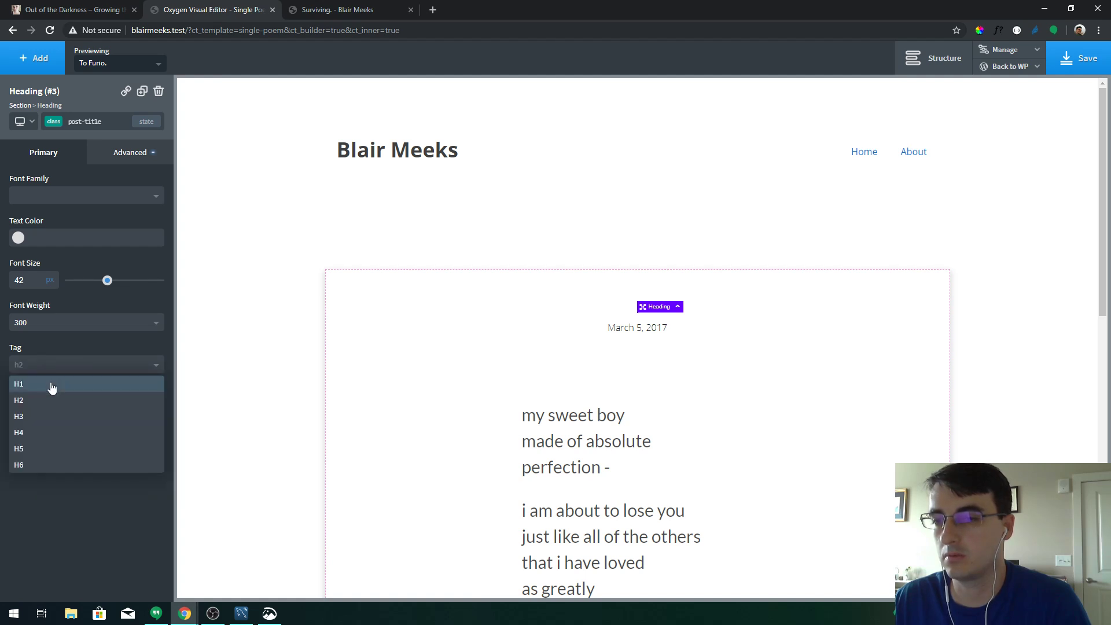
click(51, 383)
click(53, 372)
click(55, 399)
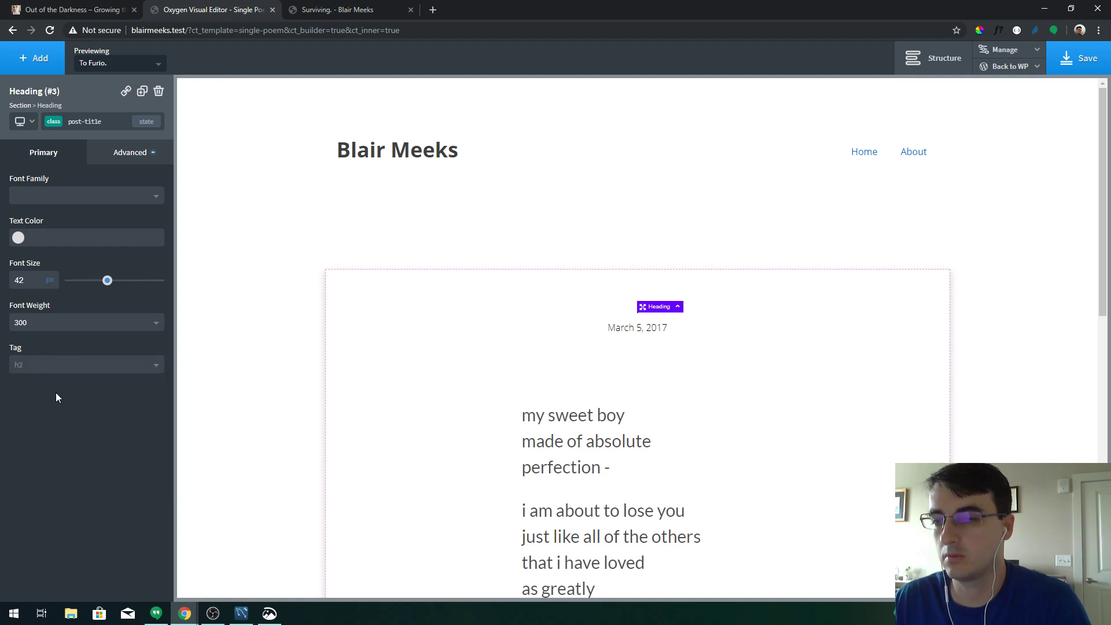
Confirm the post-title class keeps the h2 tag and save the Single Poem template
click(55, 121)
click(57, 164)
click(53, 121)
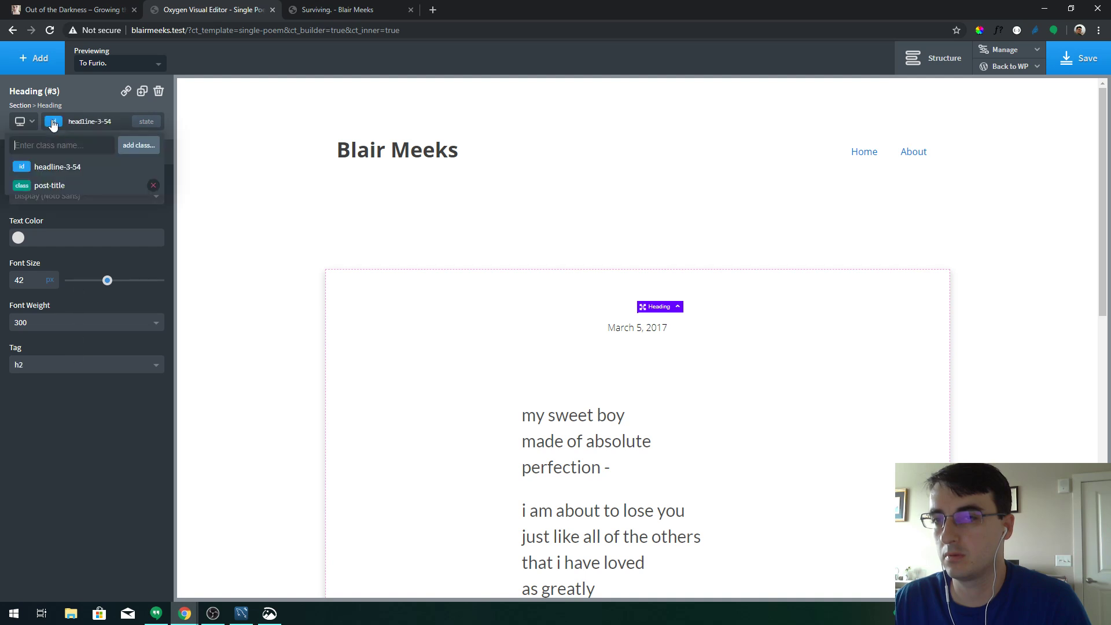
click(57, 184)
click(130, 367)
click(129, 365)
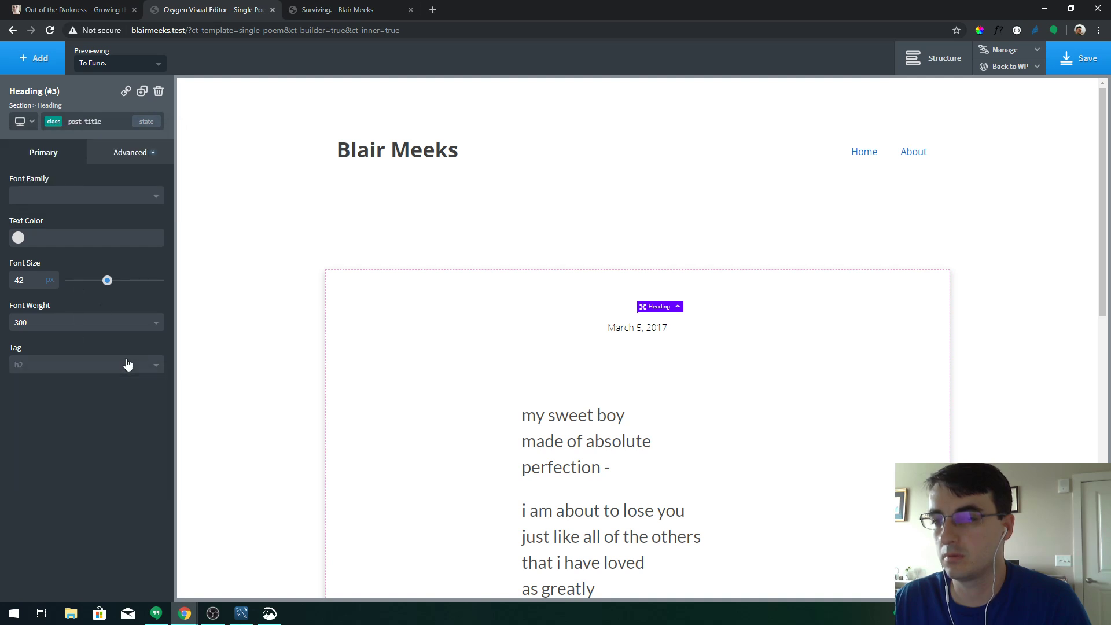
click(1075, 57)
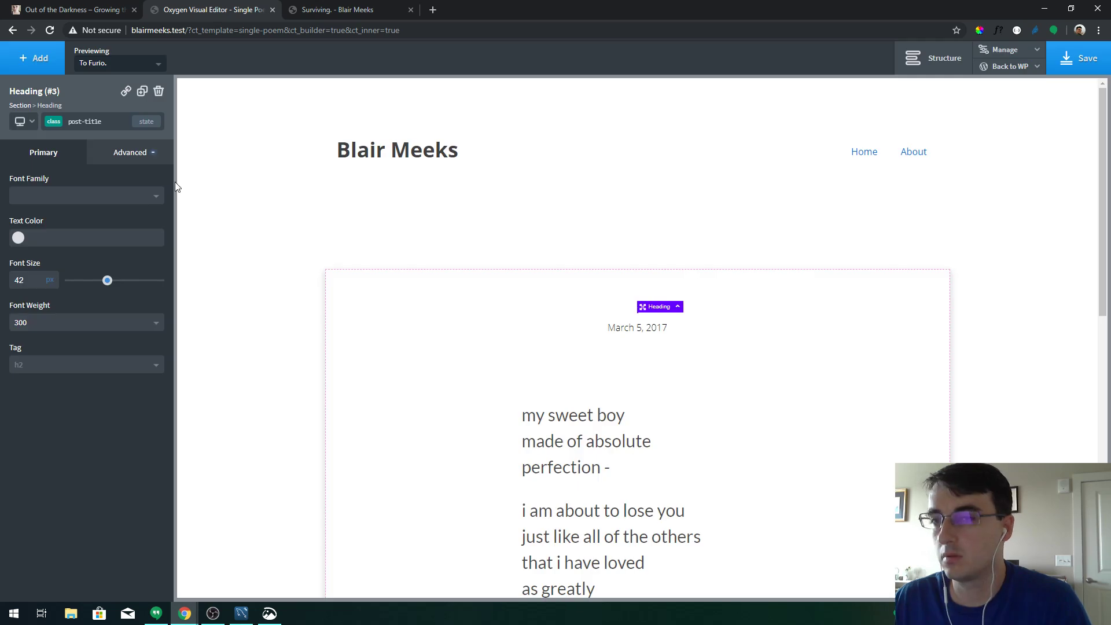
click(124, 162)
click(90, 216)
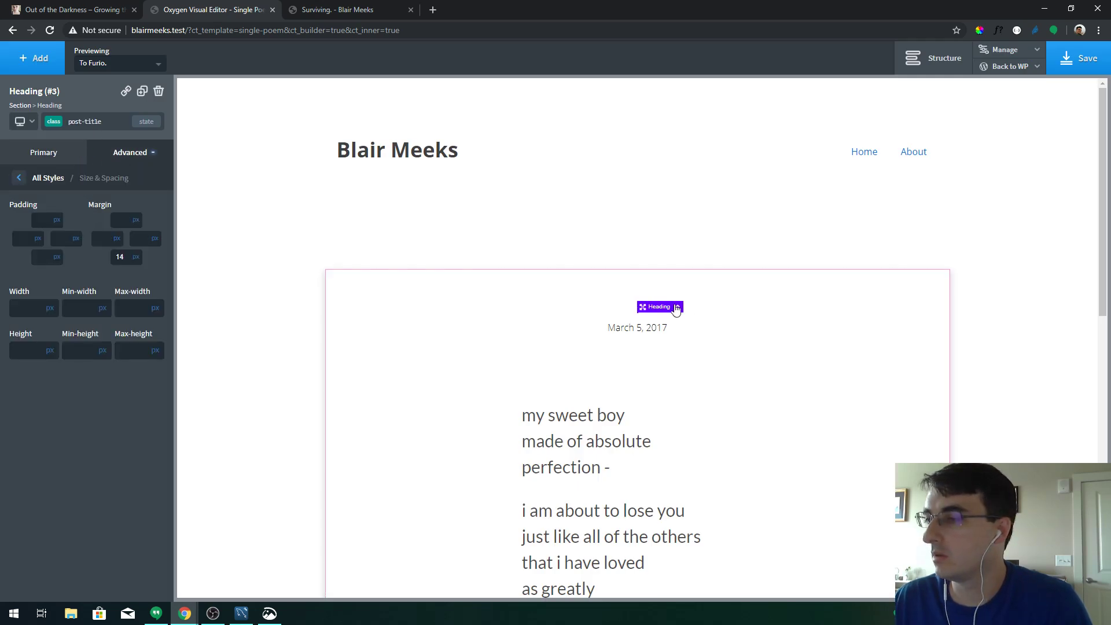
Inspect the heading, its inner span and enclosing section in the structure tree
click(913, 64)
click(966, 170)
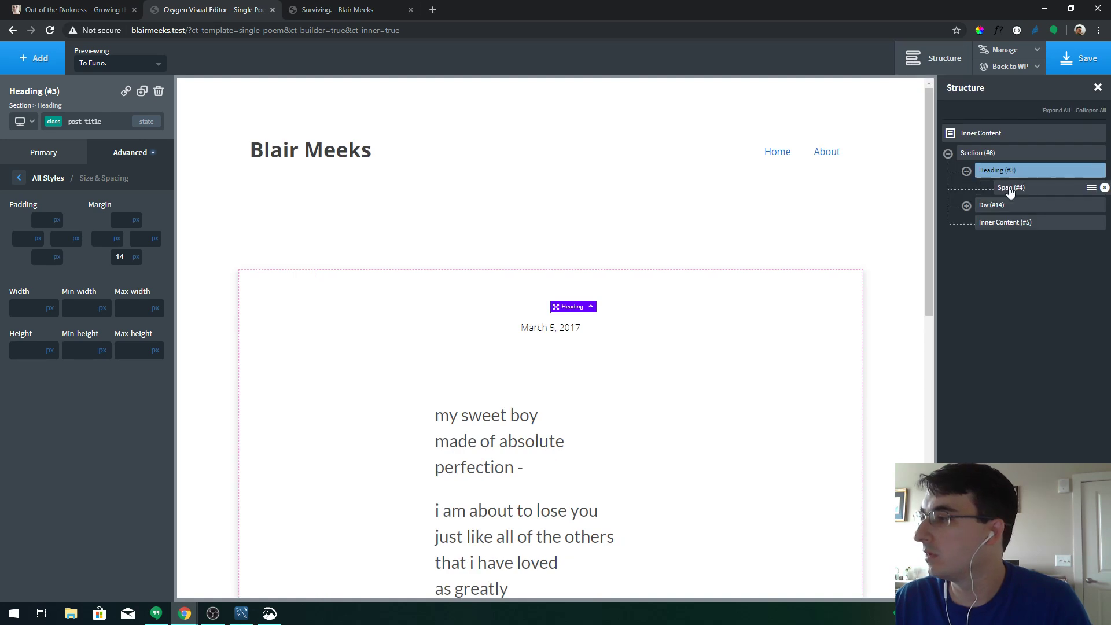
click(1011, 188)
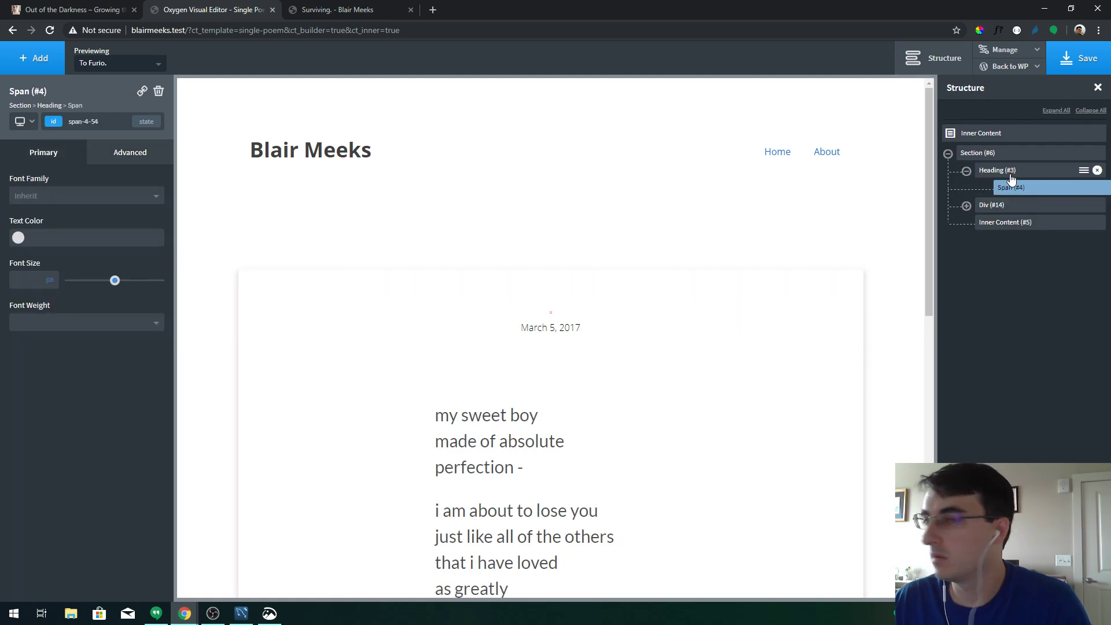
click(1011, 172)
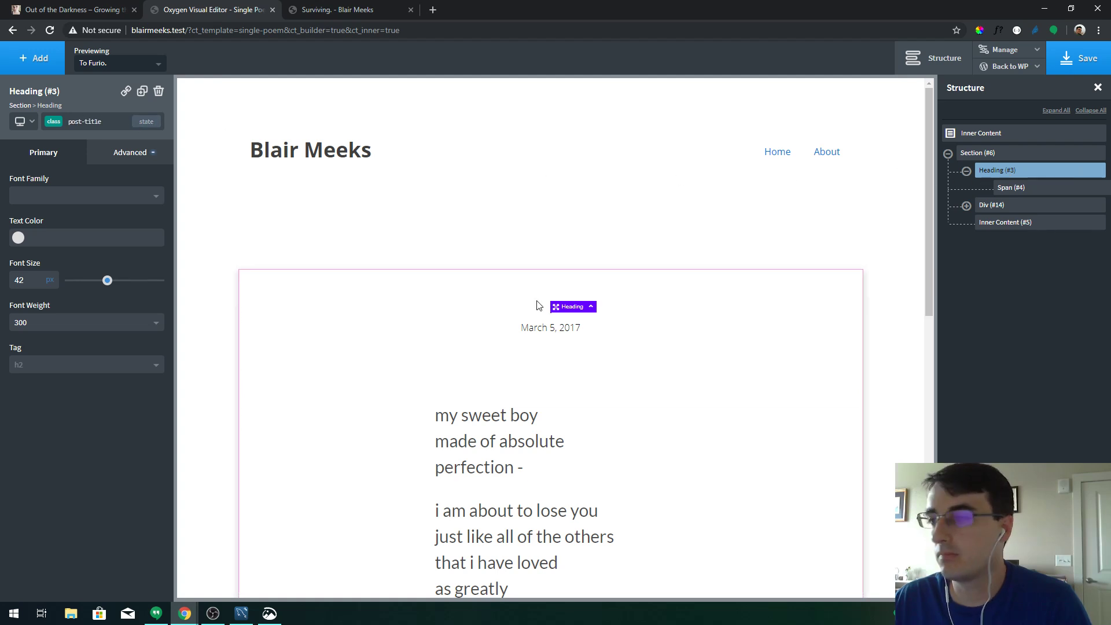
click(591, 307)
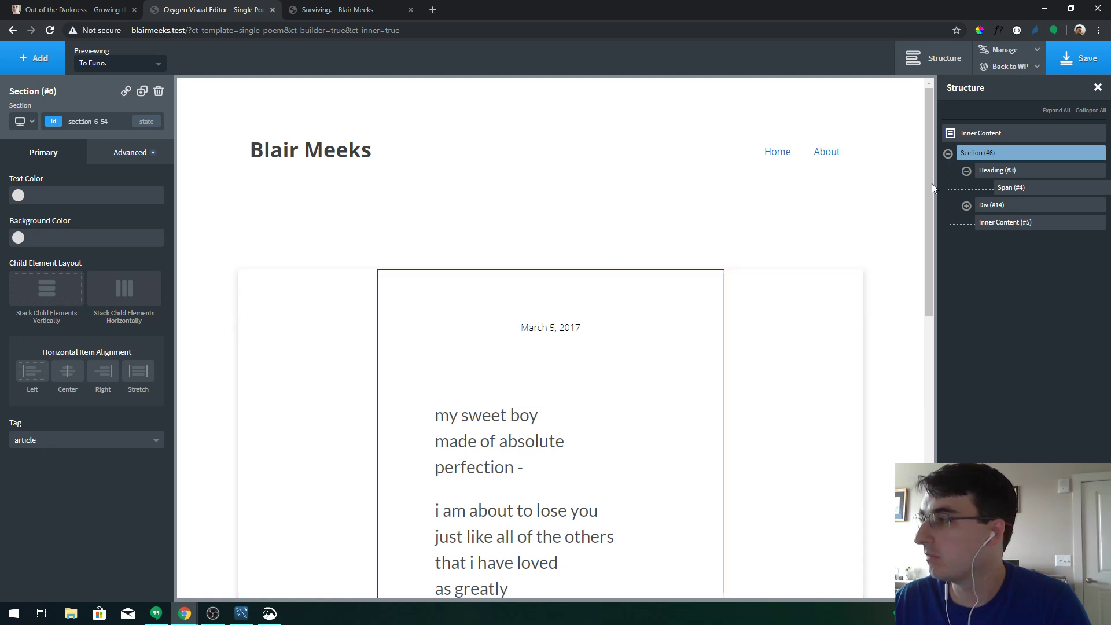
click(1010, 172)
click(1017, 190)
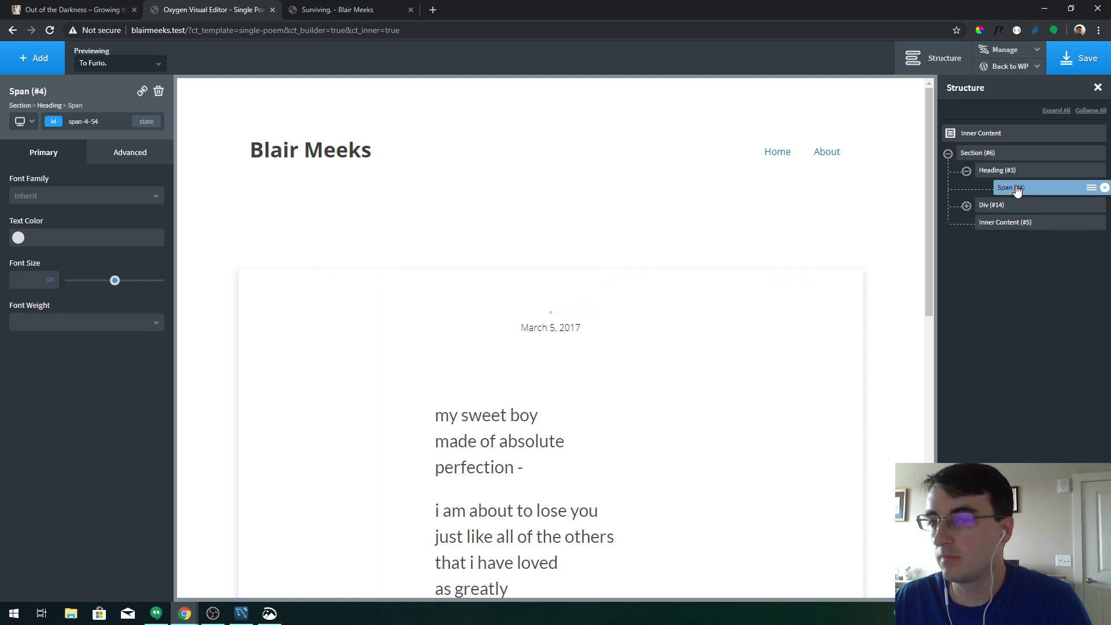
click(551, 317)
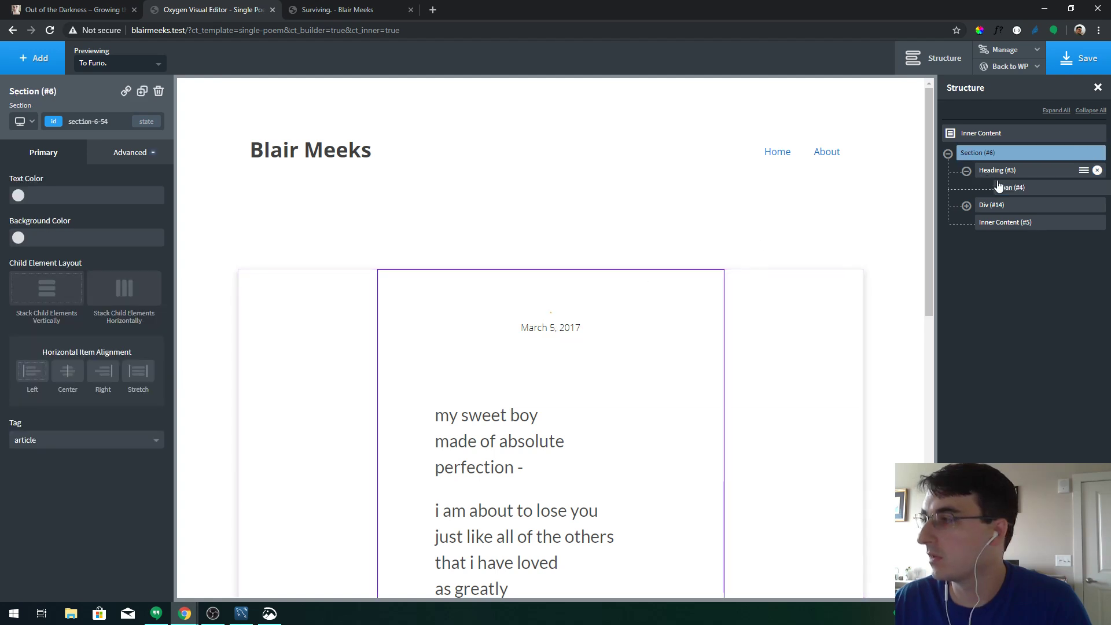
mouse_move(999, 186)
mouse_down()
mouse_move(1072, 191)
mouse_move(998, 188)
mouse_move(991, 212)
mouse_move(995, 173)
mouse_up()
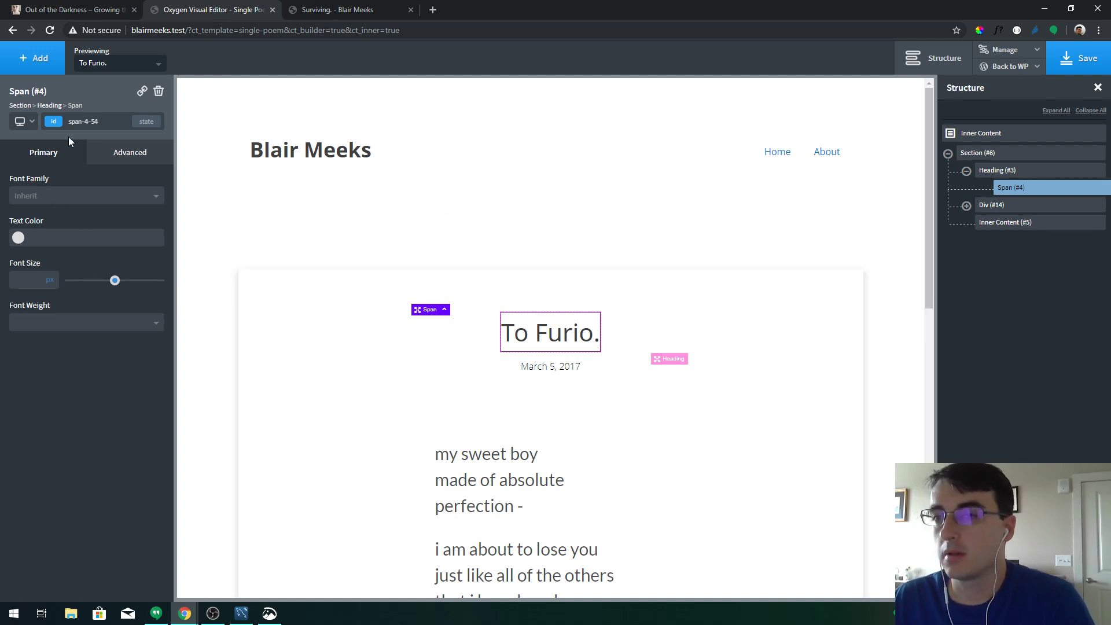
click(1017, 175)
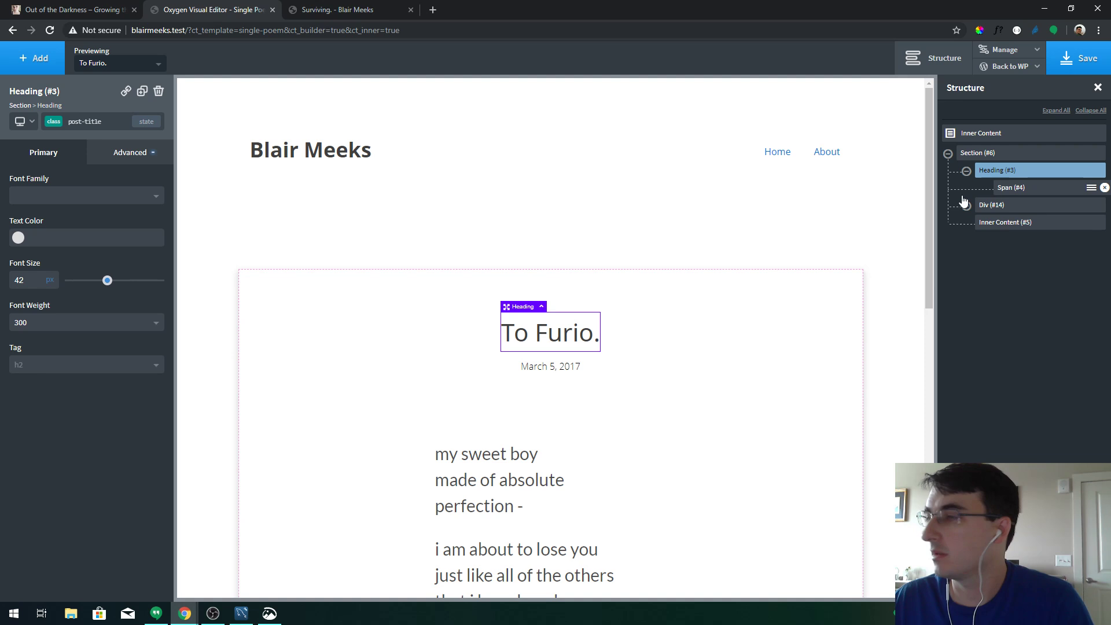
Compare the heading's id and post-title class typography, then save the template
click(53, 121)
click(93, 165)
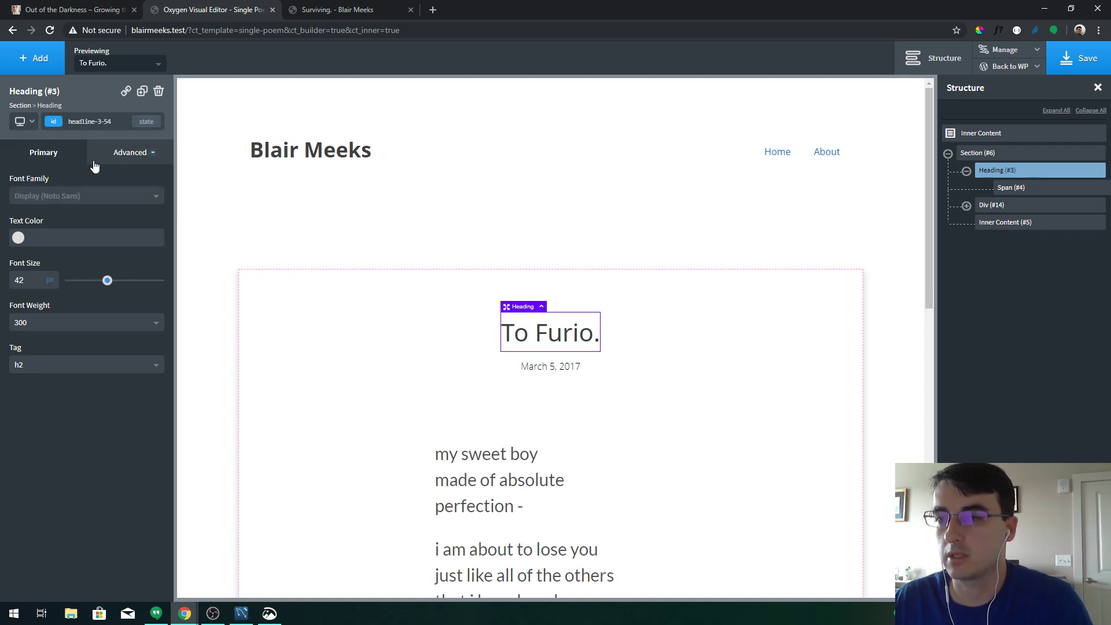
click(114, 156)
click(99, 277)
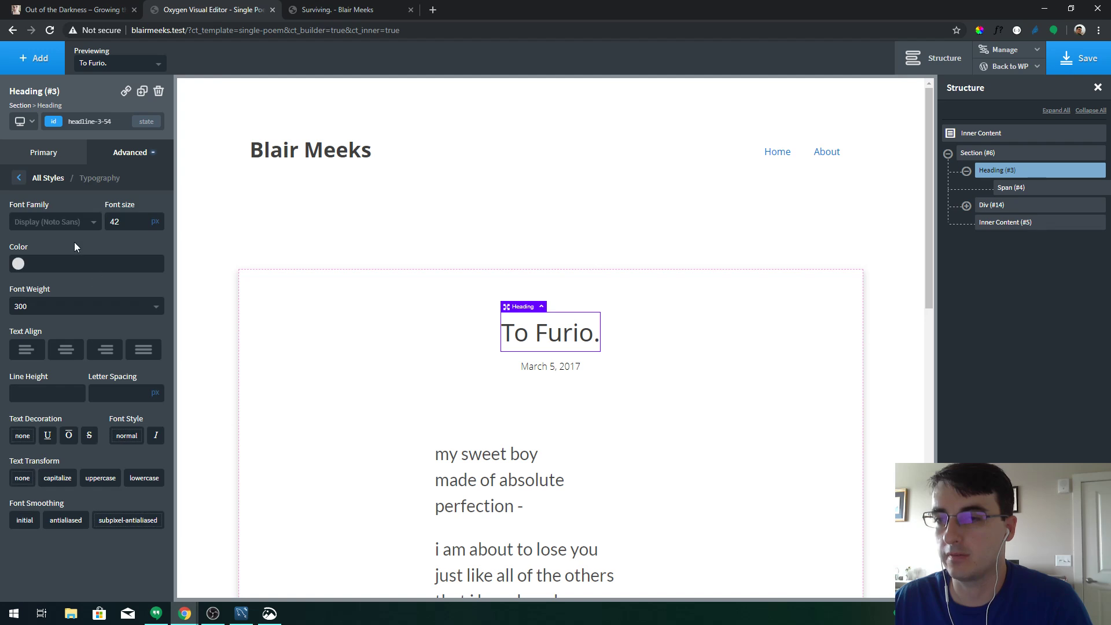
click(55, 126)
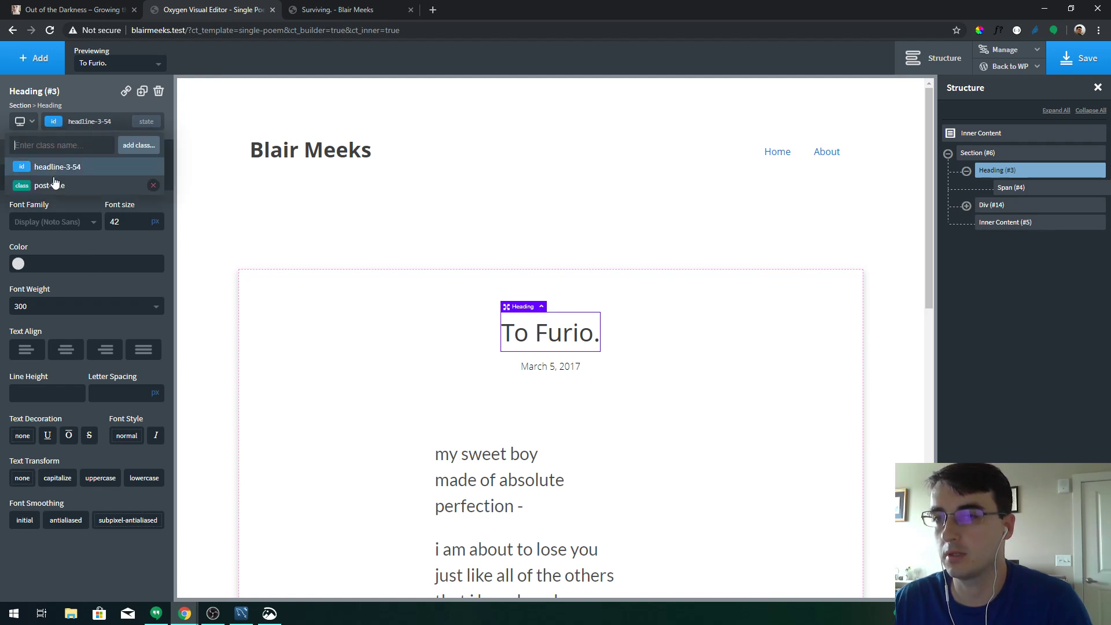
click(55, 180)
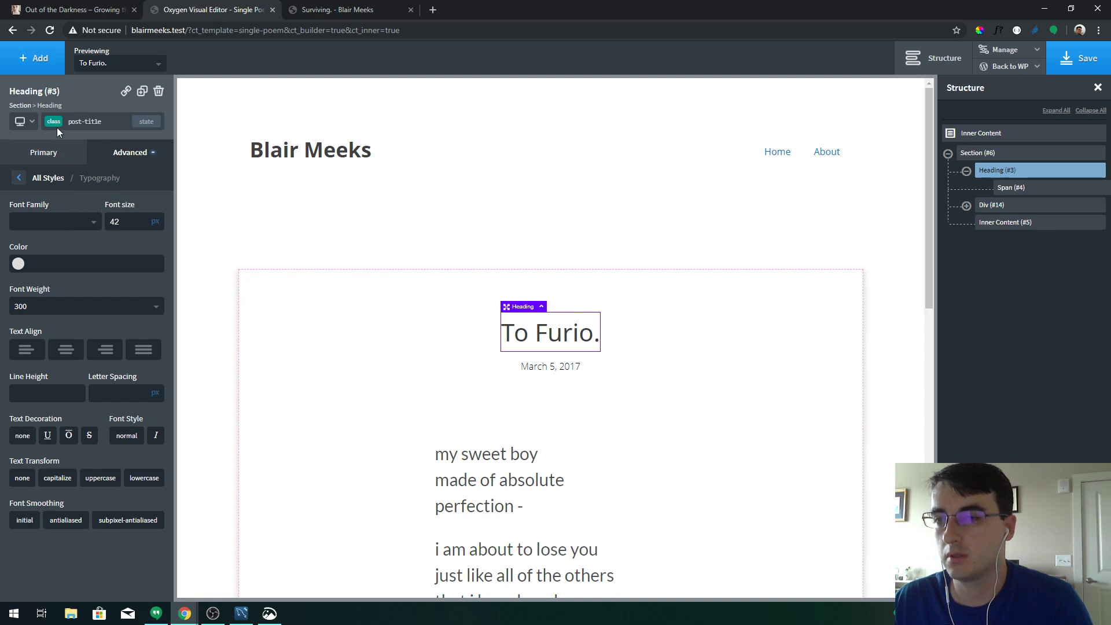
click(56, 127)
click(55, 166)
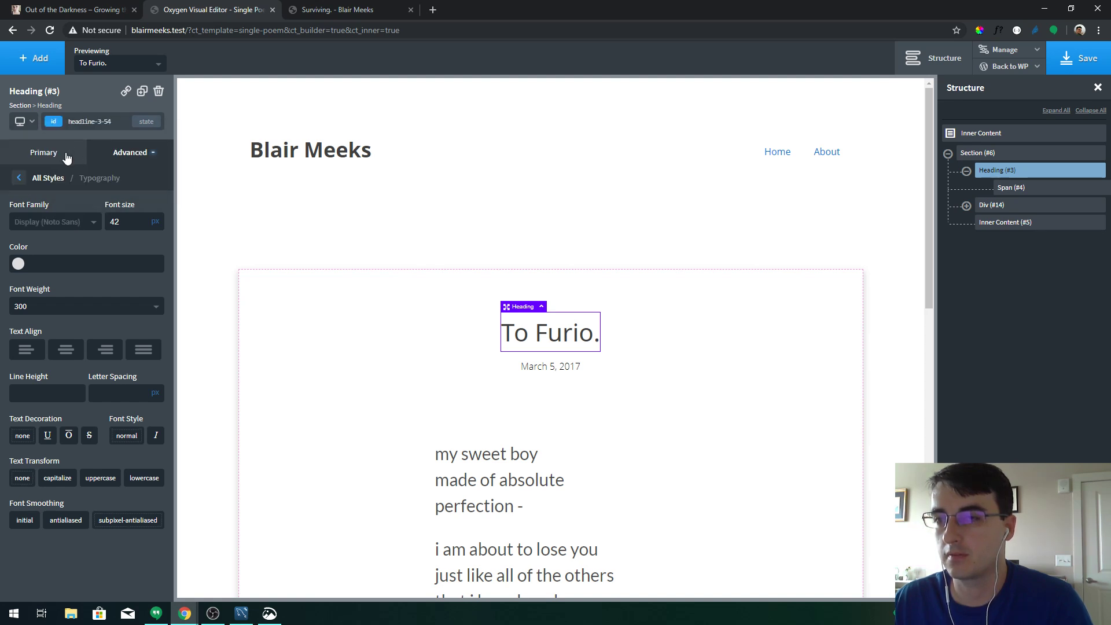
click(66, 156)
click(115, 162)
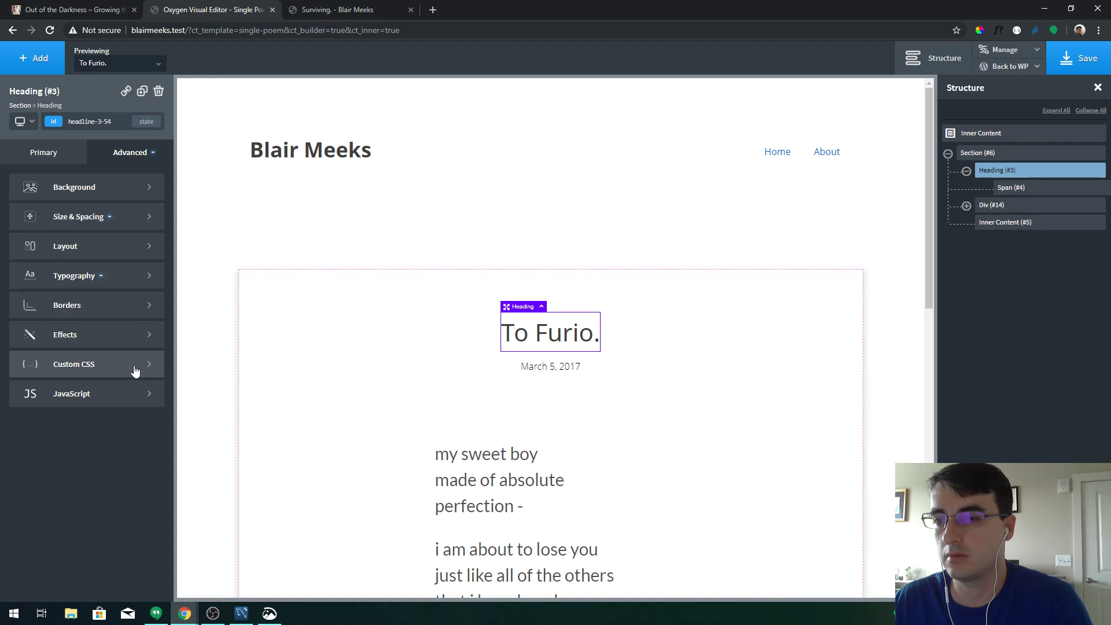
click(1061, 59)
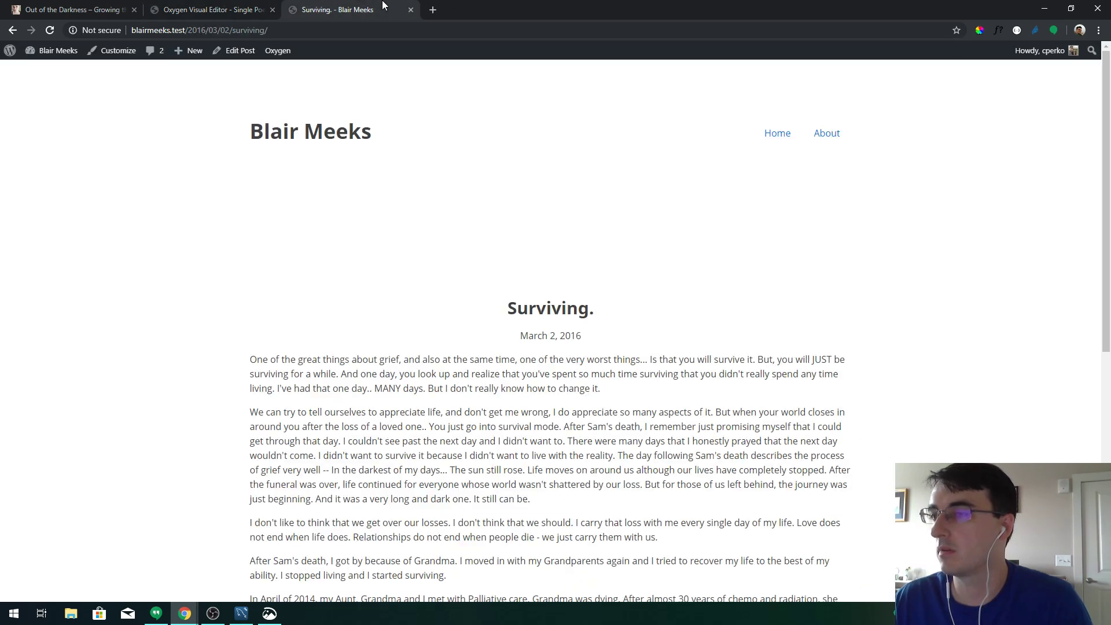
Reload the live Surviving. post, then target the poem date's post-date class
click(384, 7)
key(F5)
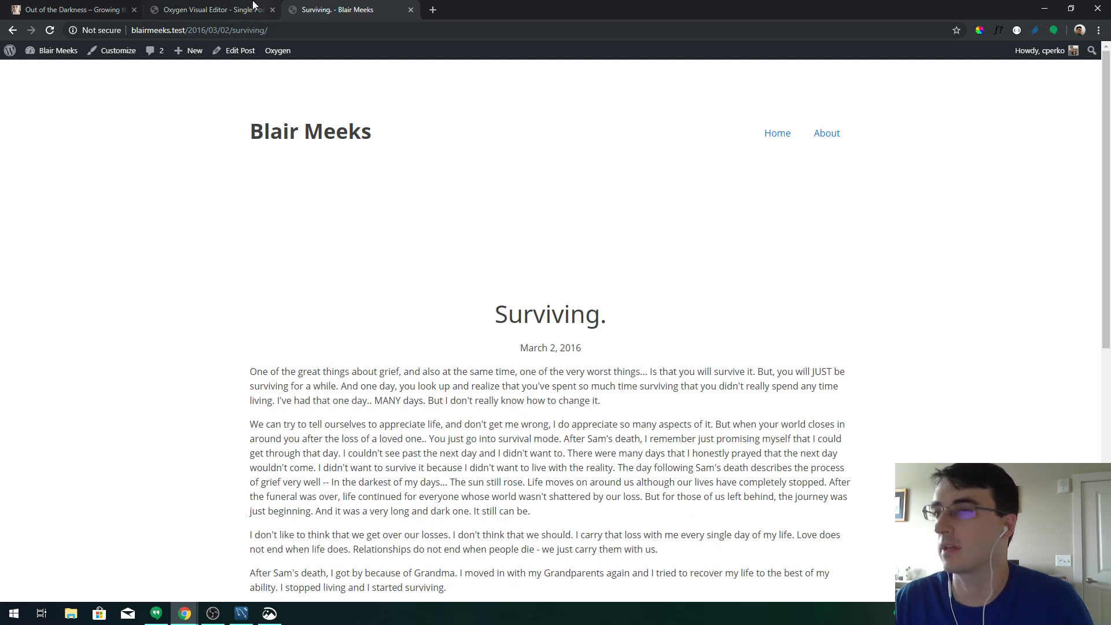
click(255, 9)
click(529, 369)
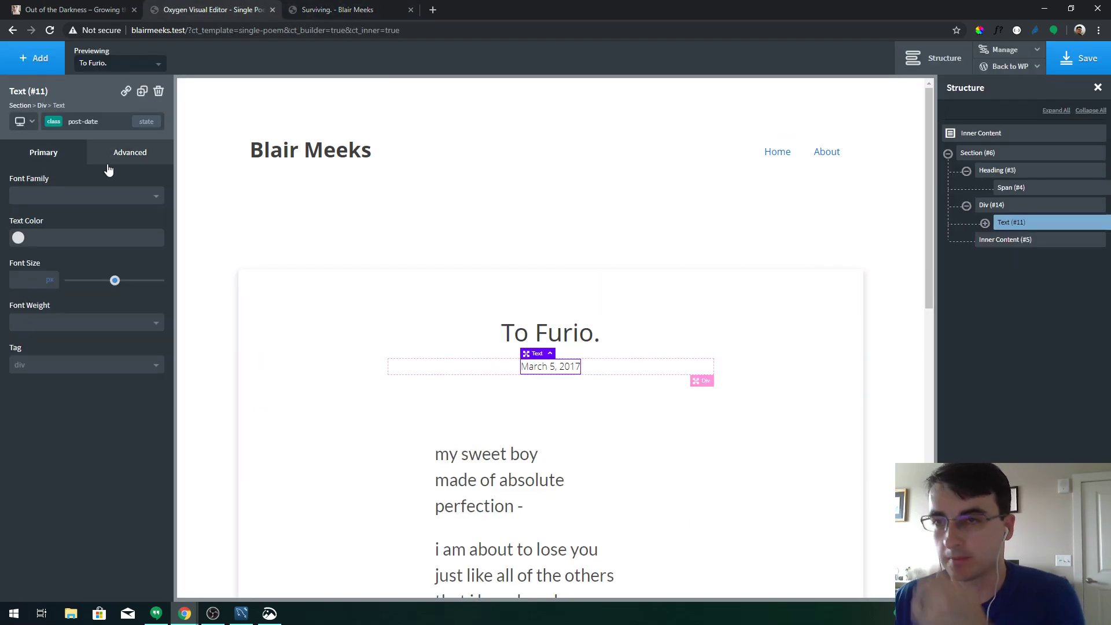
click(58, 125)
click(55, 166)
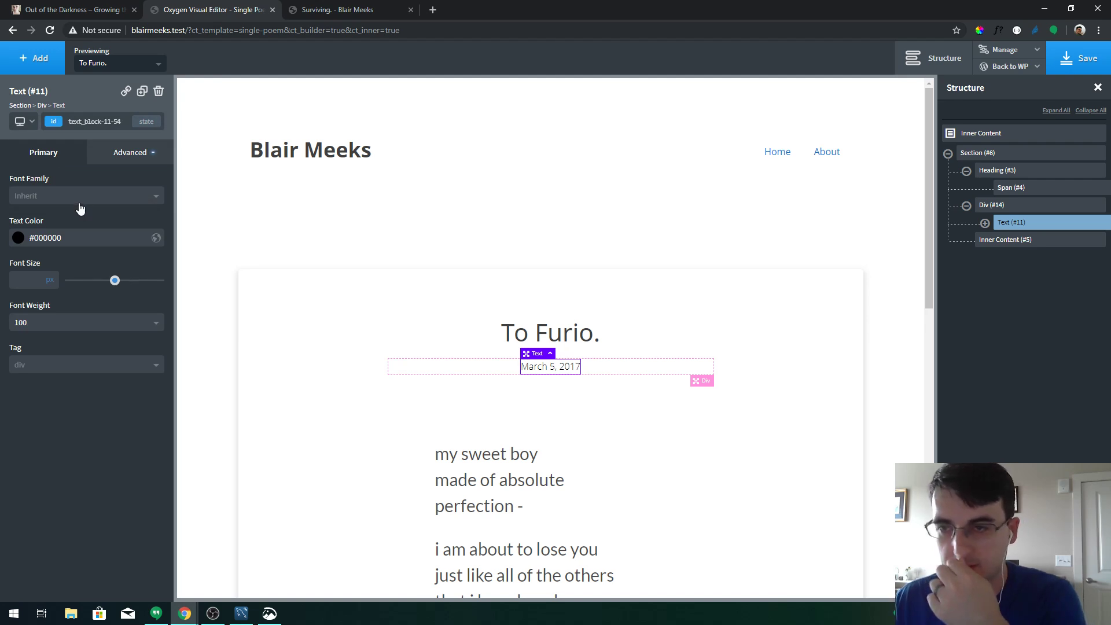
click(55, 124)
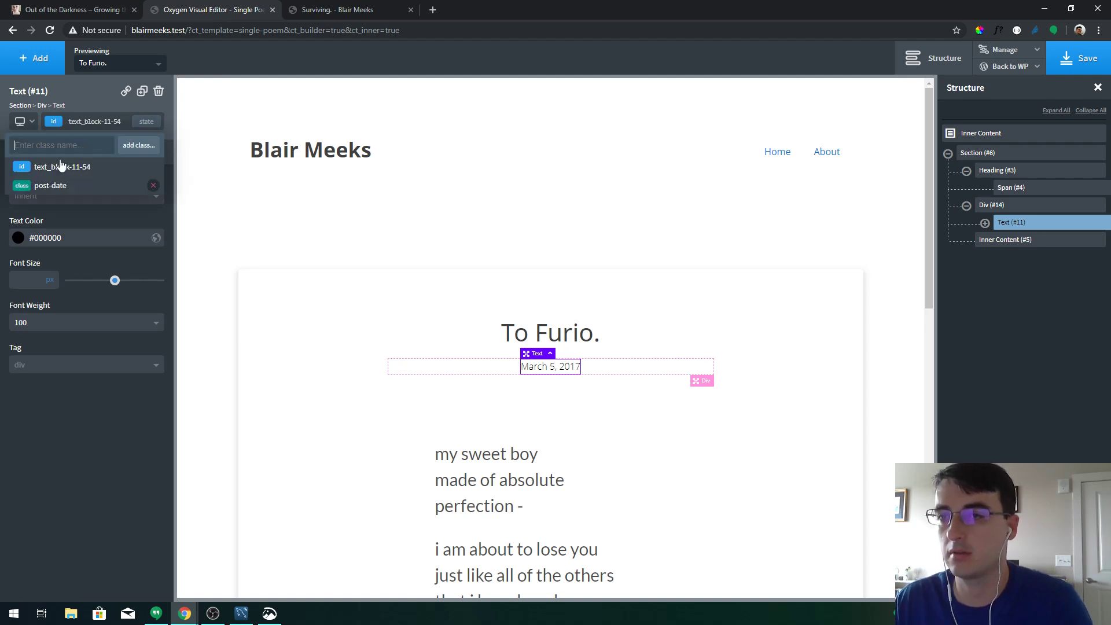
click(56, 185)
Set the post-date class text colour to black
click(18, 239)
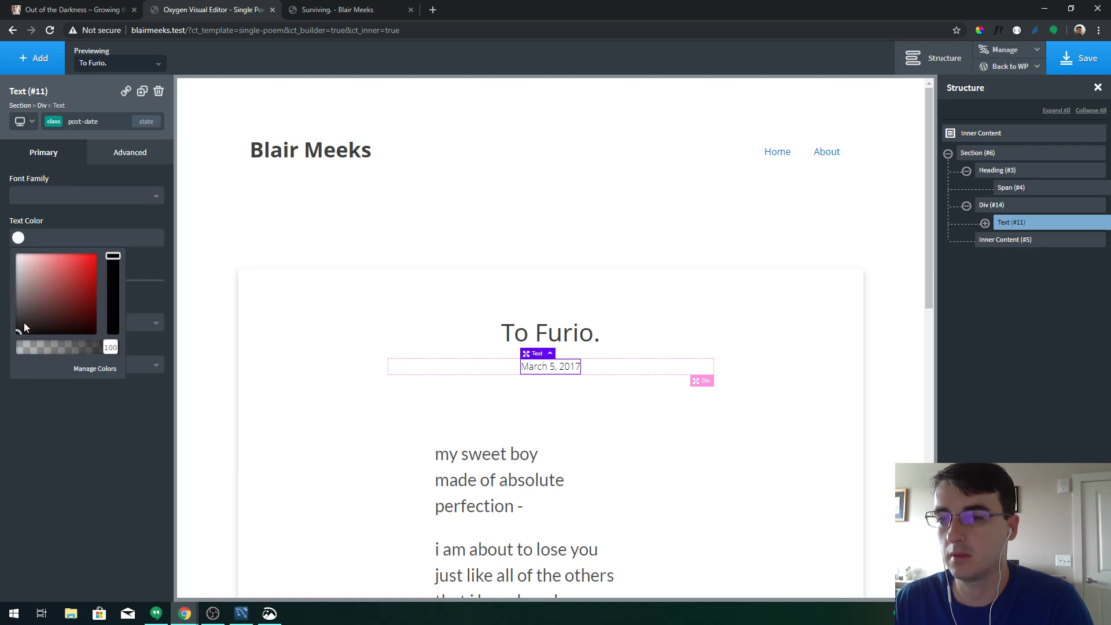
drag(24, 324, 12, 339)
click(135, 267)
click(46, 323)
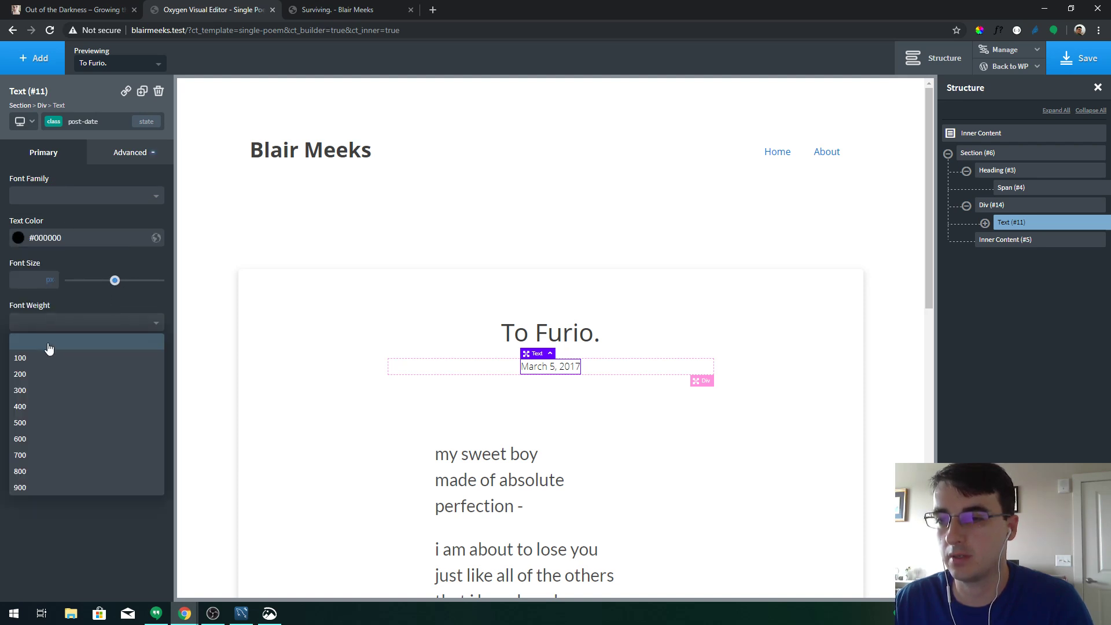
click(60, 337)
Check the typography settings on the date text's own id
click(62, 122)
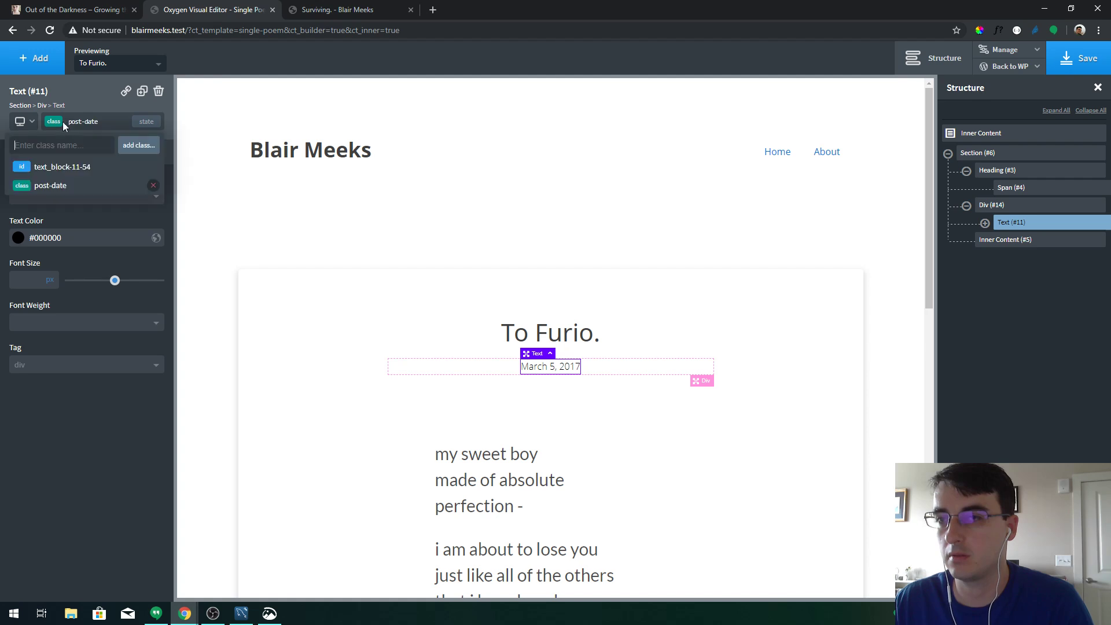
click(60, 126)
click(58, 129)
click(56, 165)
click(128, 153)
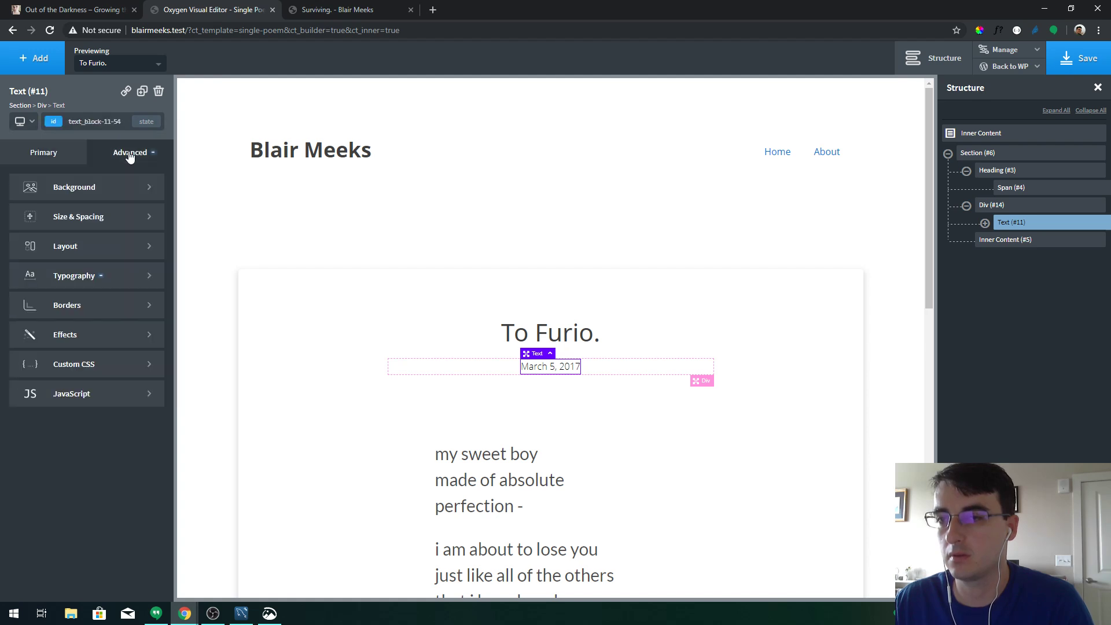
click(99, 266)
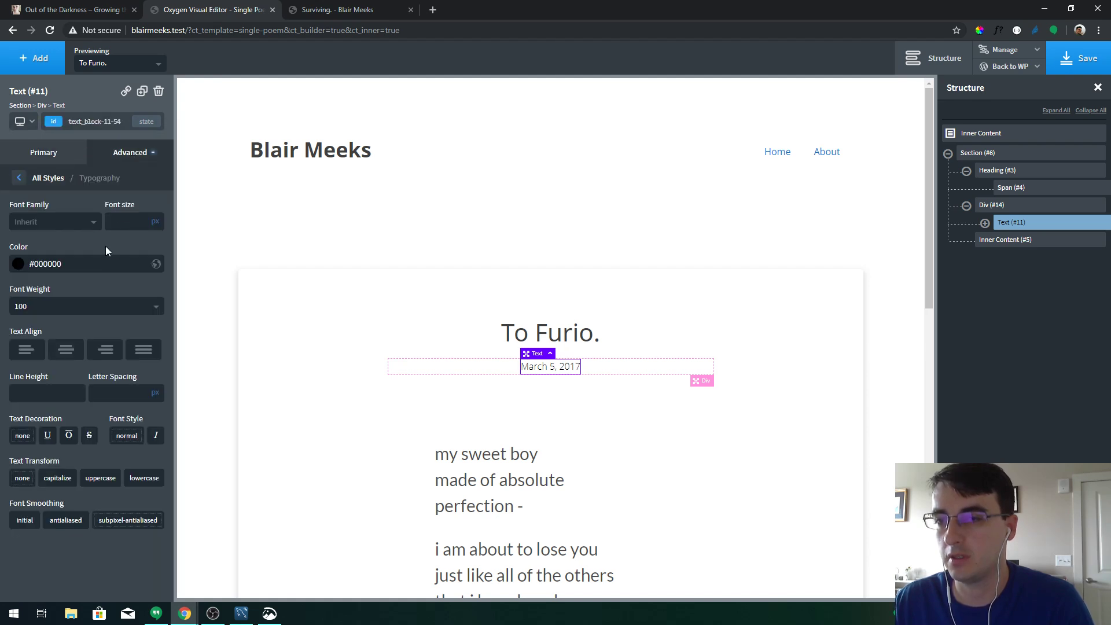
click(53, 179)
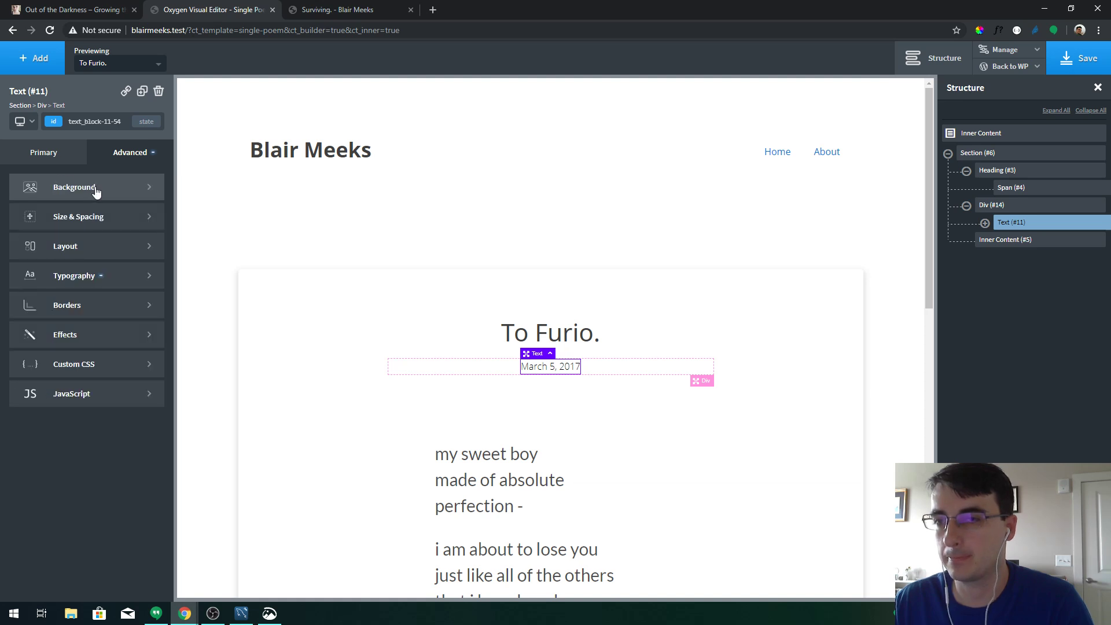
Save, reload the live post, and trial a 100 font weight on the date in DevTools
click(1083, 61)
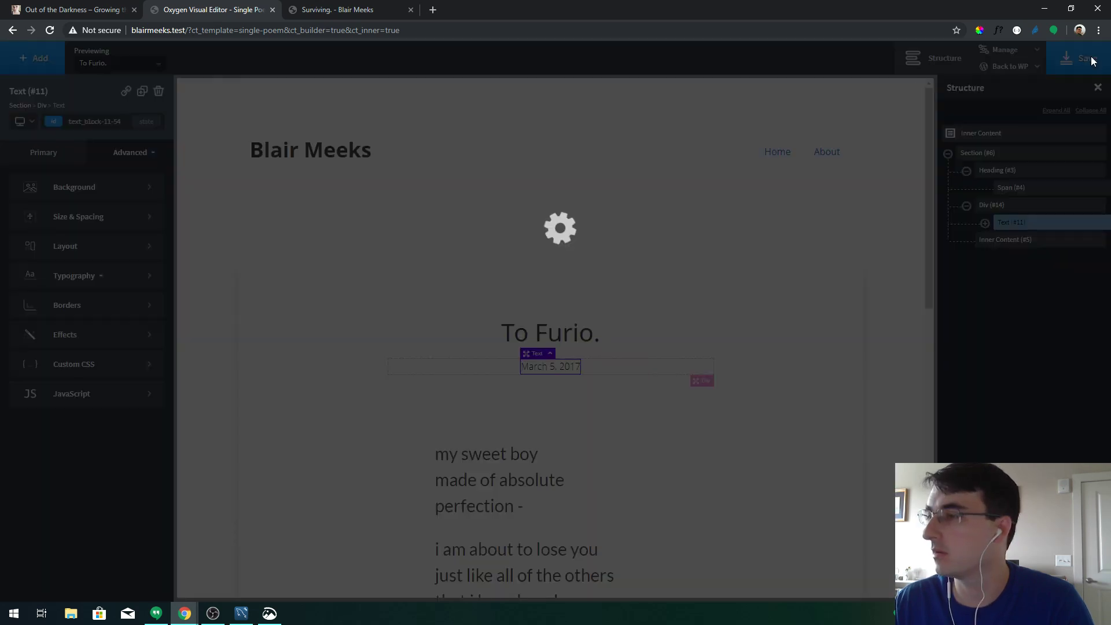
click(350, 7)
key(F5)
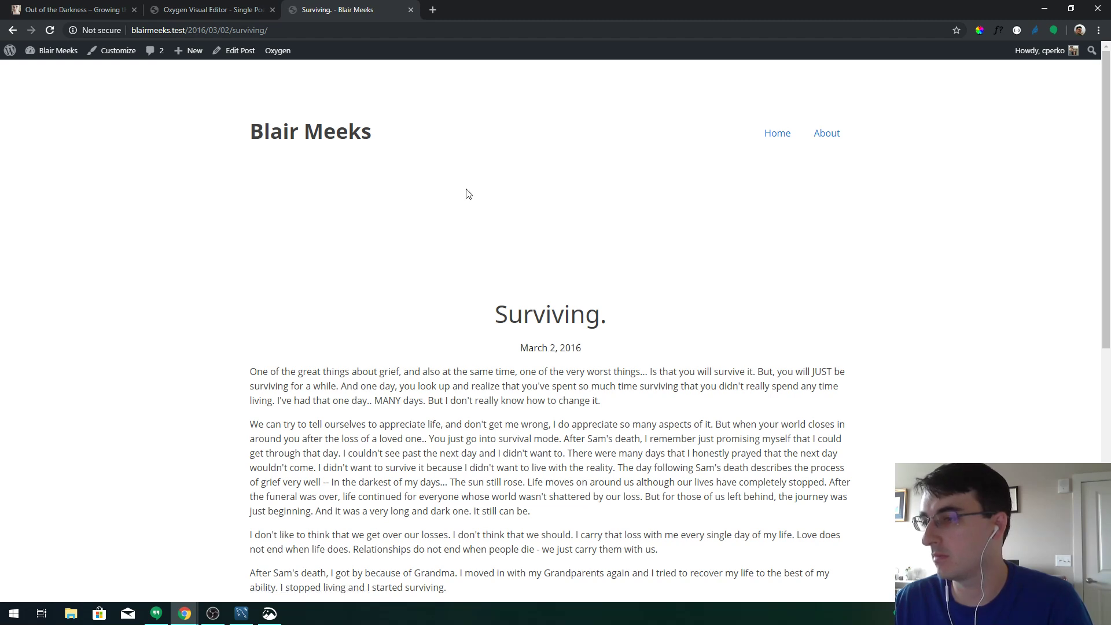
right_click(546, 351)
click(610, 481)
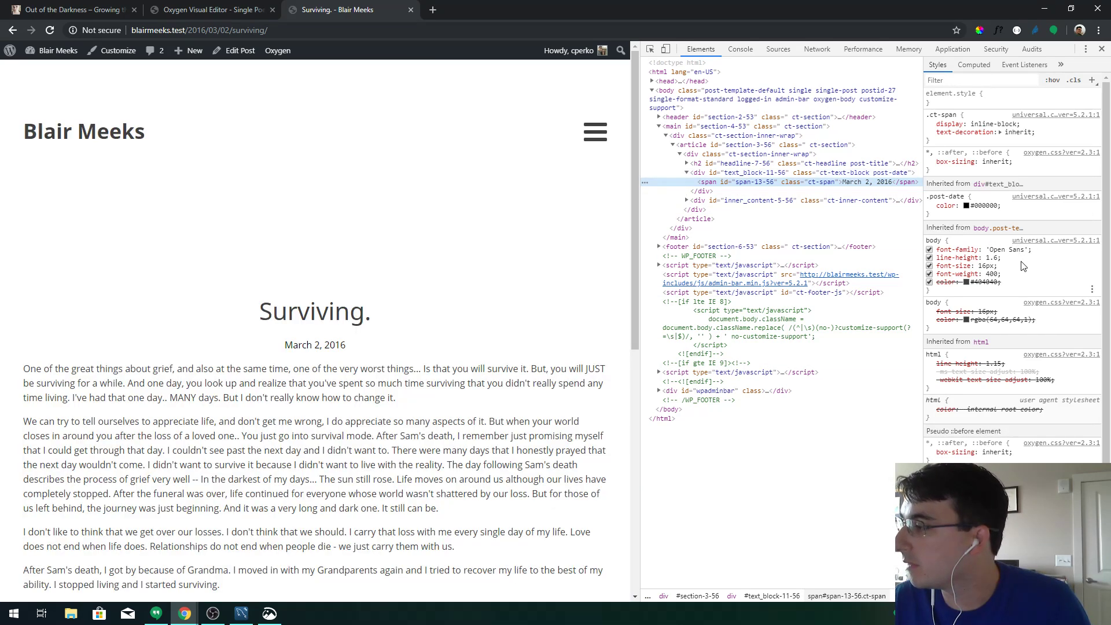
click(991, 275)
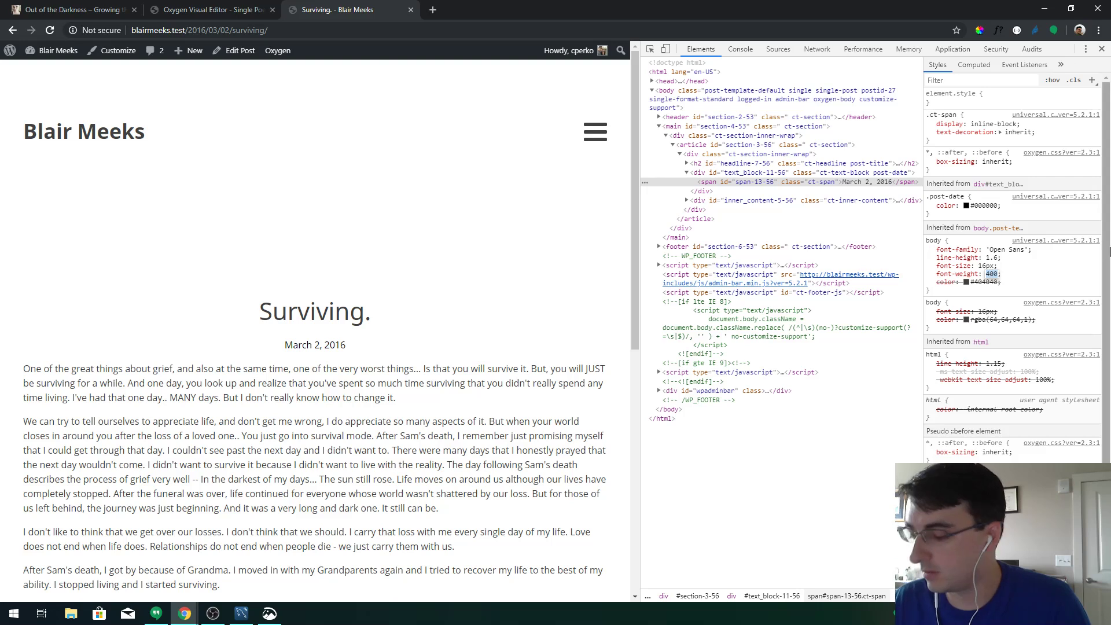
text(100)
key(Tab)
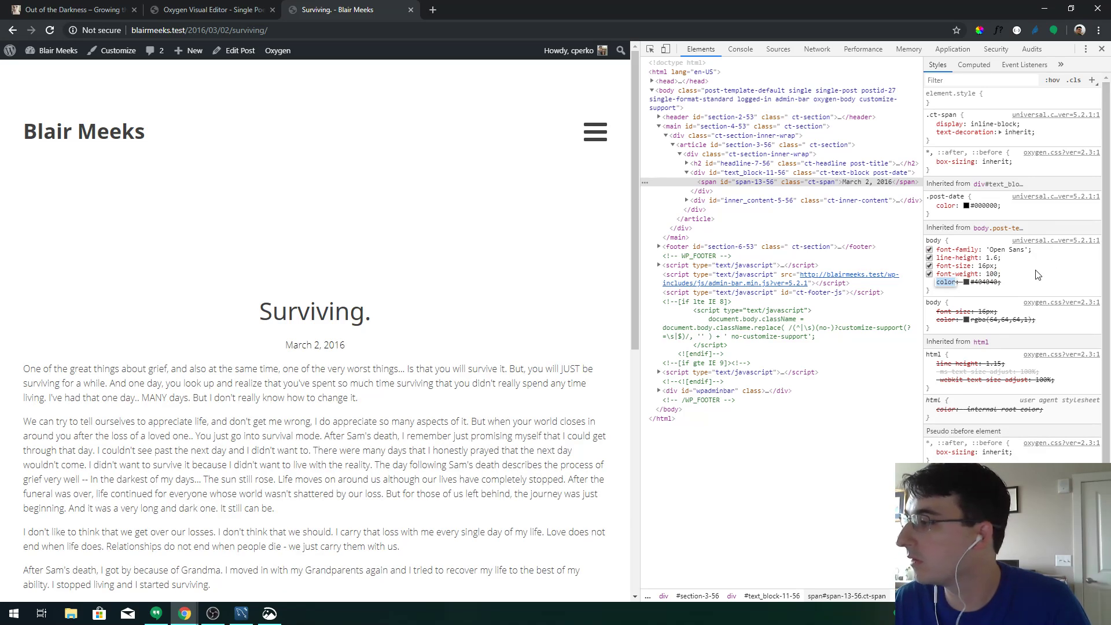
click(1036, 274)
key(ctrl+z)
Set the post-date class font weight to 100 in Oxygen and save
click(208, 10)
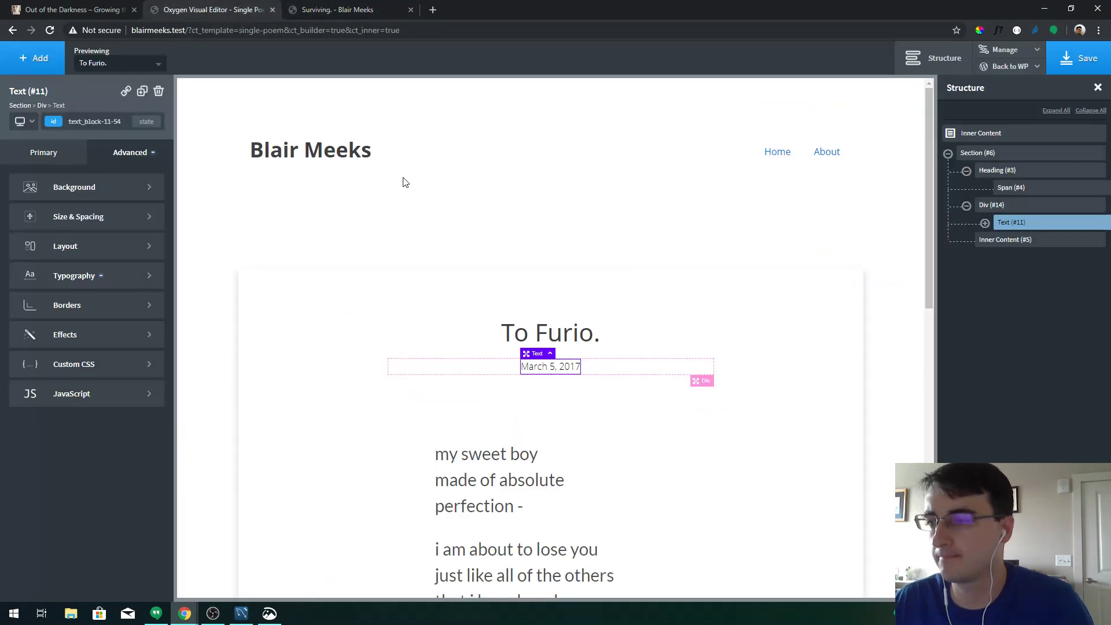
click(79, 122)
click(54, 182)
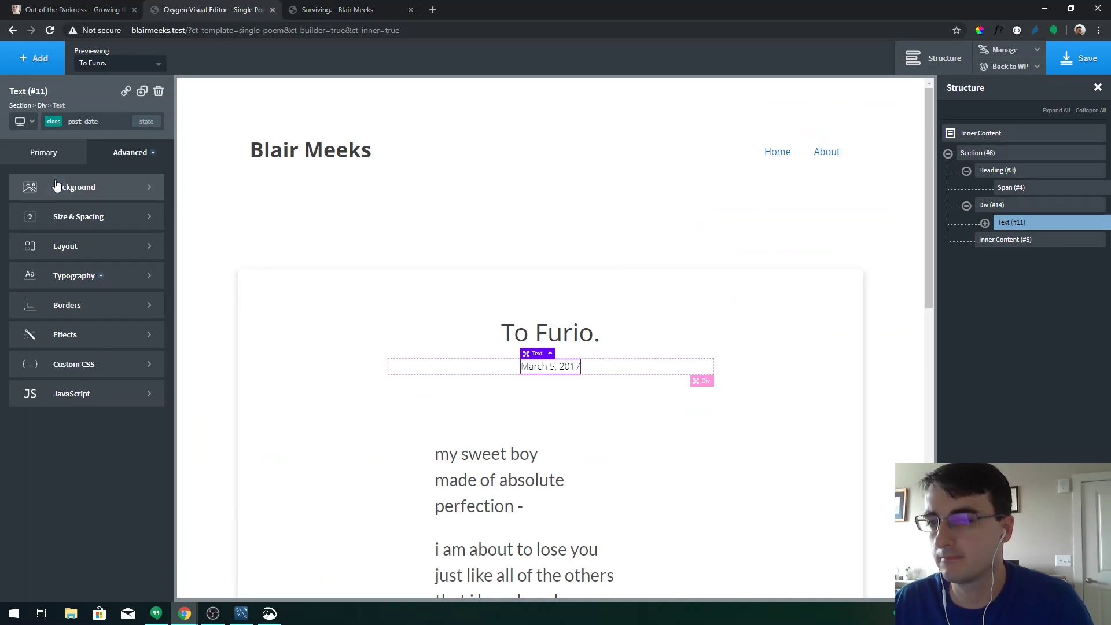
click(85, 275)
click(80, 306)
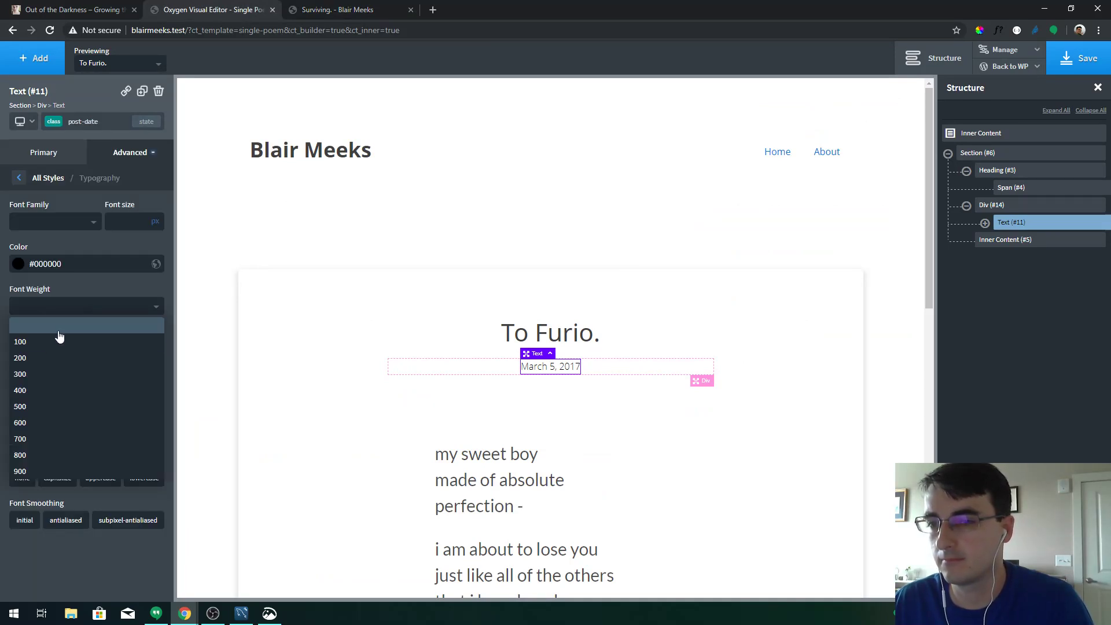
click(62, 343)
click(1080, 58)
Reload the live post to check the thinner date, then close DevTools
click(404, 6)
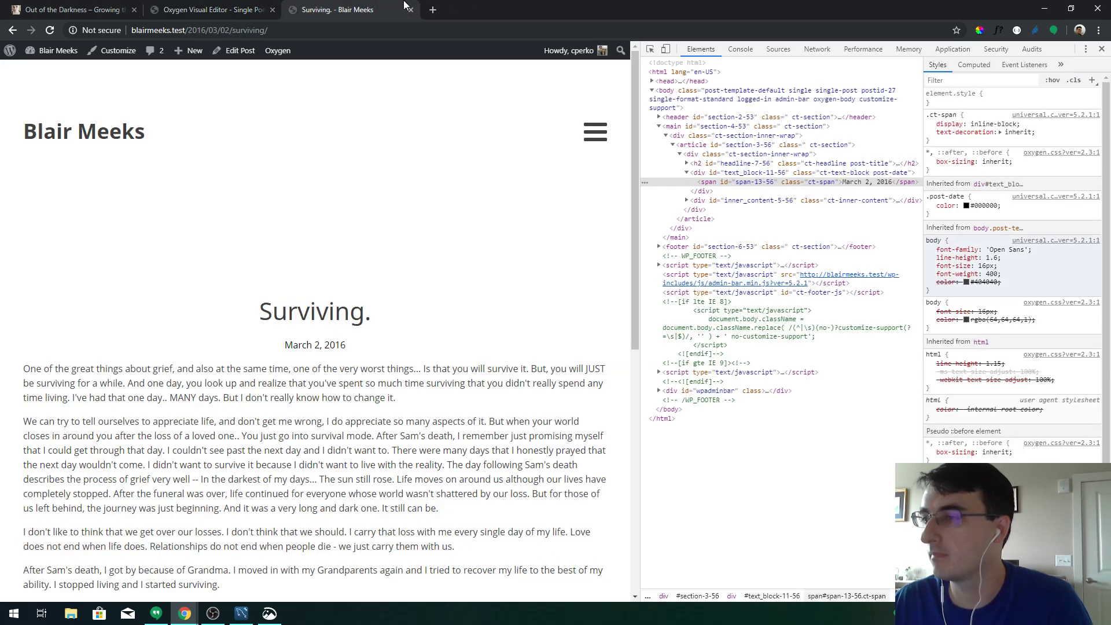
key(F5)
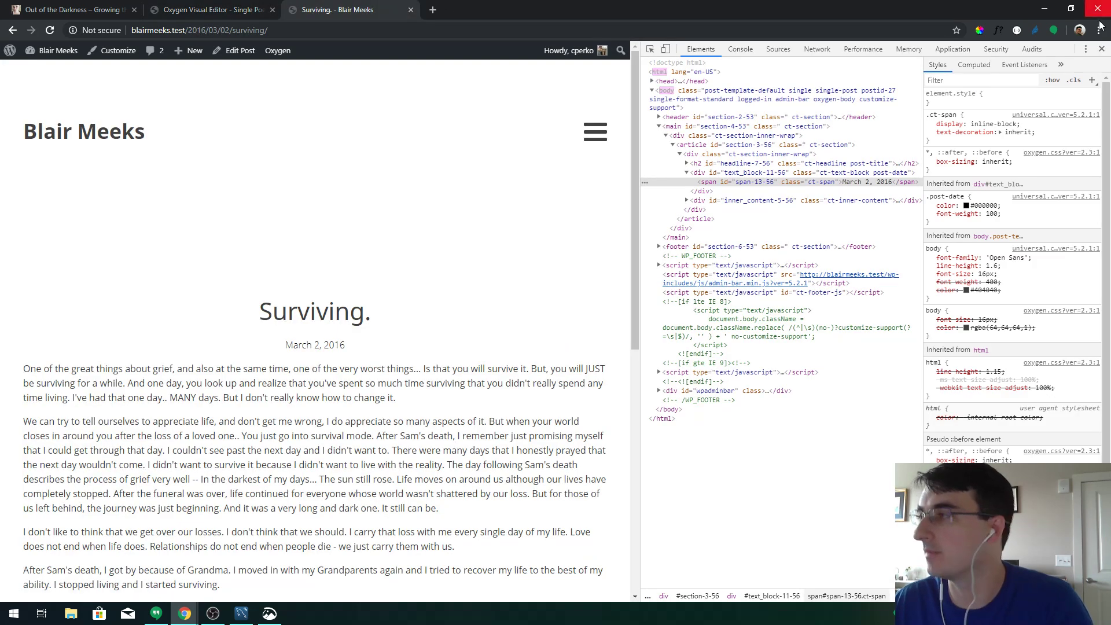
click(1102, 49)
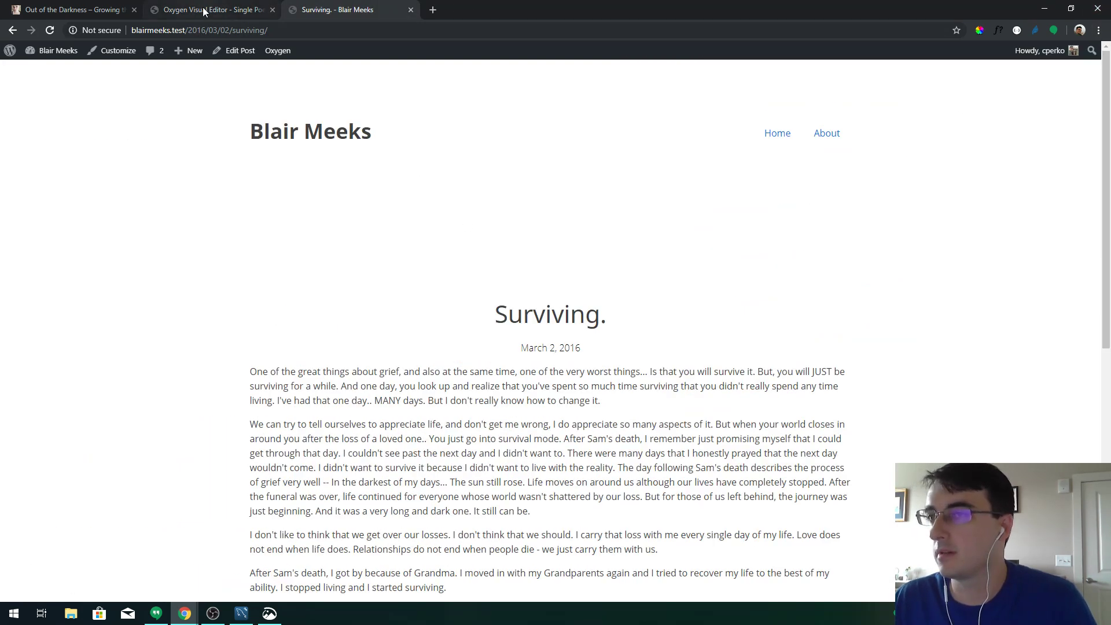
click(203, 11)
Select the poem's section and view its 75/20 px padding and 600 px width
click(512, 456)
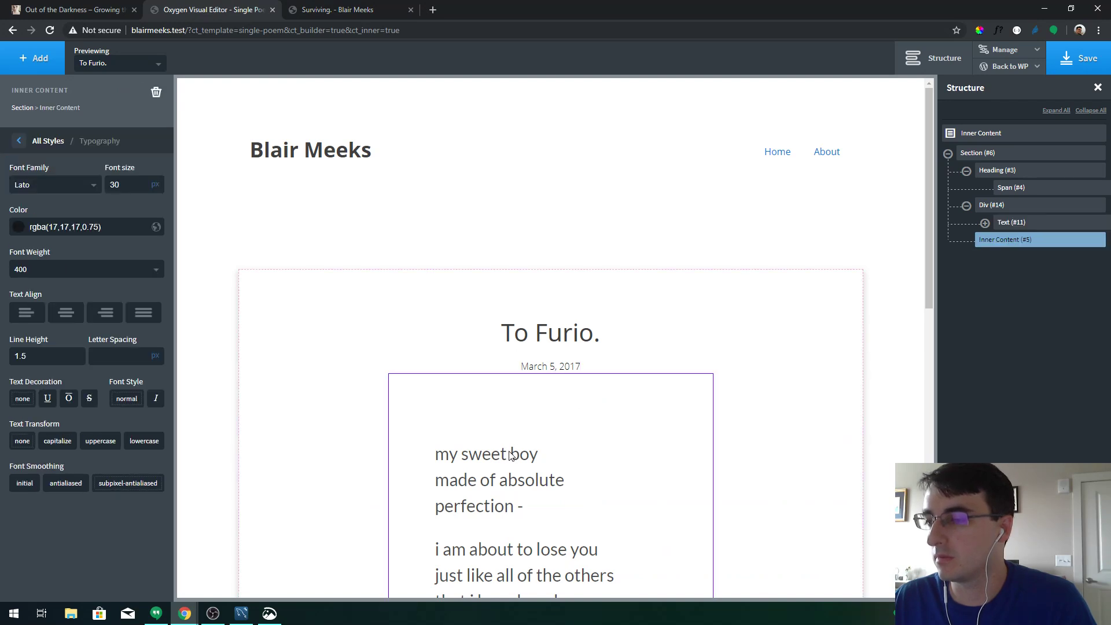
click(39, 143)
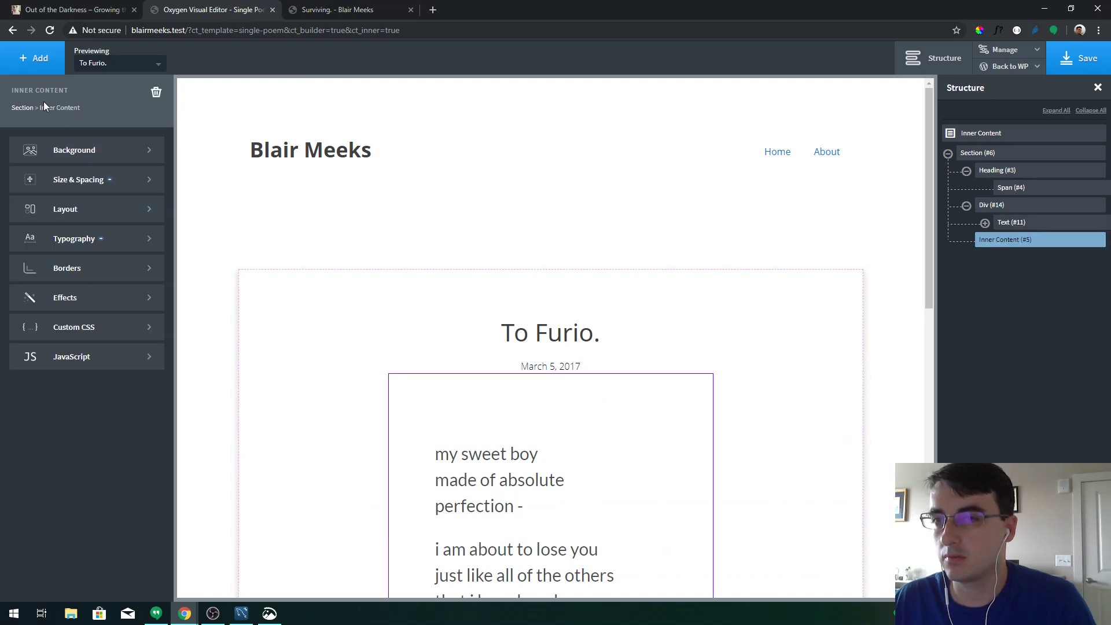
click(21, 107)
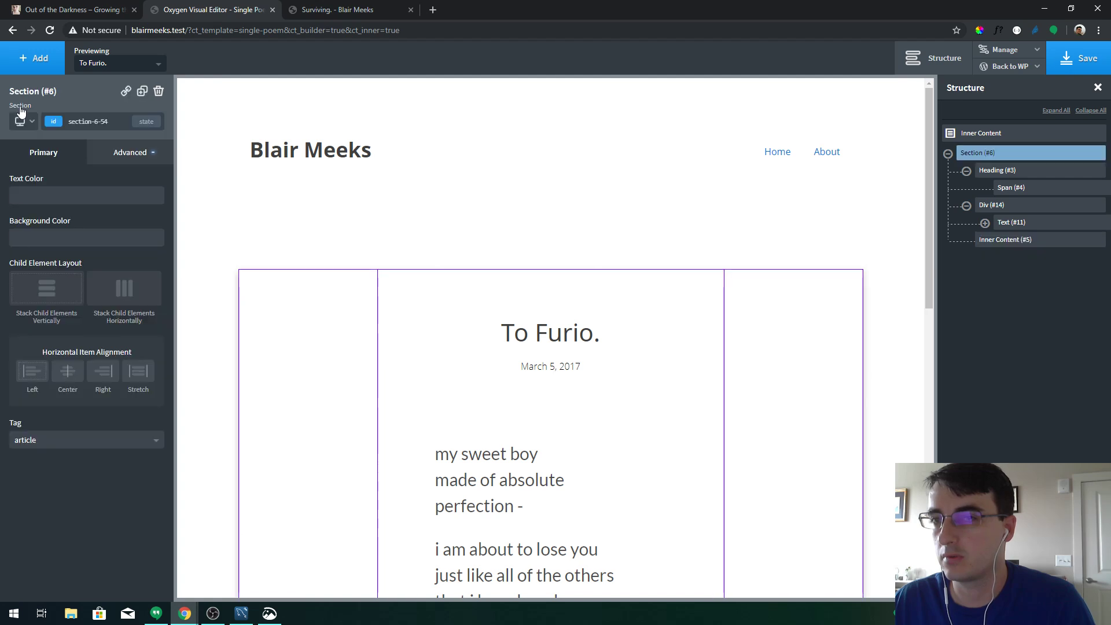
click(113, 154)
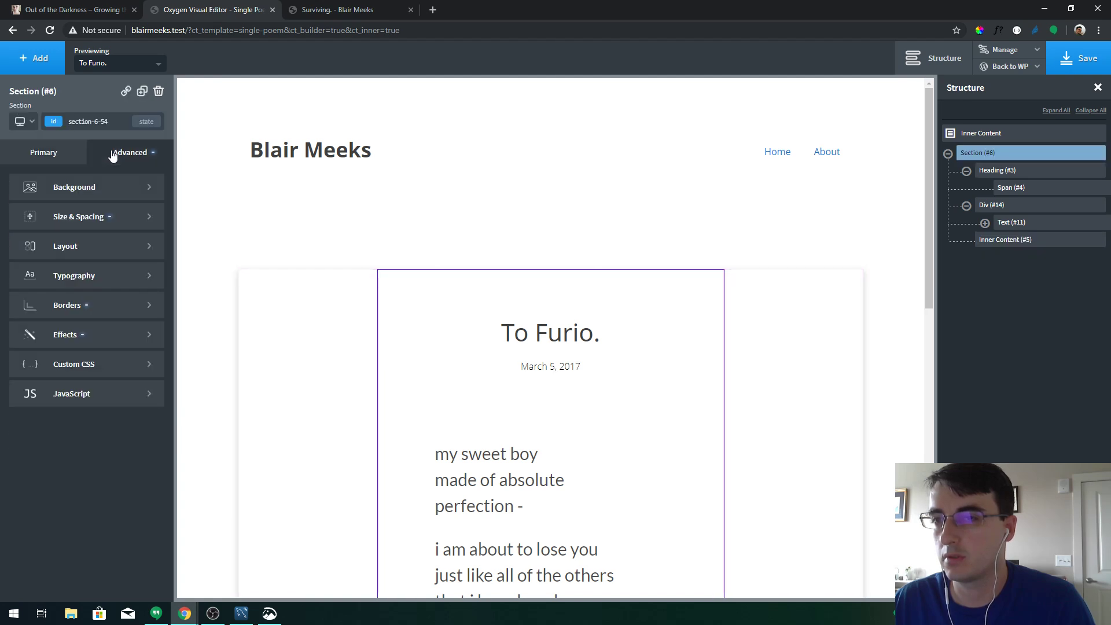
click(108, 217)
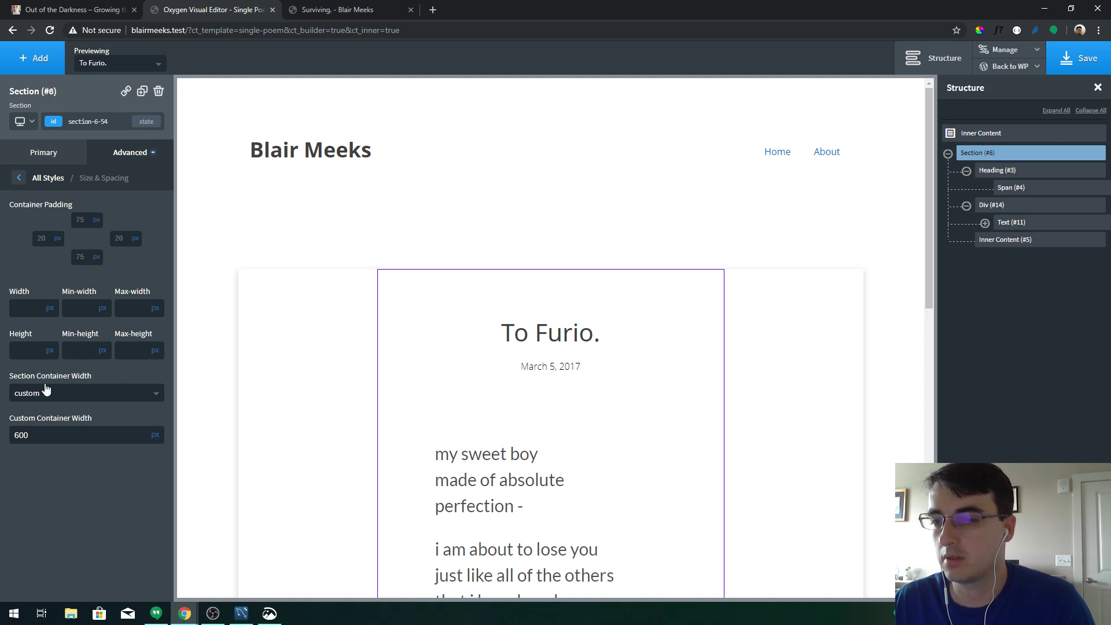
Return to the WordPress admin and open Oxygen > Templates > Single Post with Oxygen
mouse_move(1033, 68)
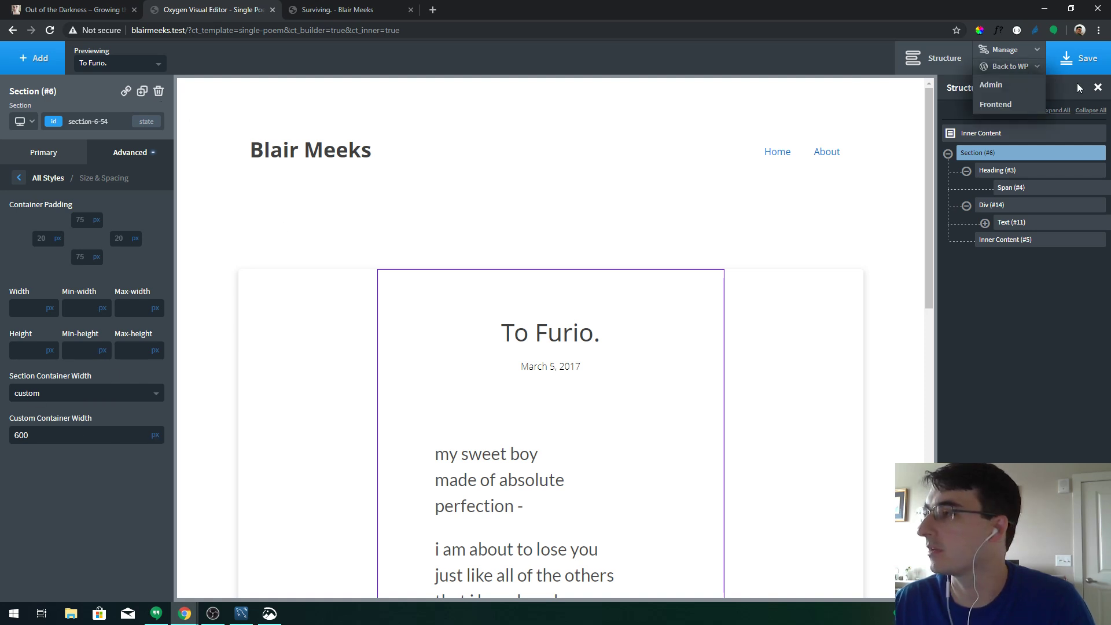
click(1018, 86)
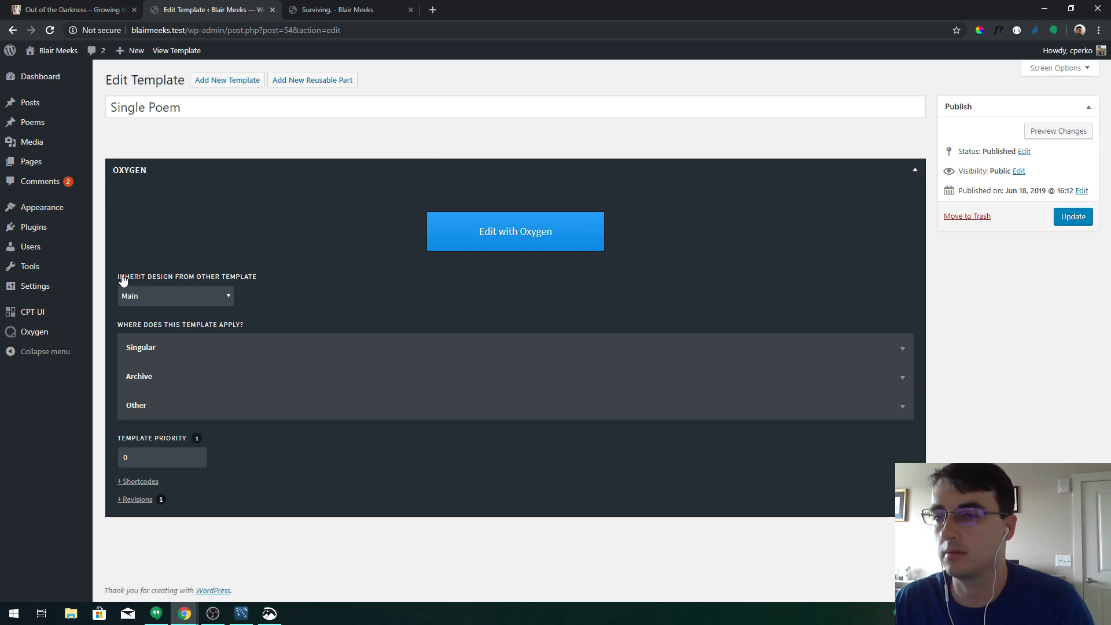
mouse_move(44, 332)
click(115, 350)
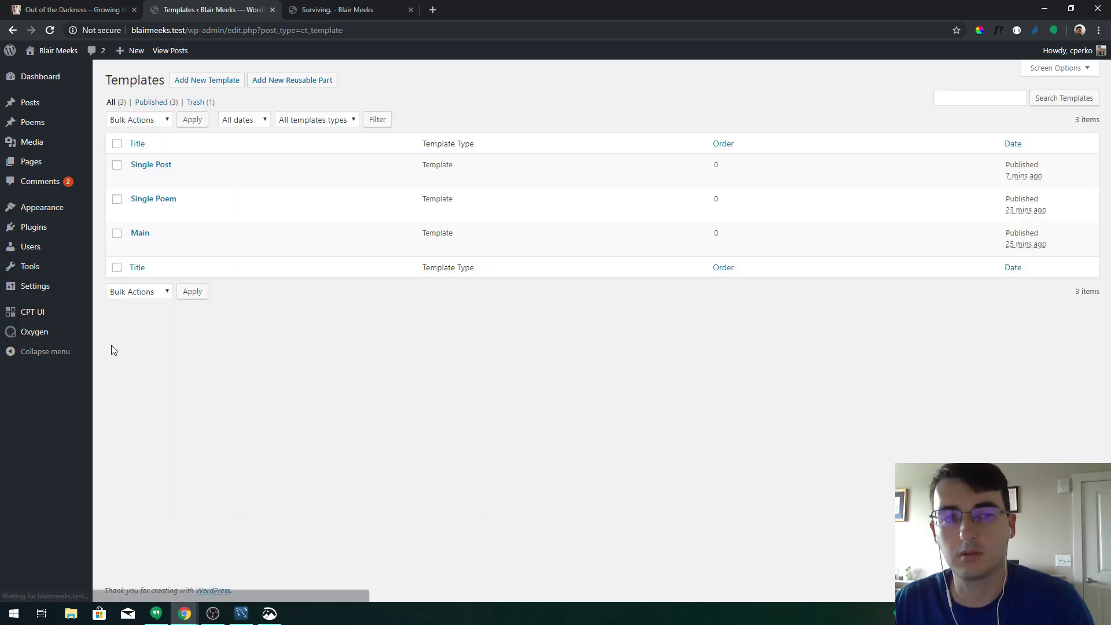
click(150, 167)
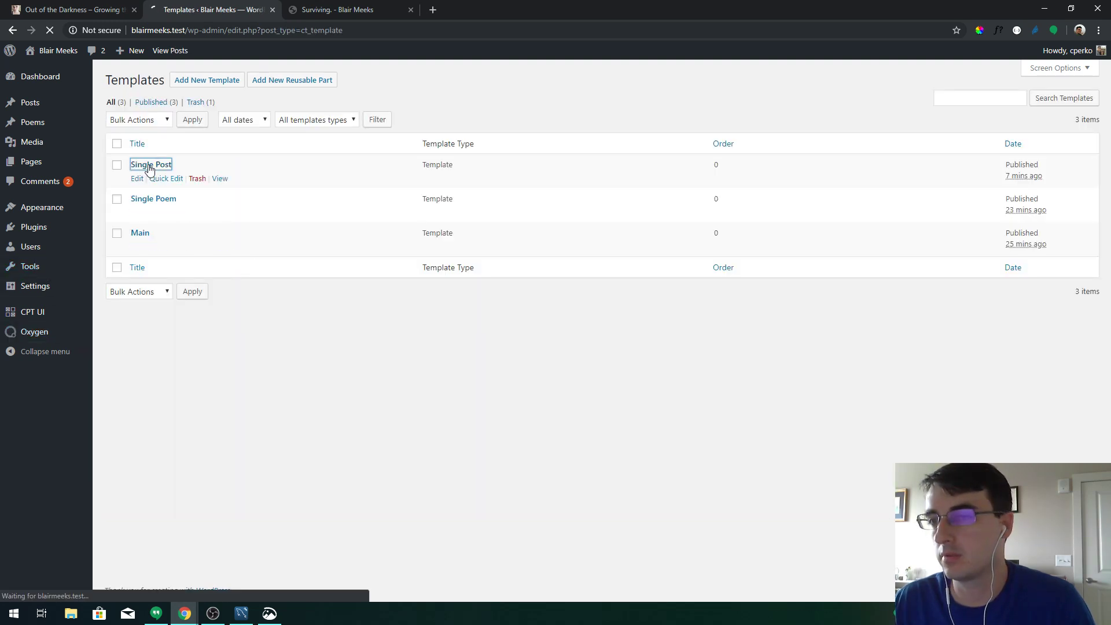
click(496, 226)
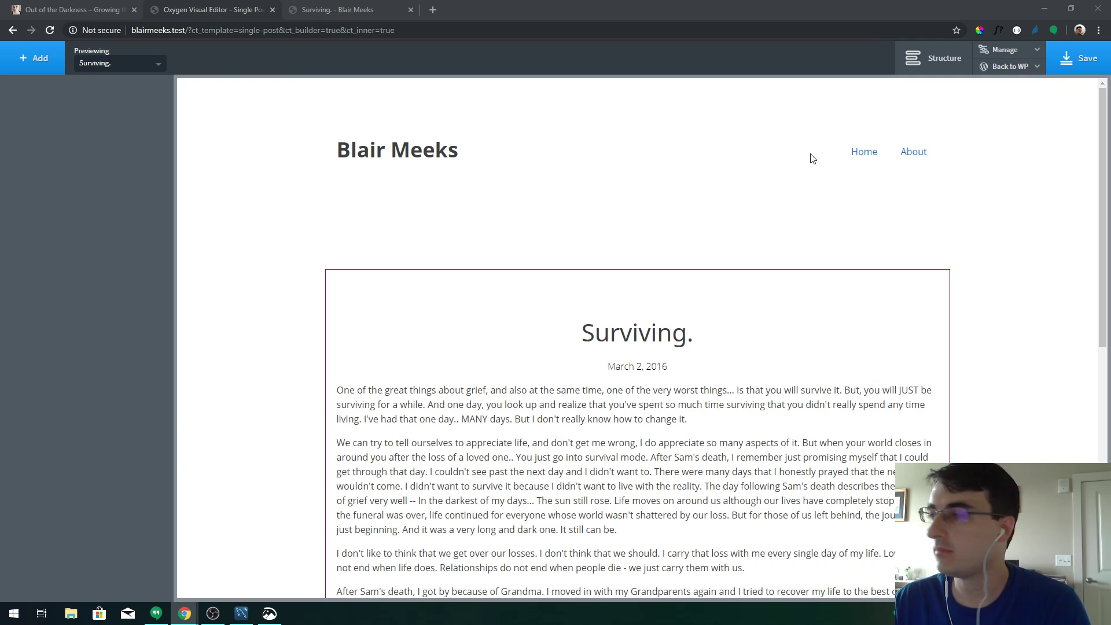
Select the post's inner content block, add top padding above its text, and save
scroll(1046, 209, down, 2)
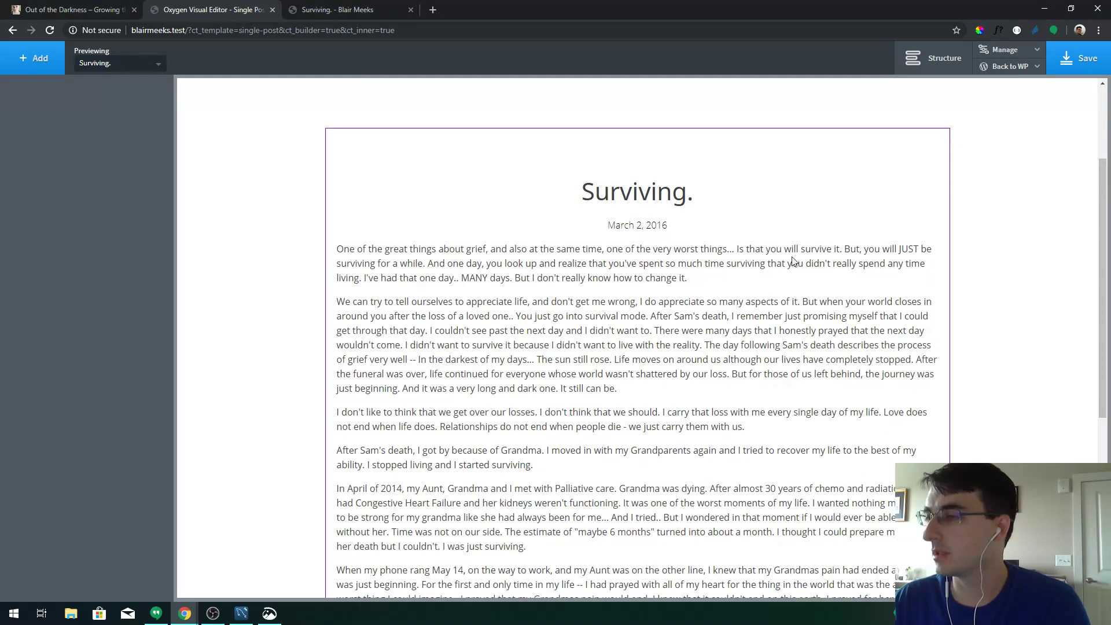
click(789, 259)
drag(556, 237, 560, 250)
drag(778, 234, 776, 242)
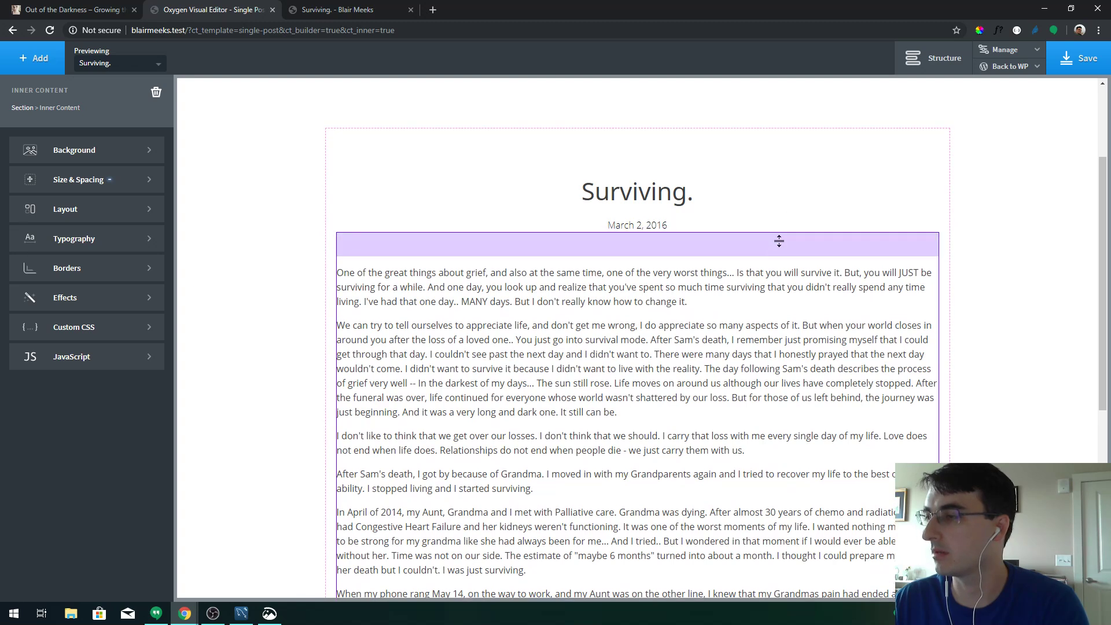
click(1081, 60)
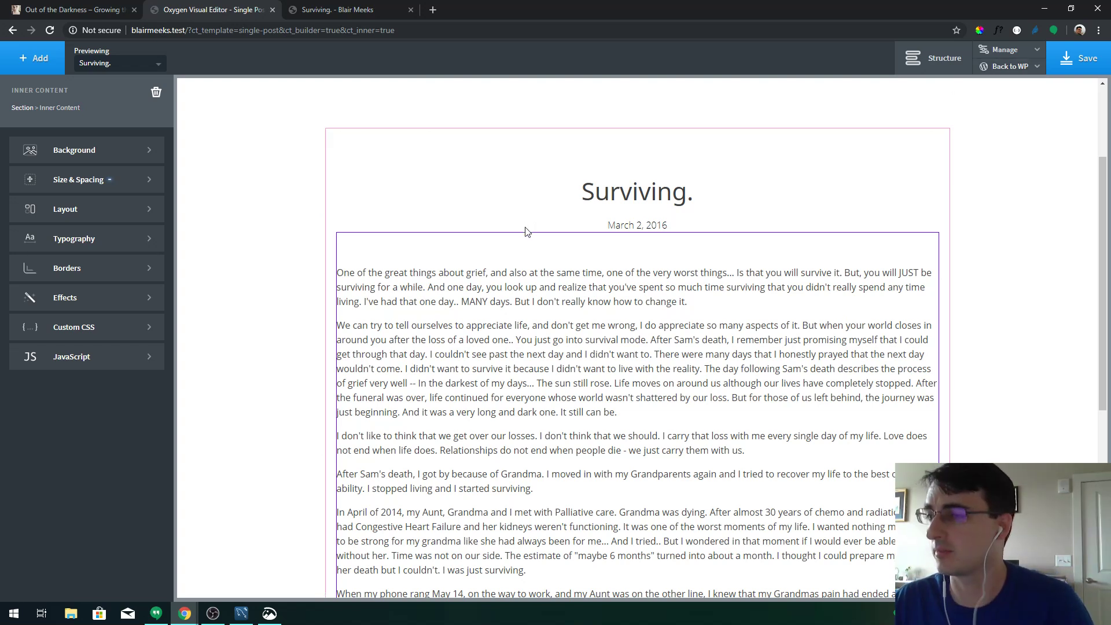
Give the post text 20 px left and right padding
click(129, 179)
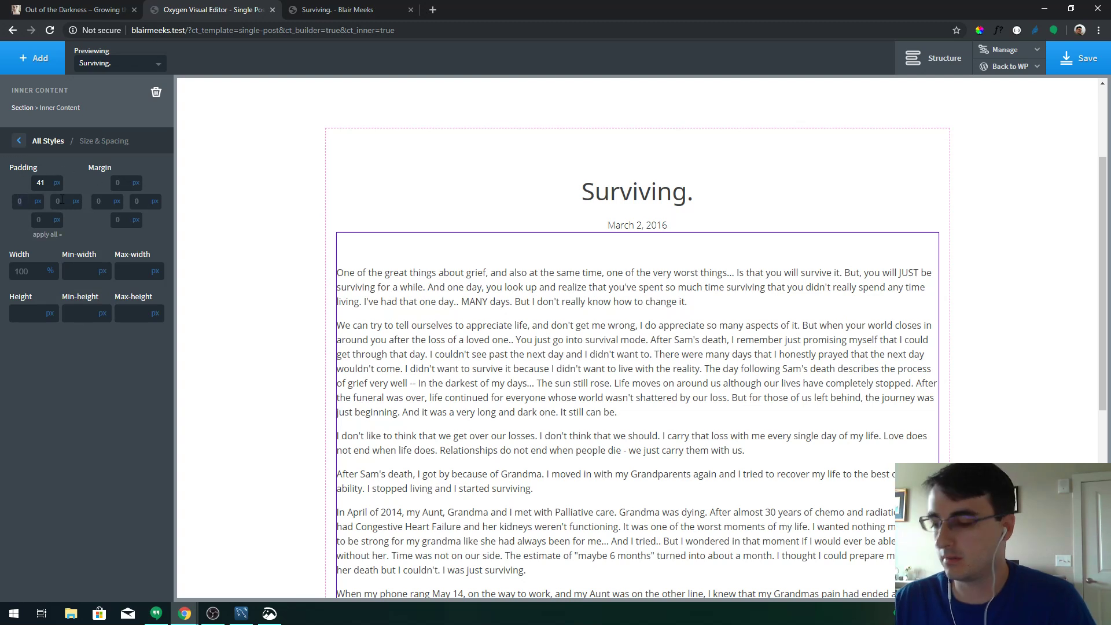
text(20)
key(Tab)
text(20)
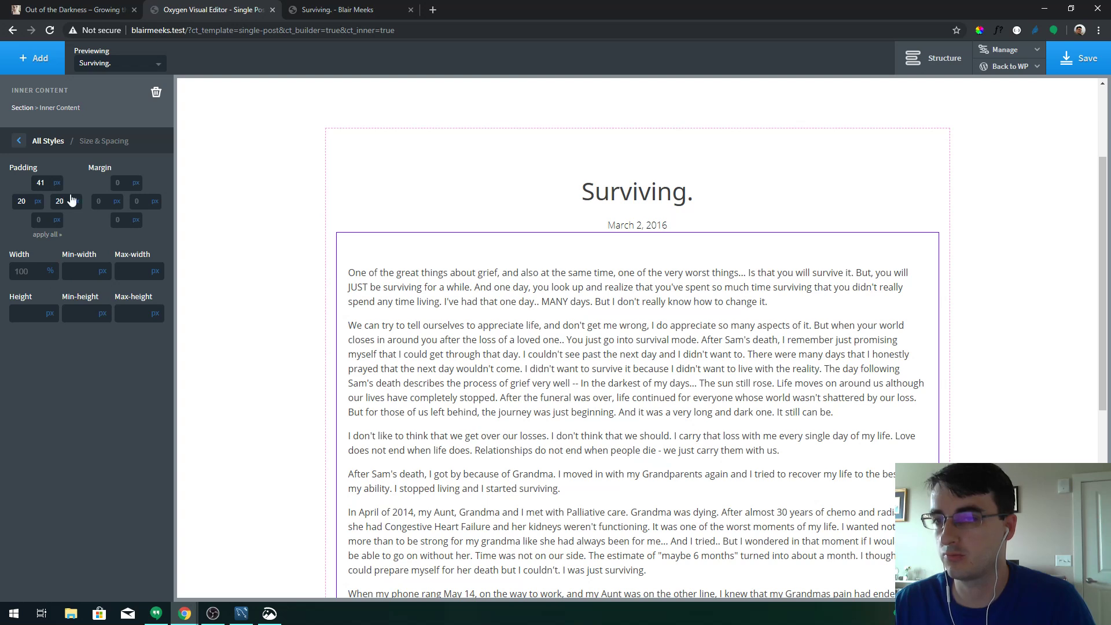
Set the post text line height to 1.7 after trying 1.5 and 1.6
click(48, 141)
click(103, 244)
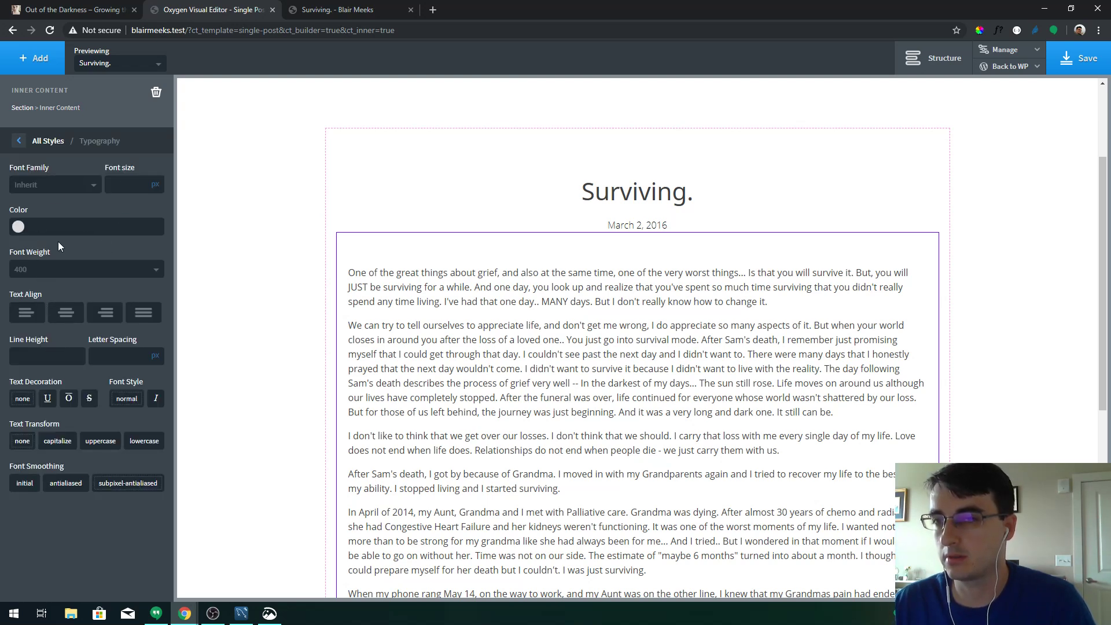
click(52, 348)
text(1.5)
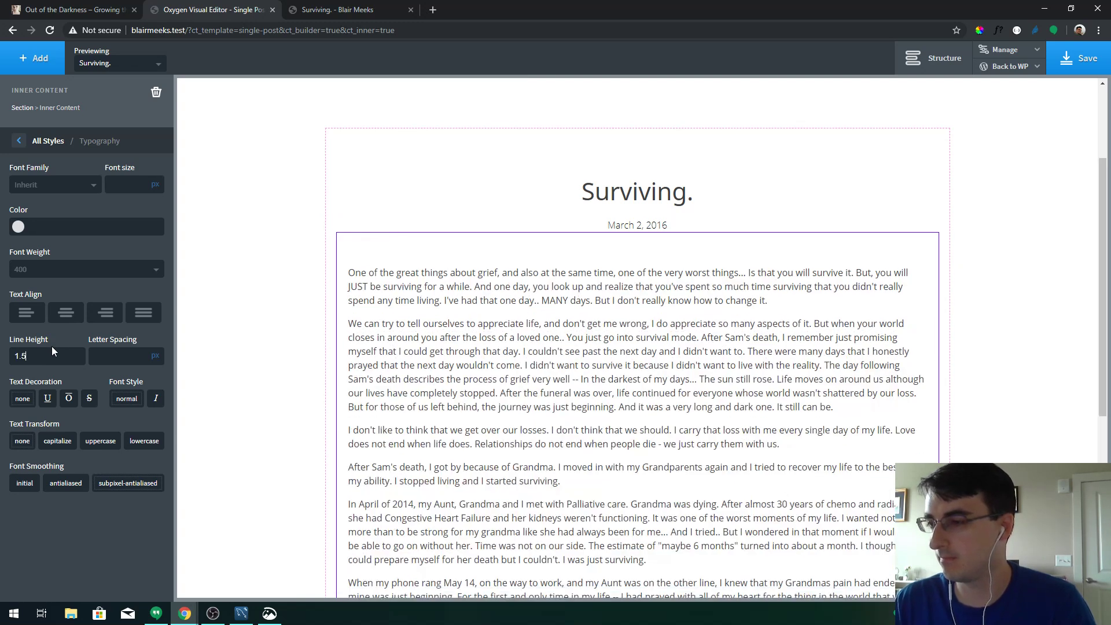
key(BackSpace)
text(6)
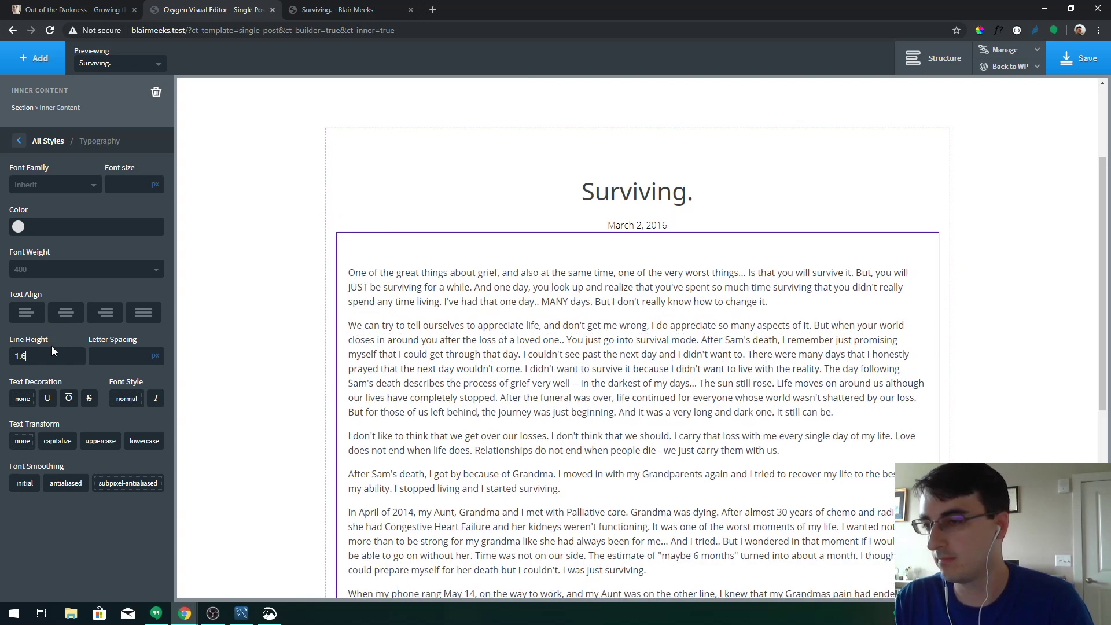
key(BackSpace)
text(7)
key(BackSpace)
text(6)
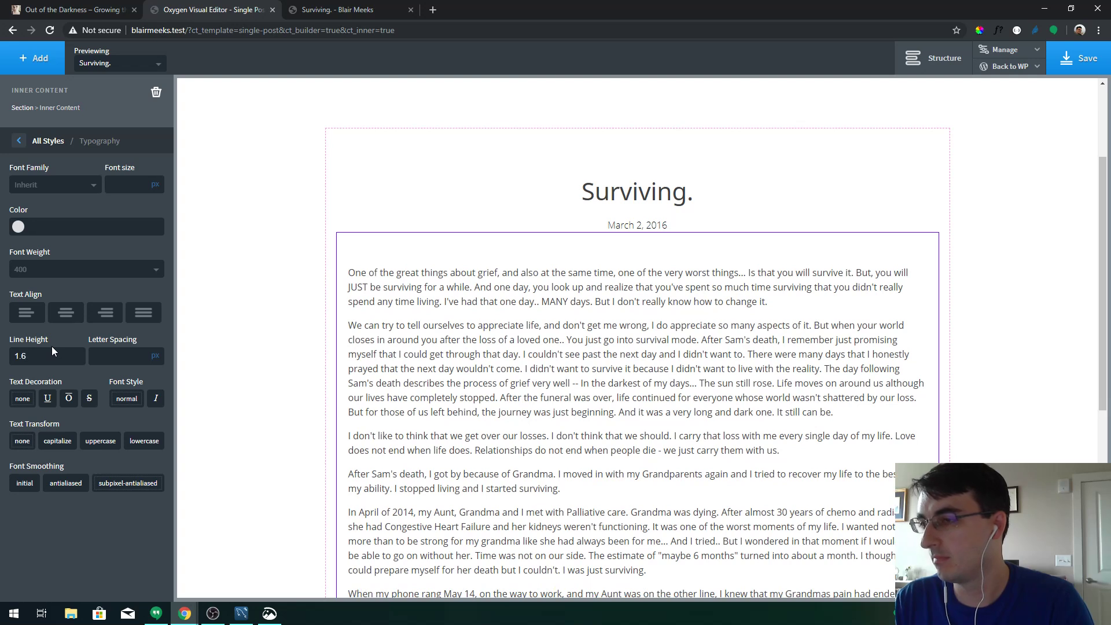
key(BackSpace)
text(7)
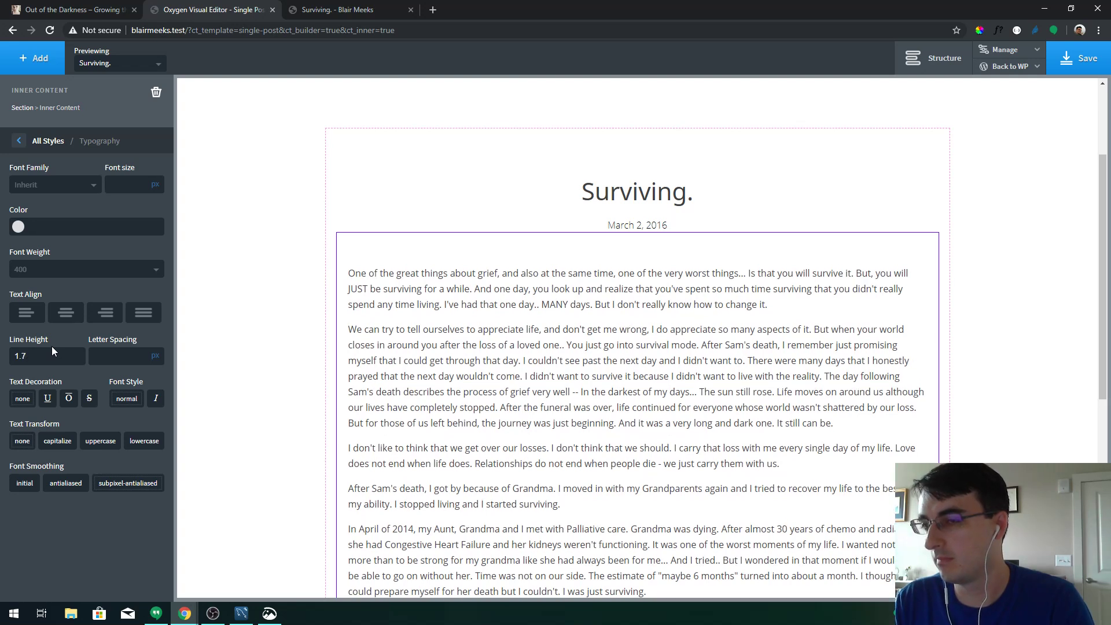
Try font weight 100 for the body text, then restore it to 400
click(80, 274)
click(65, 301)
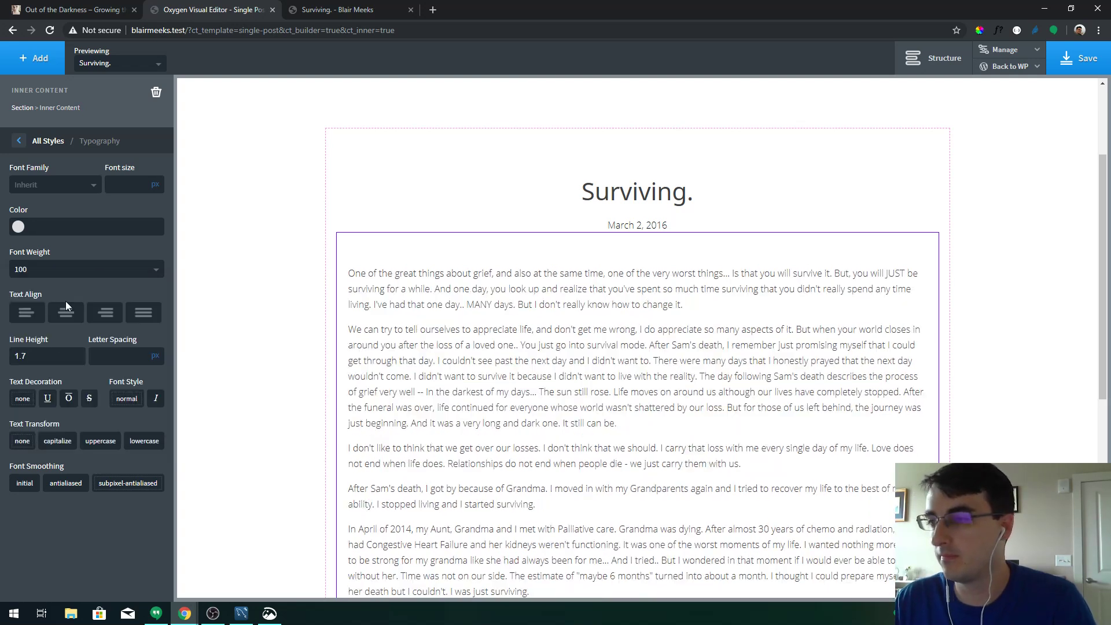
click(64, 269)
click(55, 347)
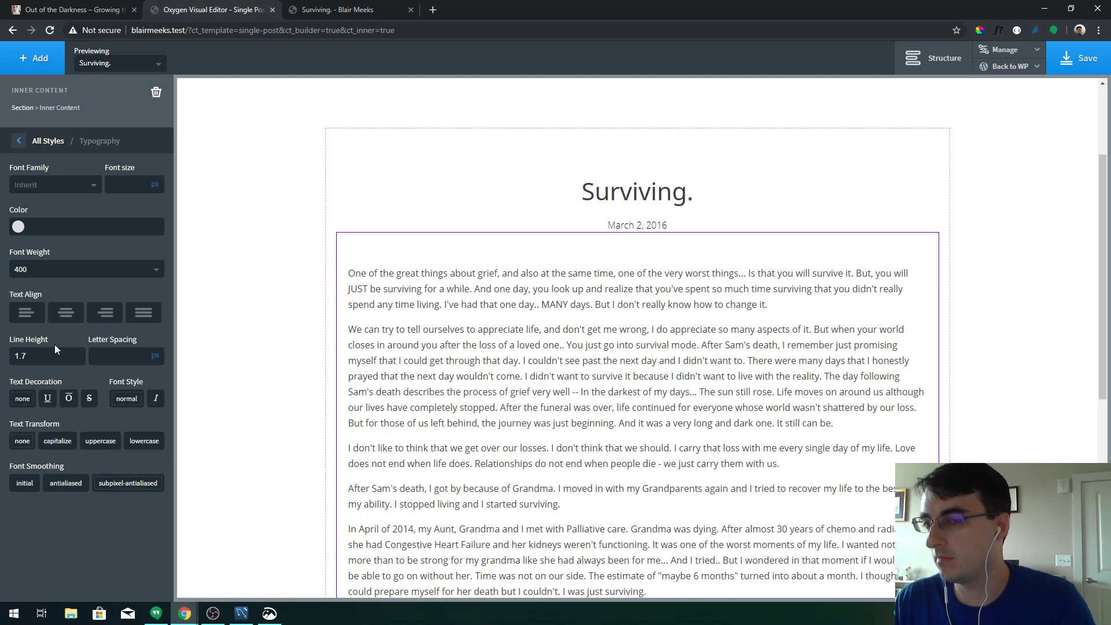
Try Georgia, Roboto, Lato and Raleway as the body text font
click(87, 192)
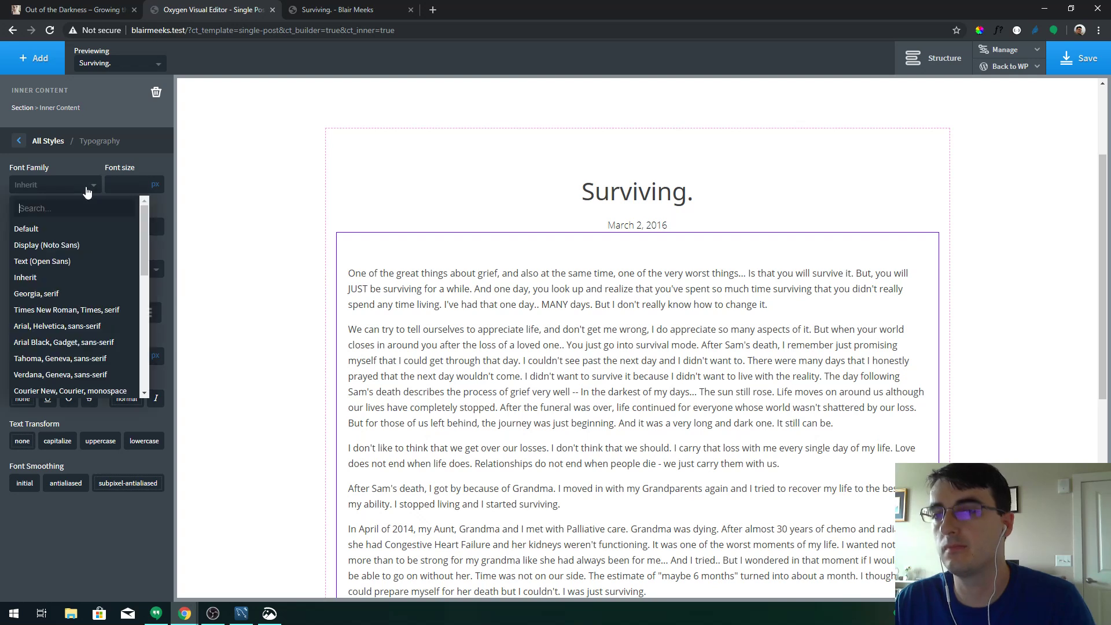
click(84, 285)
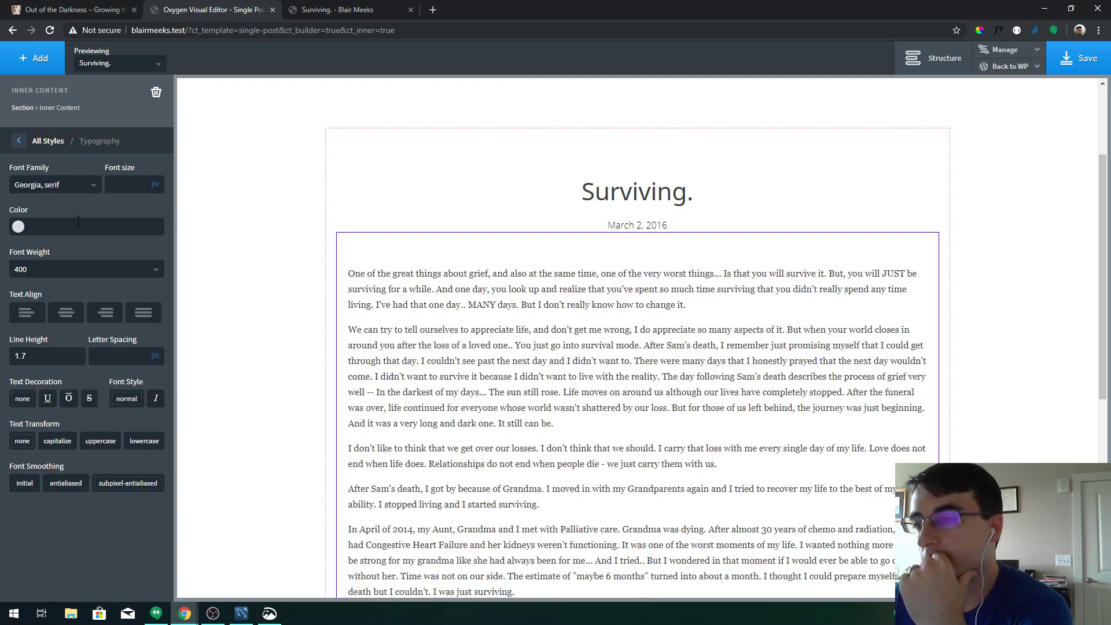
click(73, 186)
scroll(84, 356, down, 3)
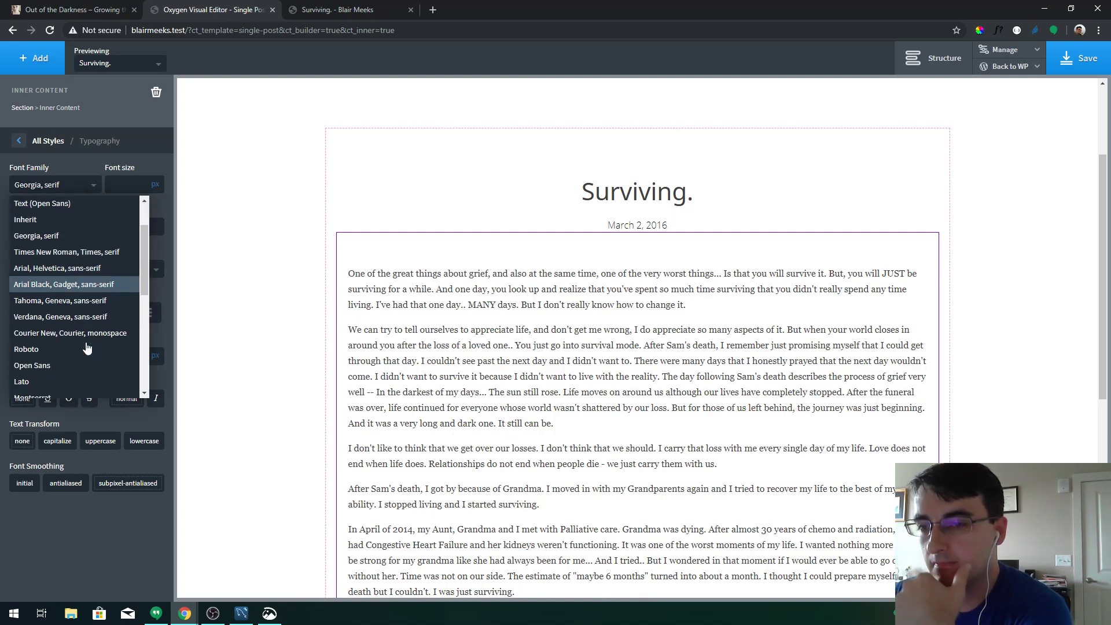
click(40, 294)
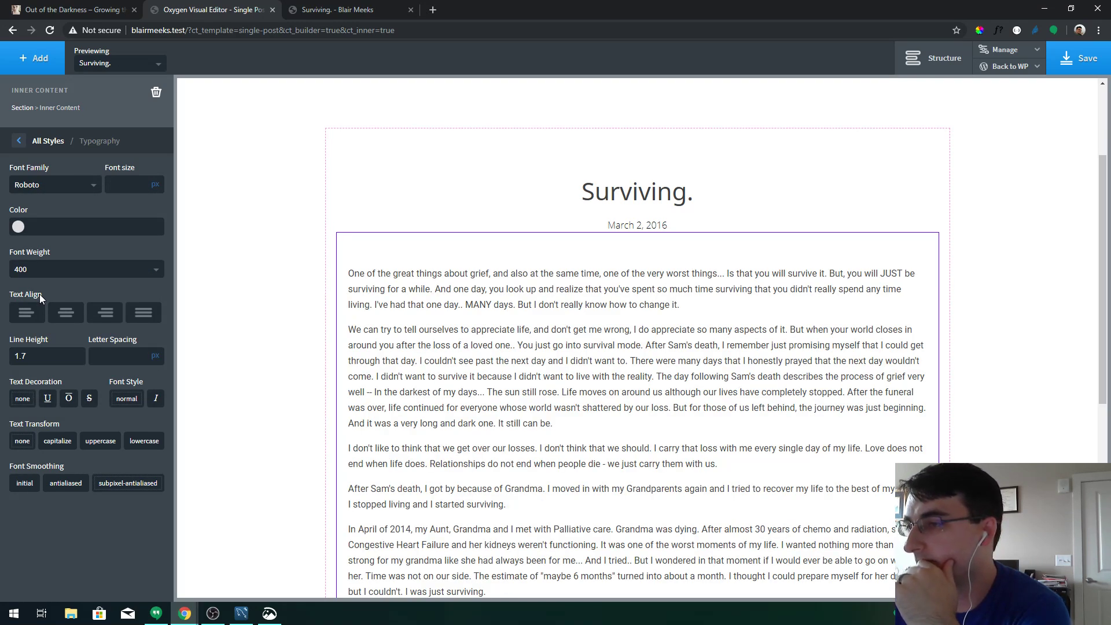
click(52, 185)
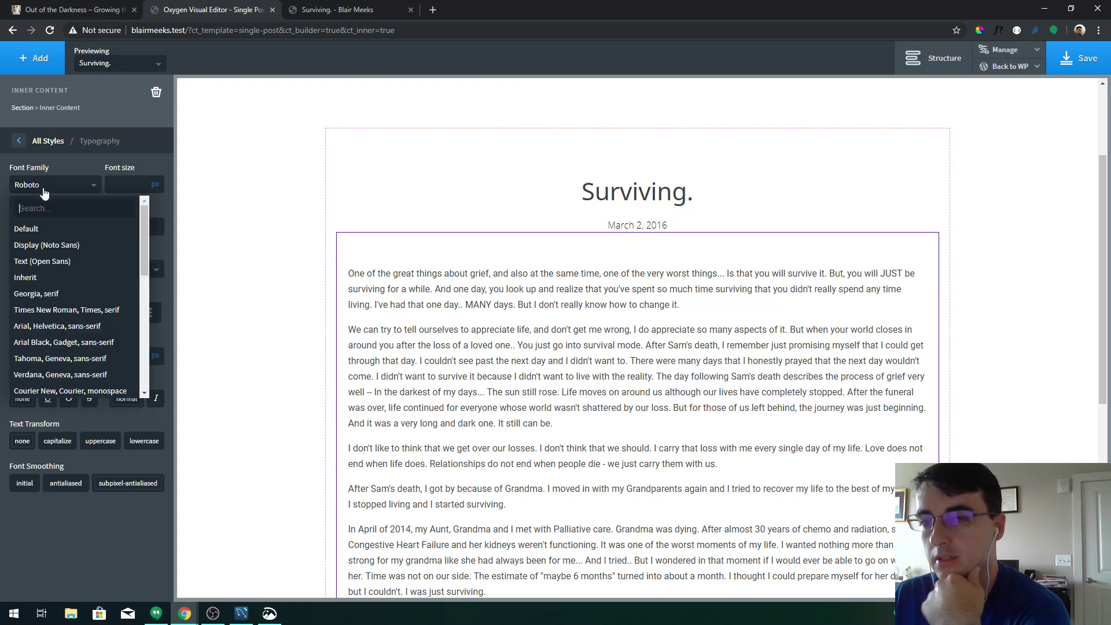
scroll(76, 301, down, 2)
scroll(76, 309, down, 1)
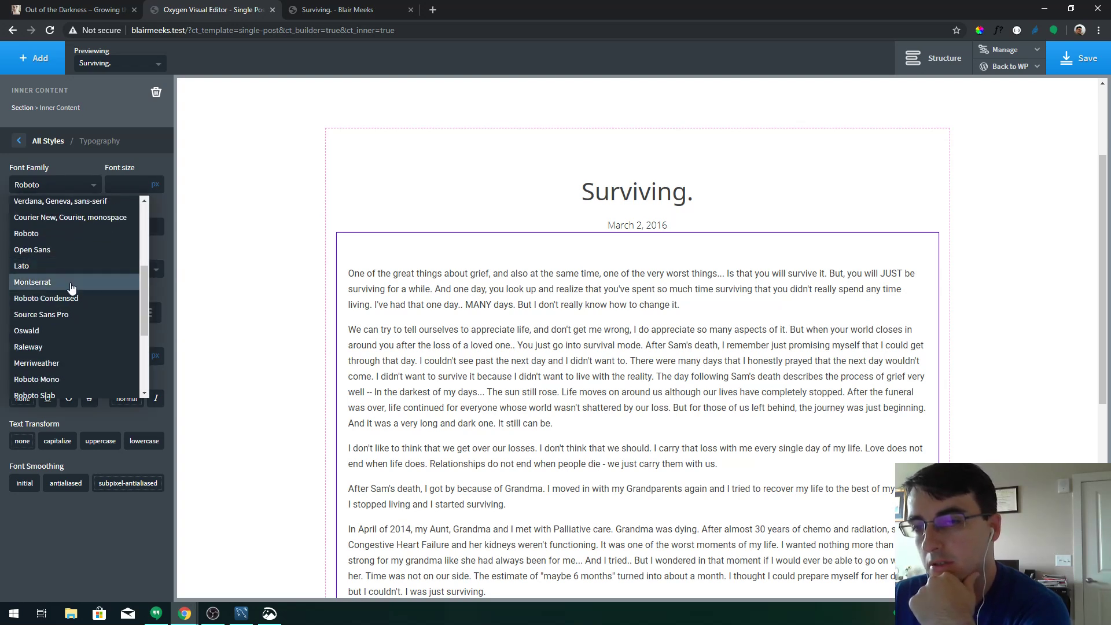
click(69, 271)
click(35, 190)
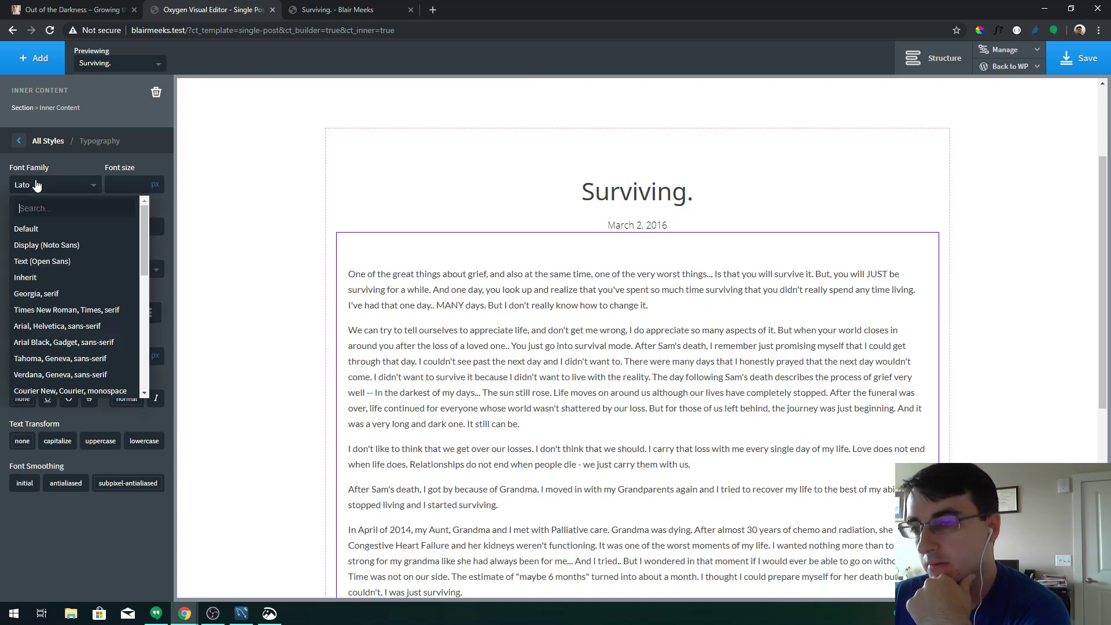
scroll(67, 307, down, 3)
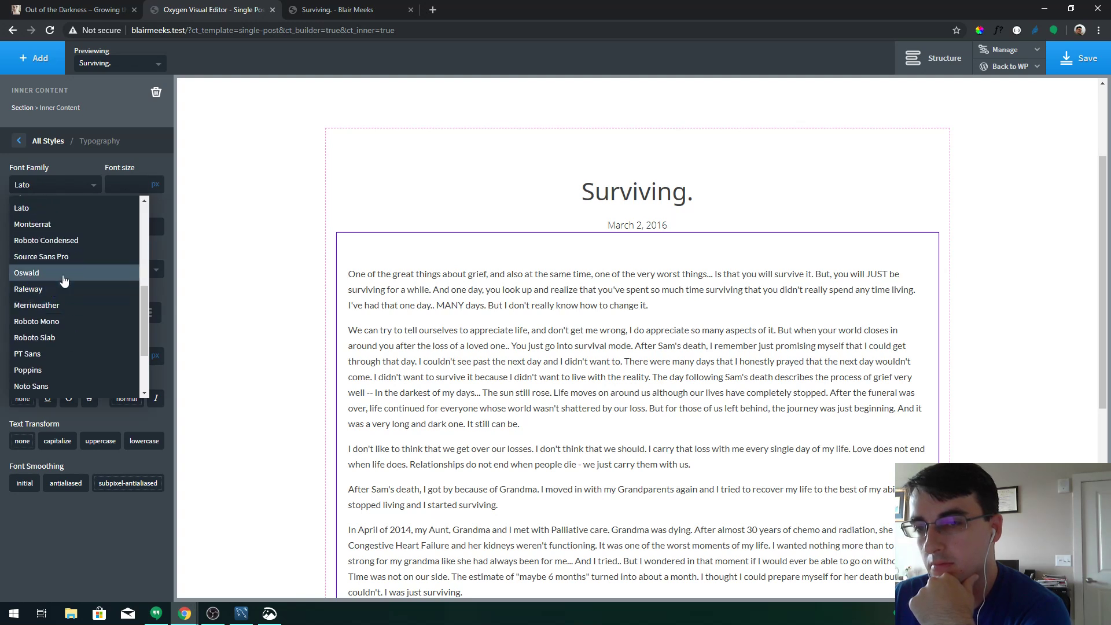
click(61, 288)
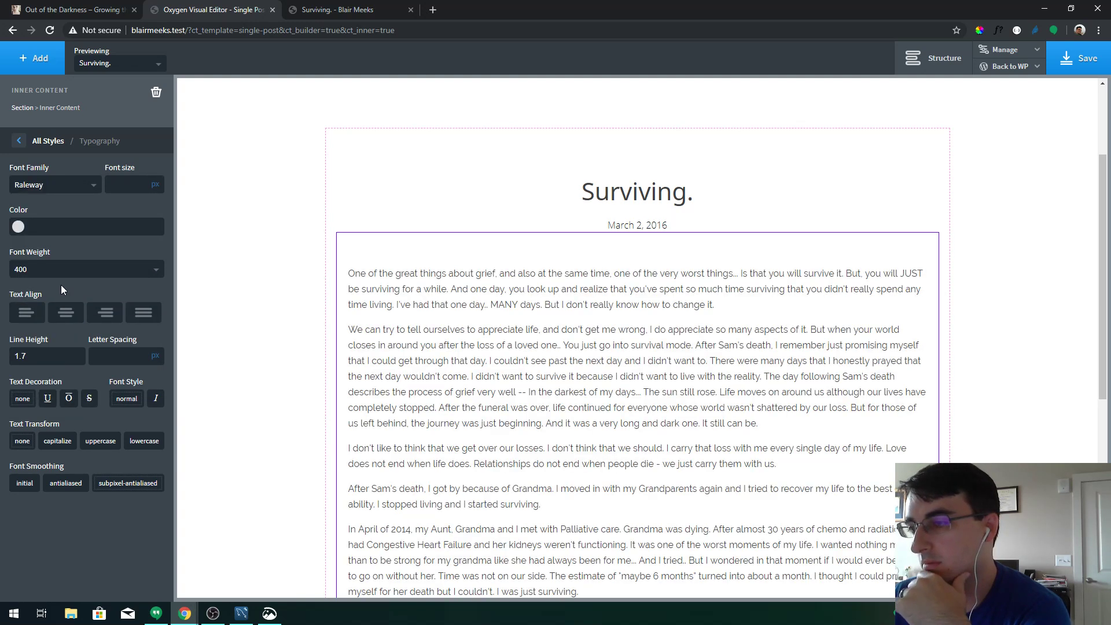
Try Roboto Mono, then set the body text to Roboto Slab and left-align it
click(41, 189)
scroll(75, 328, down, 3)
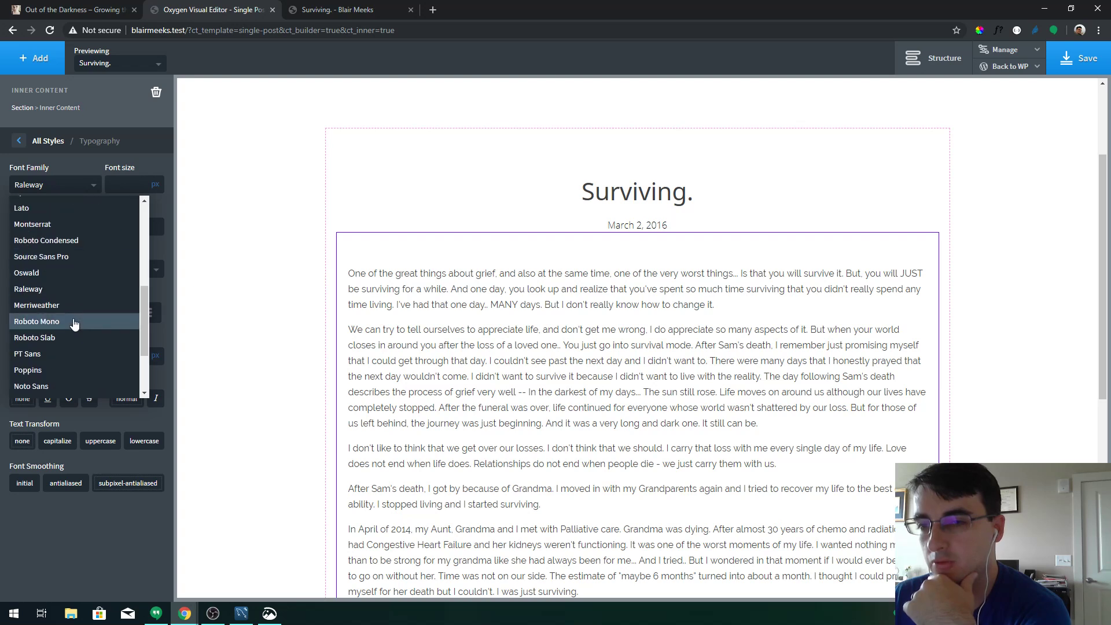
click(74, 322)
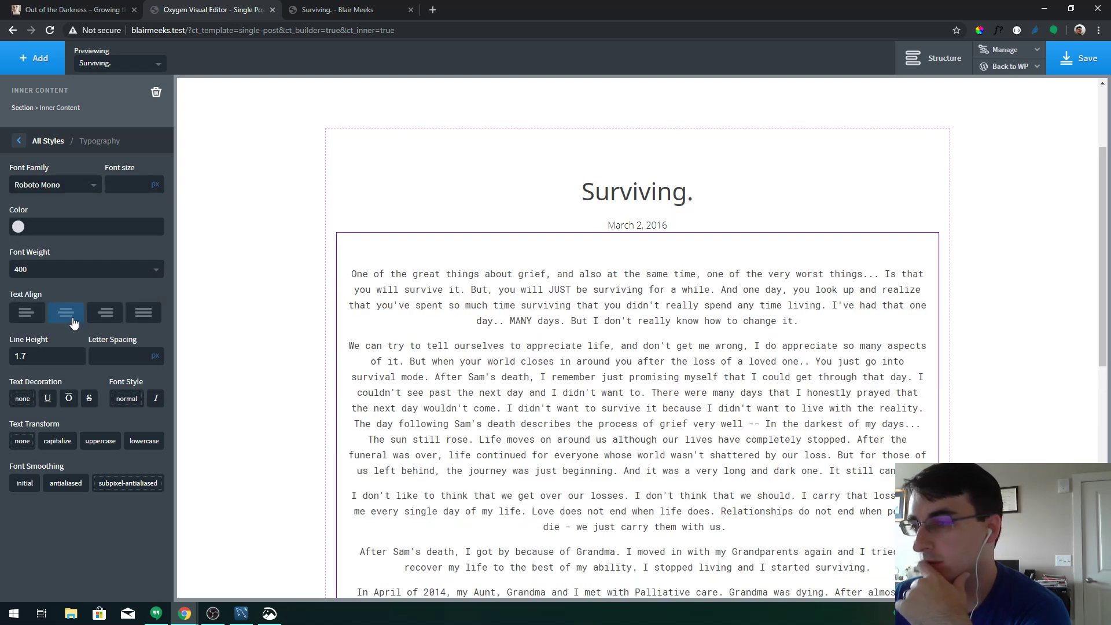
click(63, 192)
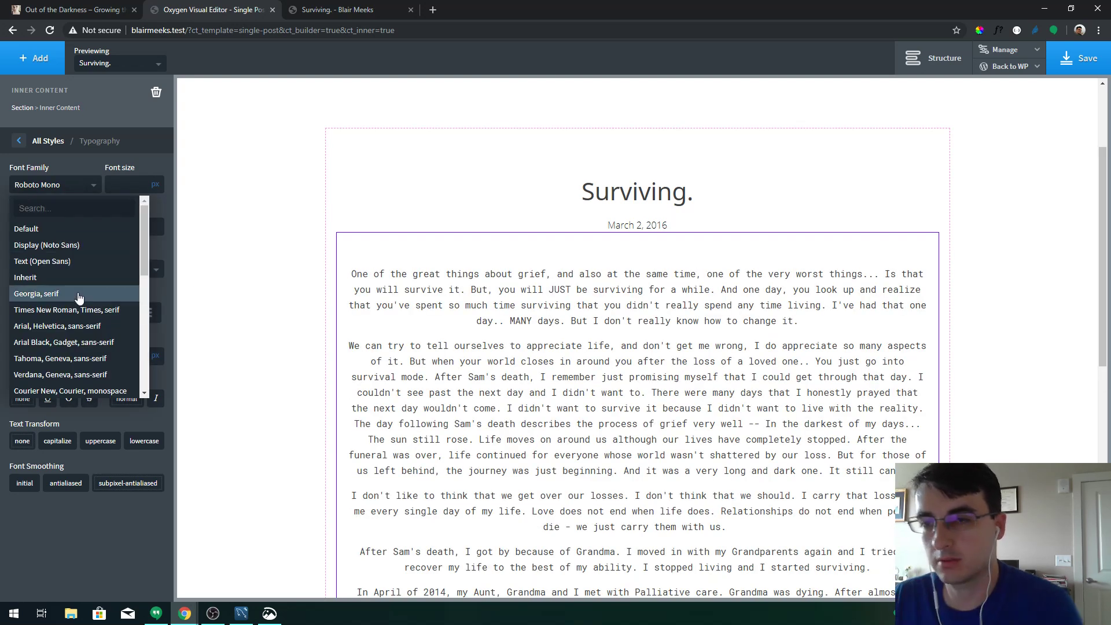
text(robo)
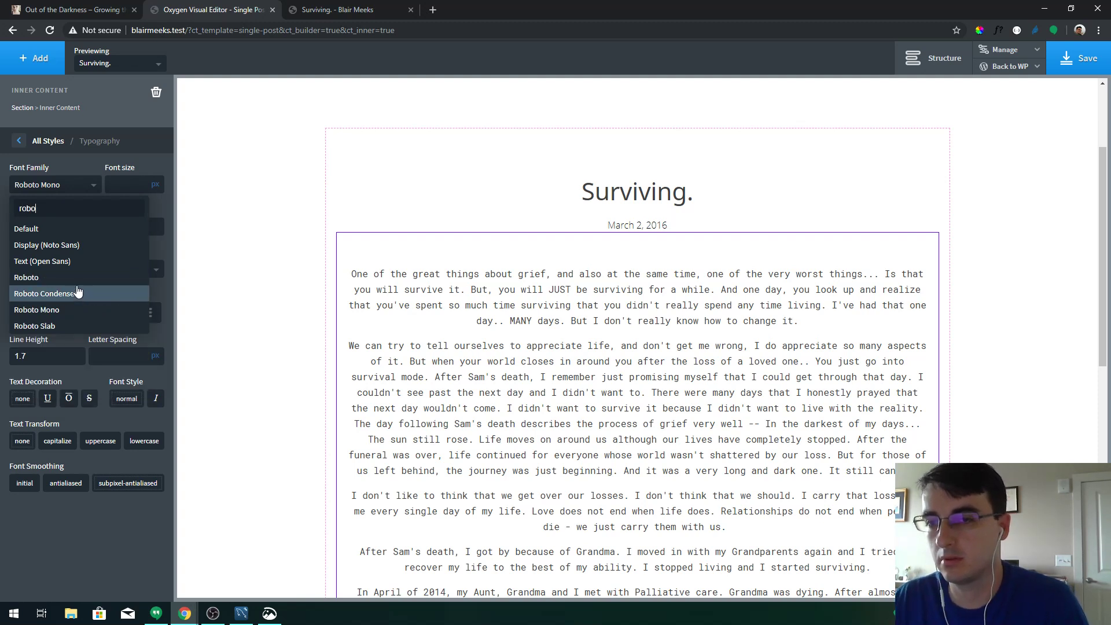
click(72, 326)
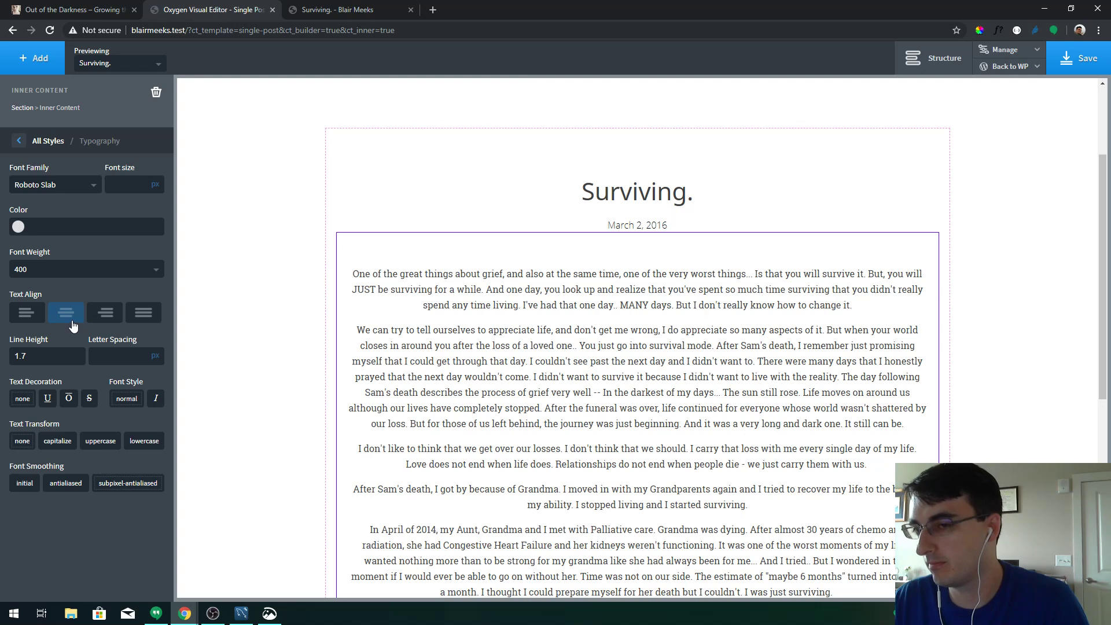
click(27, 313)
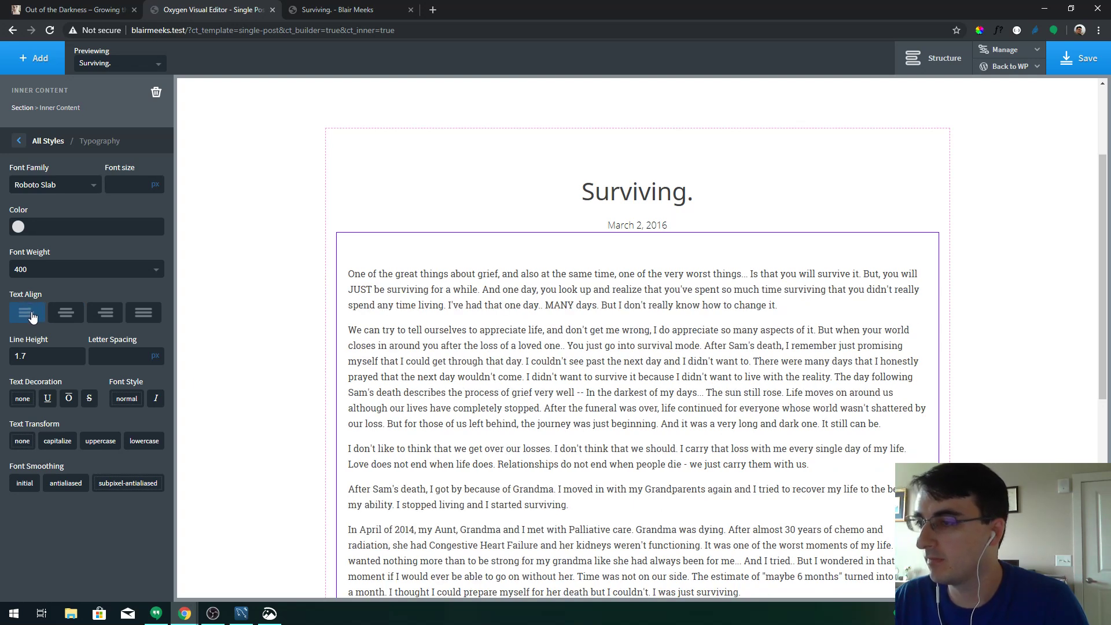
Briefly switch back to Roboto, then settle on Roboto Slab and save the template
click(76, 191)
text(rob)
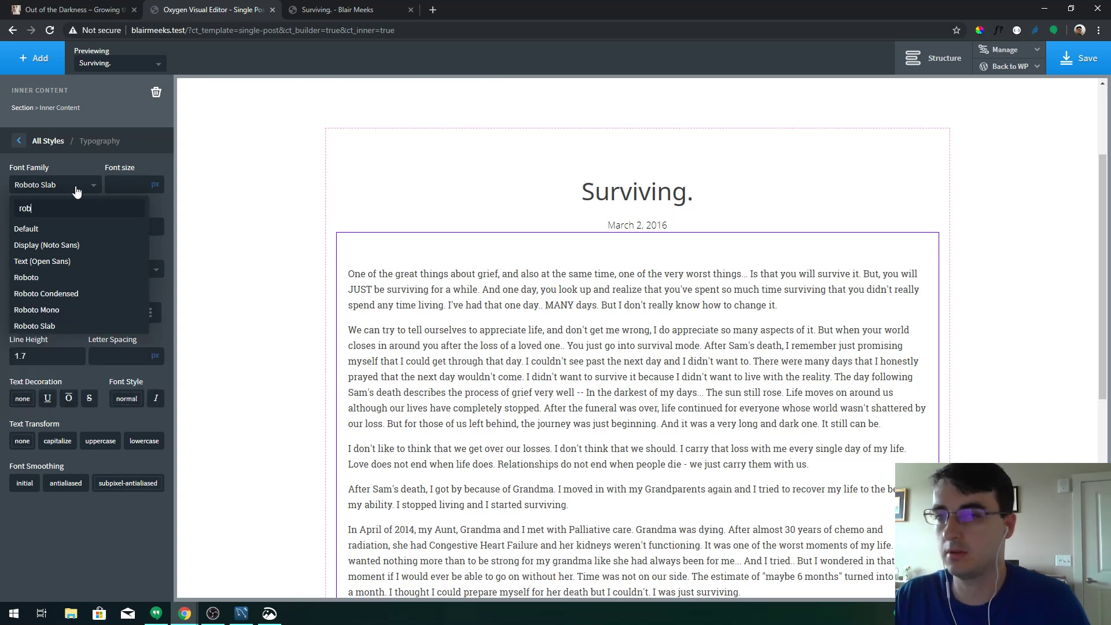
click(81, 277)
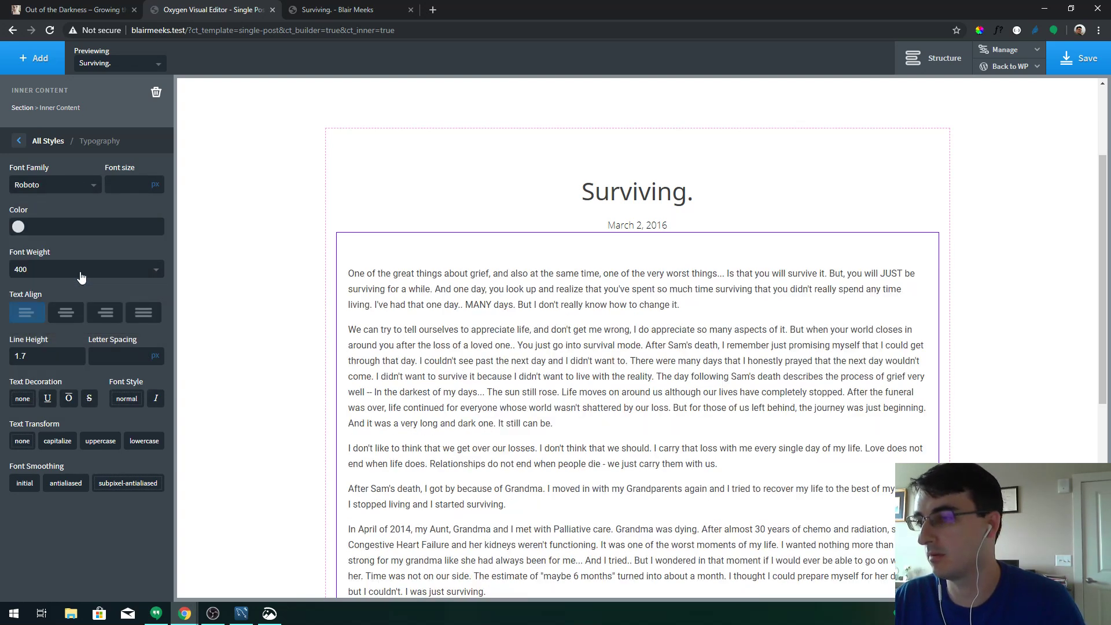
click(65, 186)
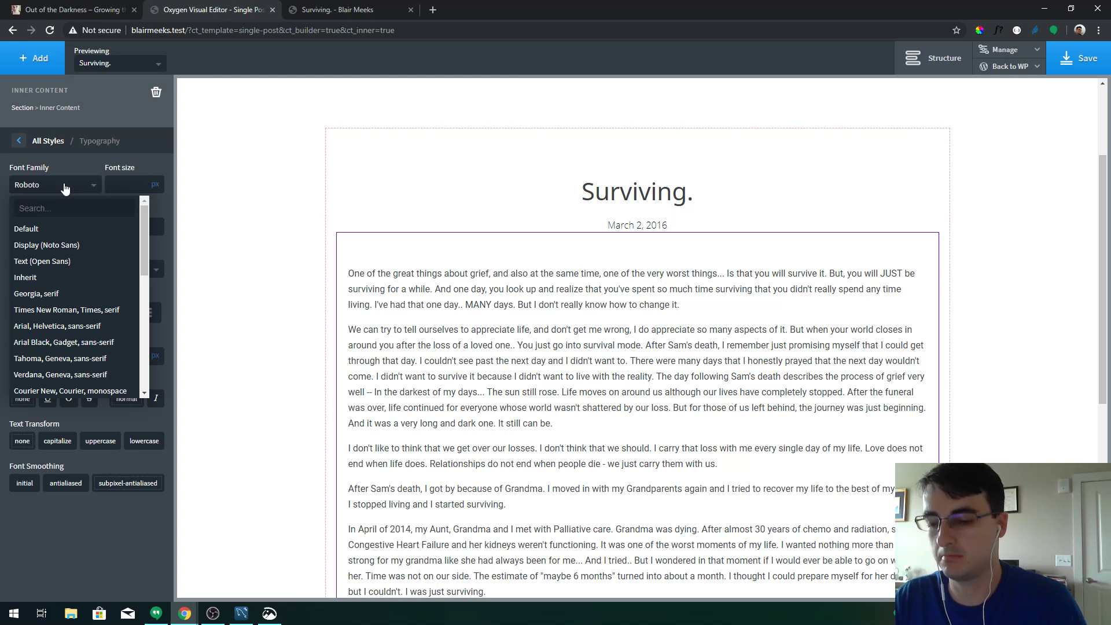
text(rob)
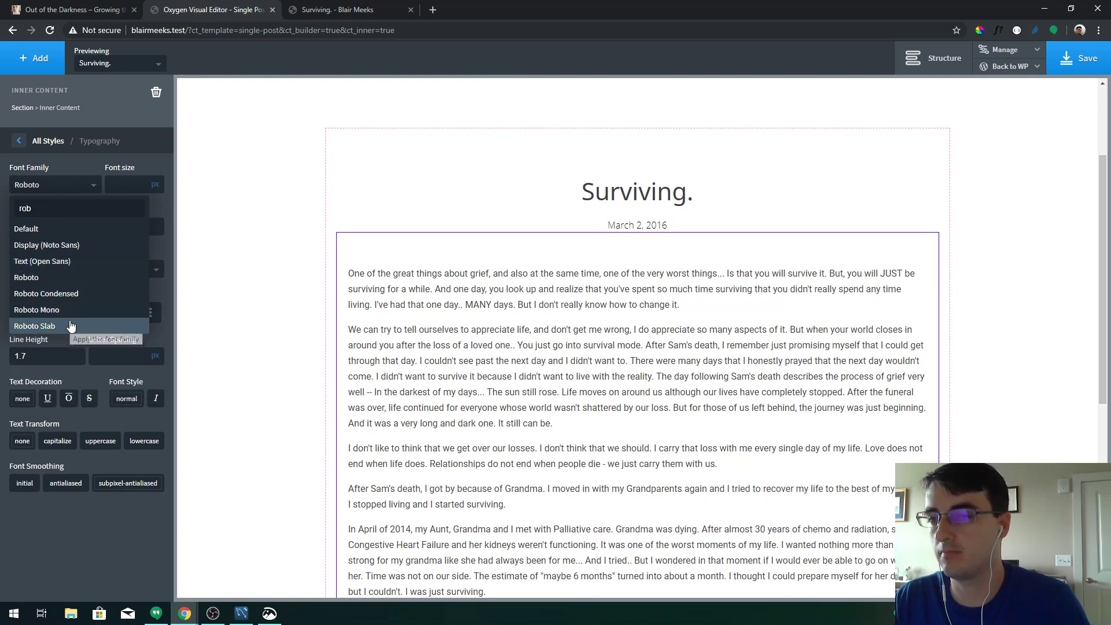
click(69, 326)
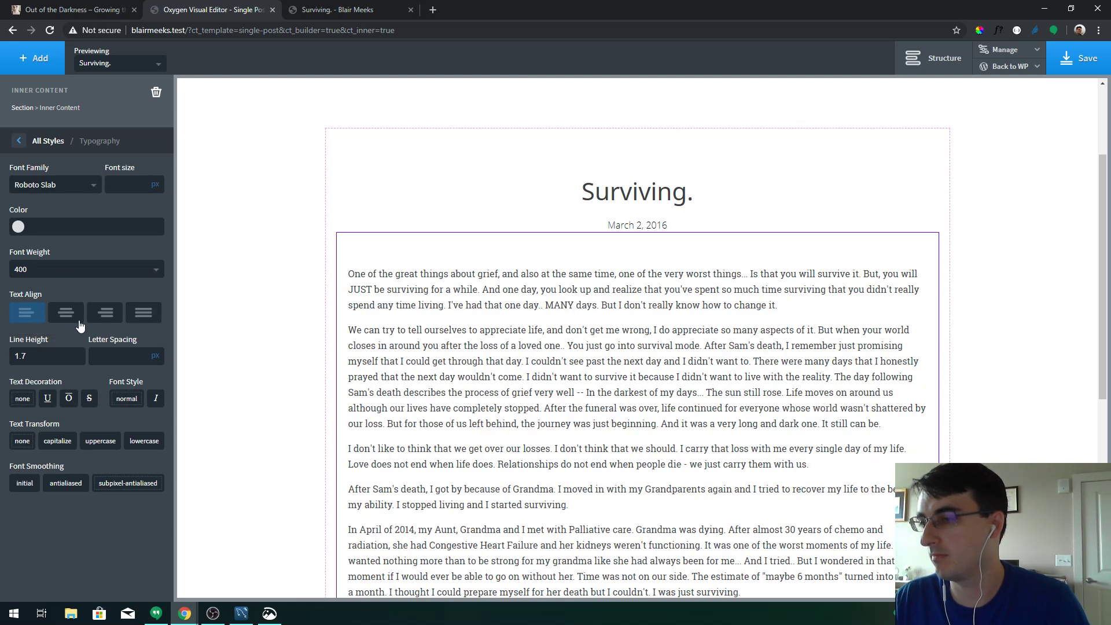
click(1073, 66)
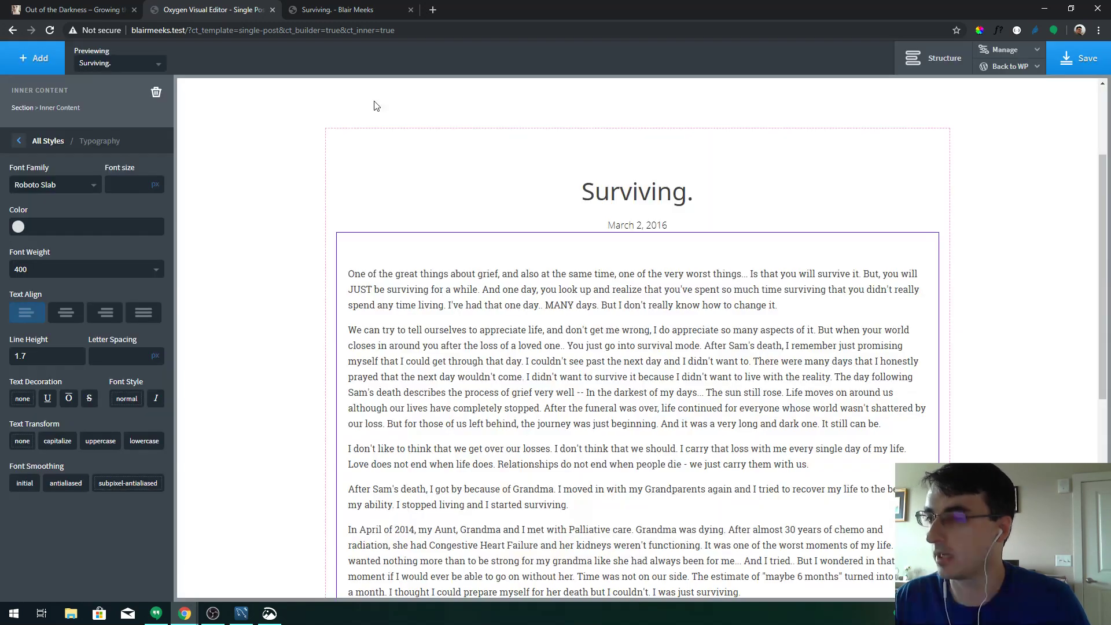
Raise the post text line height to 1.9
click(55, 359)
key(BackSpace)
text(8)
key(BackSpace)
text(9)
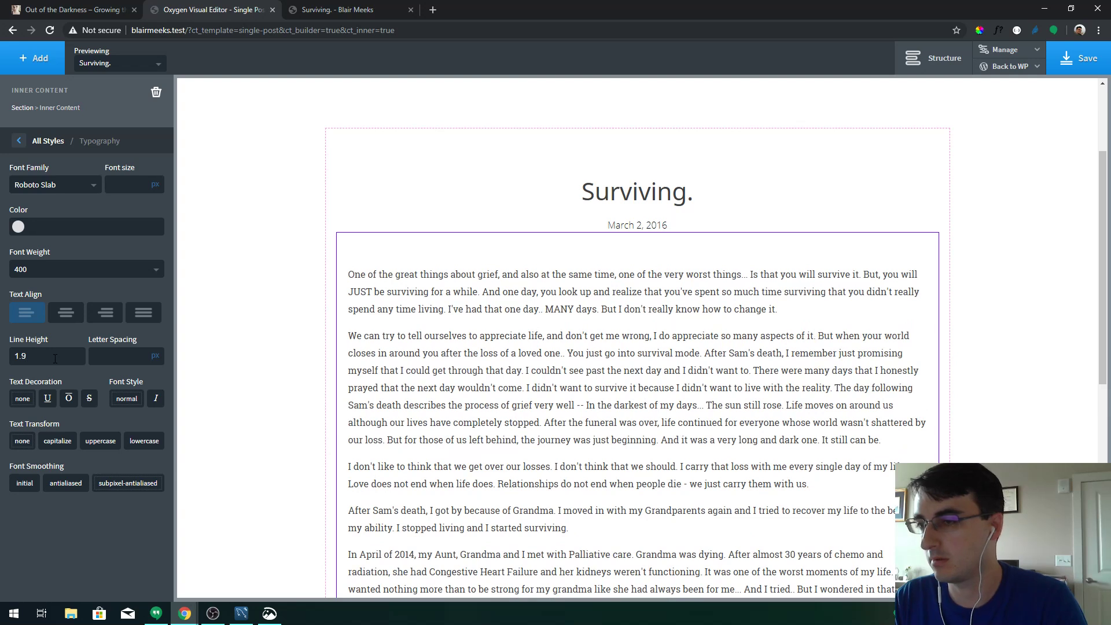
Change the post text's left and right padding to 100 px, after trying 50 px
click(47, 142)
click(104, 243)
click(48, 141)
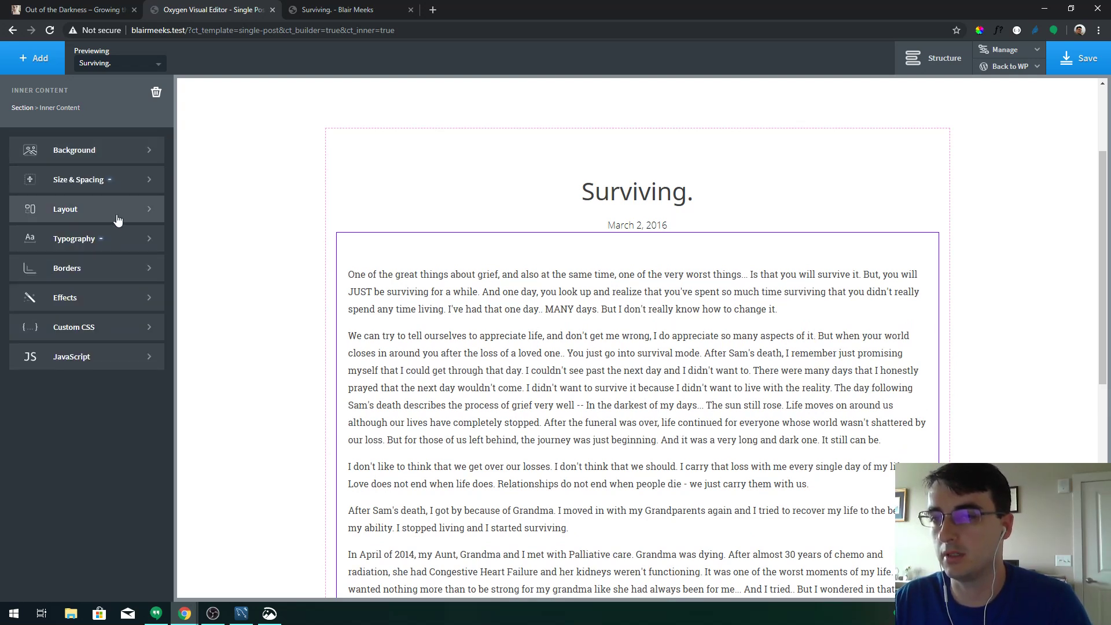
click(126, 184)
double_click(29, 201)
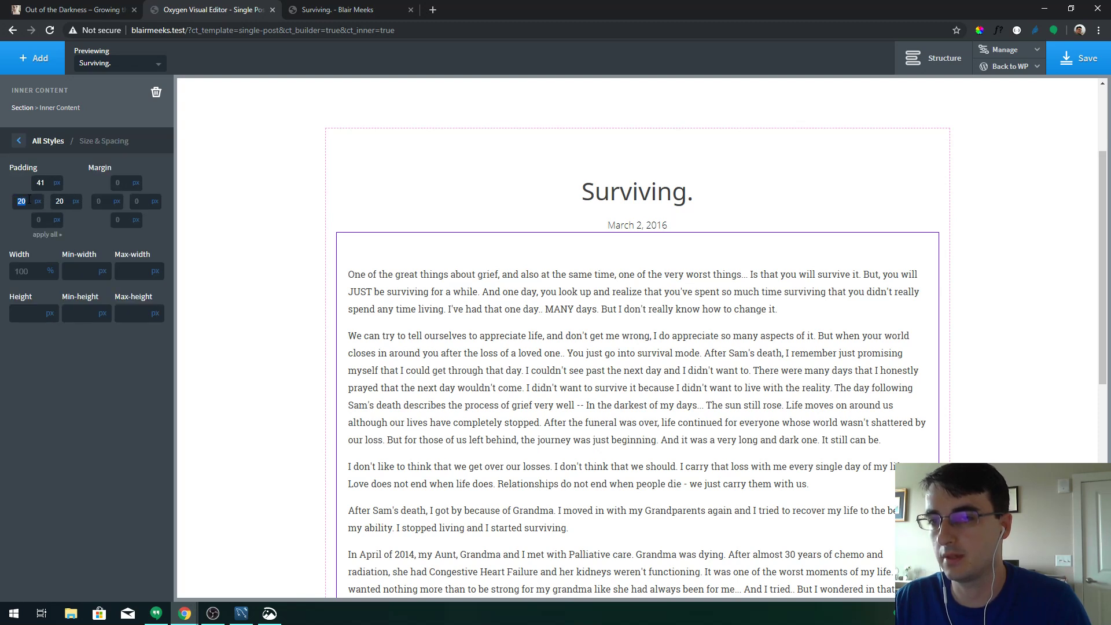
text(50)
key(Tab)
text(50)
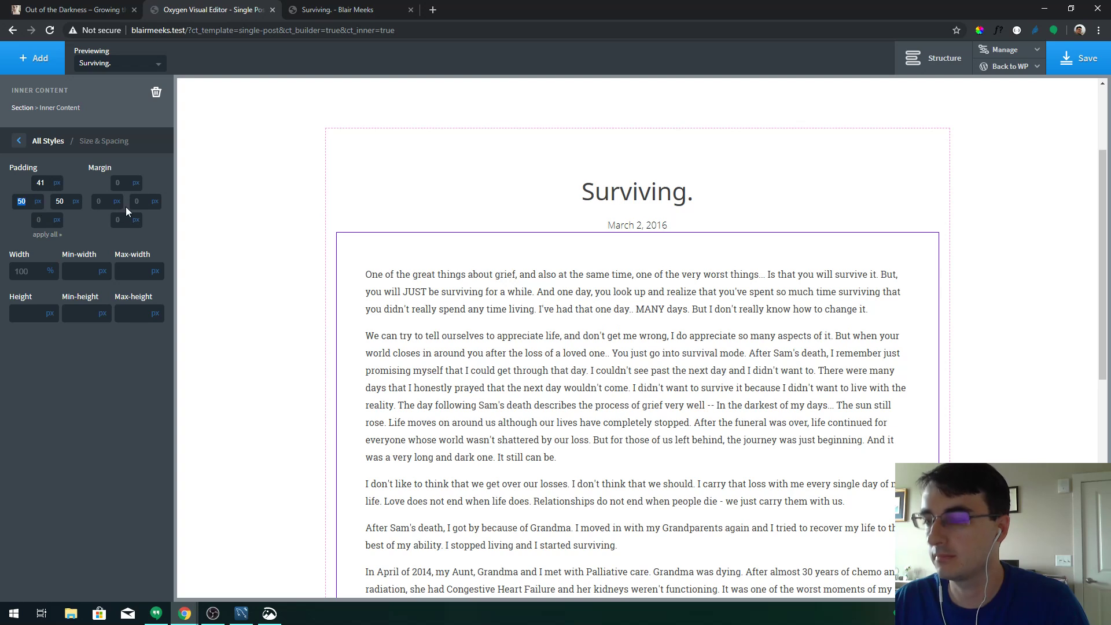
text(100)
key(Tab)
text(100)
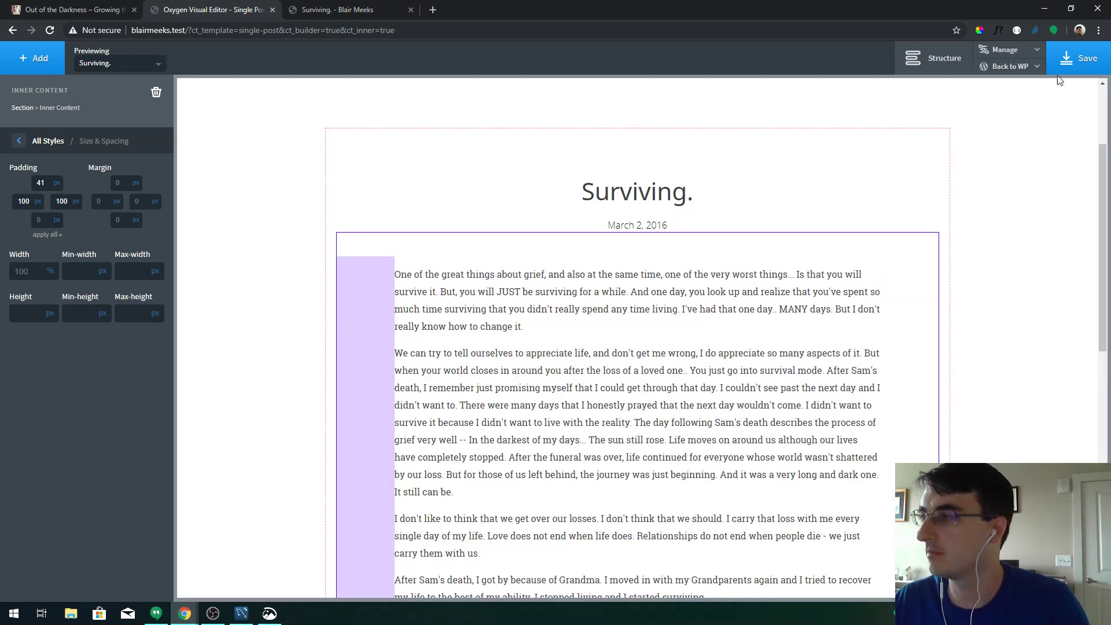
Save the template and review the reloaded live Surviving post
click(1065, 64)
click(342, 9)
key(F5)
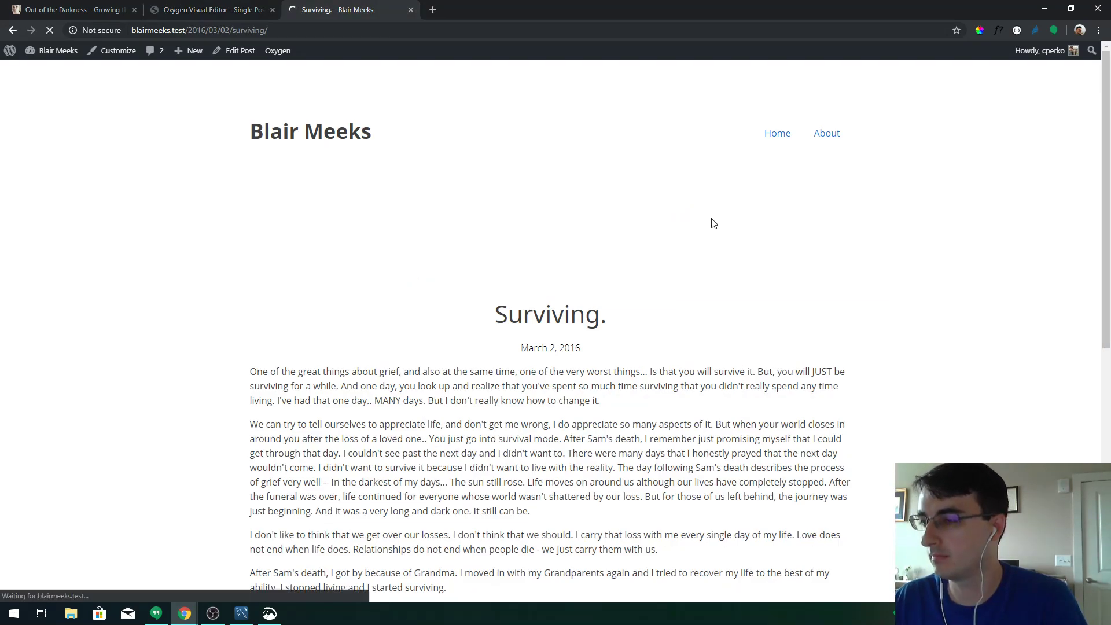
scroll(710, 297, down, 4)
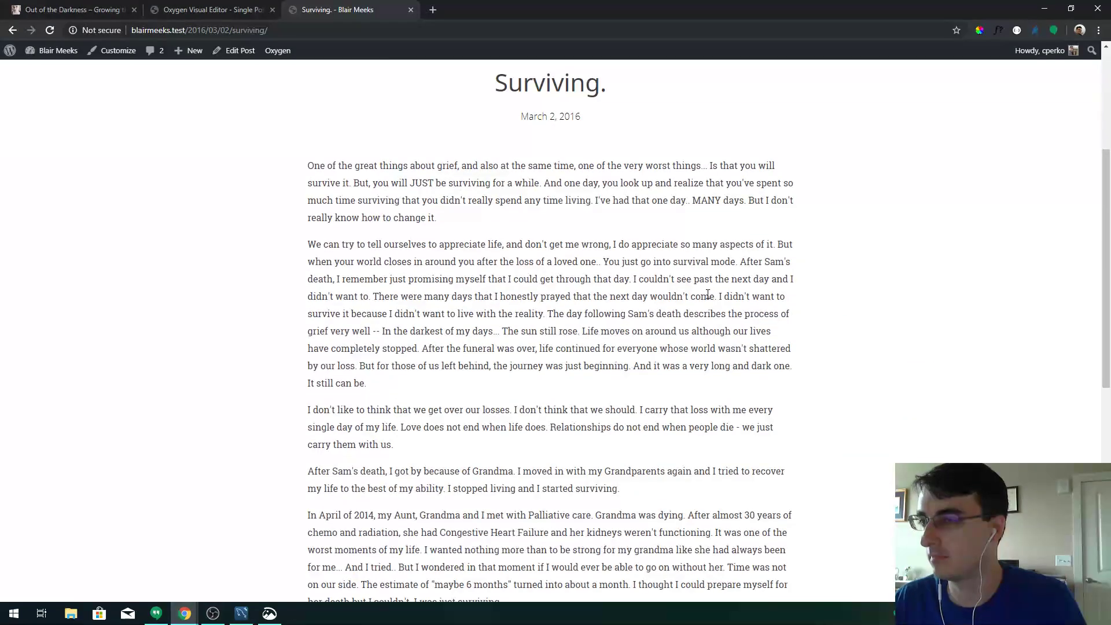
click(248, 8)
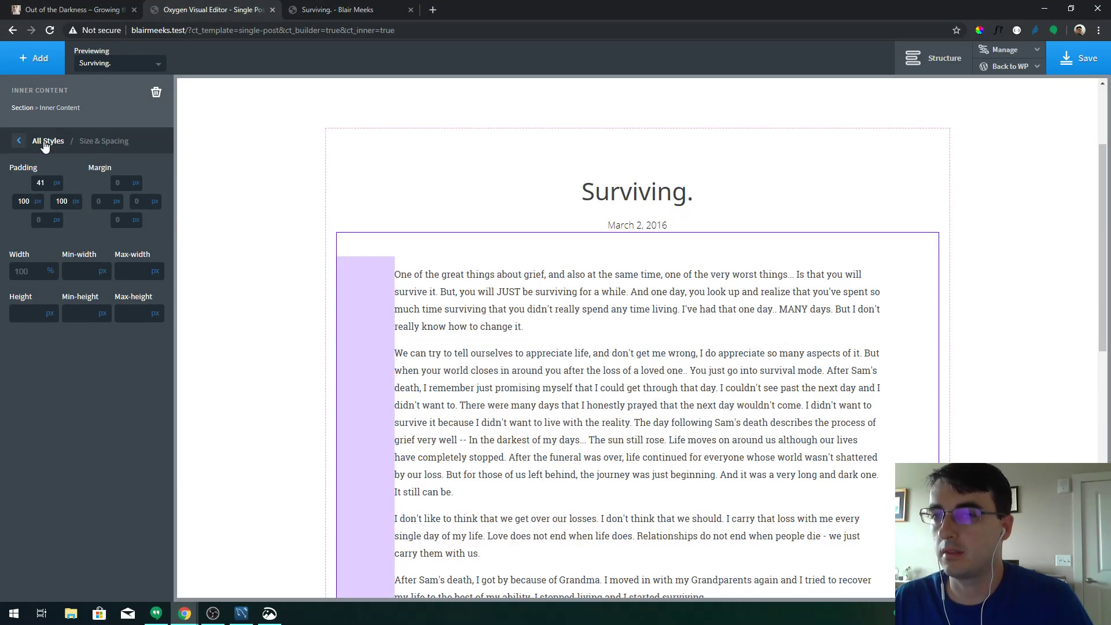
Set the body text font size to 20 px, replacing a trial 30, and save
click(47, 141)
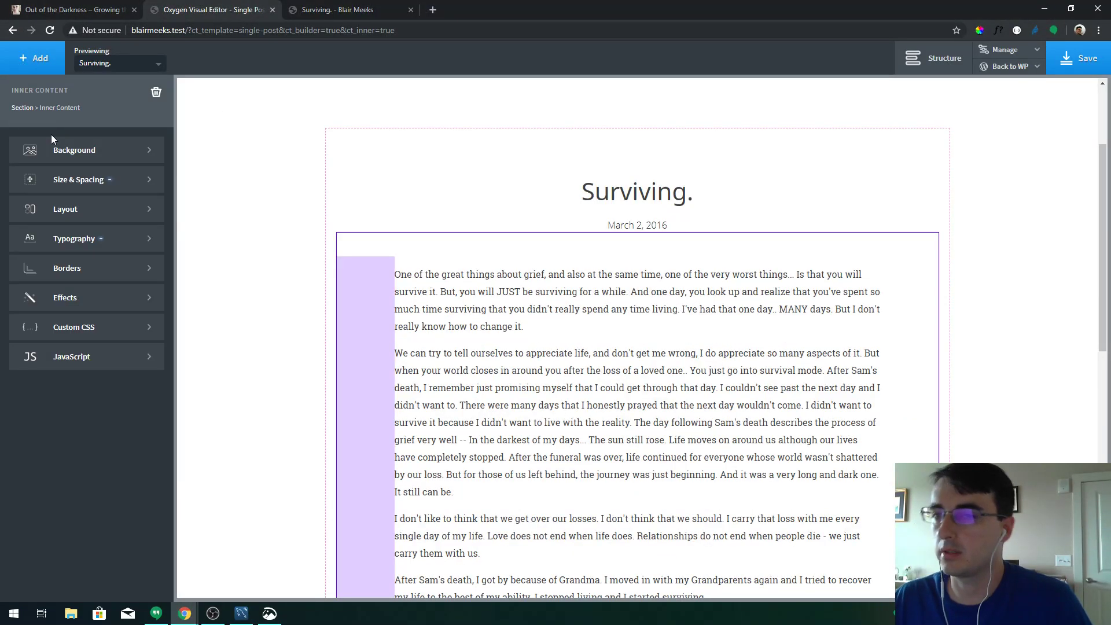
click(86, 239)
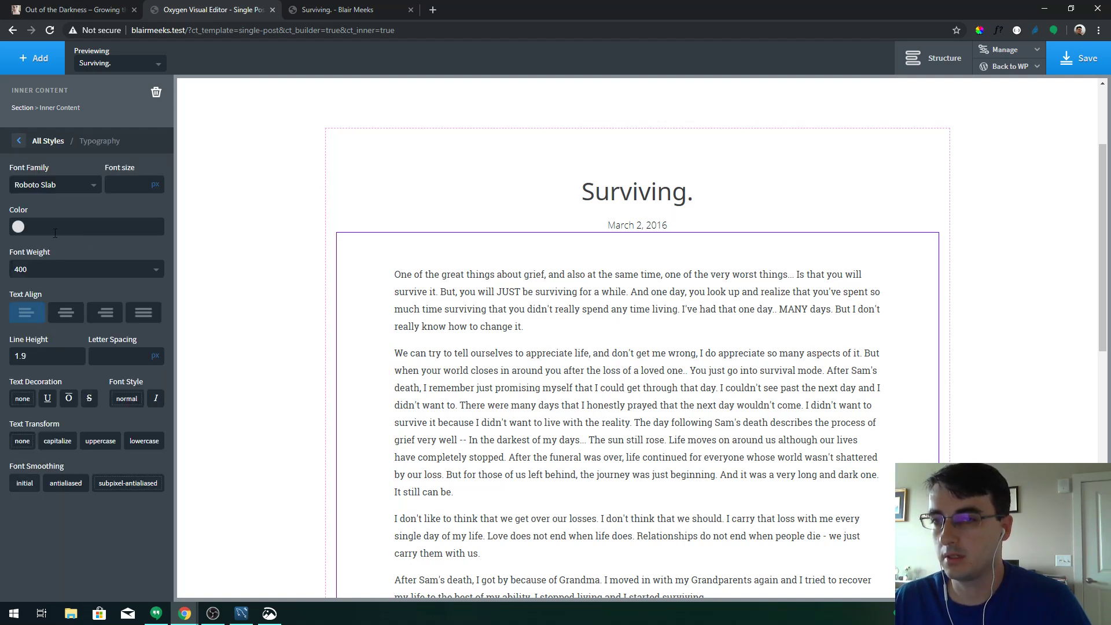
text(30)
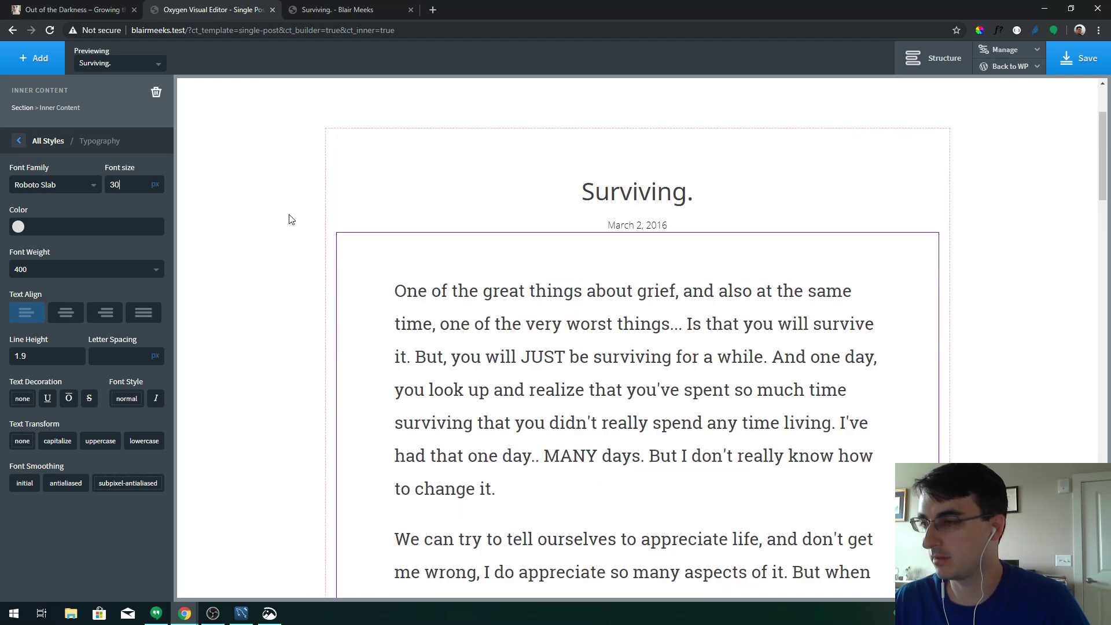
key(ctrl+a)
text(20)
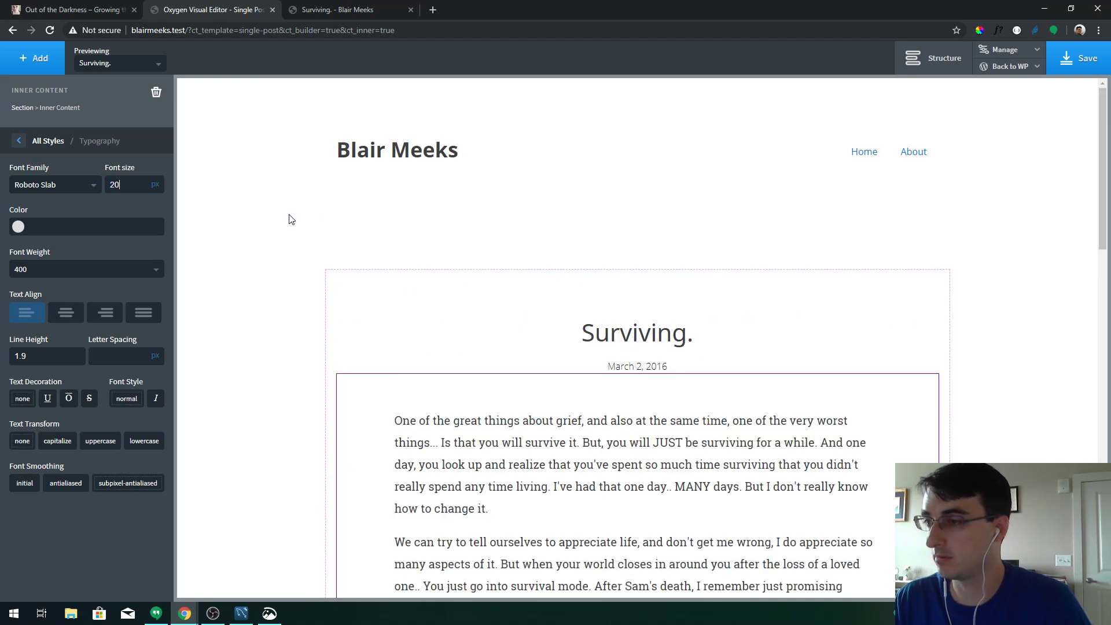
scroll(492, 240, down, 3)
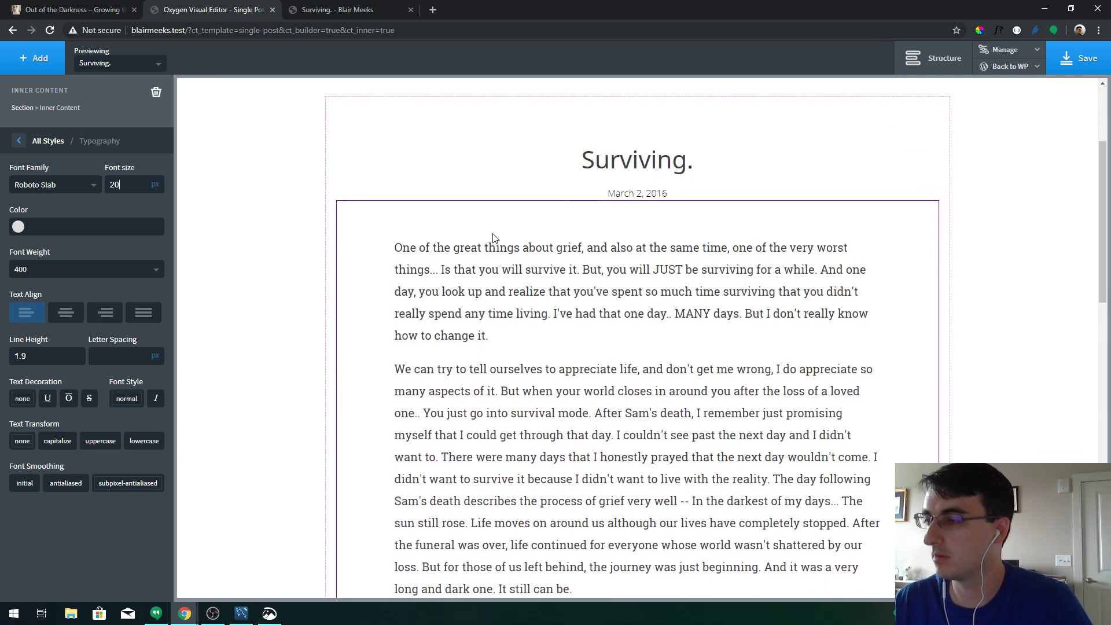
scroll(495, 238, down, 2)
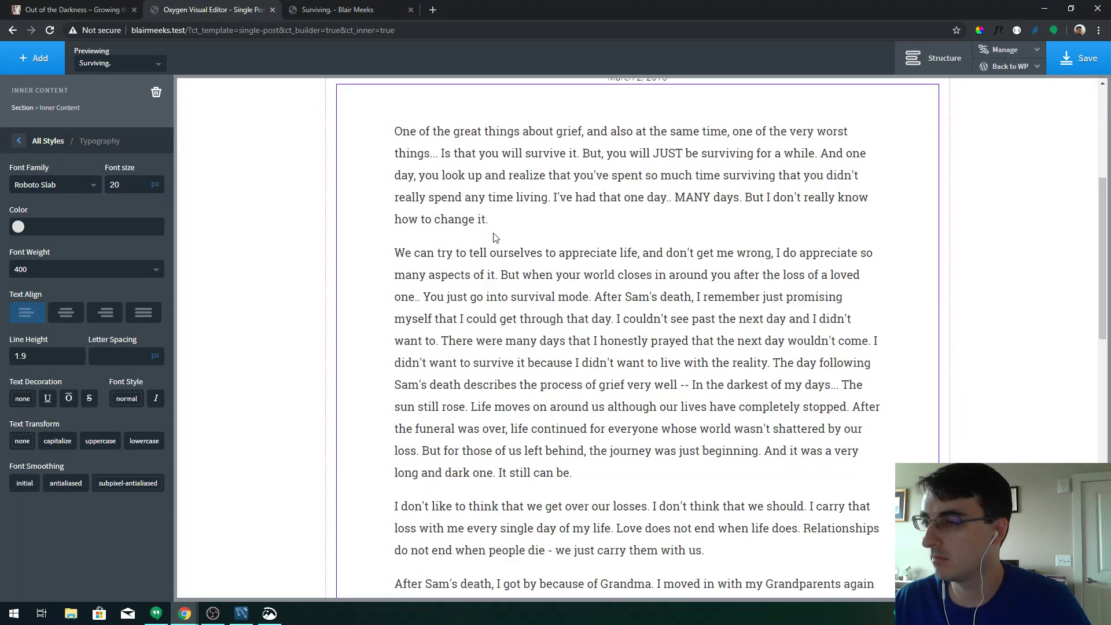
click(1076, 65)
Reload the live post and inspect a paragraph to copy its ct-inner-content class name
click(315, 10)
key(F5)
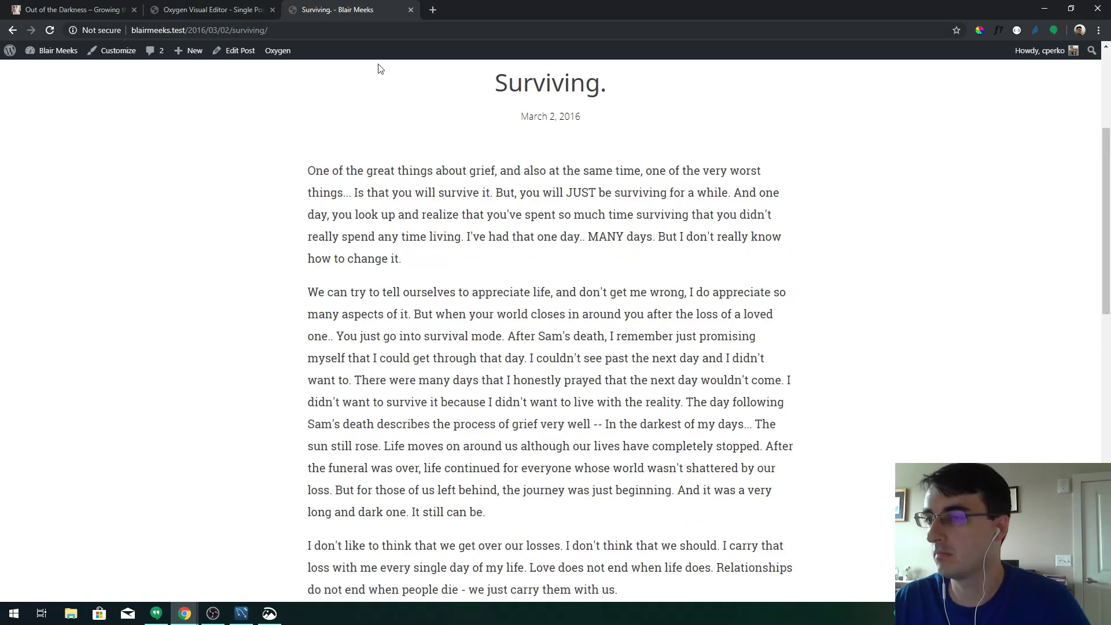
scroll(384, 215, down, 5)
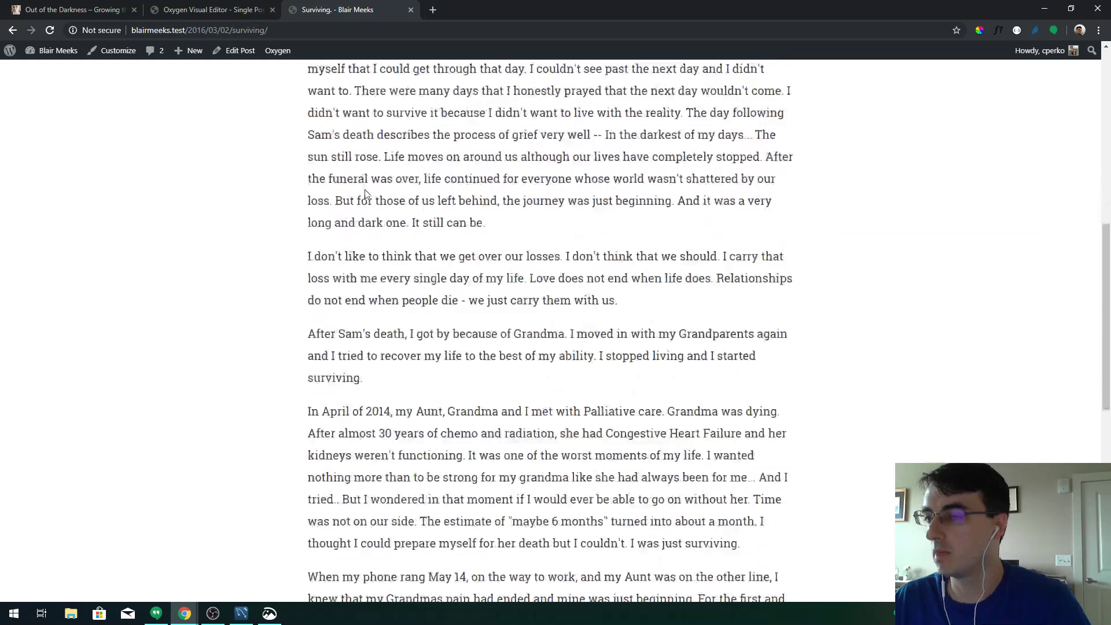
right_click(420, 211)
click(464, 347)
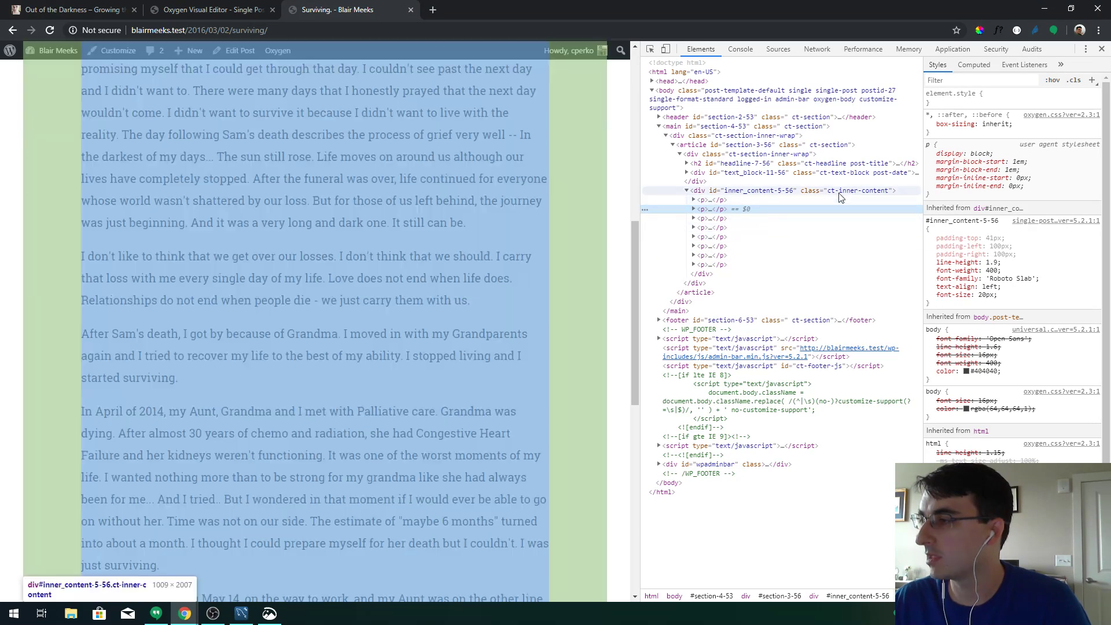
double_click(839, 191)
key(ctrl+c)
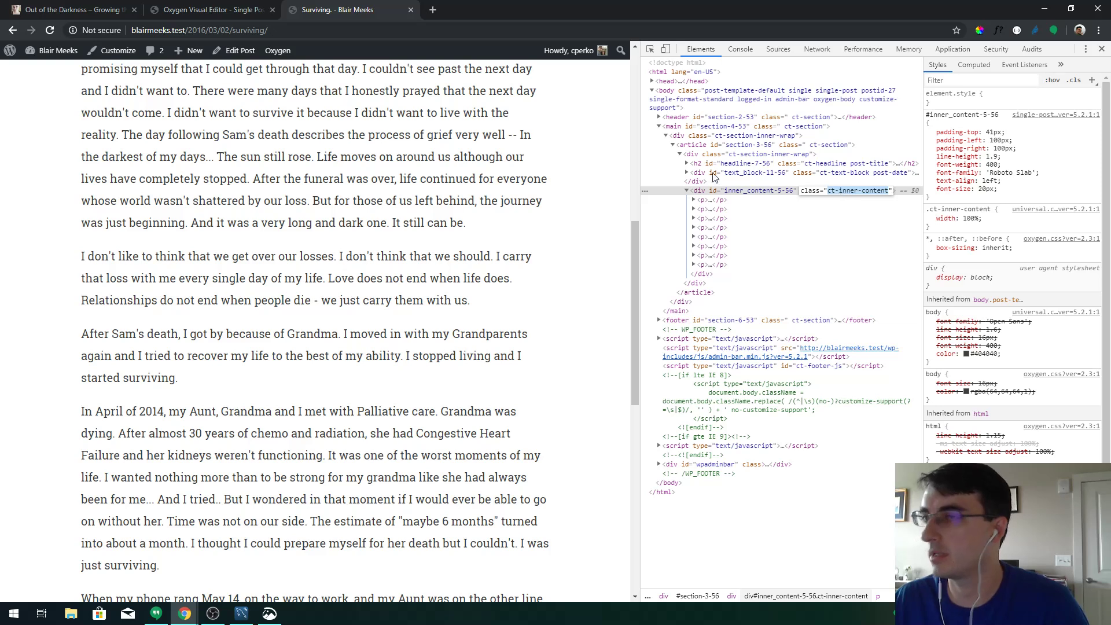
Back in the builder, open the Manage > Stylesheets list
click(215, 10)
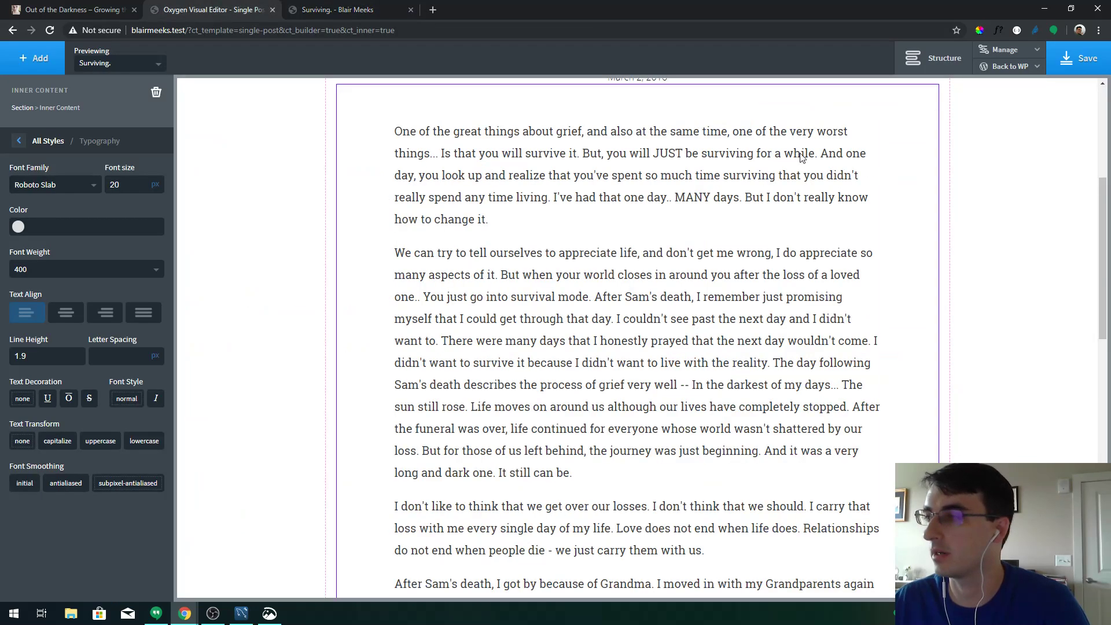
click(1002, 51)
click(1013, 88)
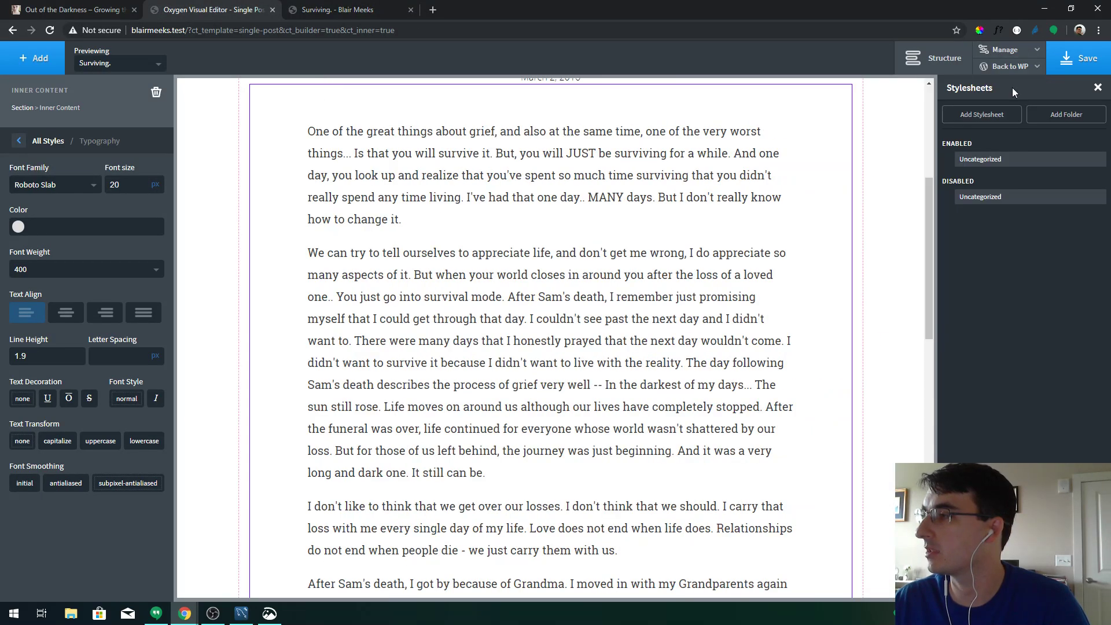
View the Uncategorized stylesheet folder, then expand the Uncategorized folder under Manage > Selectors
click(984, 165)
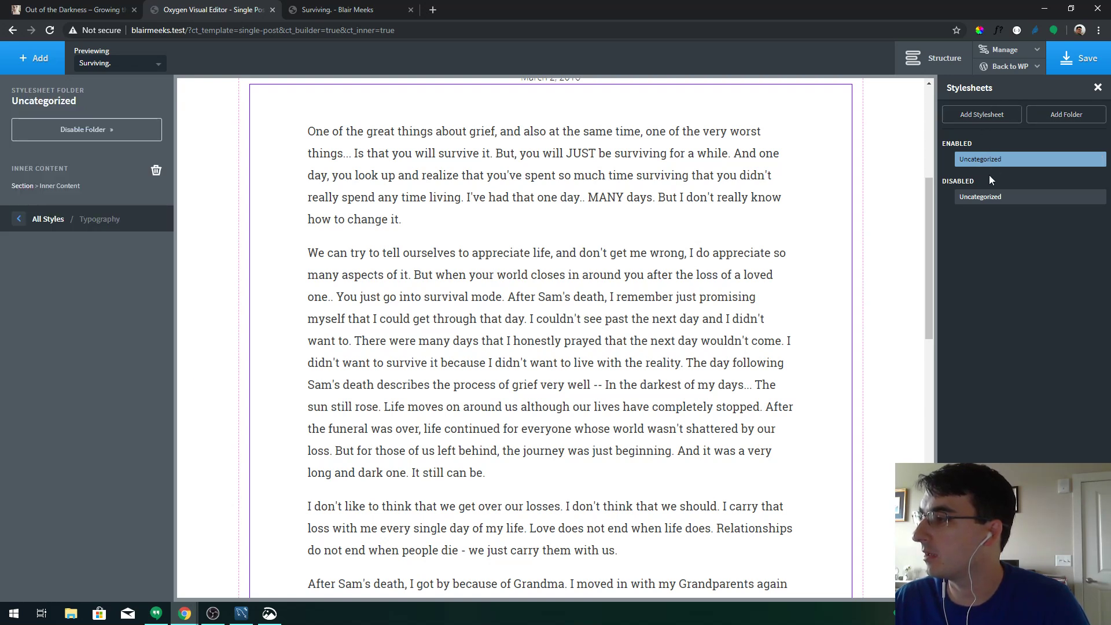
mouse_move(1010, 54)
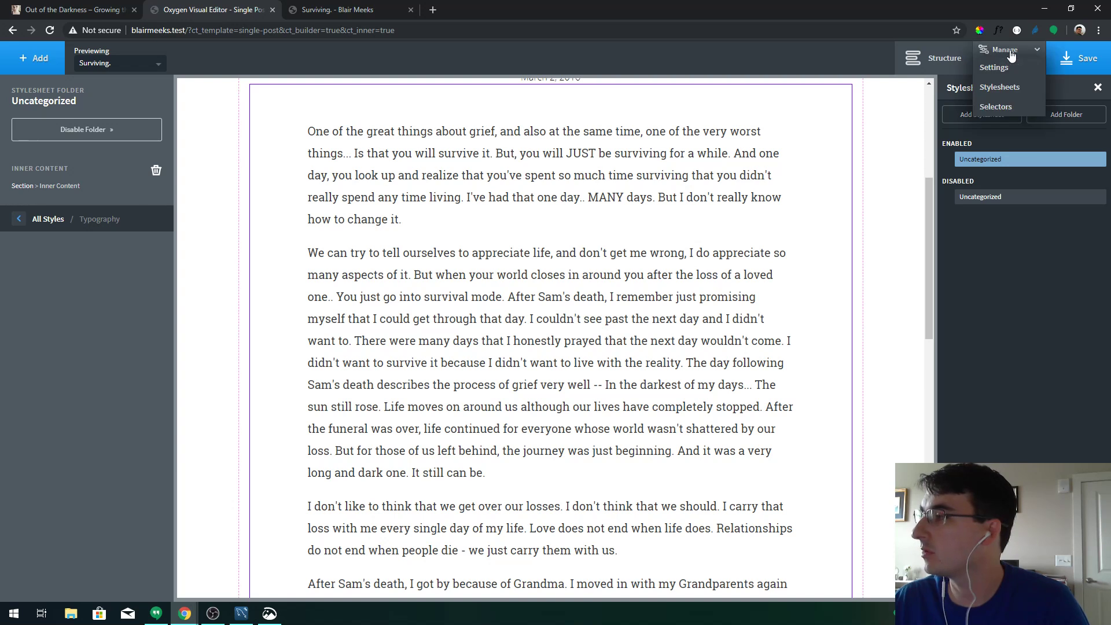
click(997, 106)
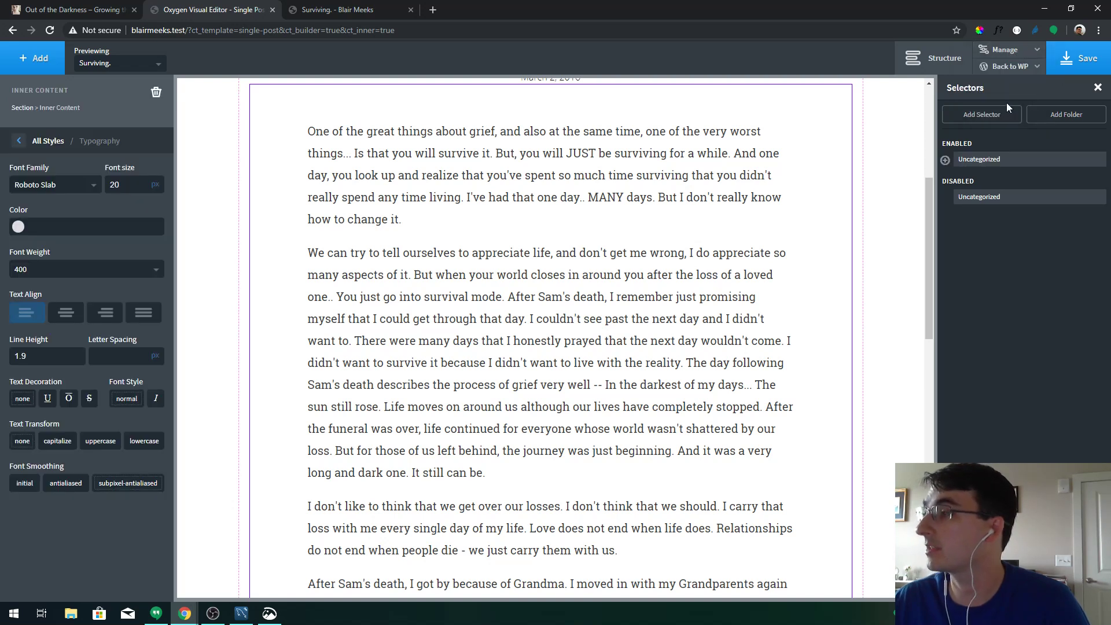
click(946, 162)
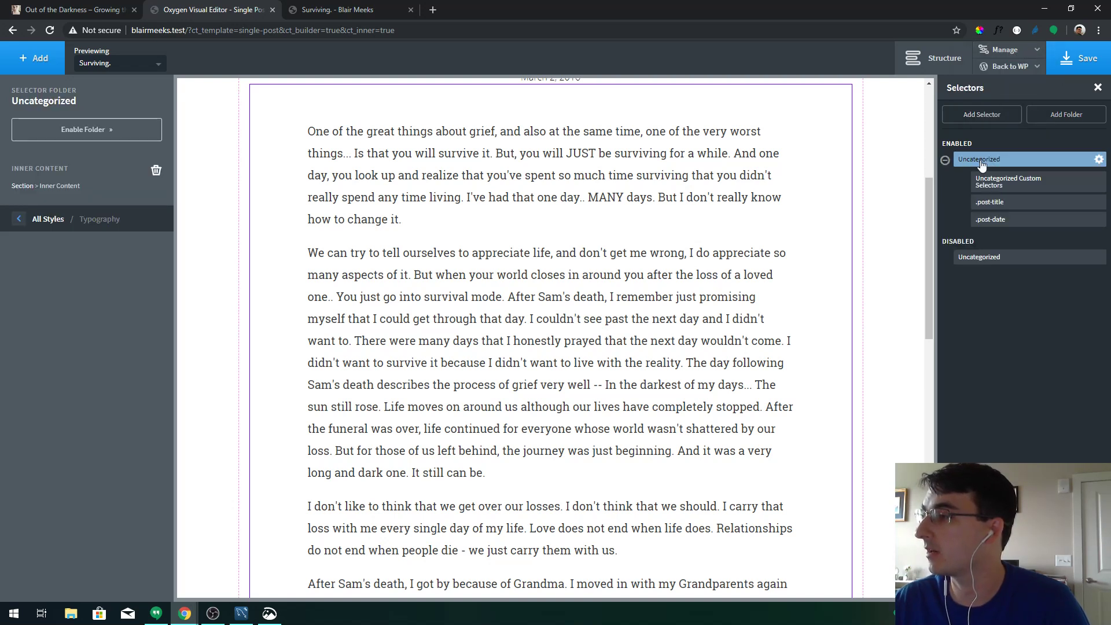
click(345, 5)
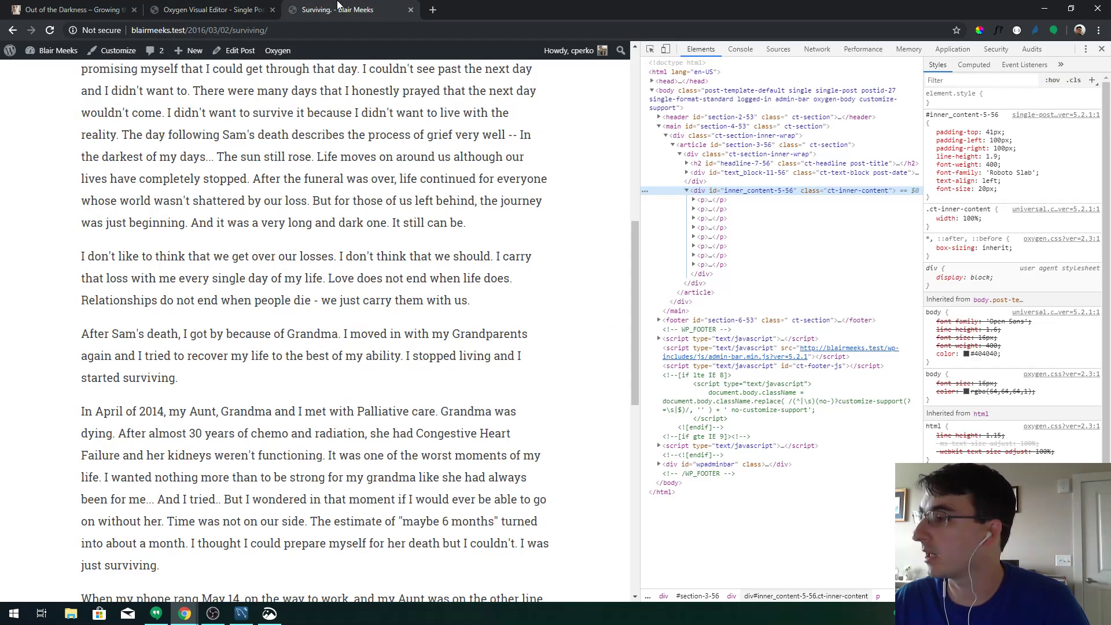
click(271, 5)
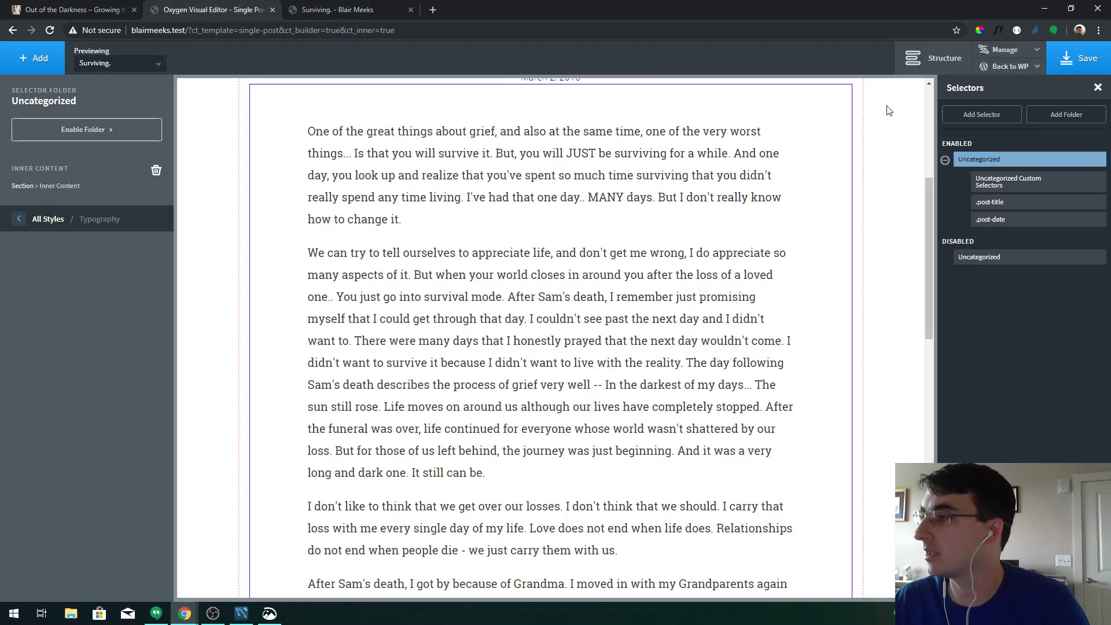
Create a custom selector '.ct-inner-content p' from the copied class name
click(992, 119)
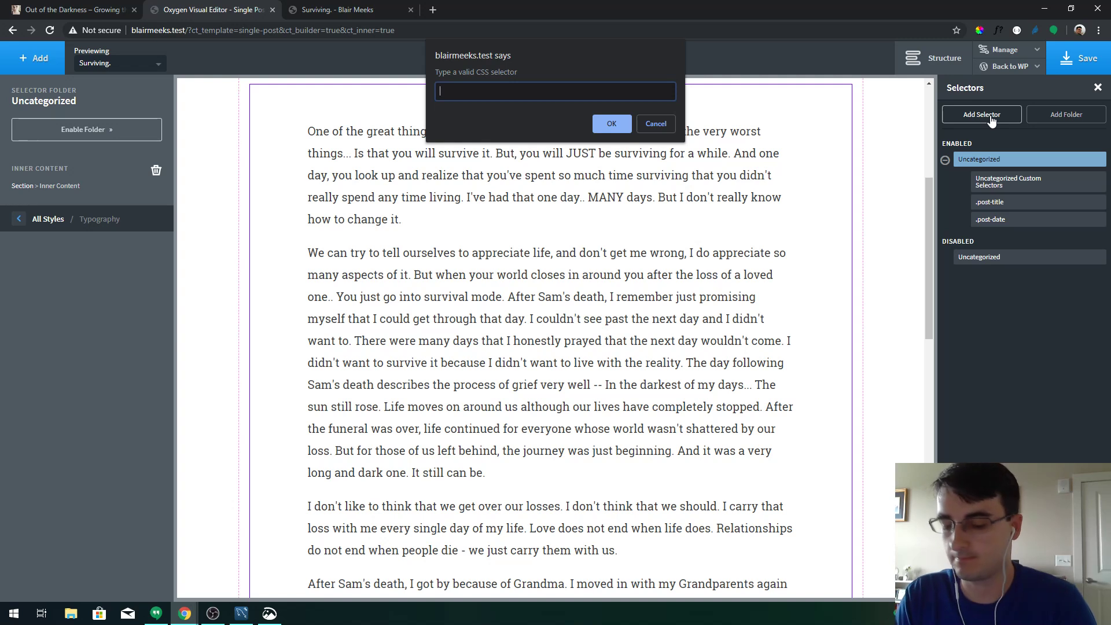
key(ctrl+v)
key(Home)
text(.)
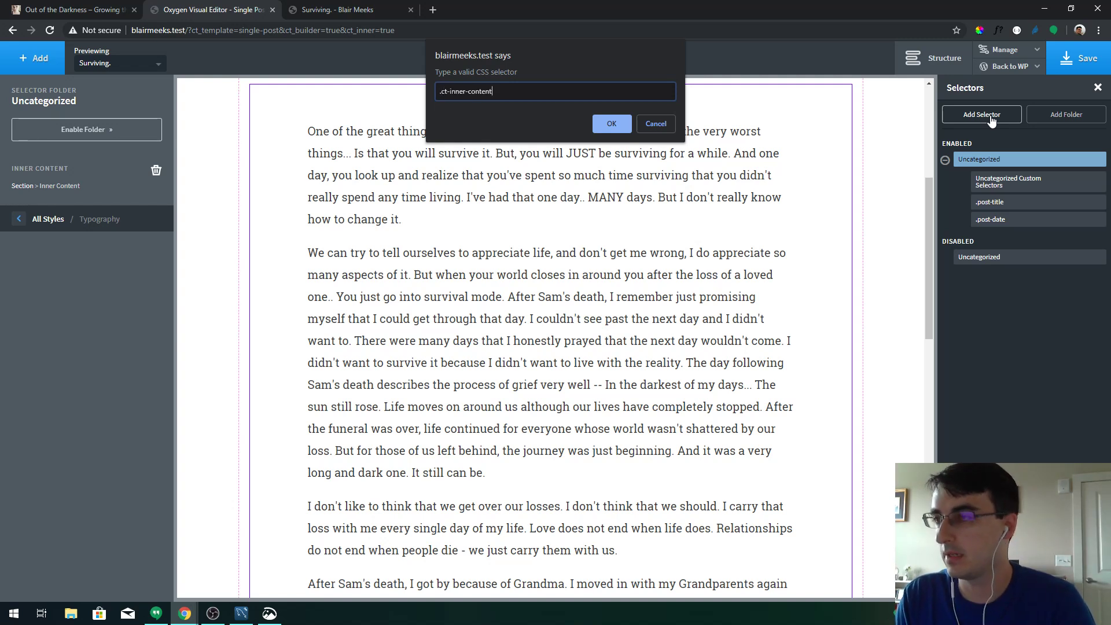
key(End)
text(p)
key(Return)
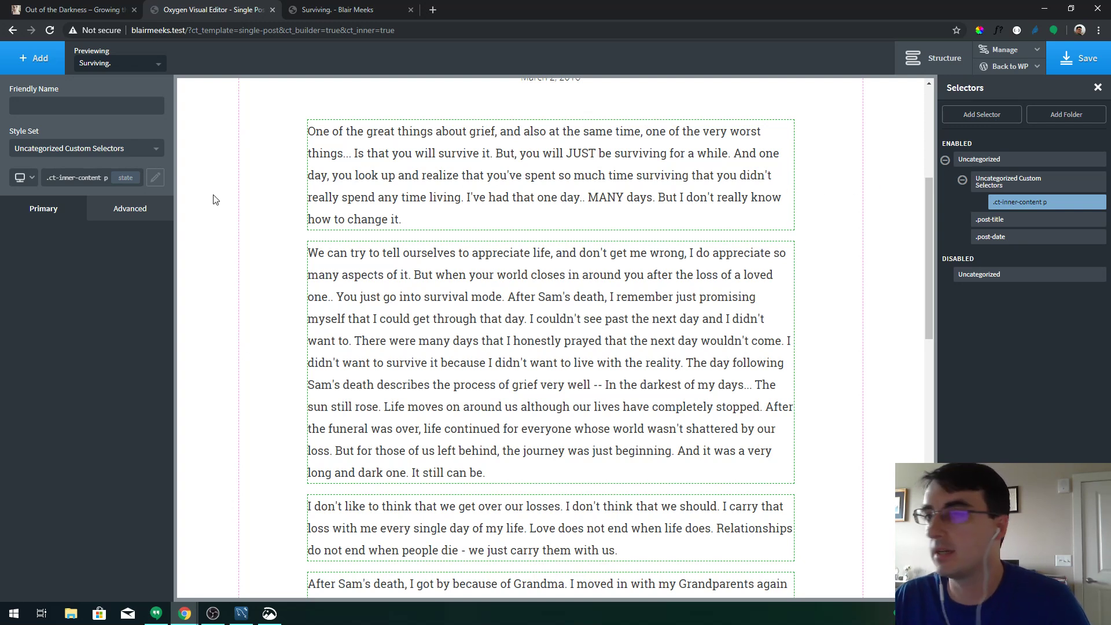
Give the paragraphs a 15px bottom padding and save the template
click(99, 209)
click(90, 270)
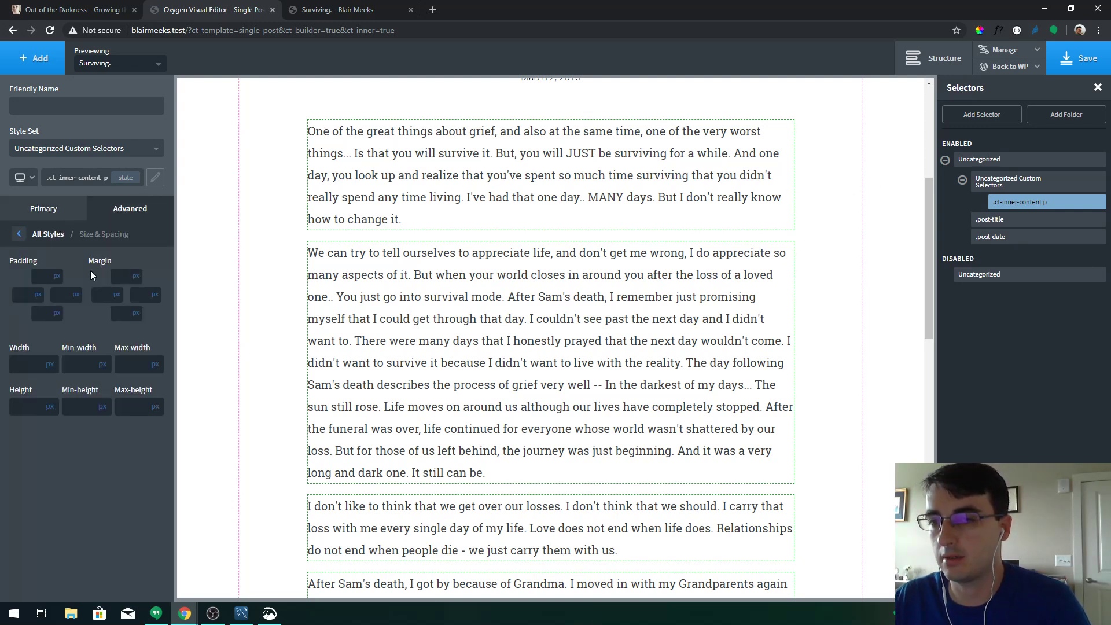
click(47, 313)
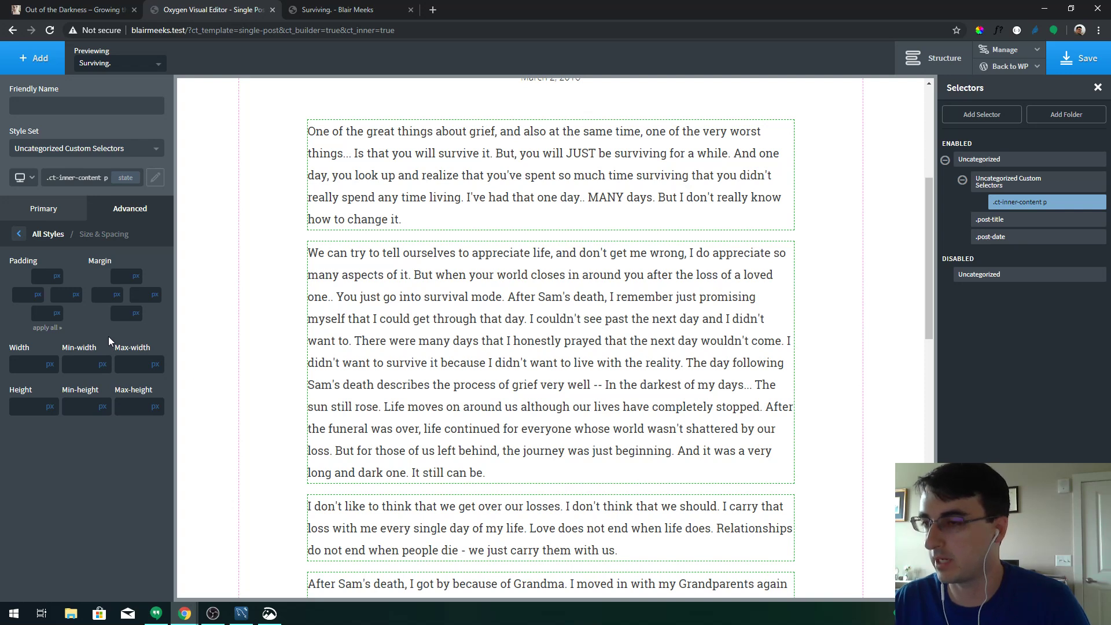
text(10)
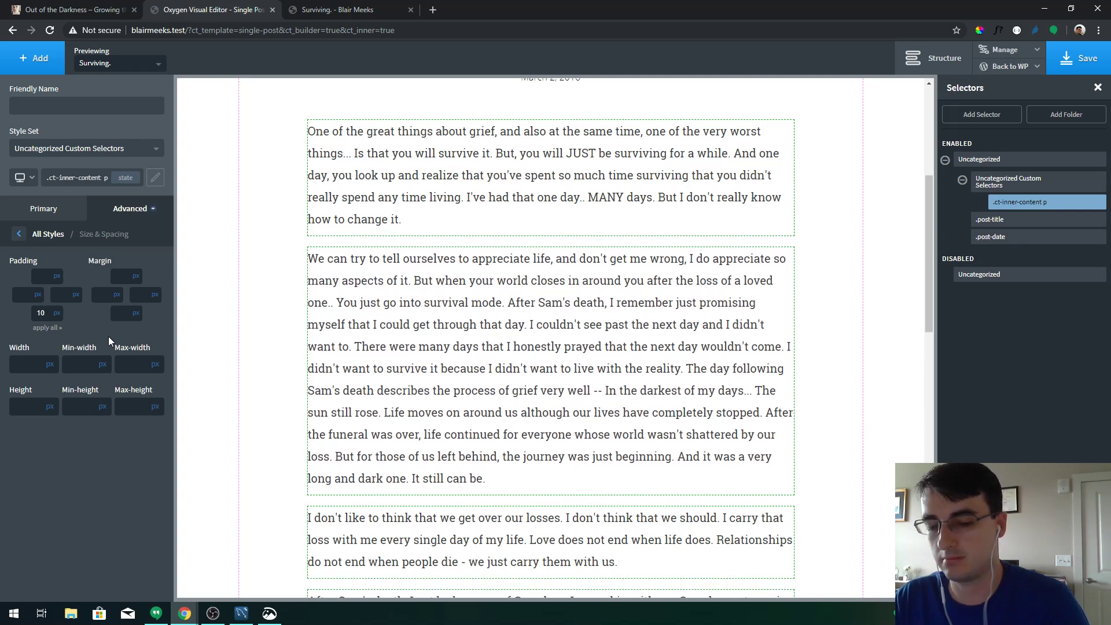
key(BackSpace)
key(BackSpace)
text(15)
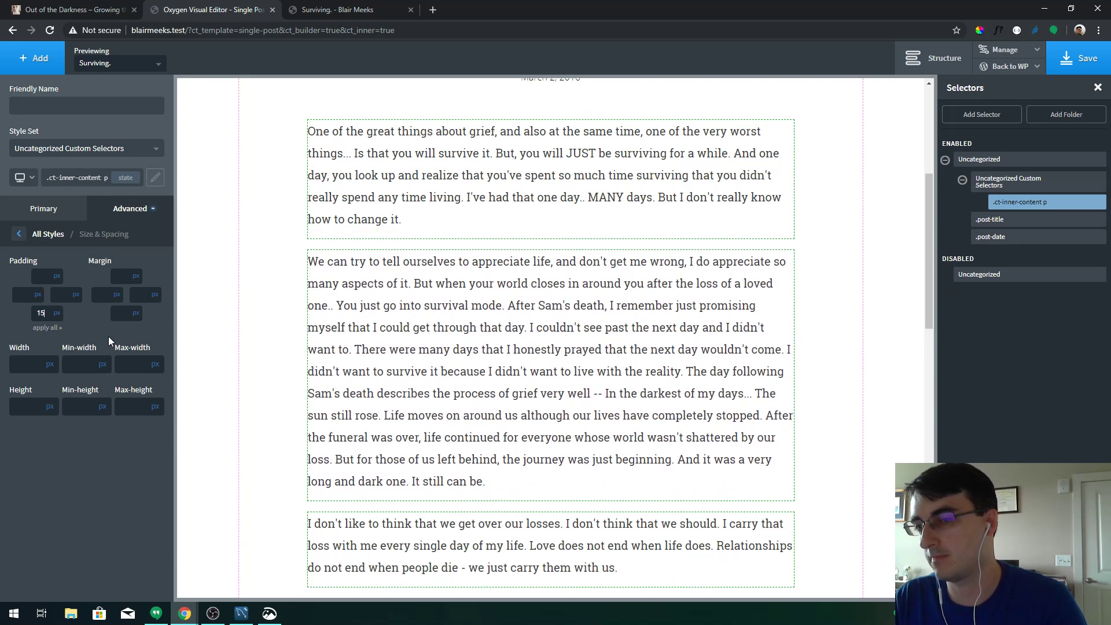
key(ctrl+s)
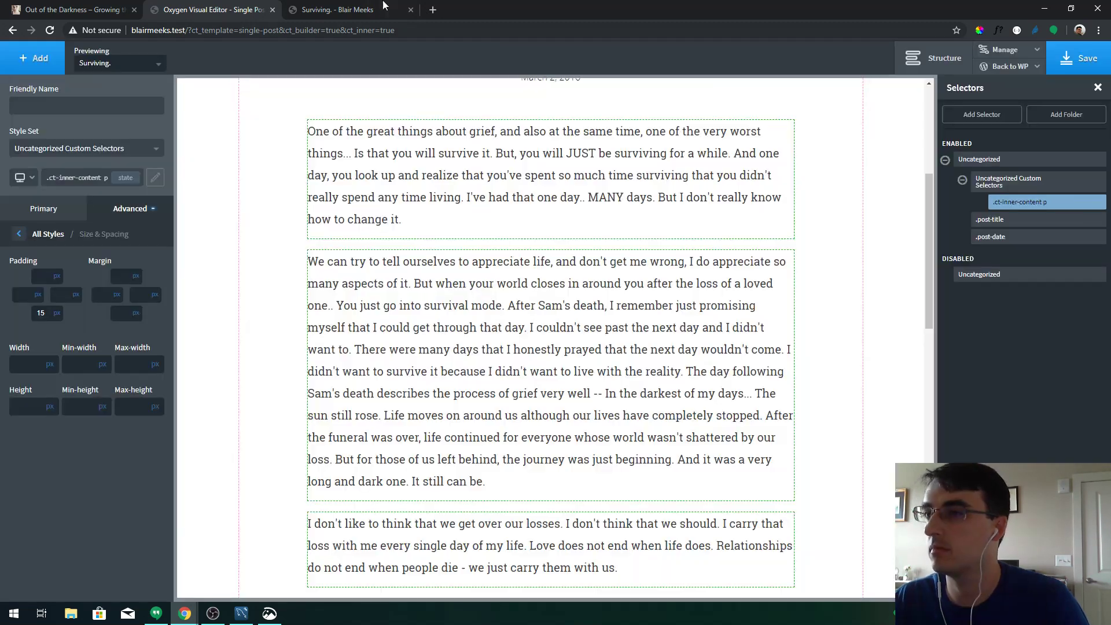
Check the paragraph spacing on the live post, then raise bottom padding to 20px and save
click(371, 9)
key(F5)
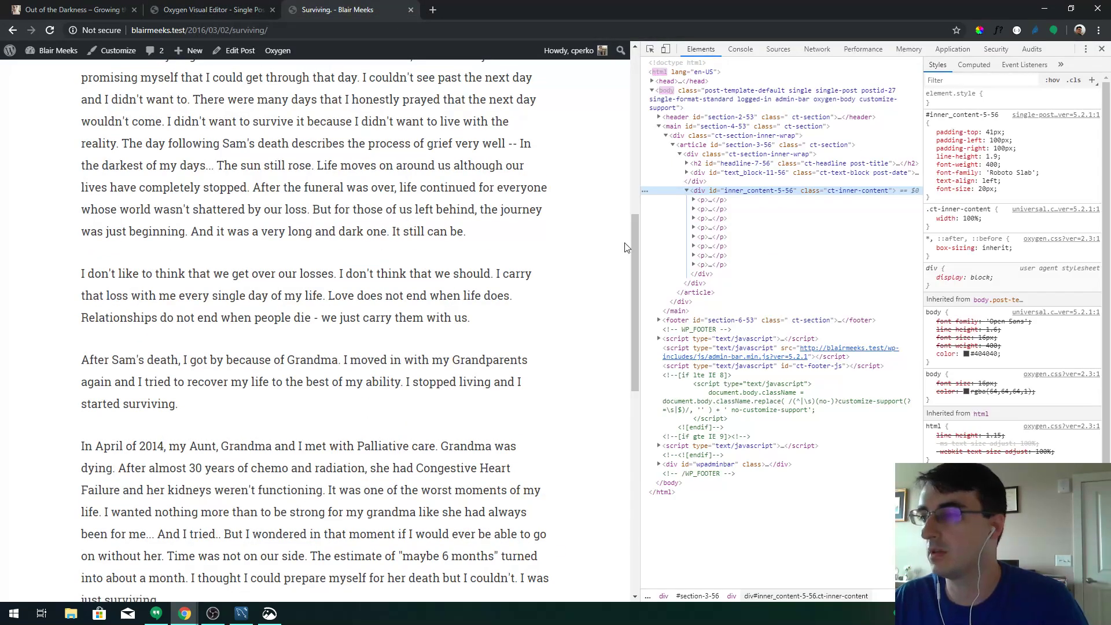
drag(633, 241, 694, 379)
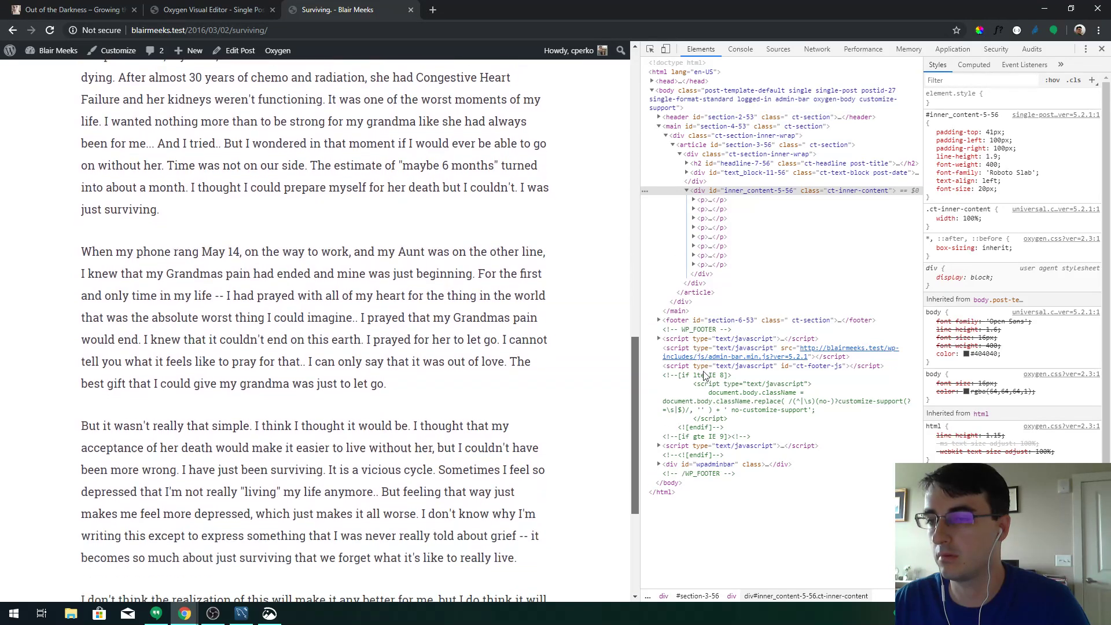
click(211, 10)
click(41, 312)
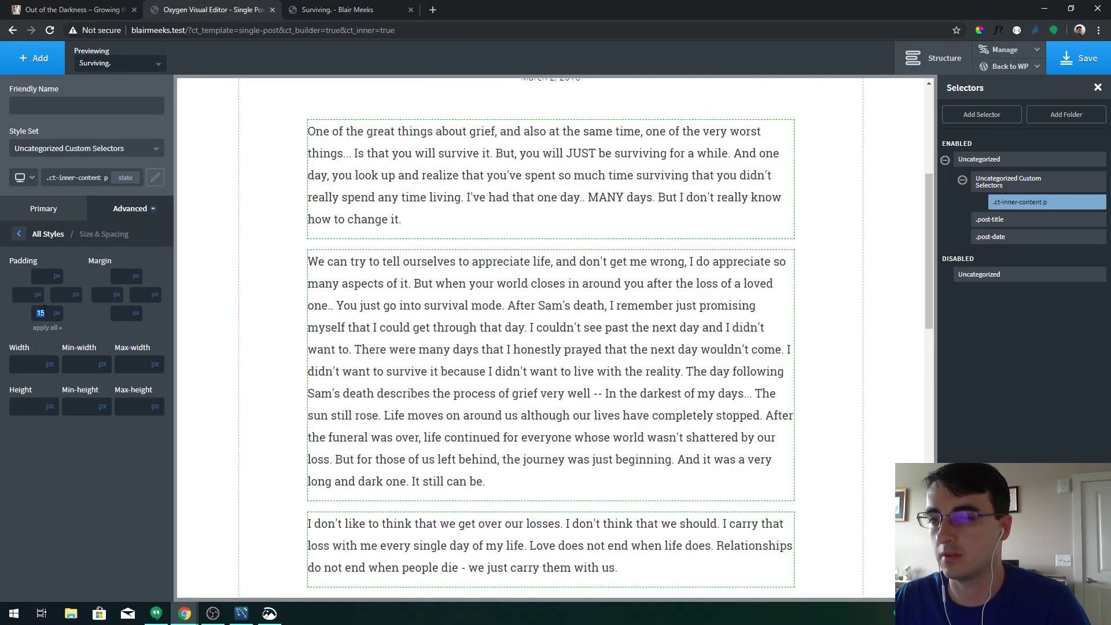
text(20)
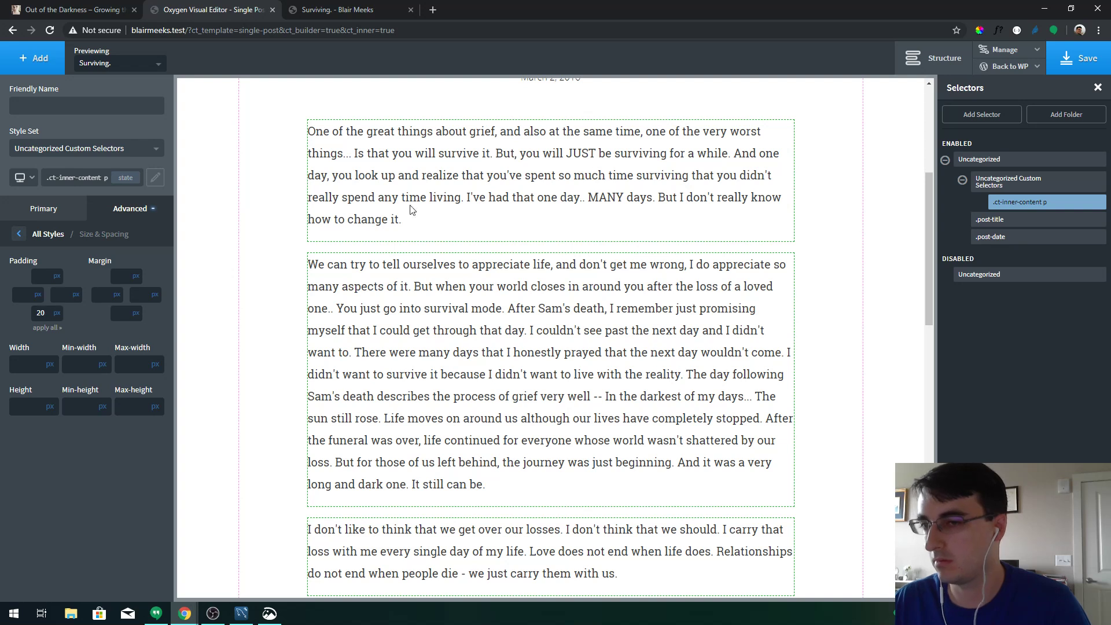
click(1080, 58)
click(348, 10)
Reload the live post, preview it at about 769px wide, then close the inspector
key(F5)
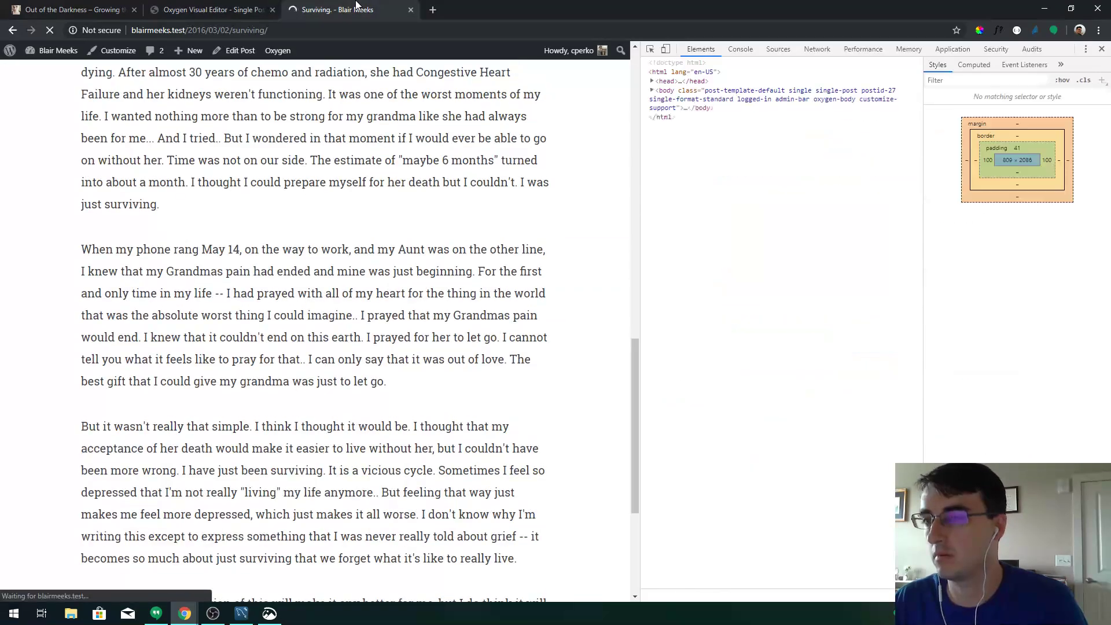
drag(634, 380, 654, 191)
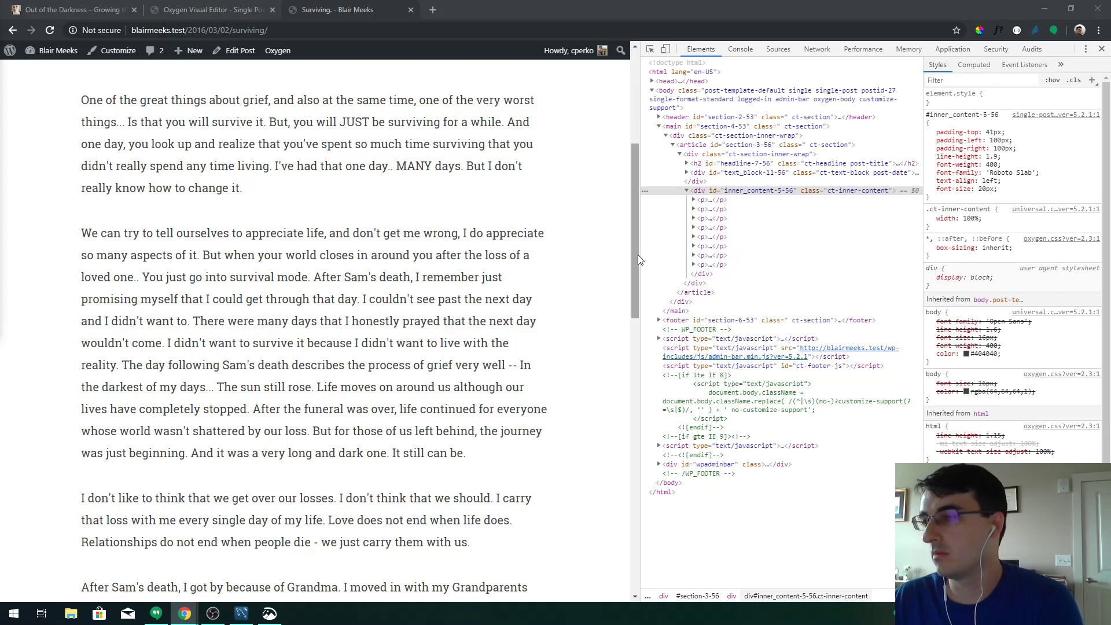
drag(638, 254, 923, 267)
key(F12)
scroll(694, 307, up, 5)
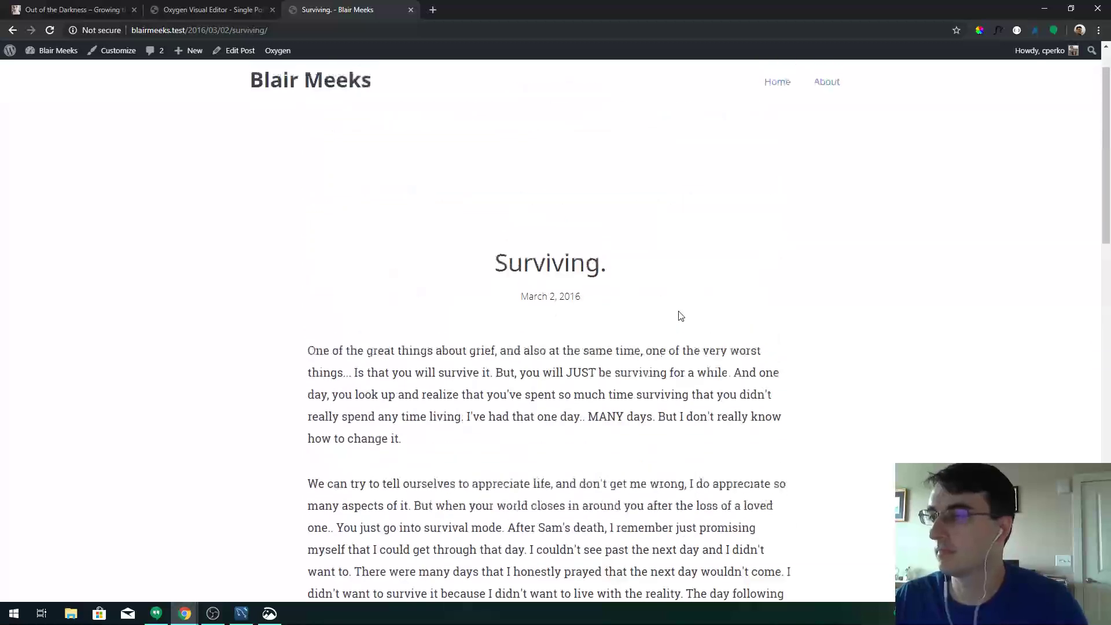
scroll(677, 313, down, 4)
Return to the Single Post editor and bring up the Back to WP choices
click(192, 5)
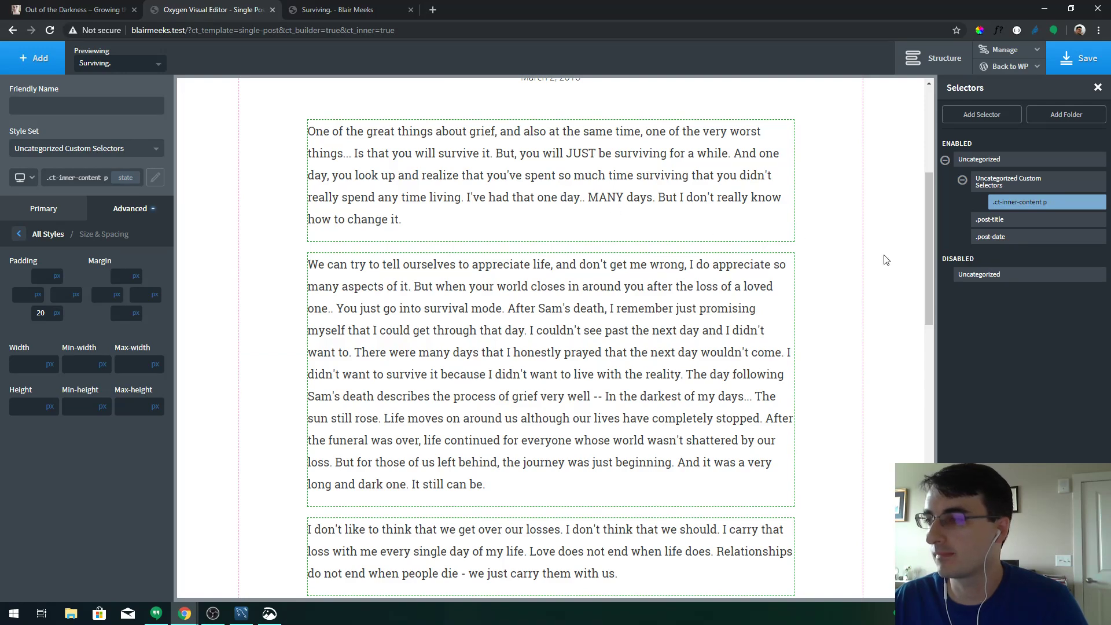
drag(930, 260, 937, 162)
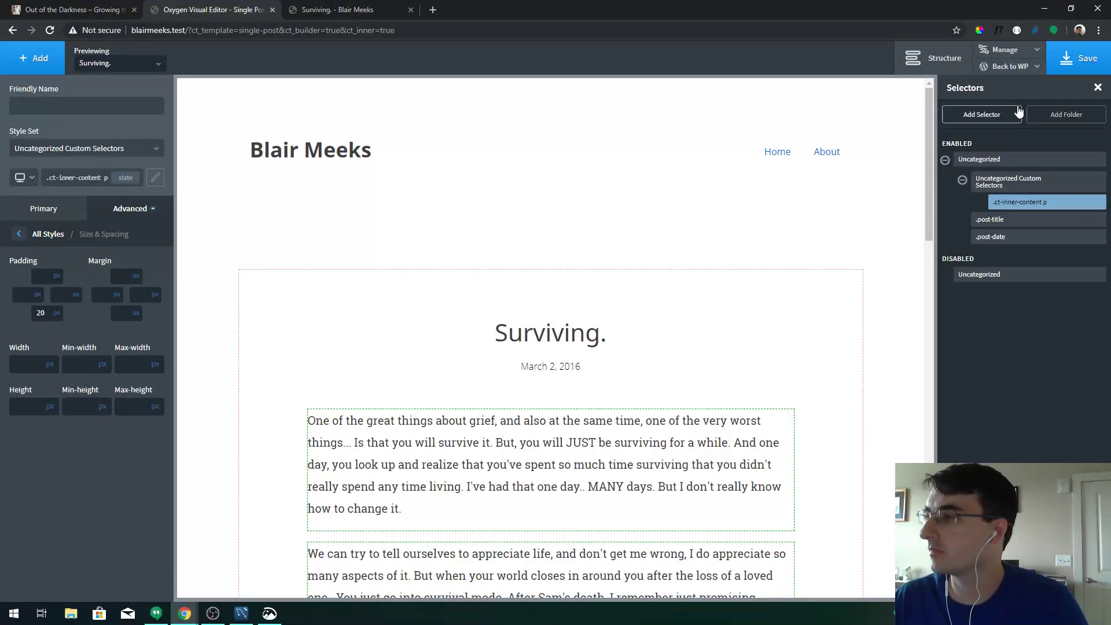
click(991, 70)
From the WordPress admin, open Oxygen > Templates > Single Poem with Oxygen
click(1004, 87)
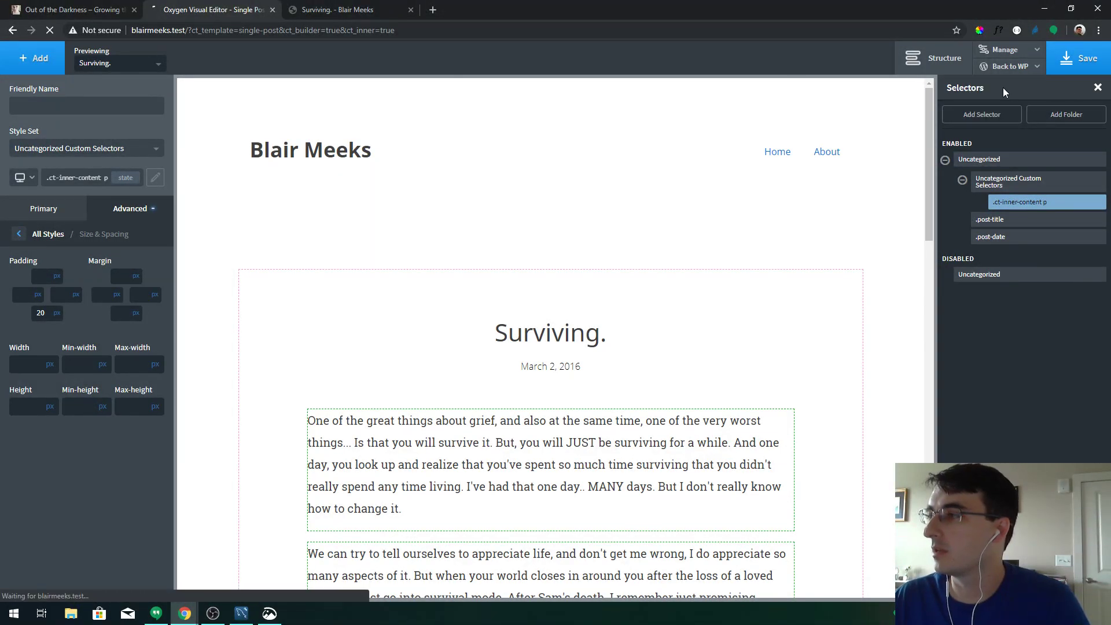
mouse_move(36, 332)
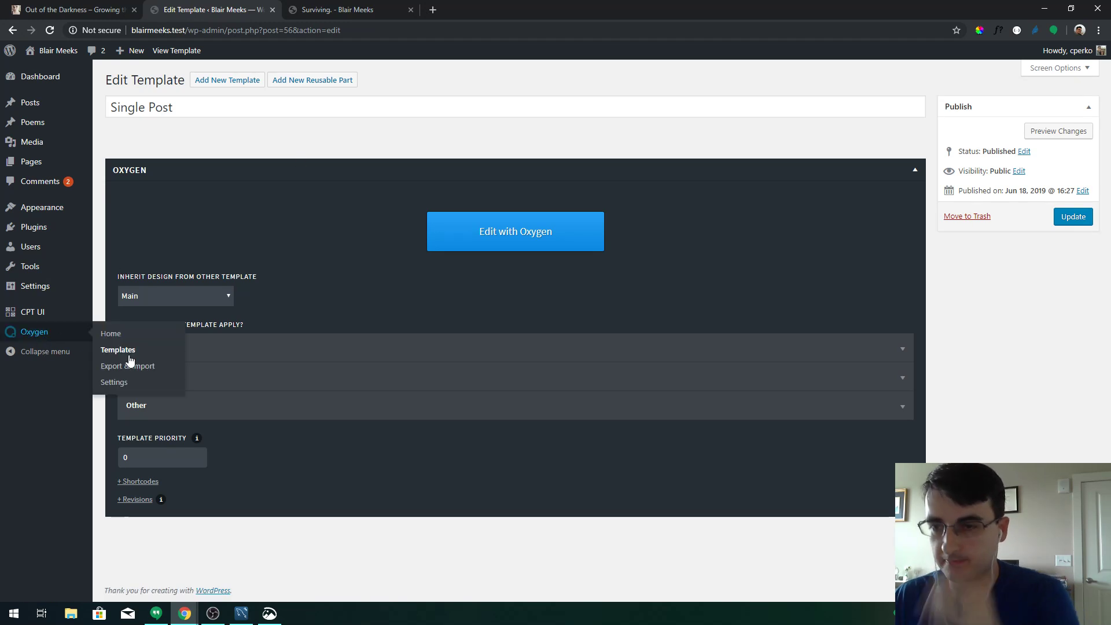
click(128, 354)
click(154, 200)
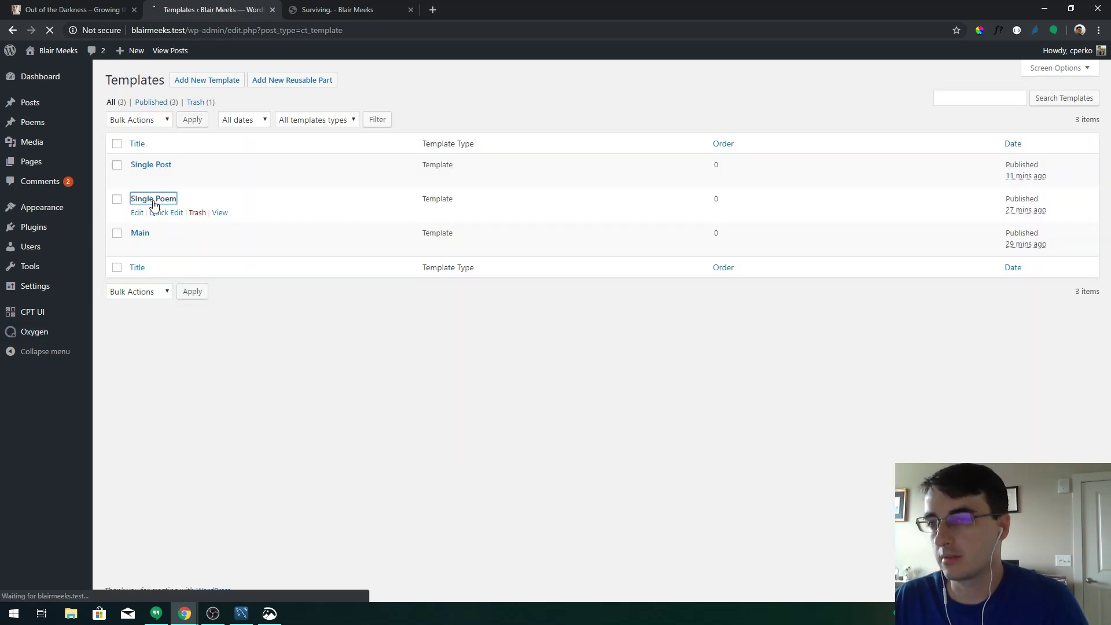
click(444, 235)
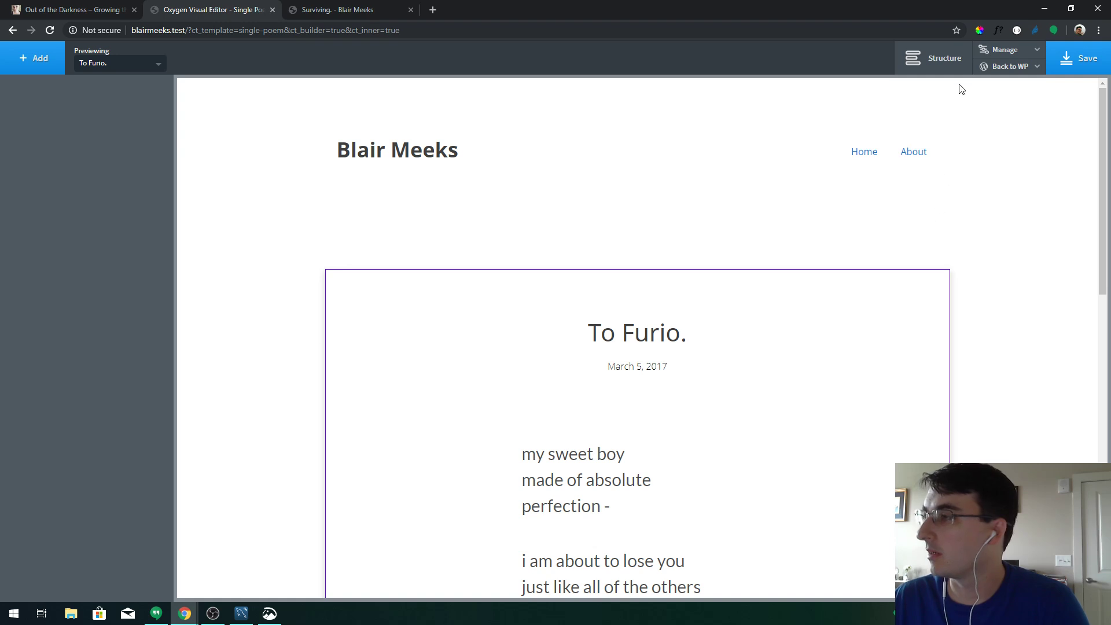
Select the poem's post section (#6) and copy its rgba(0,0,0,0.1) box shadow colour
click(934, 58)
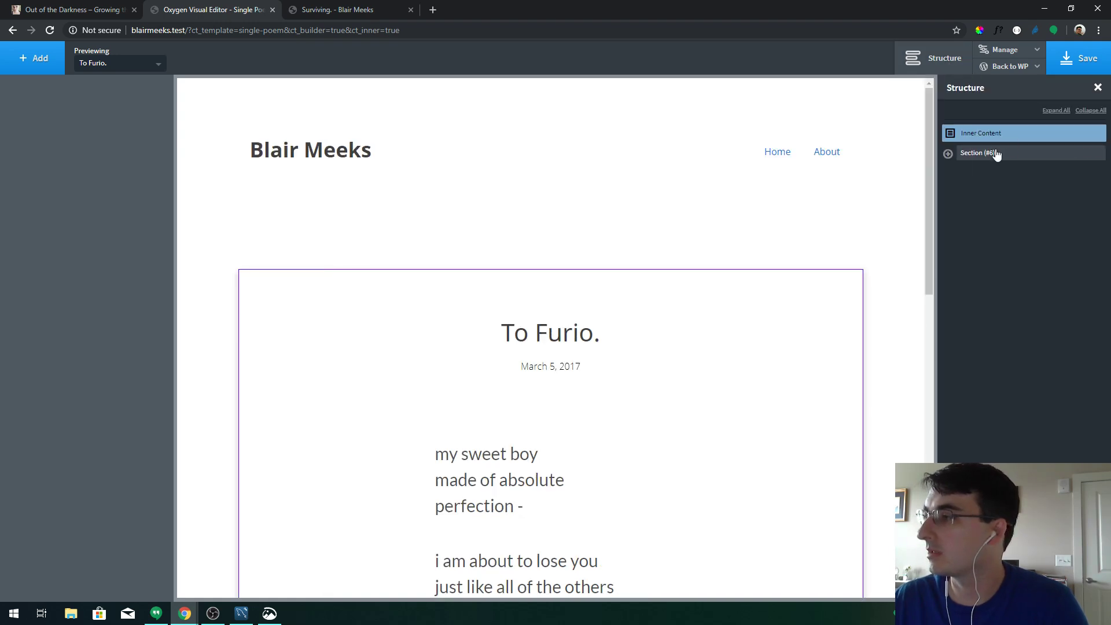
click(963, 156)
click(104, 159)
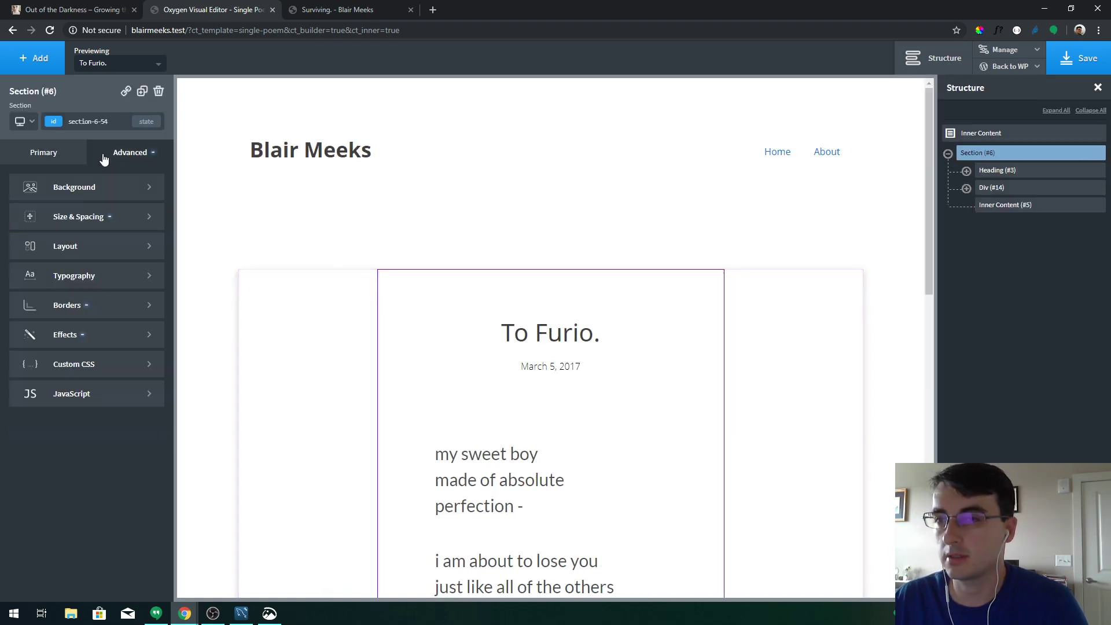
click(82, 340)
click(87, 313)
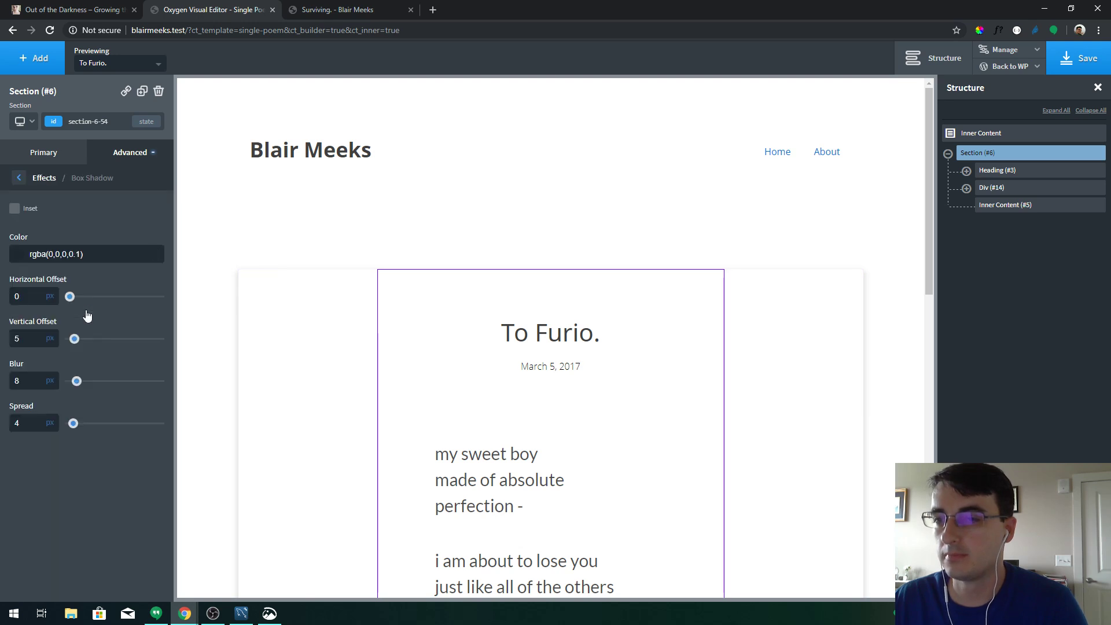
drag(65, 255, 23, 260)
key(ctrl+c)
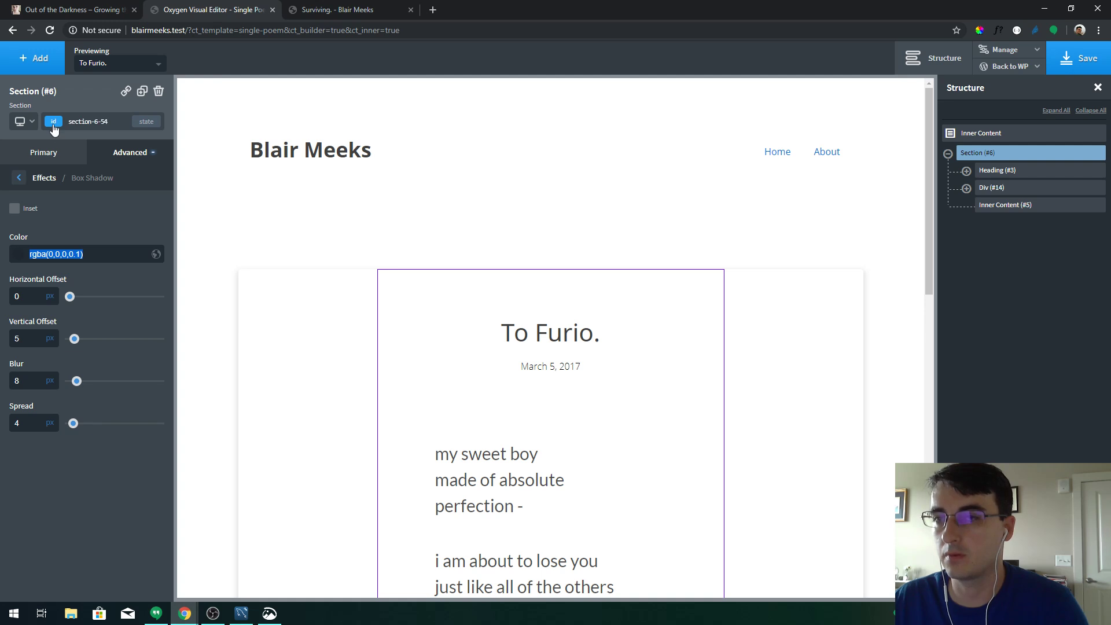
Add a post-shadow class with shadow rgba(0,0,0,0.1), offset 0/5, blur 8, spread 4, and save
click(52, 123)
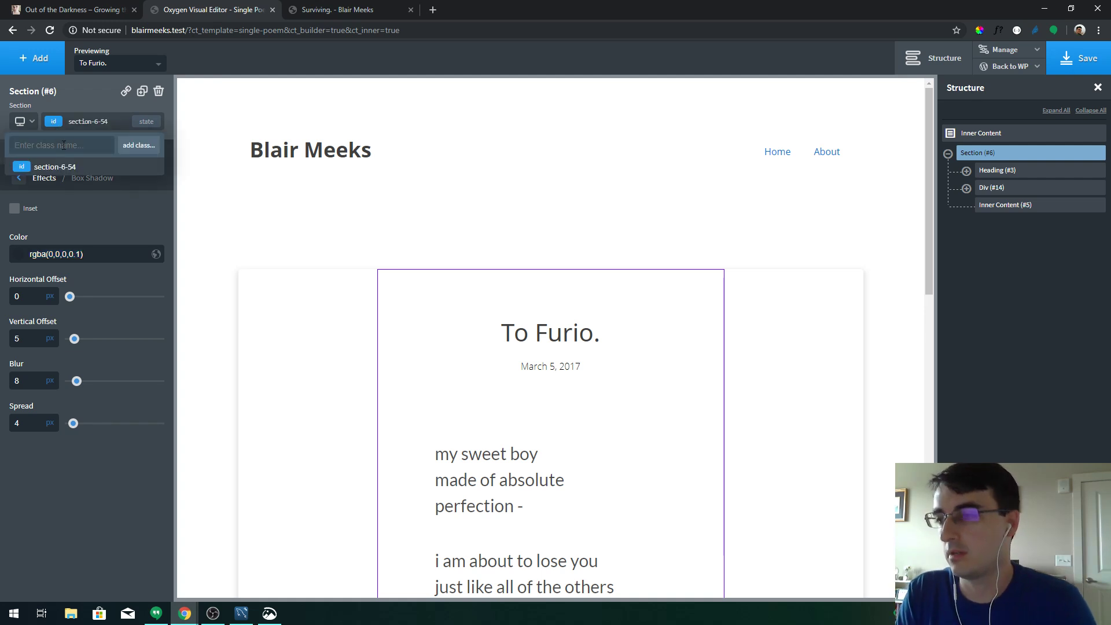
text(post-se)
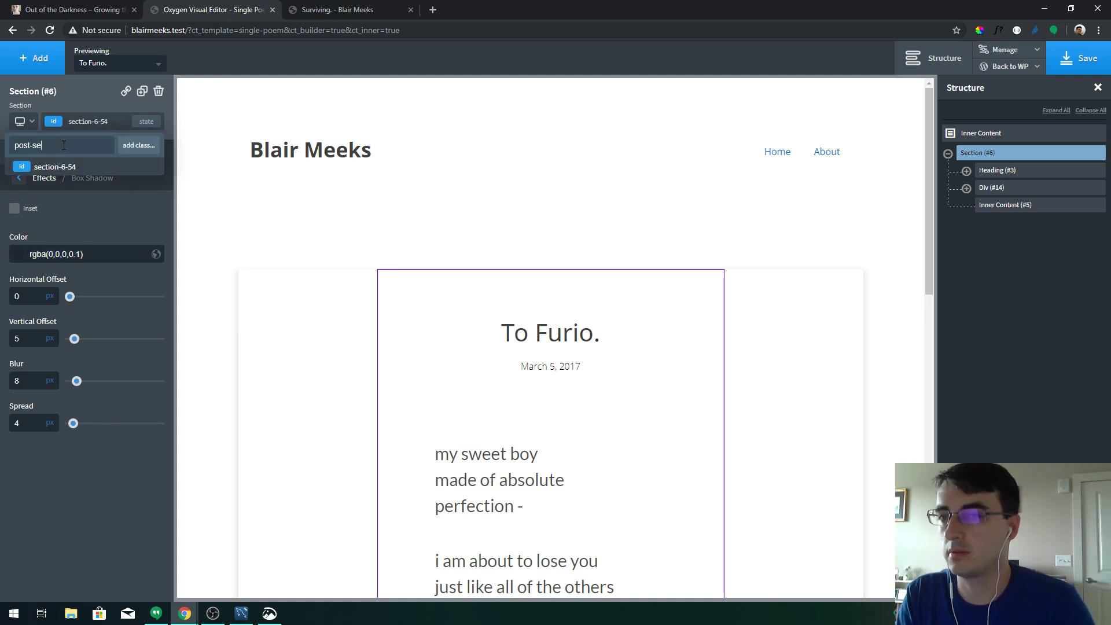
text(ct)
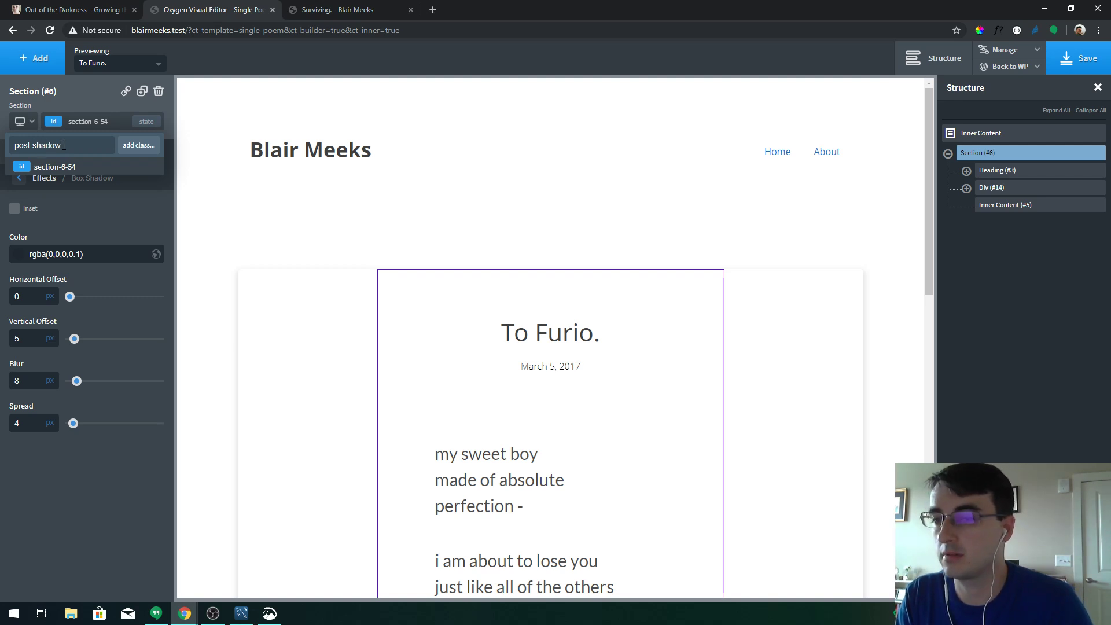
key(Return)
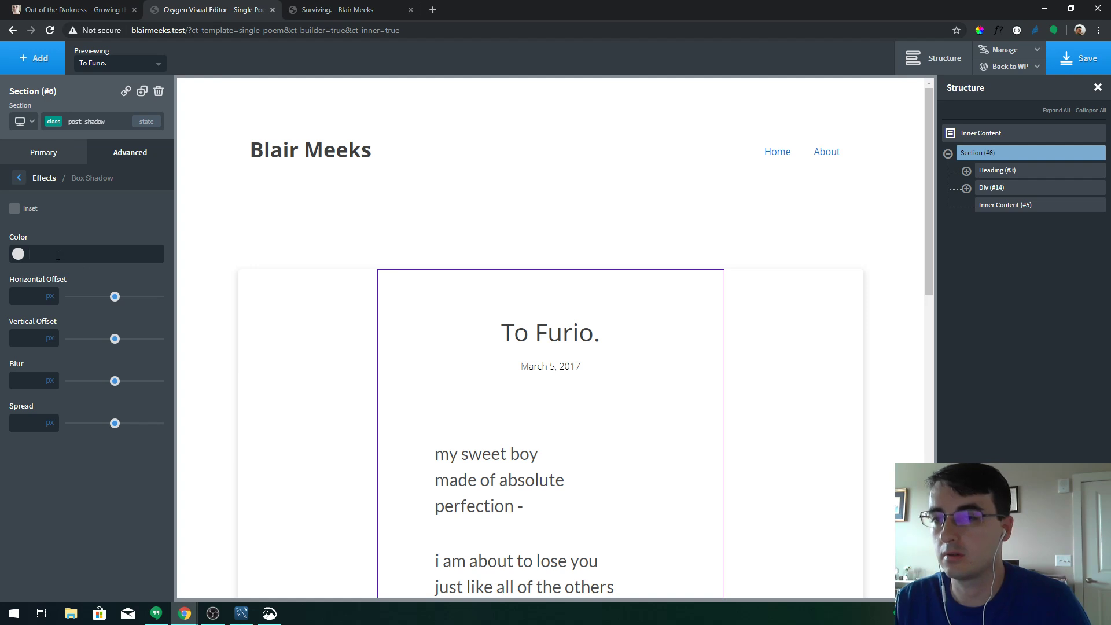
key(ctrl+v)
text(0)
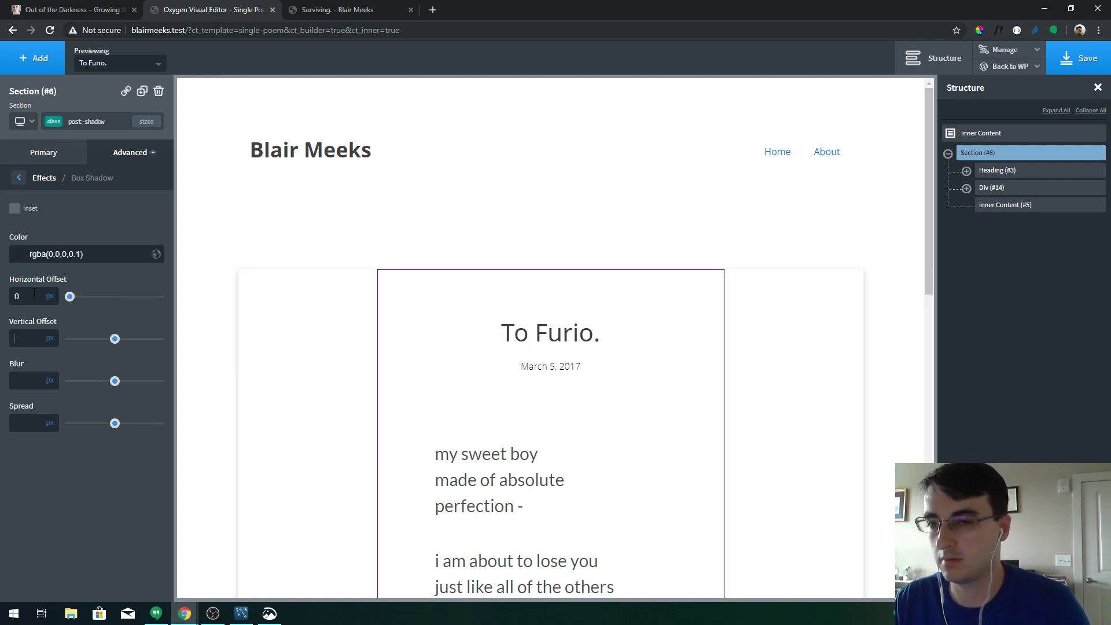
text(5)
key(Tab)
text(8)
text(4)
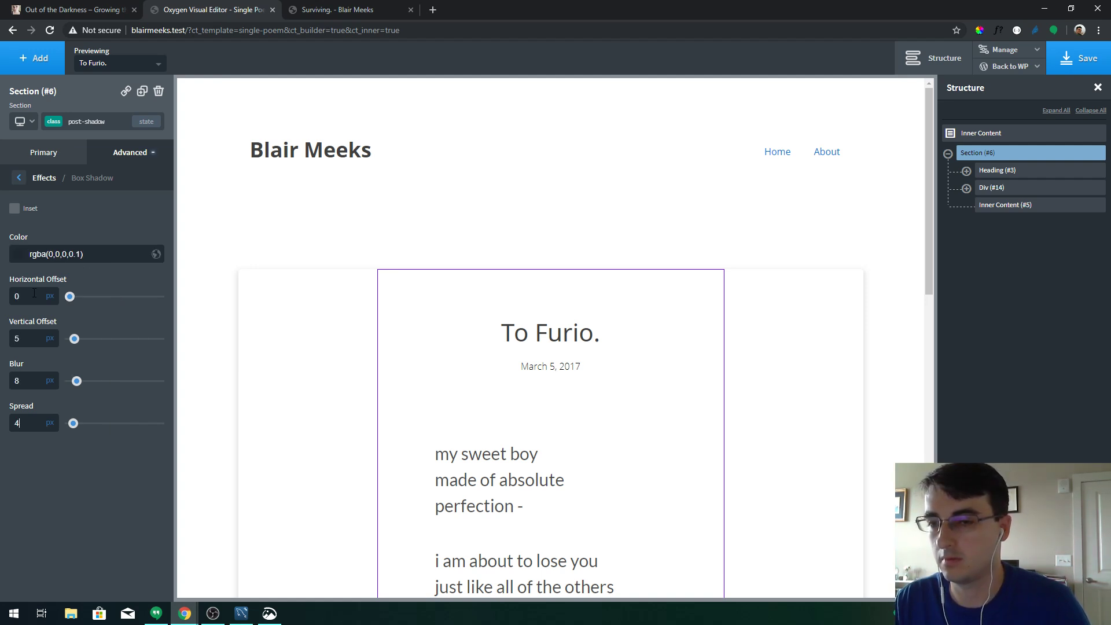
click(1096, 69)
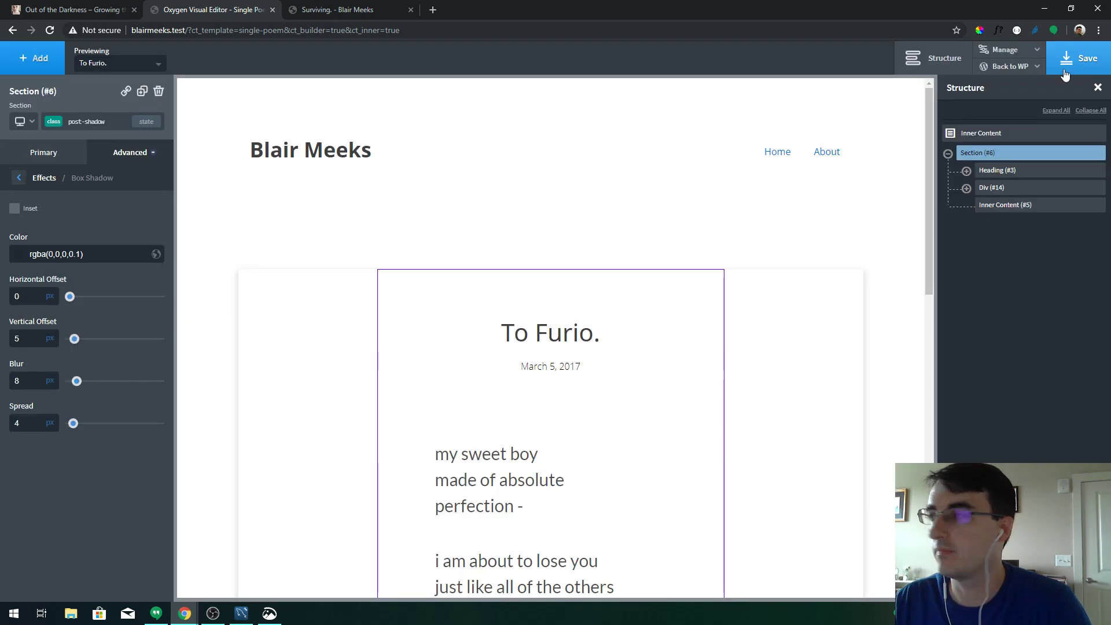
click(999, 84)
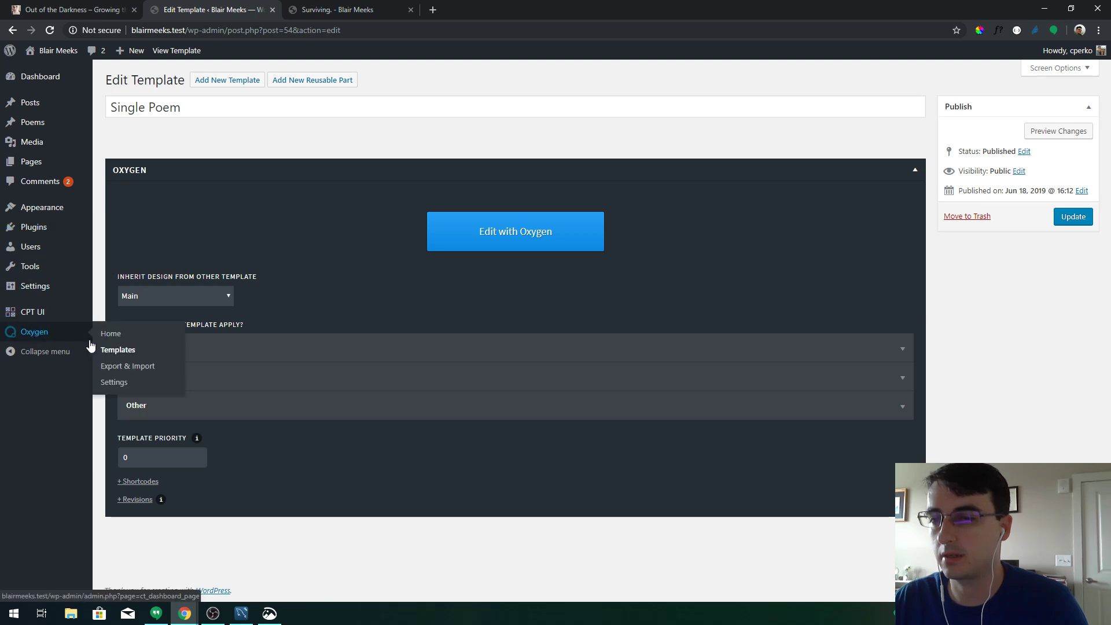
Open the Single Post template in the Oxygen visual editor
click(107, 349)
click(152, 164)
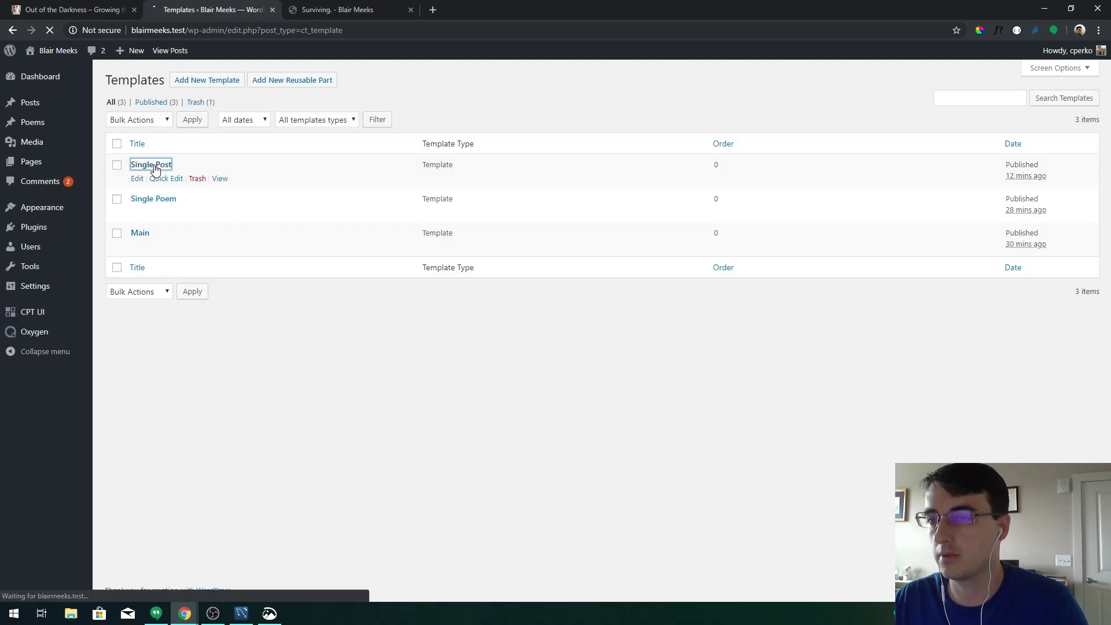
click(454, 231)
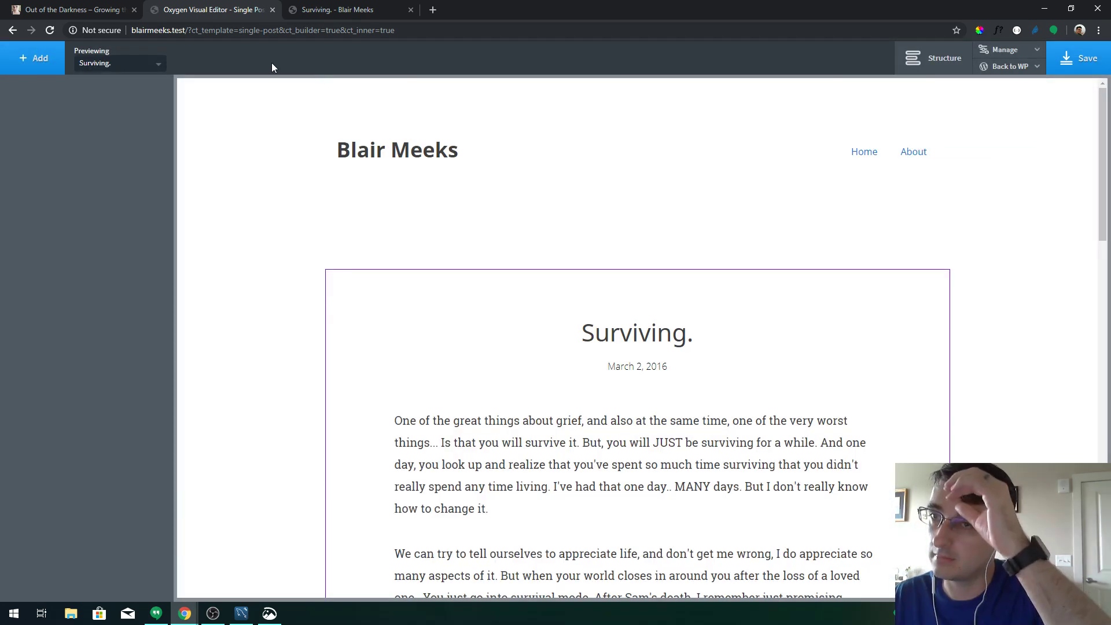
Apply the post-shadow class to the article section and view the live Surviving post
click(447, 284)
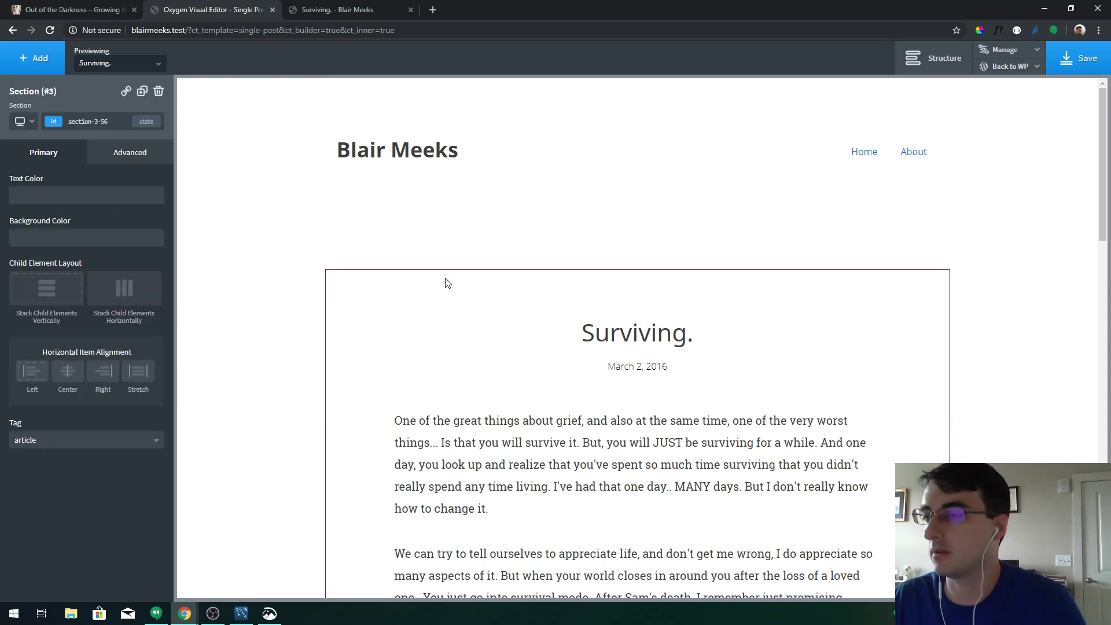
click(55, 122)
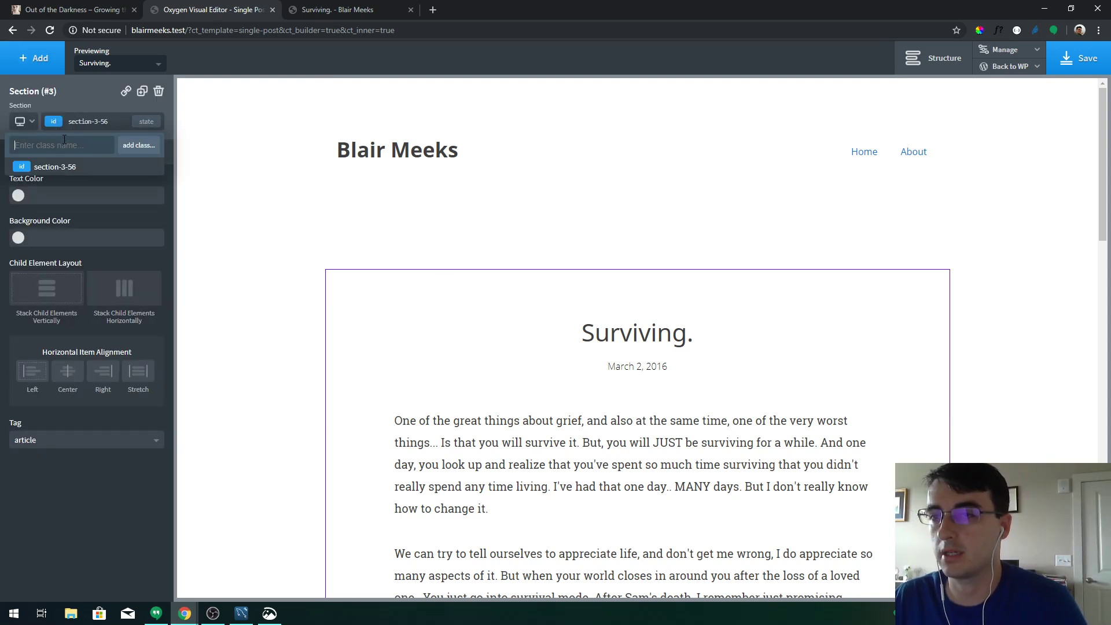
click(65, 145)
text(post-shad)
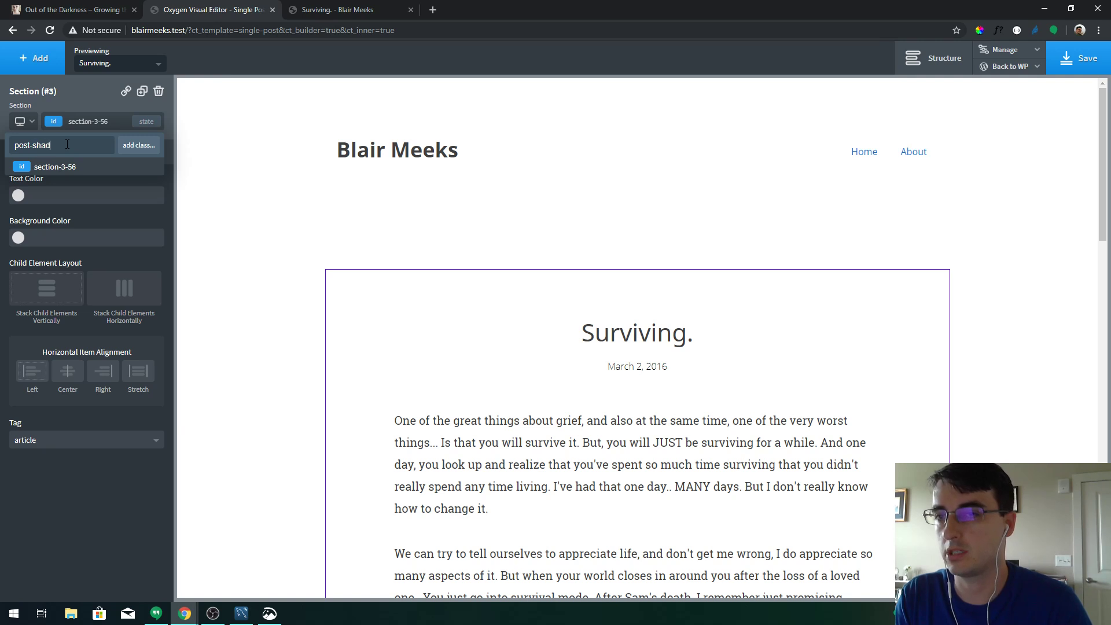
text(ow)
key(Return)
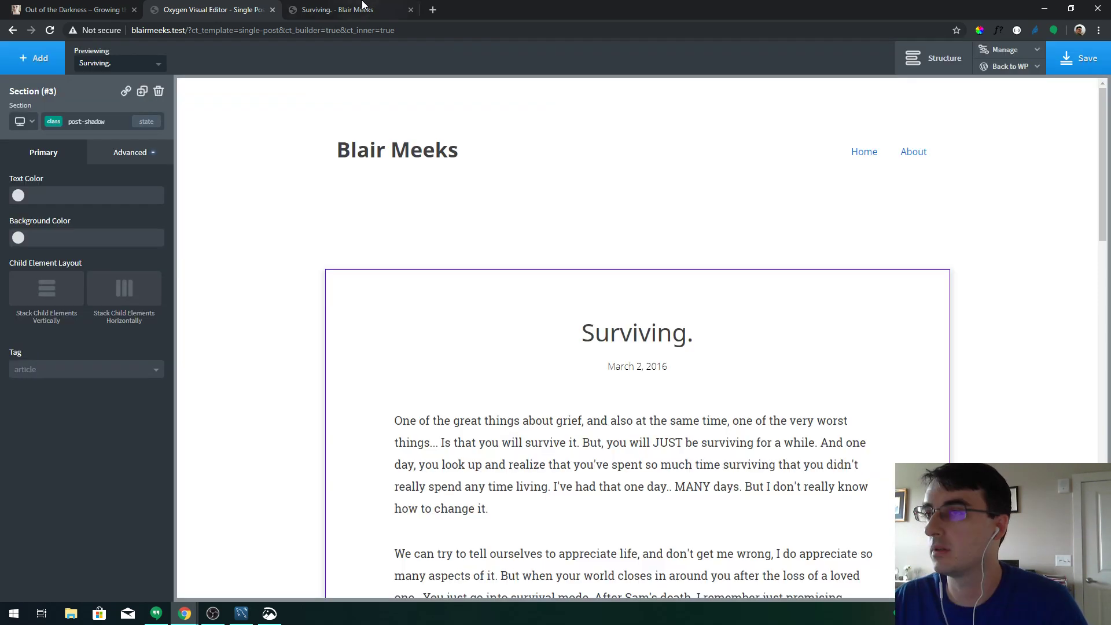
click(363, 5)
scroll(787, 256, up, 4)
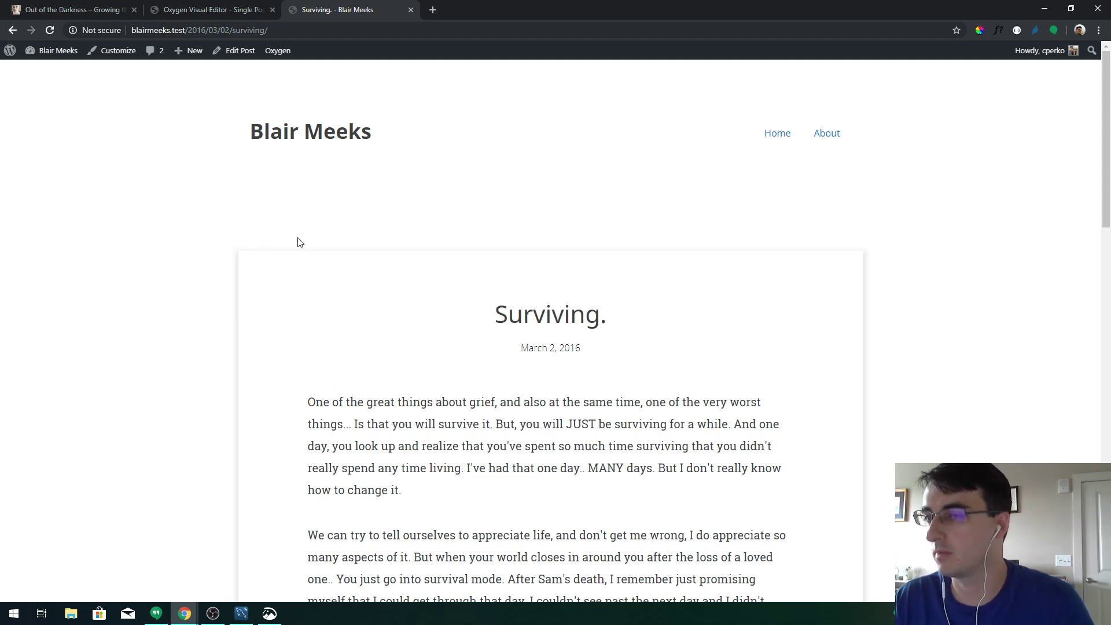
Leave the editor and open the Single Poem template in the Oxygen visual editor
click(231, 11)
click(992, 85)
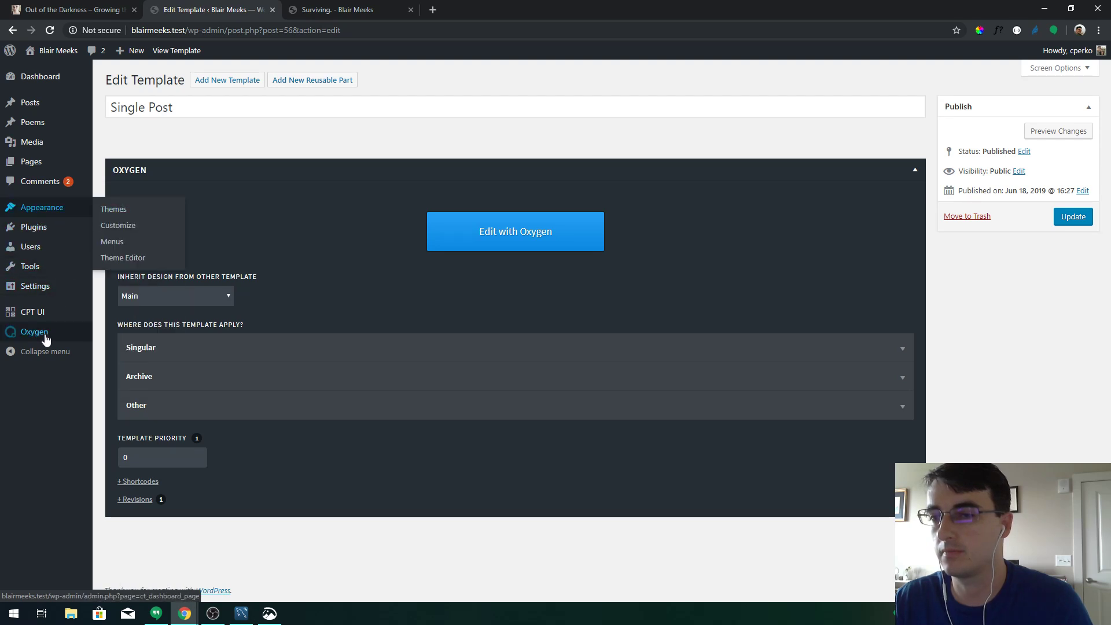
mouse_move(34, 333)
click(115, 350)
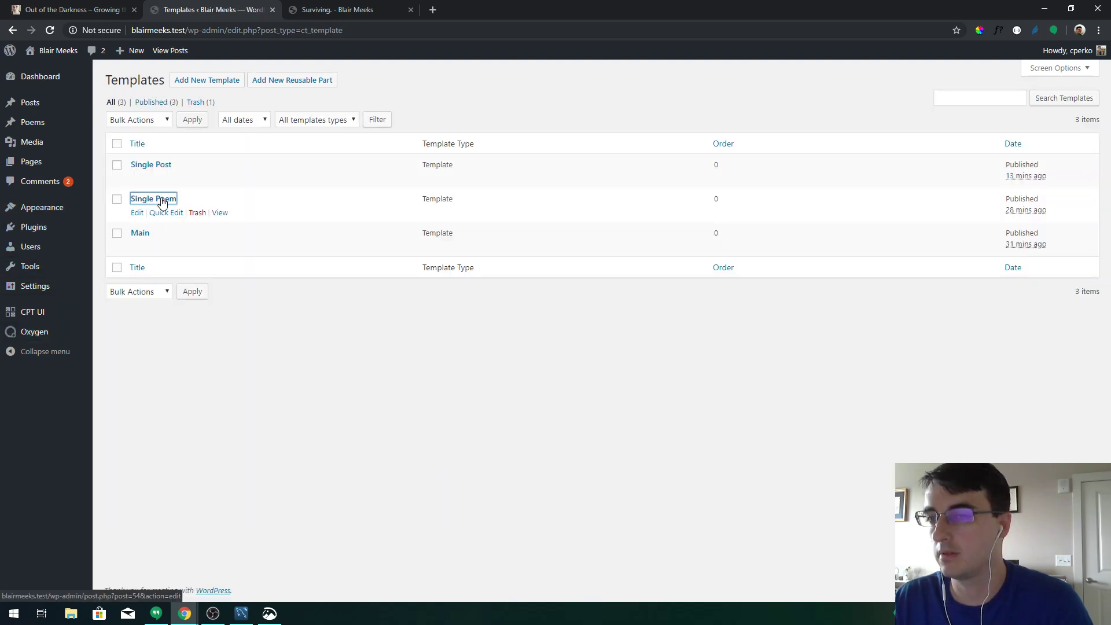
click(152, 198)
click(461, 231)
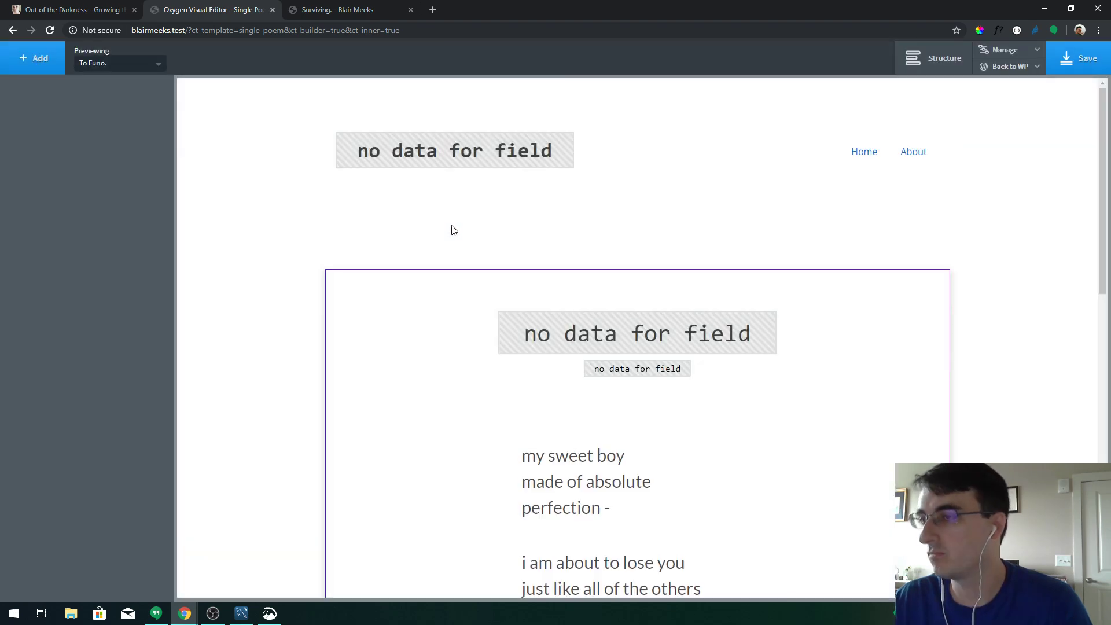
Review the post section's border settings for its ID and post-shadow class, then reload the live post
click(424, 282)
click(133, 155)
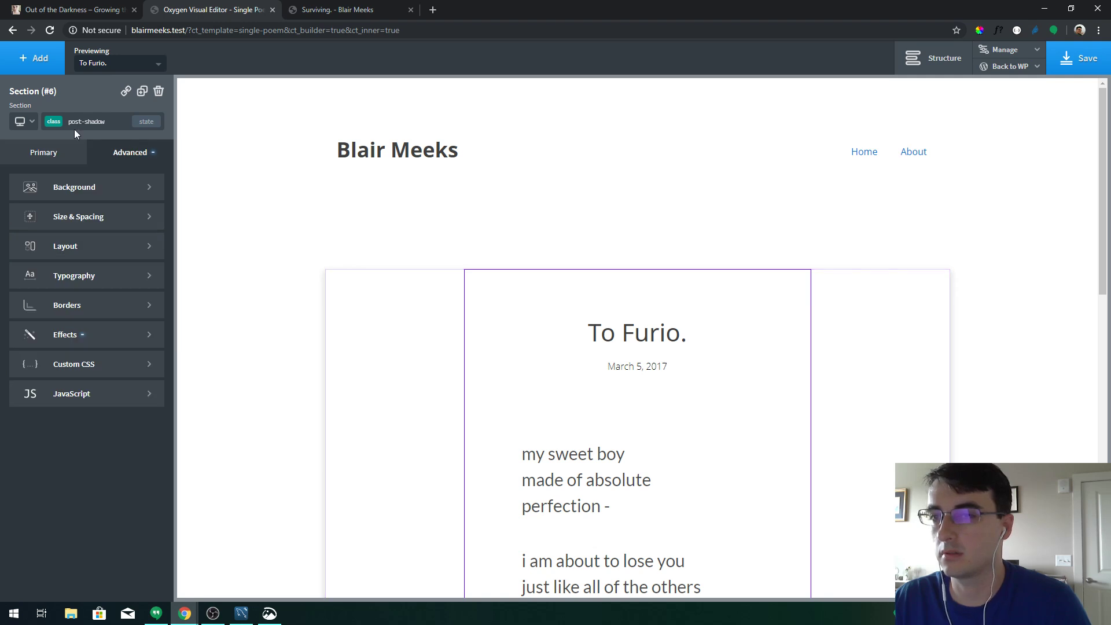
click(74, 127)
click(51, 167)
click(84, 305)
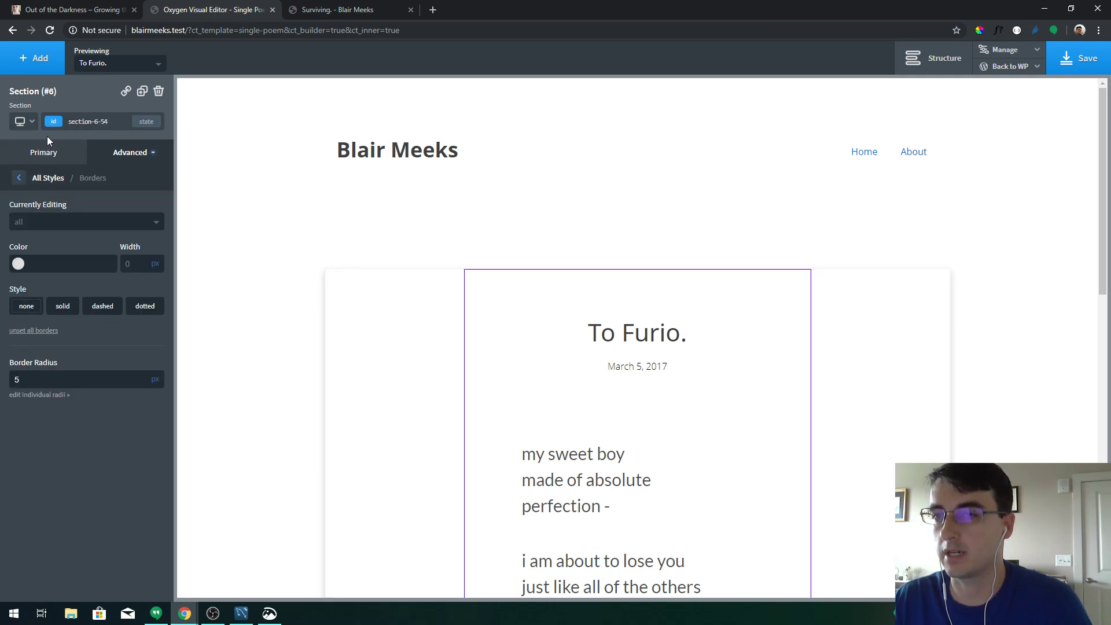
click(55, 123)
click(60, 192)
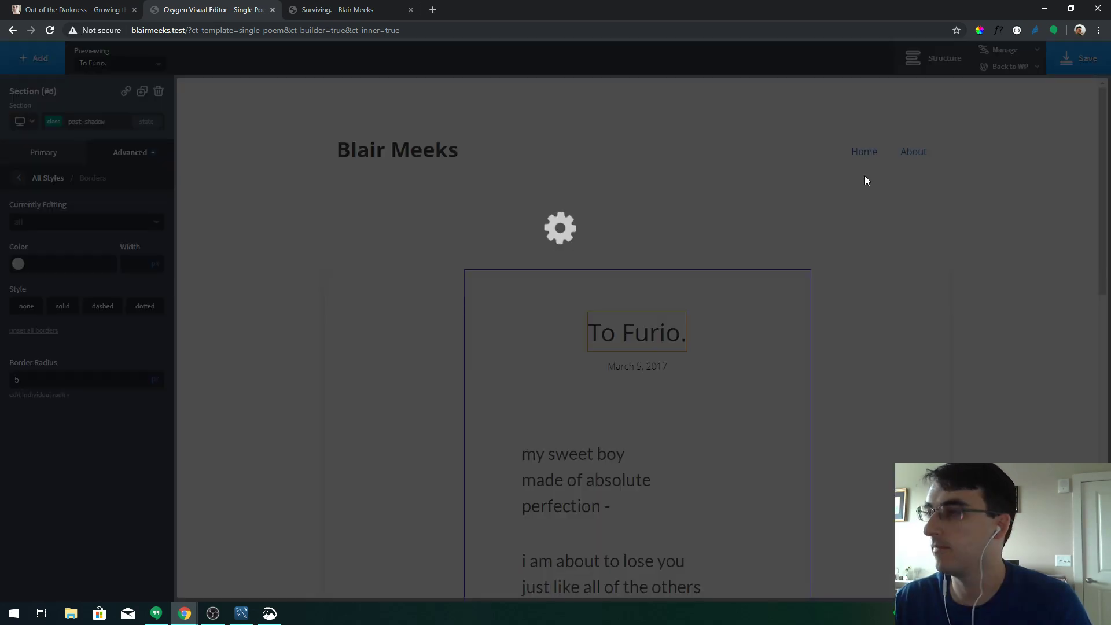
click(363, 6)
key(F5)
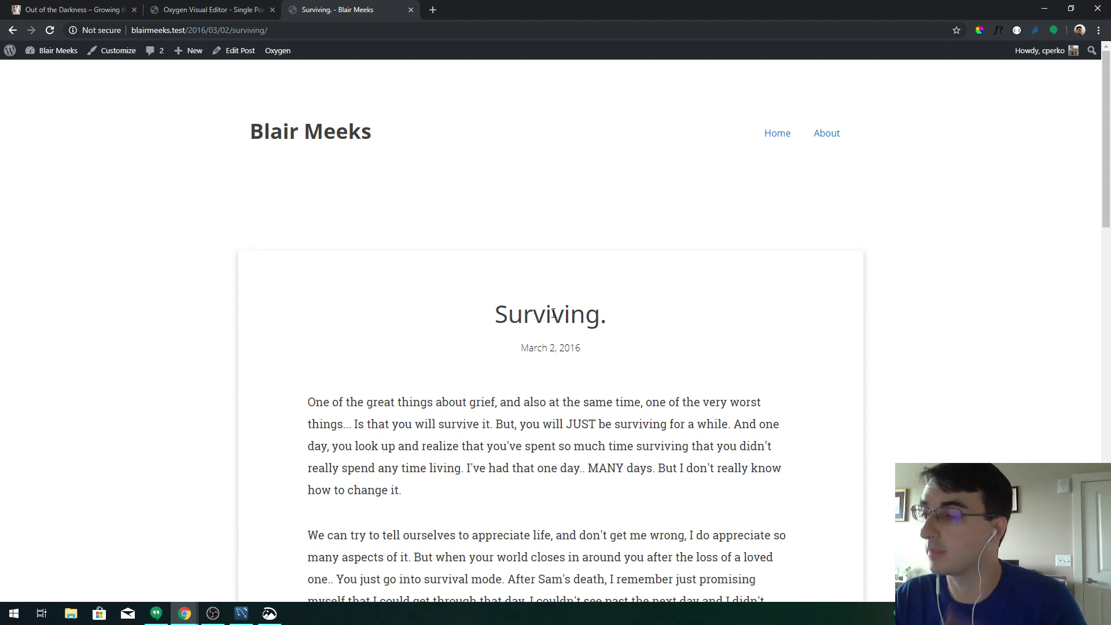
Scroll through the live Surviving post, briefly checking the Single Poem editor
scroll(553, 313, down, 10)
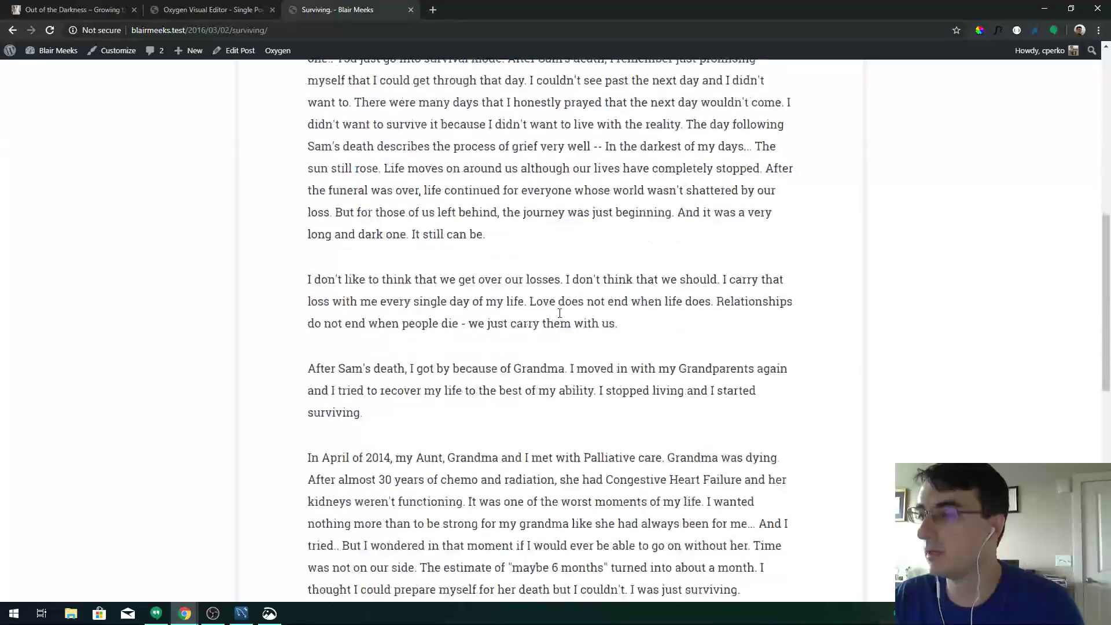
scroll(561, 317, down, 8)
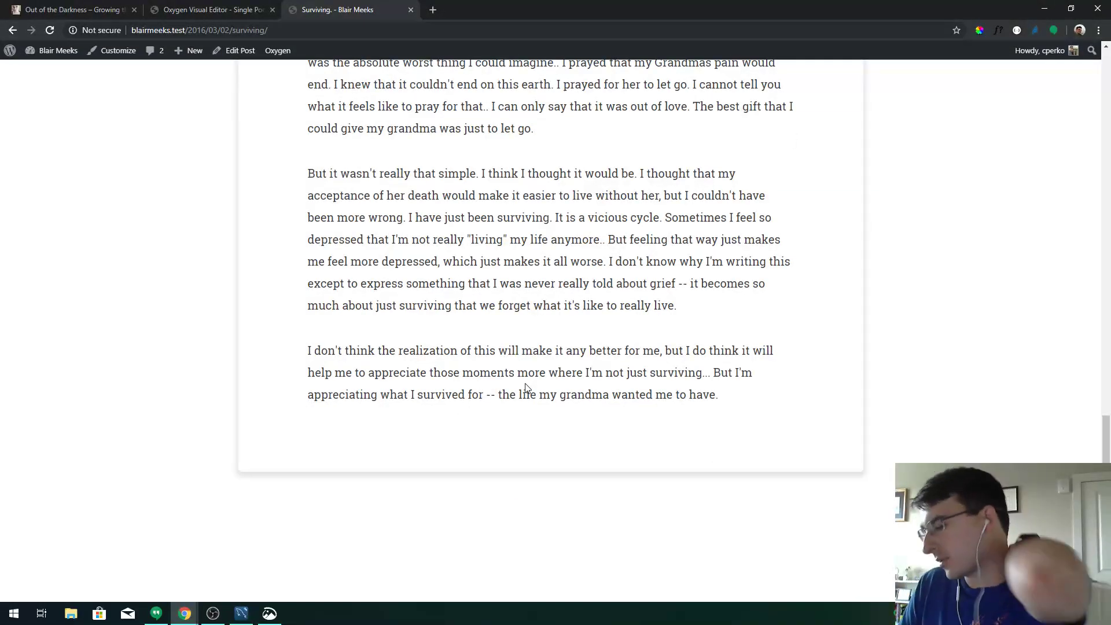
click(214, 10)
click(317, 9)
scroll(701, 370, up, 3)
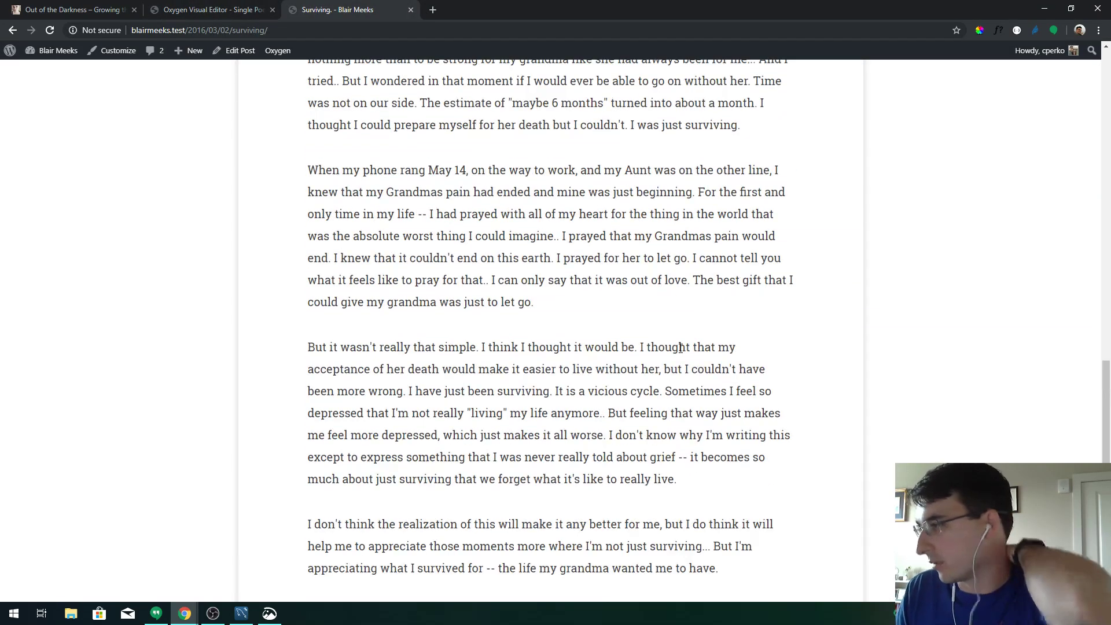
drag(1106, 432, 1062, 154)
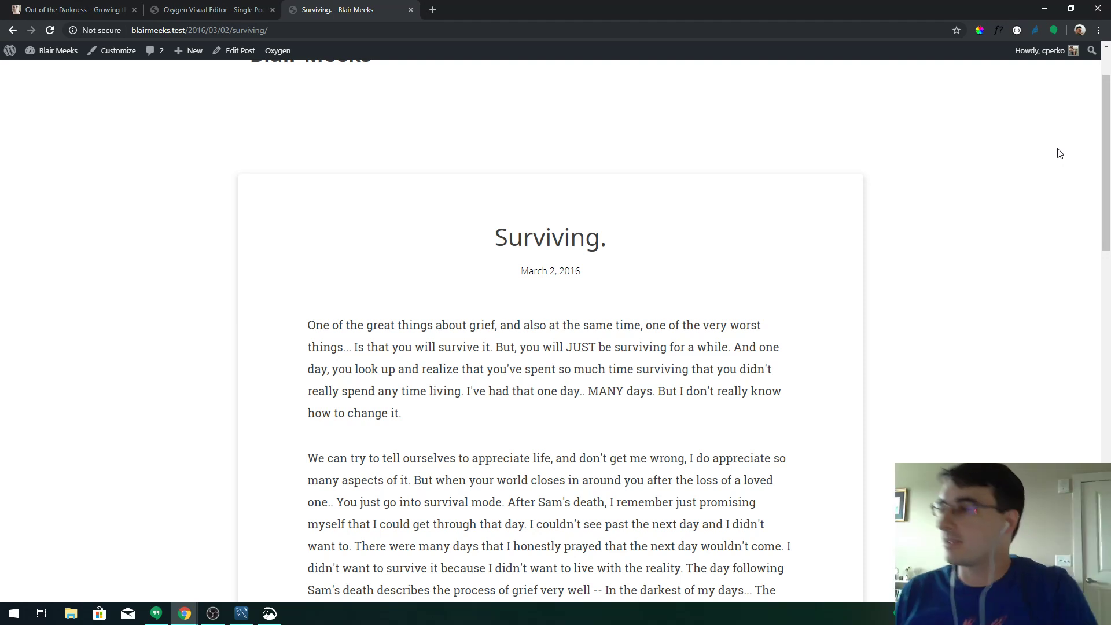
drag(1107, 142, 1101, 108)
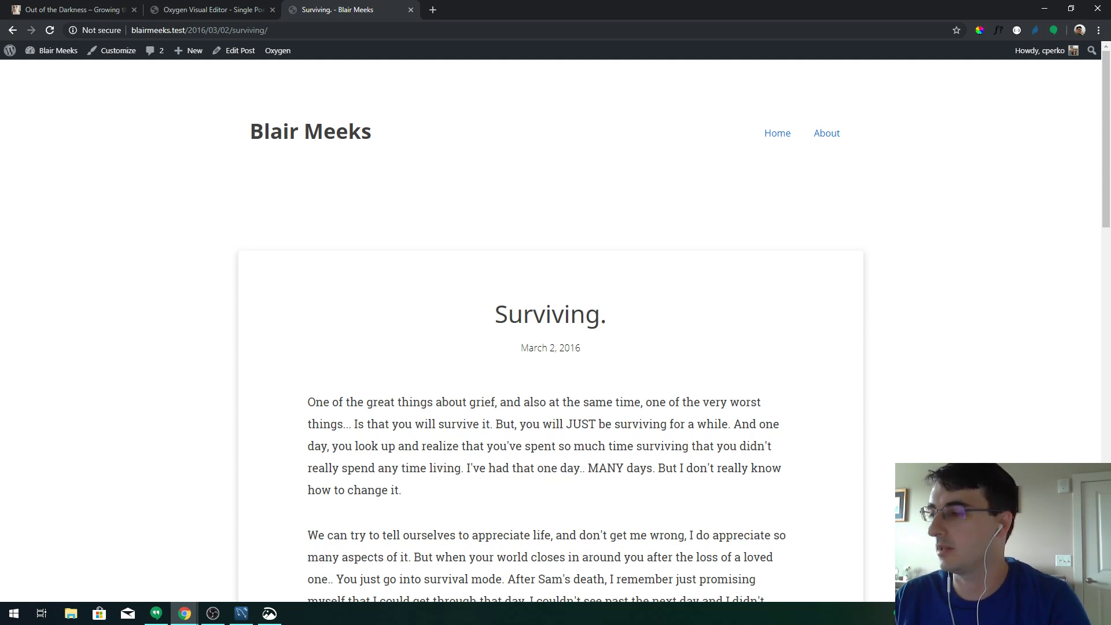
key(super+a)
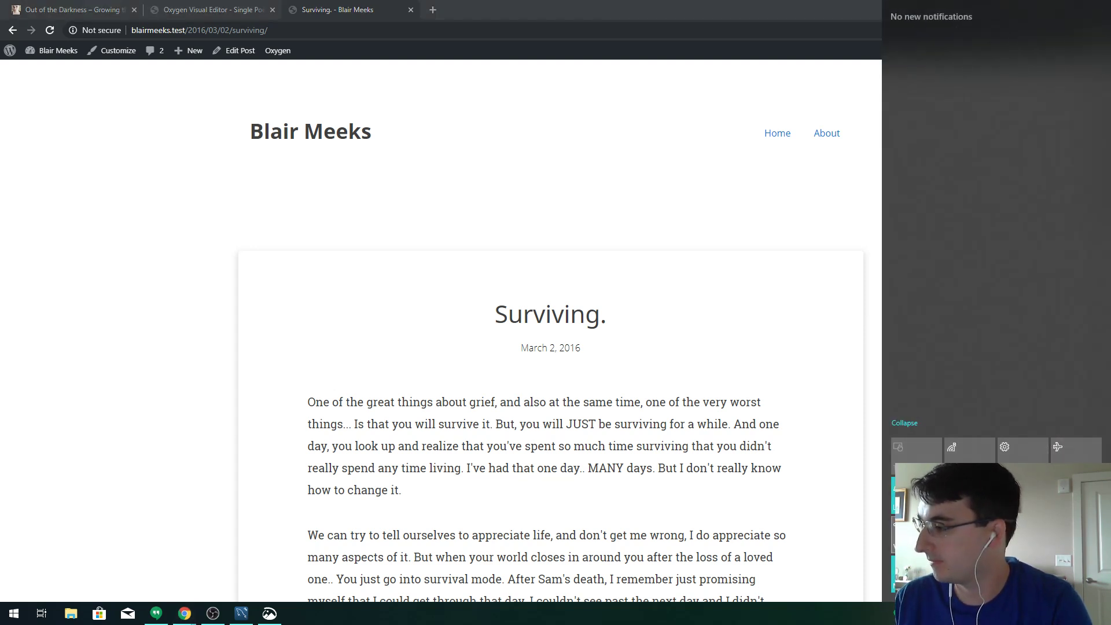
Capture a Snip & Sketch screenshot of the shadowed post area
key(super+shift+s)
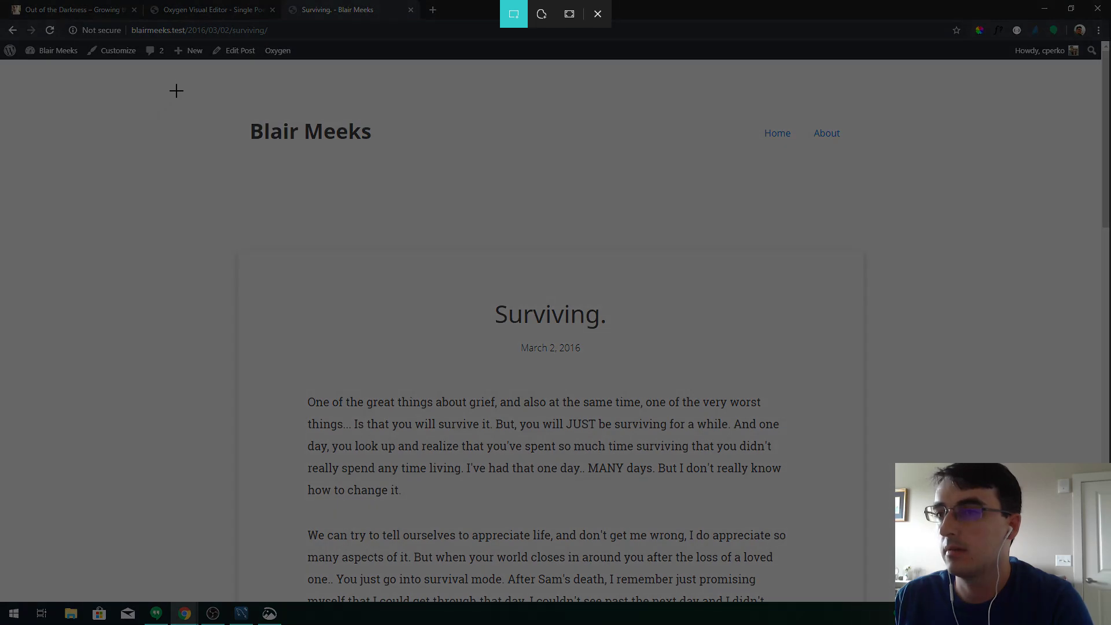
drag(161, 69, 967, 591)
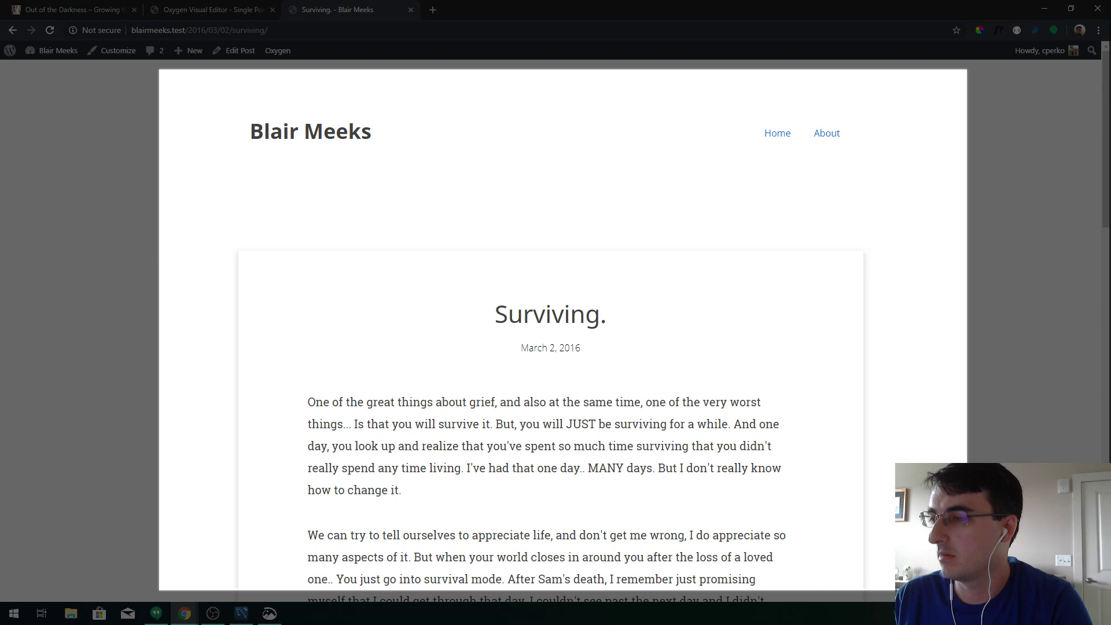
drag(967, 591, 955, 593)
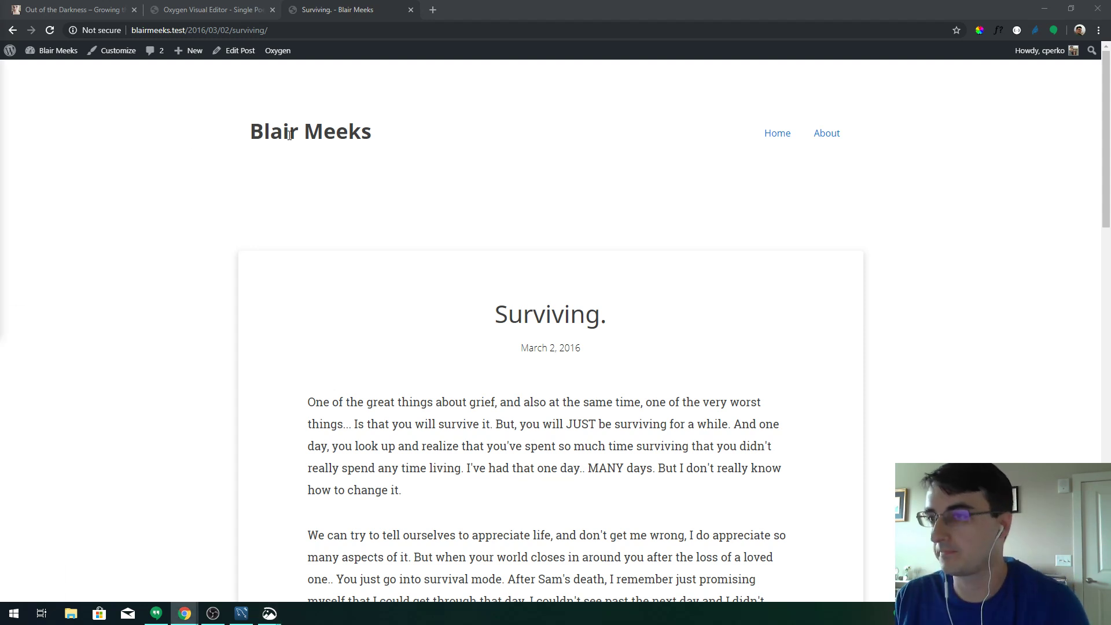
scroll(772, 287, down, 15)
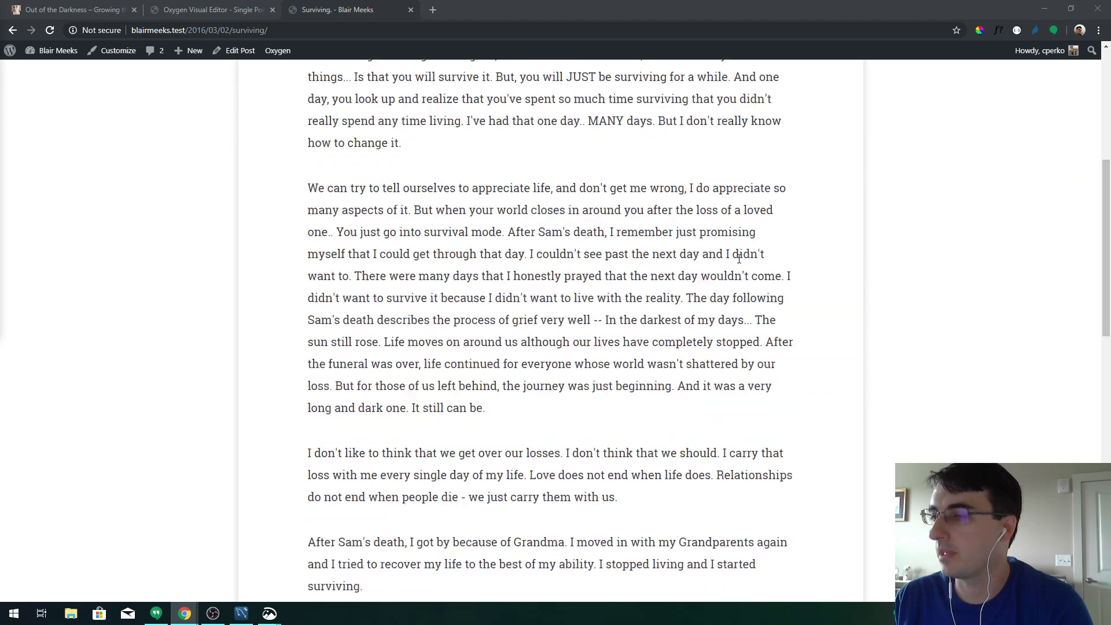
scroll(735, 257, up, 15)
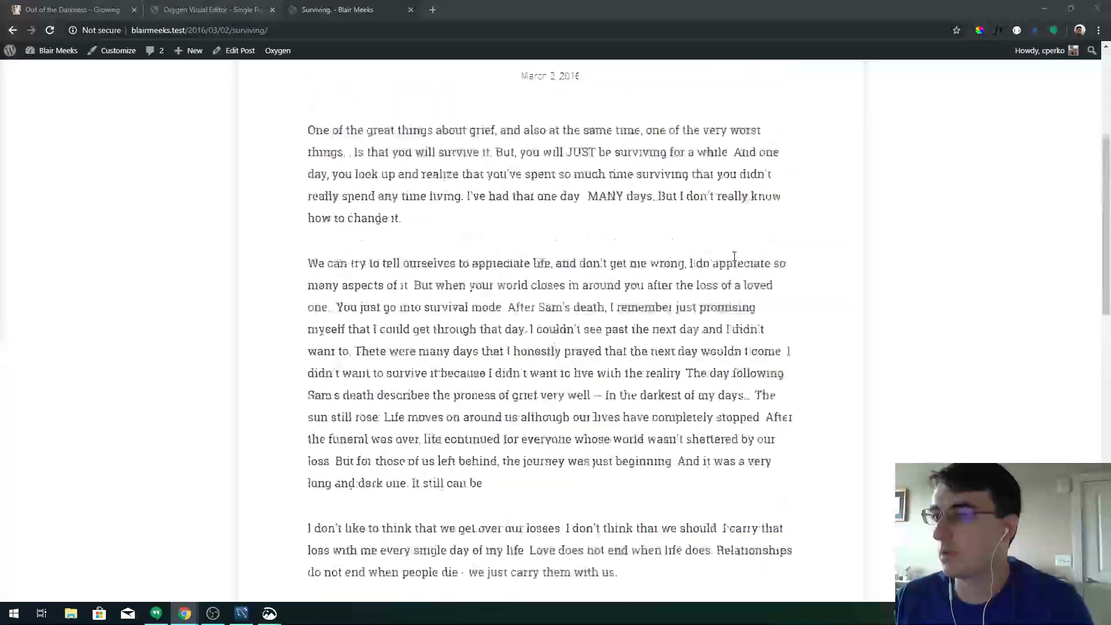
Leave the Single Poem editor and open the Single Post template in the visual editor
click(230, 9)
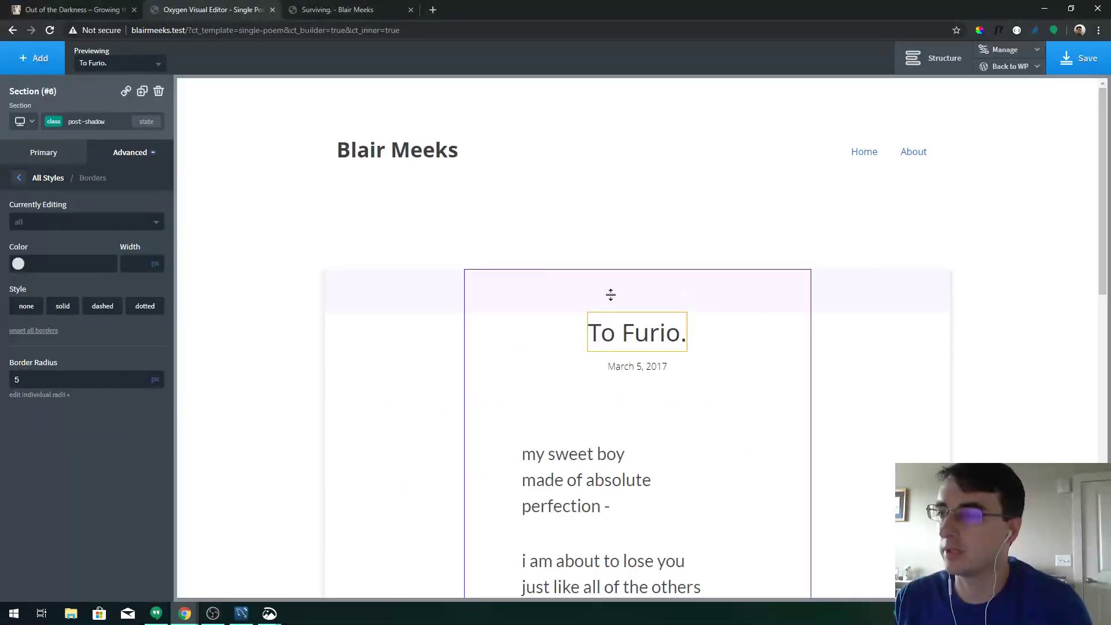
mouse_move(1010, 66)
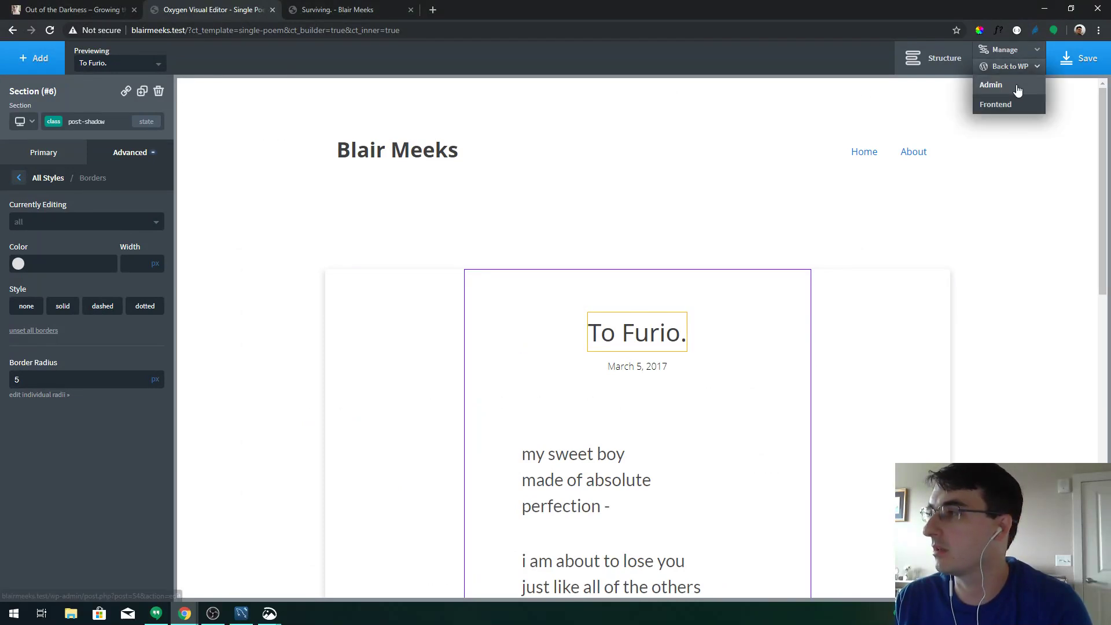
click(1015, 88)
mouse_move(58, 341)
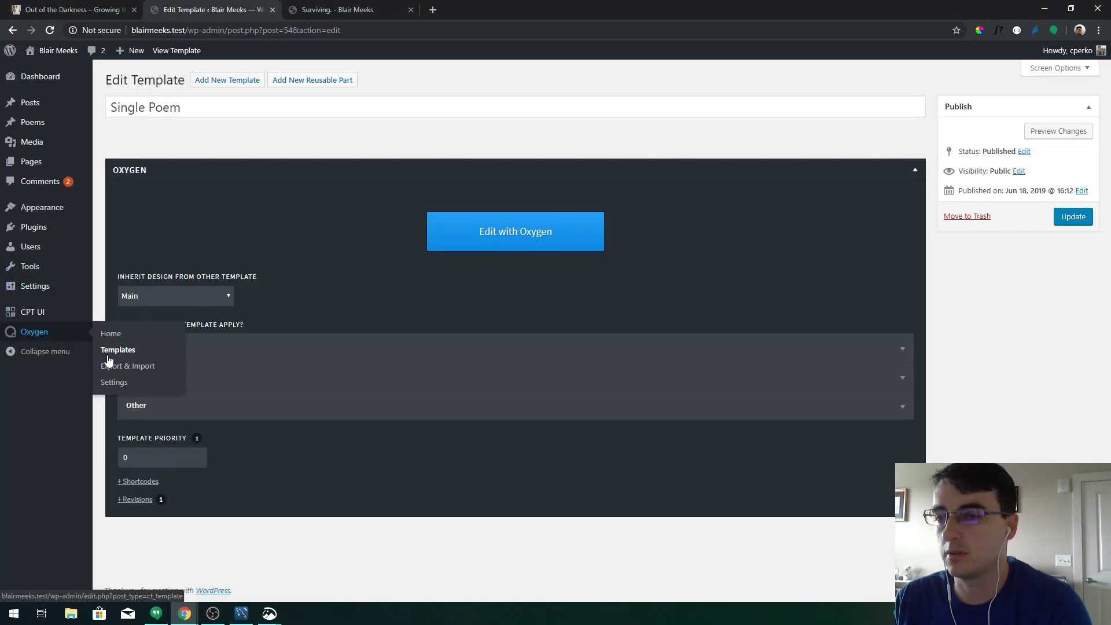
click(107, 351)
click(148, 165)
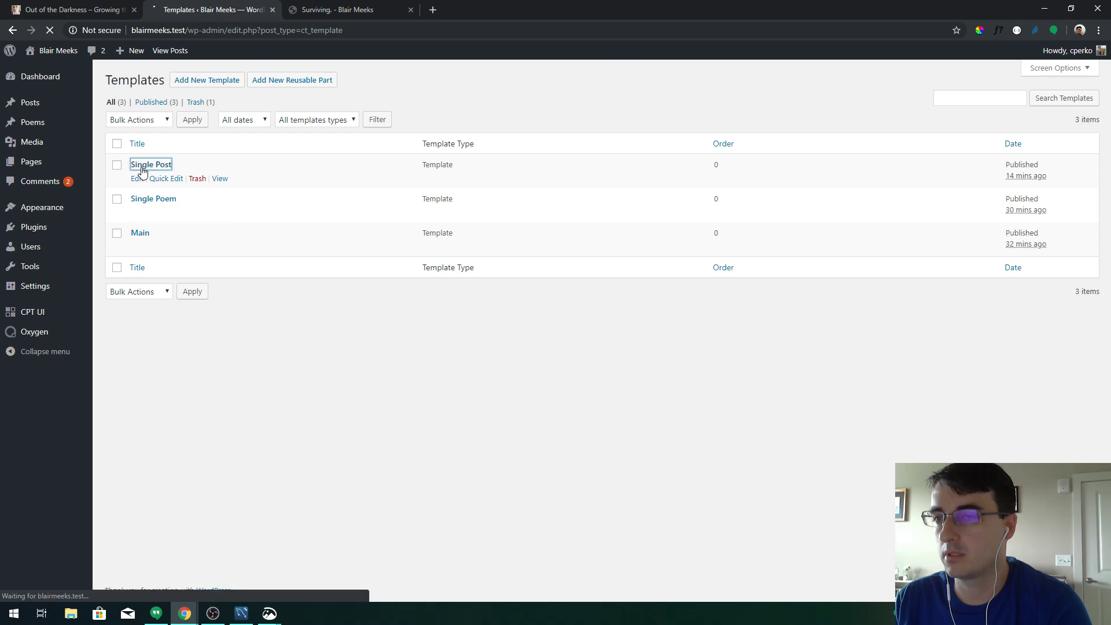
click(515, 222)
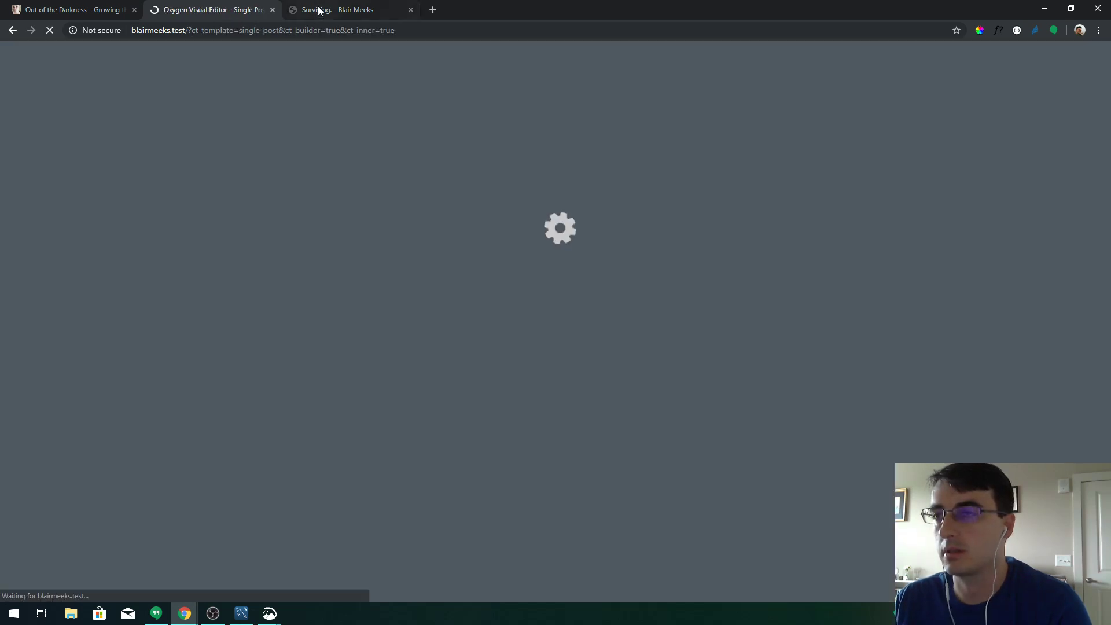
Narrow the live Surviving post to about 1120px wide using DevTools
click(318, 9)
key(F12)
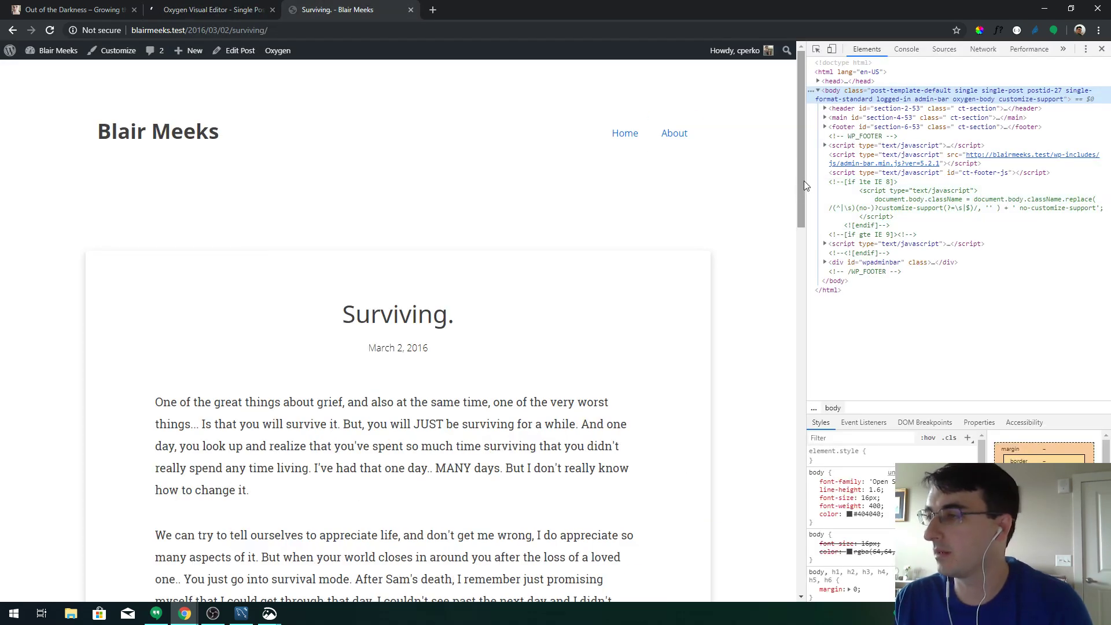
drag(807, 184, 572, 193)
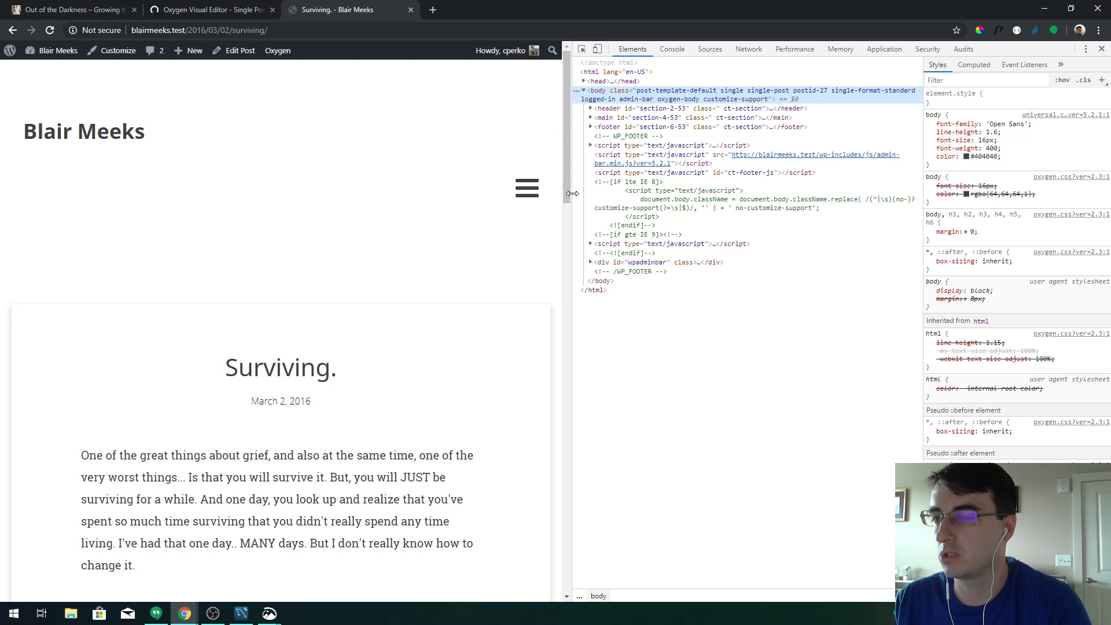
click(223, 9)
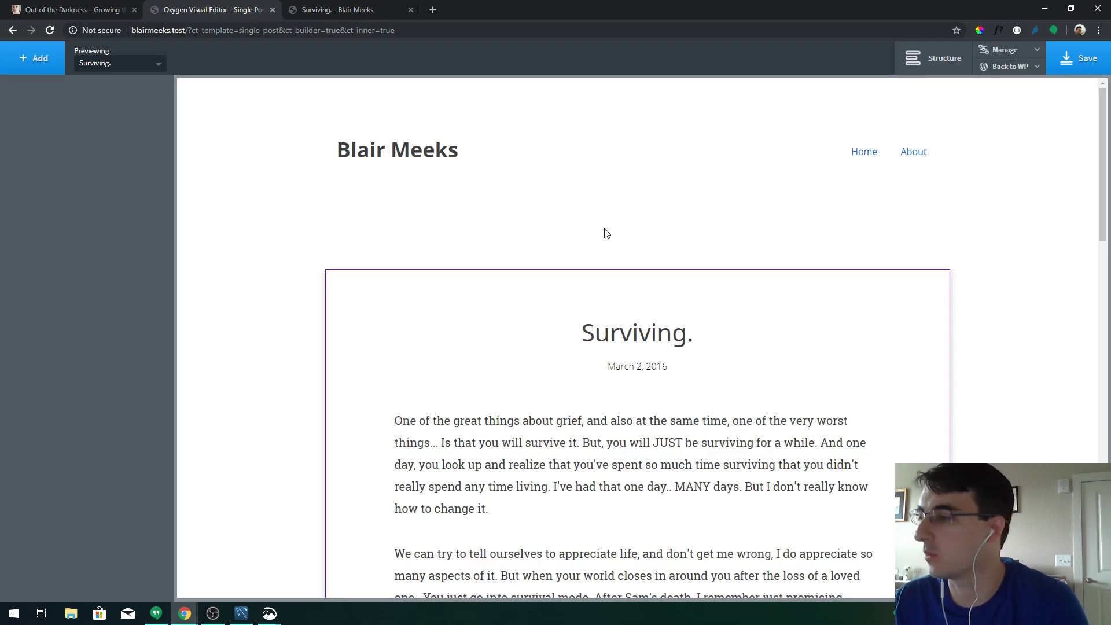
click(921, 61)
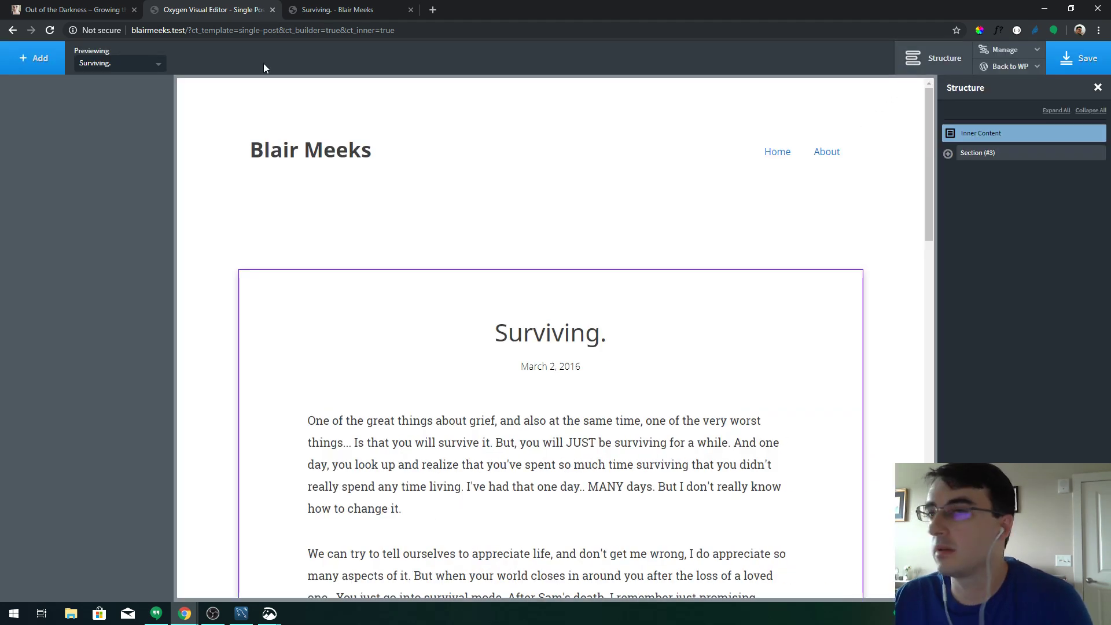
click(355, 338)
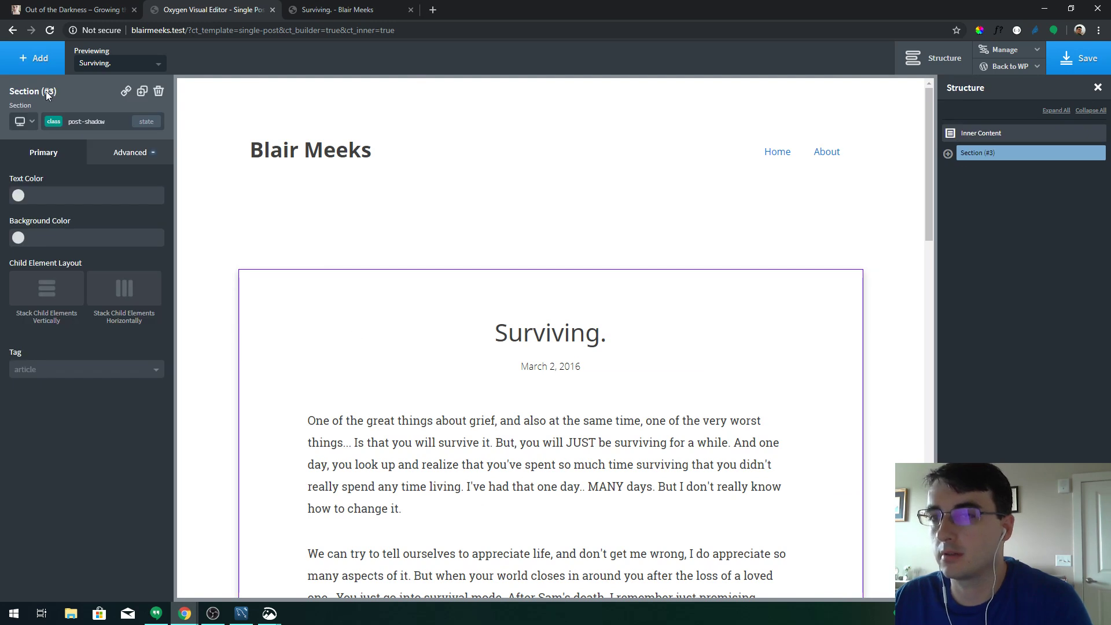
click(23, 121)
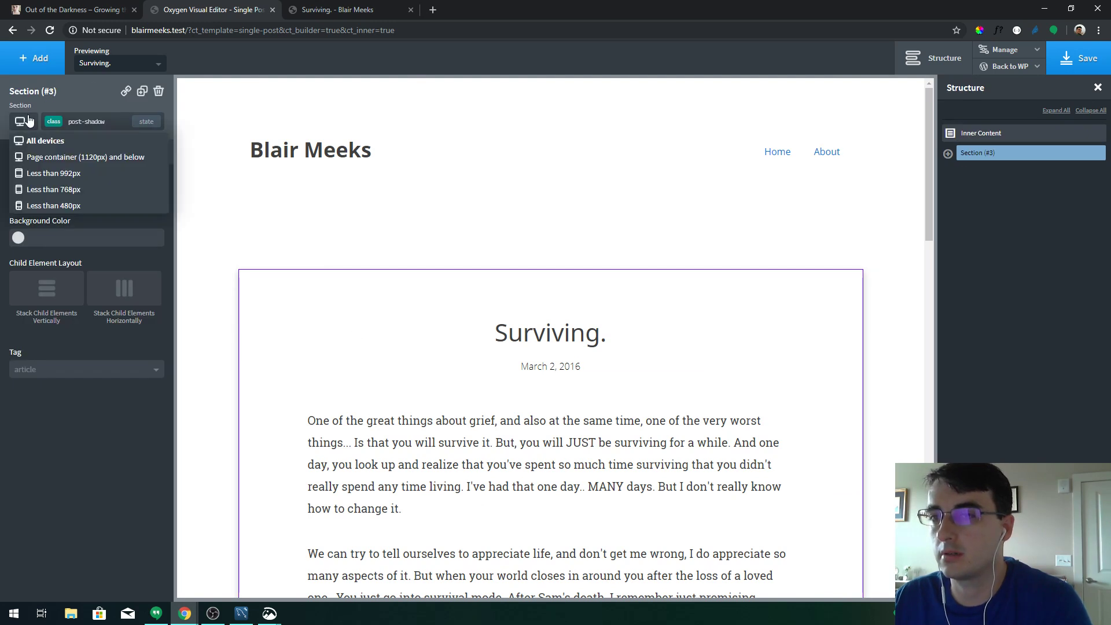
click(132, 165)
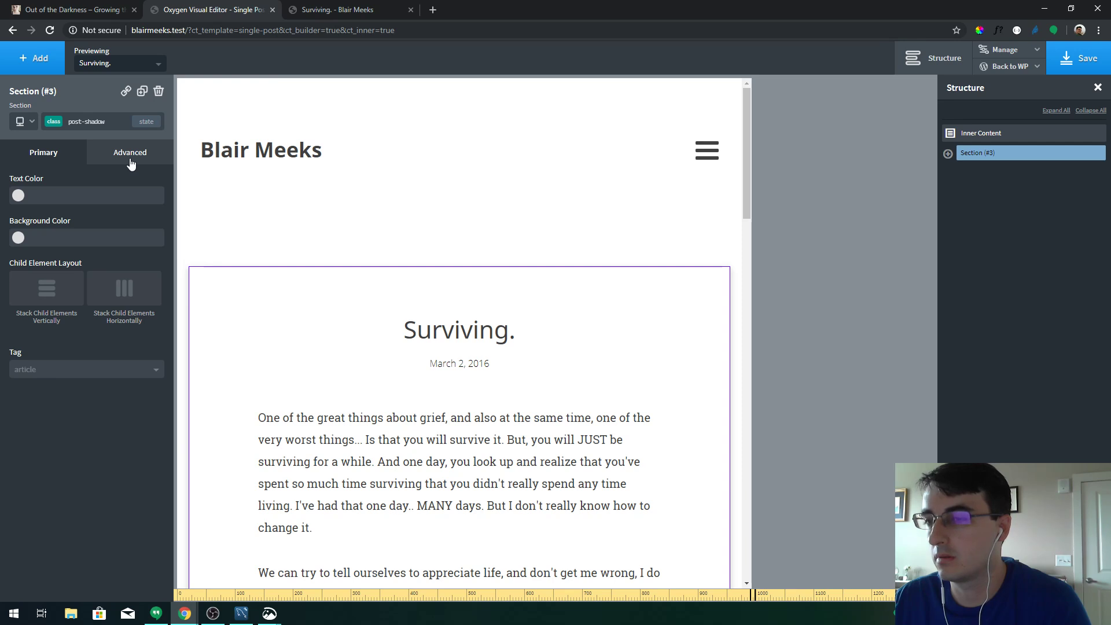
click(948, 154)
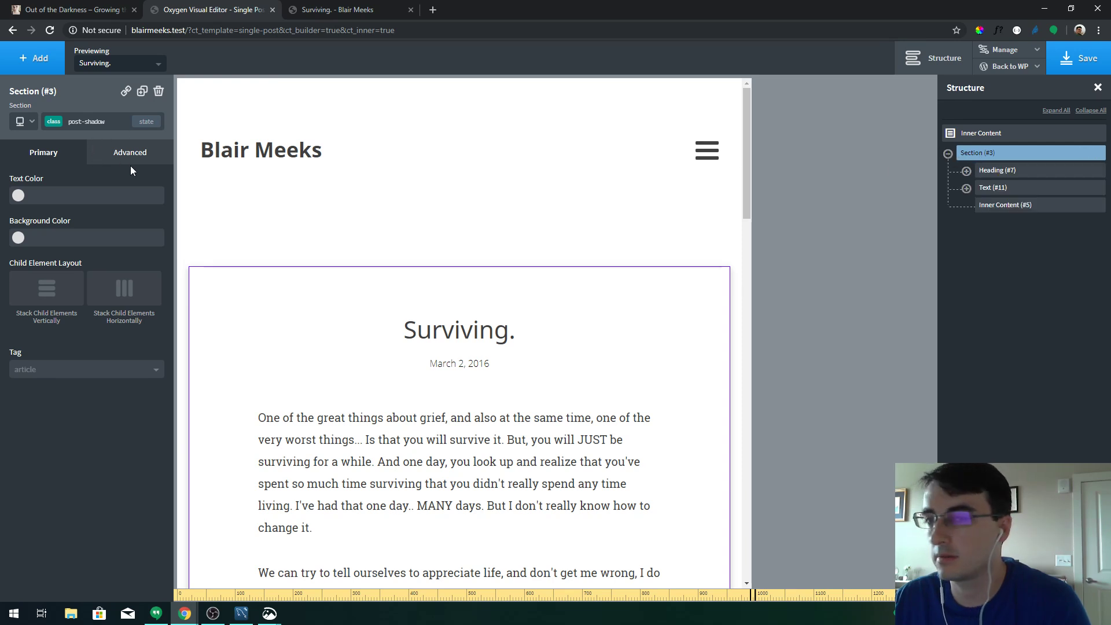
click(116, 154)
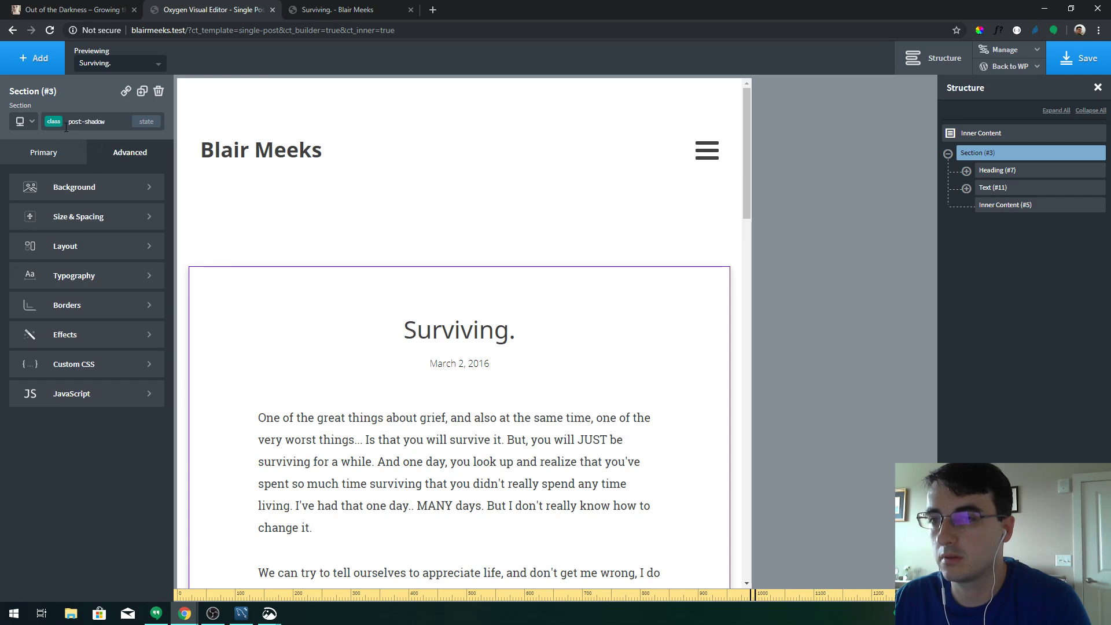
click(86, 122)
click(64, 165)
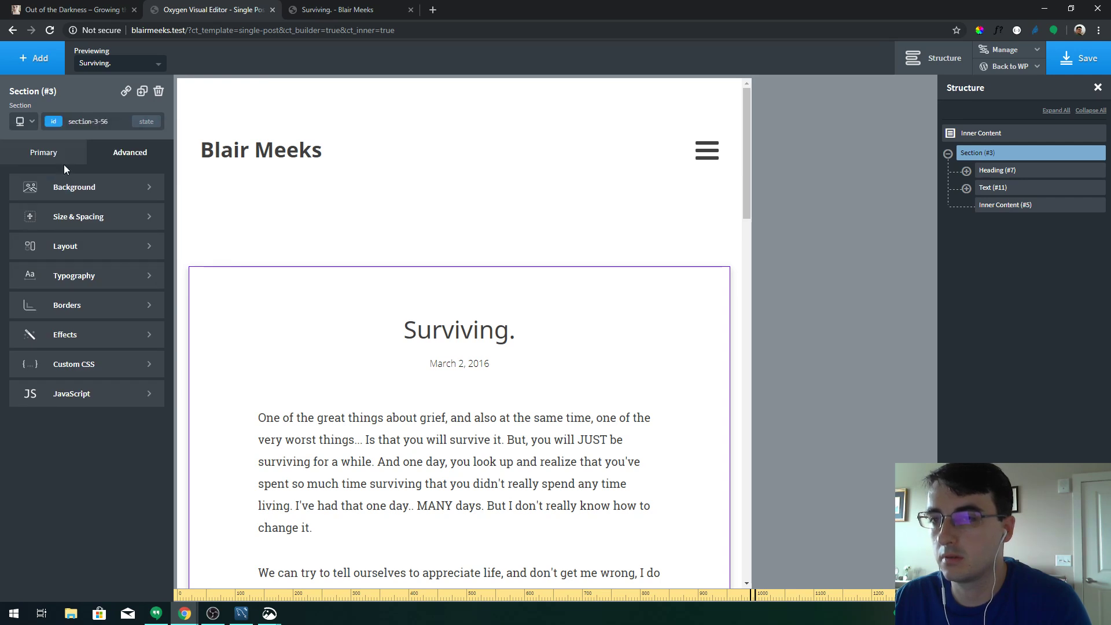
click(96, 217)
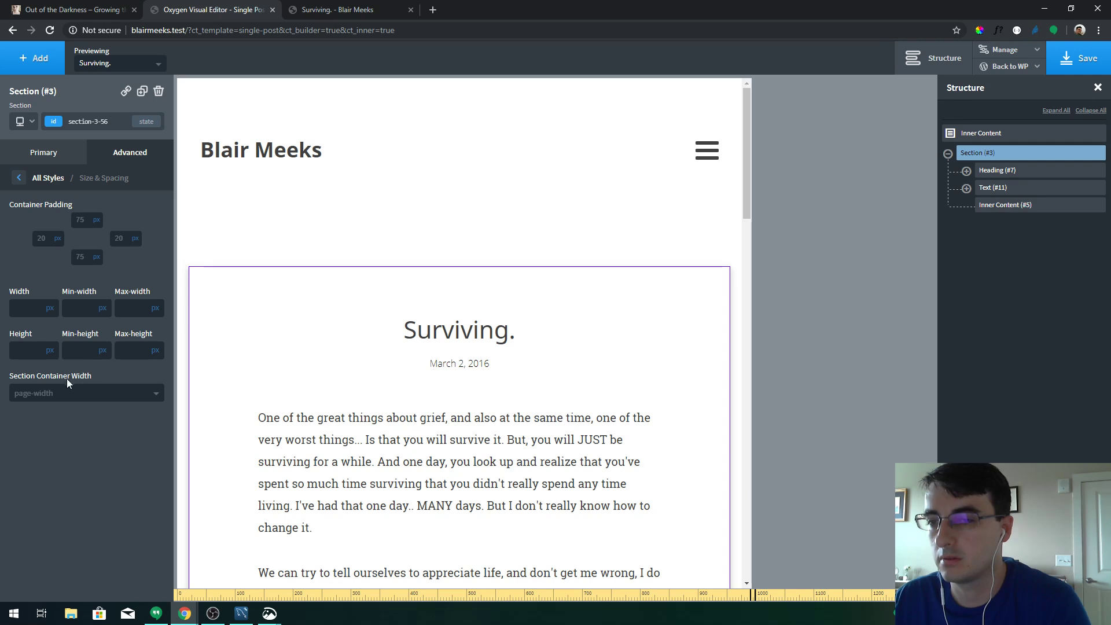
click(992, 189)
click(993, 205)
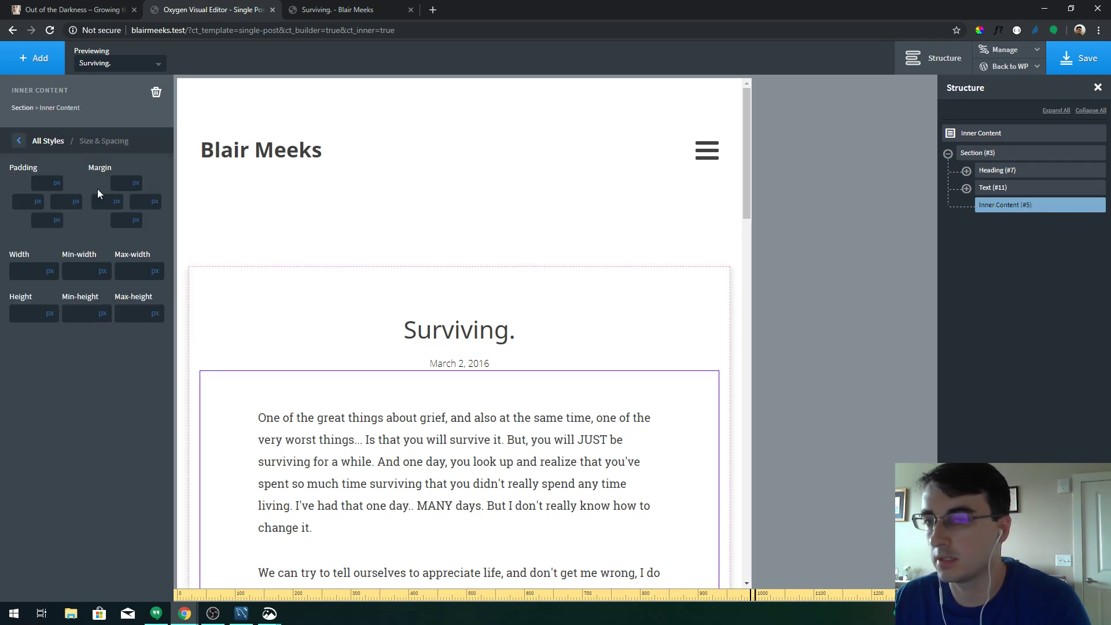
click(48, 142)
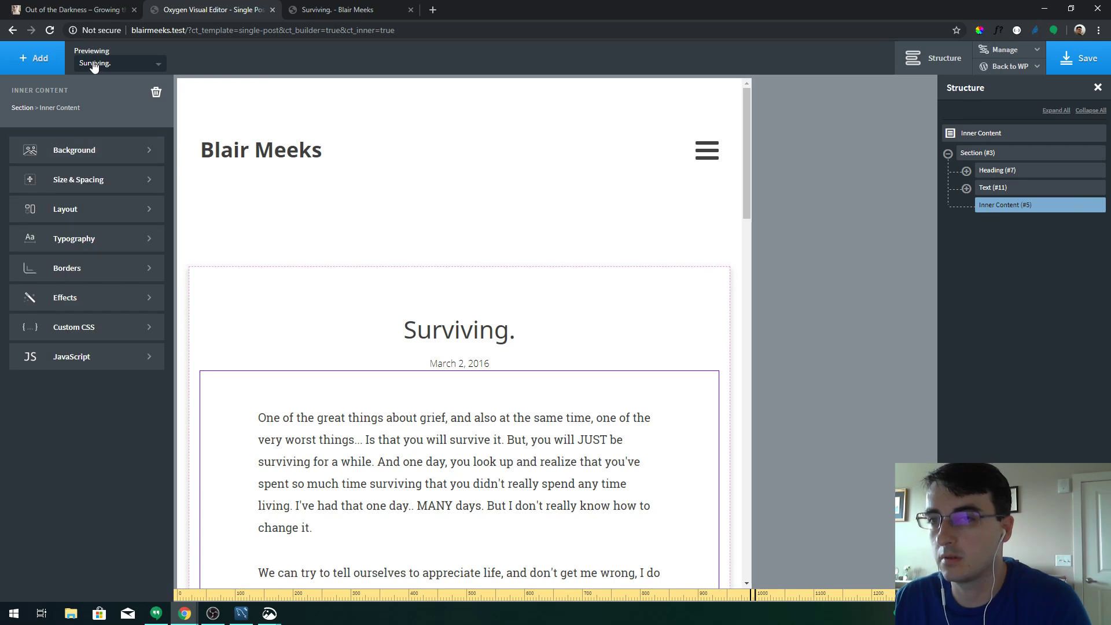
click(21, 108)
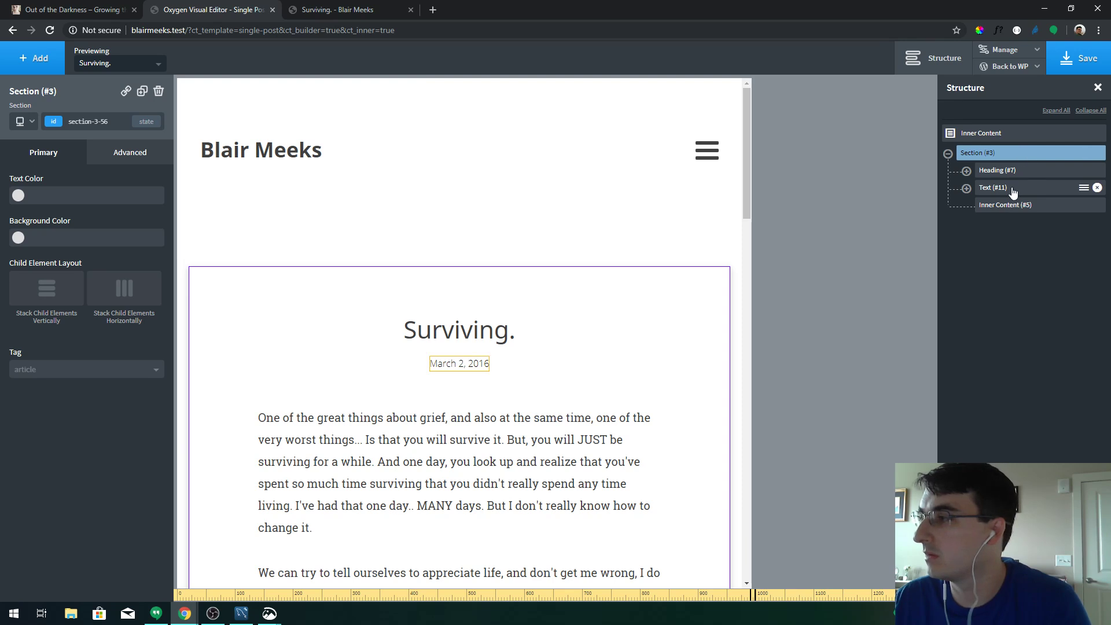
Select the Inner Content and clear its left padding in Size & Spacing
click(967, 189)
click(967, 189)
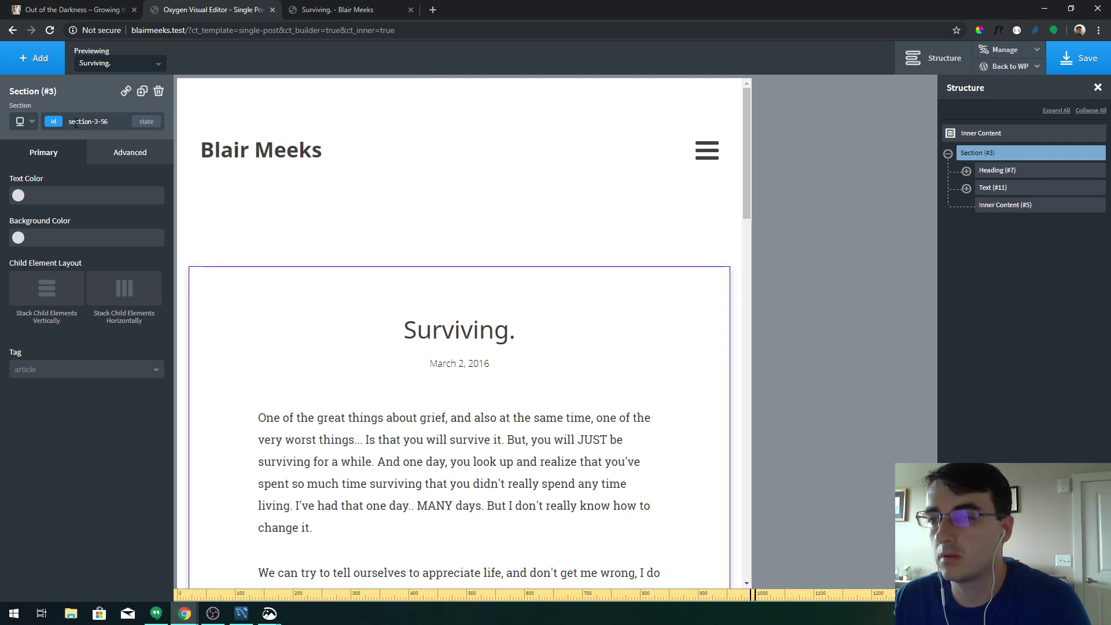
click(219, 452)
scroll(226, 439, down, 3)
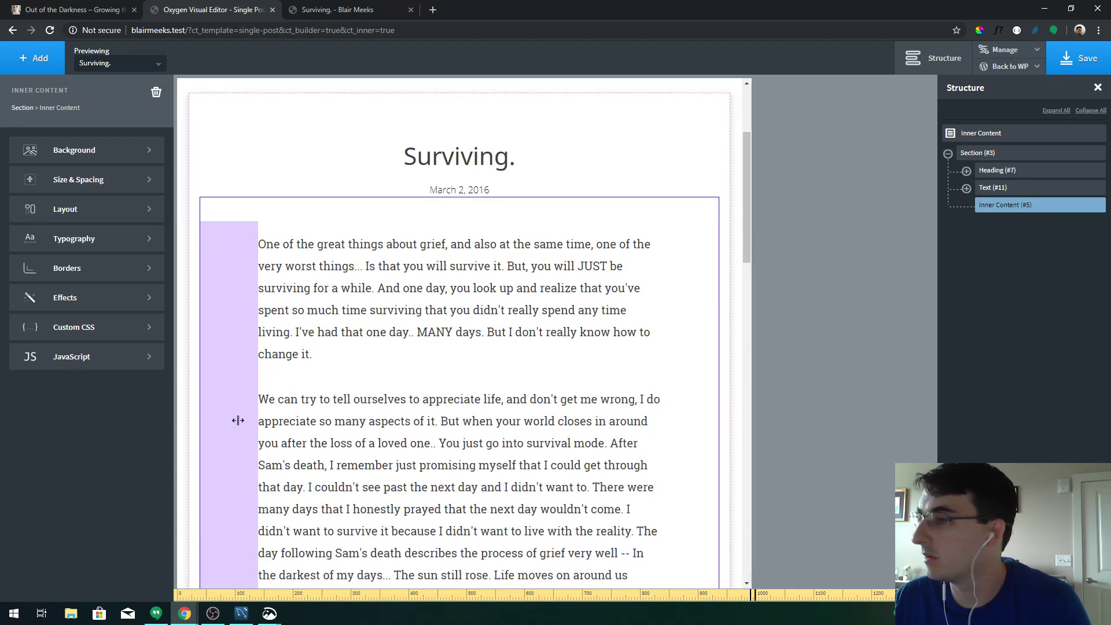
click(100, 179)
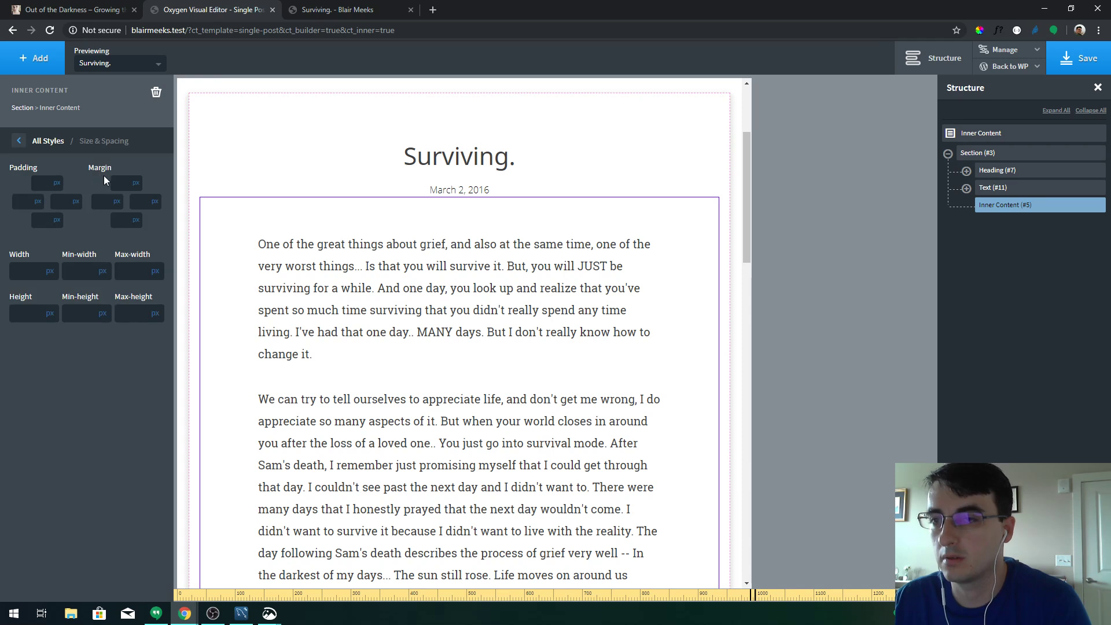
drag(251, 289, 245, 291)
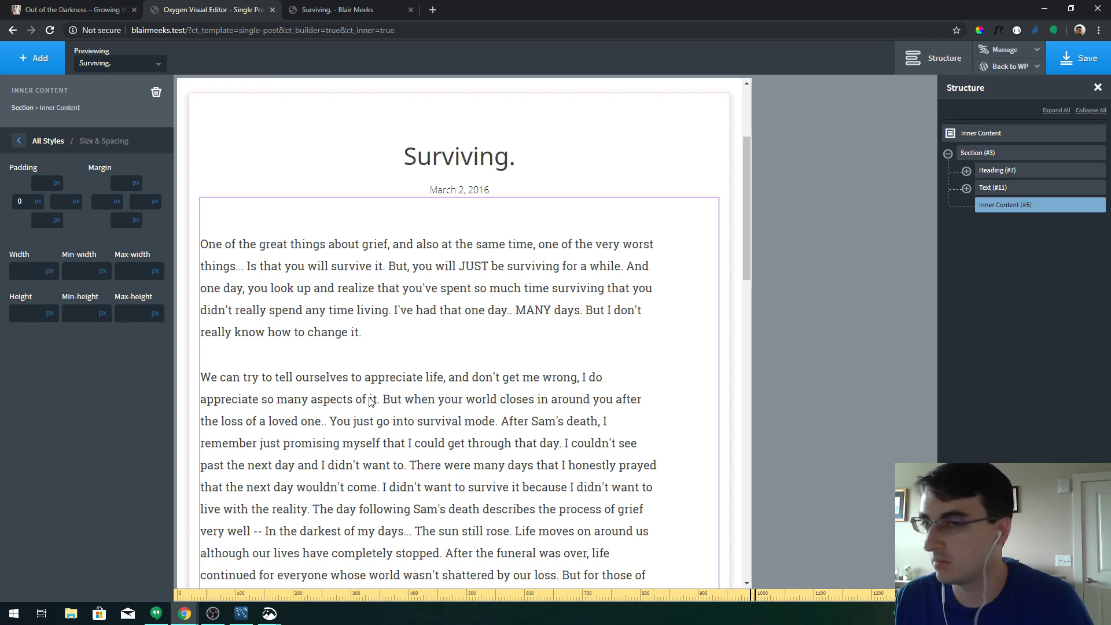
key(BackSpace)
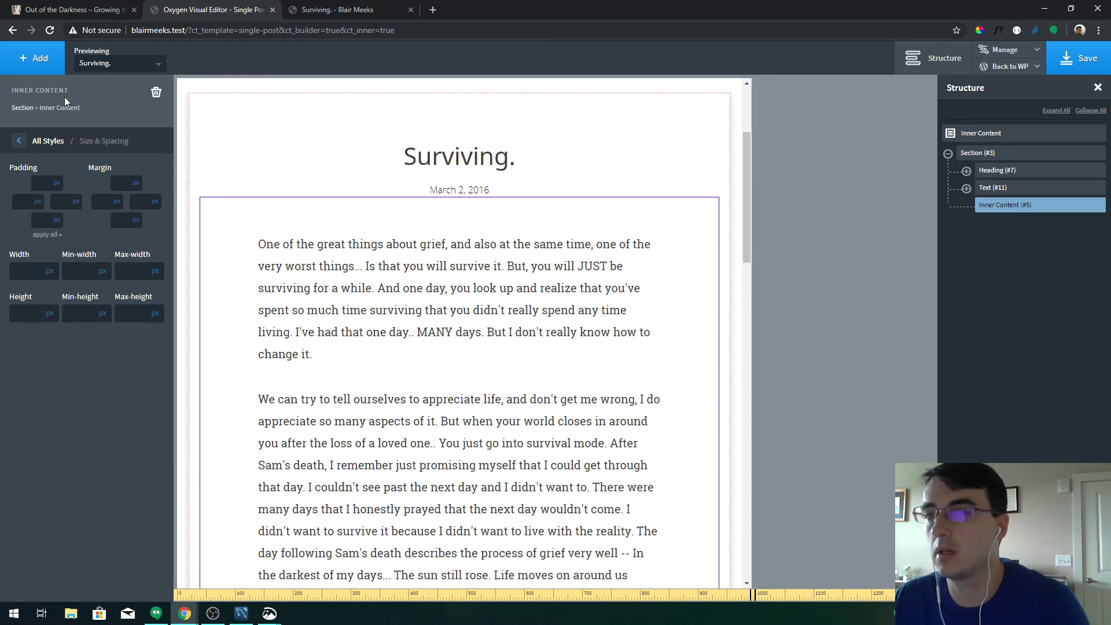
At the Page container breakpoint, give the Inner Content 50px left and right padding
click(29, 108)
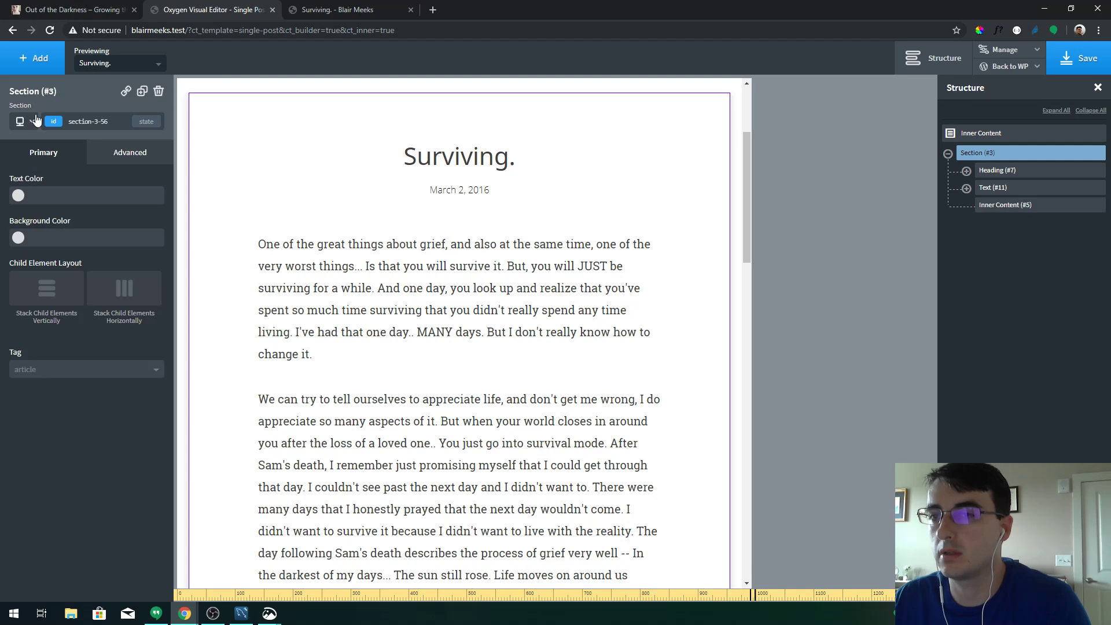
click(25, 121)
click(40, 158)
click(354, 284)
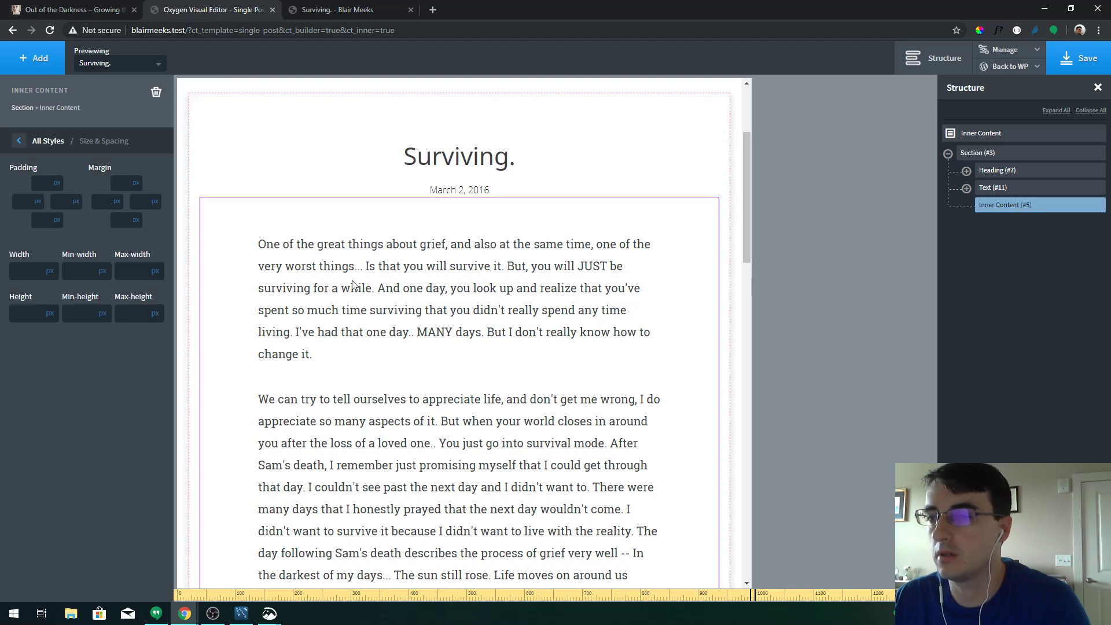
text(20)
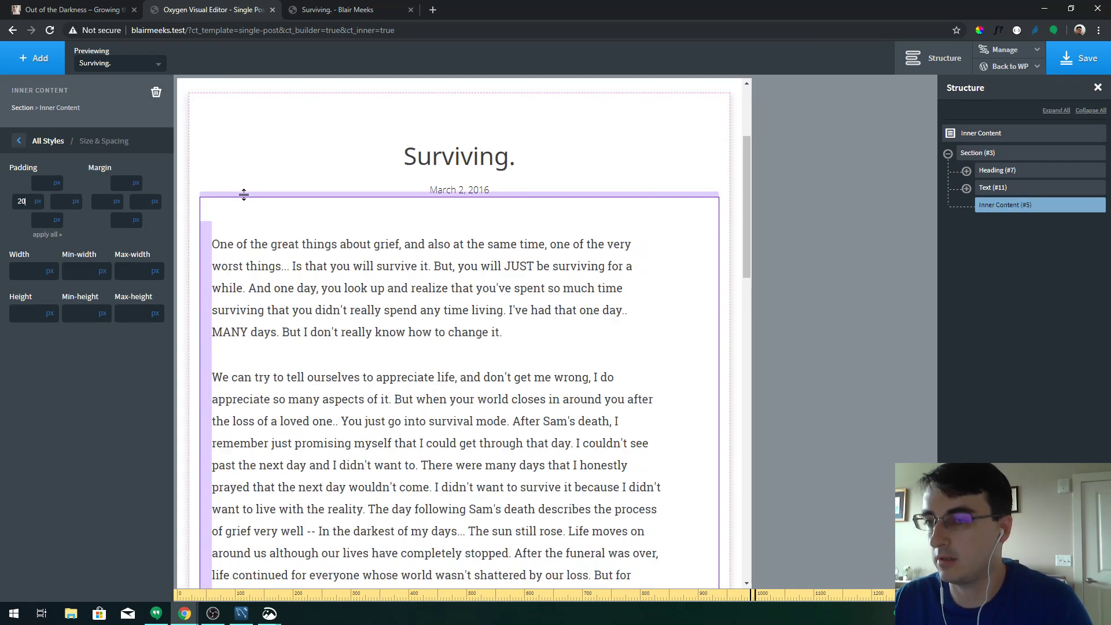
key(BackSpace)
key(BackSpace)
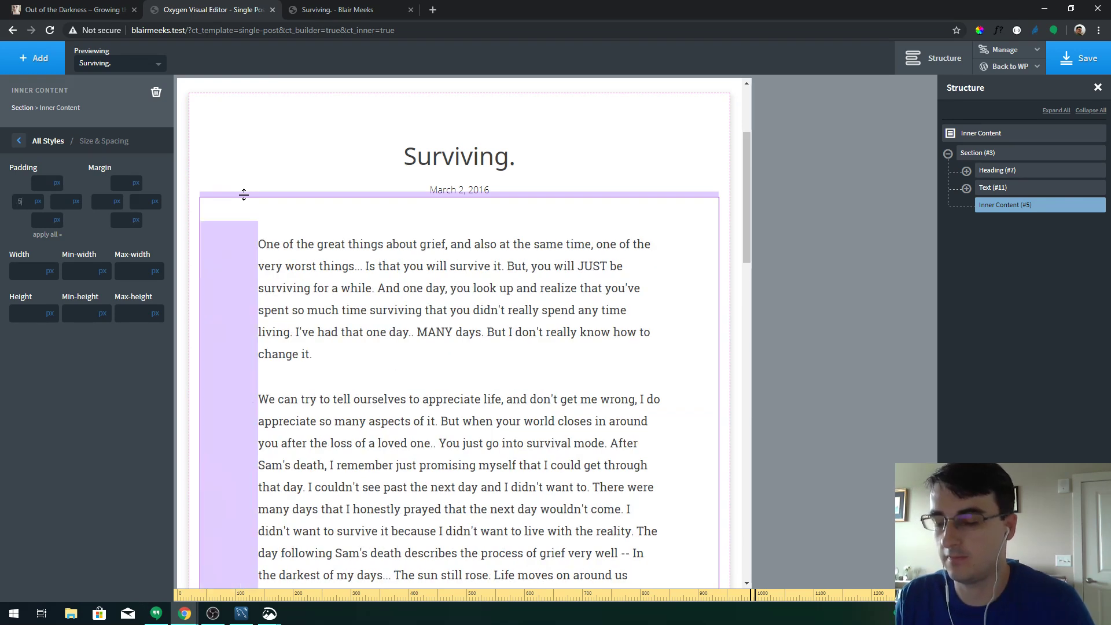
text(50)
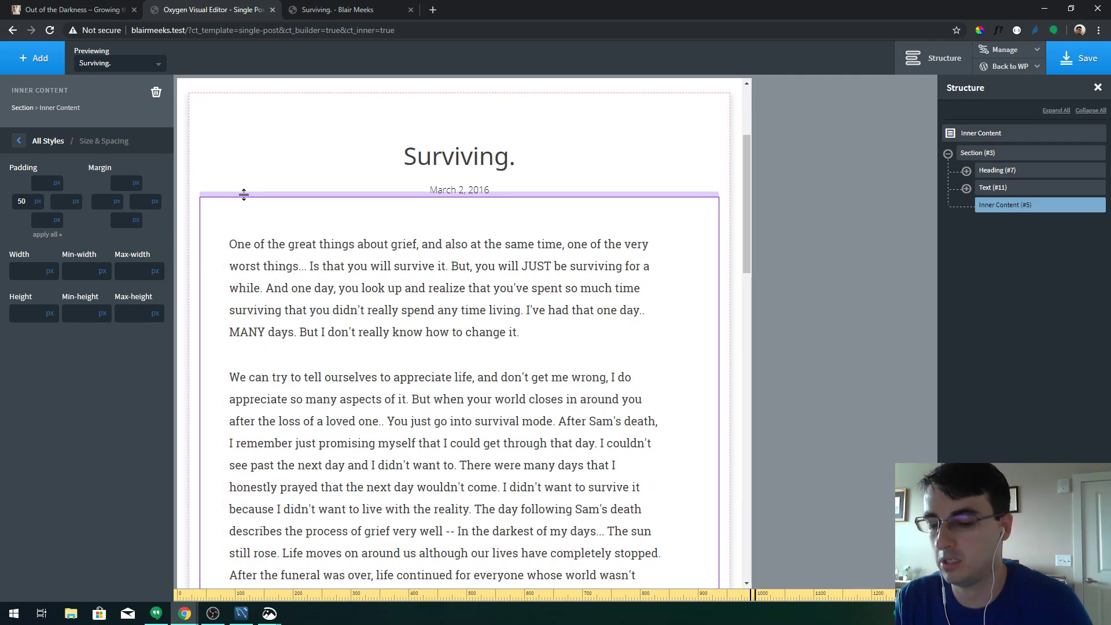
key(Tab)
text(50)
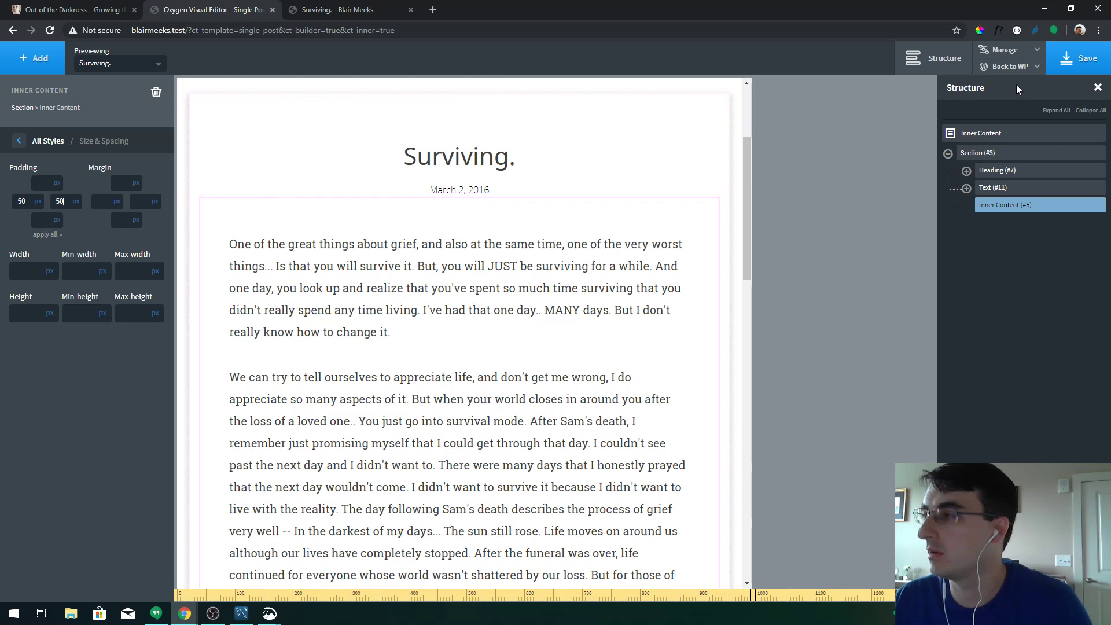
Save the Single Post template and reload the live Surviving post
click(1069, 66)
click(368, 7)
key(F5)
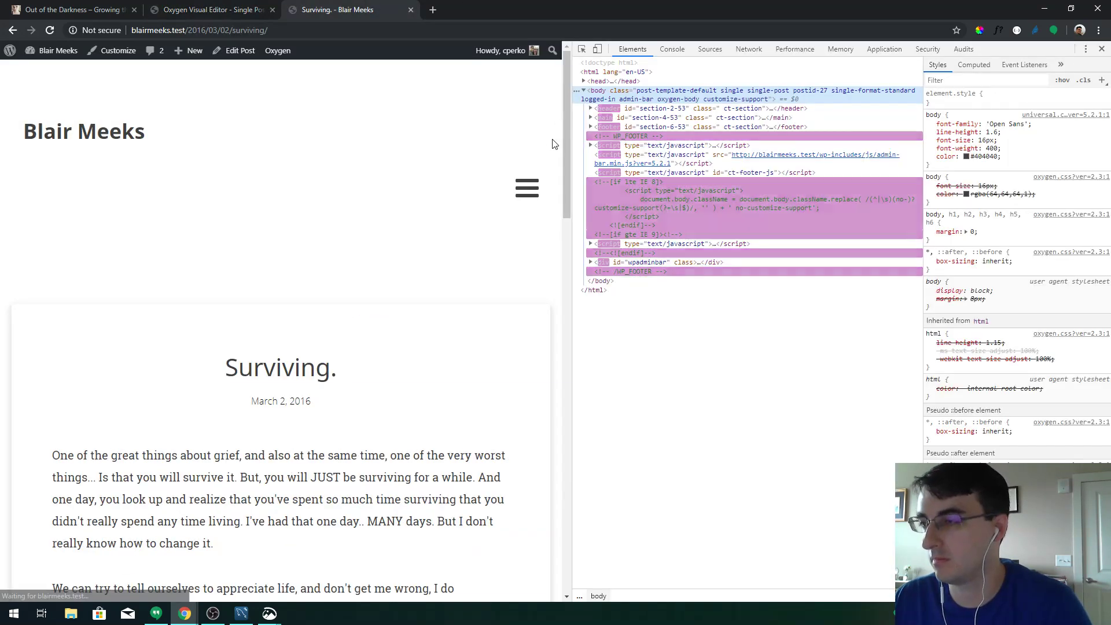
Widen the live post to about 1069px beside DevTools, then return to Oxygen
drag(570, 142, 620, 208)
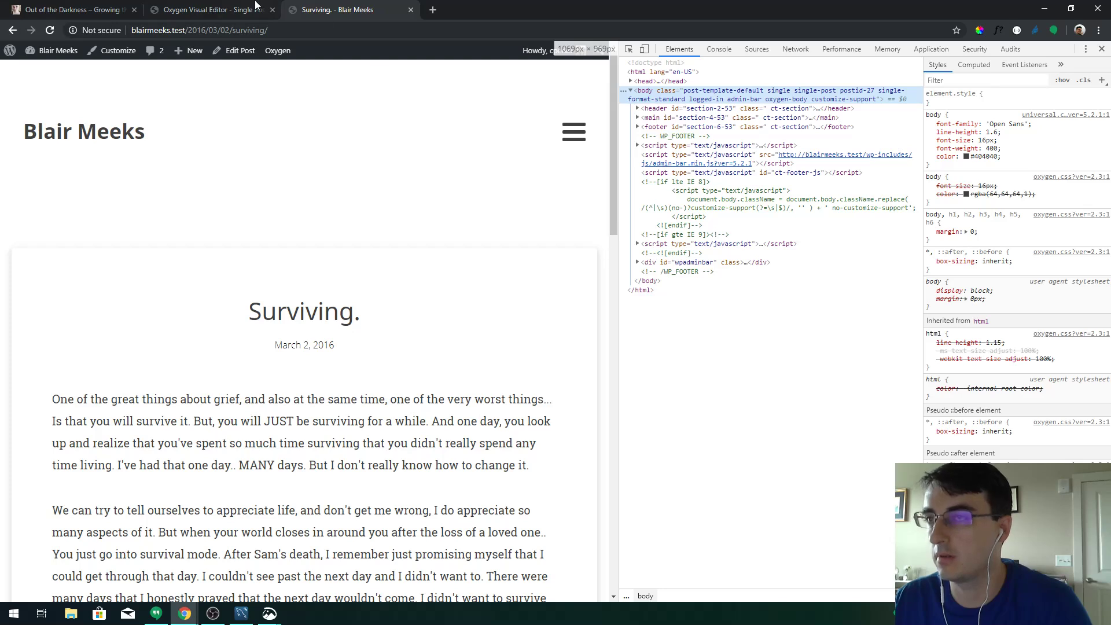
click(255, 5)
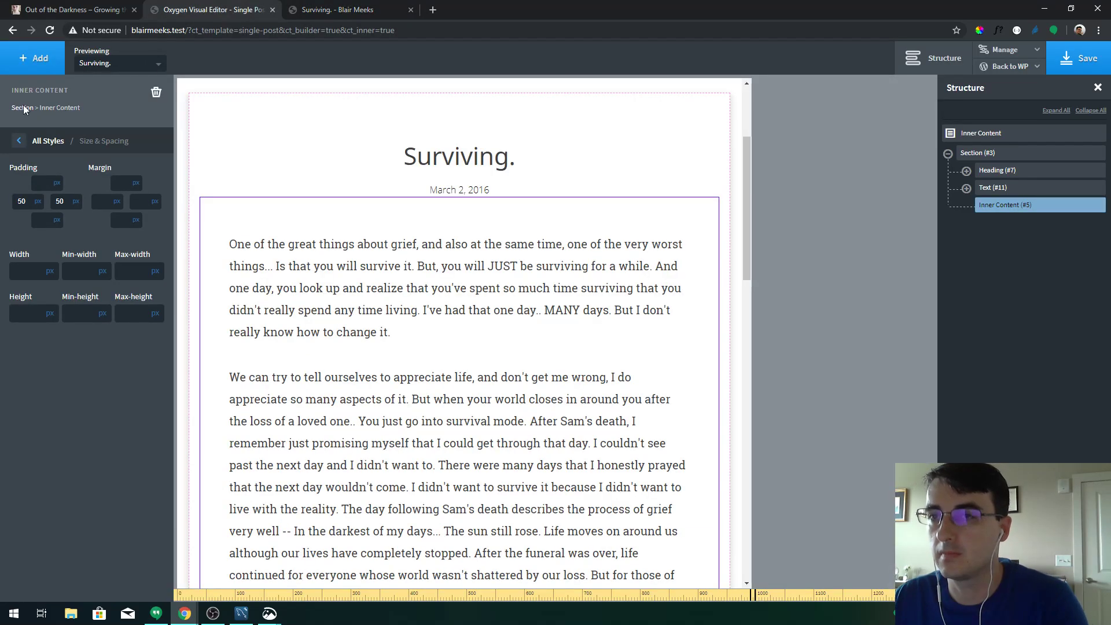
Select the parent section and switch to the below-768px breakpoint
click(23, 108)
click(33, 119)
click(63, 175)
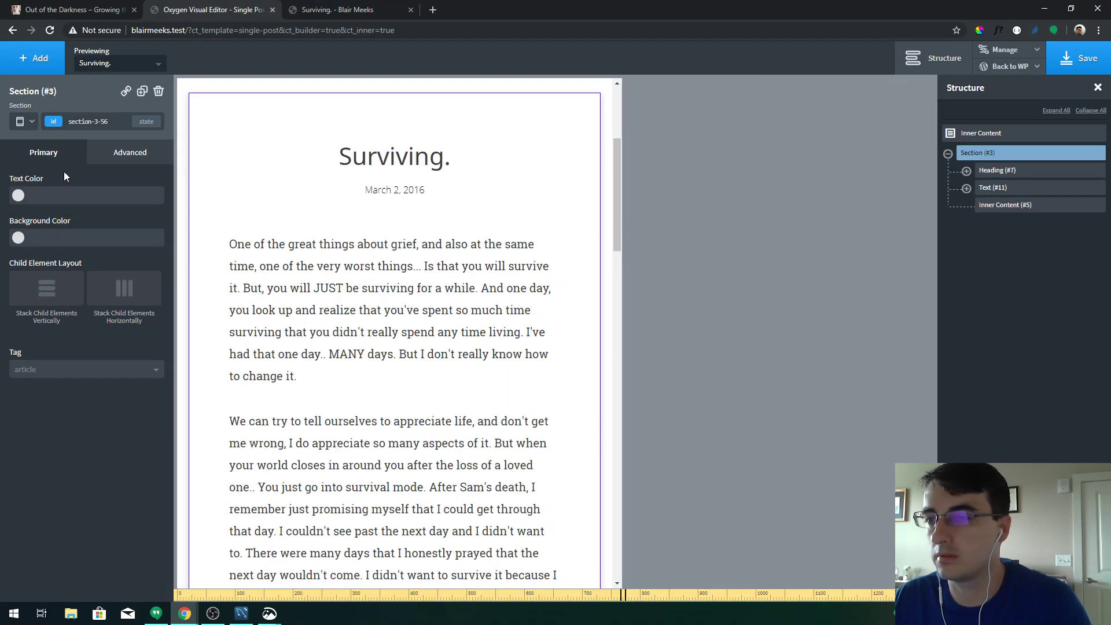
scroll(554, 214, down, 7)
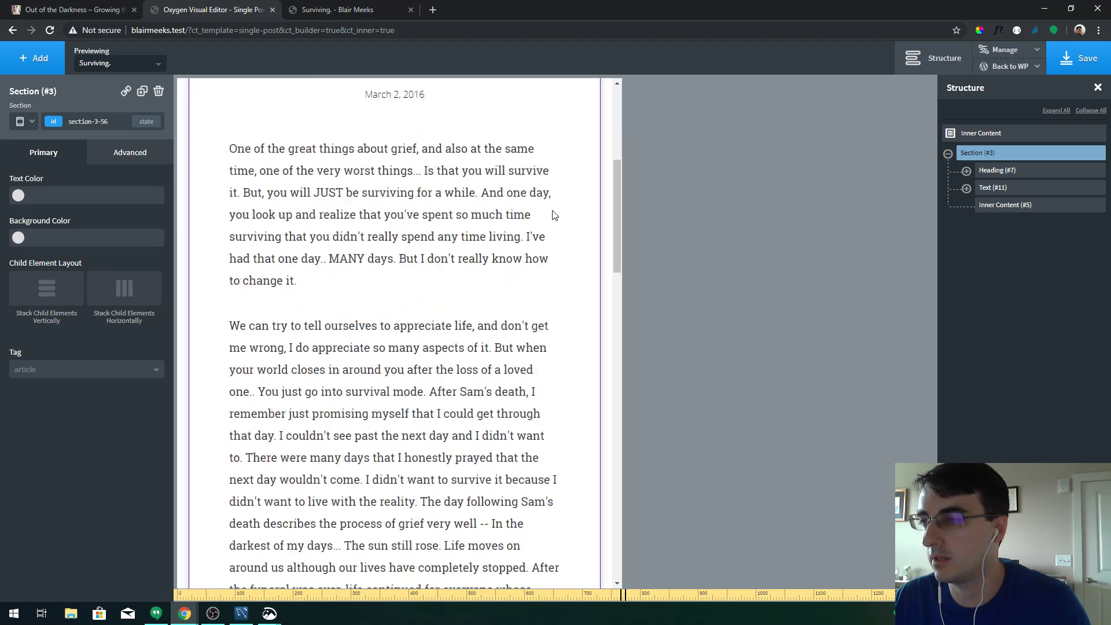
scroll(554, 214, down, 4)
scroll(554, 214, up, 9)
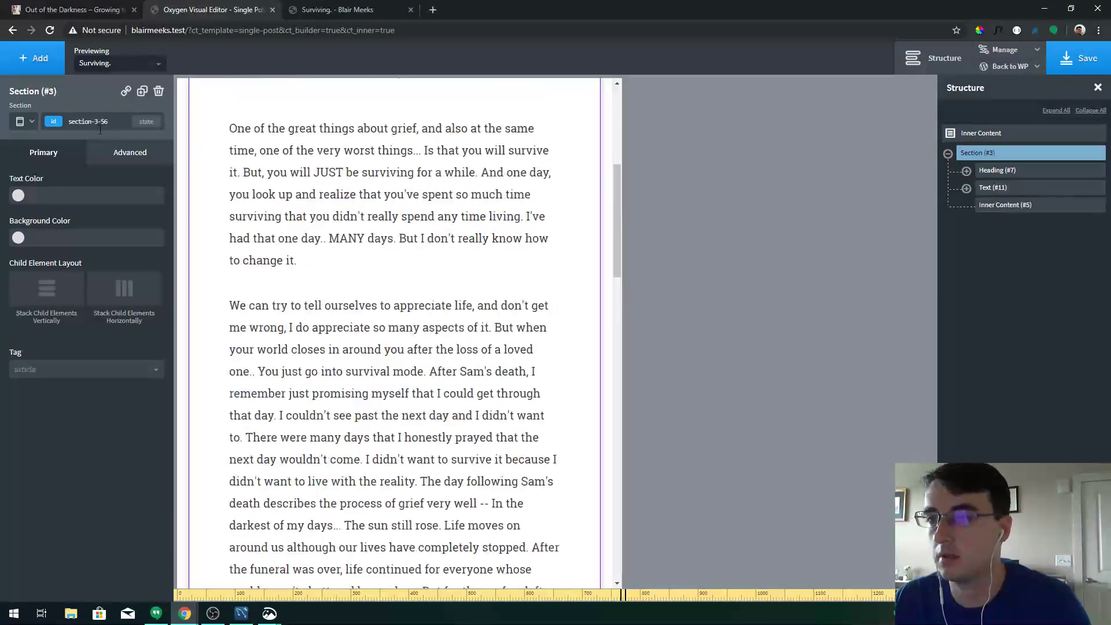
At phone width, give the Inner Content 10px left and right padding
click(30, 123)
click(51, 183)
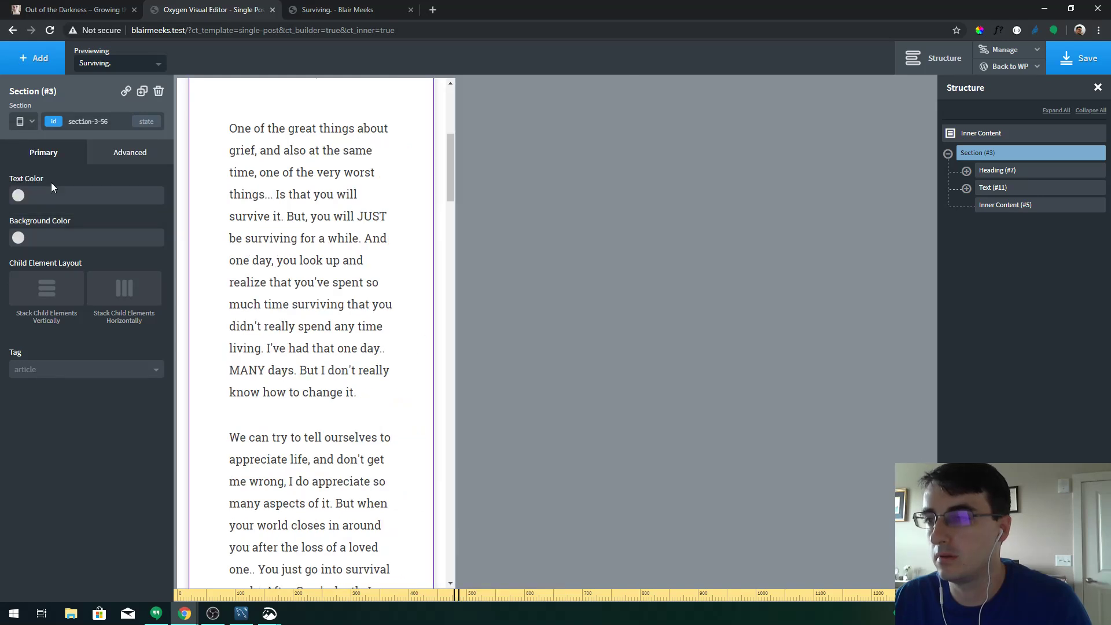
click(297, 203)
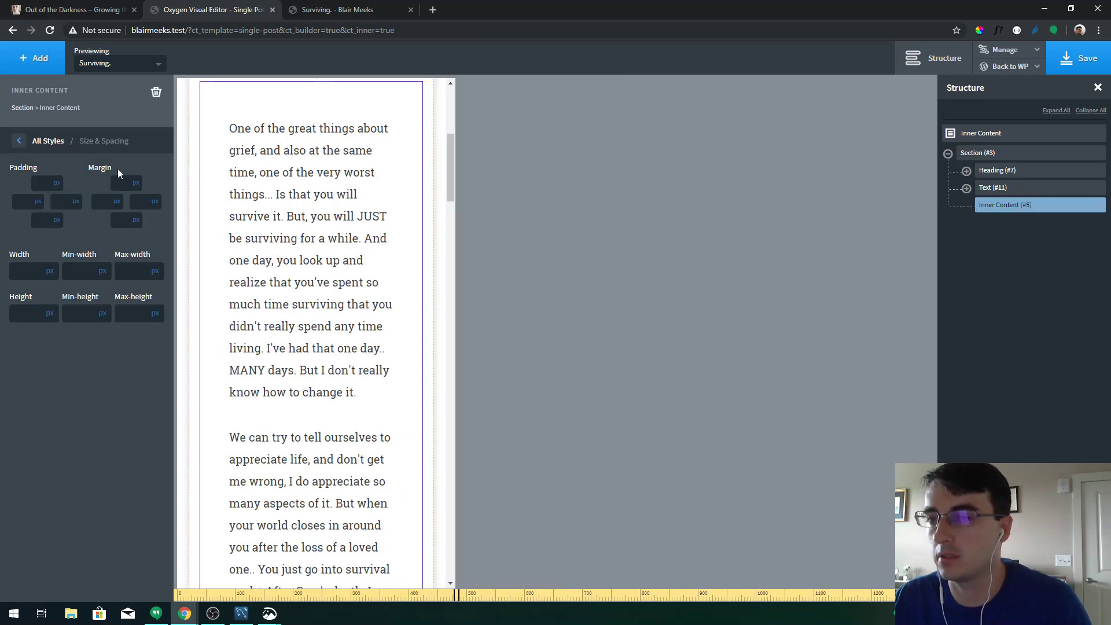
click(23, 204)
text(10)
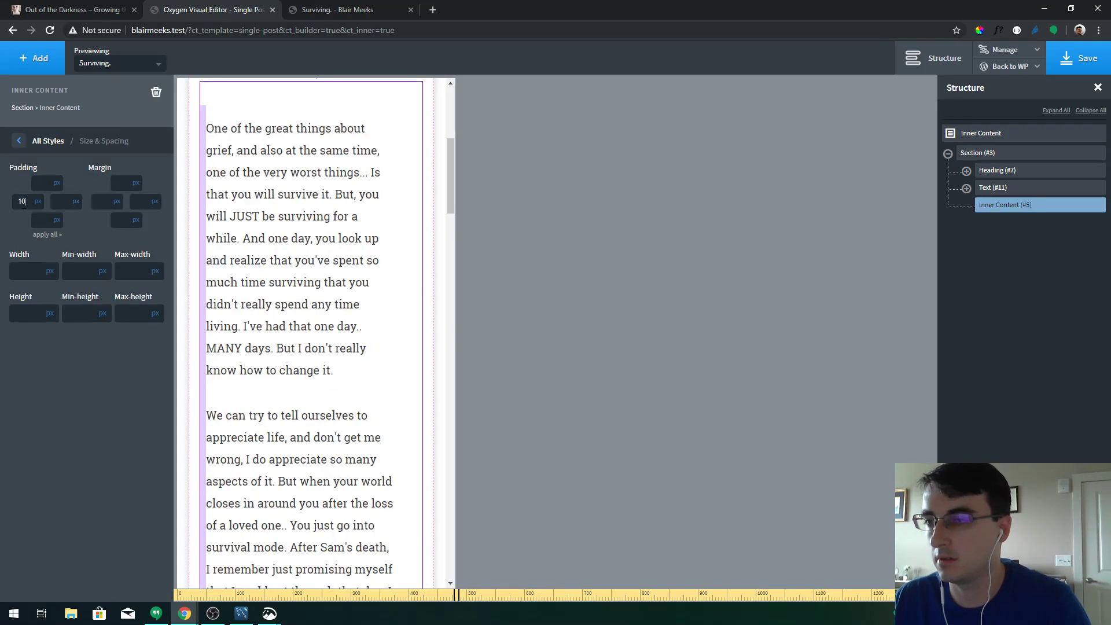
key(Tab)
text(10)
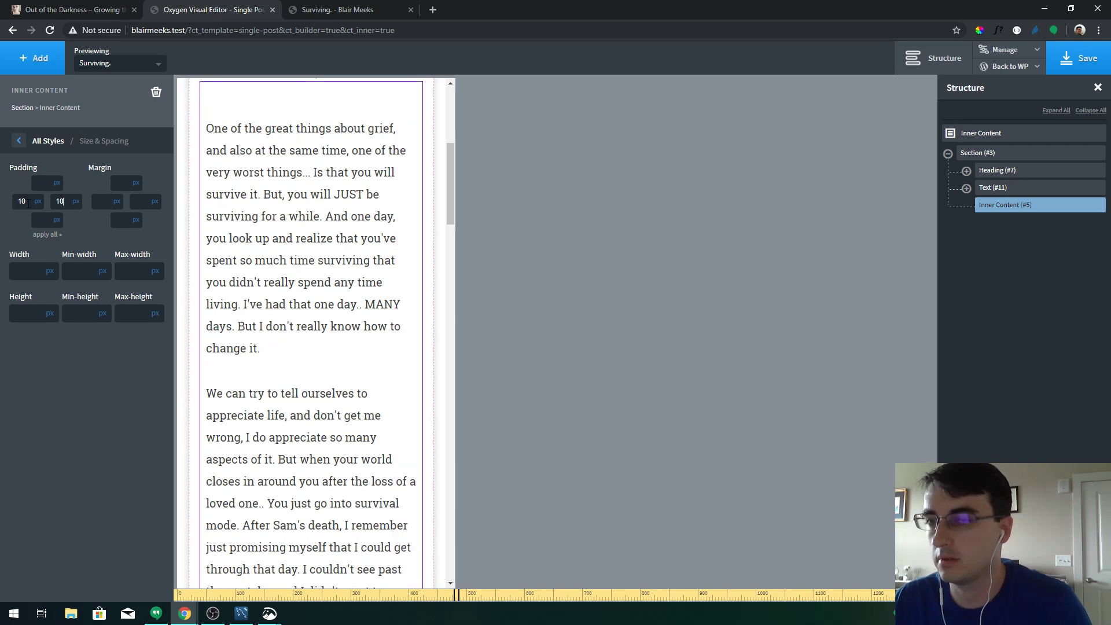
Set the phone-width body text font size to 20
click(54, 146)
click(79, 242)
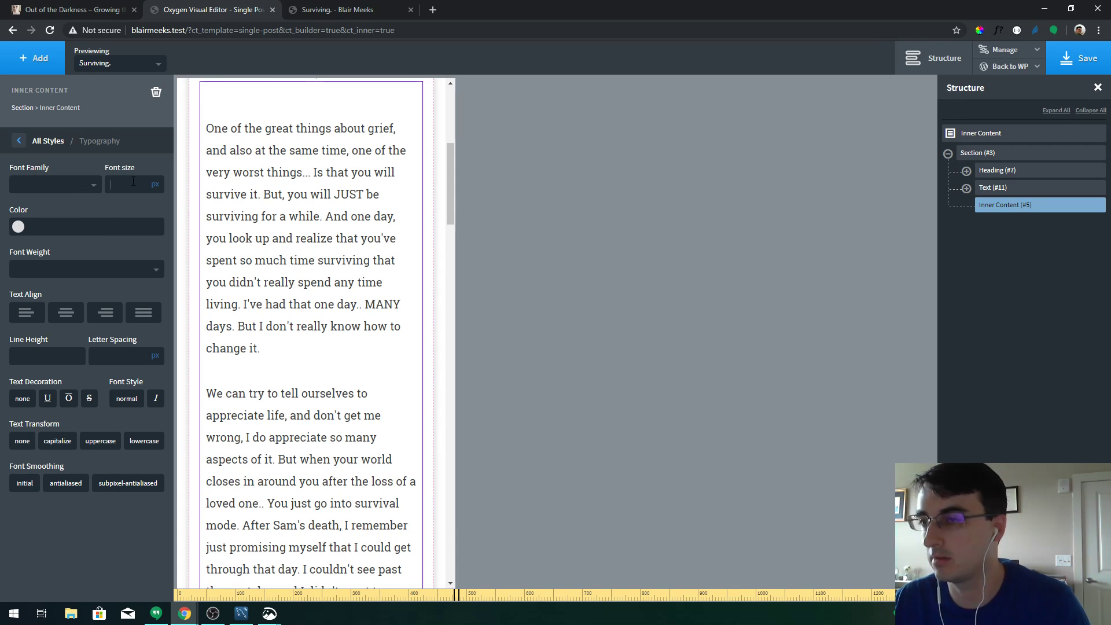
text(16)
key(BackSpace)
key(BackSpace)
text(24)
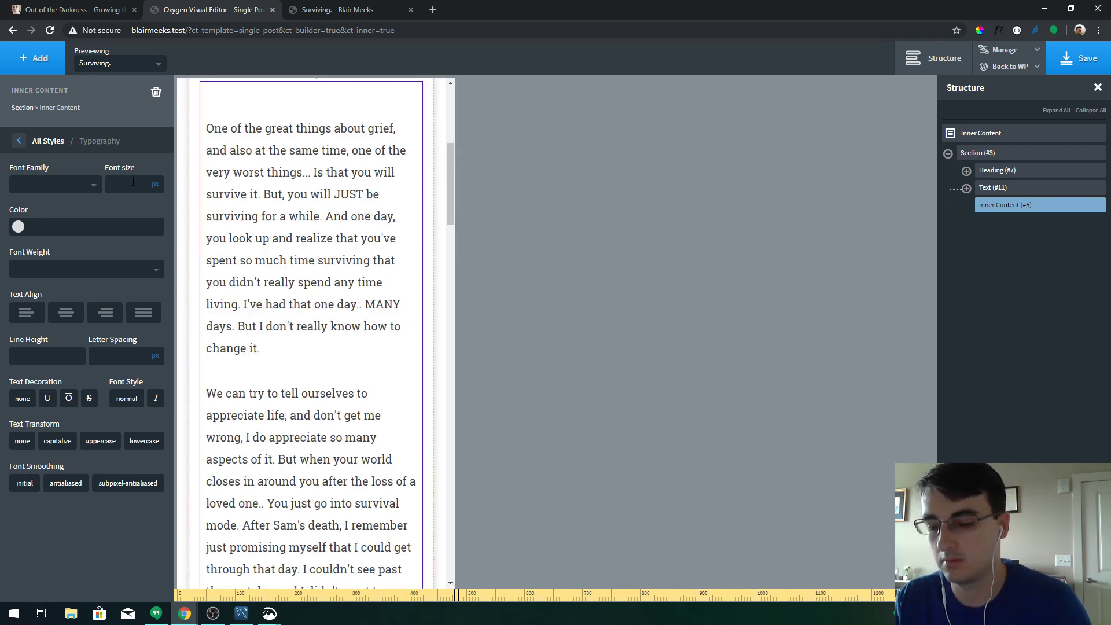
key(BackSpace)
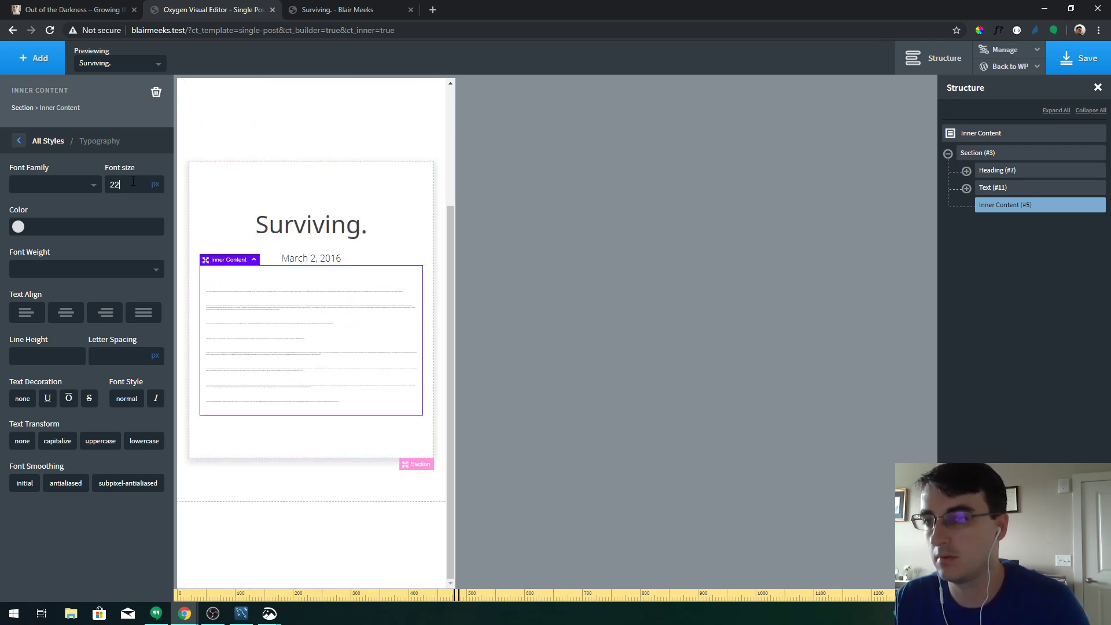
text(0)
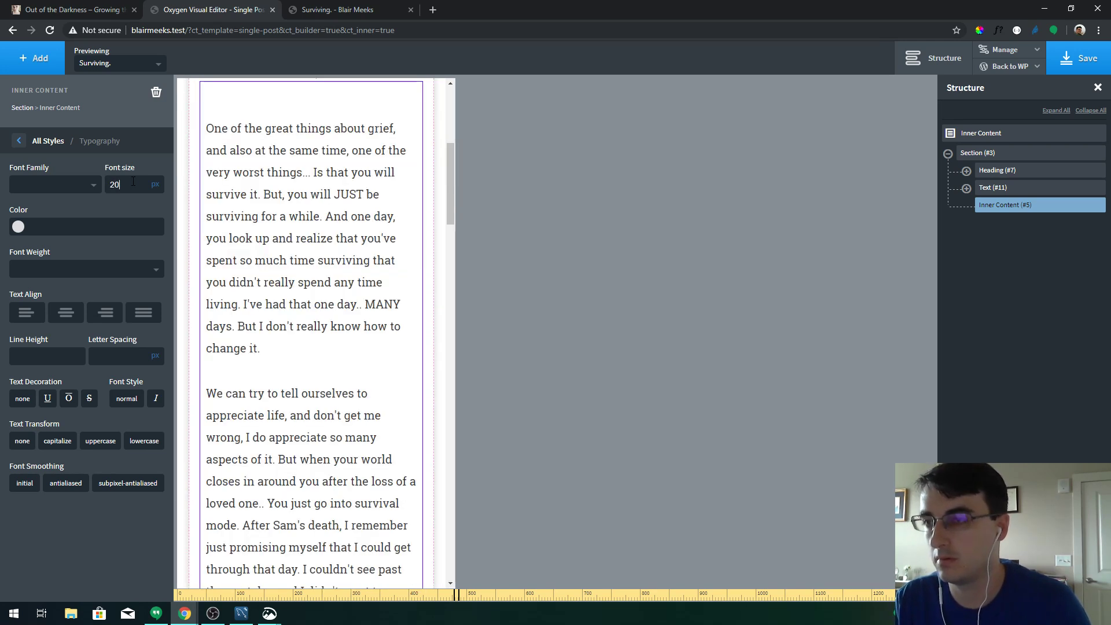
Save, reload the live post, and narrow it below 540px to check the layout
click(1079, 58)
click(338, 9)
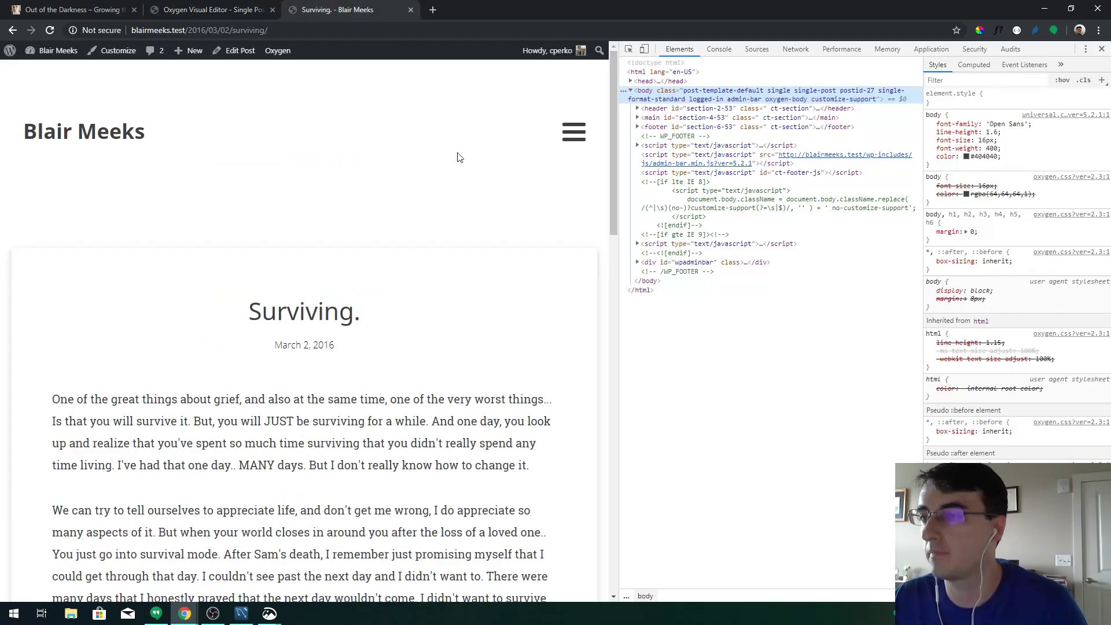
key(F5)
drag(617, 196, 264, 207)
scroll(261, 170, down, 3)
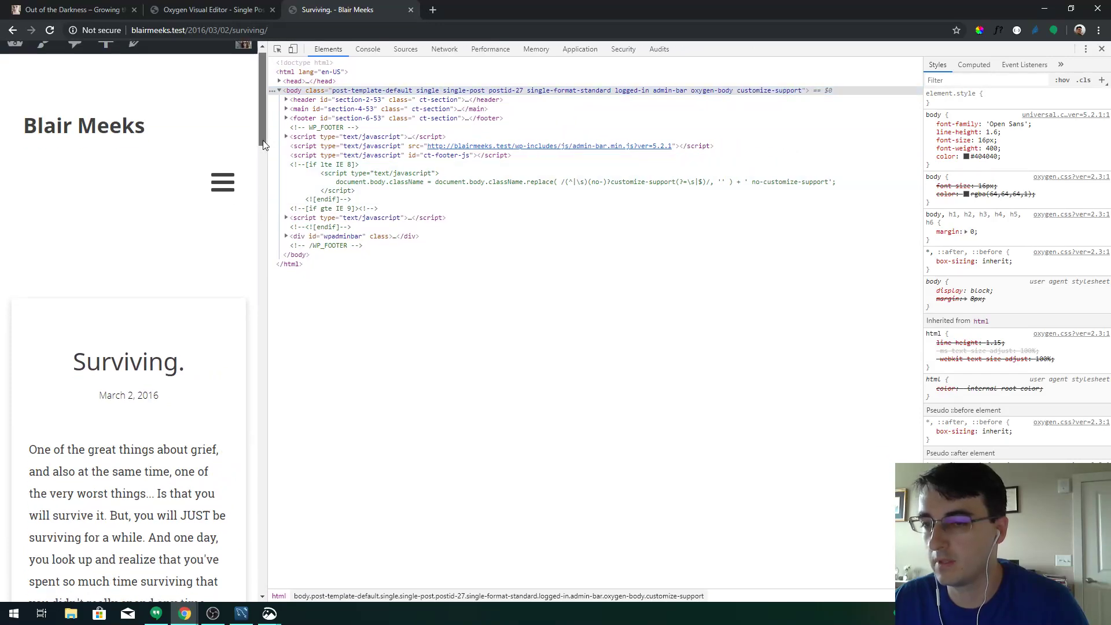
Back in the editor, preview at phone width and select the Inner Content block
click(197, 9)
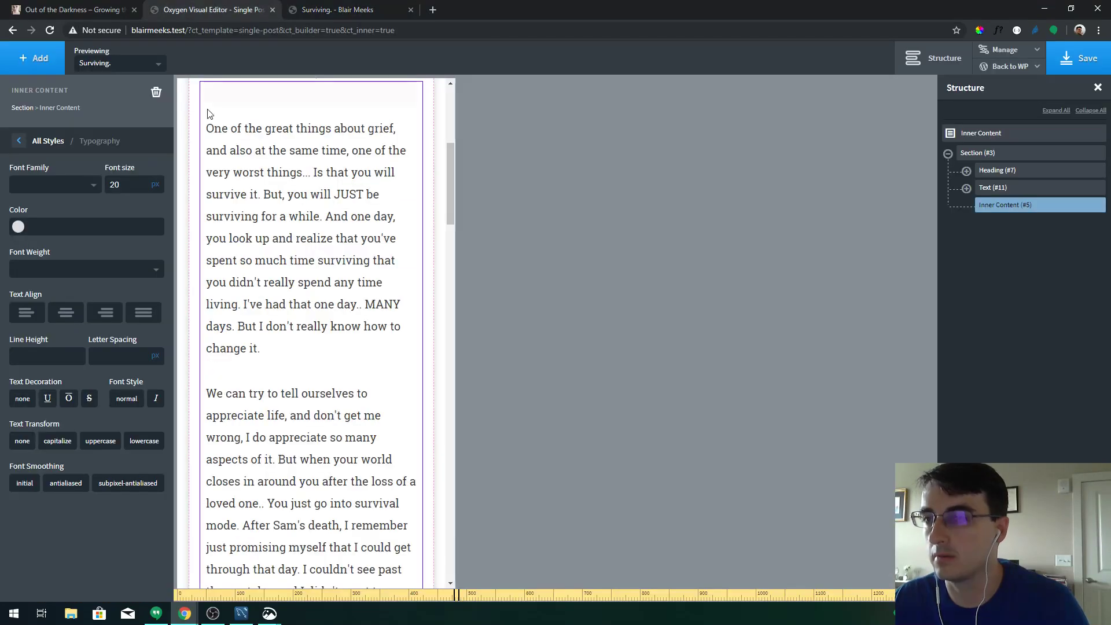
click(23, 111)
click(23, 121)
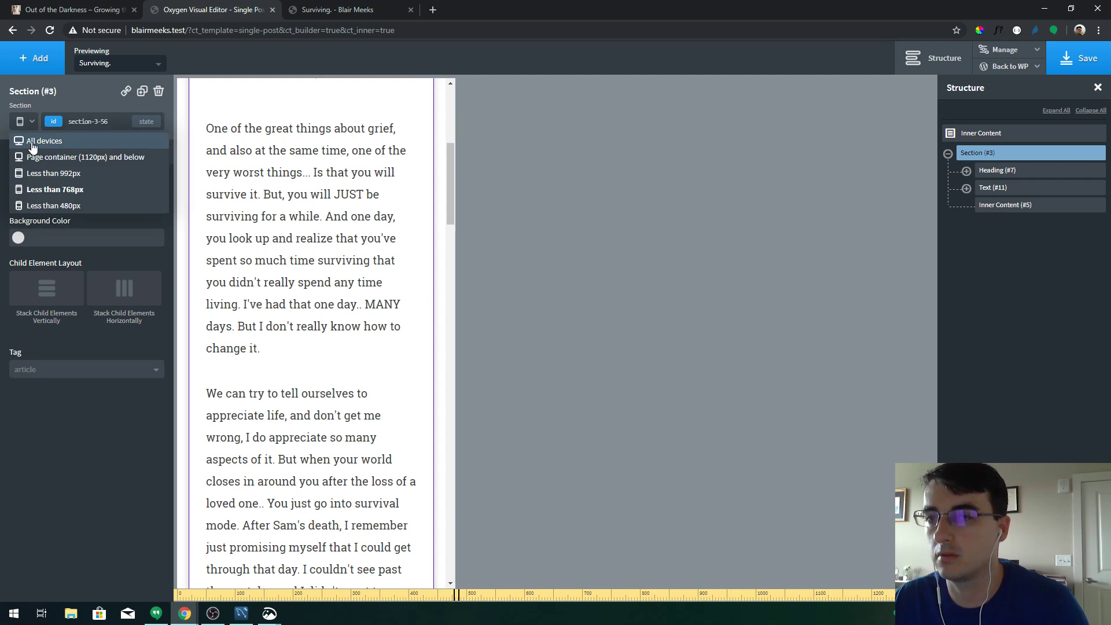
click(79, 204)
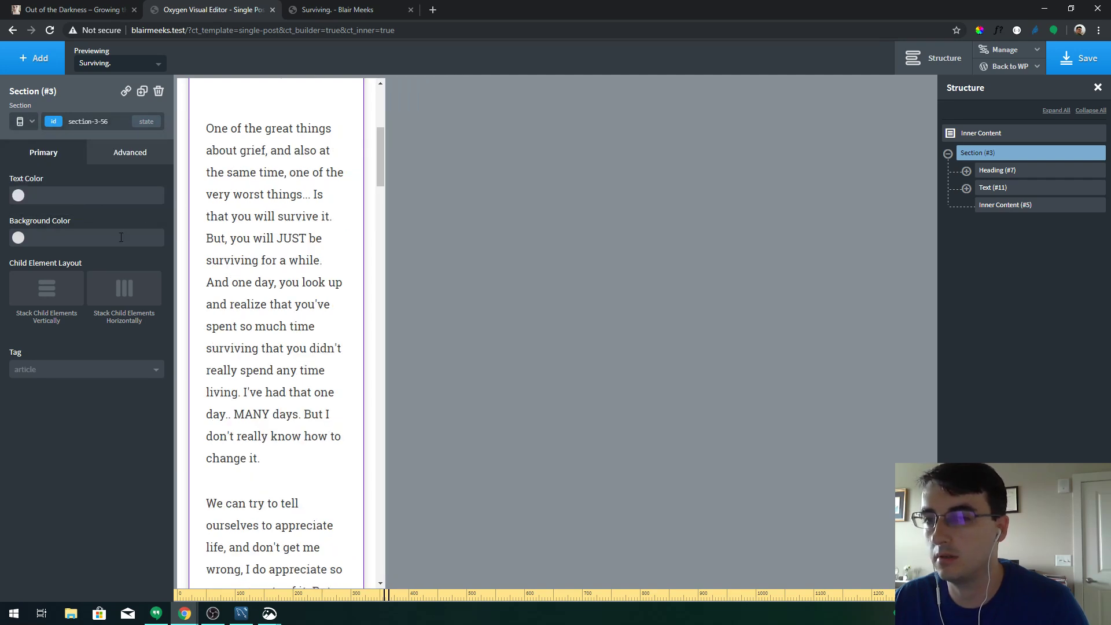
click(269, 213)
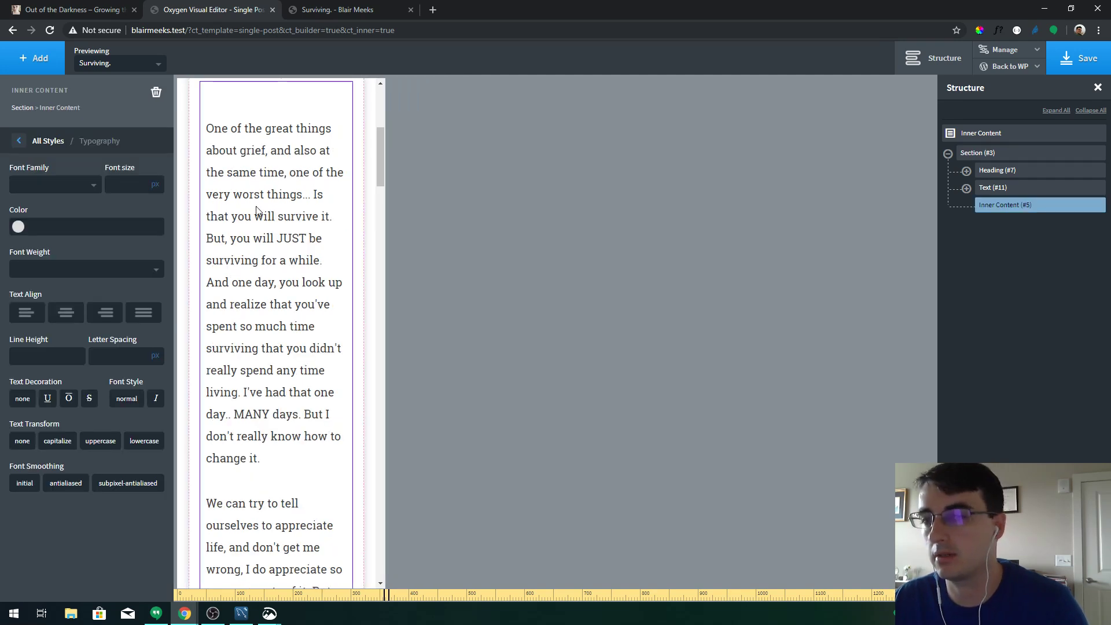
click(1045, 188)
click(1000, 153)
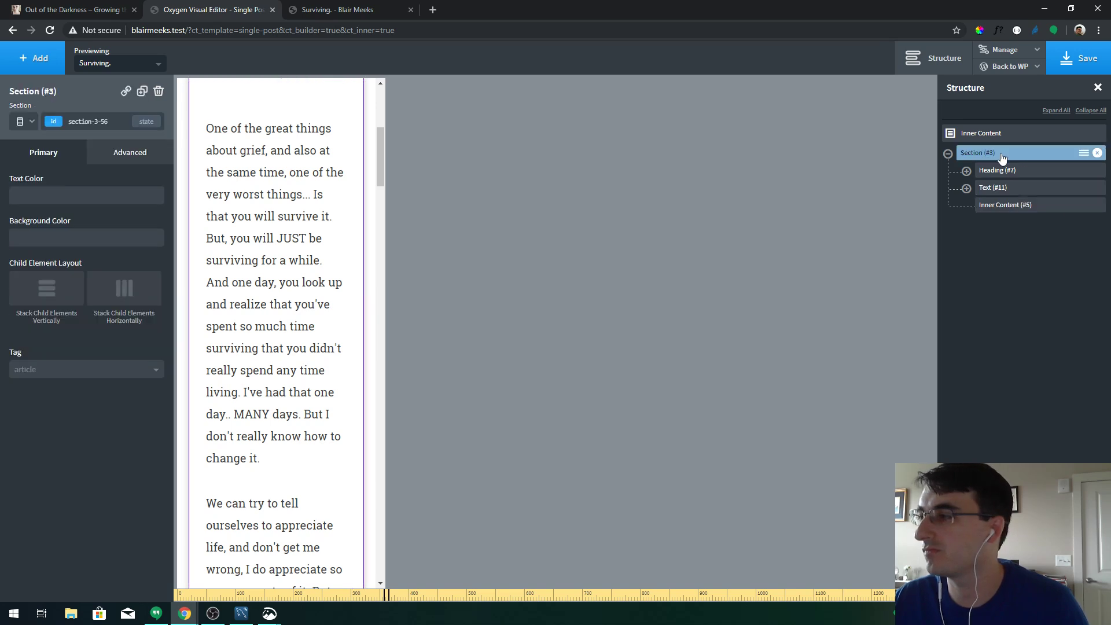
click(1004, 205)
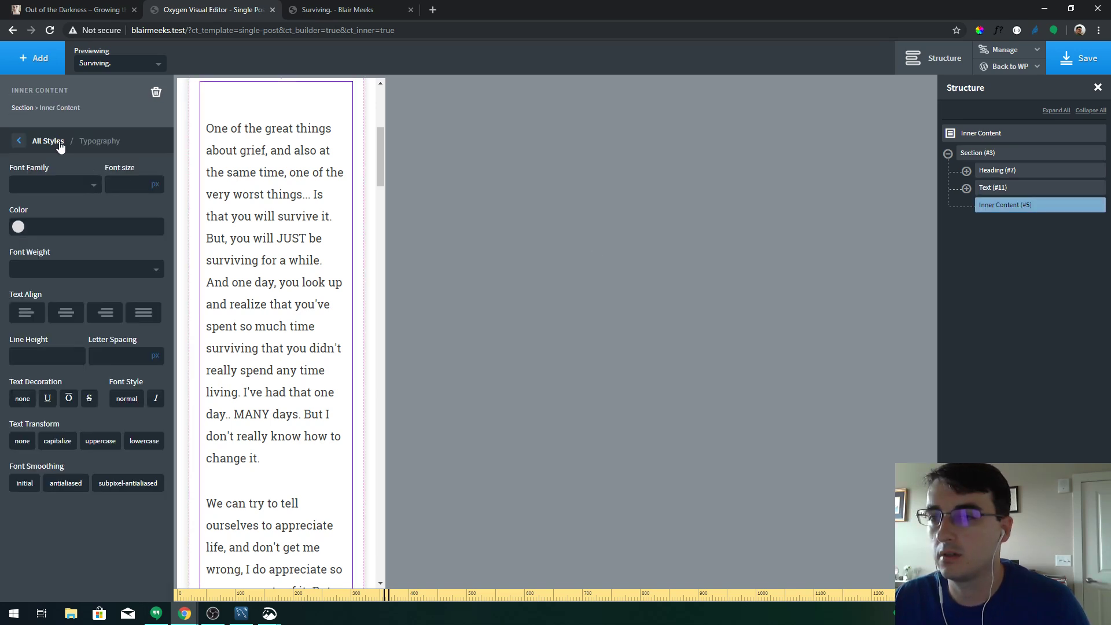
Set the Inner Content's left and right padding to 0
click(48, 141)
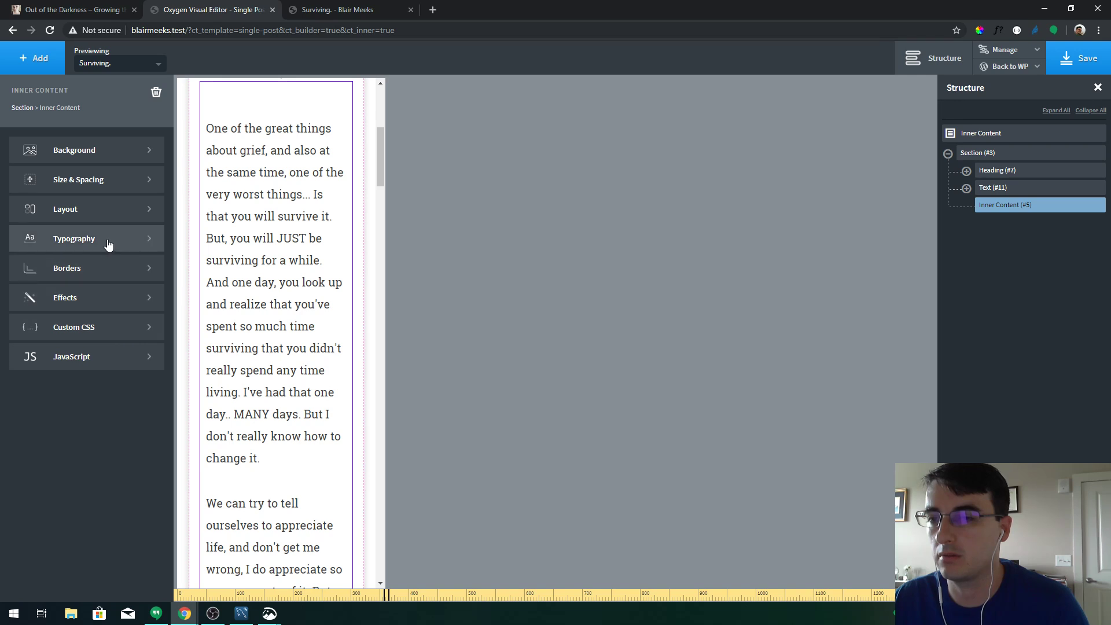
click(107, 185)
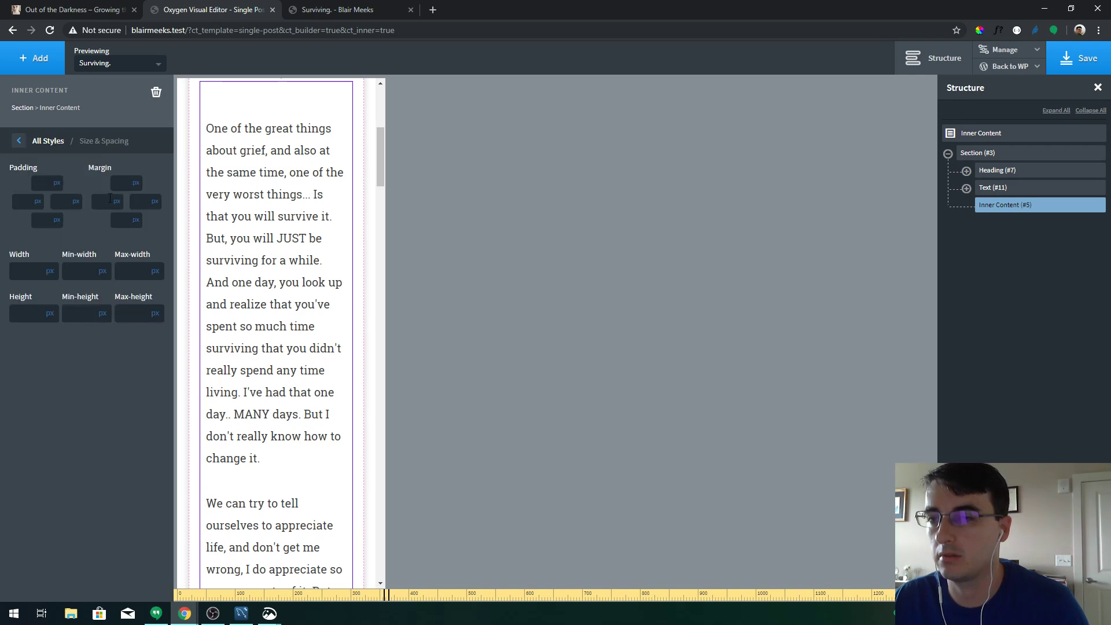
click(42, 204)
text(5)
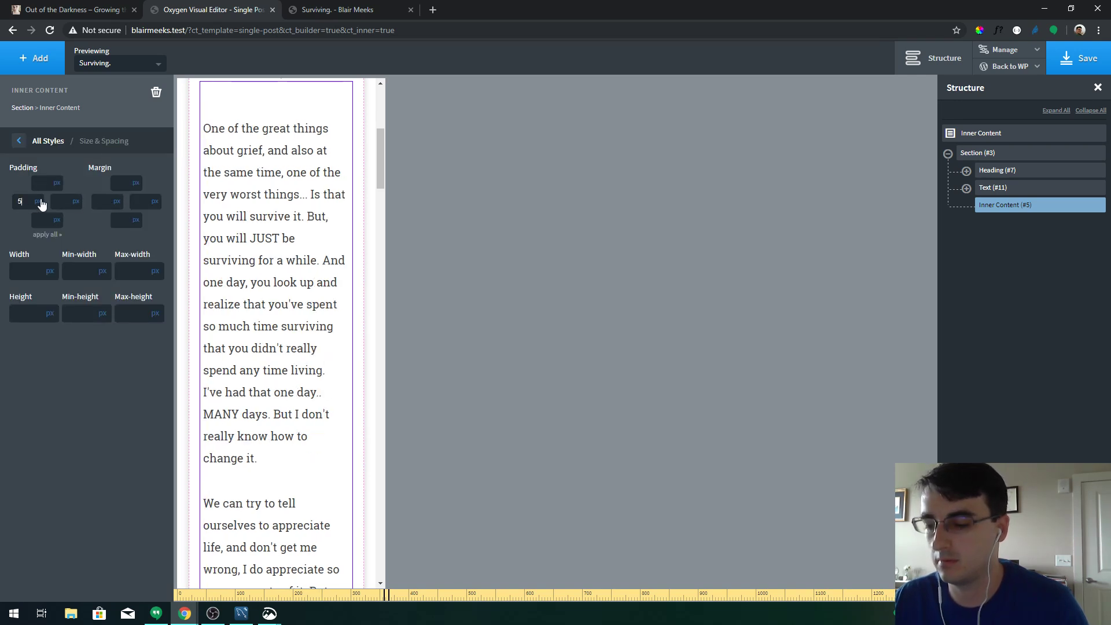
key(BackSpace)
text(0)
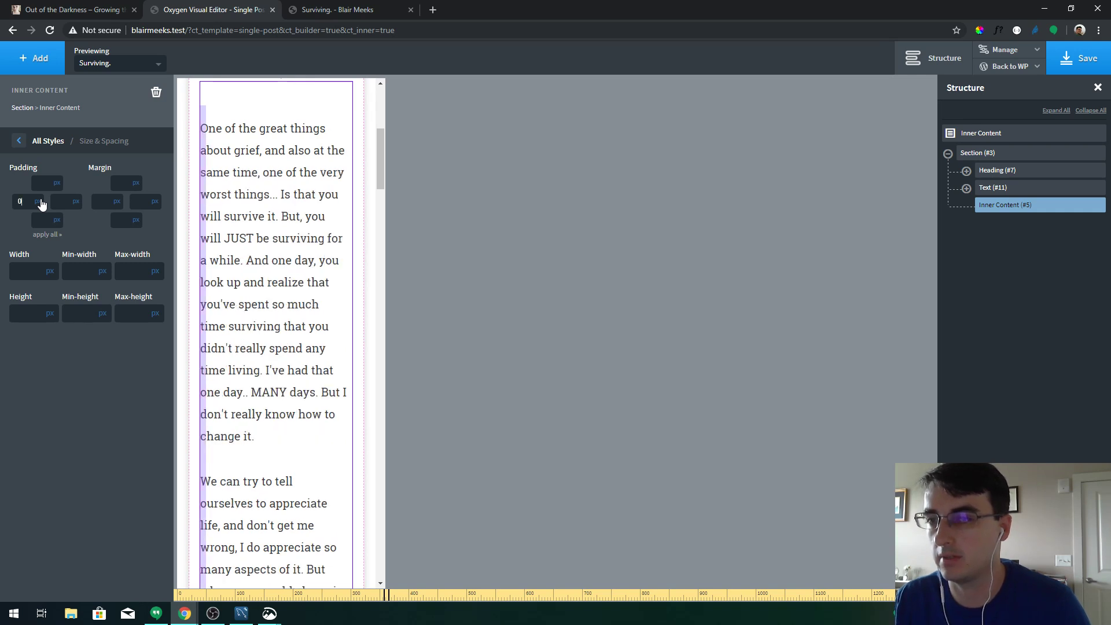
key(Tab)
text(0)
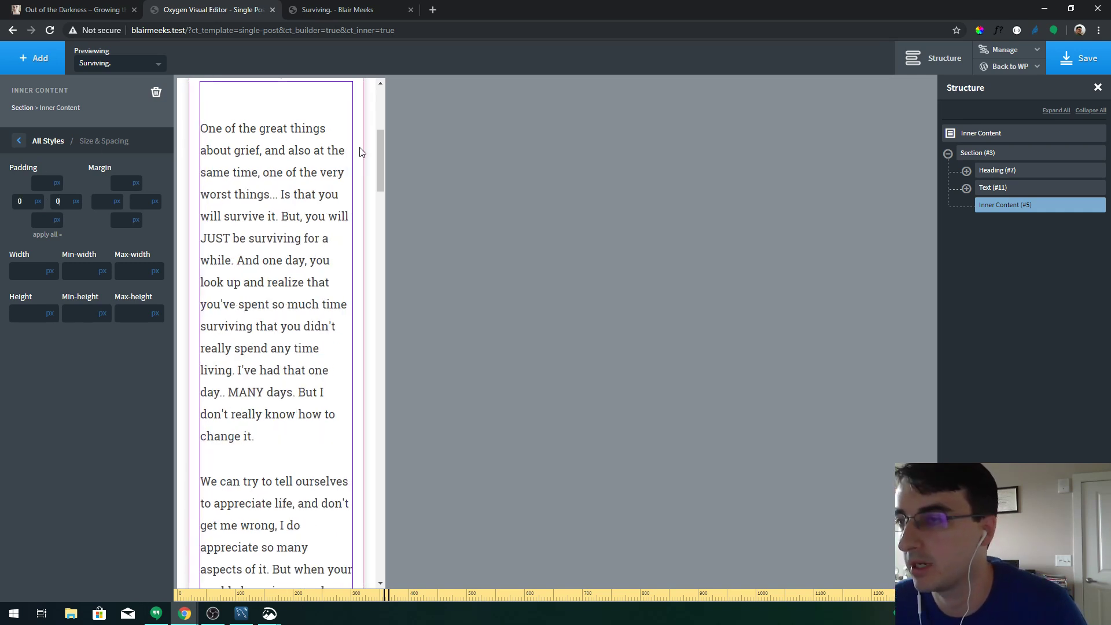
Set the body text font size to 16
click(359, 152)
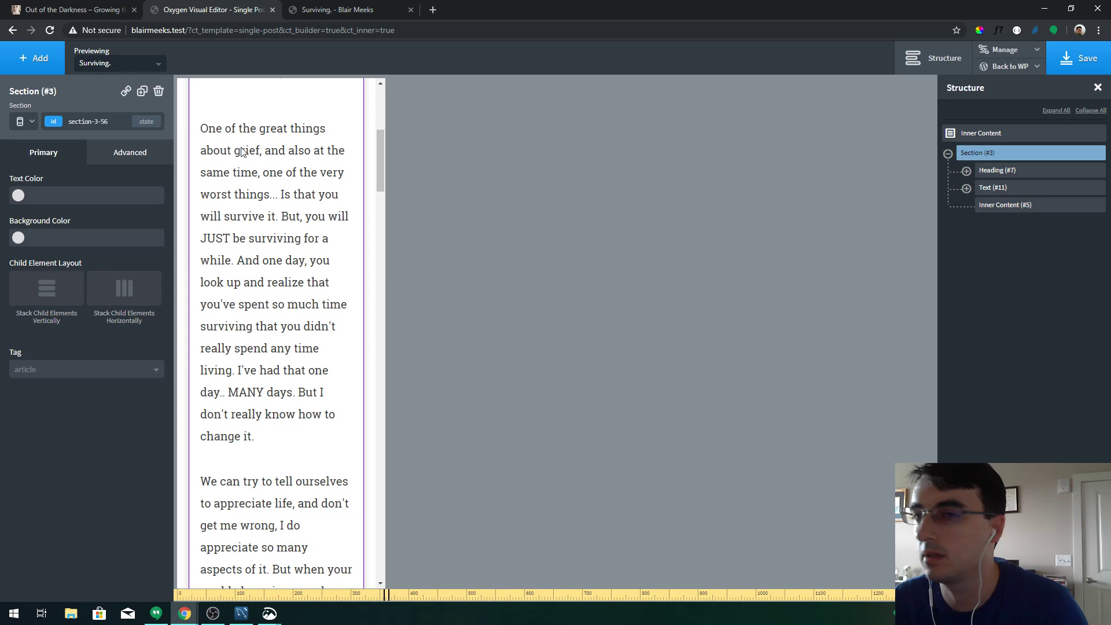
click(231, 170)
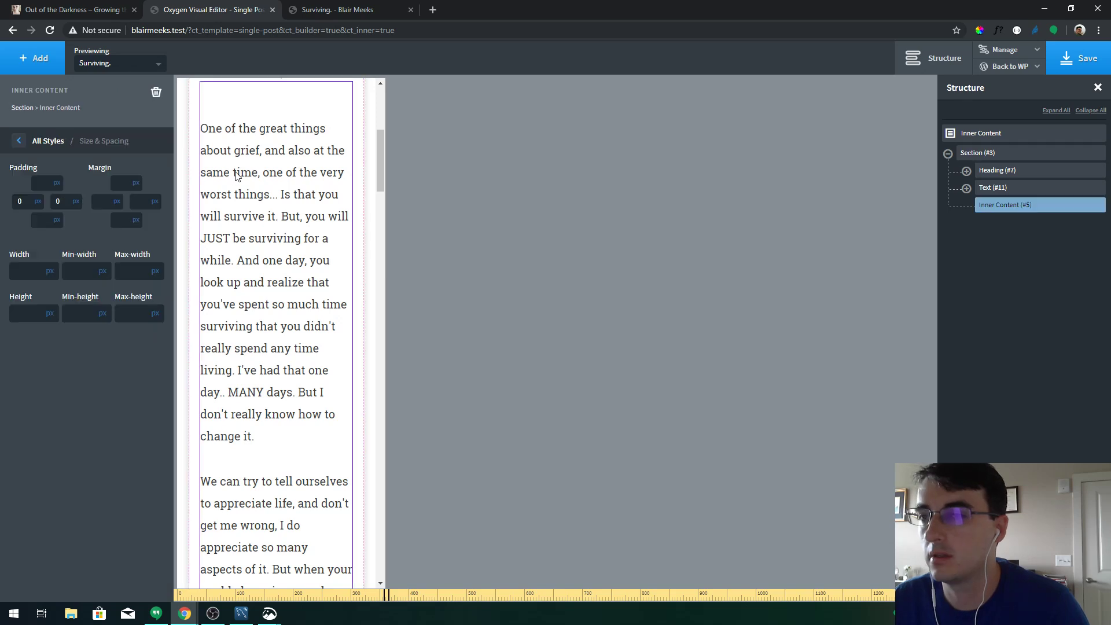
click(47, 141)
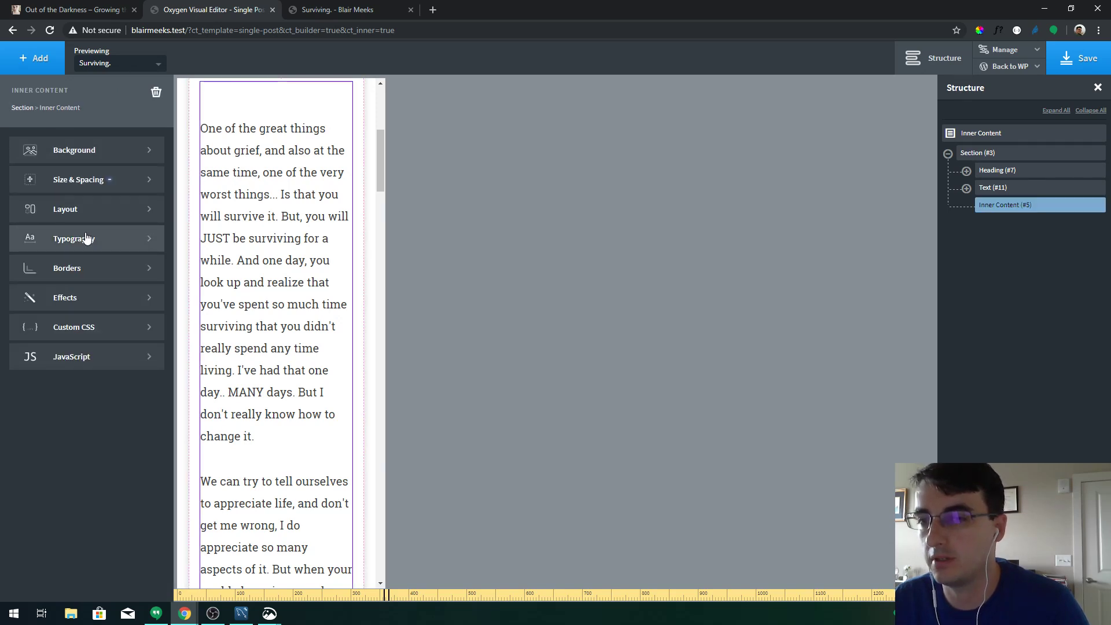
click(46, 238)
click(120, 187)
text(16)
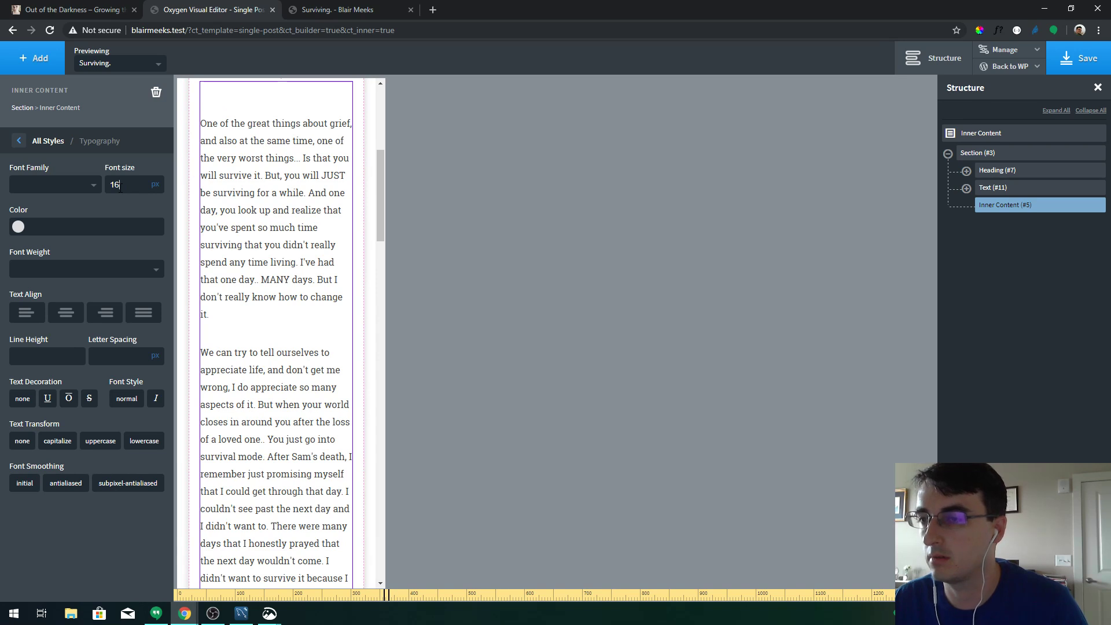
Try line heights of 1.5 and 1.9, then clear it back to default
click(50, 351)
text(1.5)
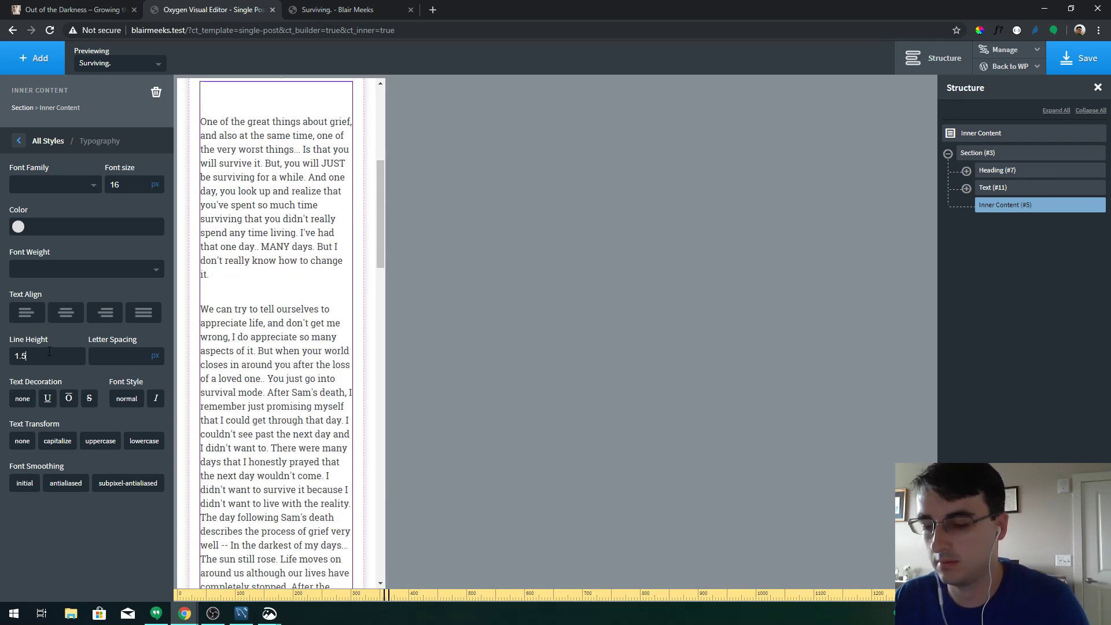
key(BackSpace)
text(9)
key(BackSpace)
key(BackSpace)
key(BackSpace)
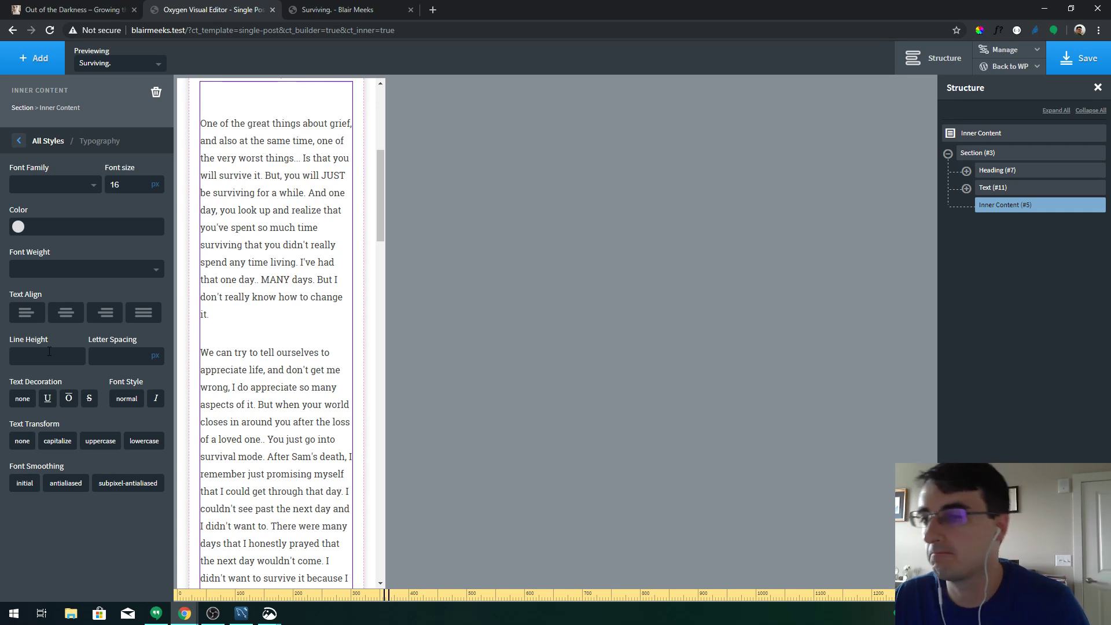
Save the Single Post template and reload the live post page to view the changes
click(1076, 64)
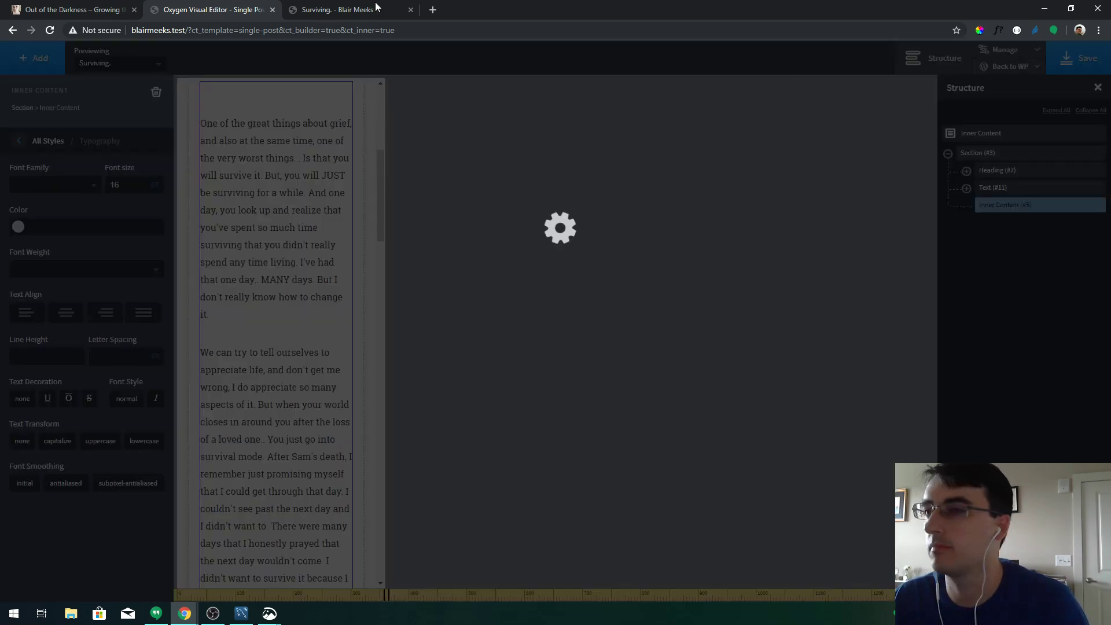
click(362, 5)
key(F5)
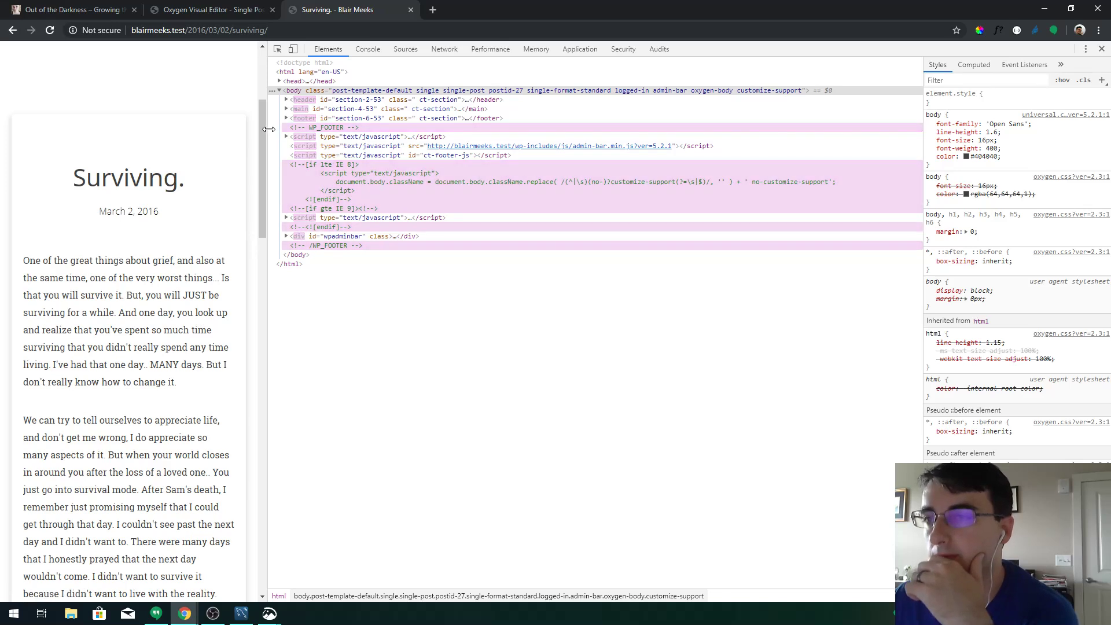
Drag the DevTools divider to test the post at phone and wider widths, then return to Oxygen
drag(268, 134, 841, 133)
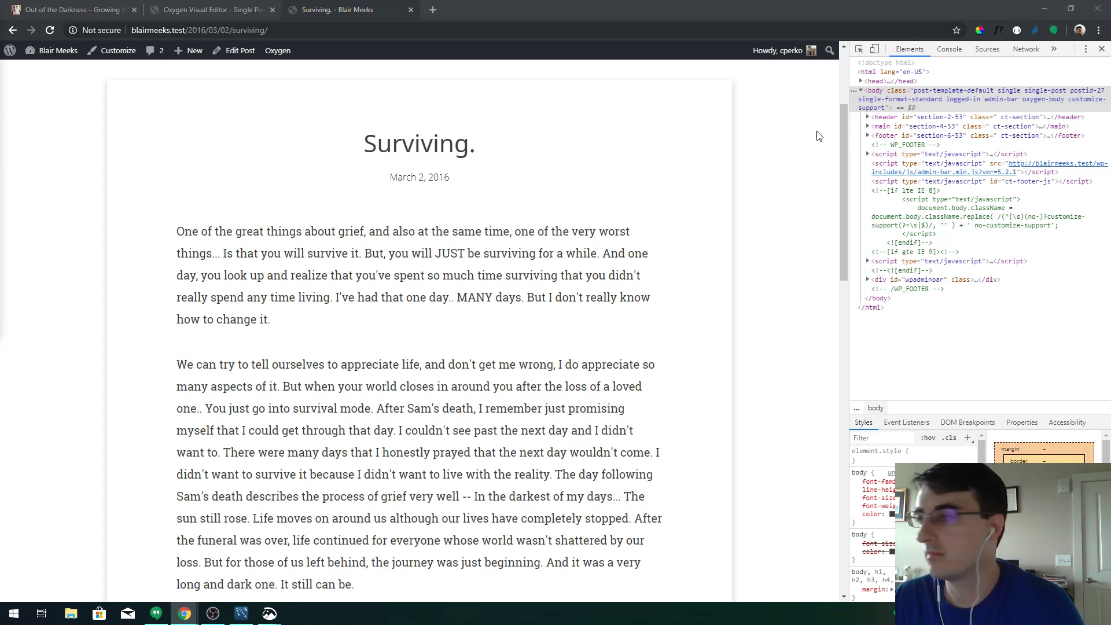
drag(843, 127, 826, 82)
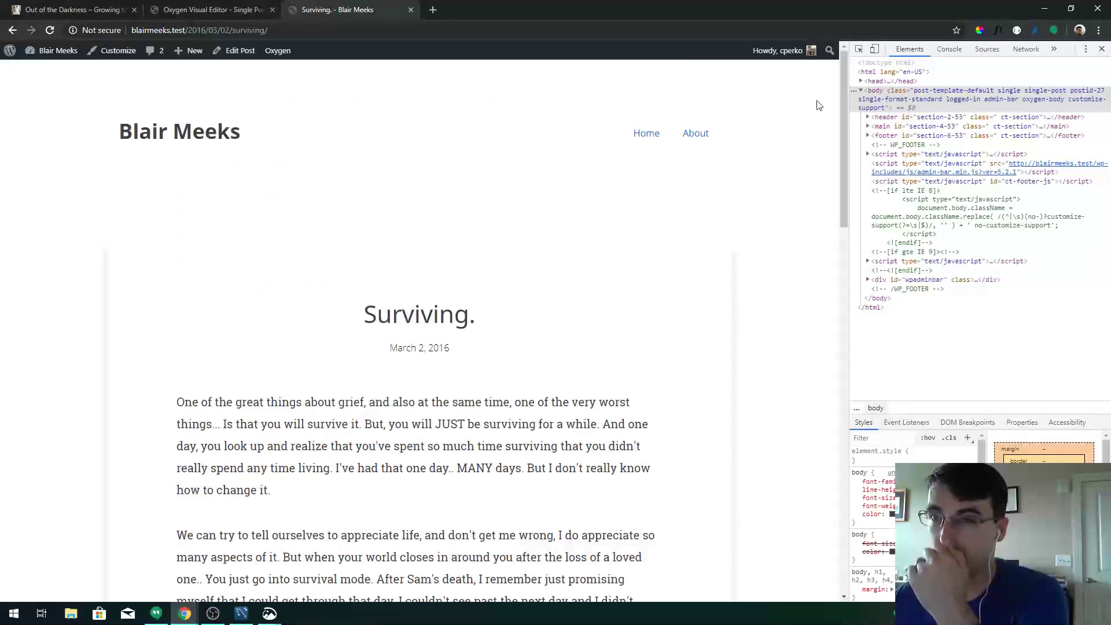
click(208, 10)
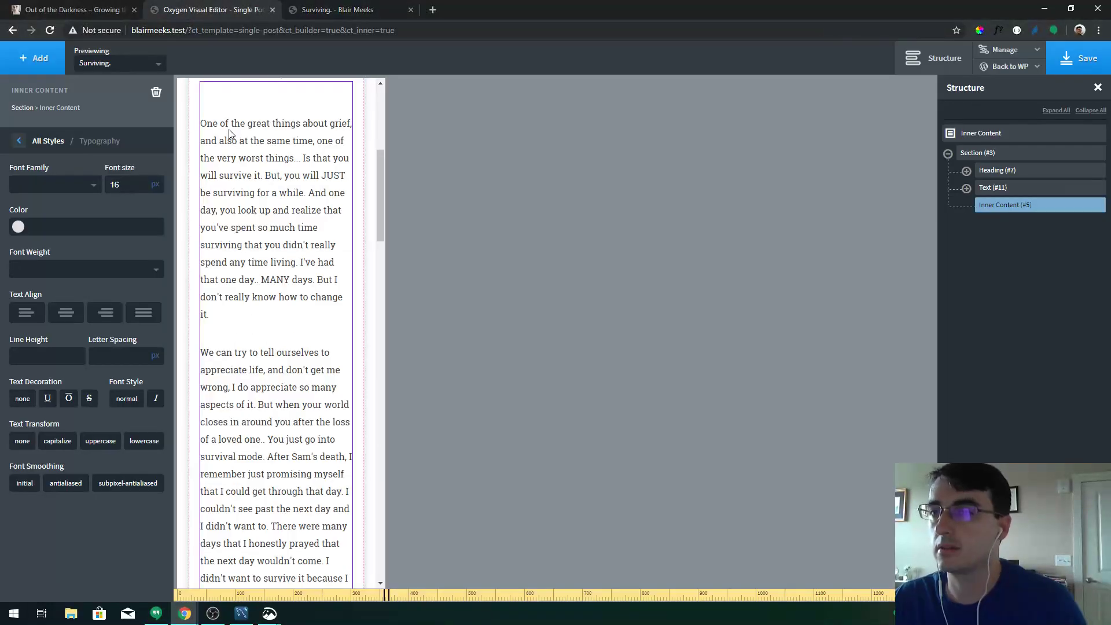
Go back to WP admin, pick Main from Oxygen > Templates, and launch Edit with Oxygen
click(999, 84)
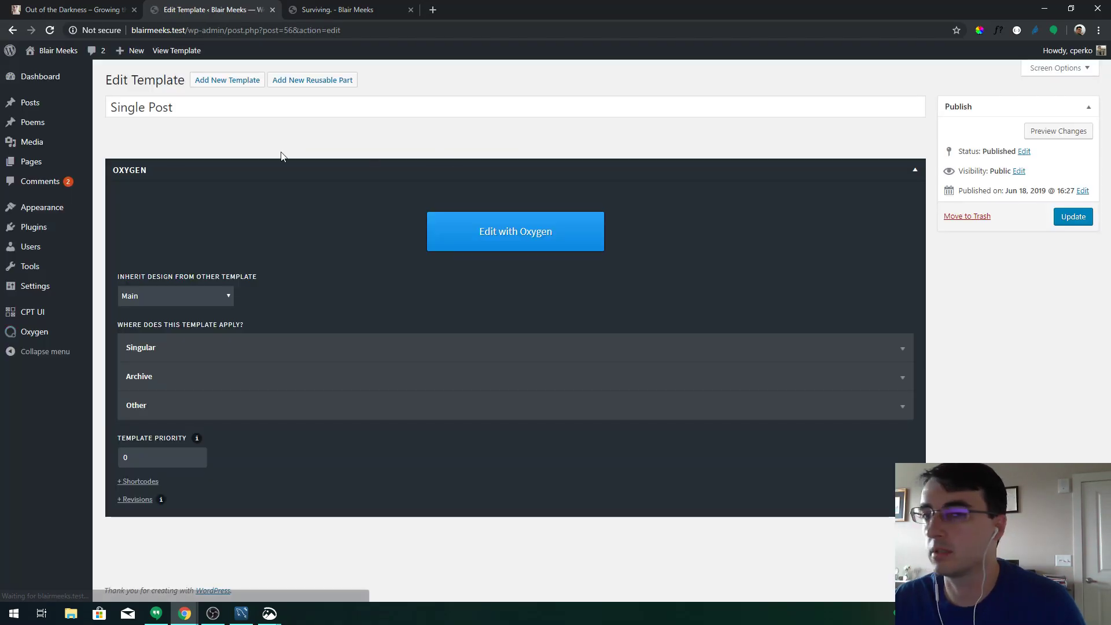
click(110, 350)
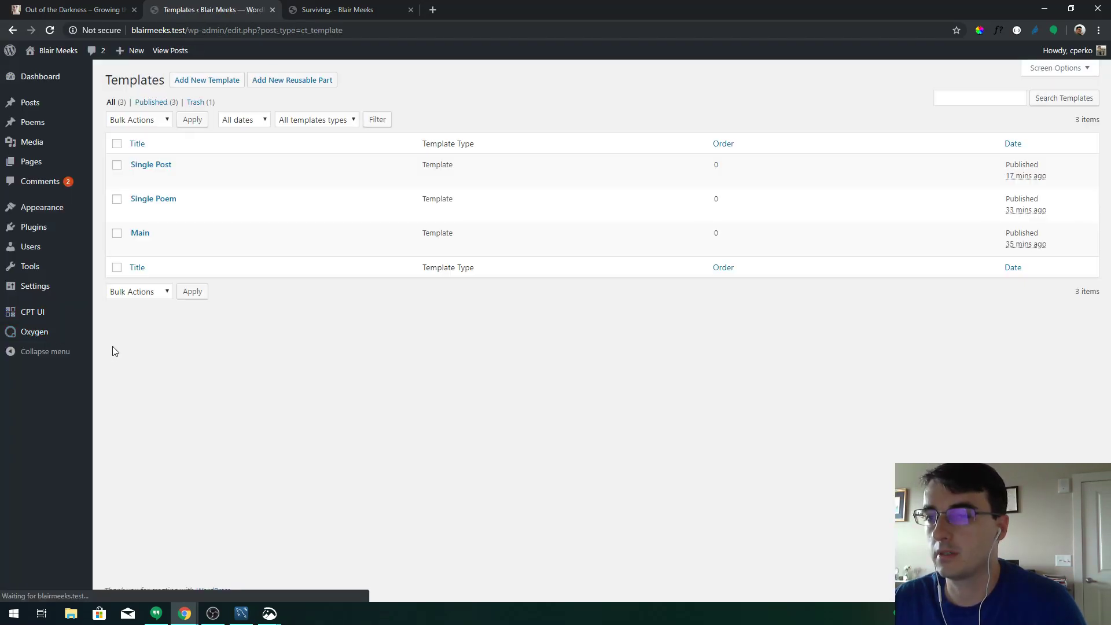
click(140, 233)
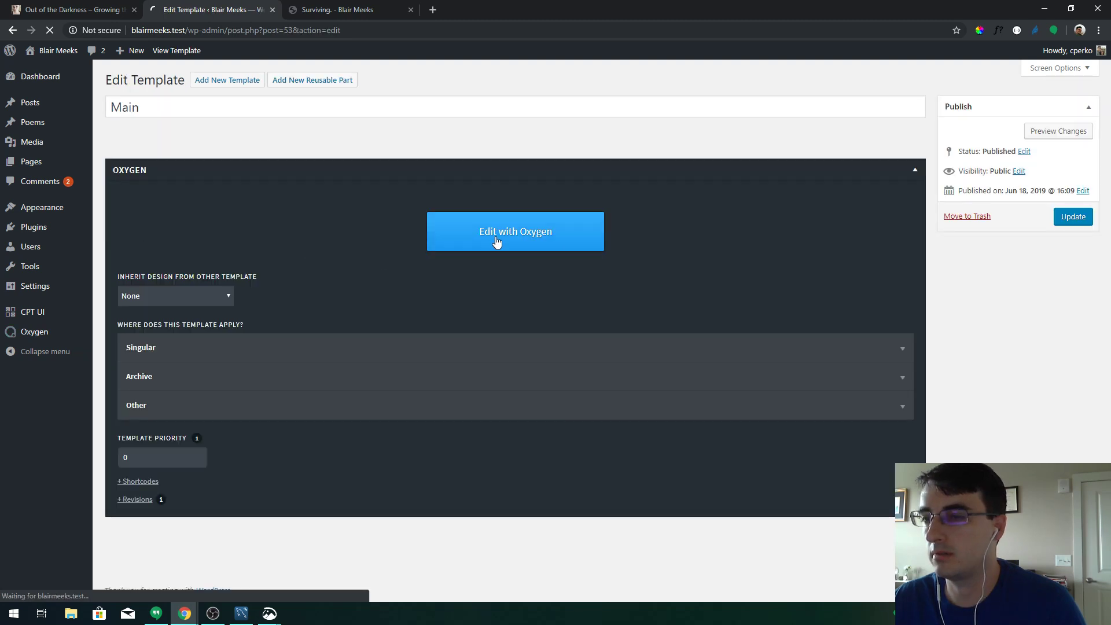
click(497, 238)
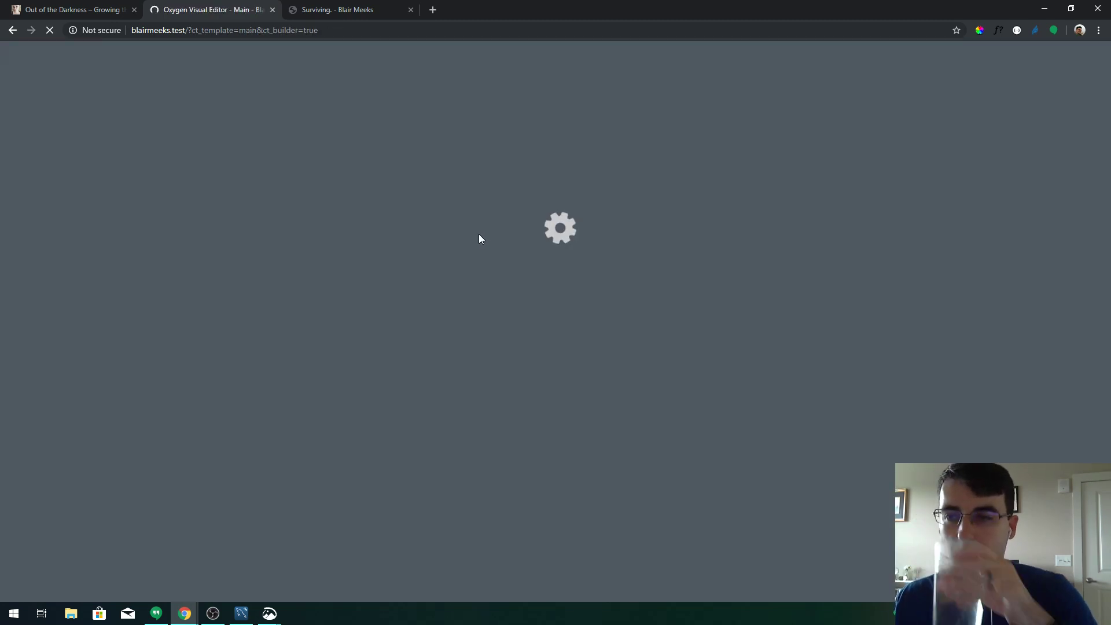
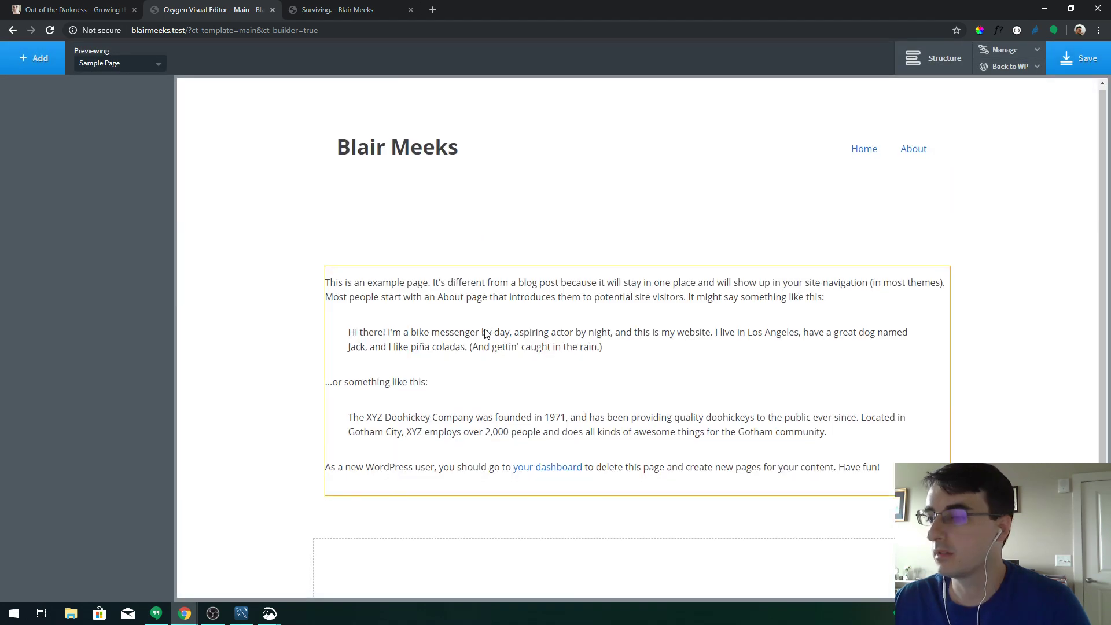
Select the empty footer section and look over its size and spacing settings
scroll(486, 335, down, 1)
click(519, 533)
click(929, 68)
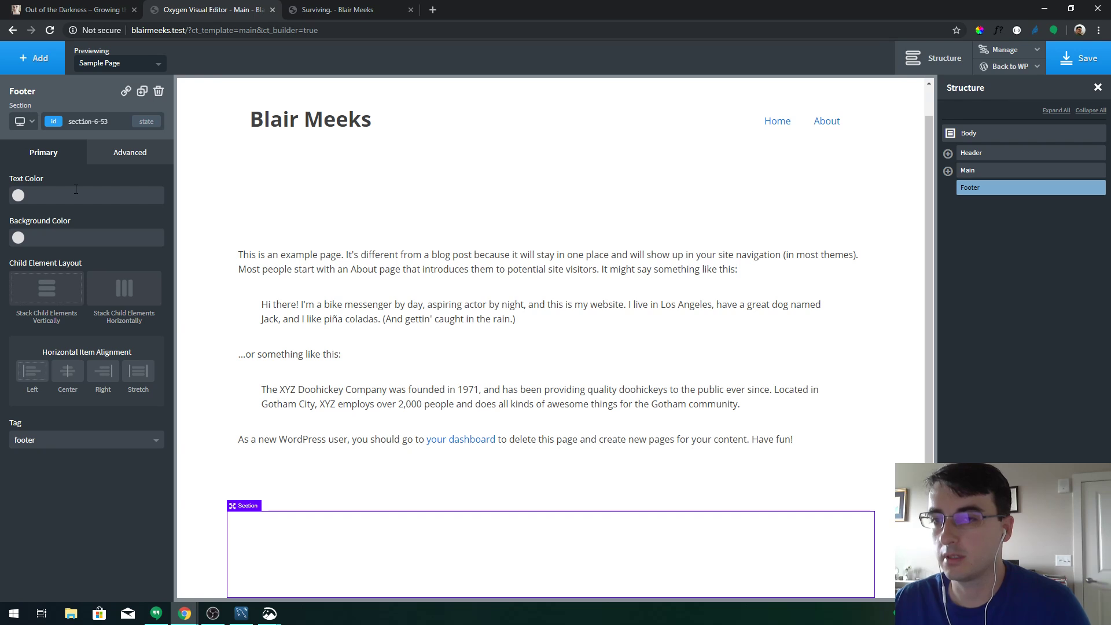
click(104, 161)
click(102, 214)
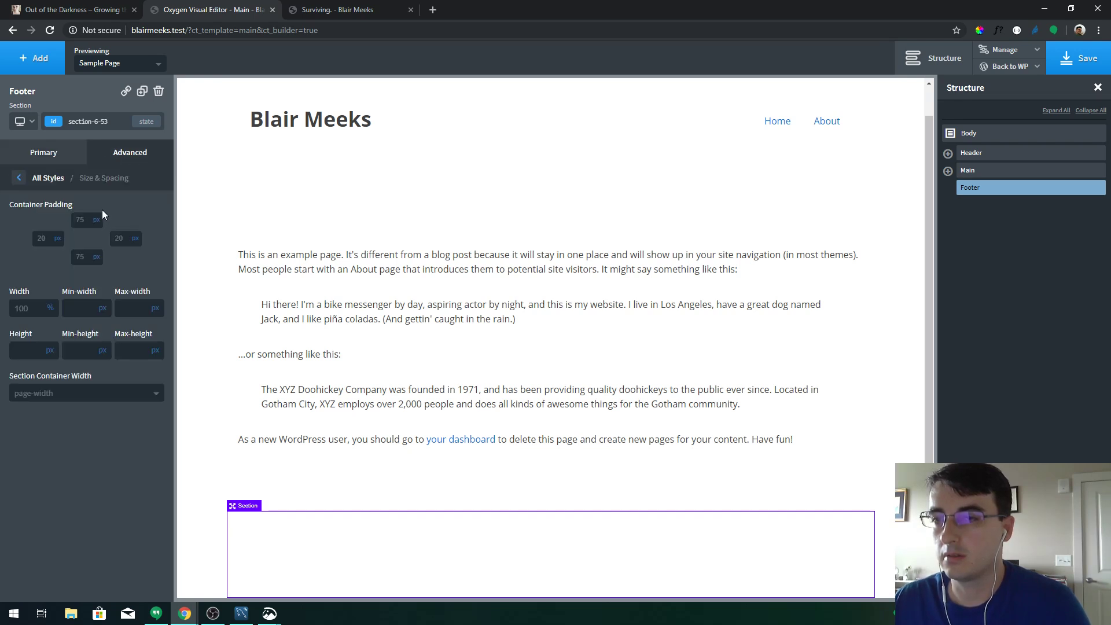
double_click(41, 313)
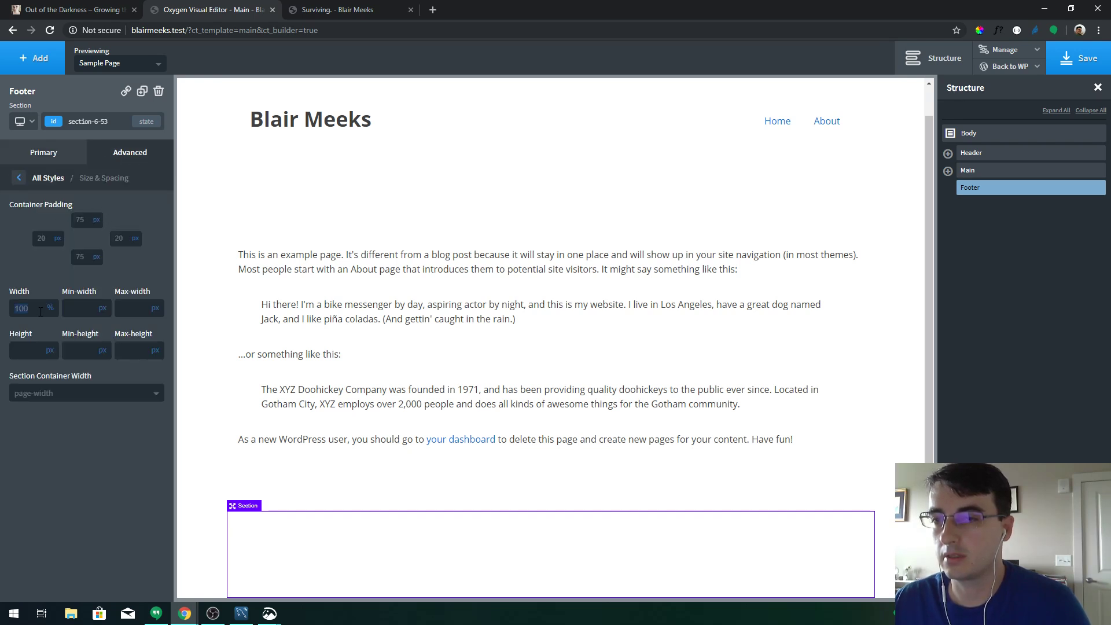
click(48, 178)
Set the footer background colour to dark charcoal #282828
click(58, 188)
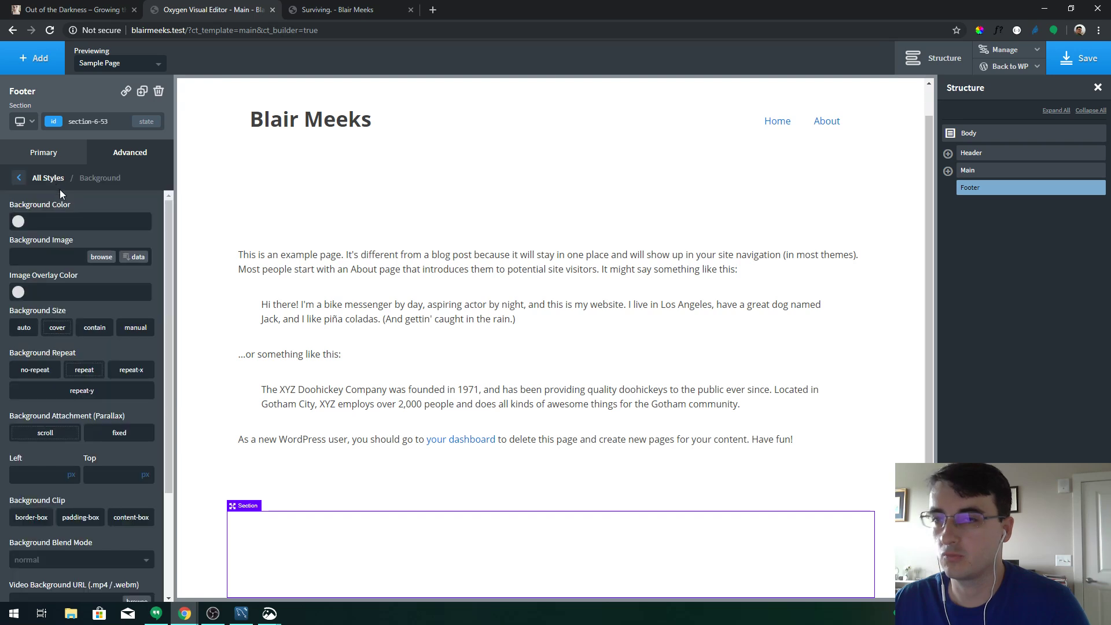
click(18, 222)
click(90, 251)
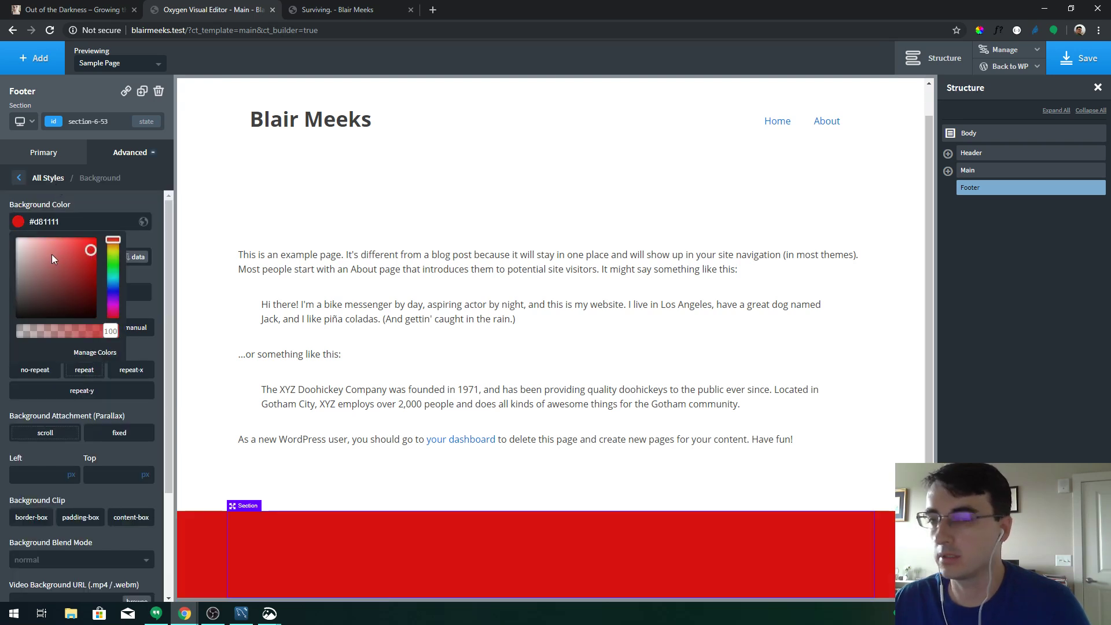
mouse_move(68, 263)
mouse_down()
mouse_move(17, 270)
mouse_move(9, 249)
mouse_up()
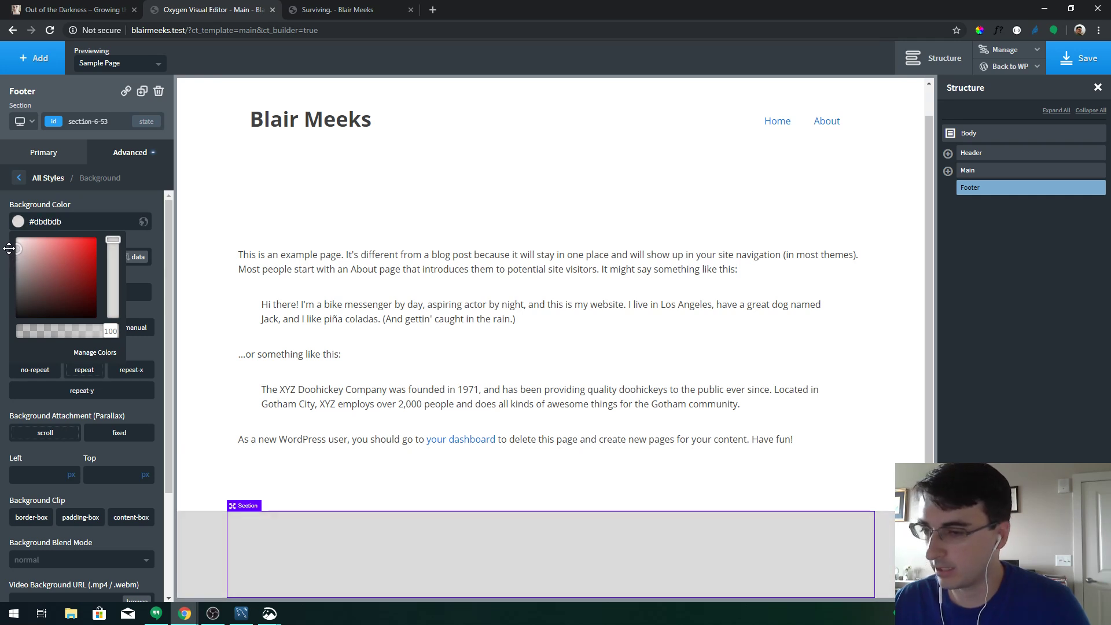
click(9, 253)
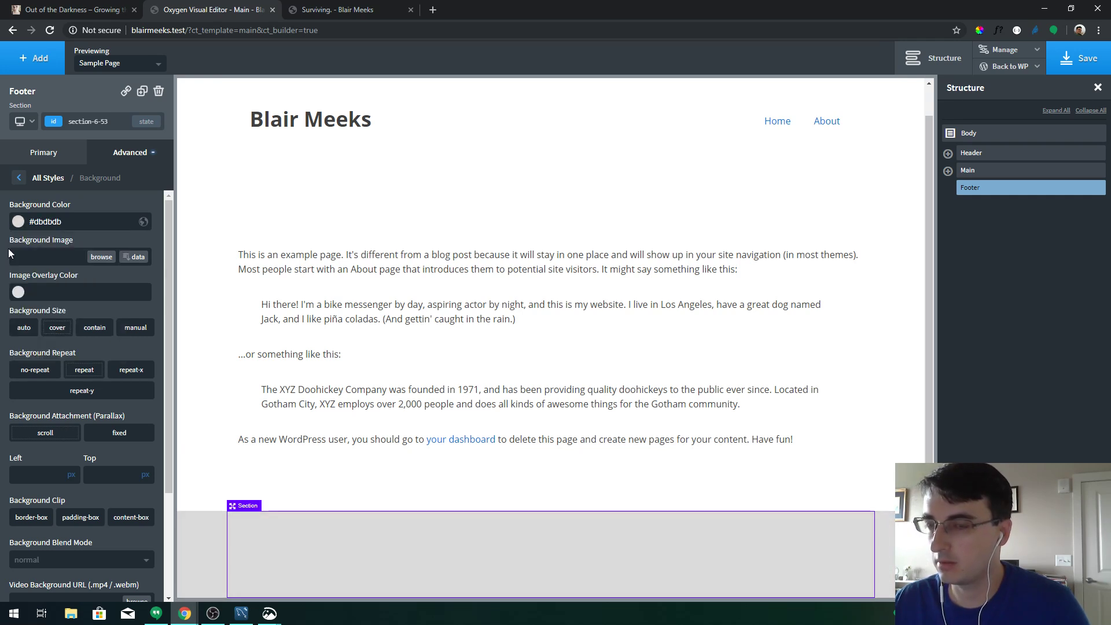
click(19, 225)
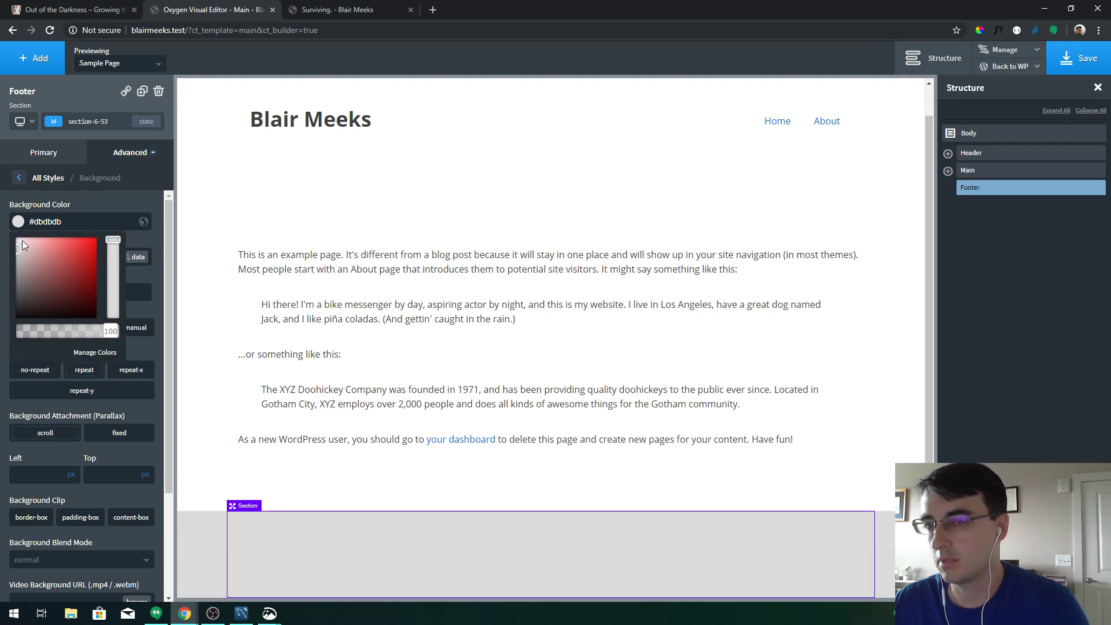
mouse_move(16, 301)
mouse_down()
mouse_move(12, 317)
mouse_move(5, 307)
mouse_up()
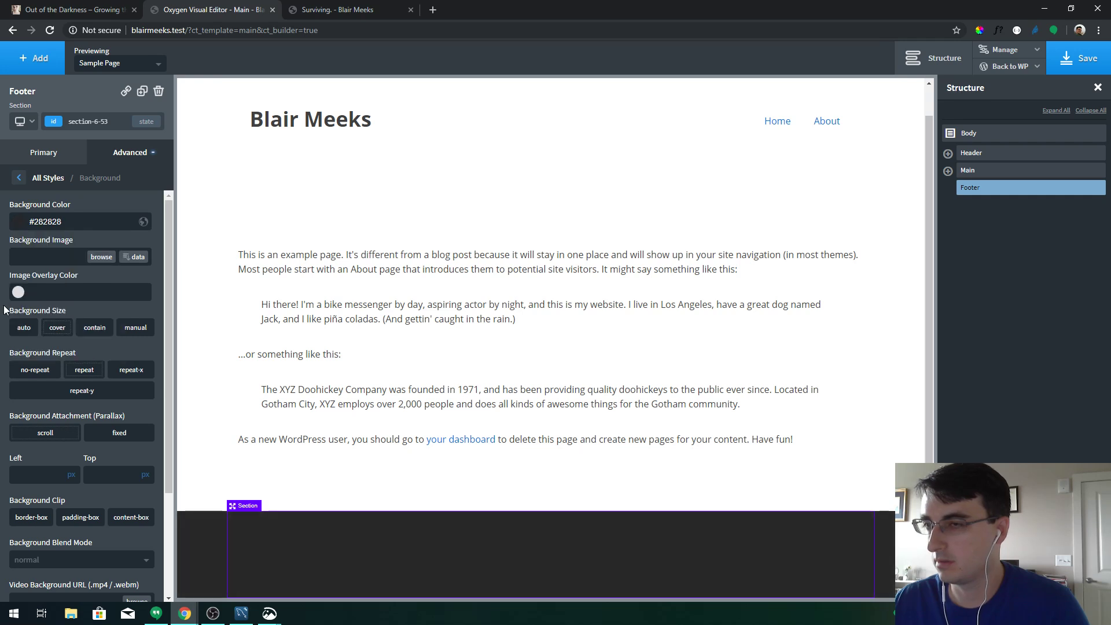
click(332, 130)
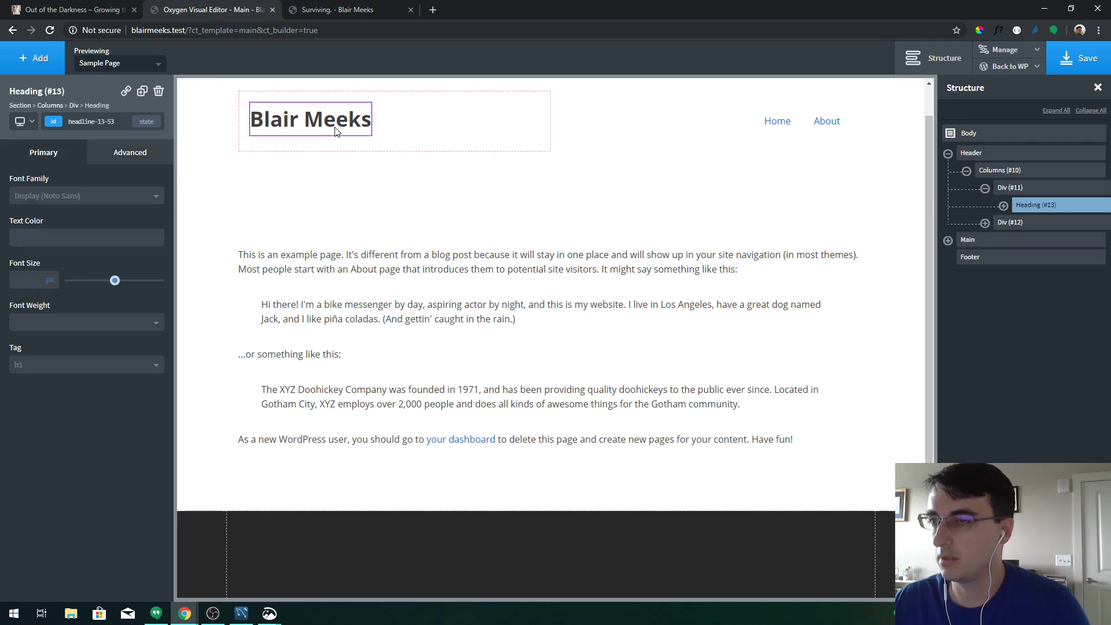
Set the site title heading's text colour to dark grey #2d2c2c
click(99, 165)
click(96, 288)
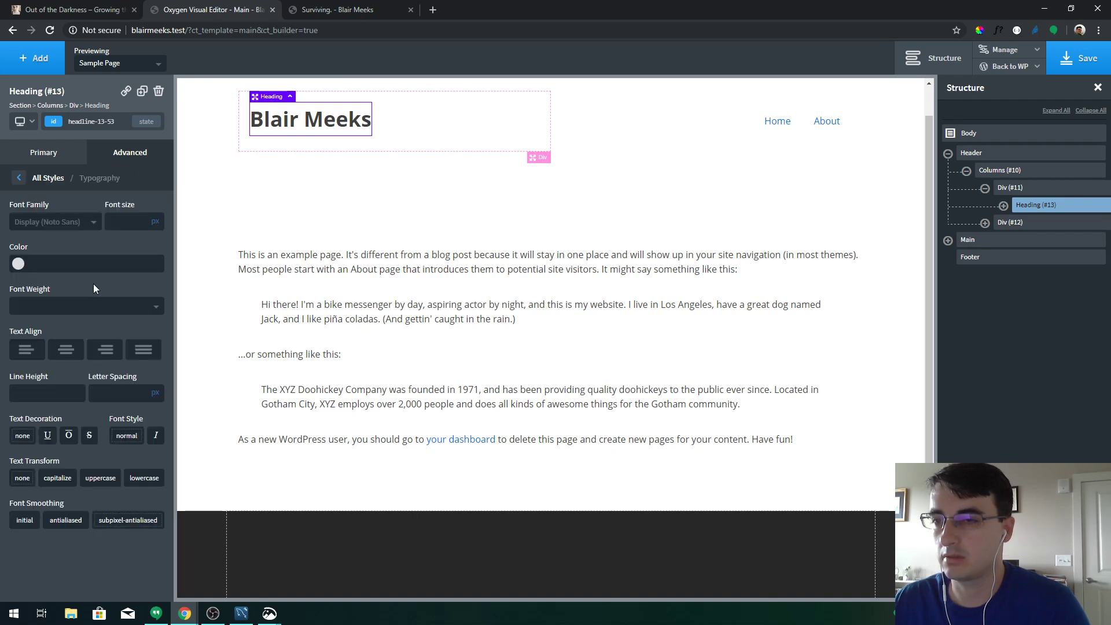
click(21, 263)
mouse_move(18, 327)
mouse_down()
mouse_move(6, 321)
mouse_move(6, 344)
mouse_up()
drag(17, 350, 17, 345)
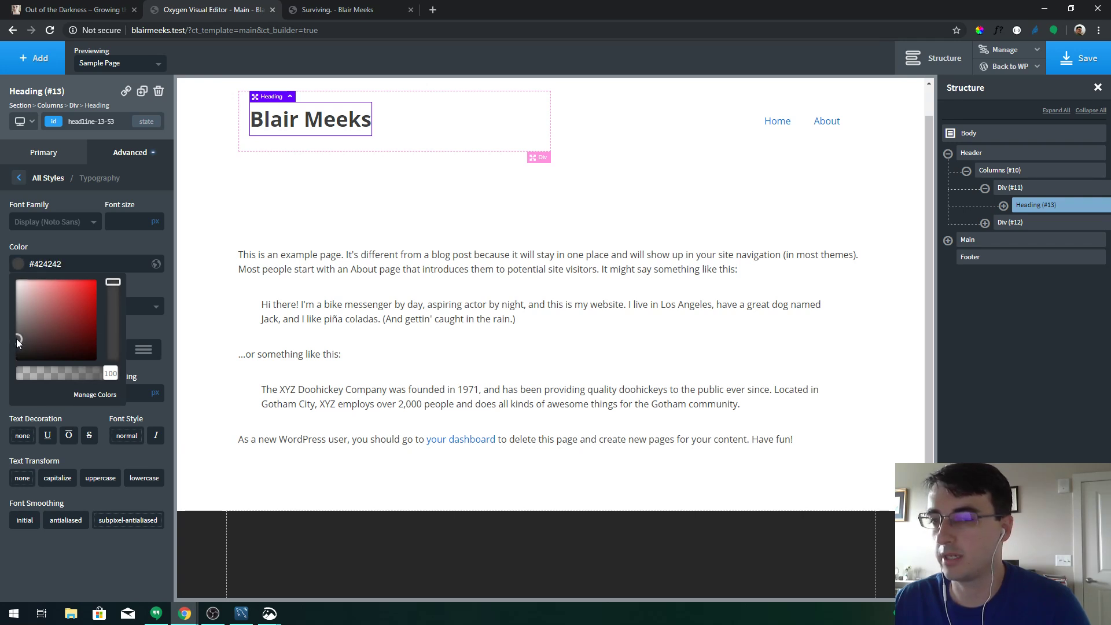
drag(18, 343, 19, 345)
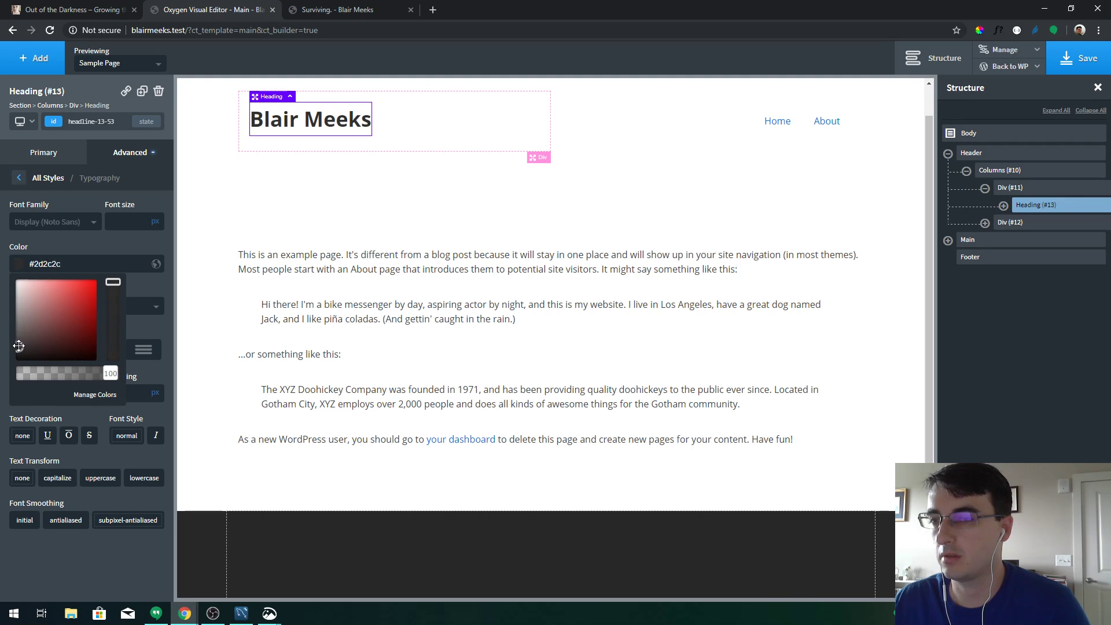
Save the template and reload the live Surviving. post to compare the title
click(1067, 63)
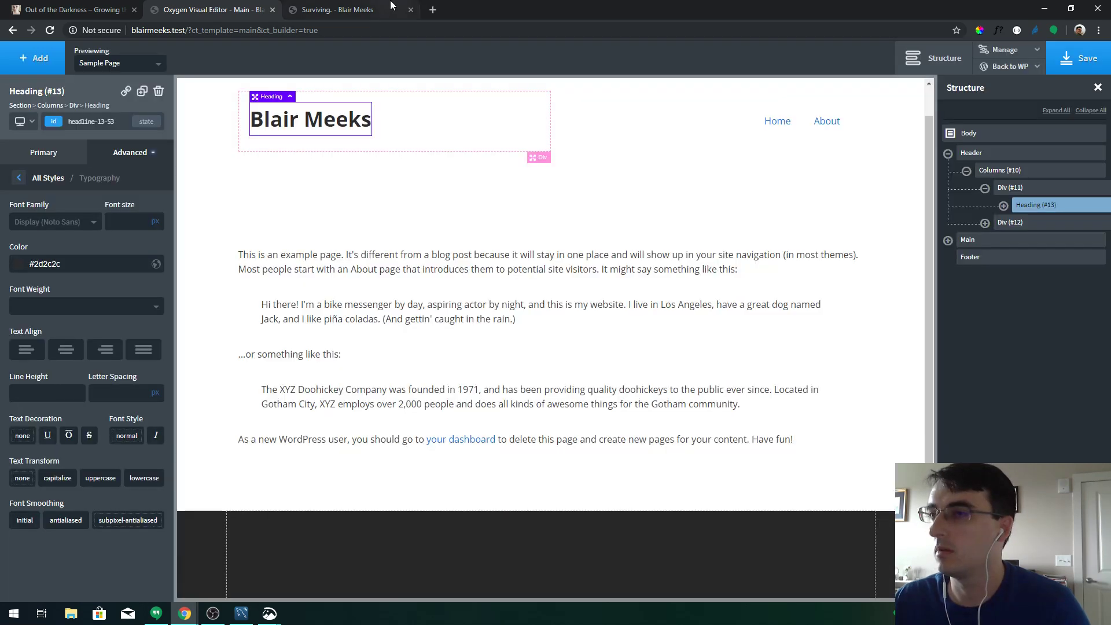
click(389, 4)
key(ctrl+r)
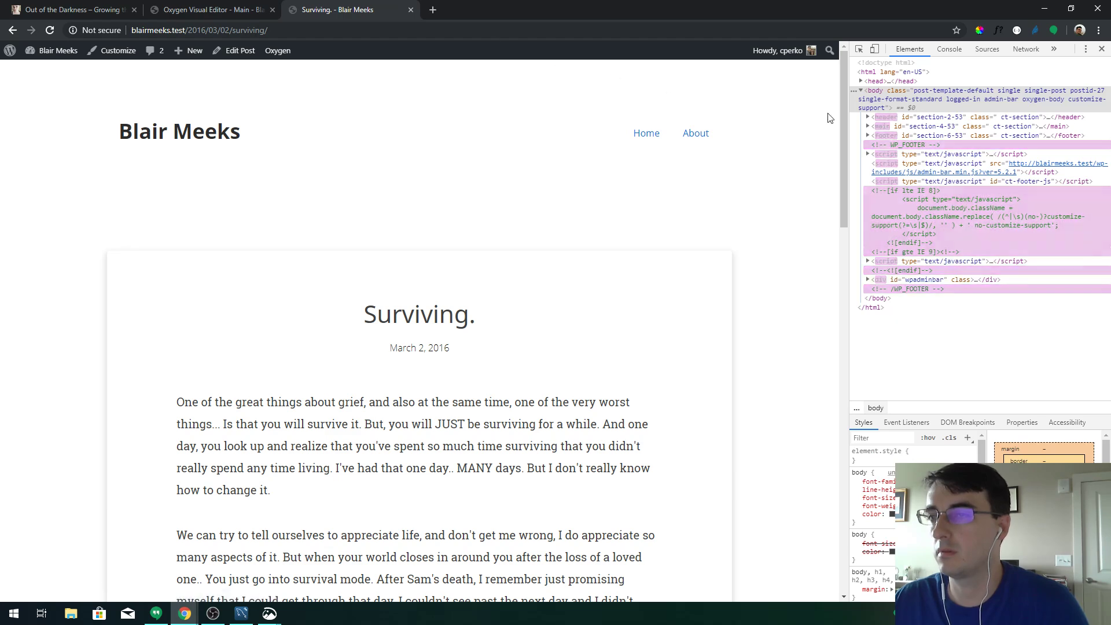
drag(842, 119, 890, 505)
click(243, 9)
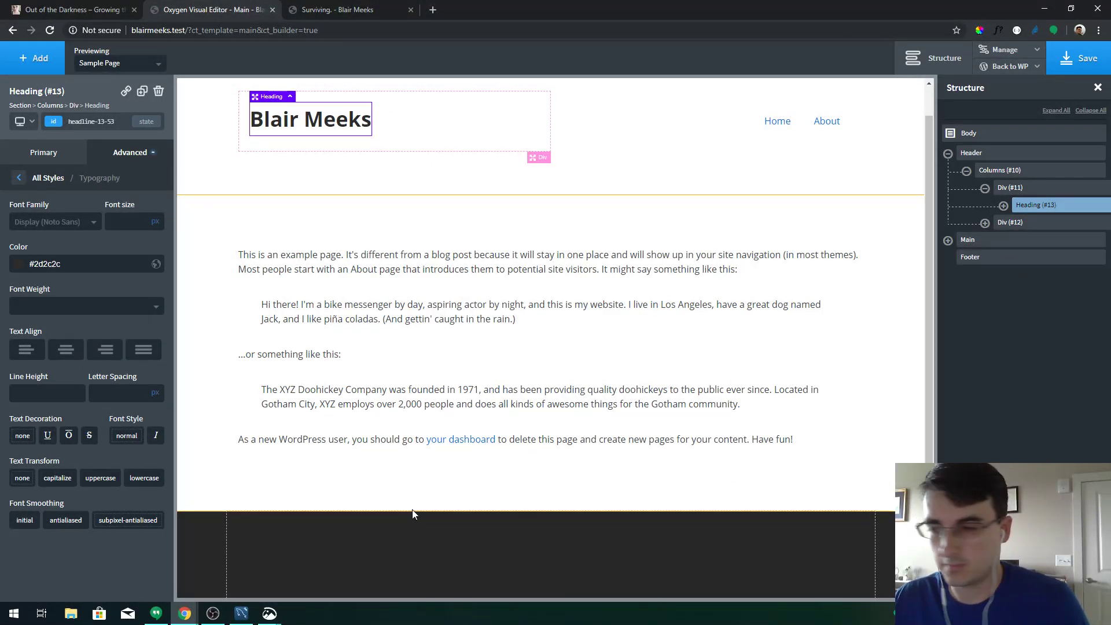
Drag the main content section's bottom padding larger and save the template
click(431, 514)
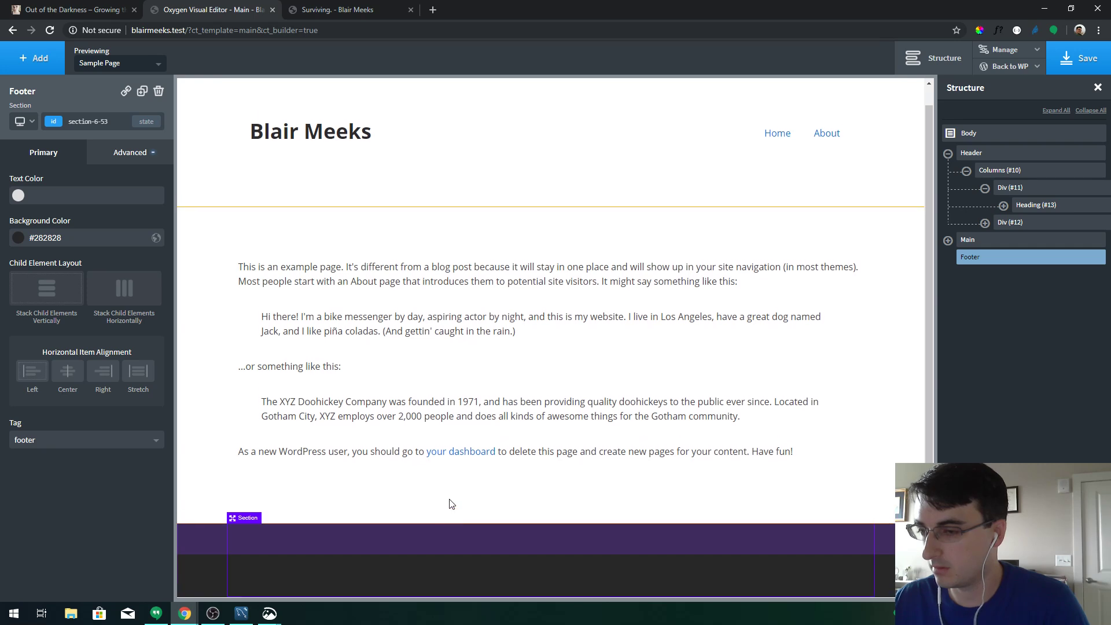
drag(448, 509, 446, 520)
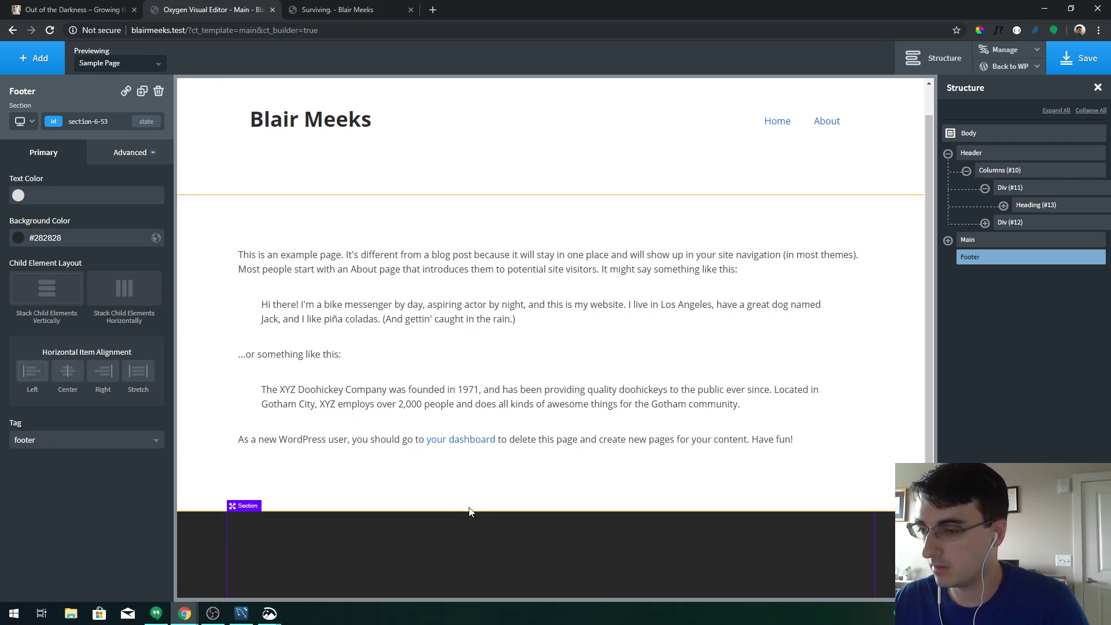
click(473, 490)
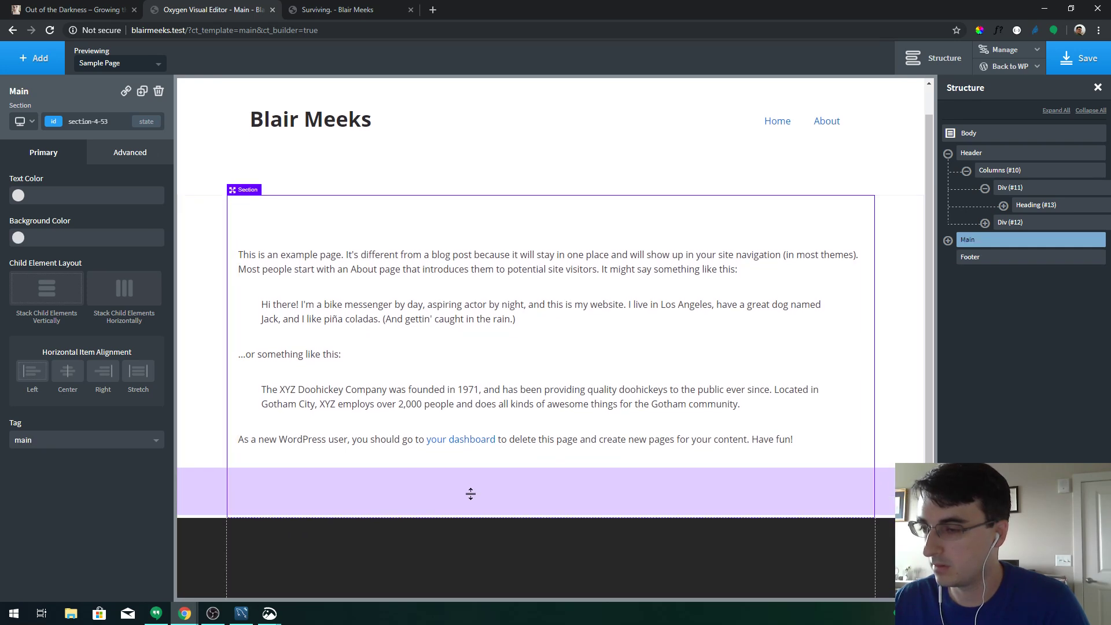
drag(469, 493, 466, 524)
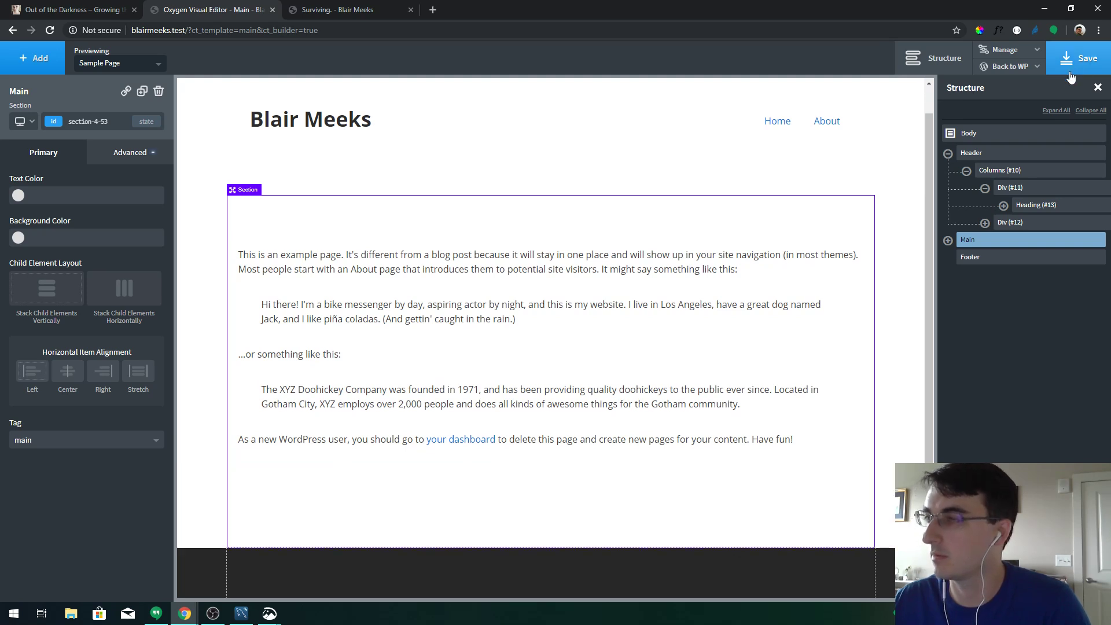
click(1080, 58)
Preview the template with Mother's Day 2016, enlarge the section's bottom padding, and save
click(131, 64)
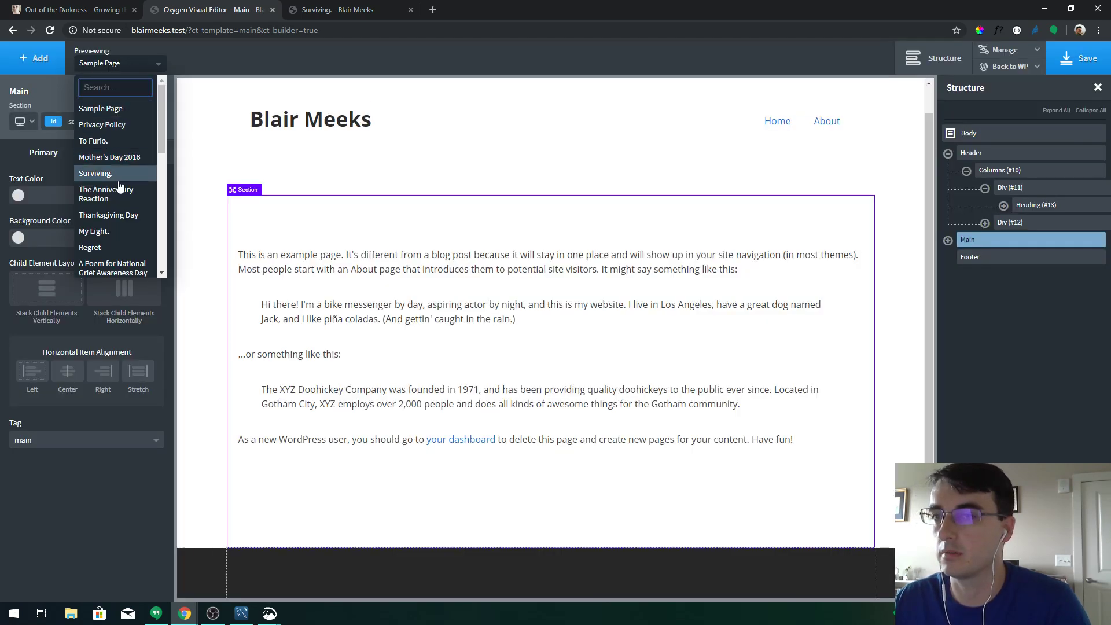
click(124, 156)
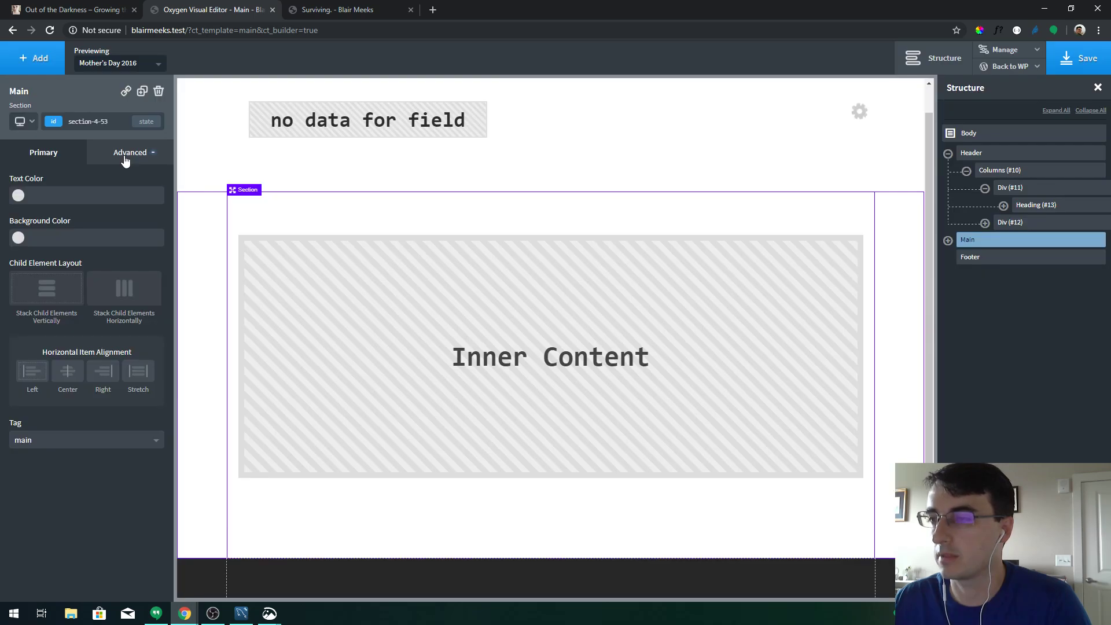
scroll(286, 241, down, 4)
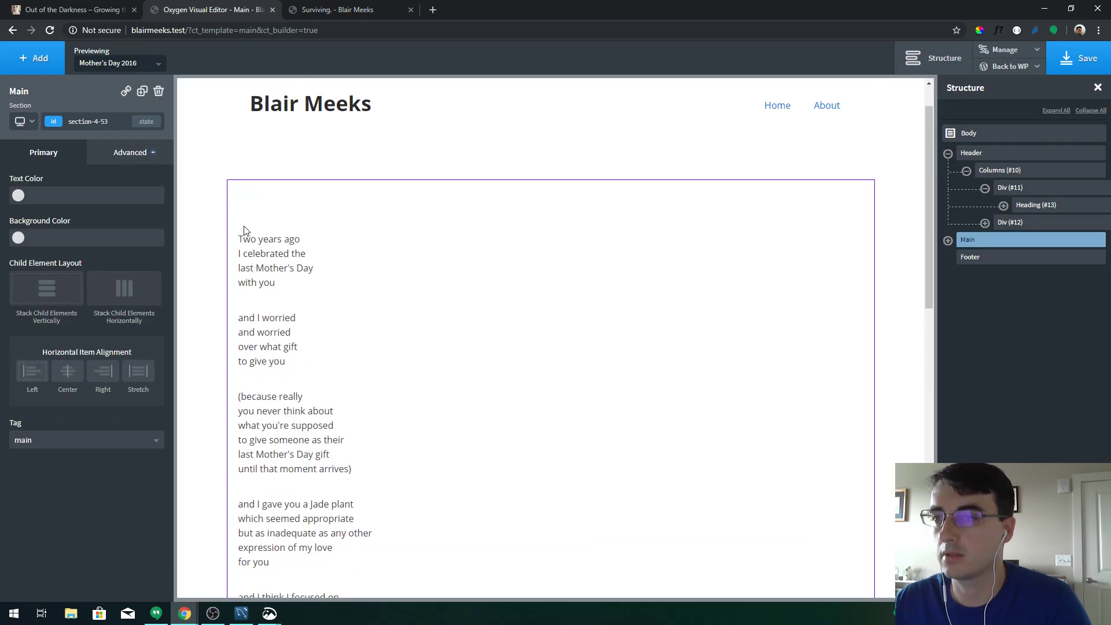
scroll(286, 236, down, 13)
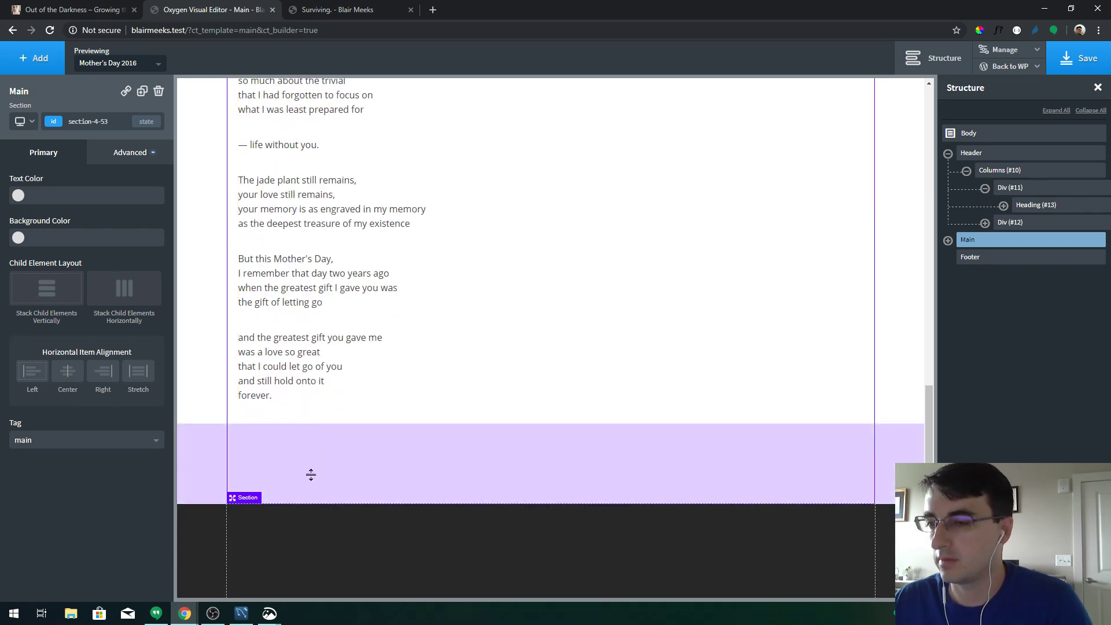
drag(300, 454, 303, 485)
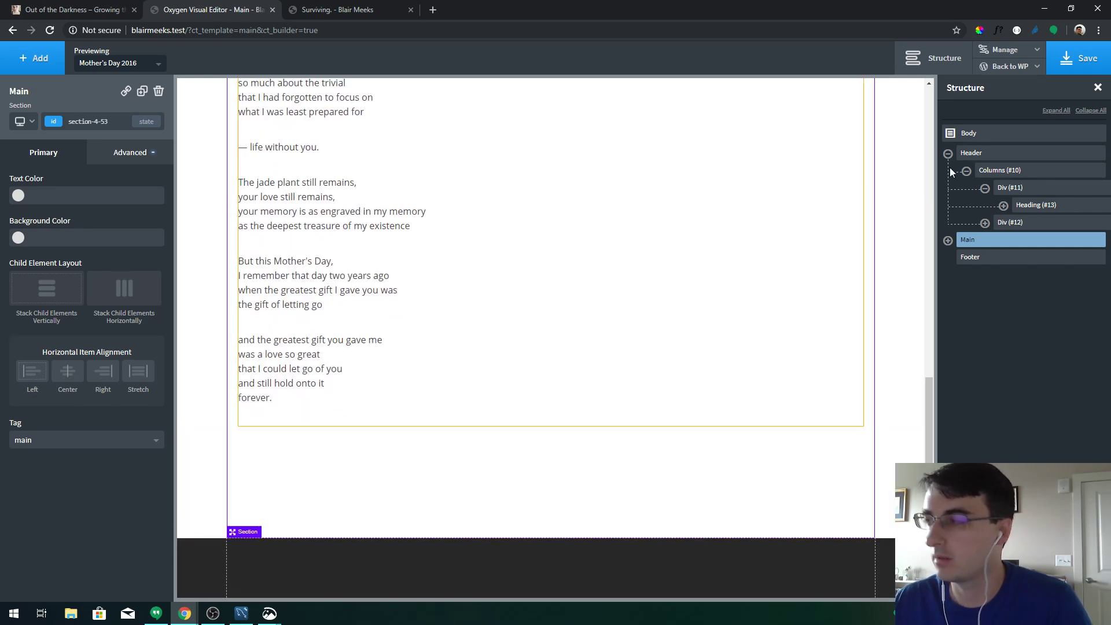
click(1079, 58)
Reload the live post to check the spacing, then return to the template editor
click(334, 10)
key(F5)
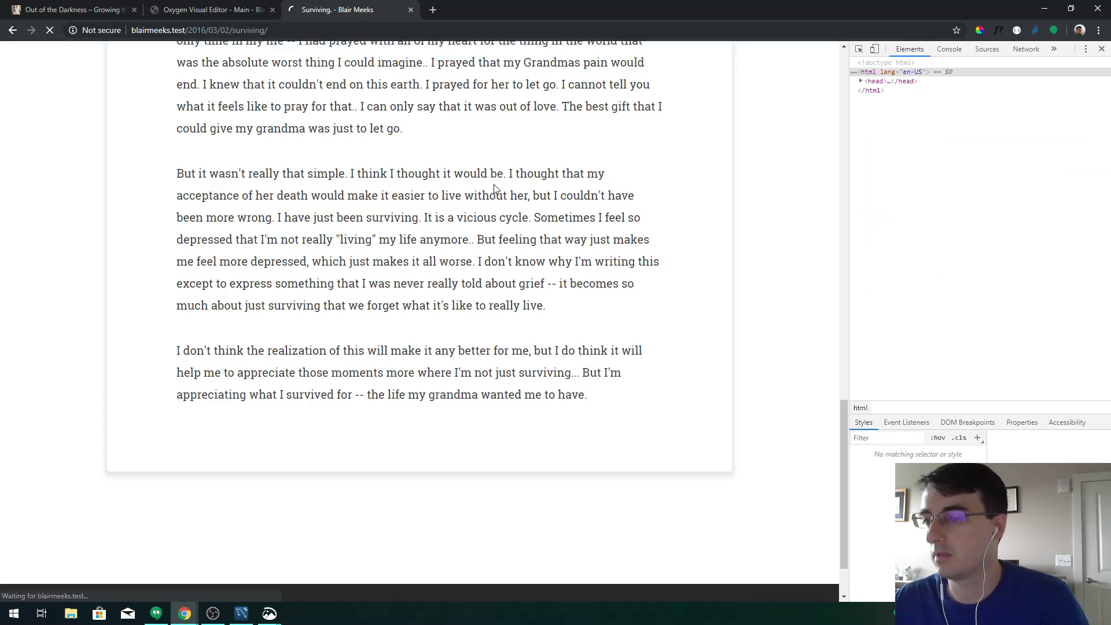
scroll(323, 222, down, 1)
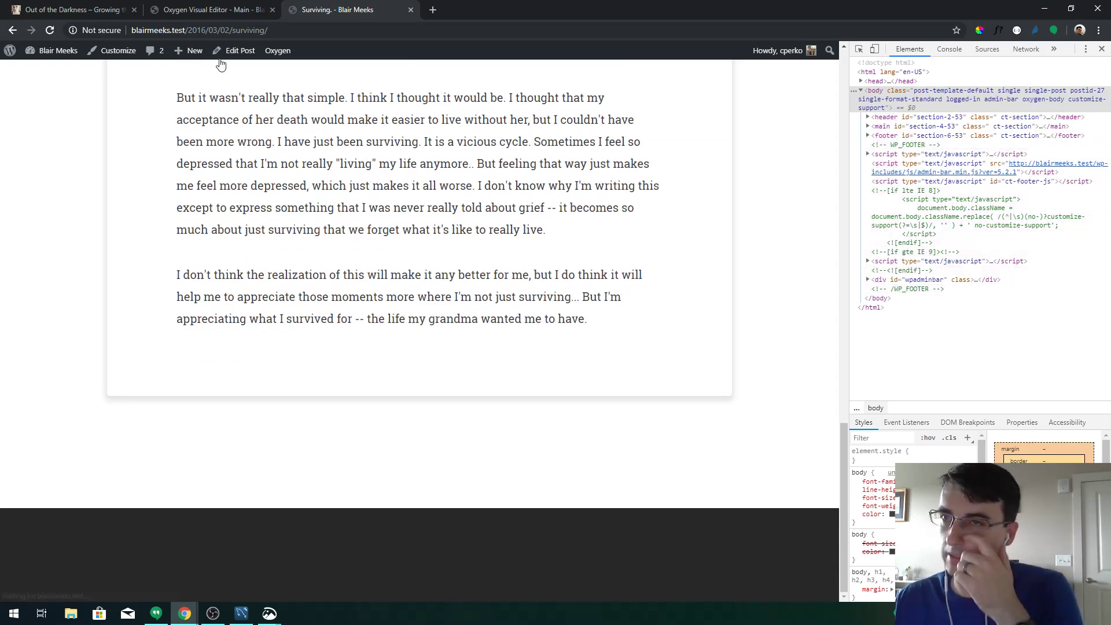
click(211, 10)
Set the footer's top and bottom padding to 100 and save the template
click(461, 562)
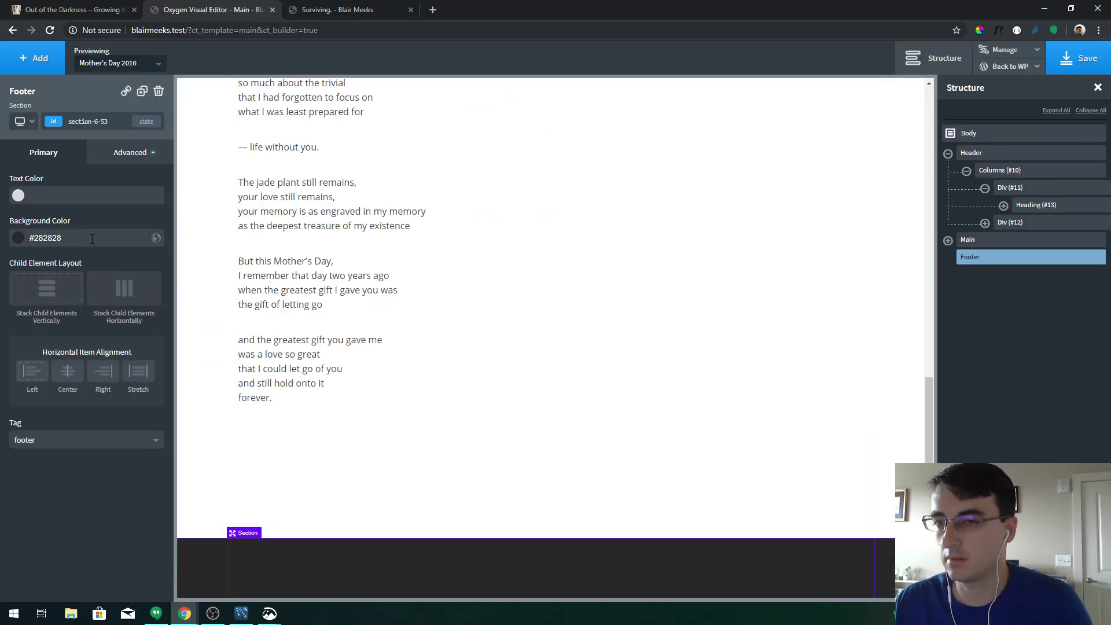
click(106, 156)
click(95, 215)
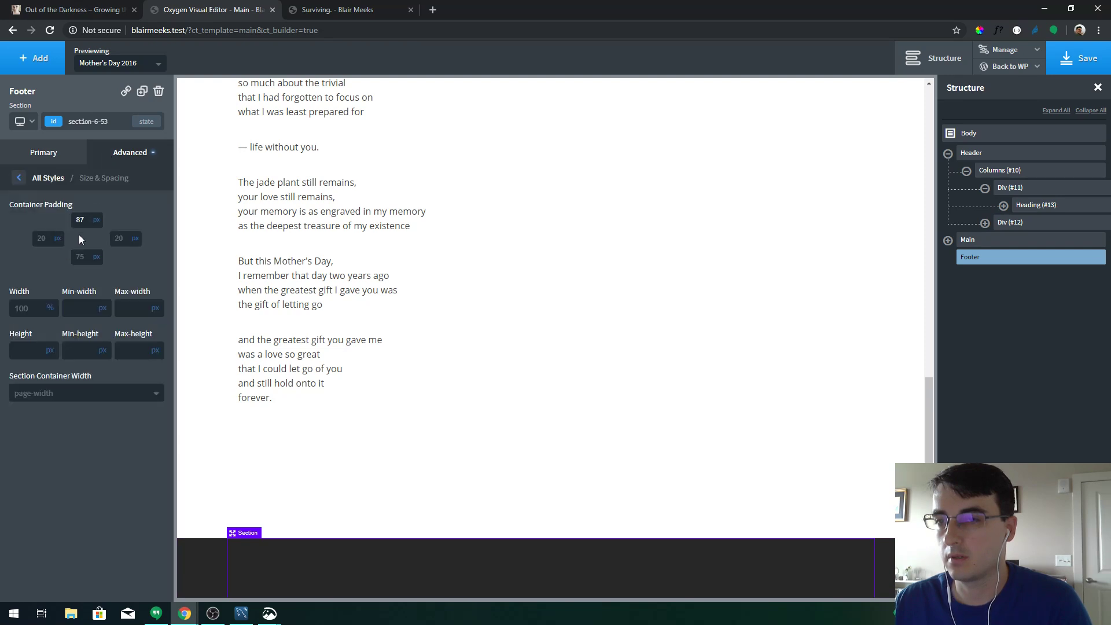
click(81, 220)
text(100)
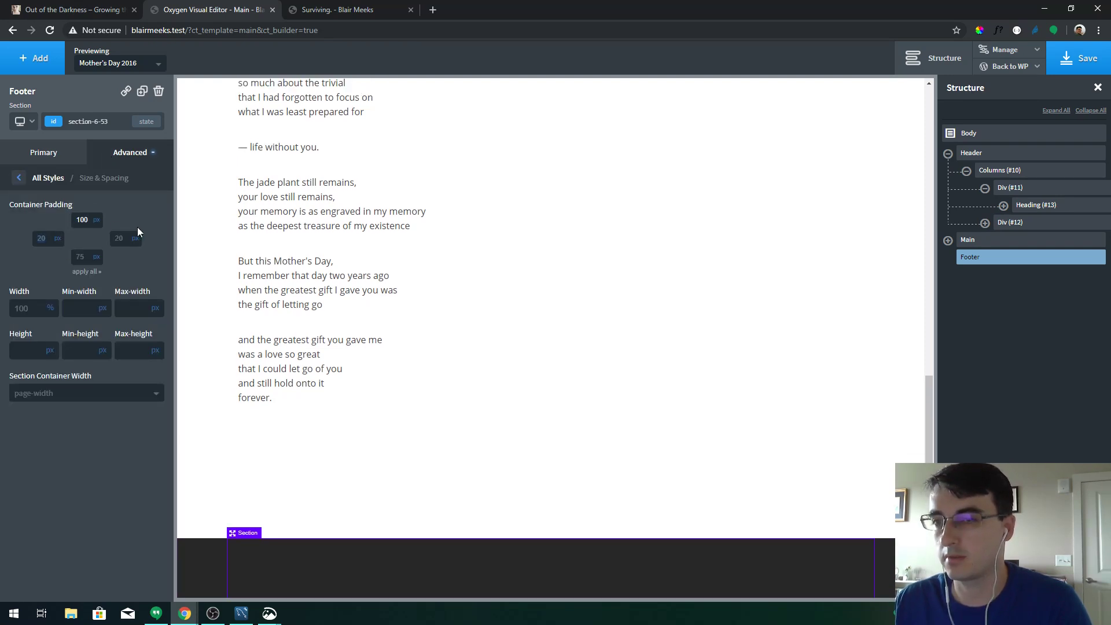
key(Tab)
key(Tab)
text(100)
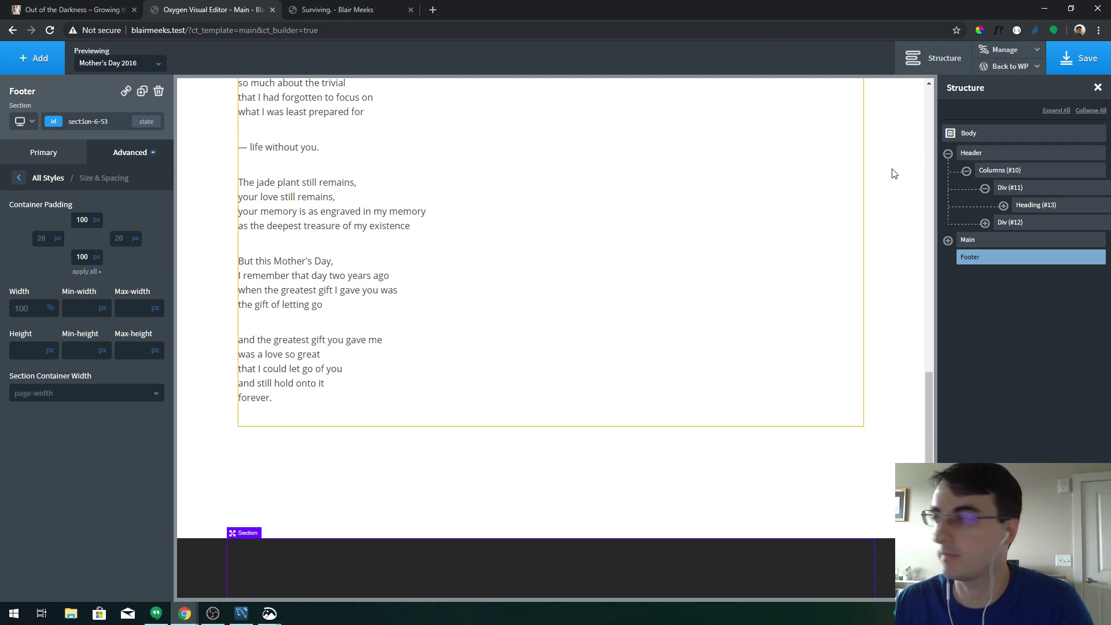
click(1040, 54)
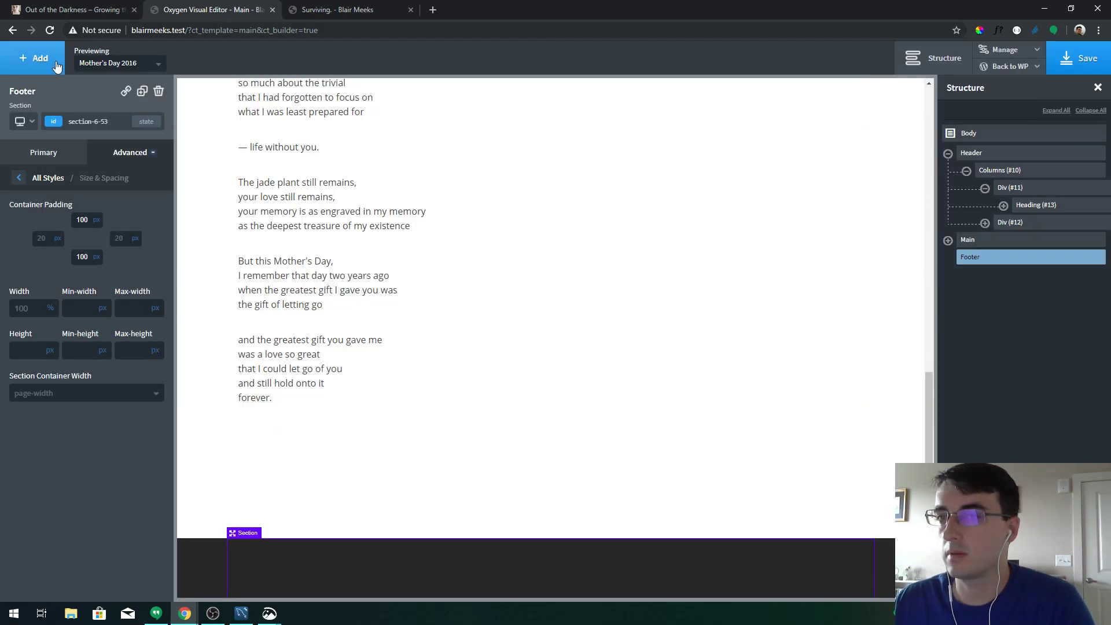
click(34, 58)
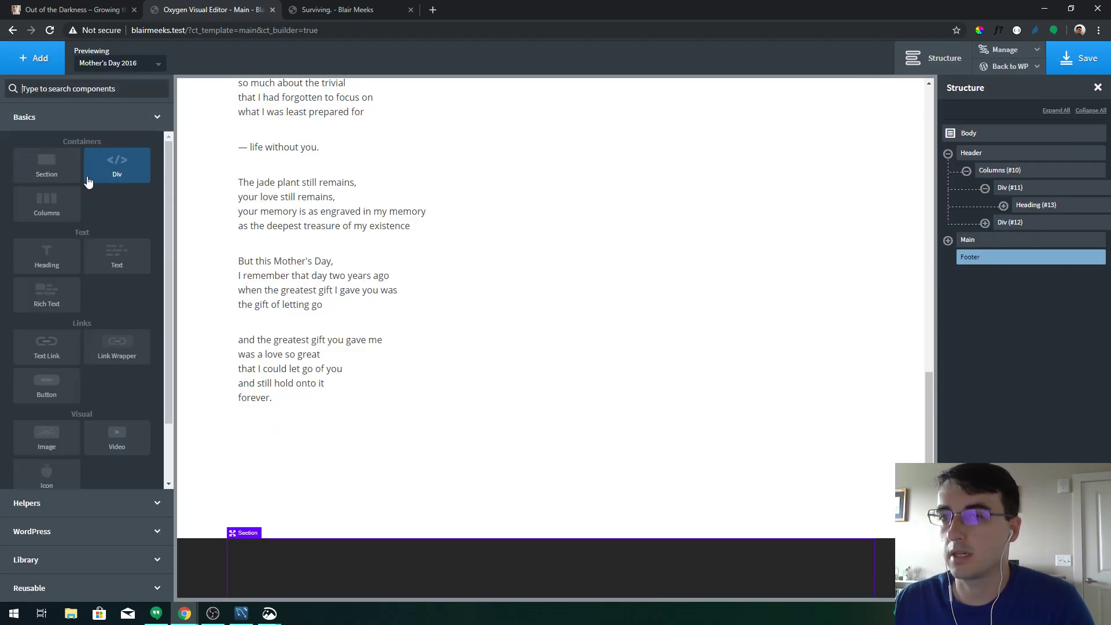
Search the components for 'code' and insert a Code Block into the footer
click(98, 87)
text(ph)
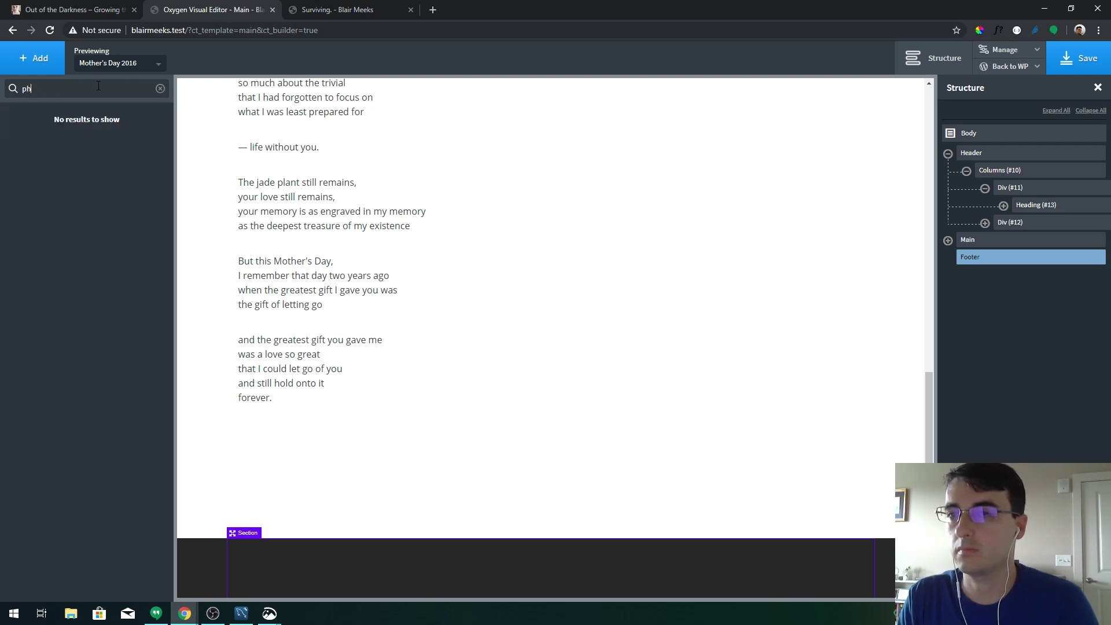
key(BackSpace)
key(BackSpace)
text(code)
key(Return)
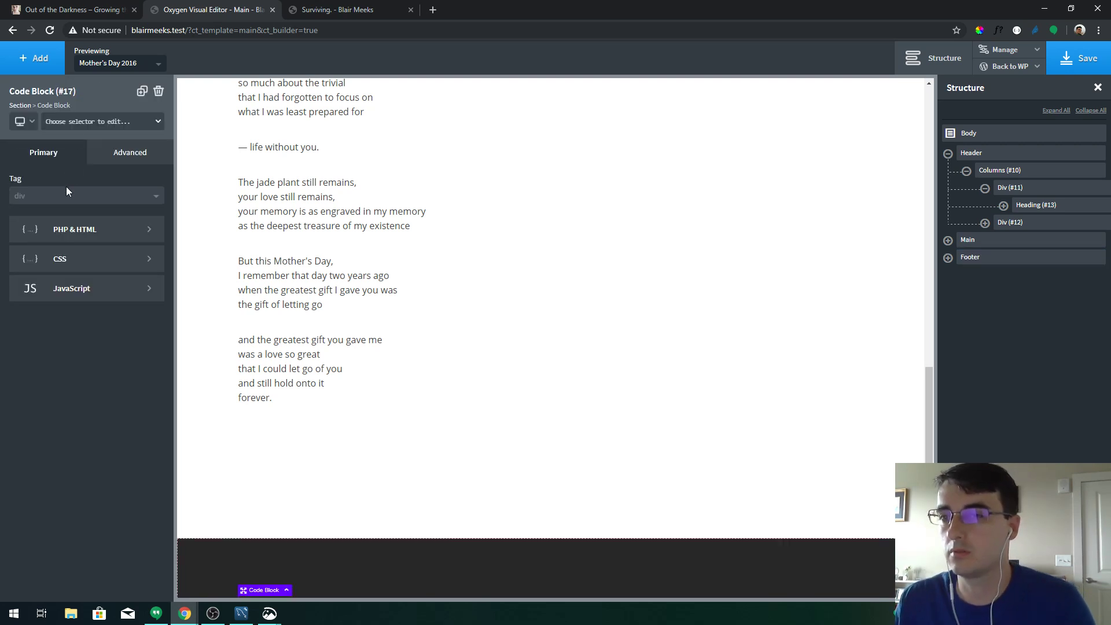
Replace the sample code with 'Copyright © <?= date('Y') ?> All Rights Reserved' and apply it
click(71, 230)
key(ctrl+a)
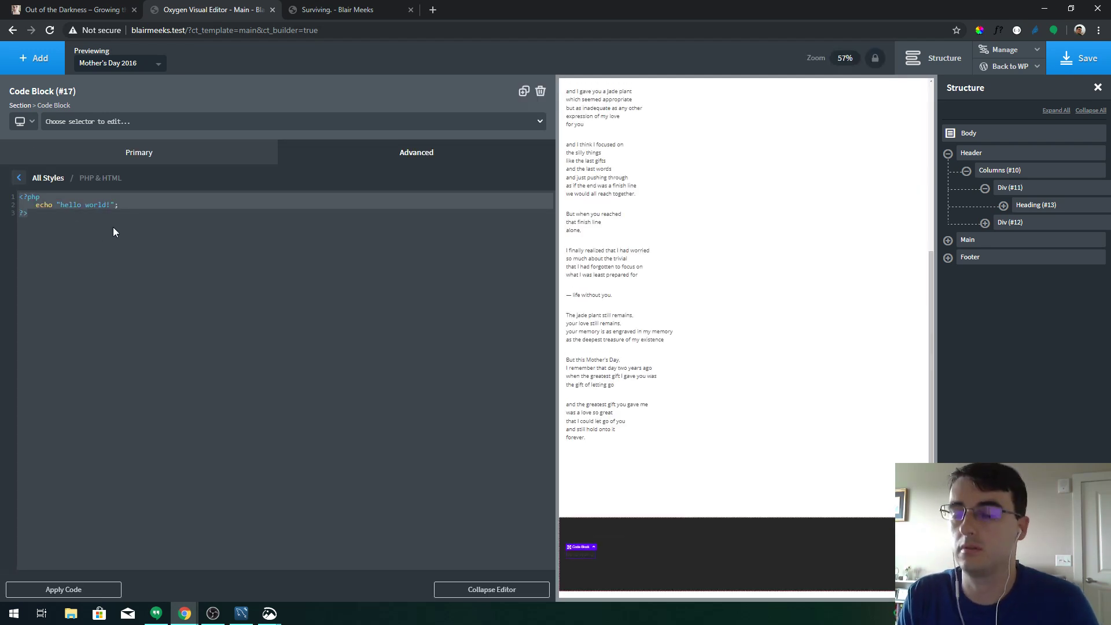
text(Copyright &copy; <?= date('Y') ?>)
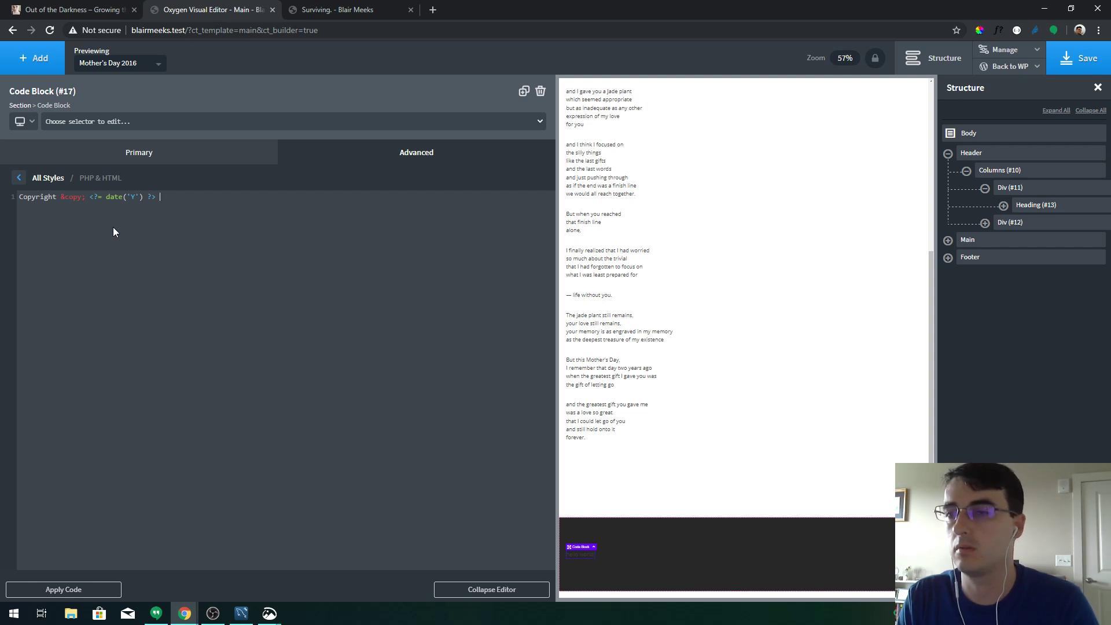
text(A)
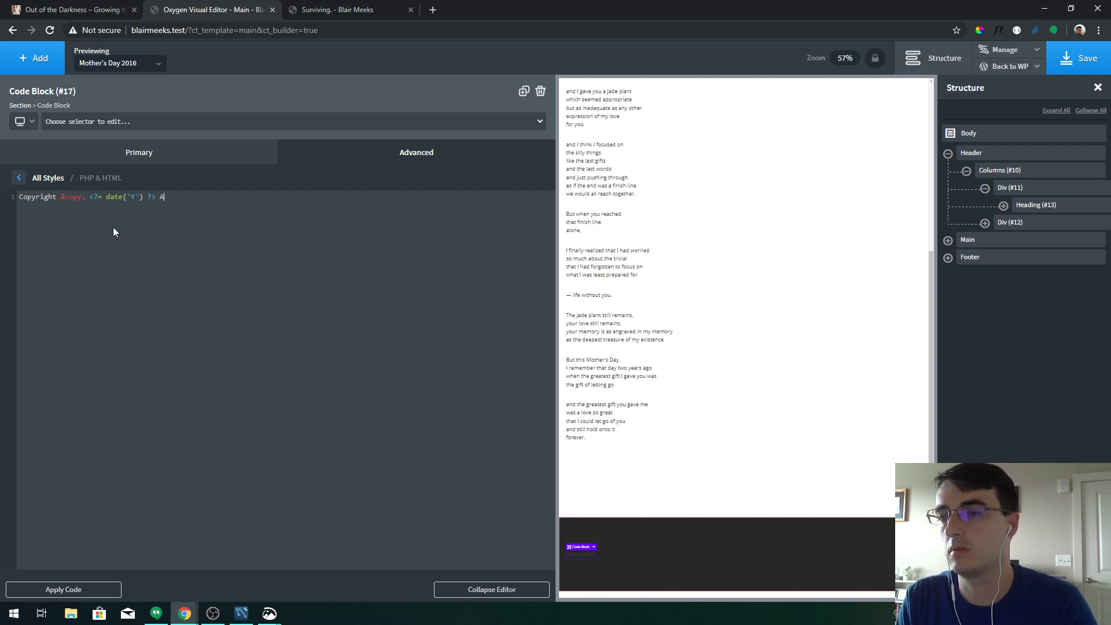
text(ll Rights Reserved)
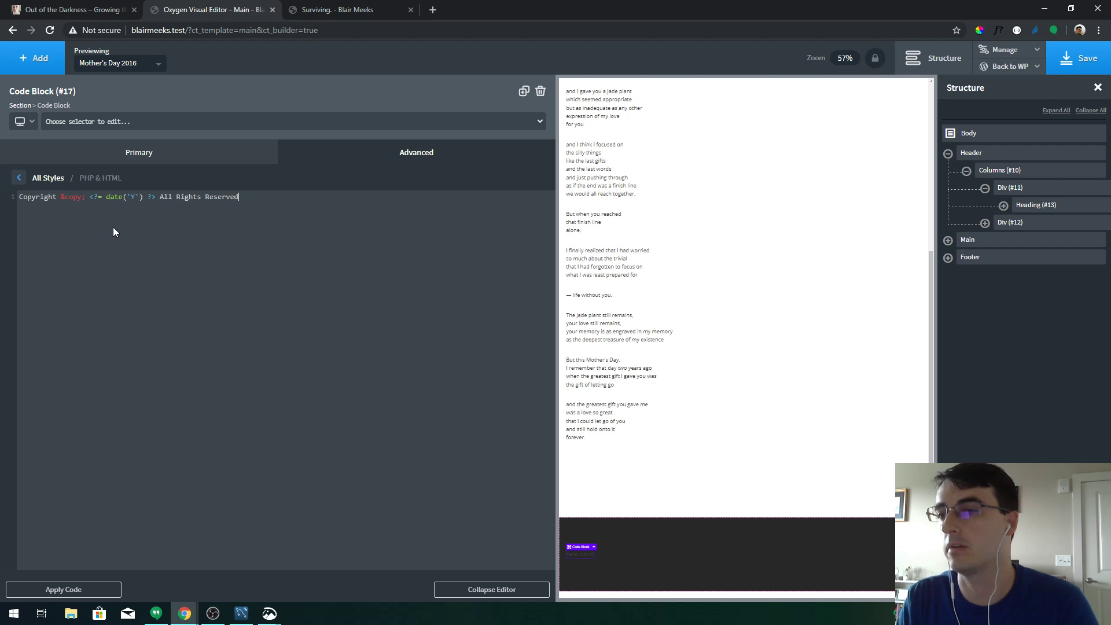
click(100, 591)
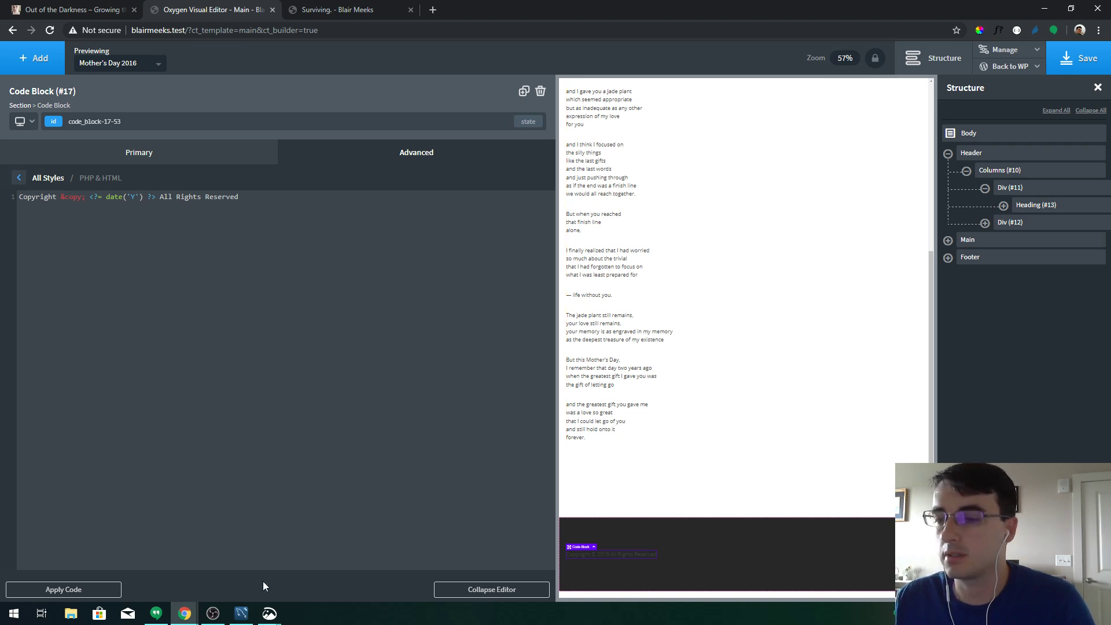
drag(20, 197, 240, 199)
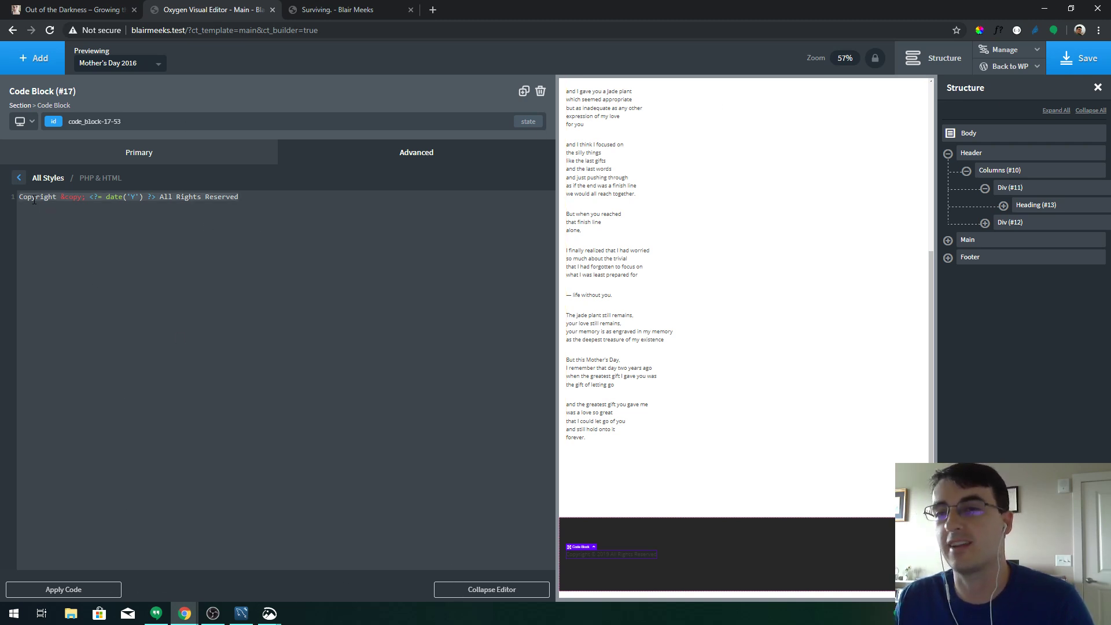
click(275, 216)
Collapse the code editor and center the copyright text via the code block's layout settings
click(506, 590)
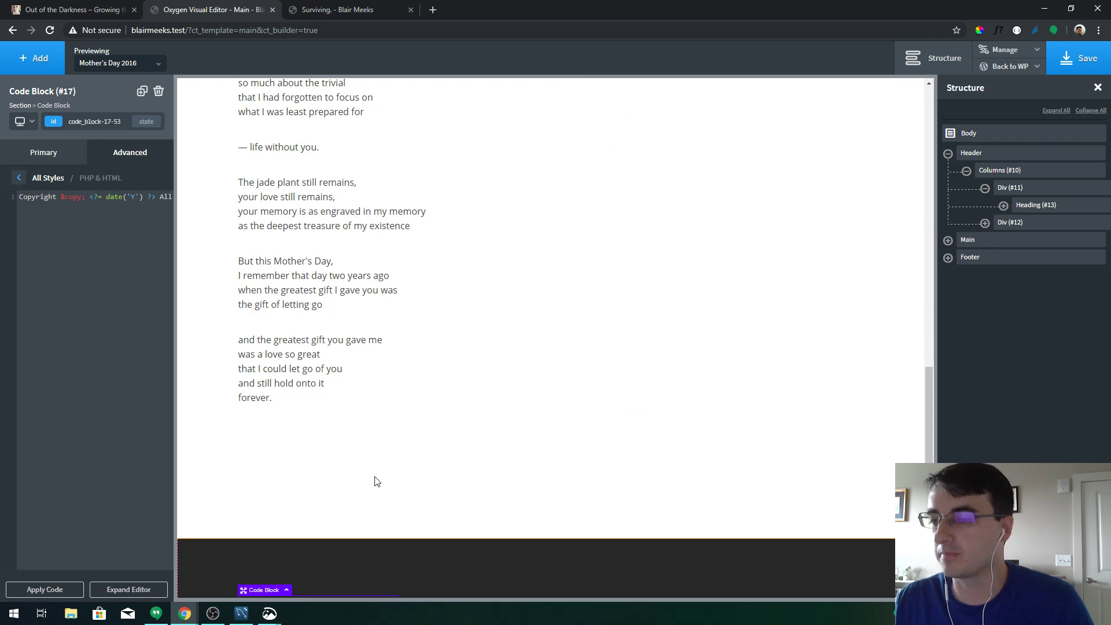
scroll(380, 409, down, 1)
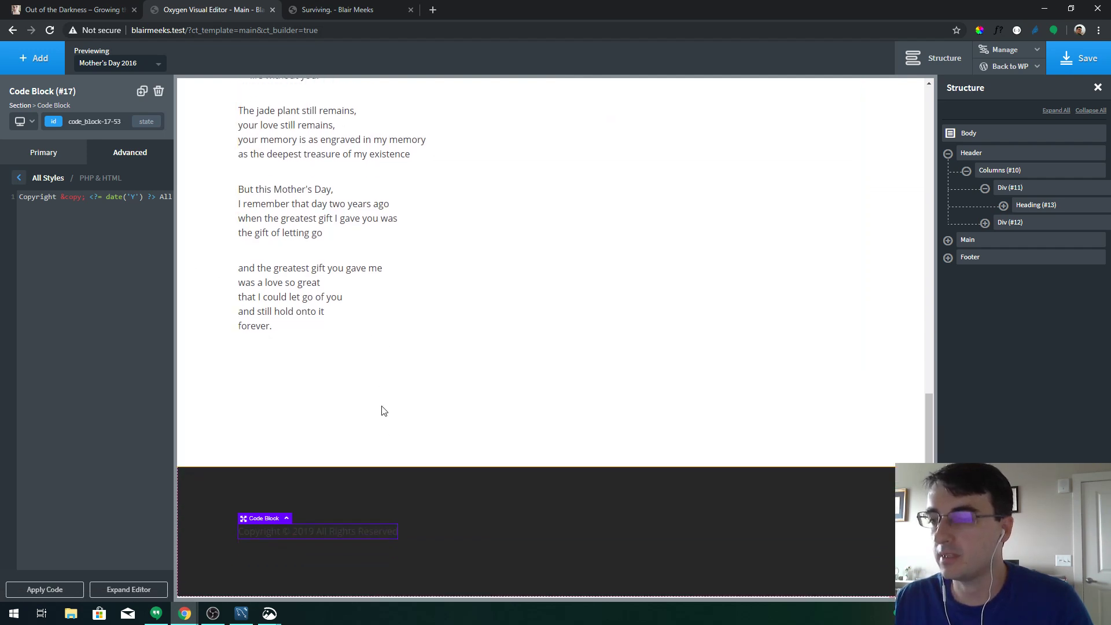
click(60, 153)
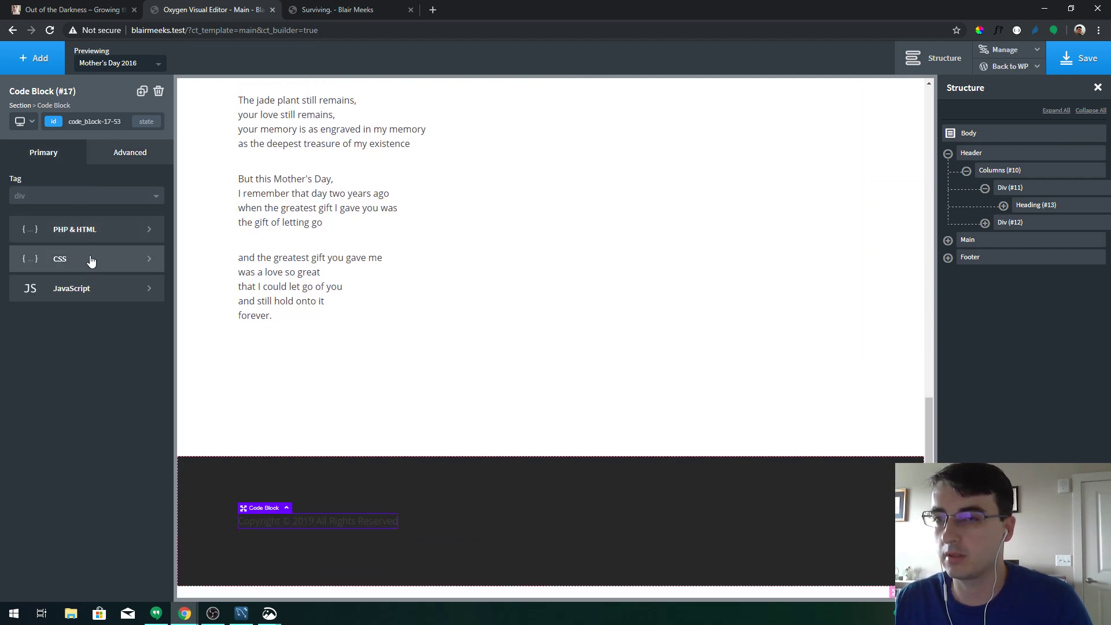
click(121, 149)
click(97, 275)
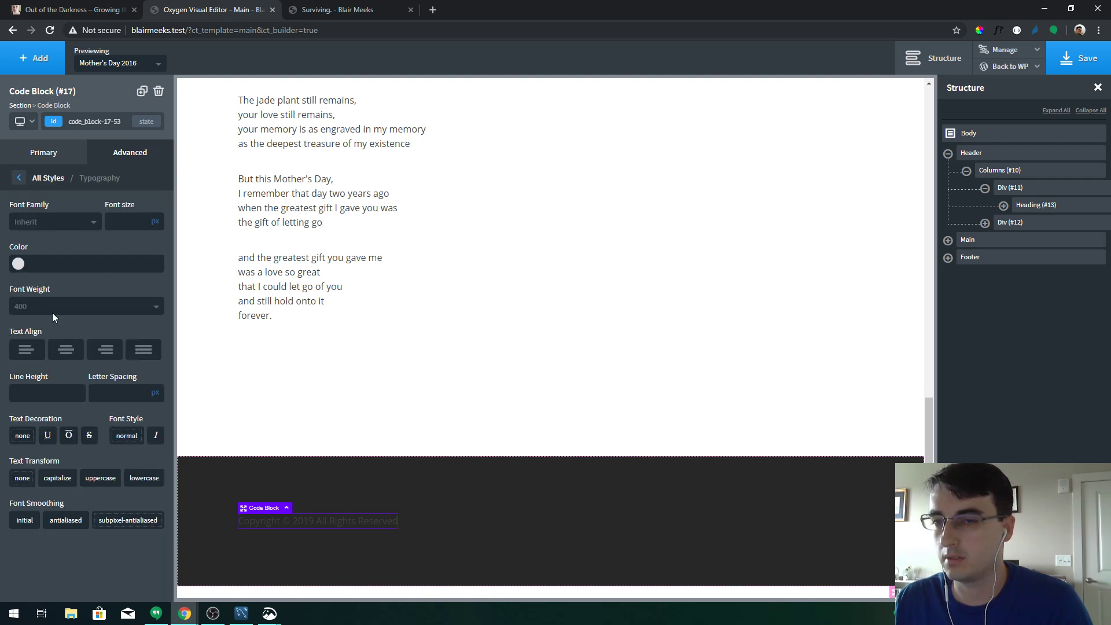
click(46, 177)
click(82, 251)
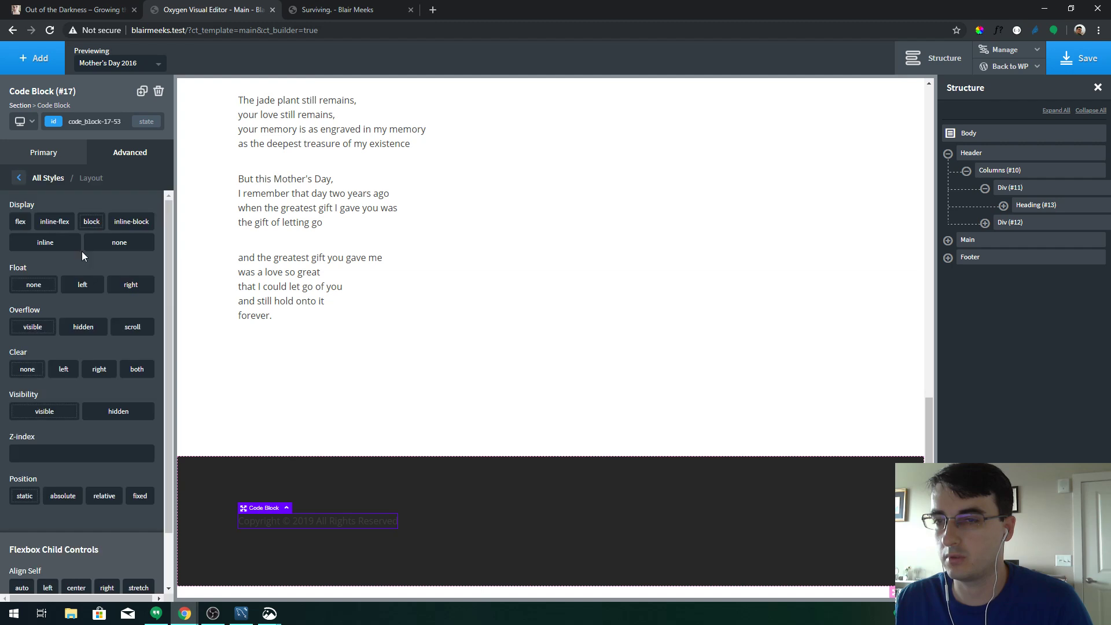
scroll(106, 382, down, 1)
click(81, 527)
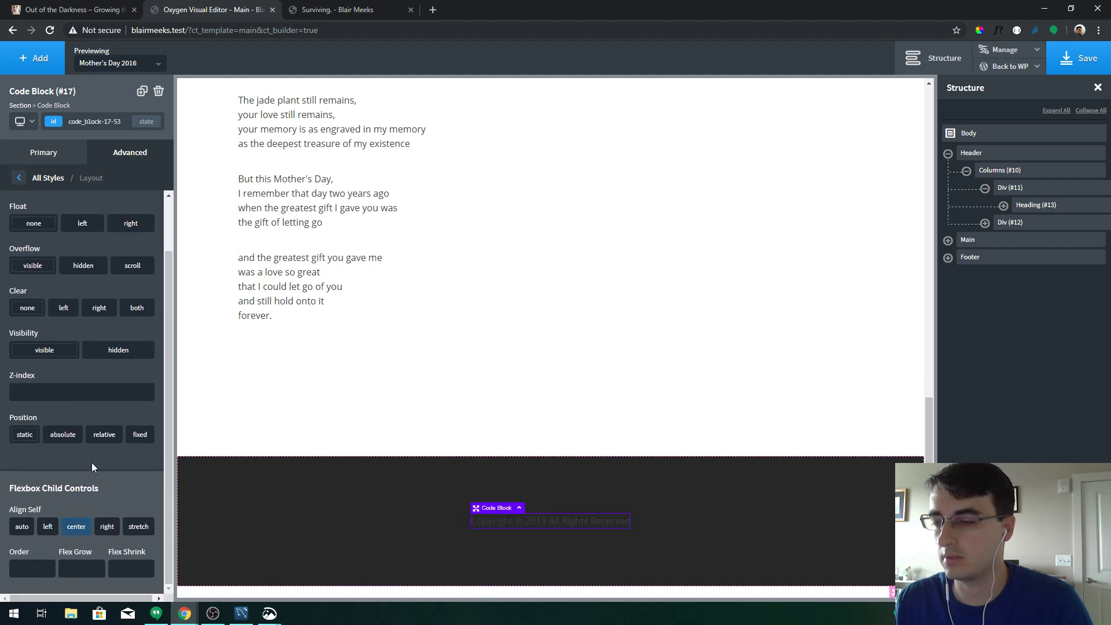
Set the copyright text colour to near-white #fcfcfc and reselect the code block
click(48, 178)
click(75, 274)
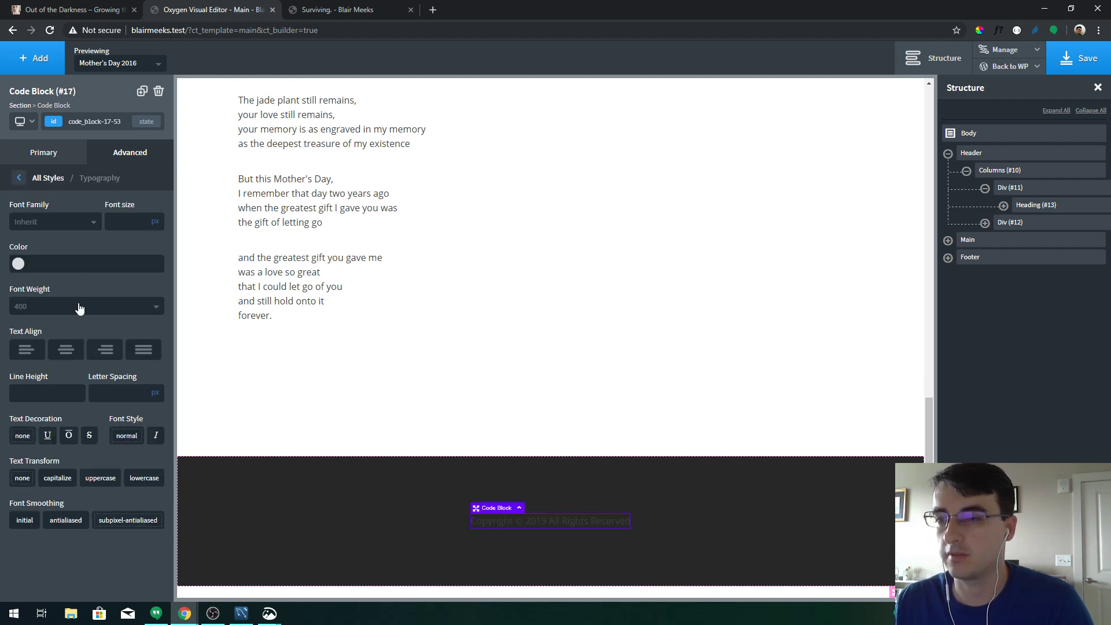
click(19, 265)
click(19, 283)
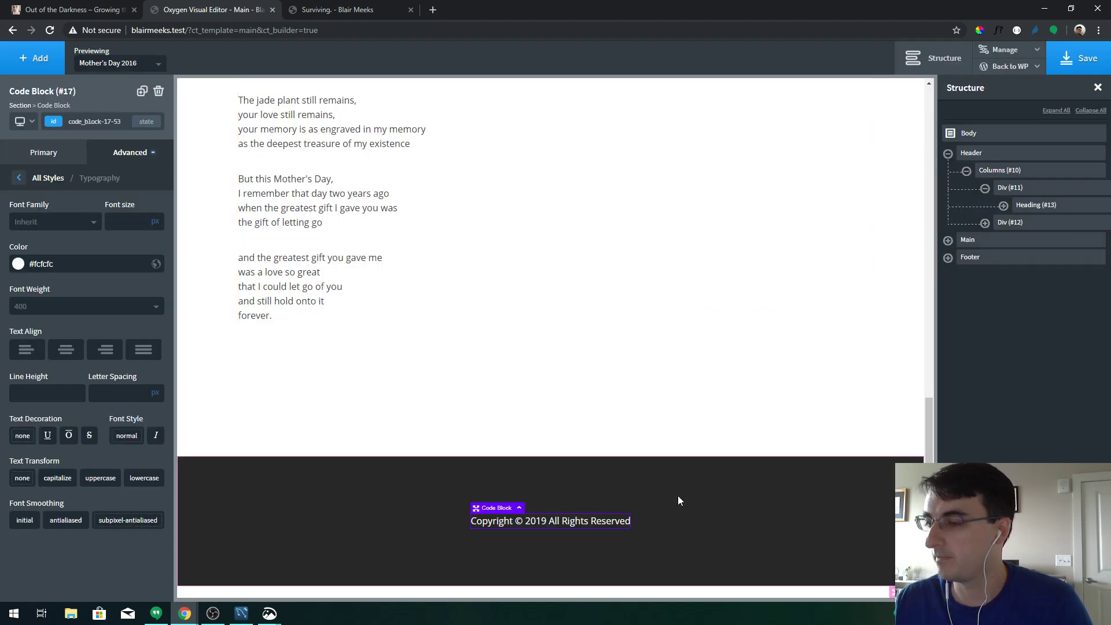
click(696, 507)
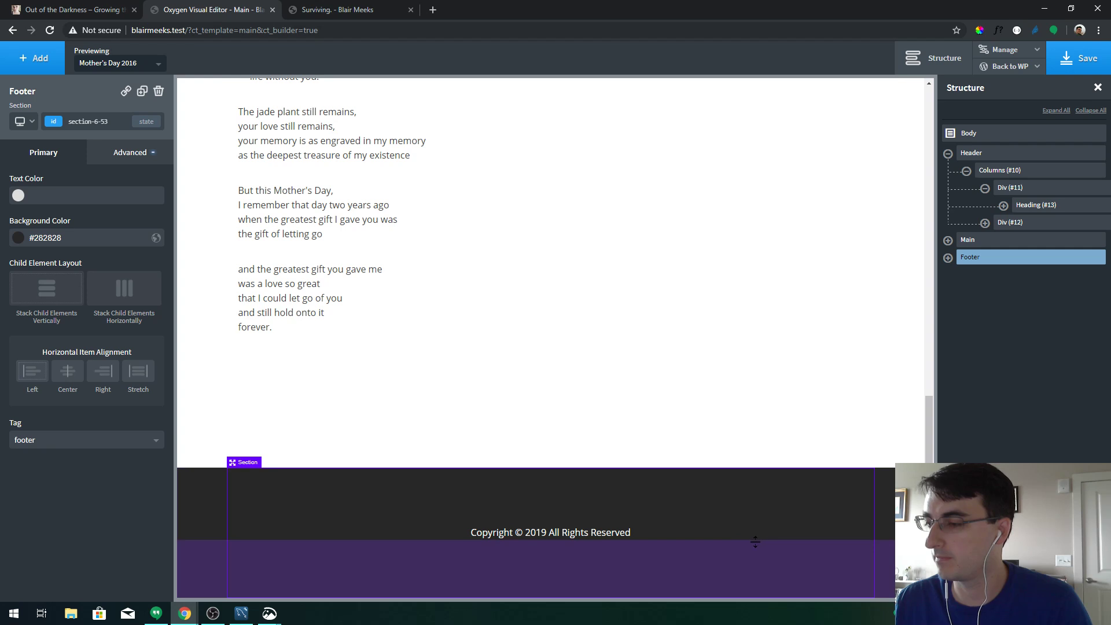
click(607, 532)
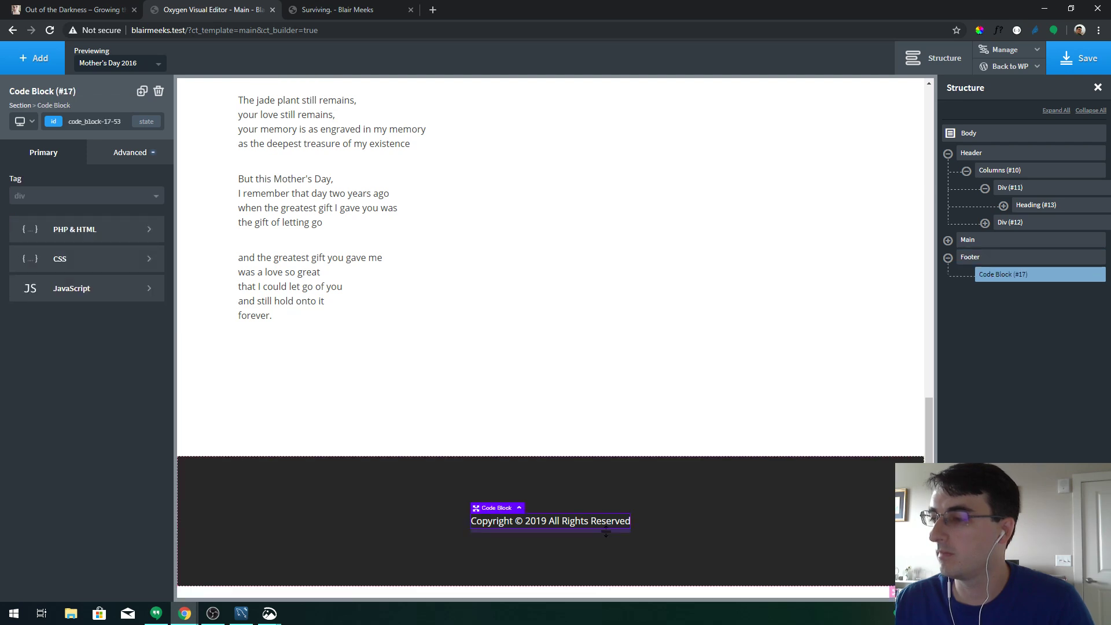
Append a ' | ' separator and the site owner's name to the copyright code, apply it, and save
click(49, 233)
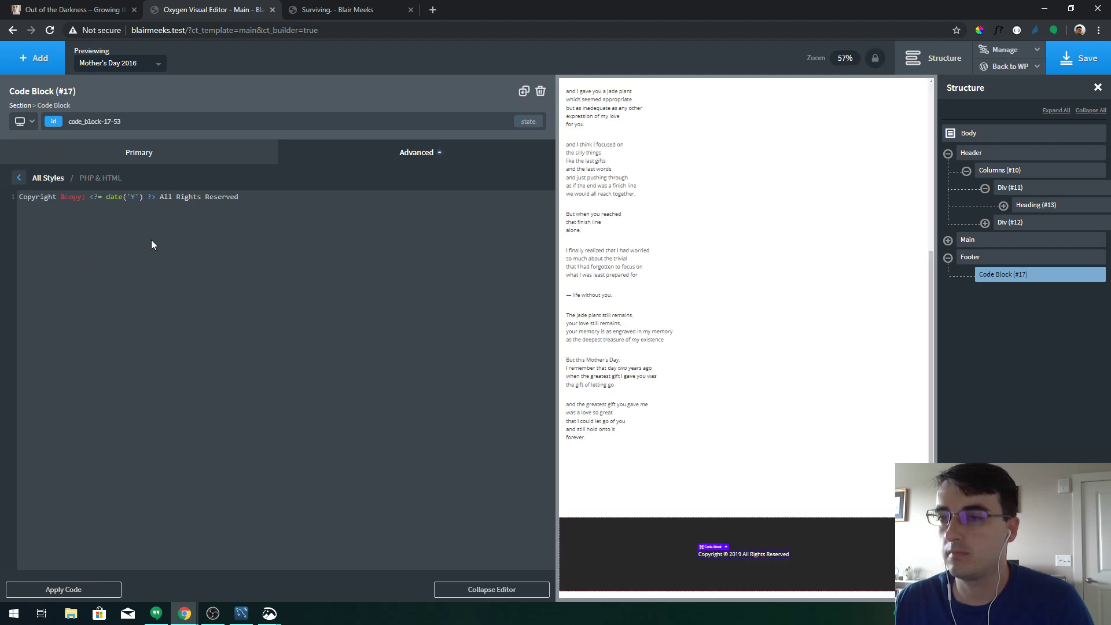
key(ctrl+a)
click(286, 223)
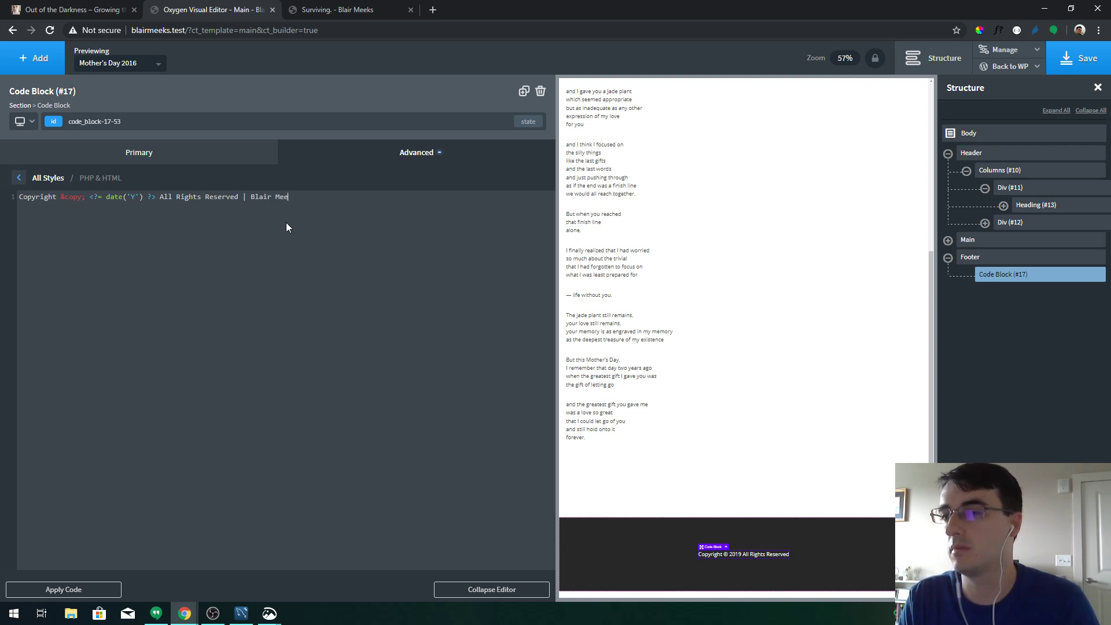
click(87, 590)
click(1072, 60)
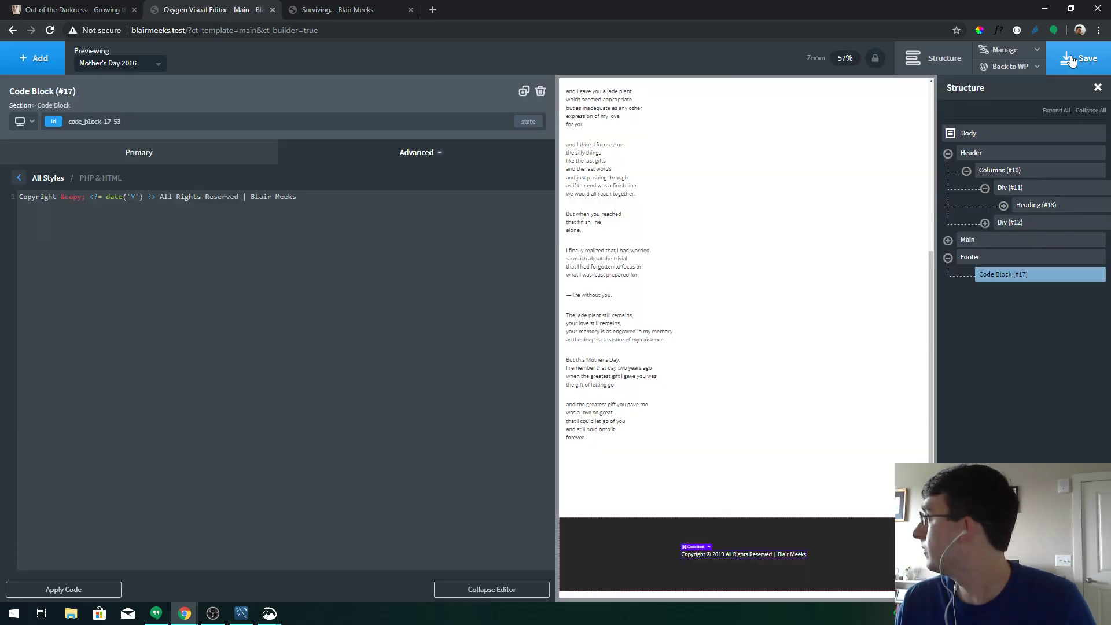
click(489, 589)
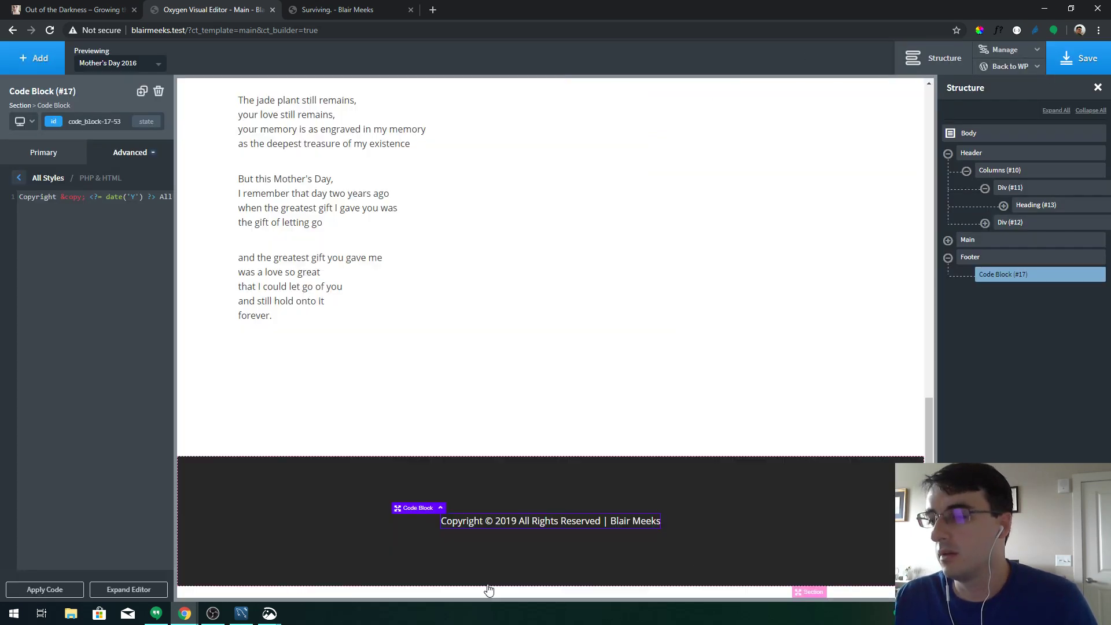
key(ctrl+Tab)
Reload the live post to check the new dark footer
key(F5)
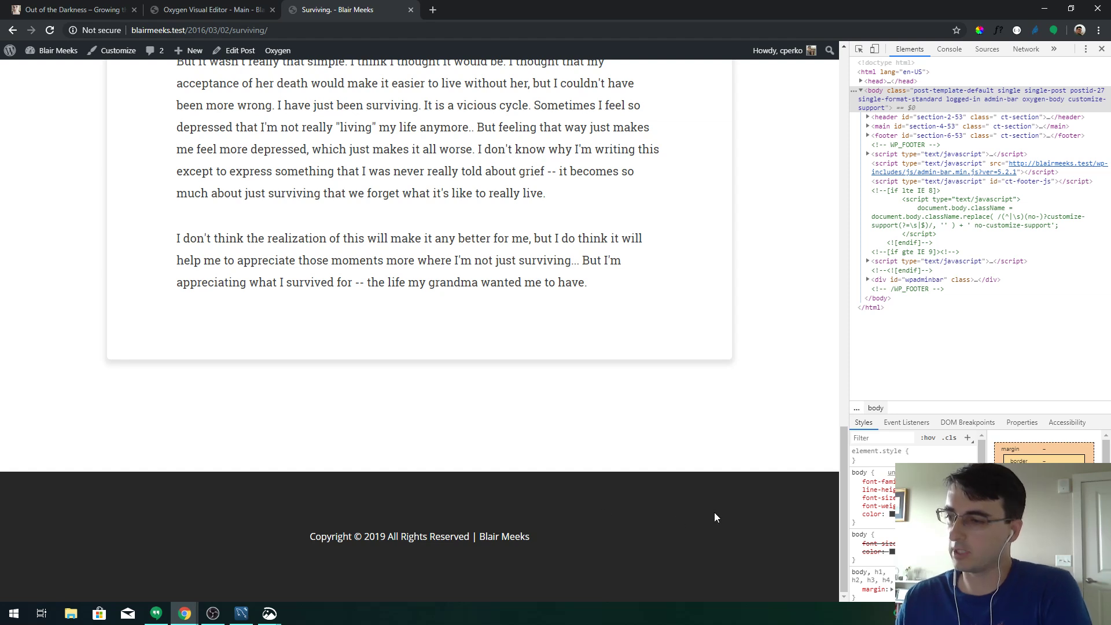
scroll(715, 512, up, 5)
scroll(644, 489, up, 15)
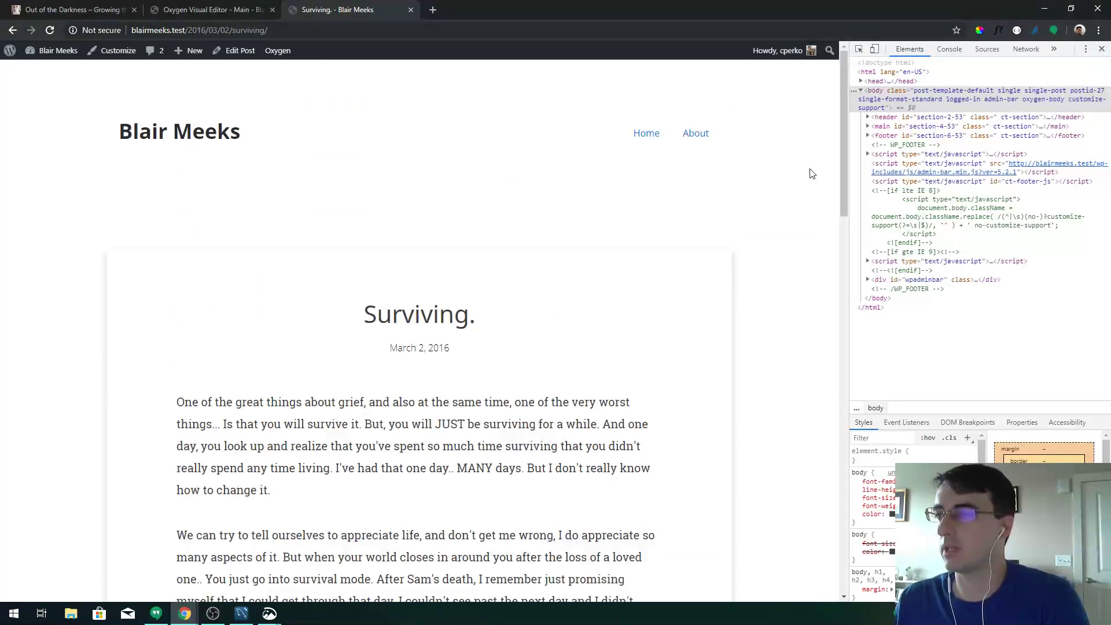
drag(842, 141, 813, 137)
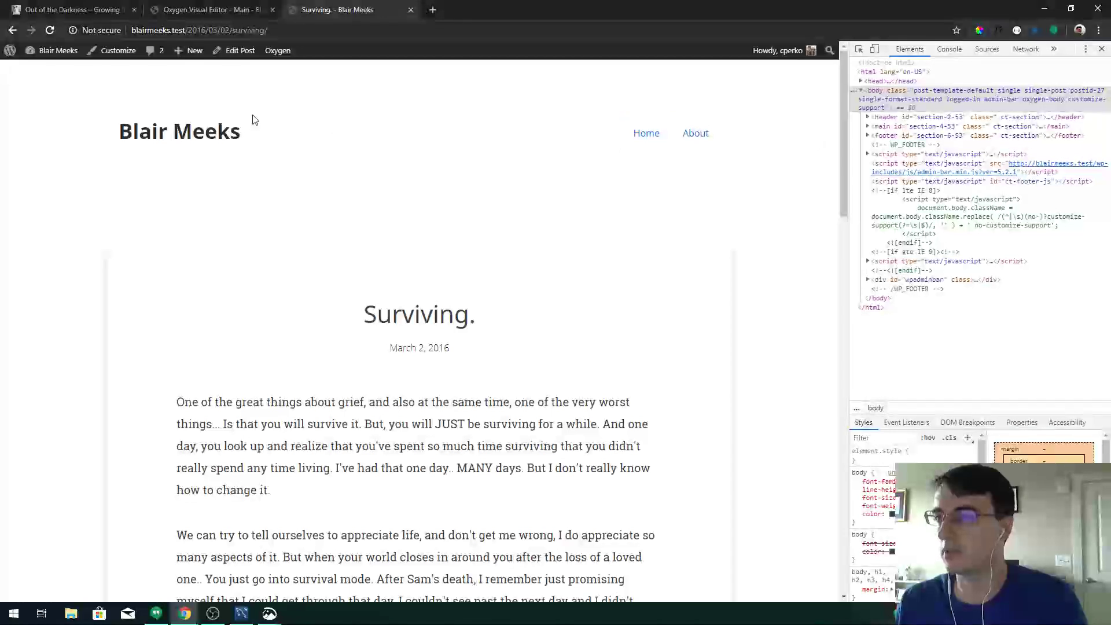
Open the grief awareness poem from Dashboard > Poems, then return to the poems list
click(44, 72)
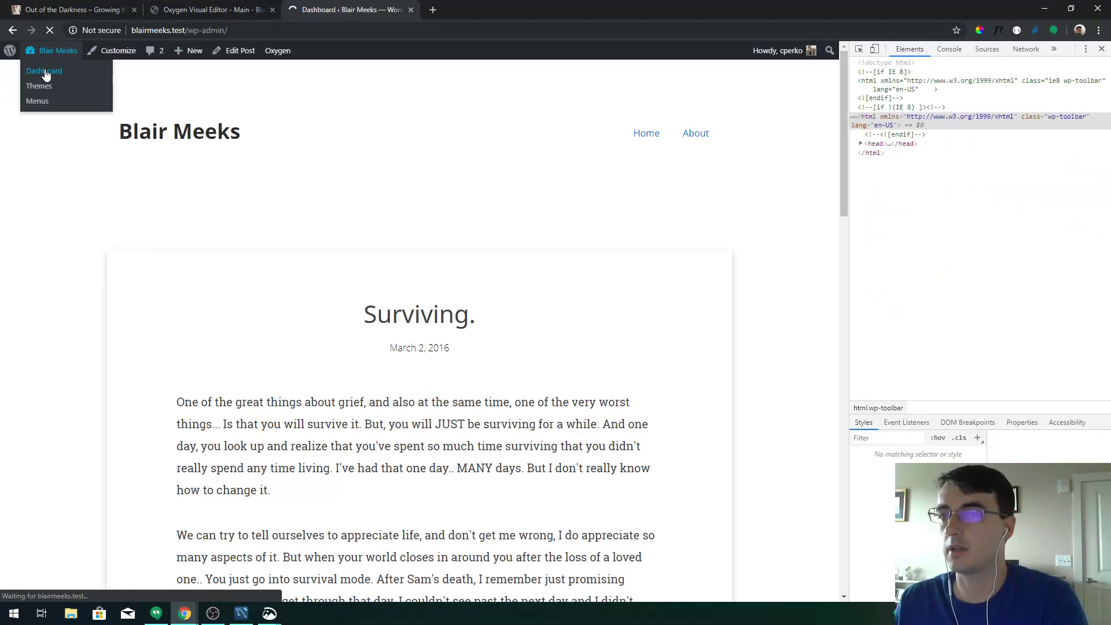
click(36, 168)
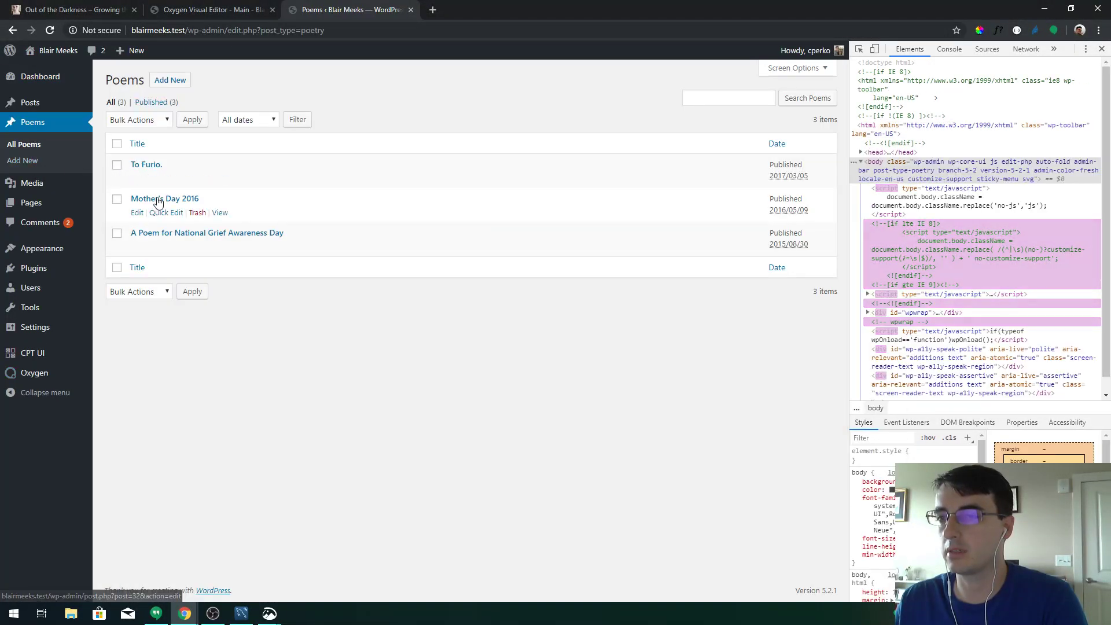
click(152, 234)
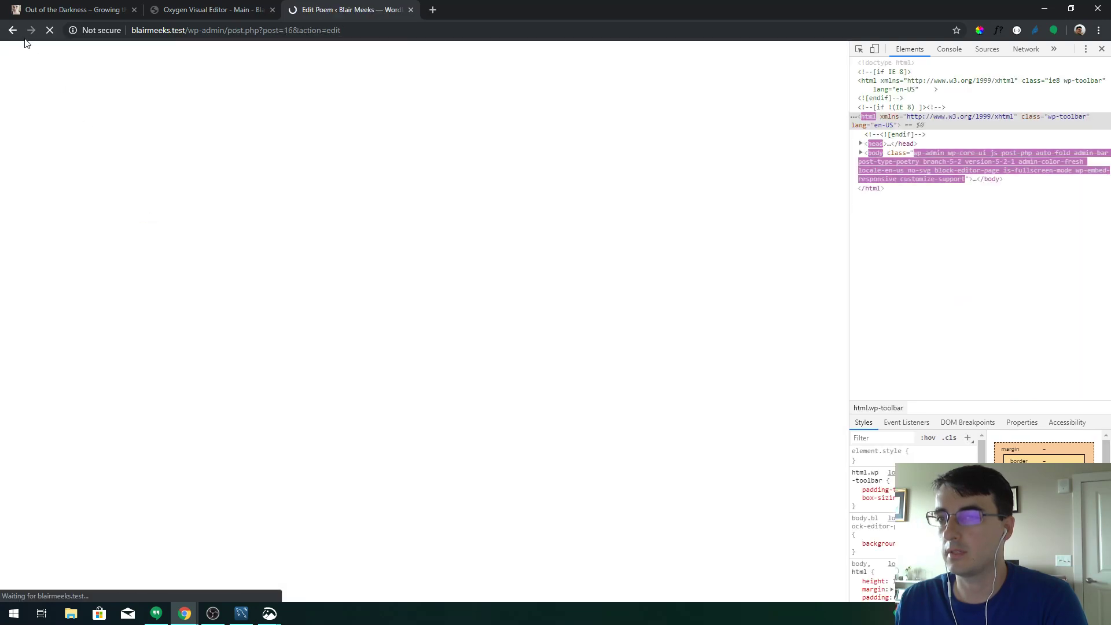
click(12, 31)
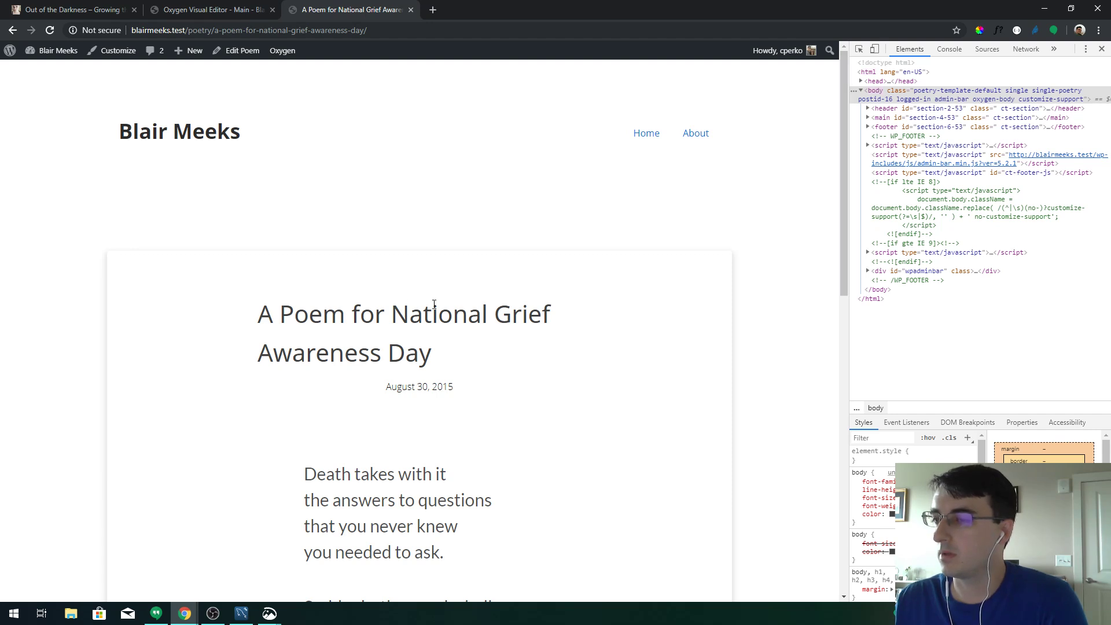
drag(285, 318, 496, 350)
click(501, 357)
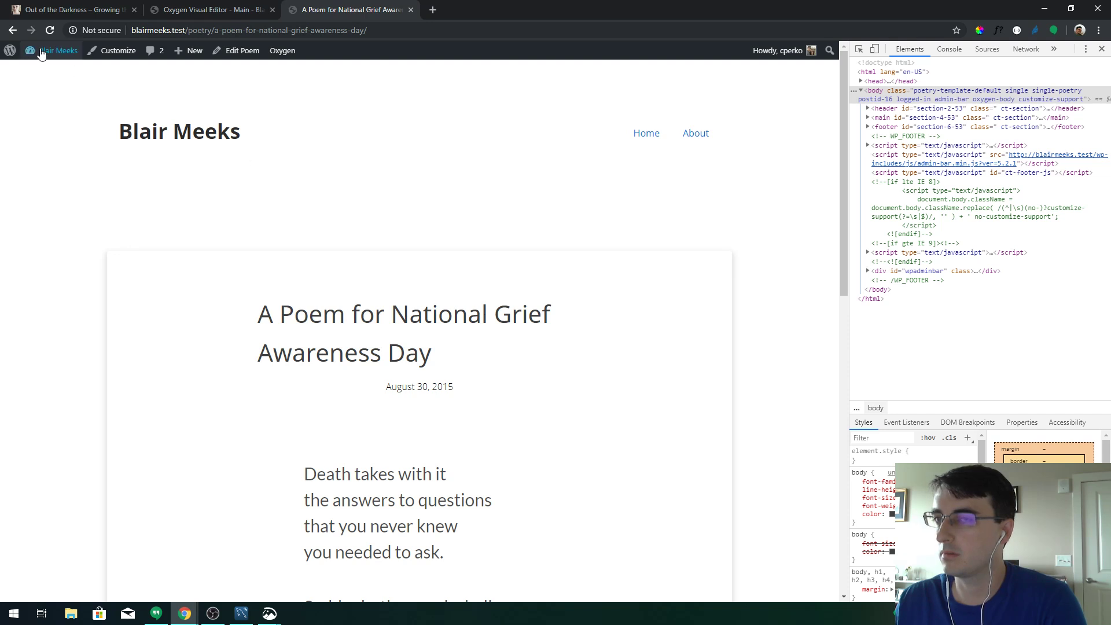
click(13, 30)
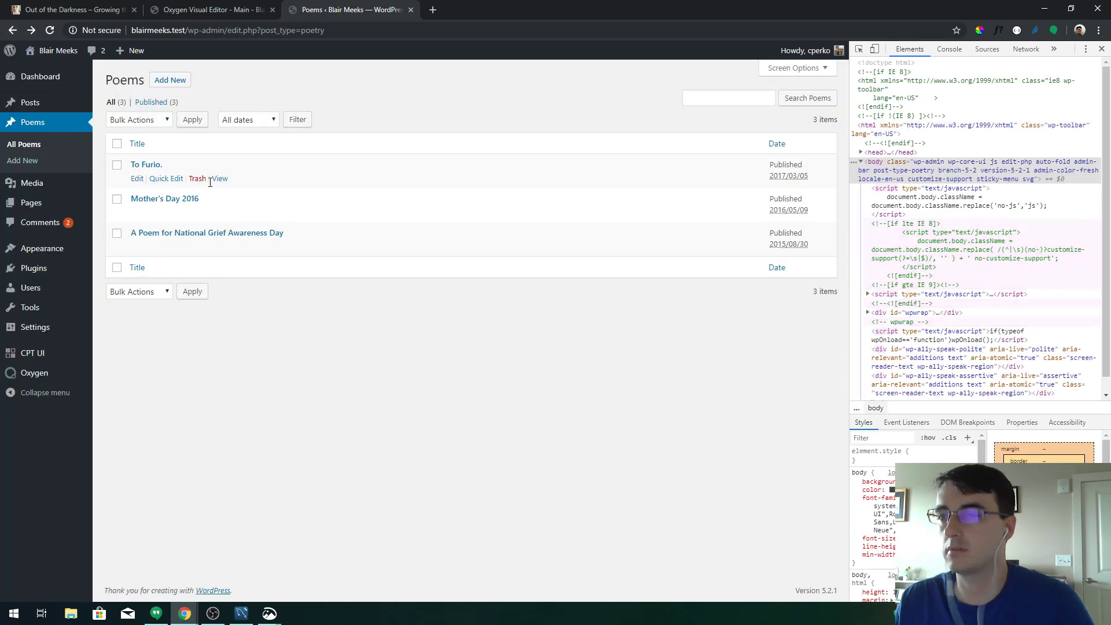
Open To Furio. and the grief awareness poem in new tabs and inspect their titles
ctrl+click(220, 178)
ctrl+click(220, 247)
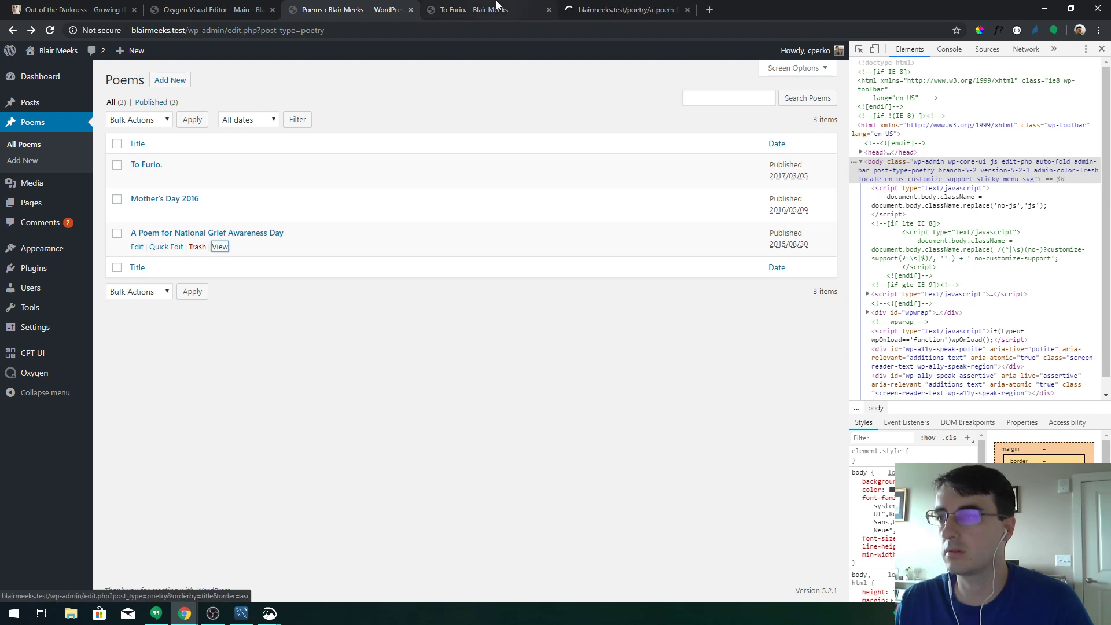
click(497, 10)
drag(519, 302, 605, 326)
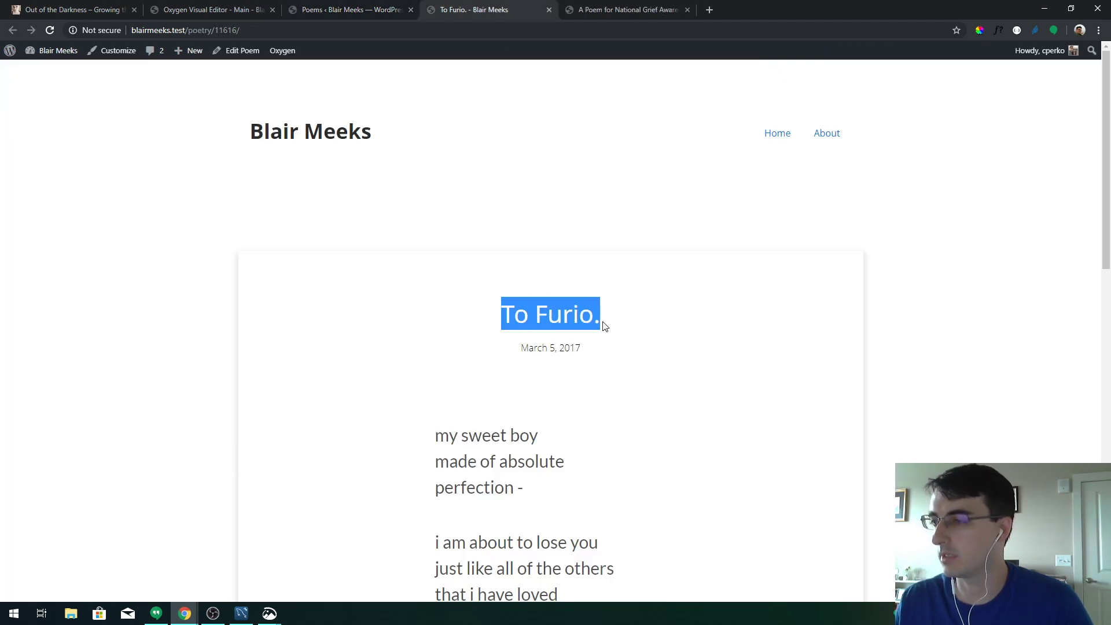
click(675, 5)
triple_click(499, 316)
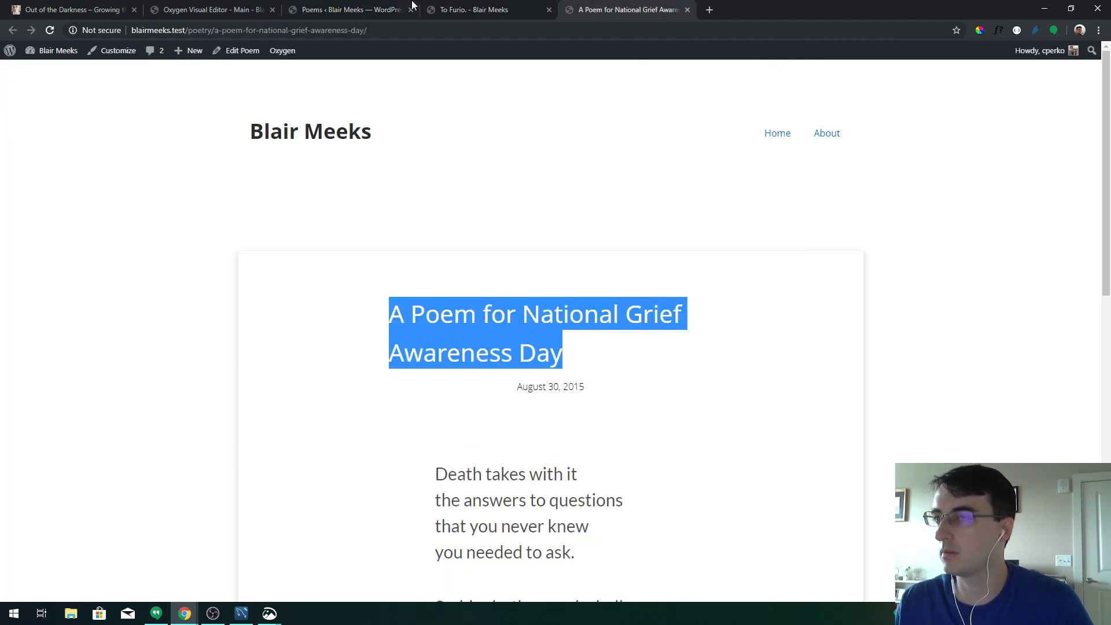
Leave the builder with Back to WP to reach the Main template's edit page
click(412, 4)
click(207, 8)
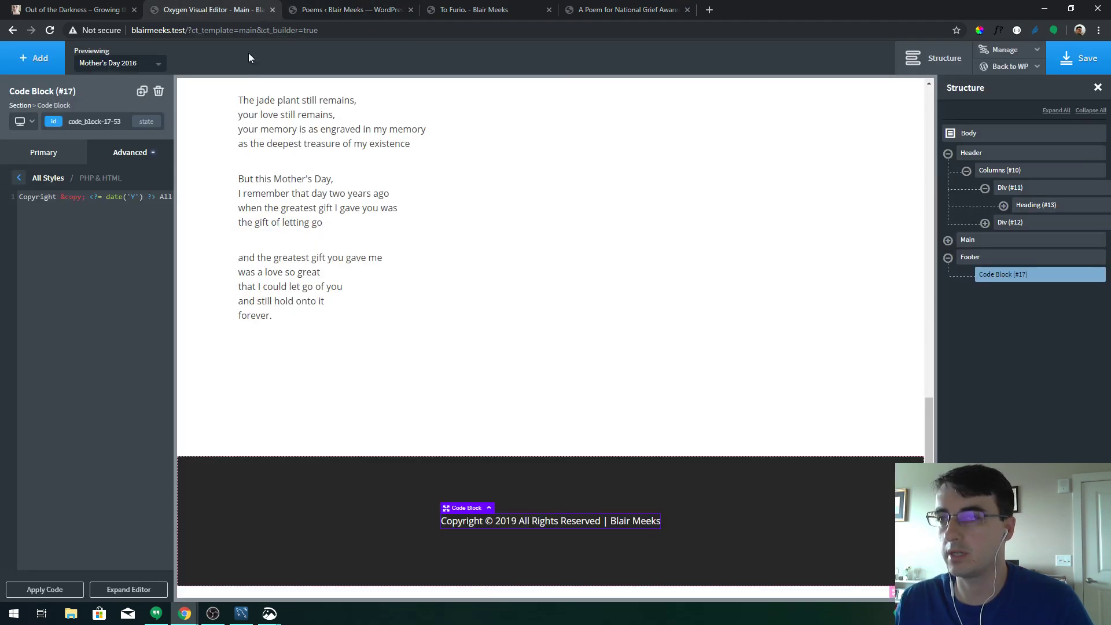
click(1010, 66)
click(1010, 83)
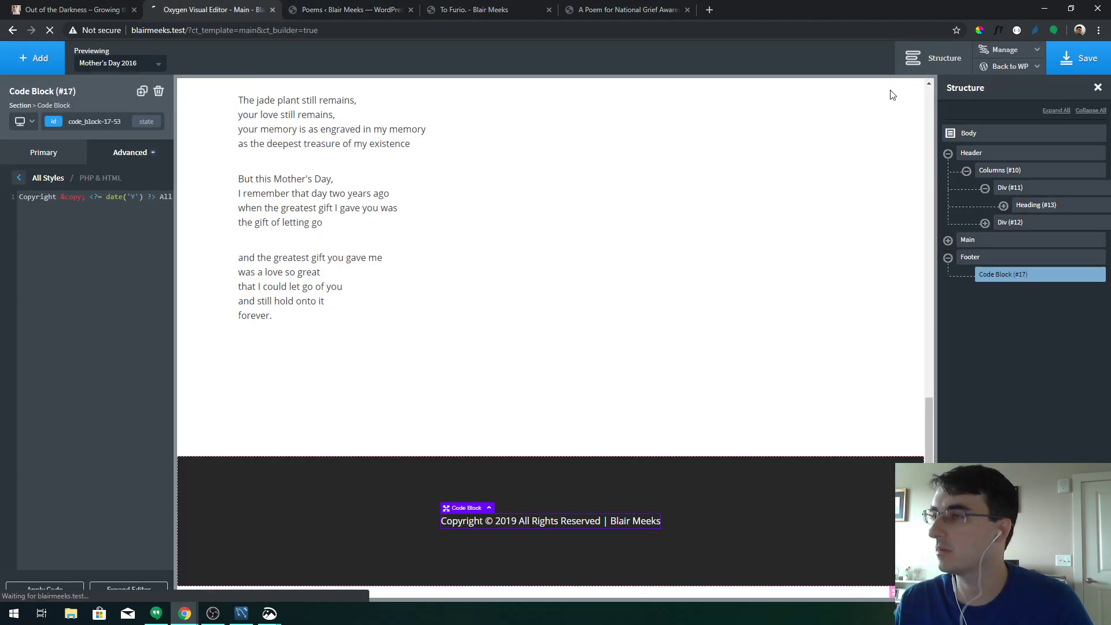
Open the Single Poem template from Oxygen > Templates in the visual editor
mouse_move(35, 332)
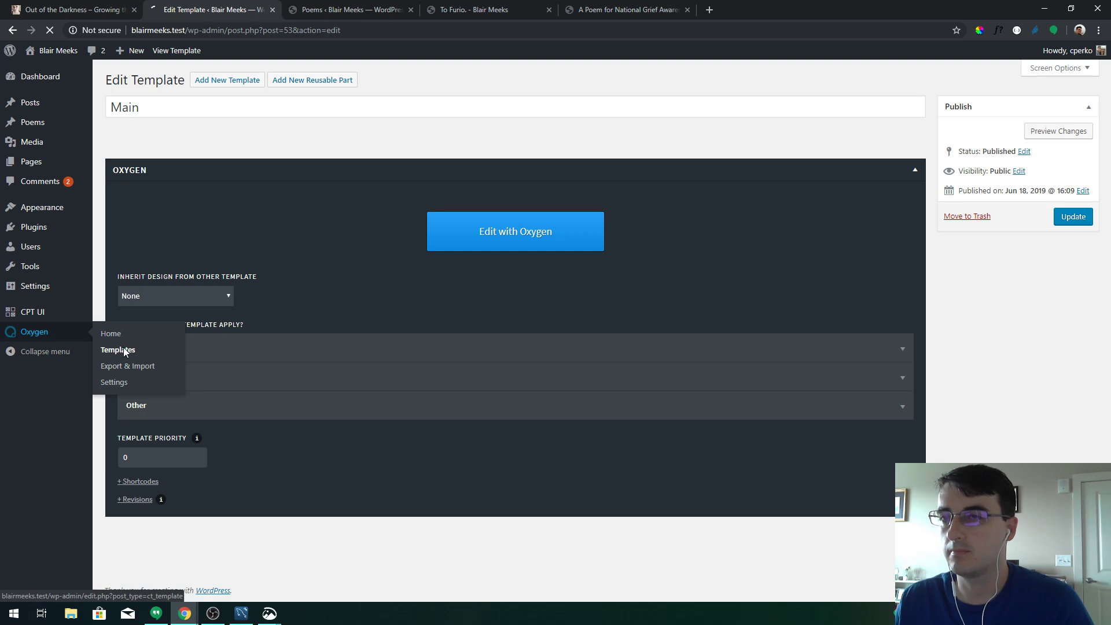
click(123, 347)
click(157, 200)
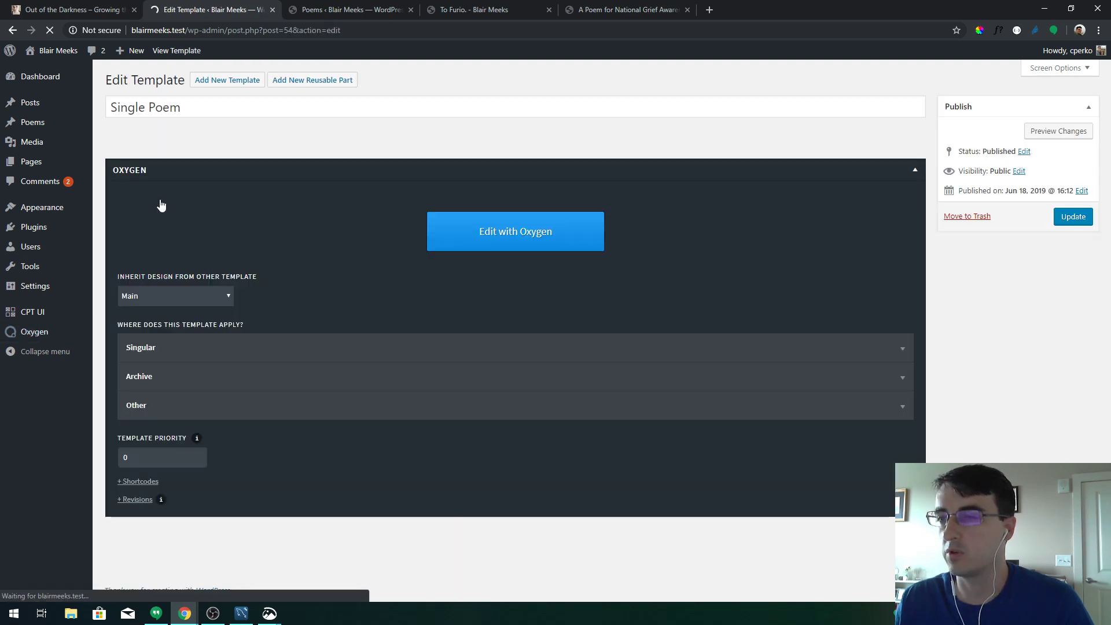
click(451, 239)
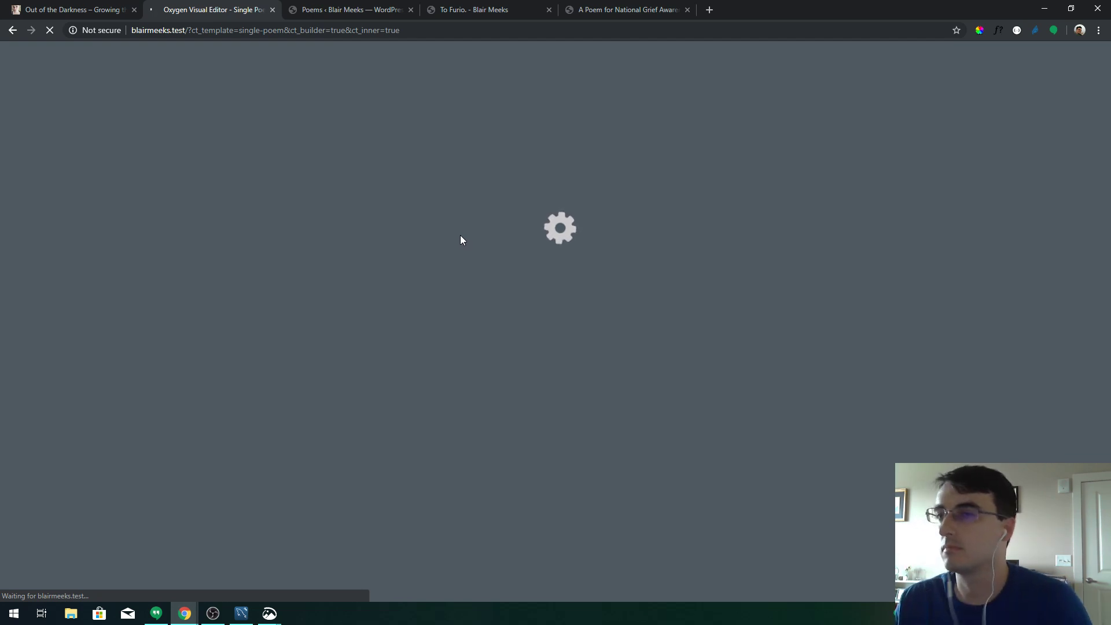
click(335, 7)
Open the Surviving. post from Posts and inspect its title markup in DevTools
click(35, 104)
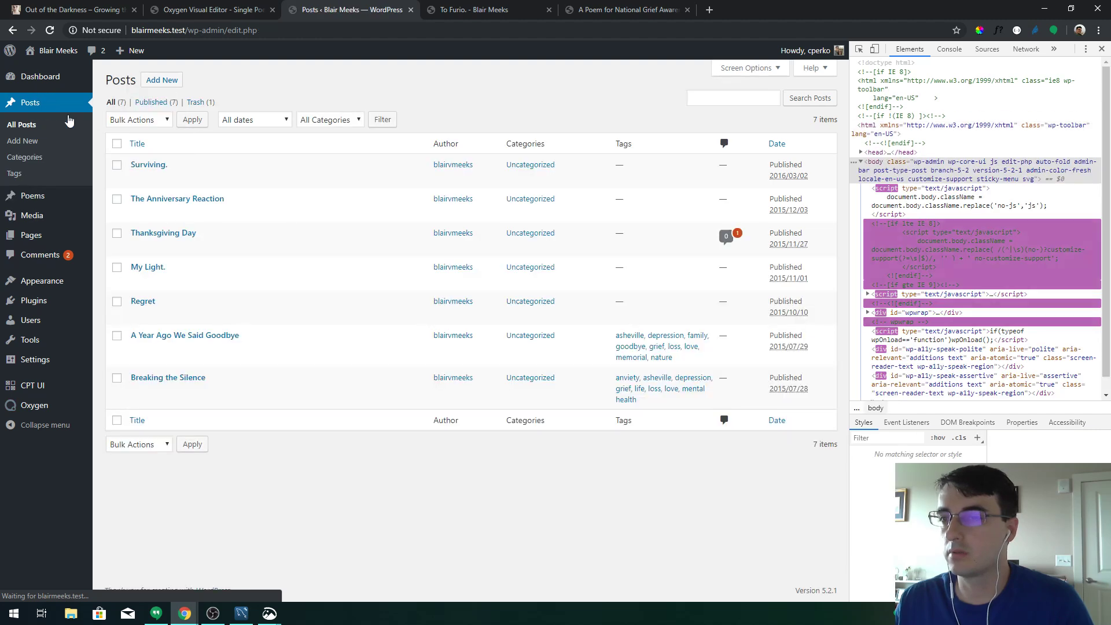
click(219, 179)
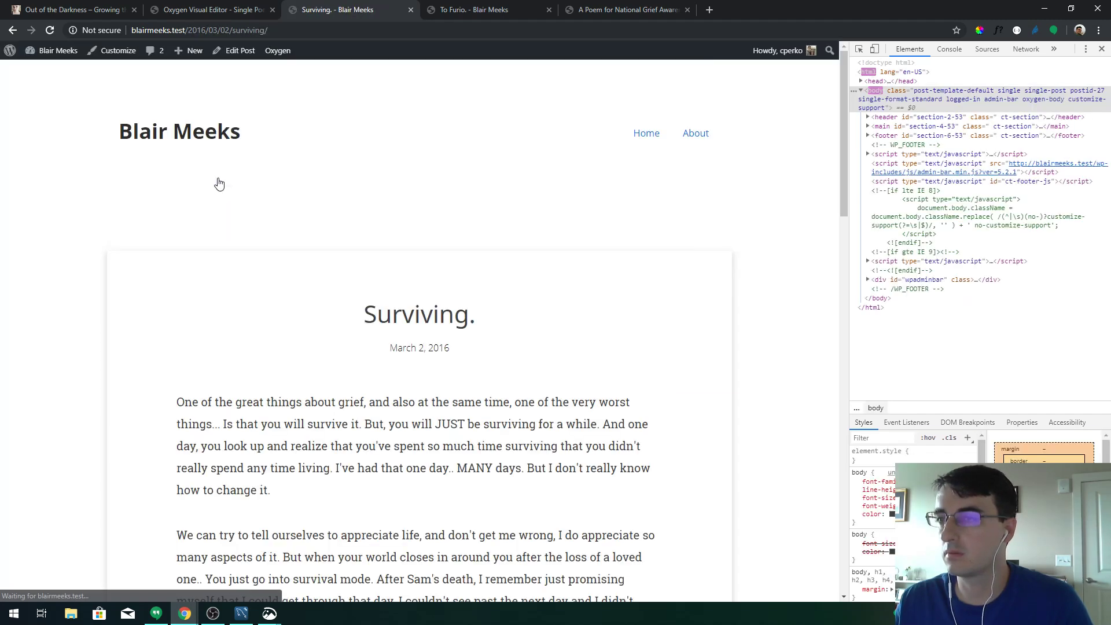
drag(364, 313, 475, 320)
click(482, 325)
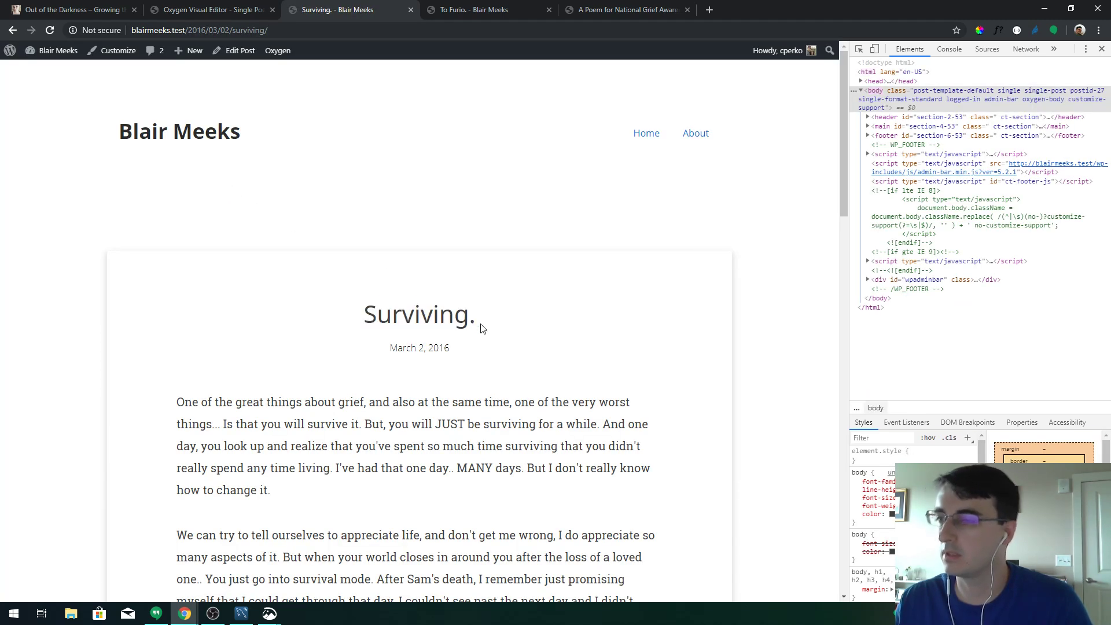
click(859, 49)
click(416, 312)
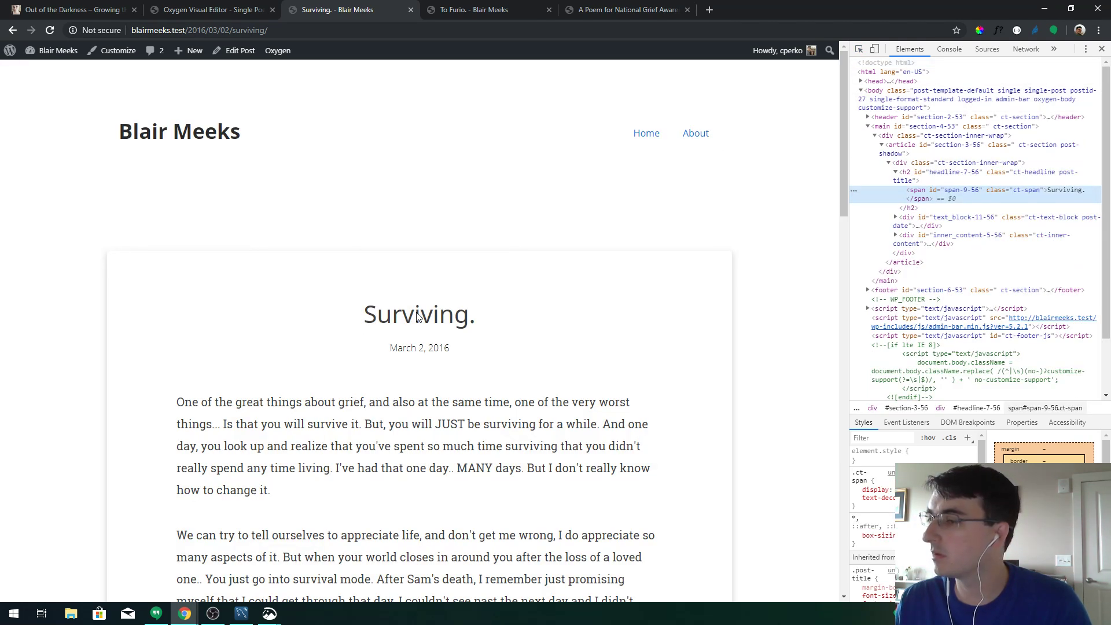
Recheck the Surviving. title, then return to the Oxygen editor previewing To Furio
click(206, 10)
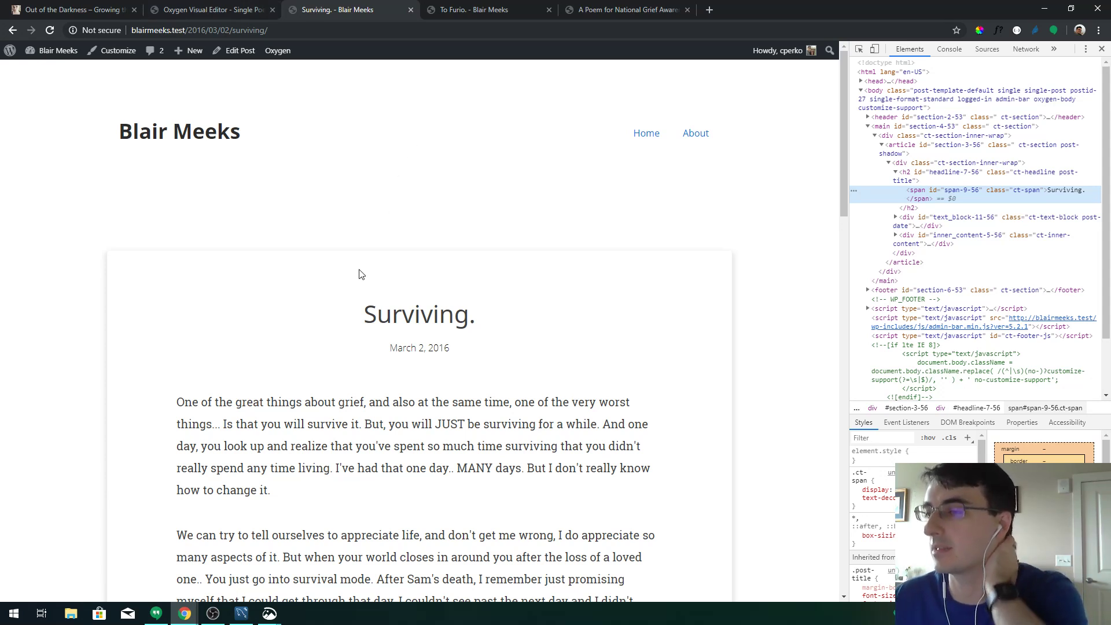
drag(365, 313, 476, 322)
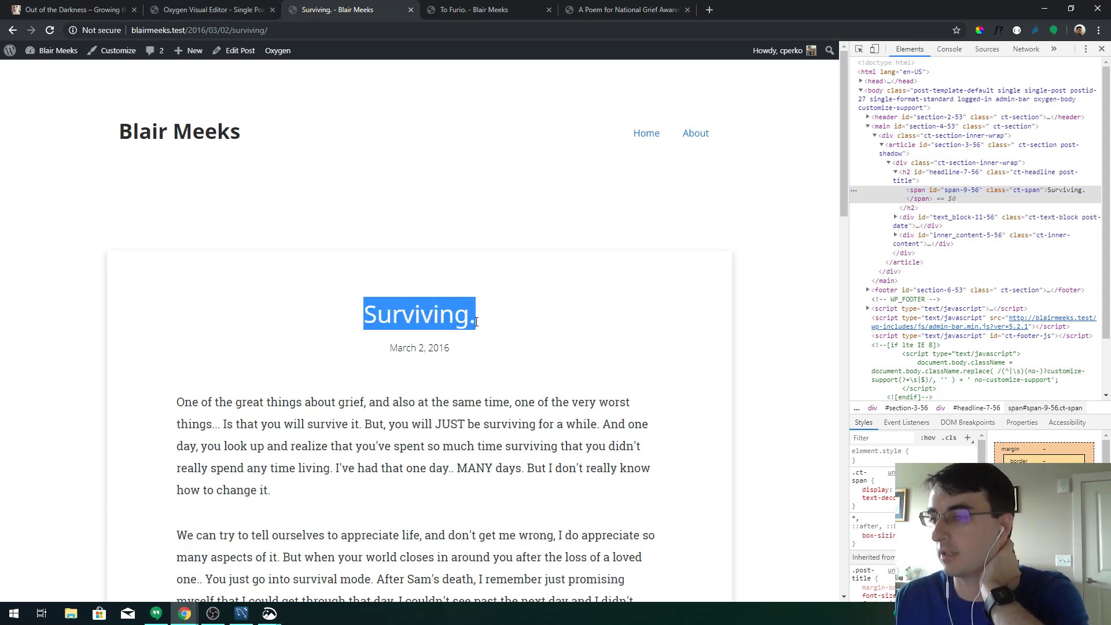
click(476, 322)
key(ctrl+Tab)
key(ctrl+Tab)
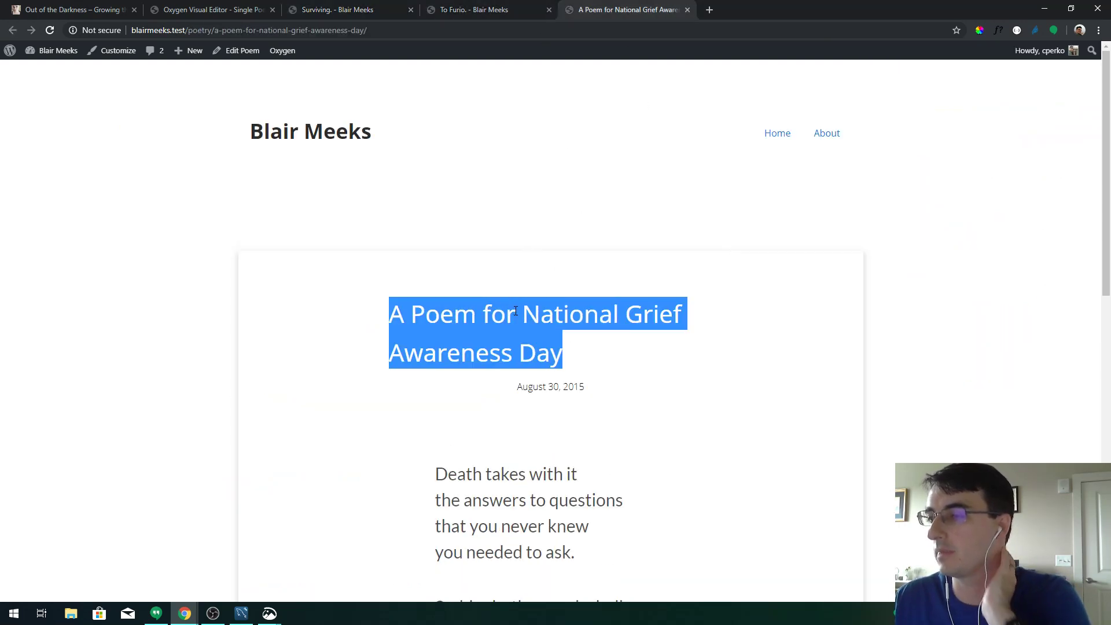
click(237, 5)
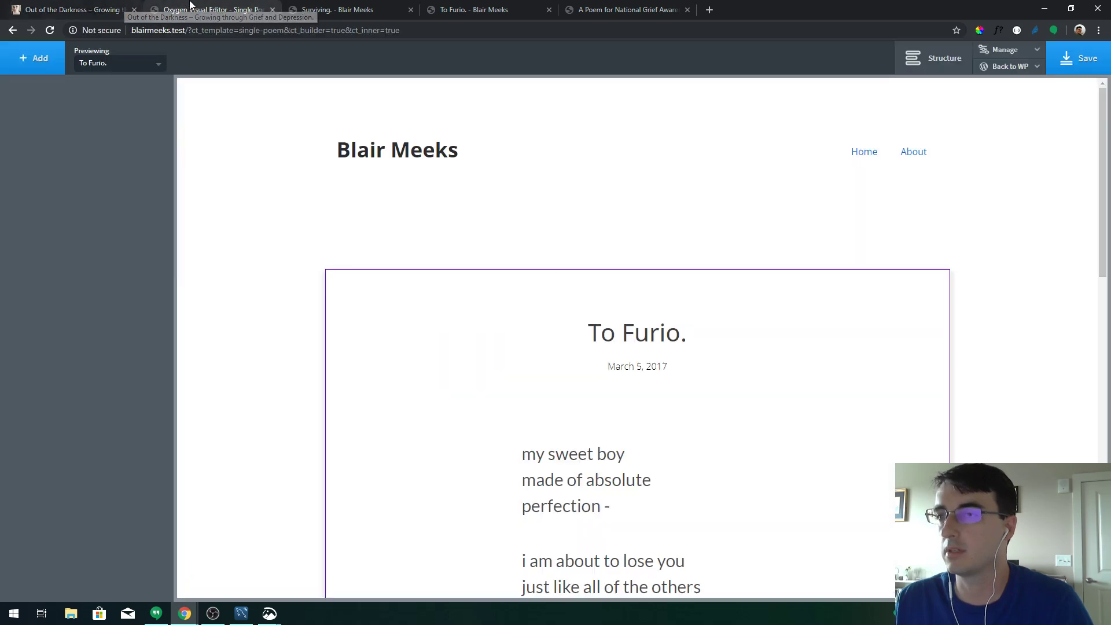
Give the poem title heading the post-title class, centre-align its text, and save
click(605, 344)
click(58, 123)
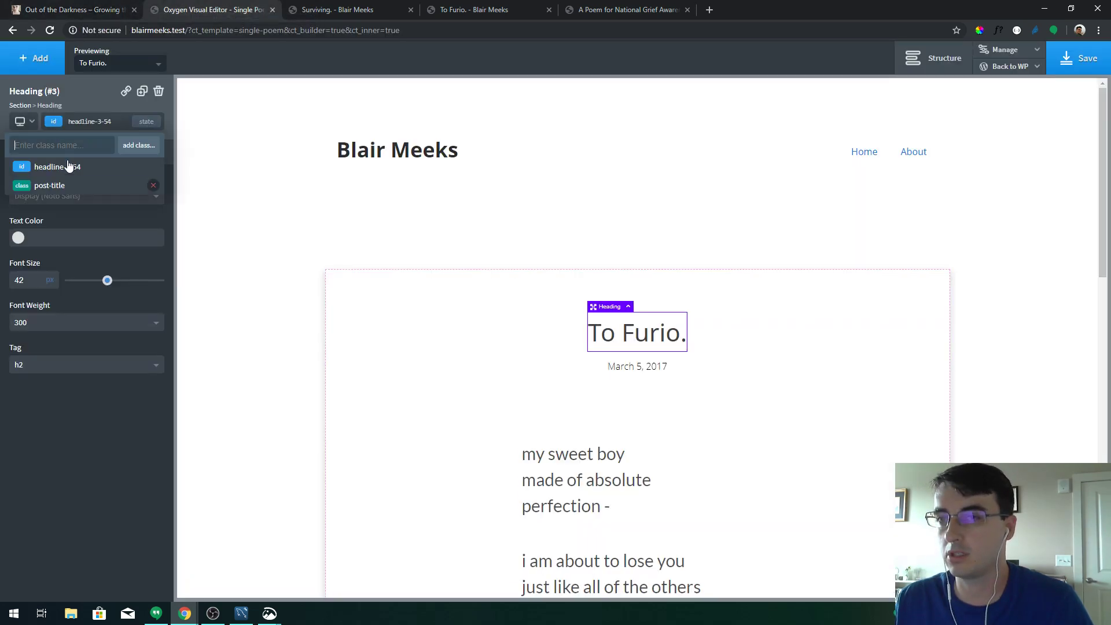
click(63, 185)
click(110, 158)
click(115, 275)
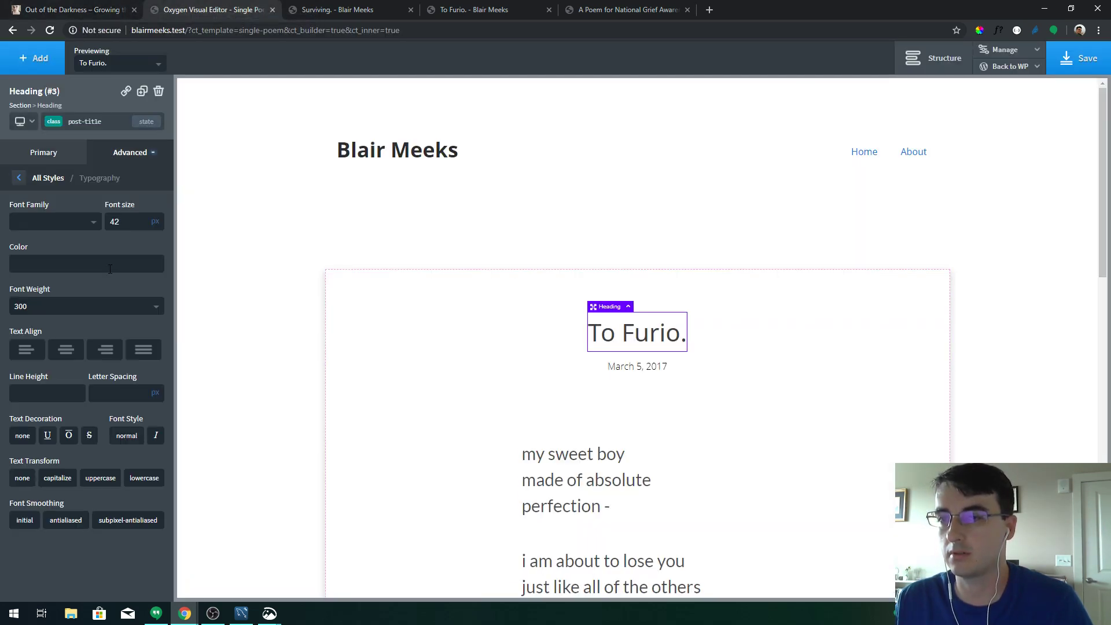
click(79, 352)
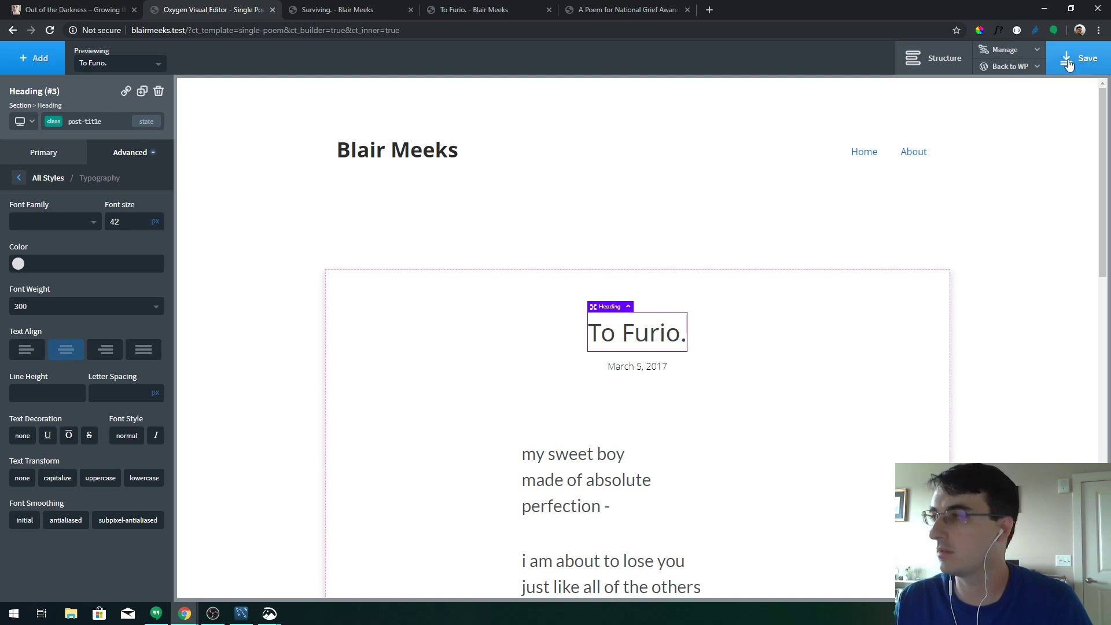
click(1080, 58)
Reload the grief awareness and To Furio. poem pages to confirm the centred titles
click(584, 10)
key(F5)
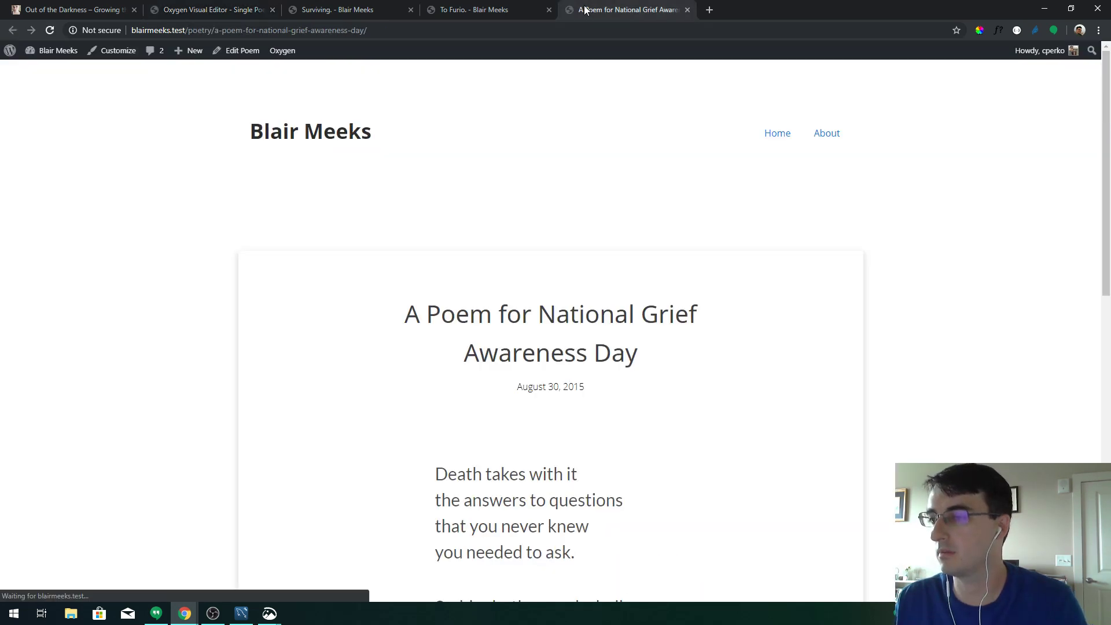
click(489, 8)
key(F5)
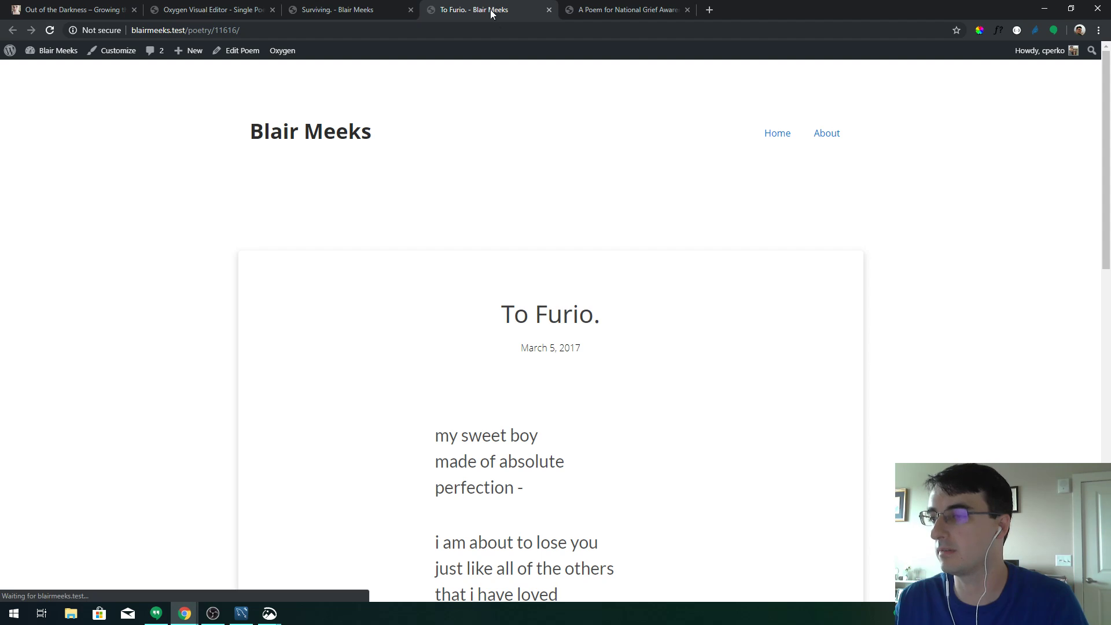
click(387, 6)
click(584, 10)
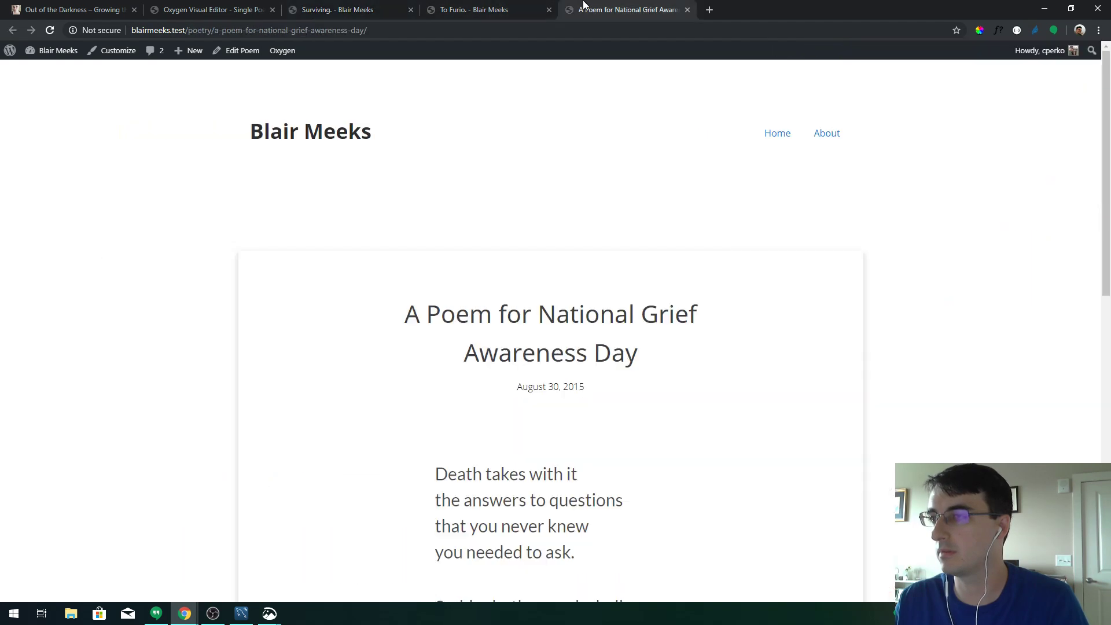
drag(404, 315, 638, 353)
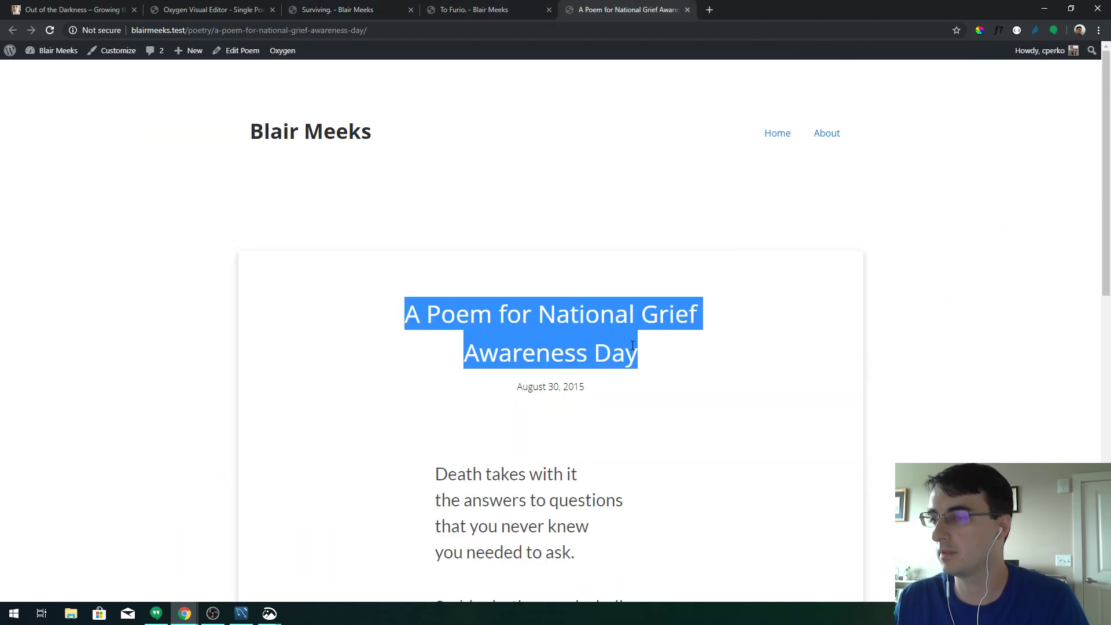
key(F5)
click(220, 9)
Preview 'A Poem for National Grief Awareness Day', set the title line height to 1.2, and save the template
click(158, 63)
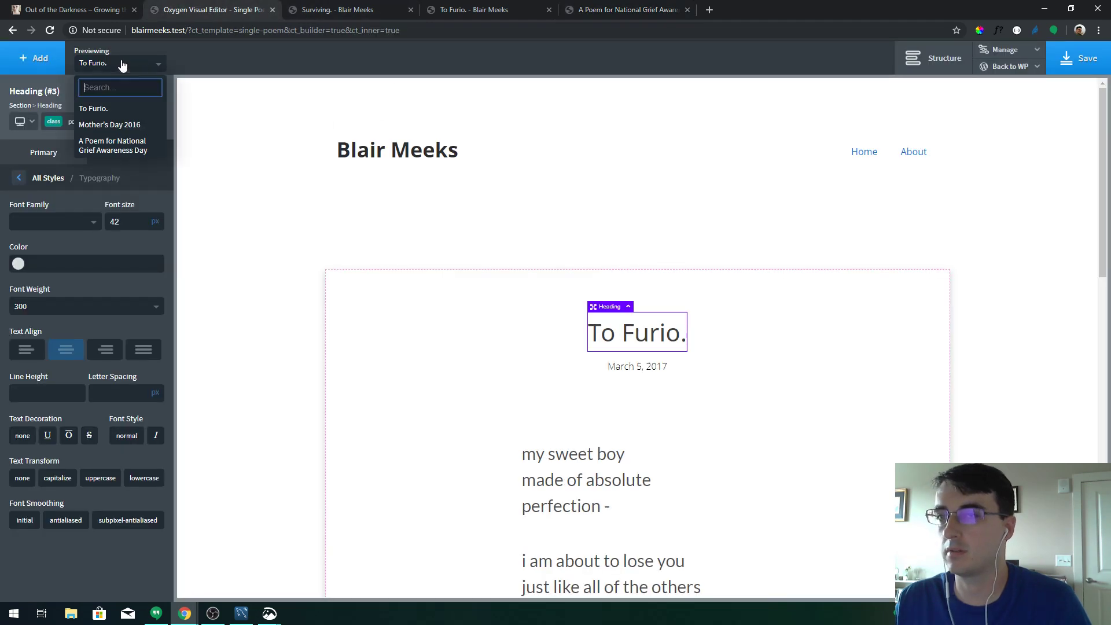
click(119, 142)
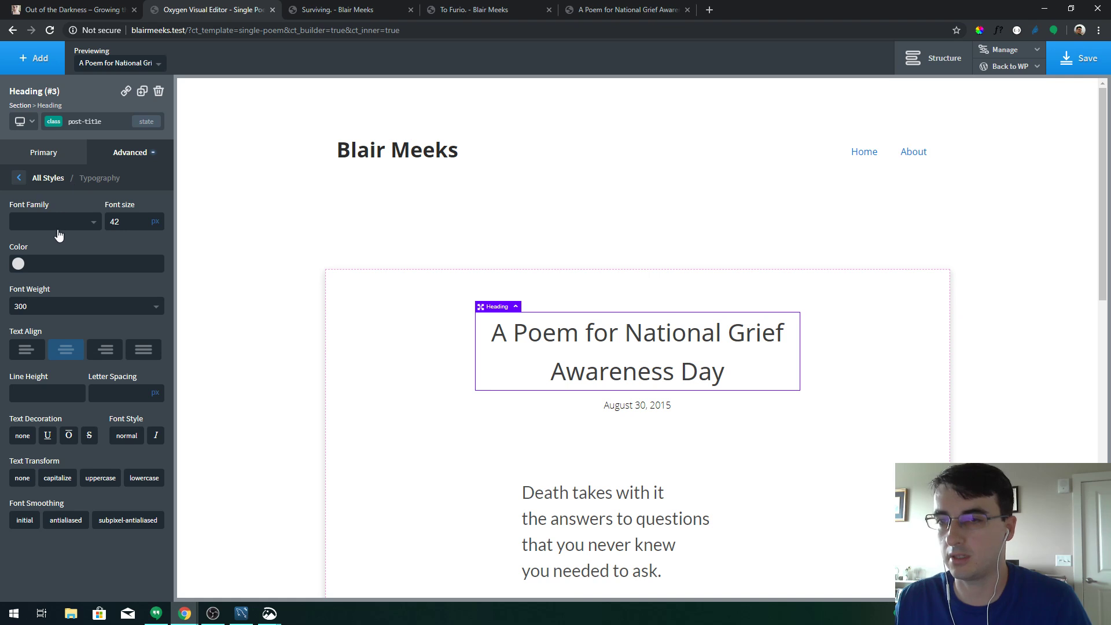
click(63, 389)
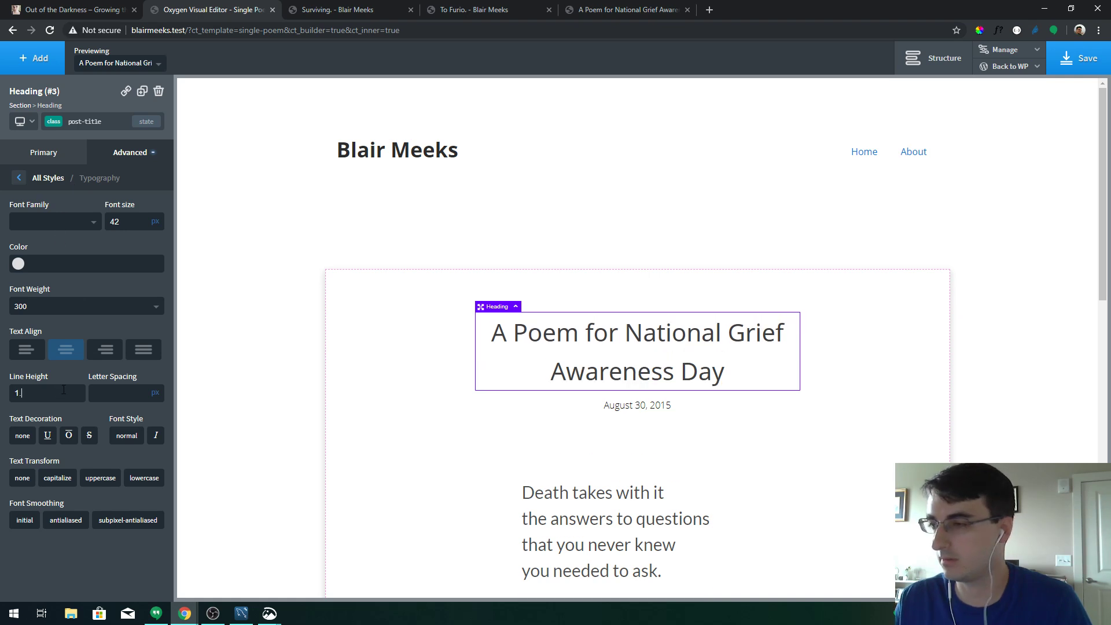
text(1.3)
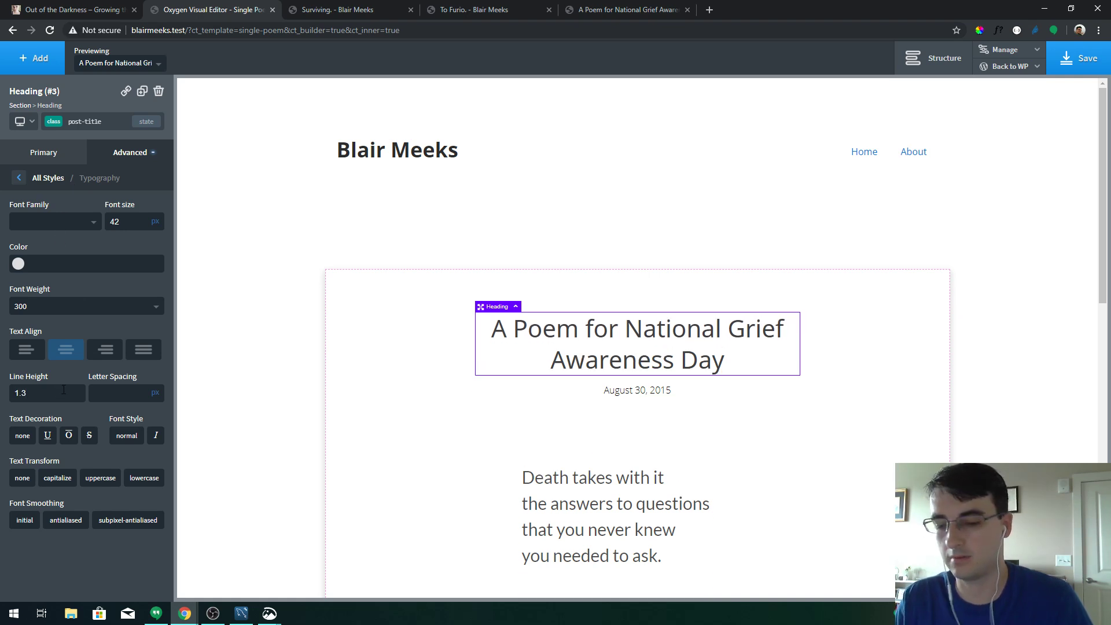
key(BackSpace)
key(BackSpace)
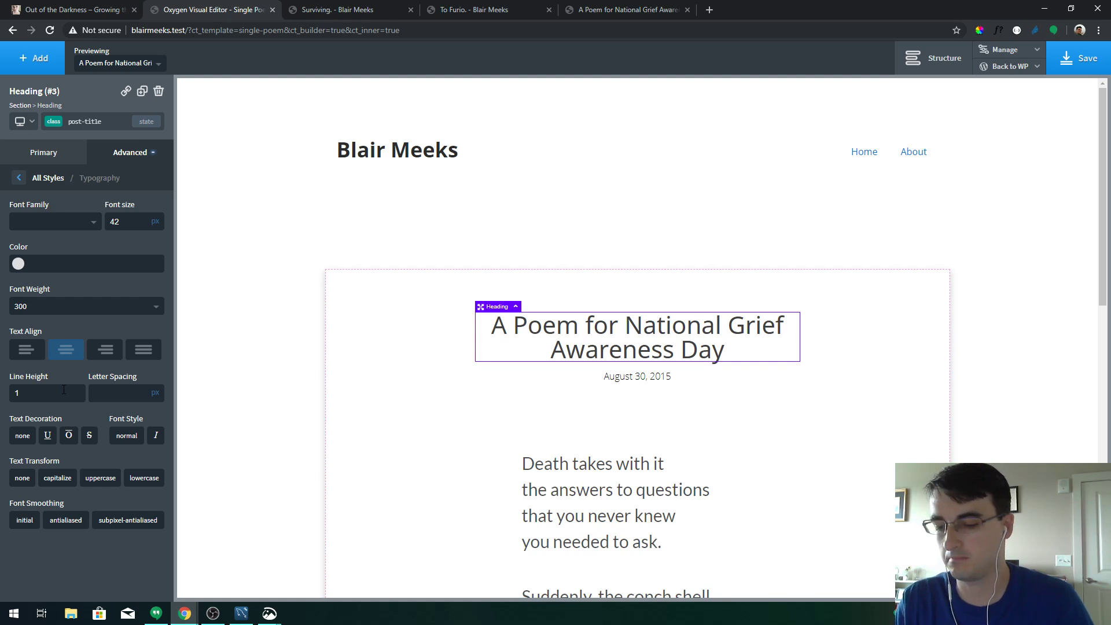
text(.2)
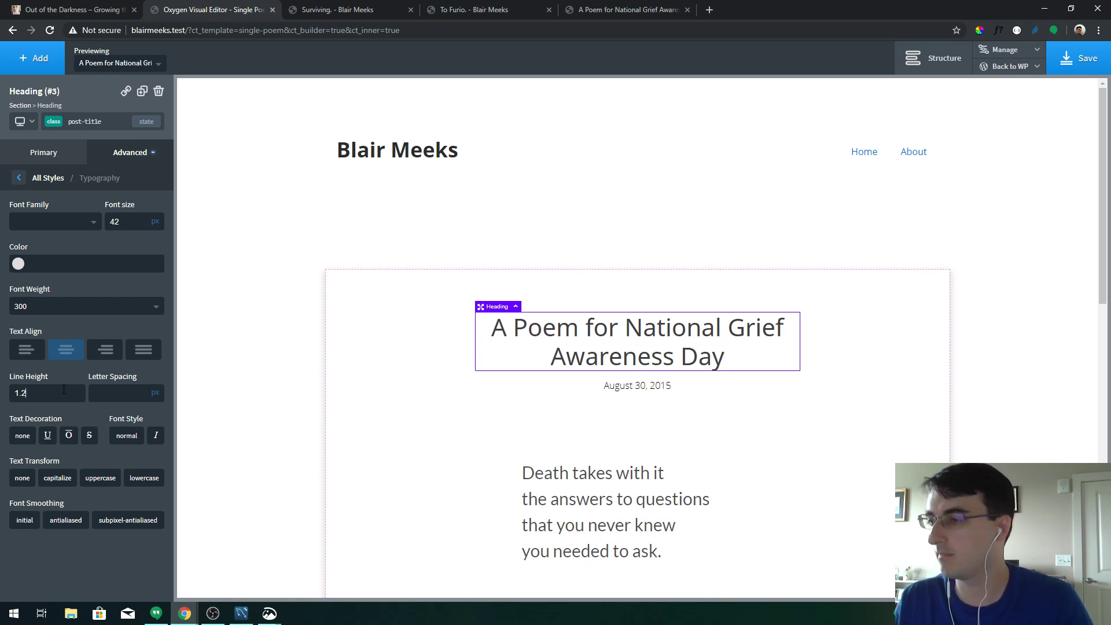
click(1080, 57)
Reload the live grief awareness poem page to check its two-line title at 1.2 line height
click(631, 8)
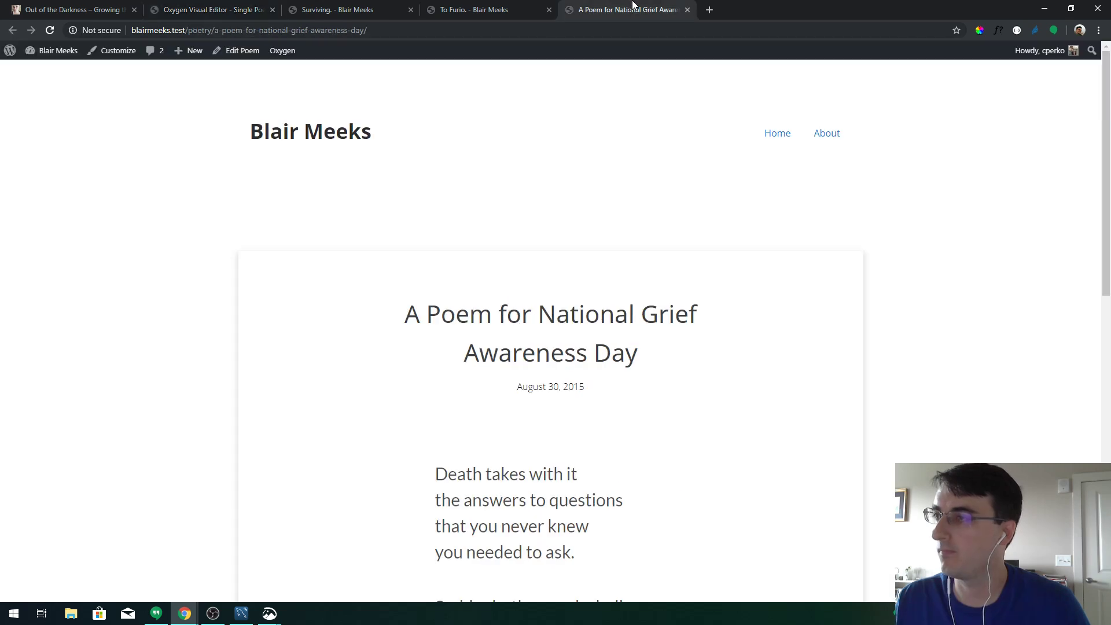
key(F5)
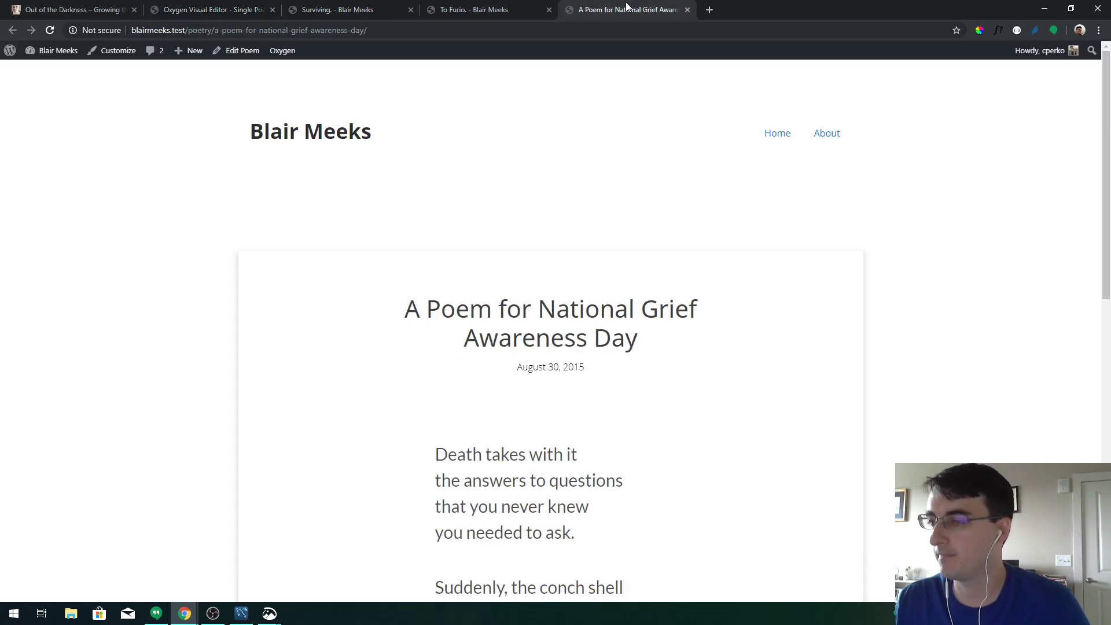
scroll(680, 223, down, 10)
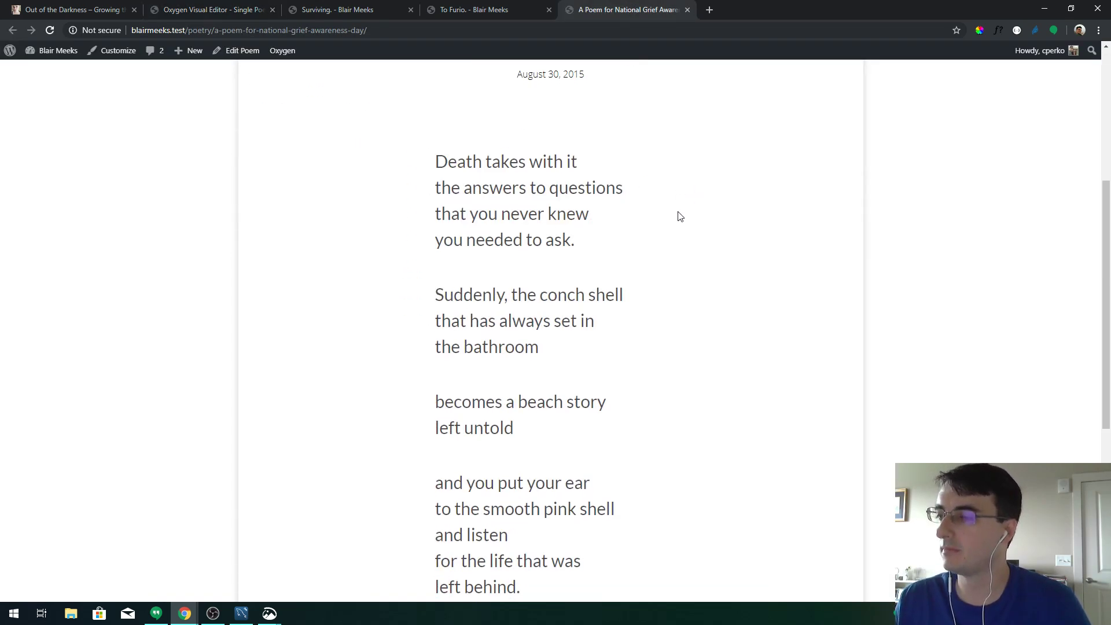
scroll(680, 214, up, 10)
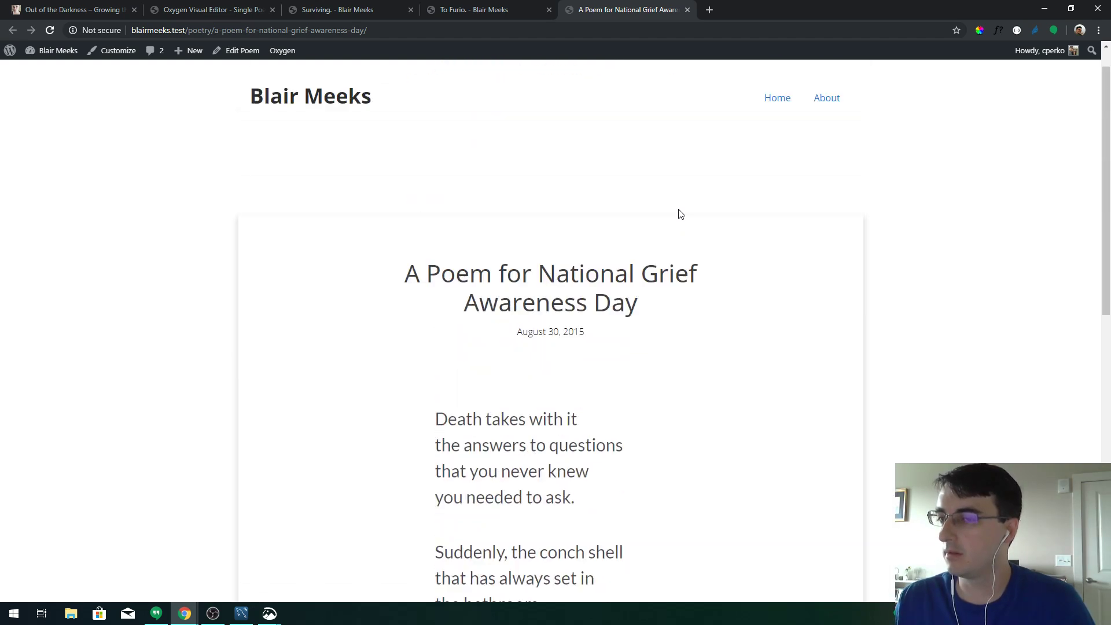